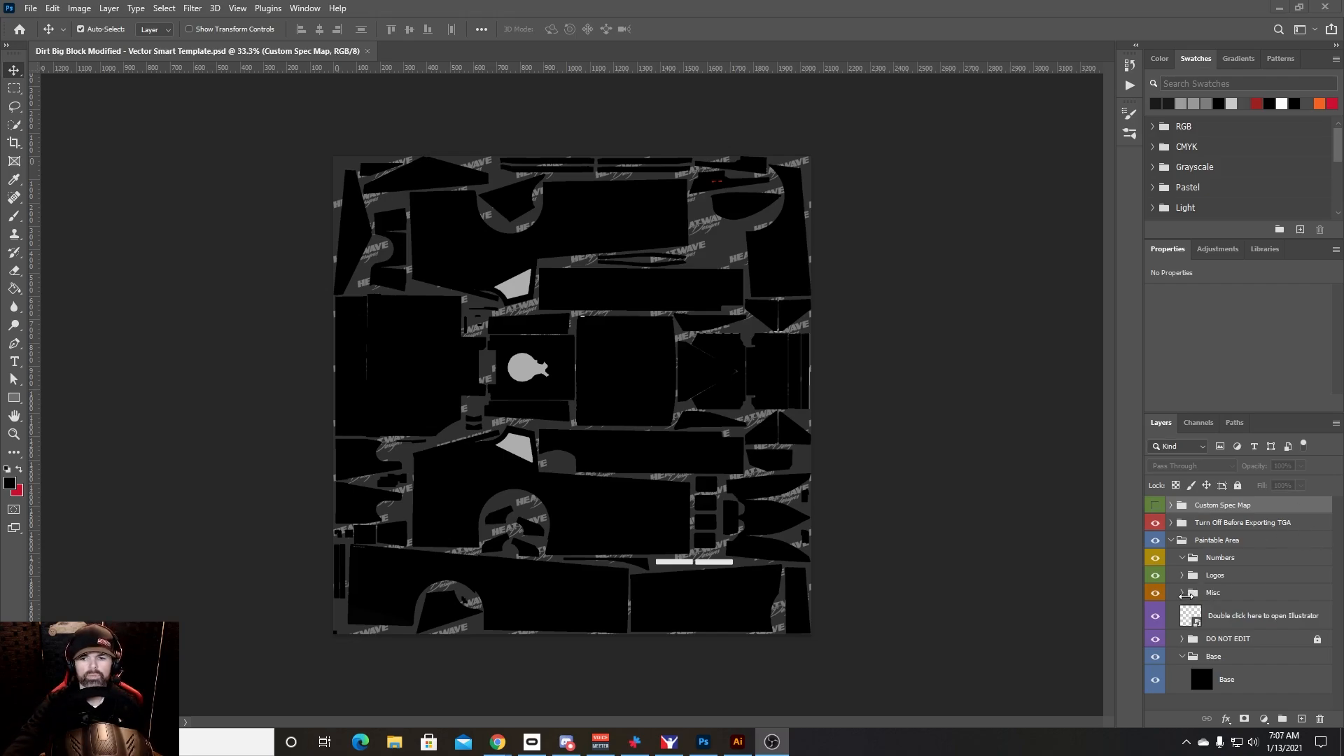
# Step: Expand the Misc group and load the masks of Plastics, Inner Pillars Color and the engine scoop layer as selections in turn
pyautogui.click(1183, 592)
pyautogui.scroll(-2, 1248, 587)
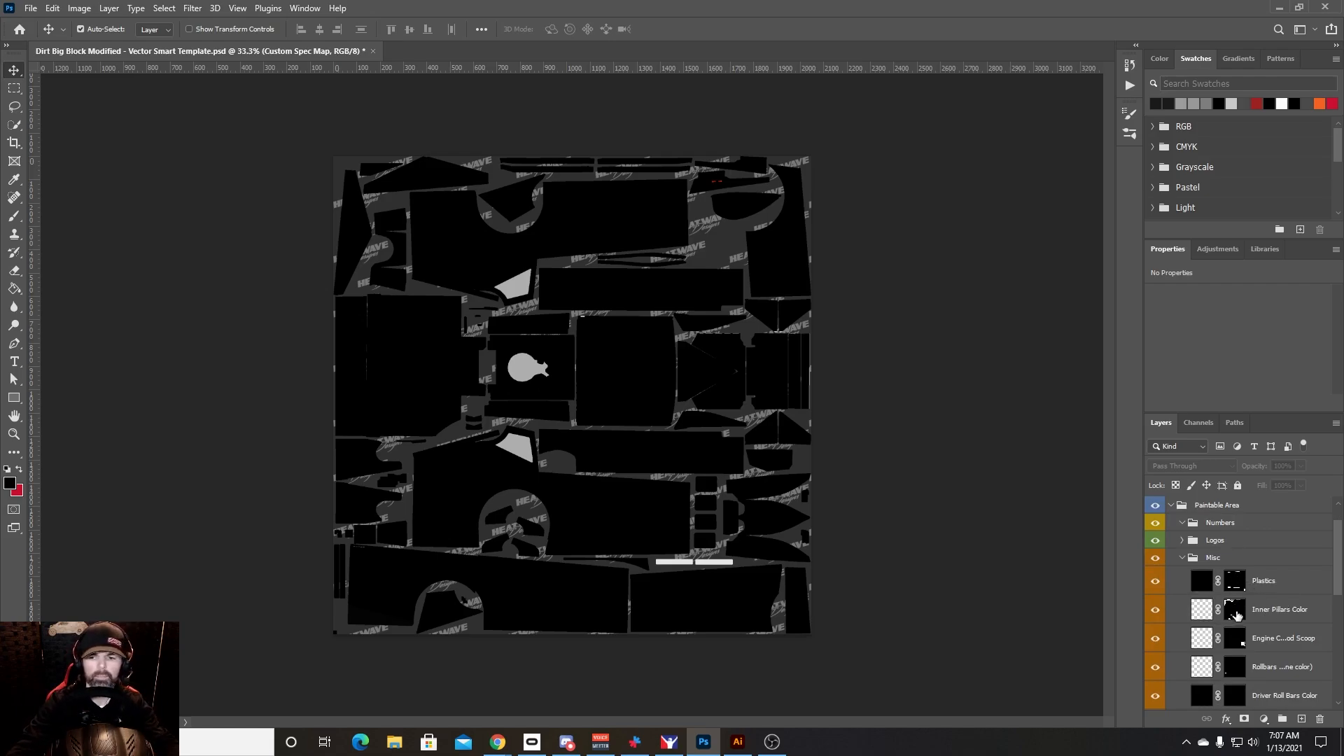
pyautogui.keyDown('ctrl'); pyautogui.click(1236, 588); pyautogui.keyUp('ctrl')
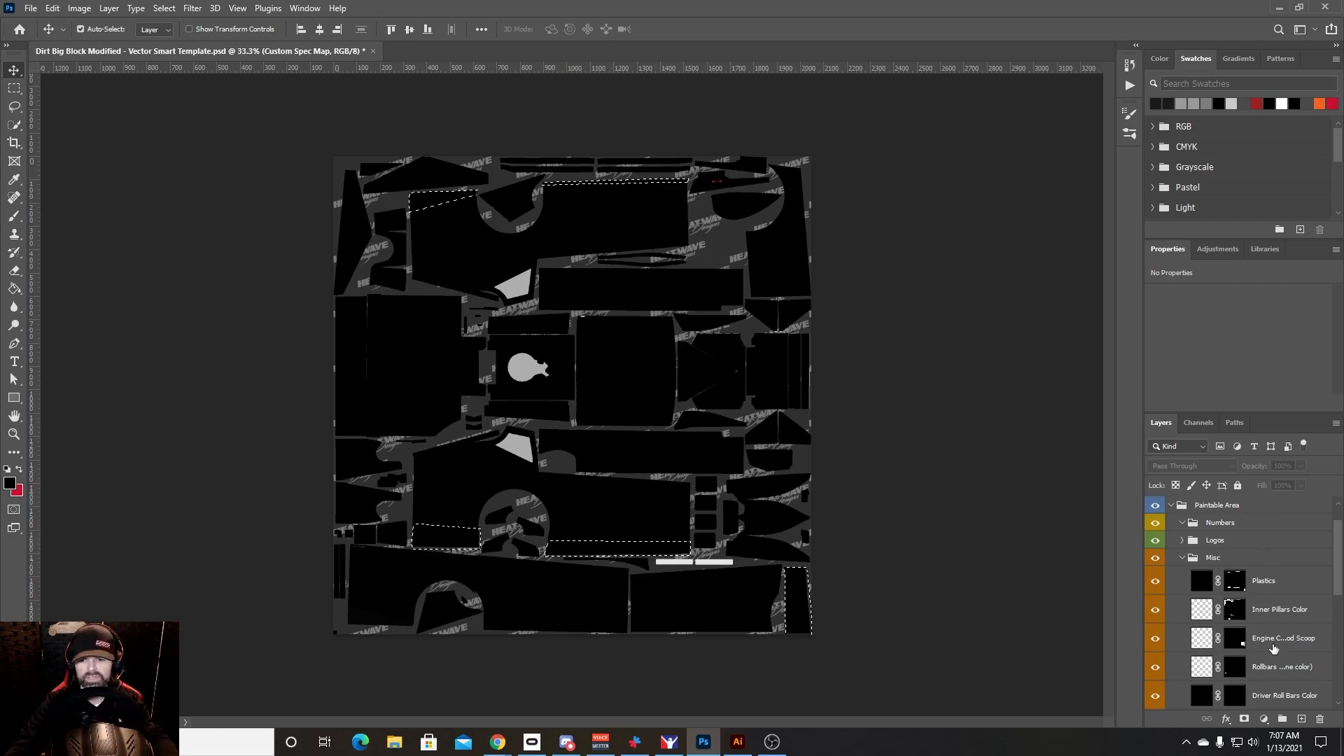
pyautogui.keyDown('ctrl'); pyautogui.click(1237, 613); pyautogui.keyUp('ctrl')
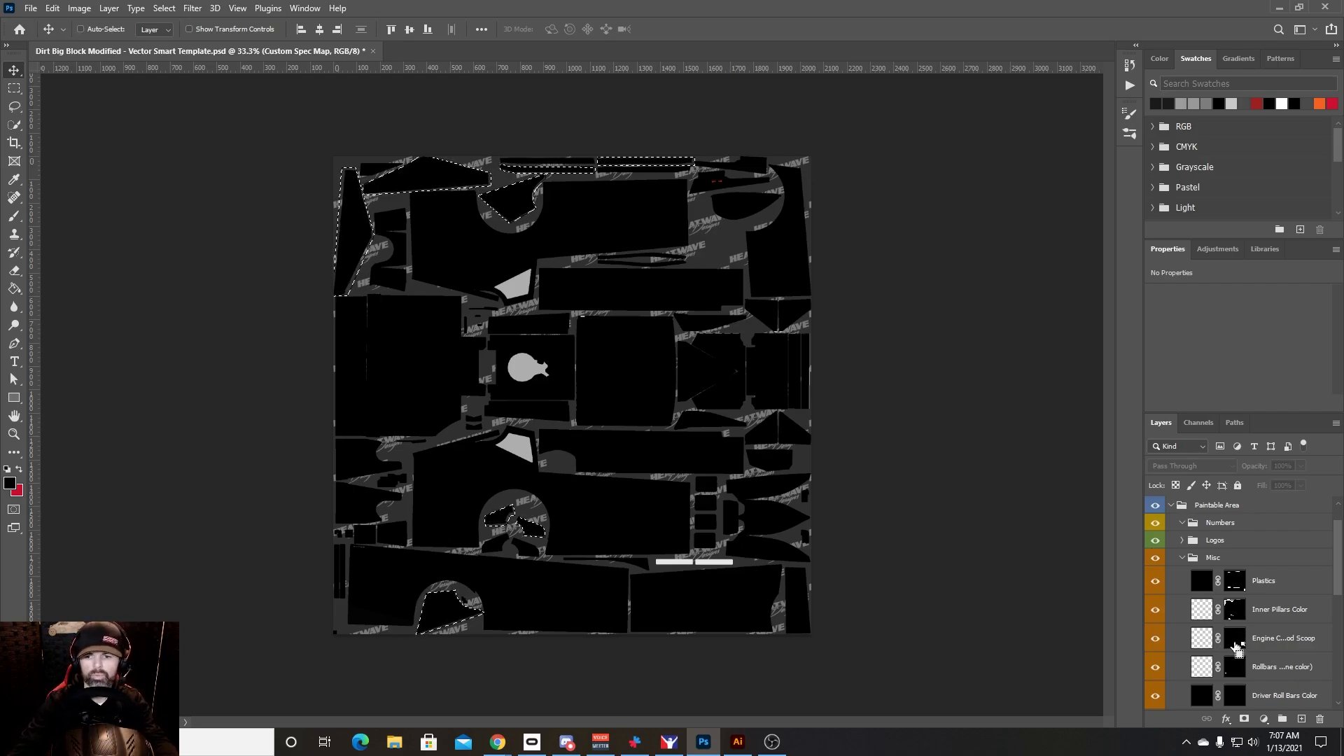
pyautogui.keyDown('ctrl'); pyautogui.click(1235, 637); pyautogui.keyUp('ctrl')
# Step: Check the full name of the Rollbars Master (all one color) layer and load its mask and the Driver Roll Bars Color mask as selections
pyautogui.scroll(-1, 1283, 594)
pyautogui.scroll(-1, 1283, 595)
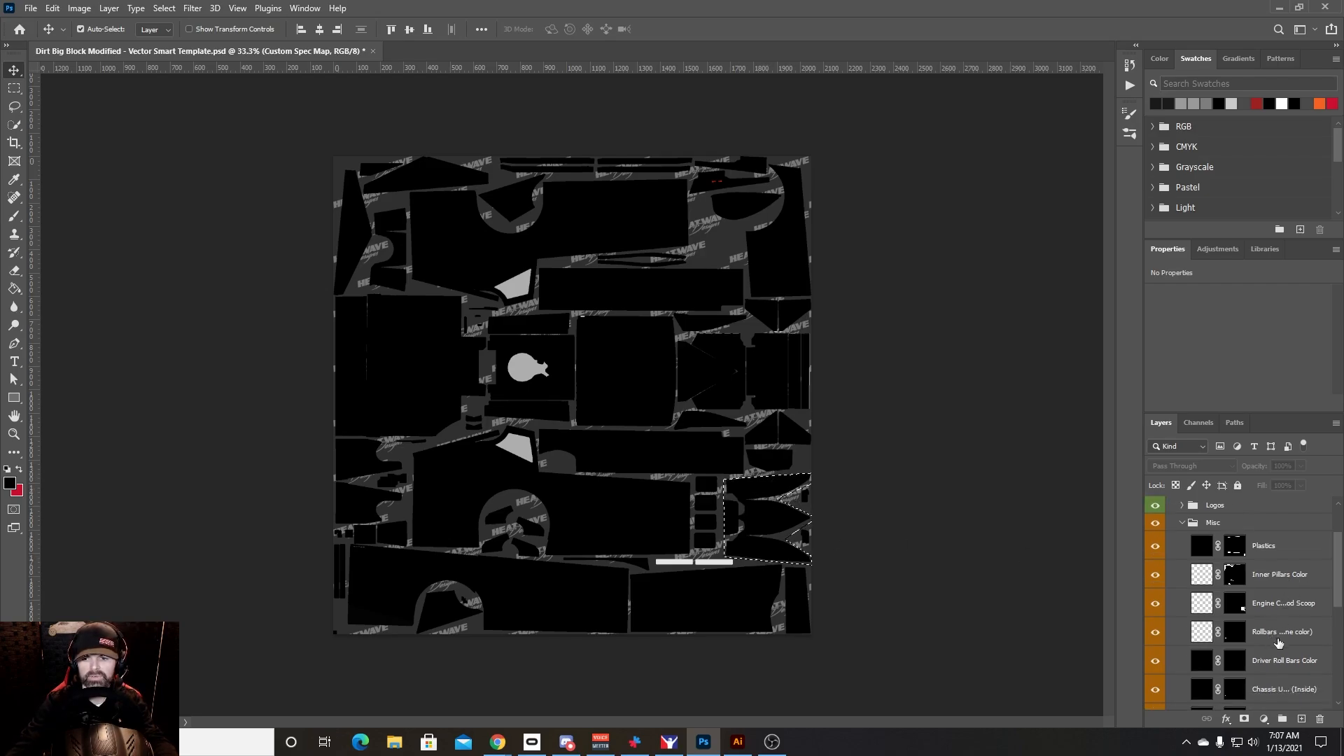
pyautogui.keyDown('ctrl'); pyautogui.click(1237, 638); pyautogui.keyUp('ctrl')
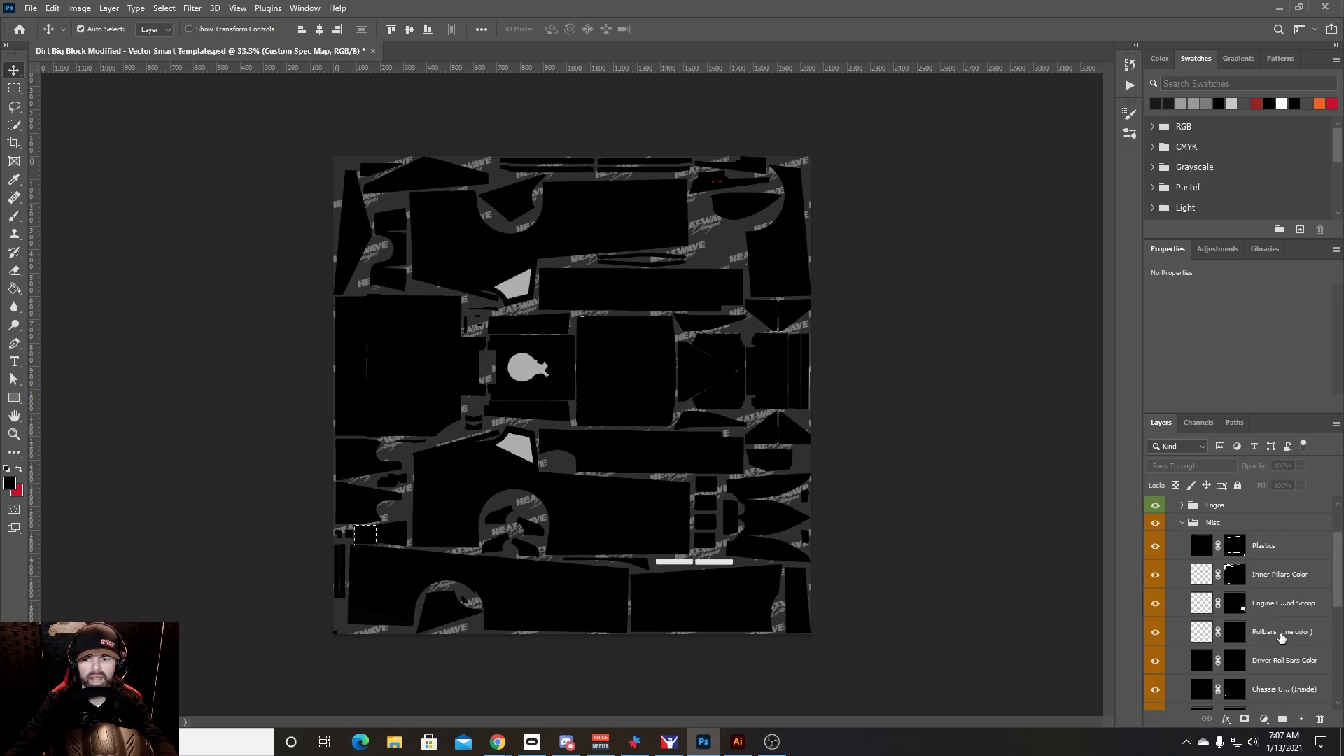
pyautogui.click(1282, 633)
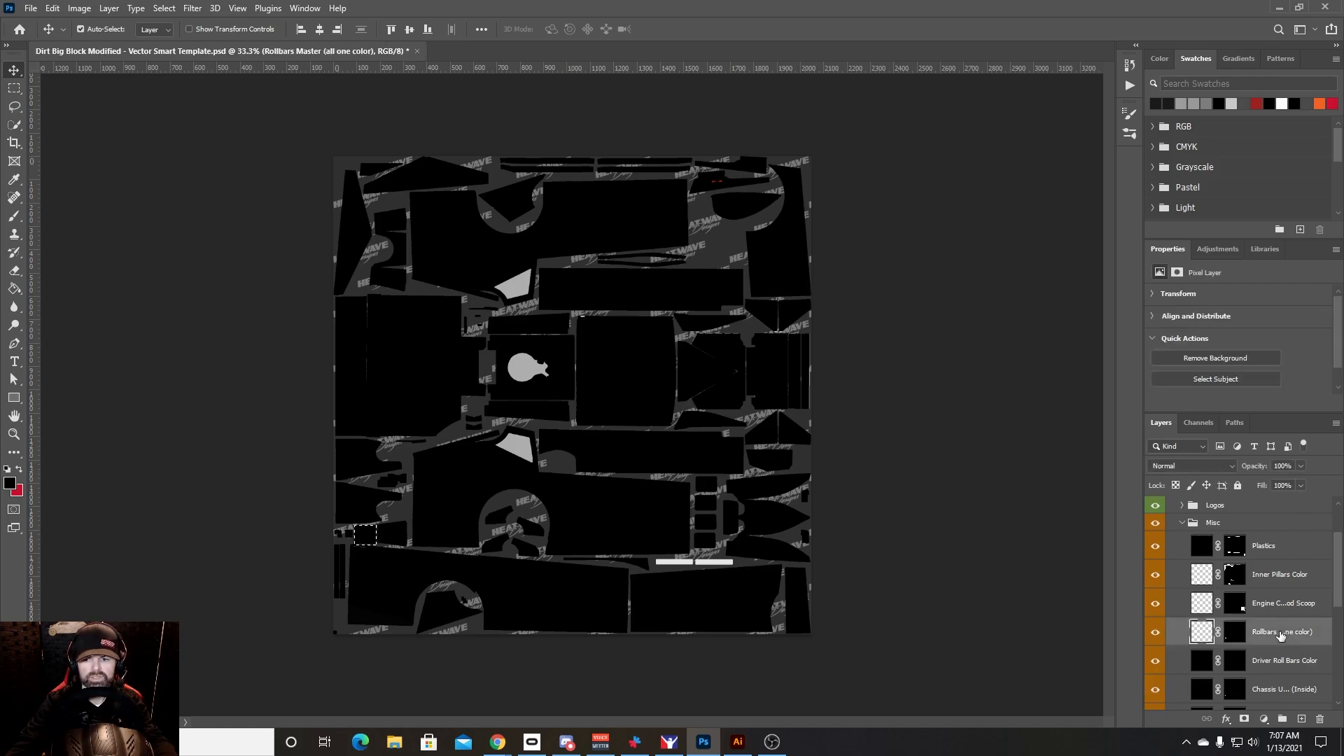
pyautogui.doubleClick(1282, 634)
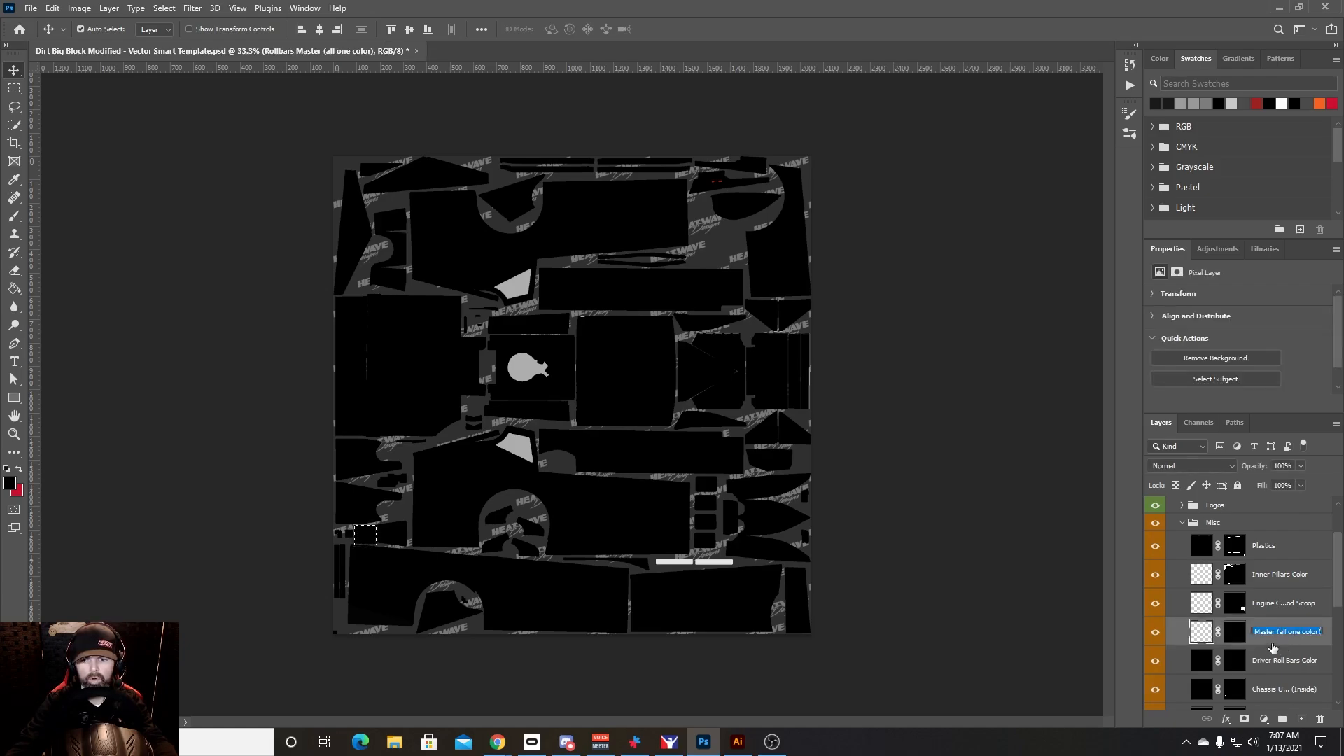
pyautogui.press('Return')
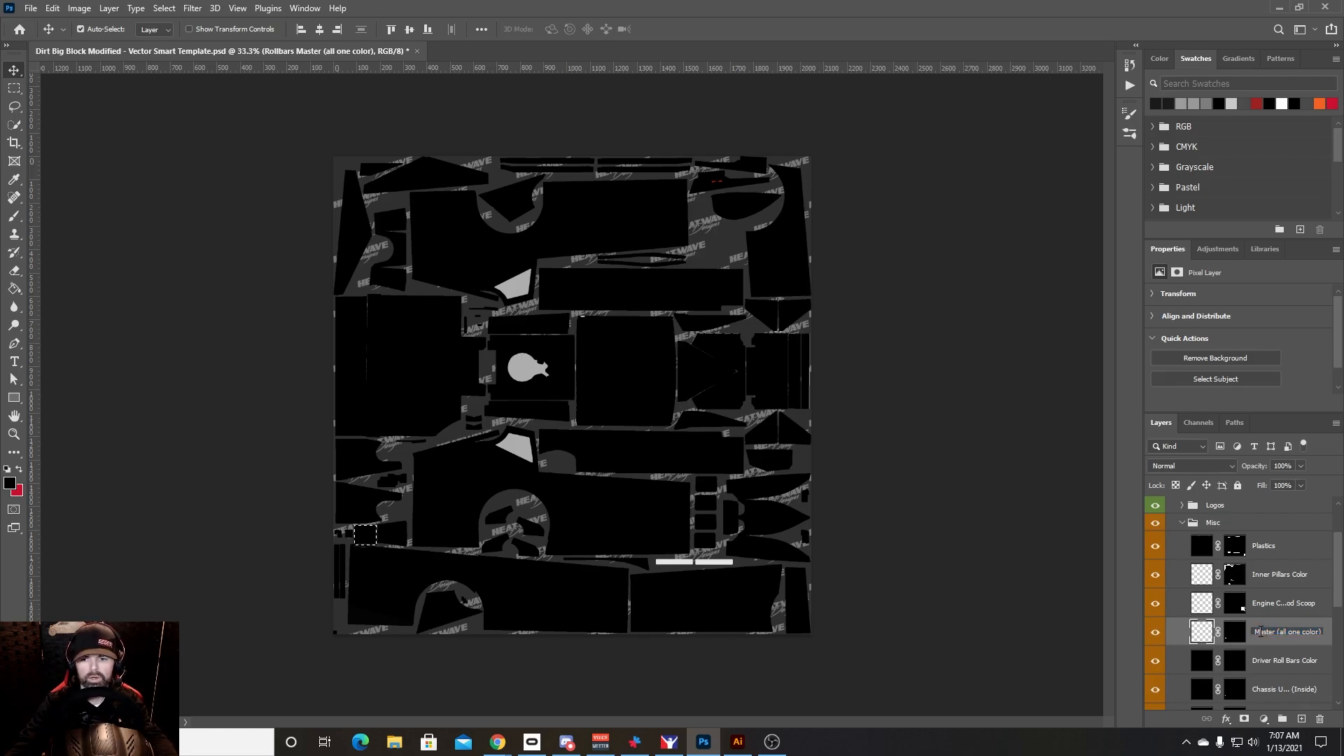
pyautogui.keyDown('ctrl'); pyautogui.click(1239, 669); pyautogui.keyUp('ctrl')
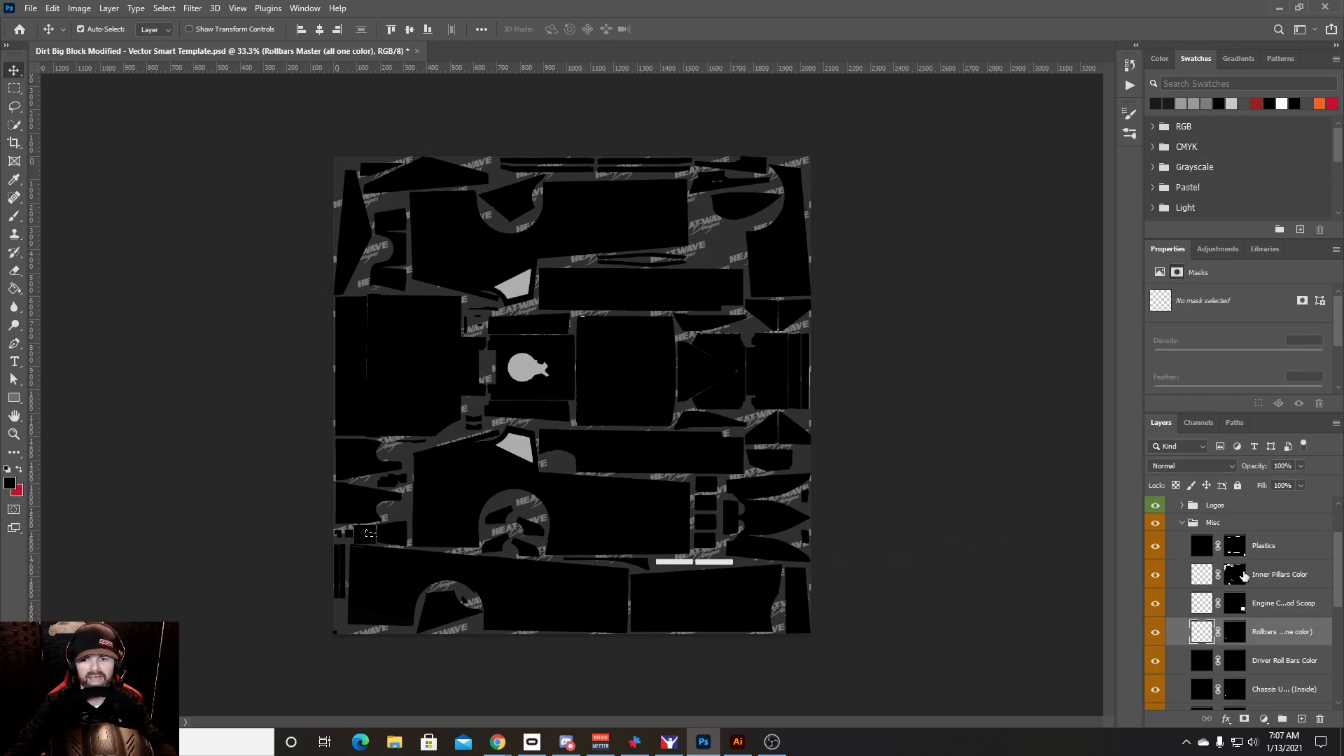
# Step: Look through the remaining Misc layers, collapse the group and clear the active selection
pyautogui.scroll(-1, 1244, 578)
pyautogui.scroll(-1, 1261, 634)
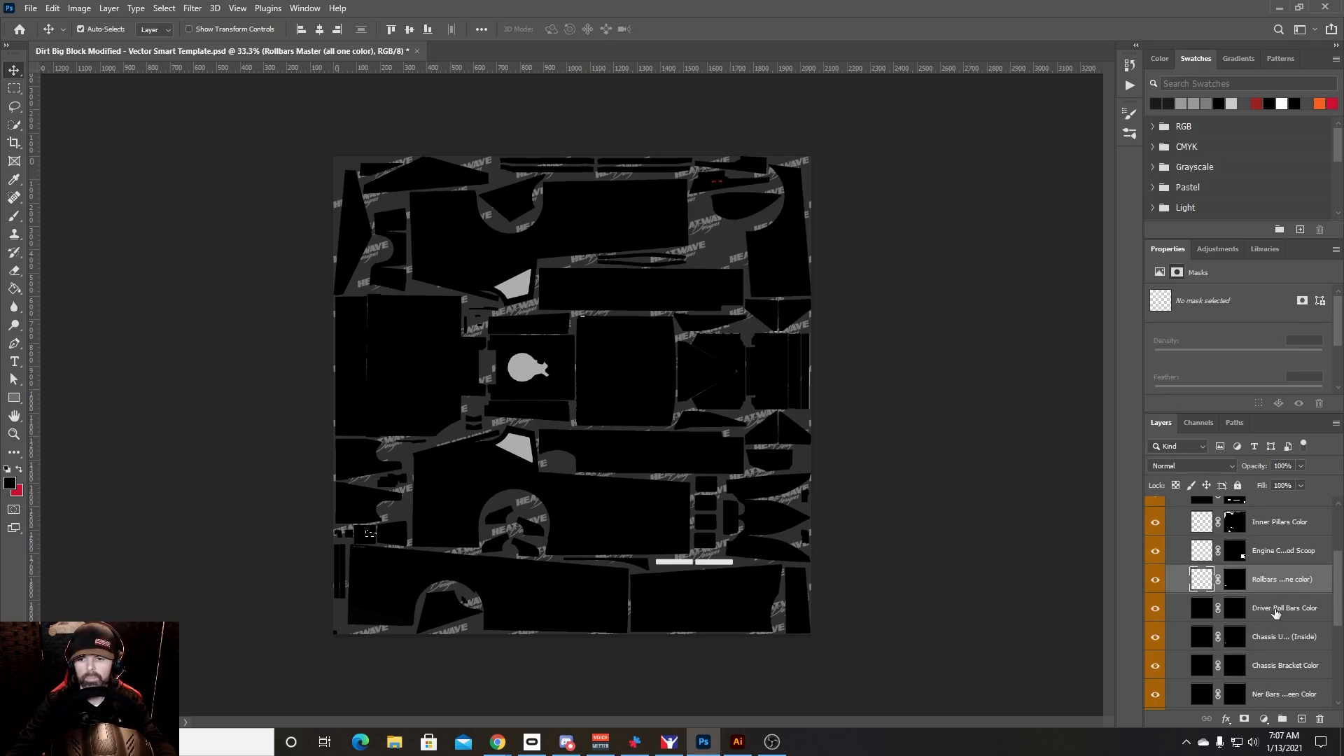
pyautogui.scroll(-1, 1273, 617)
pyautogui.scroll(-1, 1250, 625)
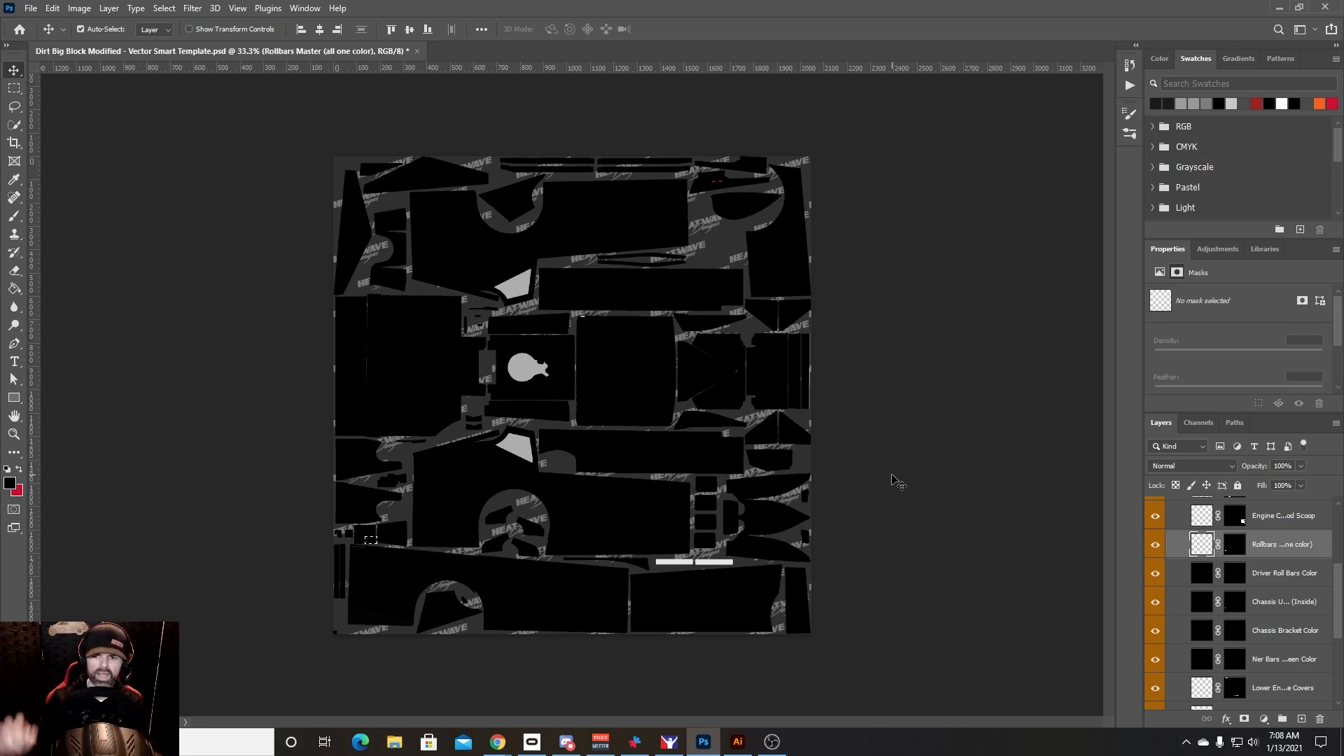
pyautogui.scroll(5, 1183, 581)
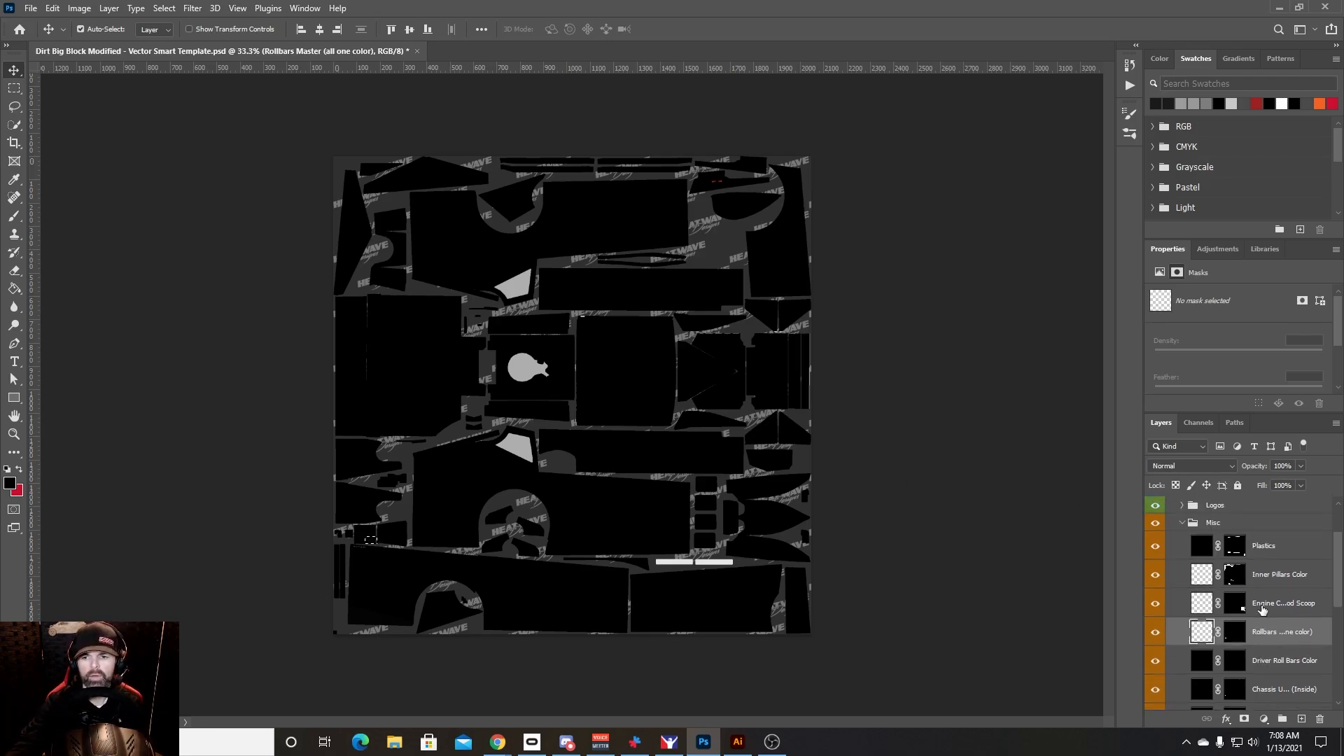
pyautogui.click(1180, 578)
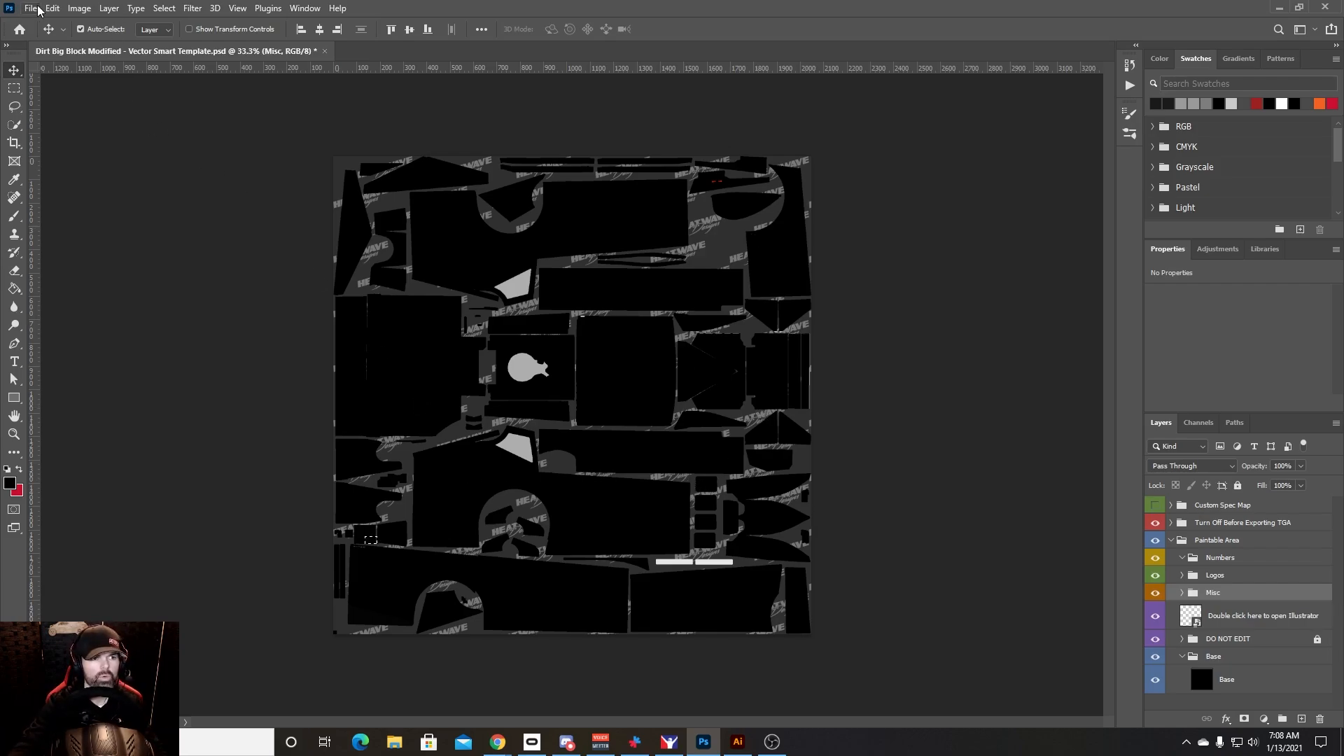
pyautogui.click(163, 8)
pyautogui.click(211, 36)
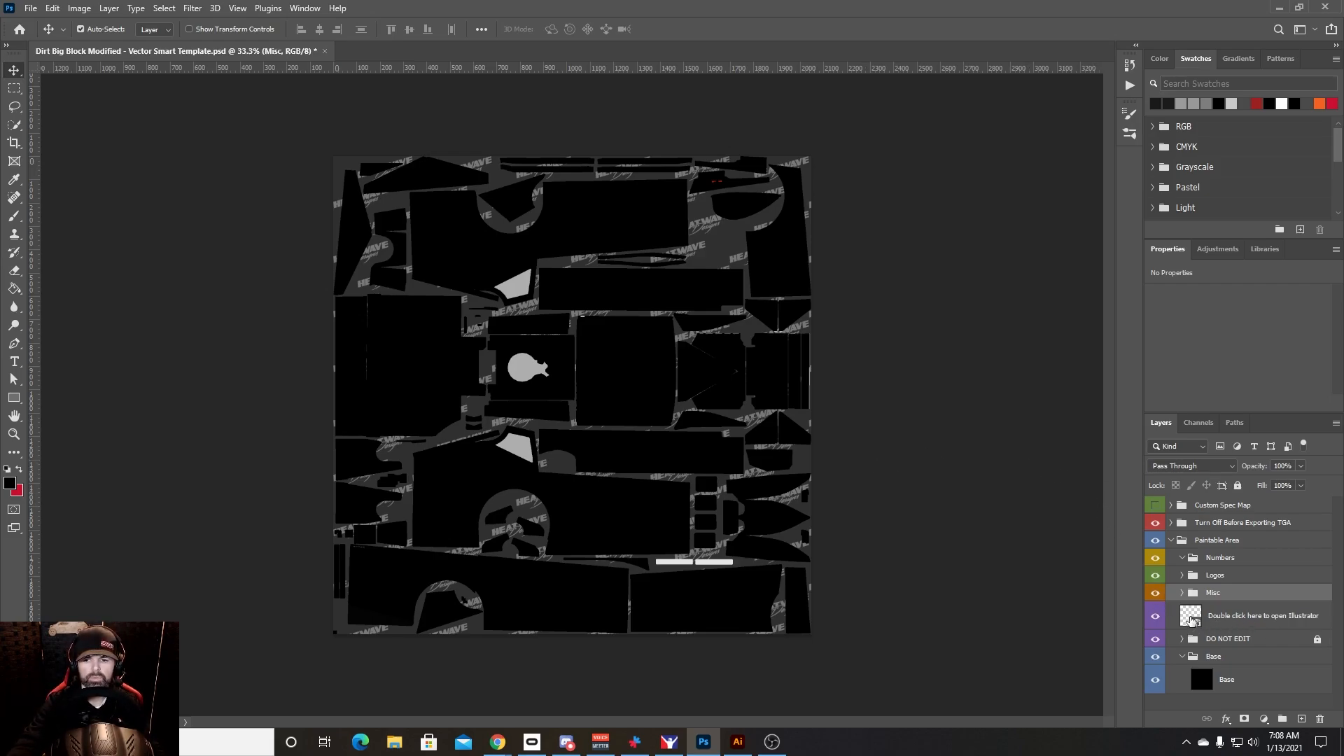
# Step: Open the vector smart object layer for editing in Illustrator and bring the whole car template into view
pyautogui.doubleClick(1193, 620)
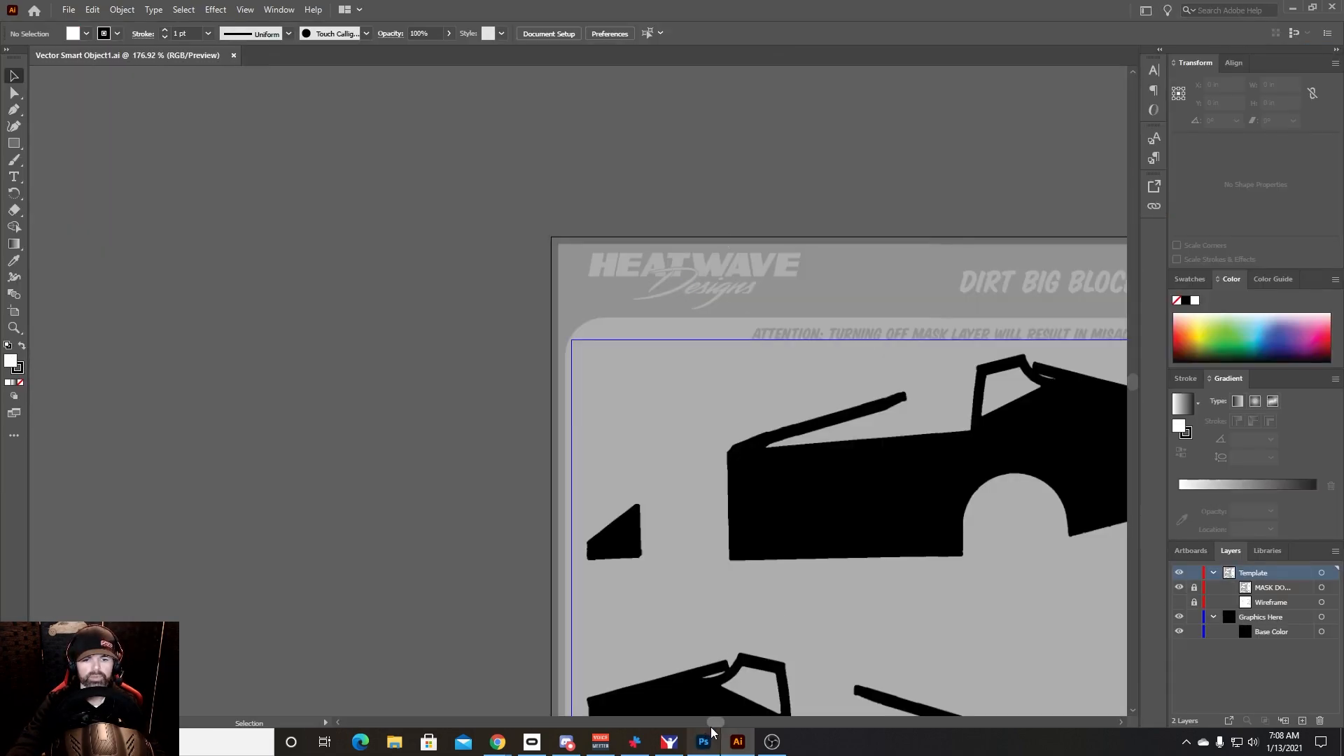
pyautogui.moveTo(717, 722); pyautogui.dragTo(723, 722)
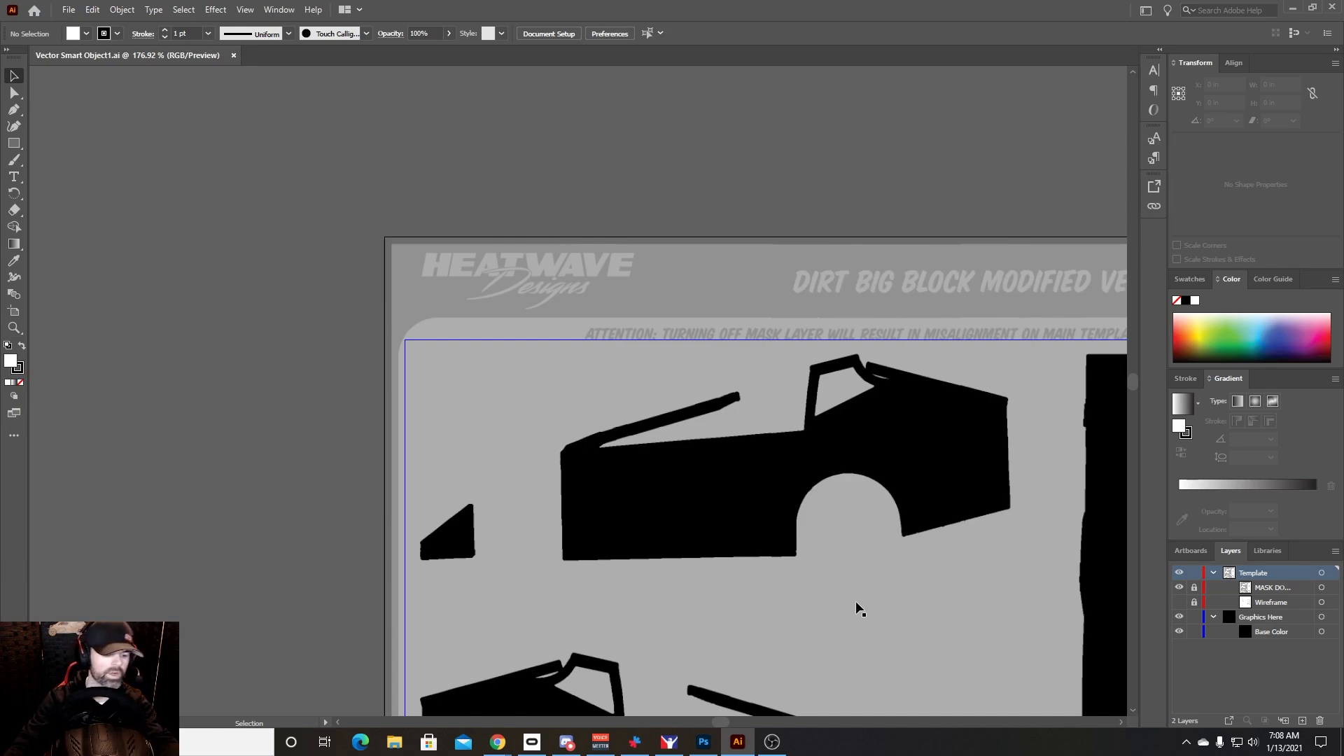
pyautogui.scroll(-2, 877, 579)
pyautogui.scroll(-4, 942, 576)
pyautogui.scroll(4, 960, 648)
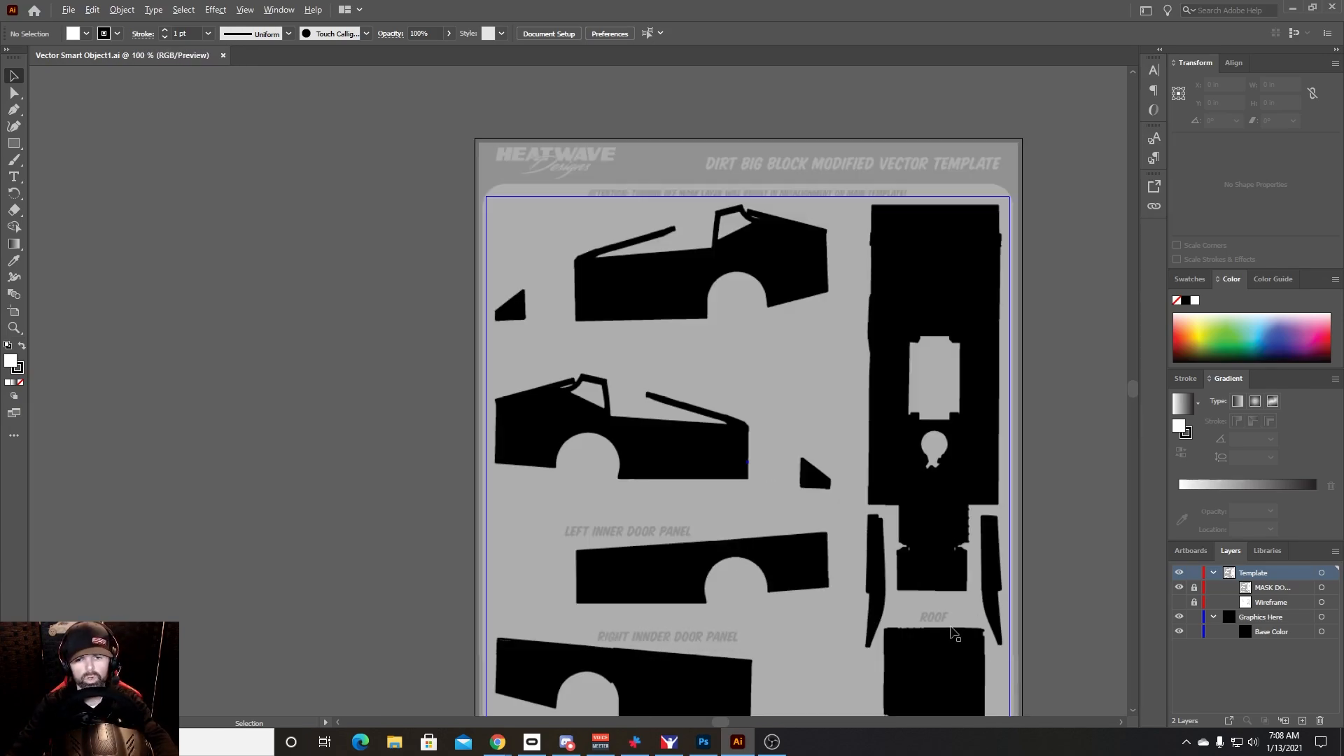
pyautogui.scroll(-1, 959, 522)
pyautogui.scroll(-1, 963, 527)
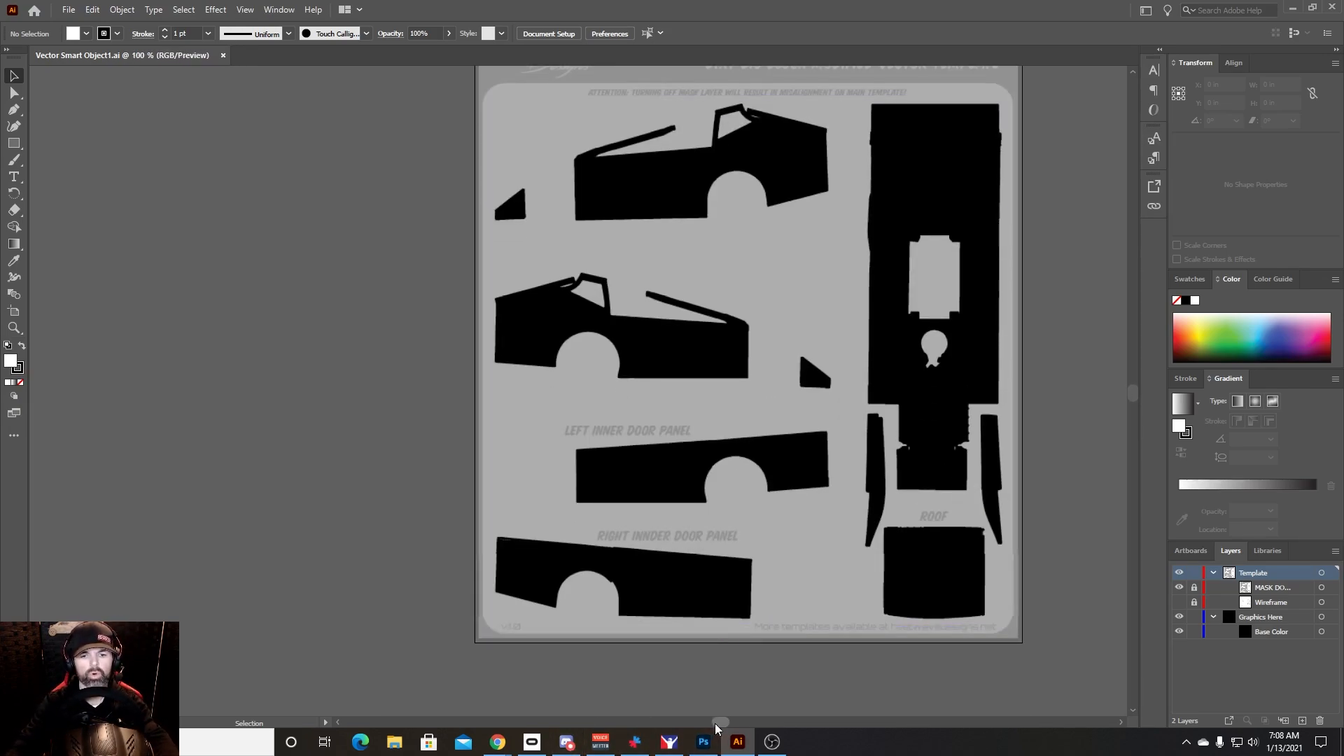
pyautogui.moveTo(728, 729); pyautogui.dragTo(736, 729)
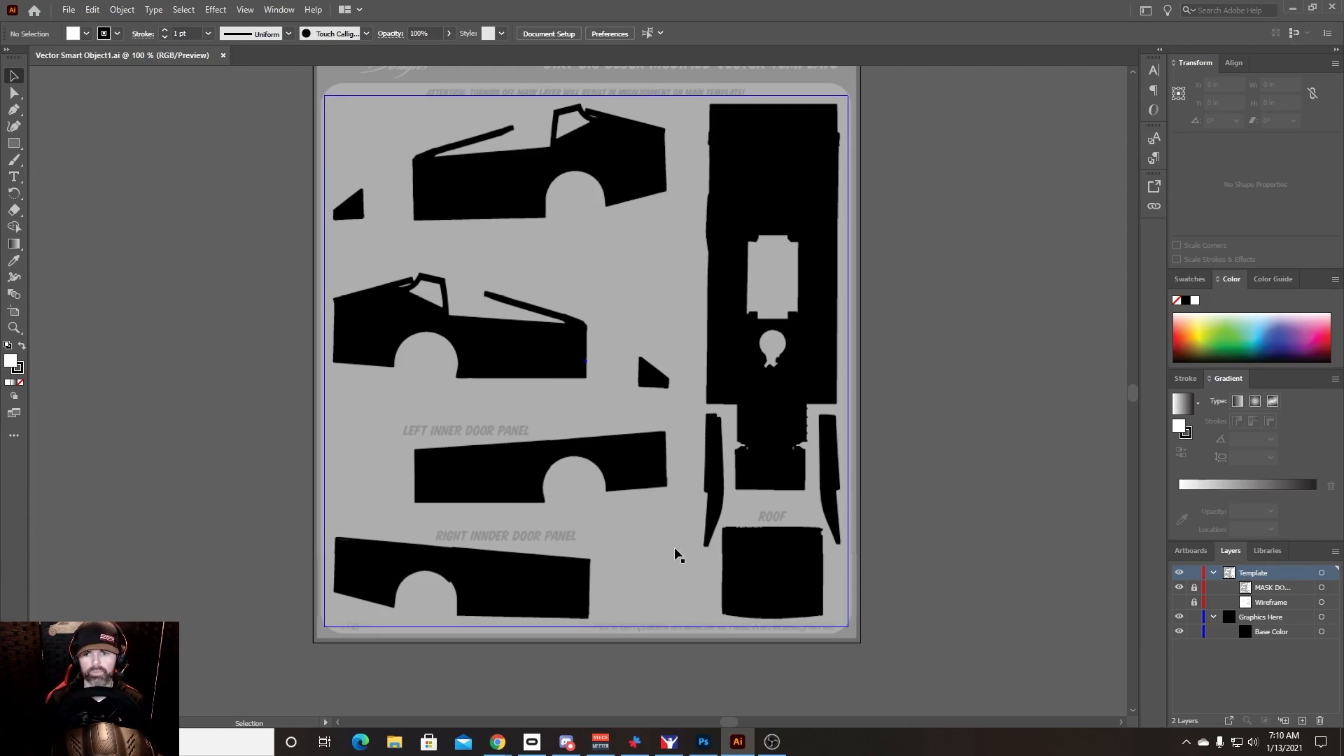
pyautogui.click(1244, 633)
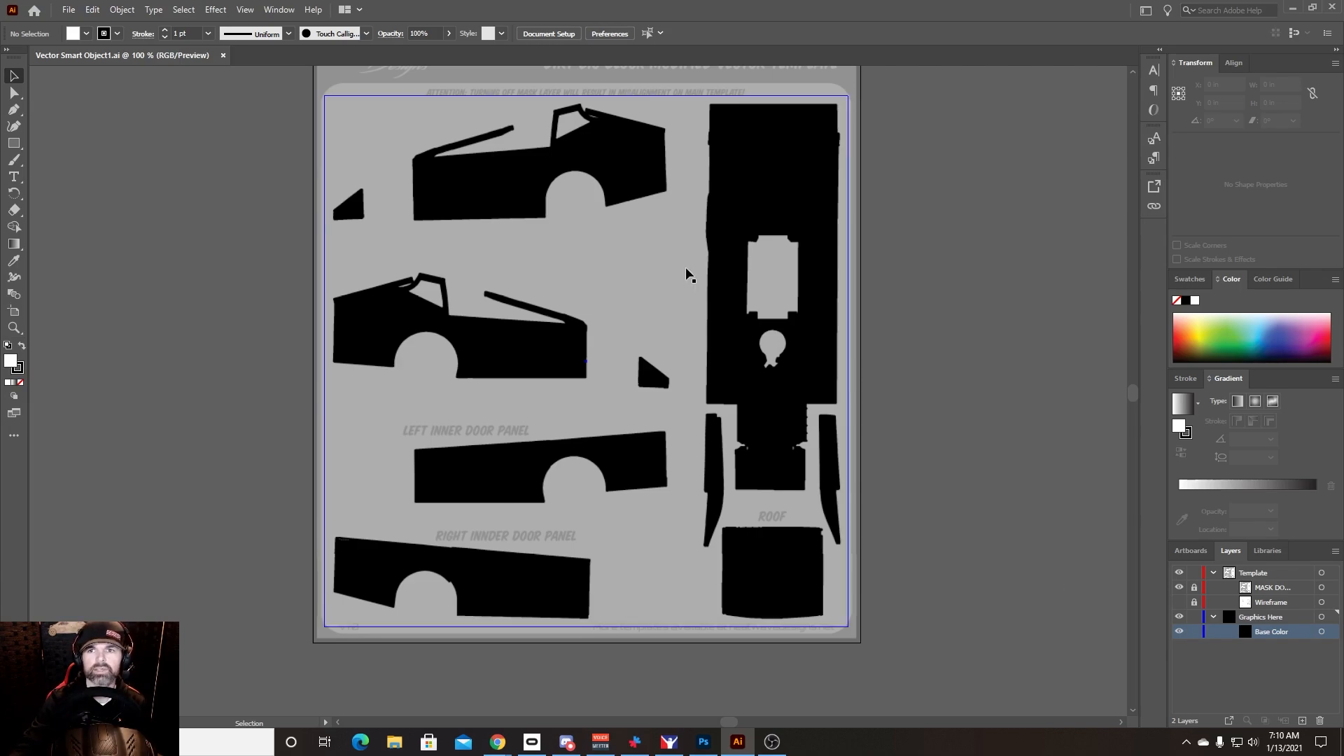
pyautogui.click(1144, 11)
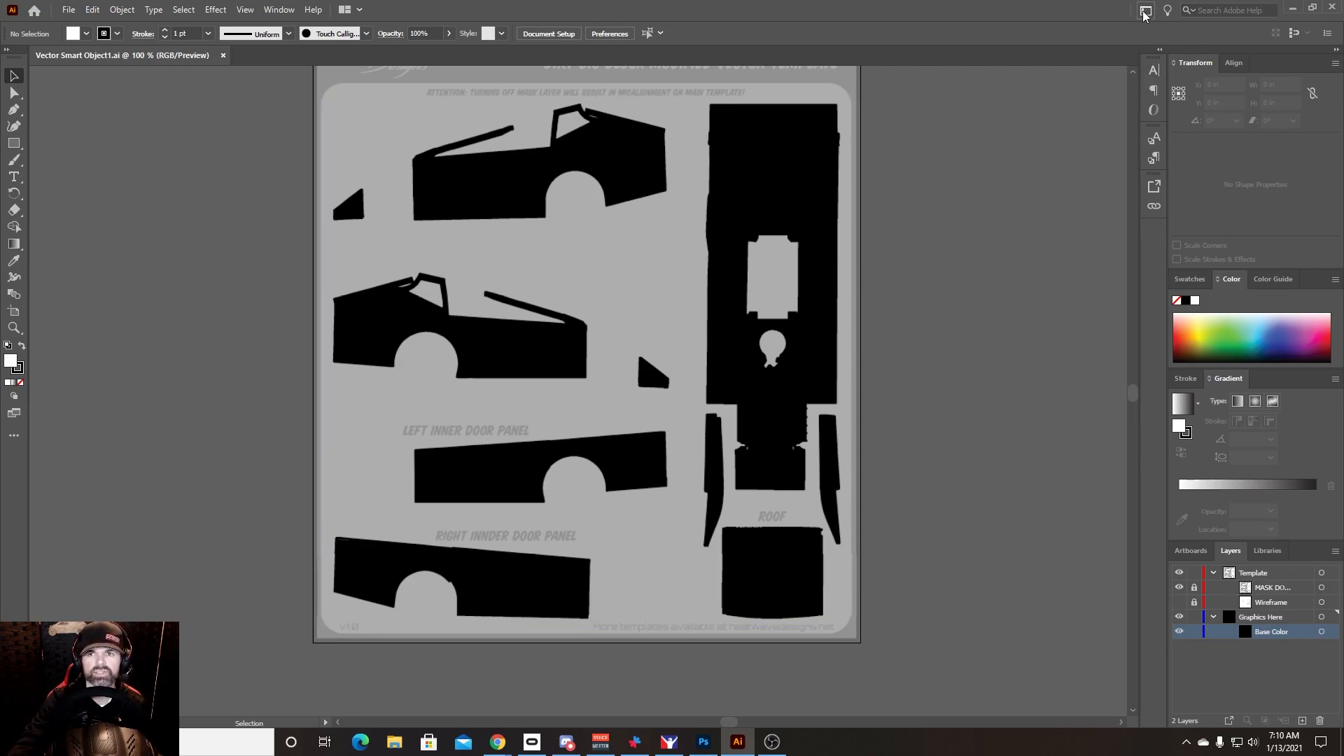
pyautogui.click(1192, 77)
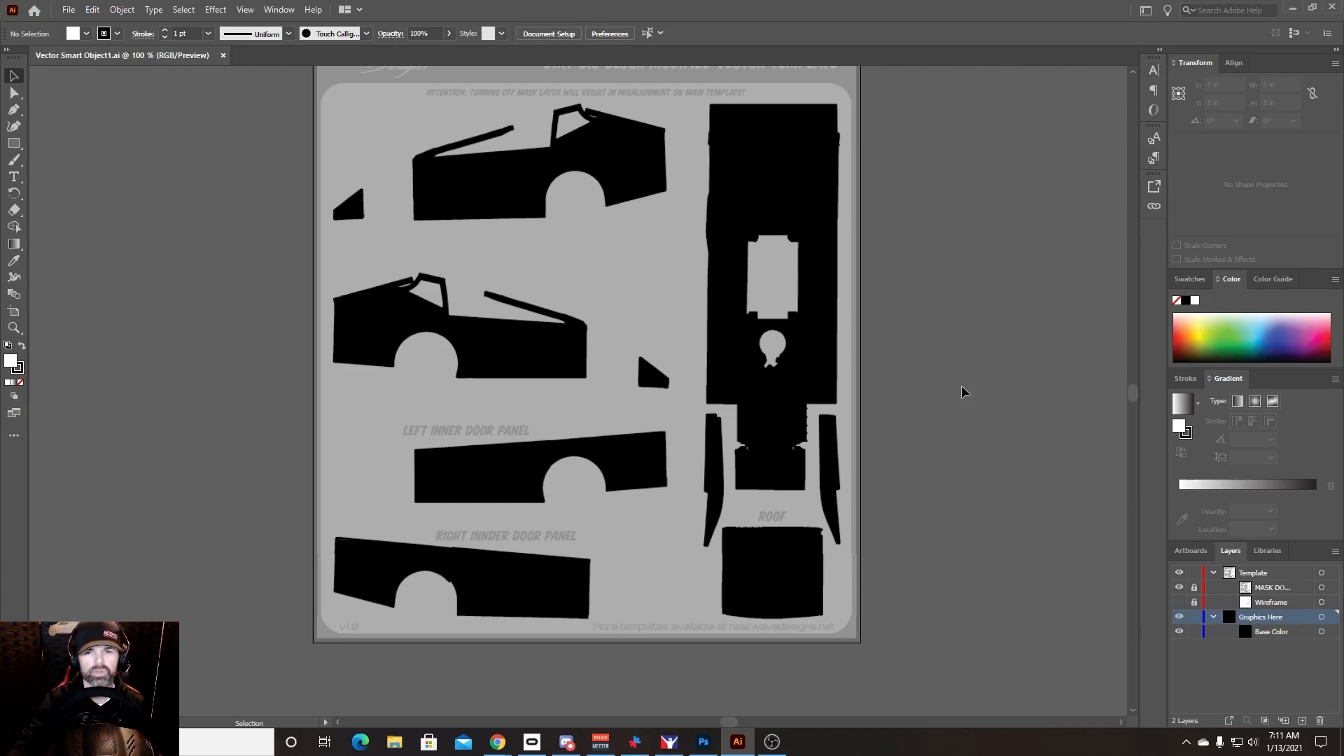
pyautogui.scroll(3, 972, 432)
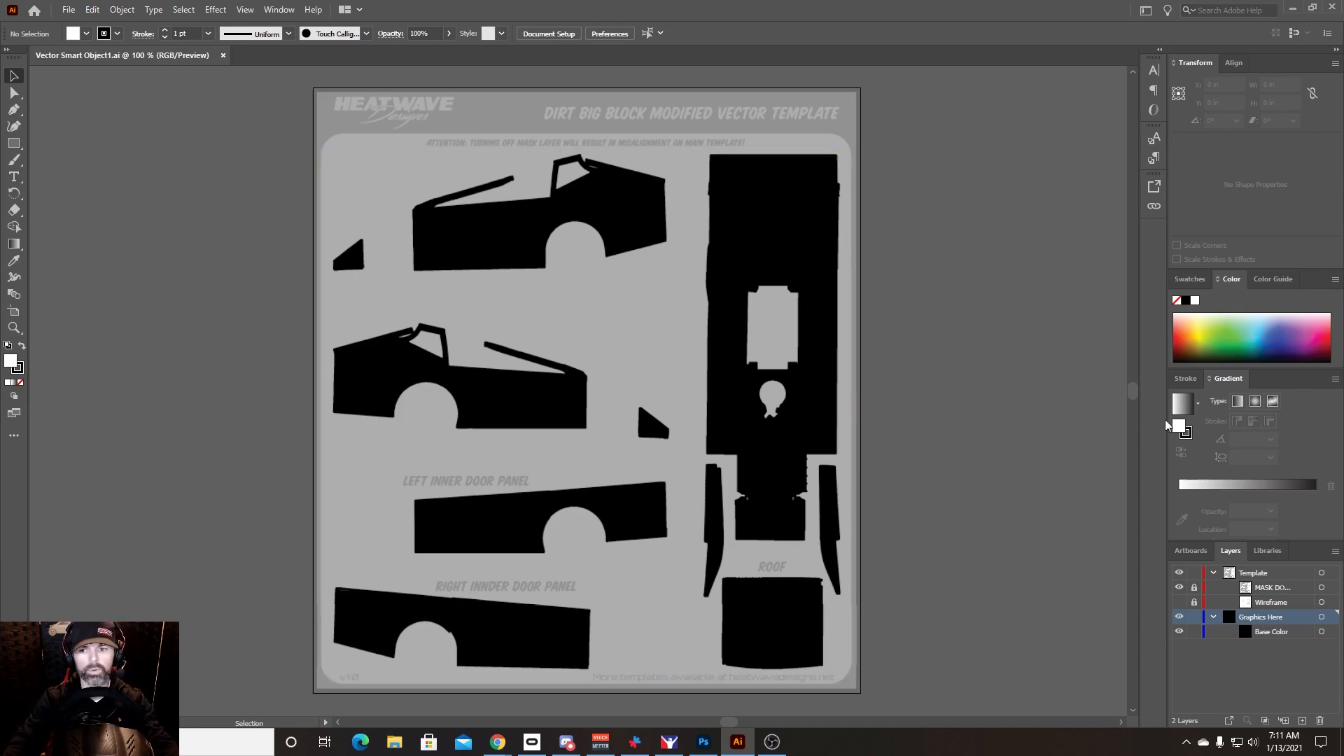
# Step: Select the Base Color rectangle and set its fill to C 0, M 0, Y 0, K 85
pyautogui.click(1246, 632)
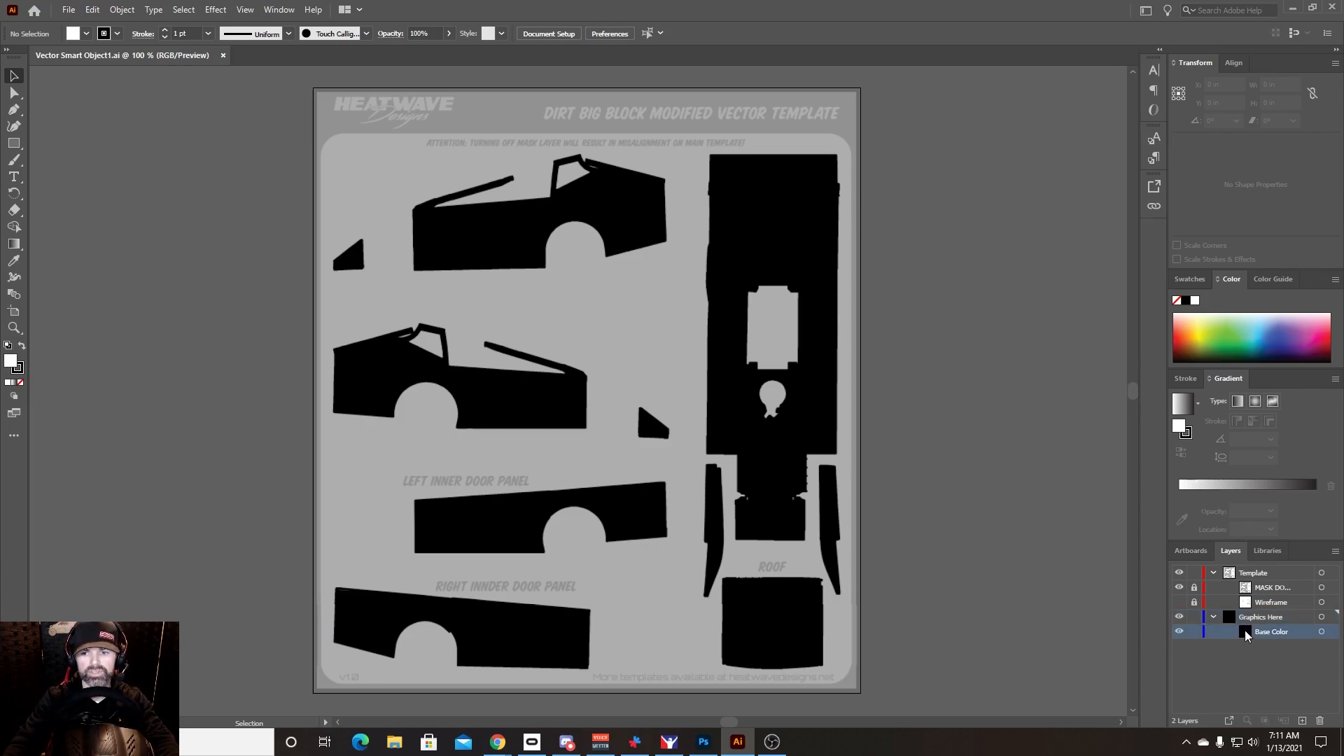
pyautogui.click(556, 250)
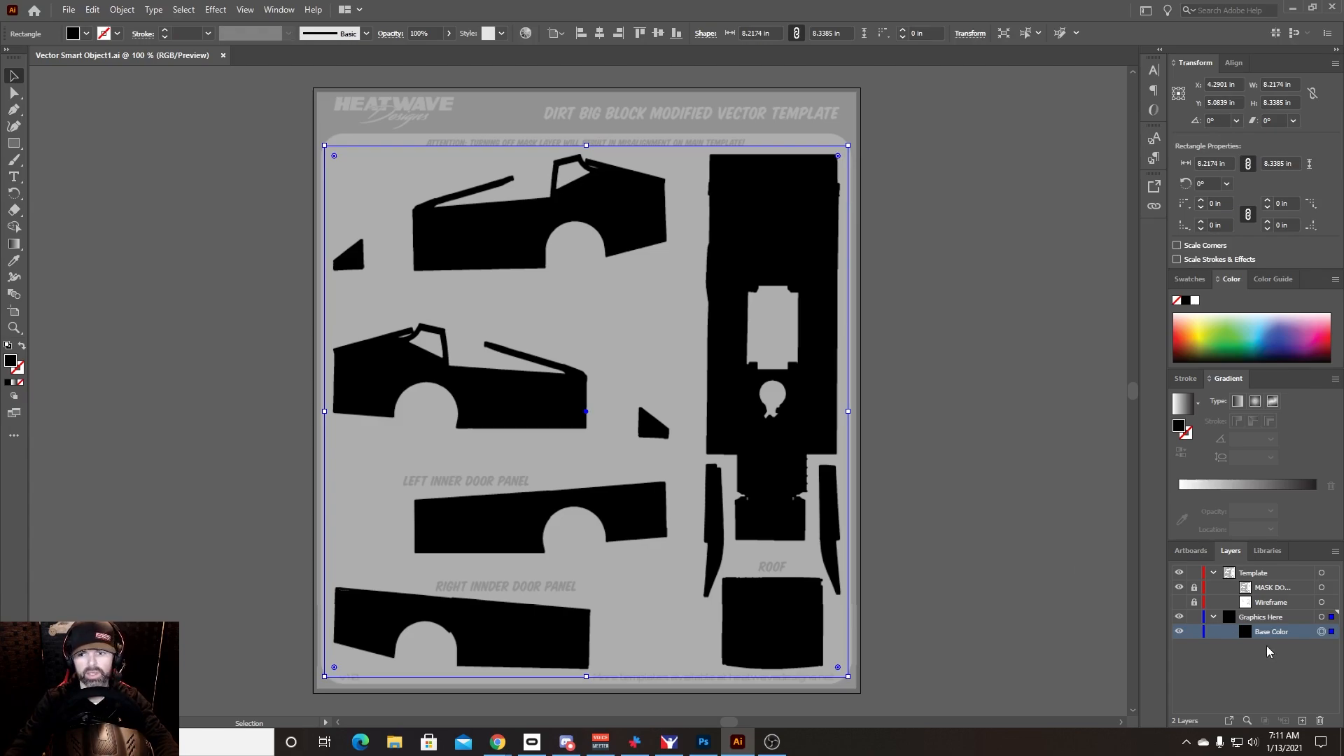
pyautogui.click(83, 37)
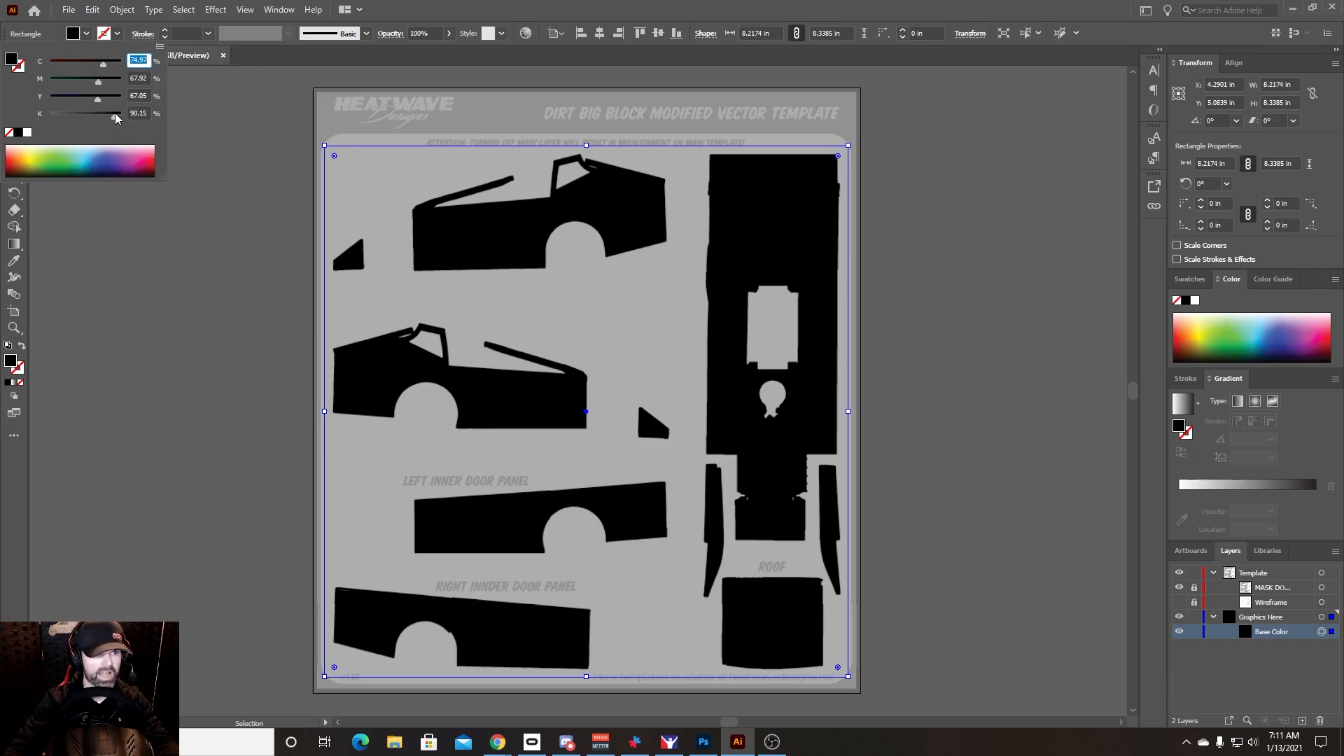
pyautogui.moveTo(115, 113); pyautogui.dragTo(101, 117)
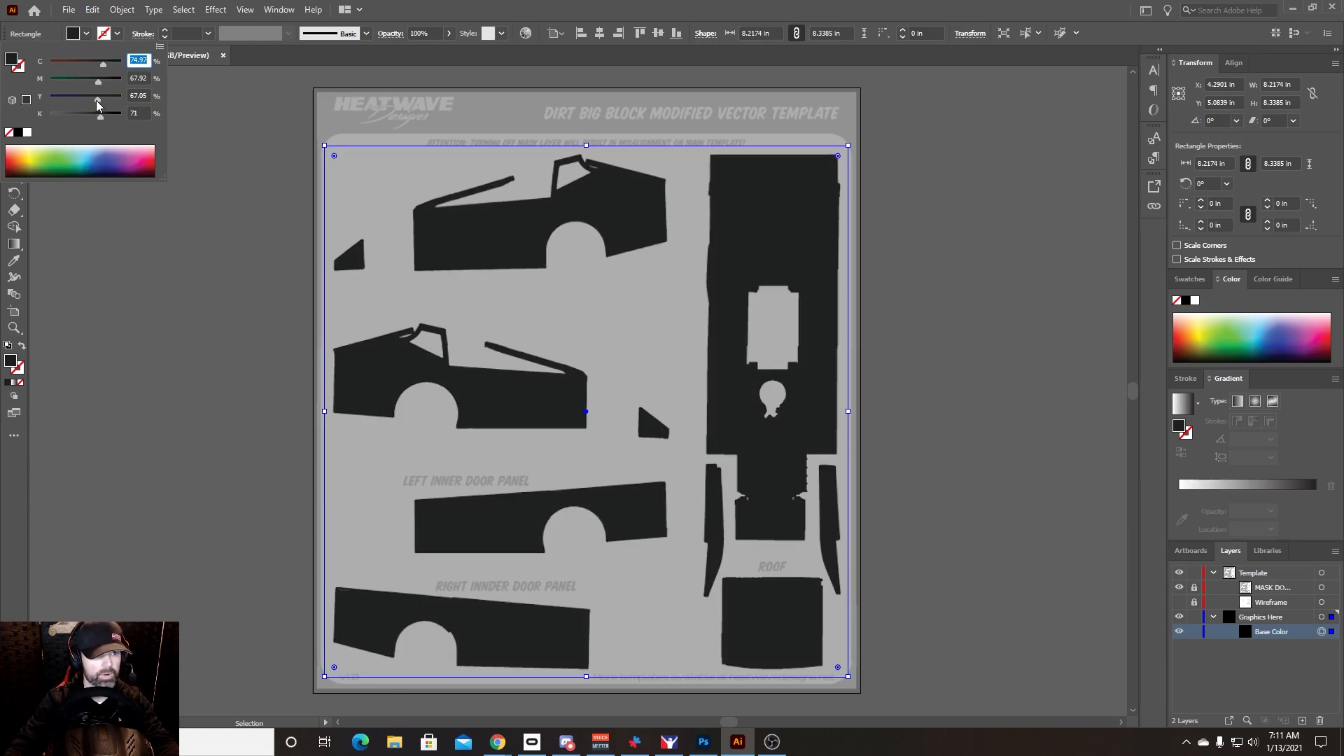
pyautogui.moveTo(96, 104); pyautogui.dragTo(43, 90)
pyautogui.write('0')
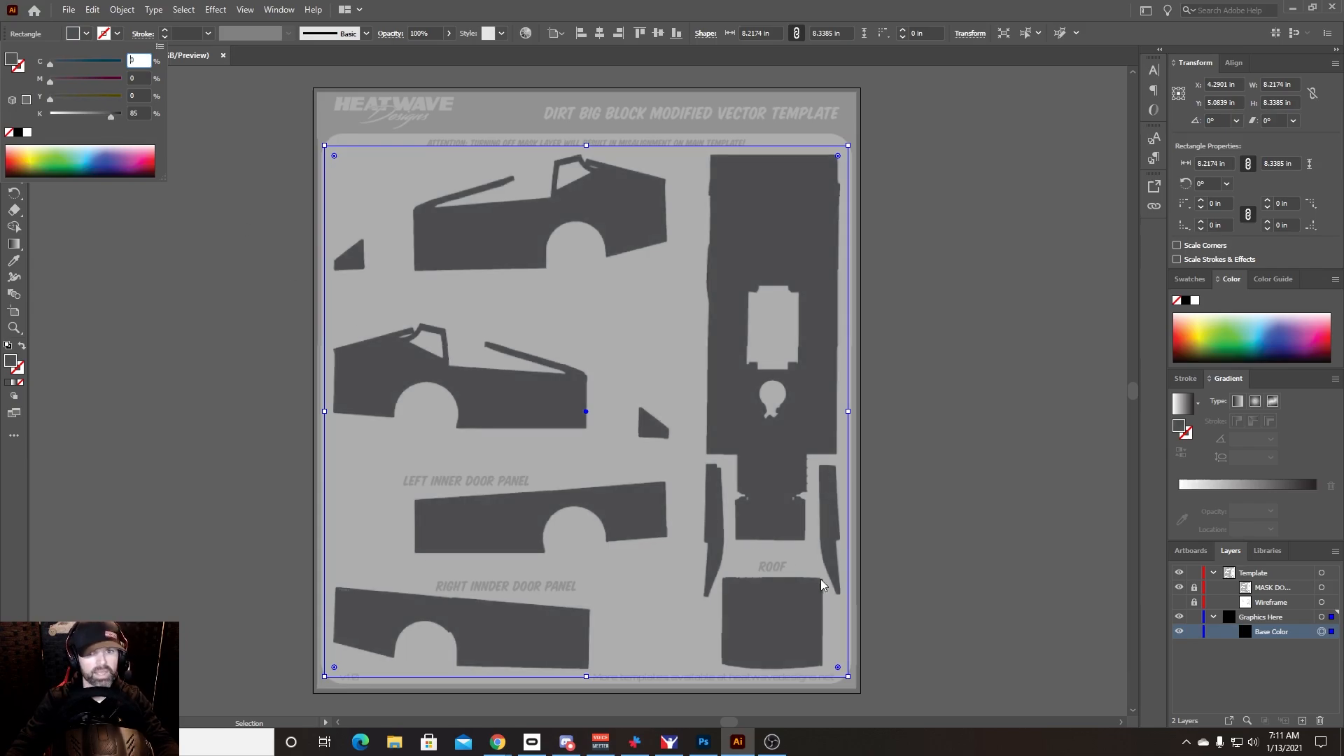
pyautogui.click(86, 34)
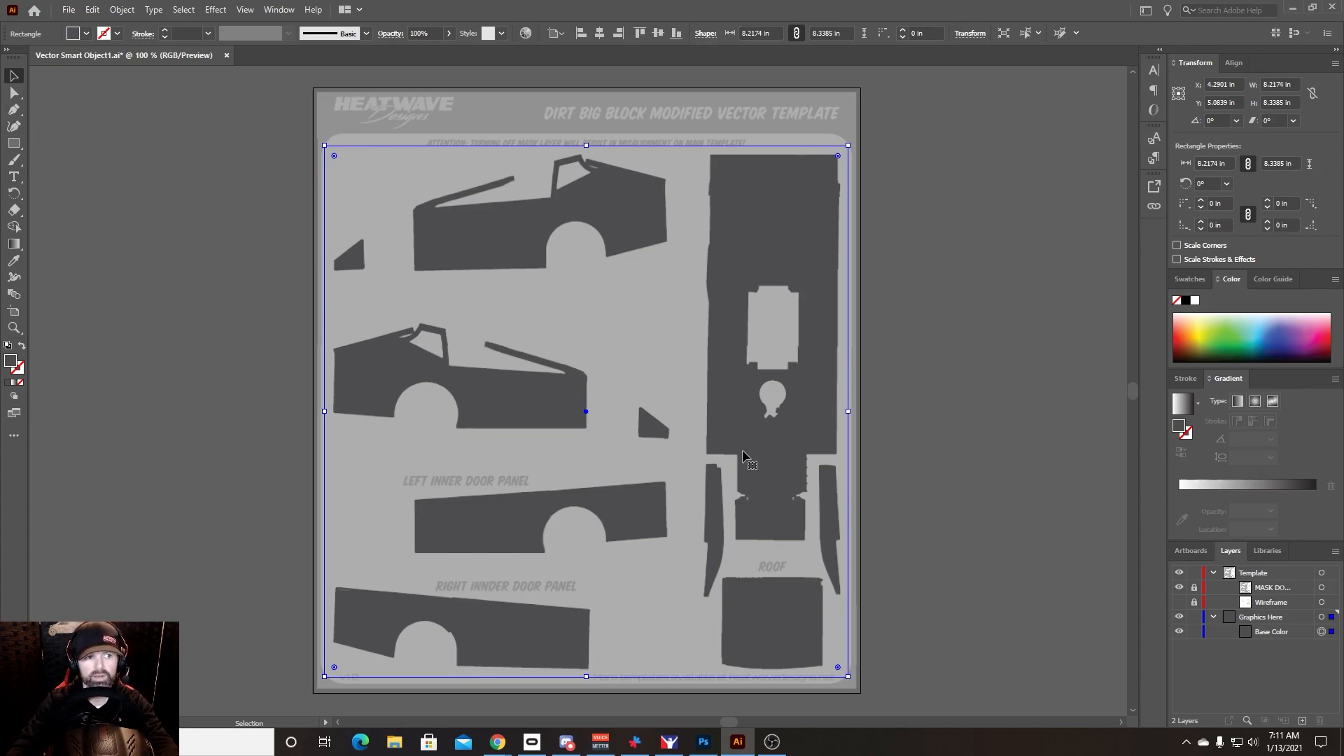
# Step: Create a new layer and nest it inside Graphics Here, directly above Base Color
pyautogui.click(18, 112)
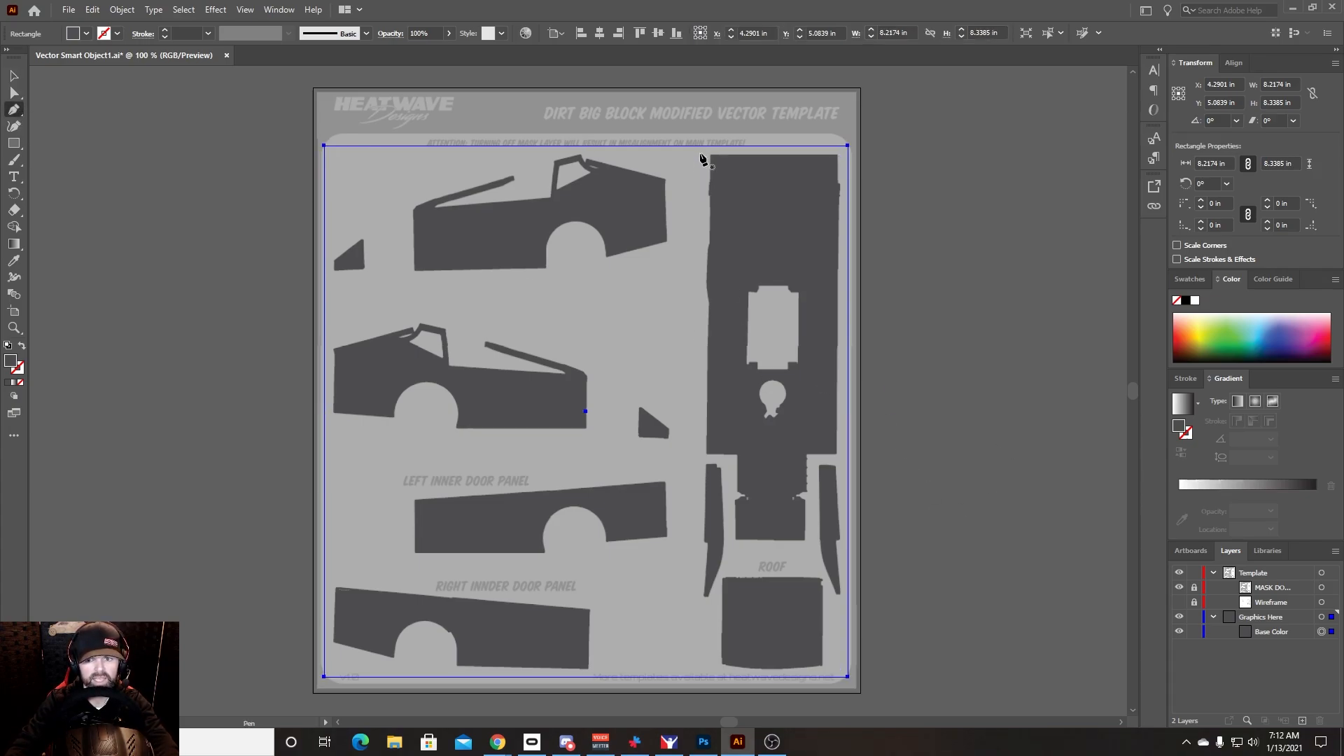
pyautogui.click(1302, 720)
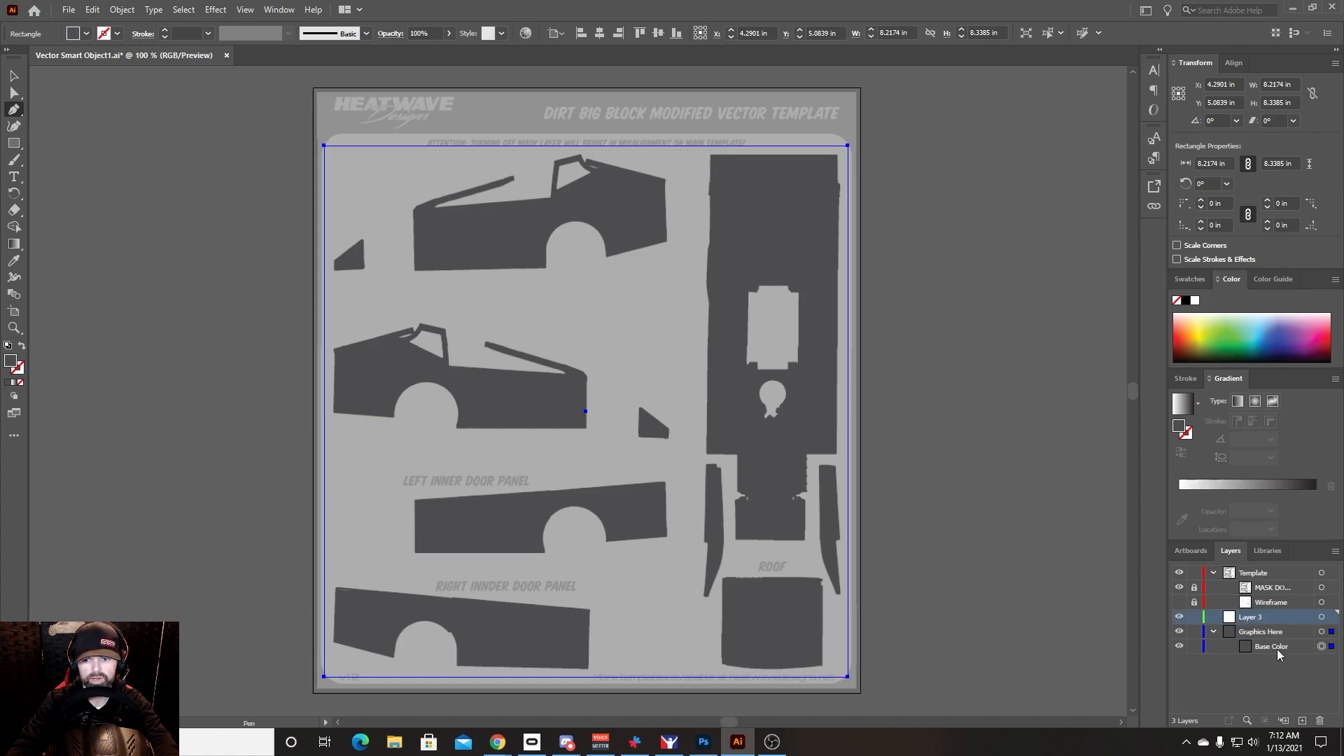
pyautogui.moveTo(1260, 620); pyautogui.dragTo(1262, 644)
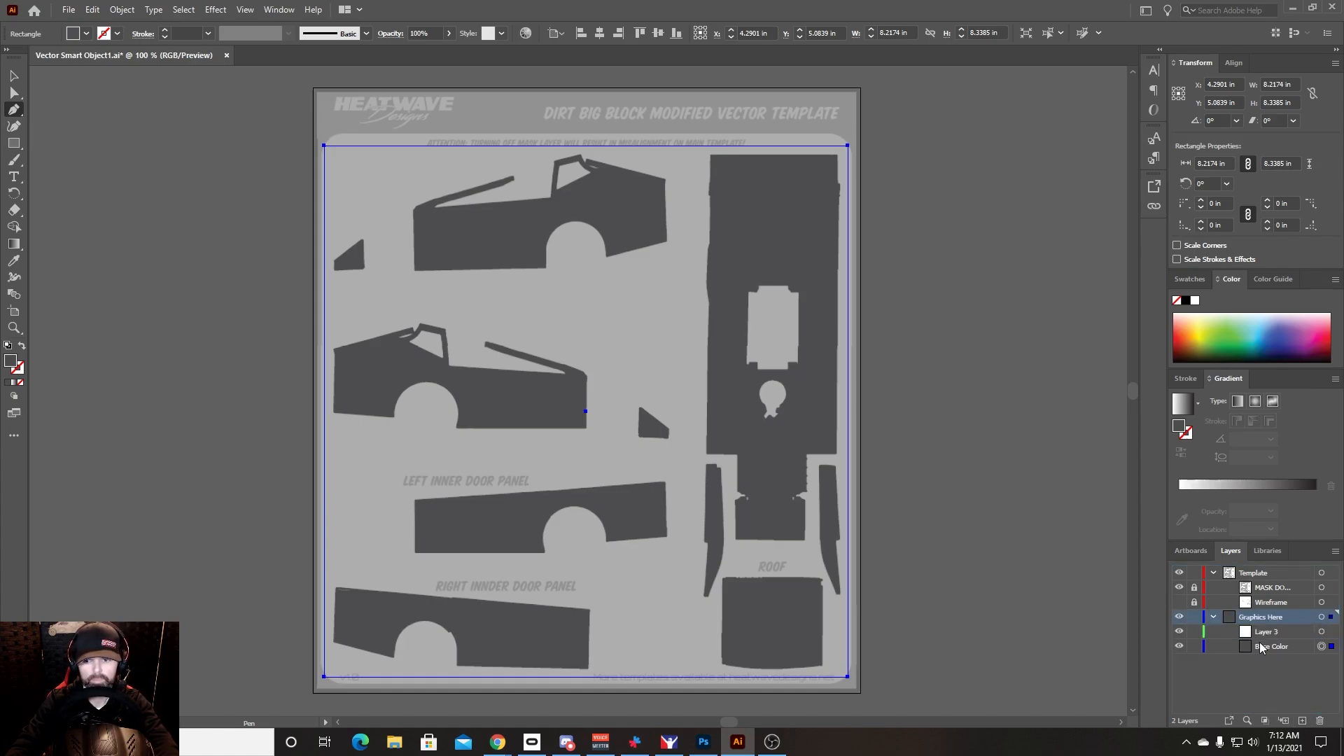
# Step: Draw a closed Pen path, about 2.32 by 7.20 in, around the long top-view body panel and its two side strips, leaving out the roof
pyautogui.click(699, 150)
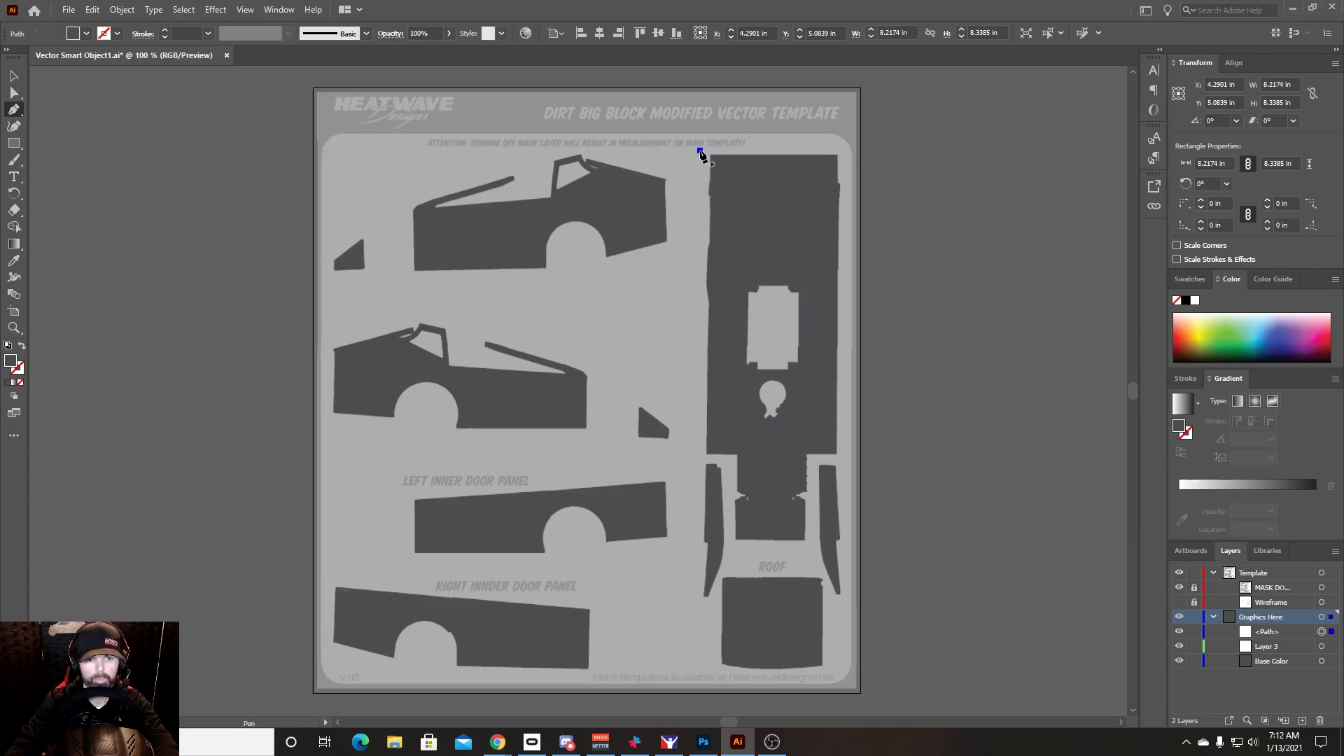
pyautogui.click(700, 609)
pyautogui.click(710, 601)
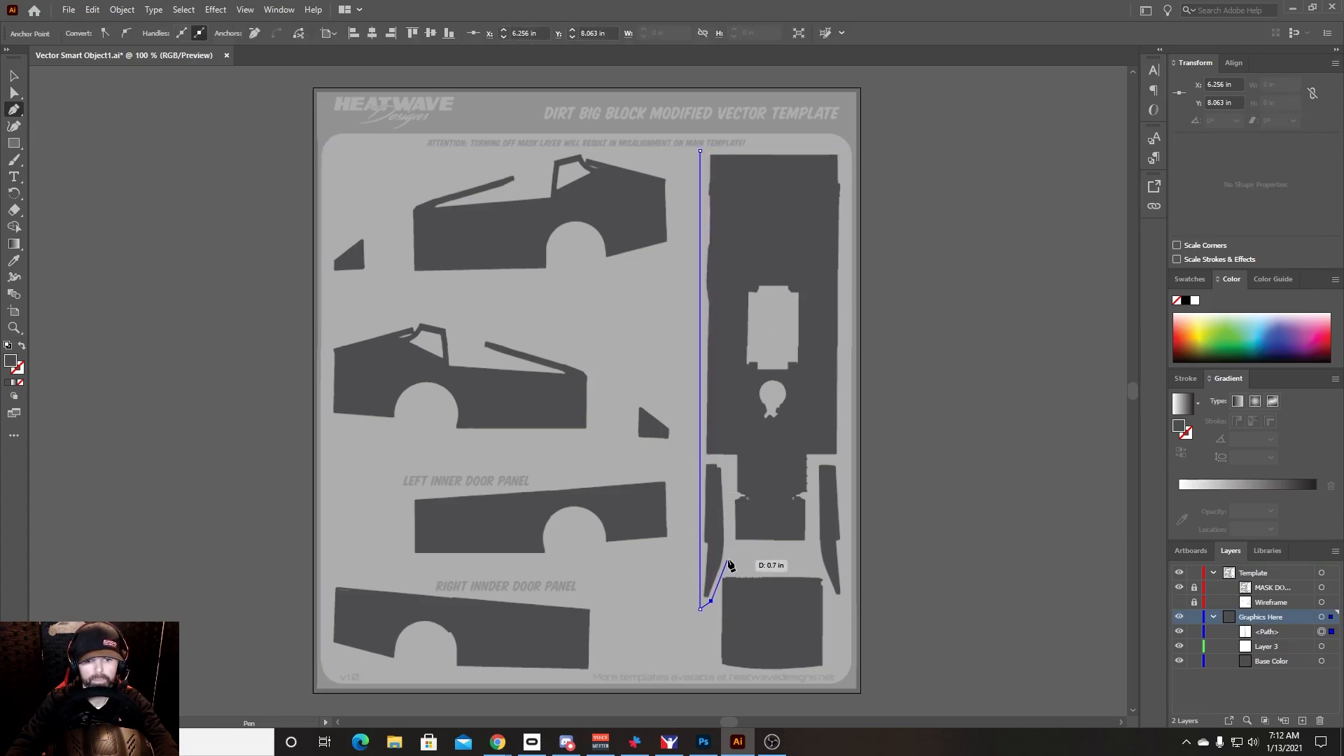
pyautogui.click(728, 560)
pyautogui.click(803, 557)
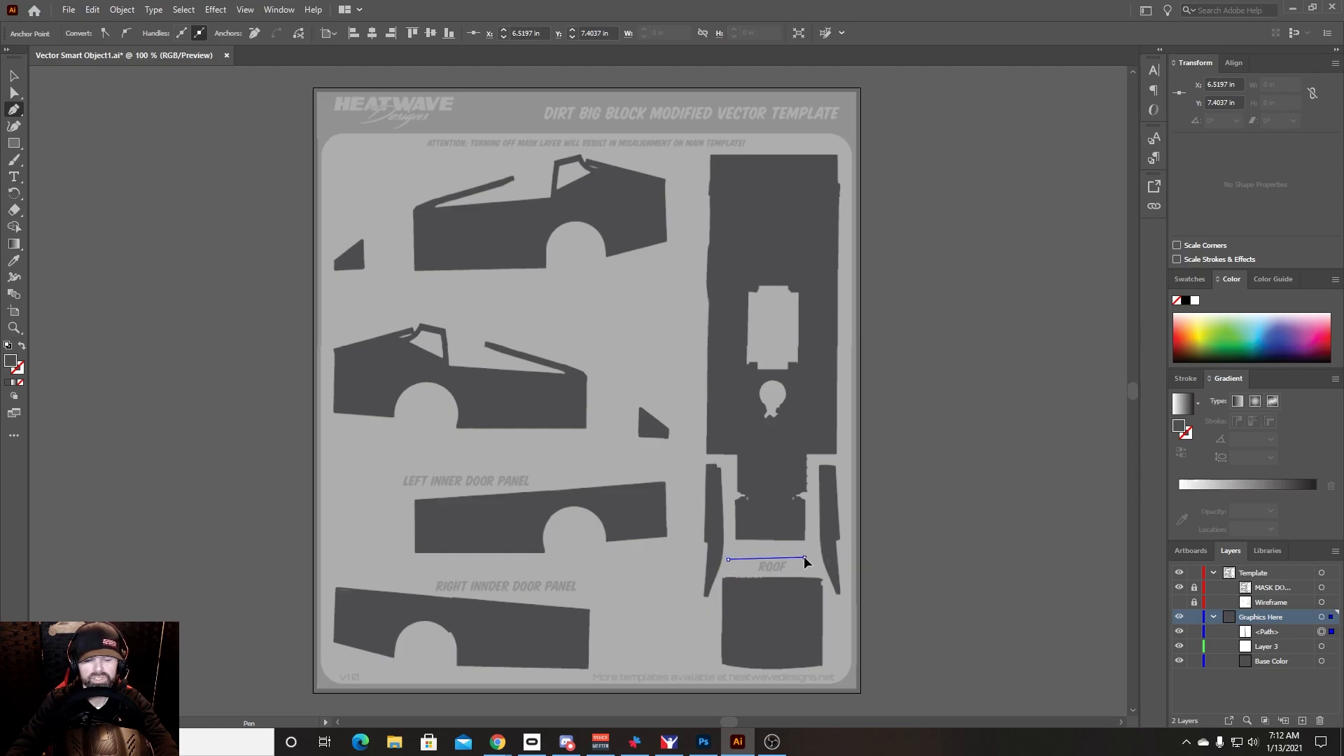
pyautogui.click(823, 578)
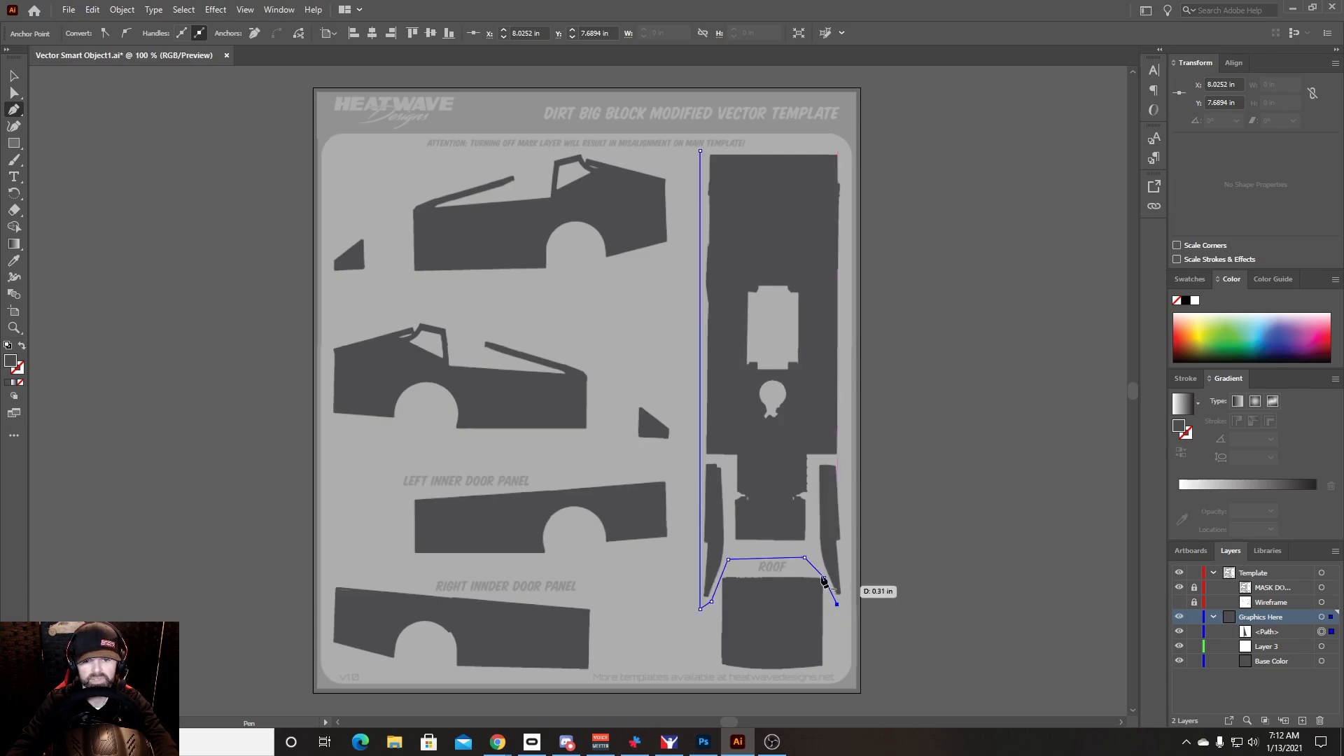
pyautogui.click(837, 603)
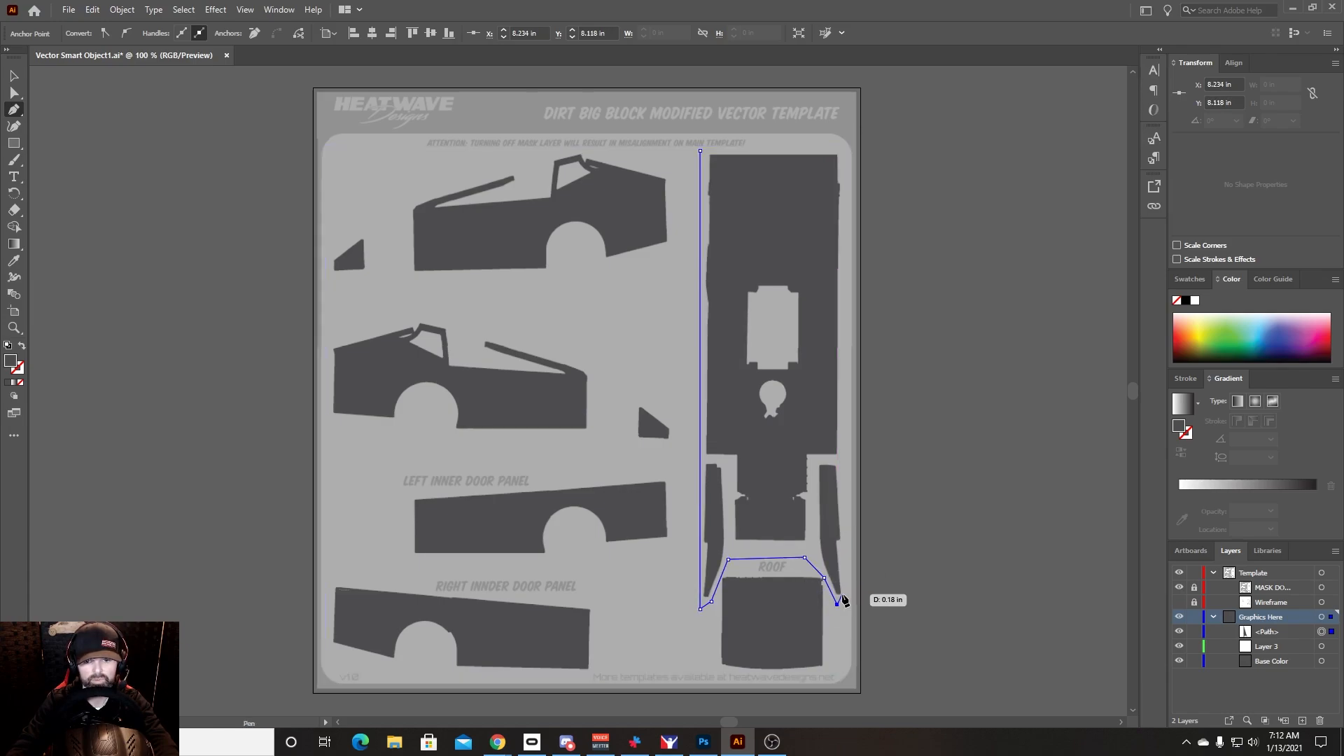
pyautogui.click(847, 593)
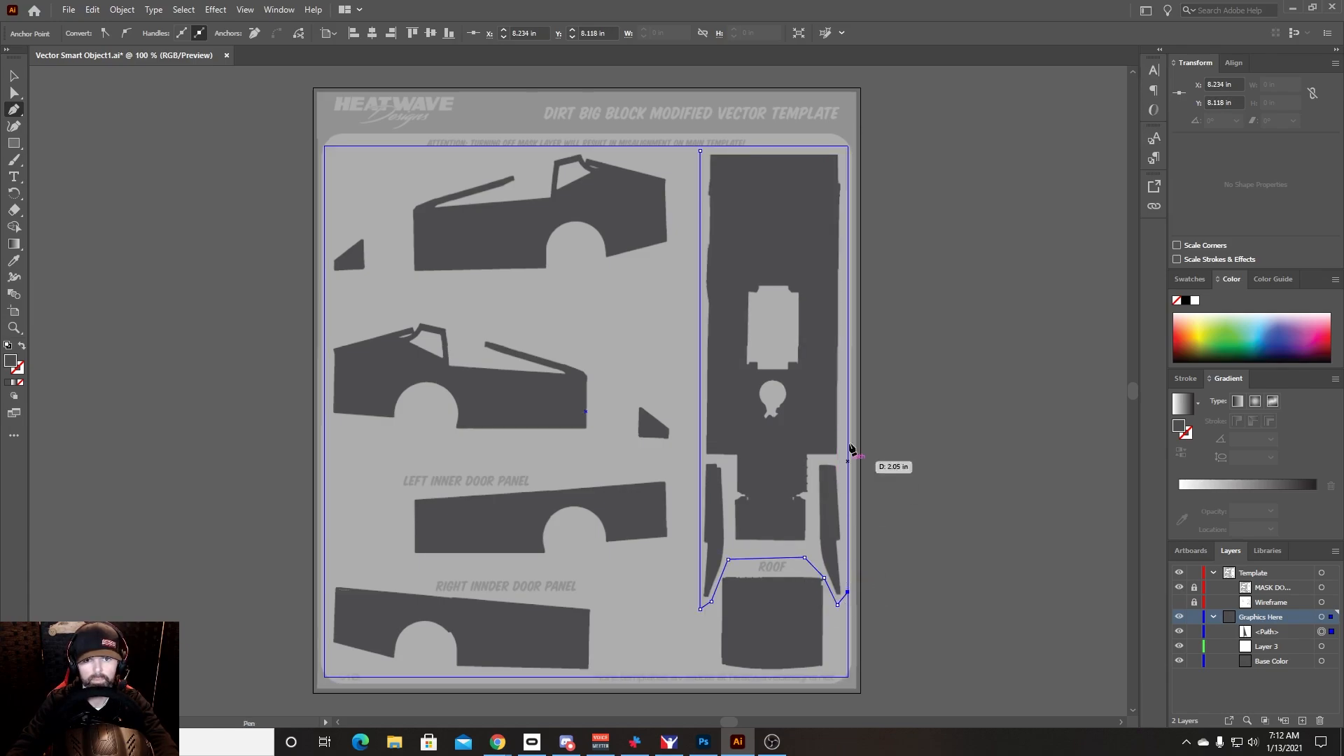
pyautogui.click(847, 150)
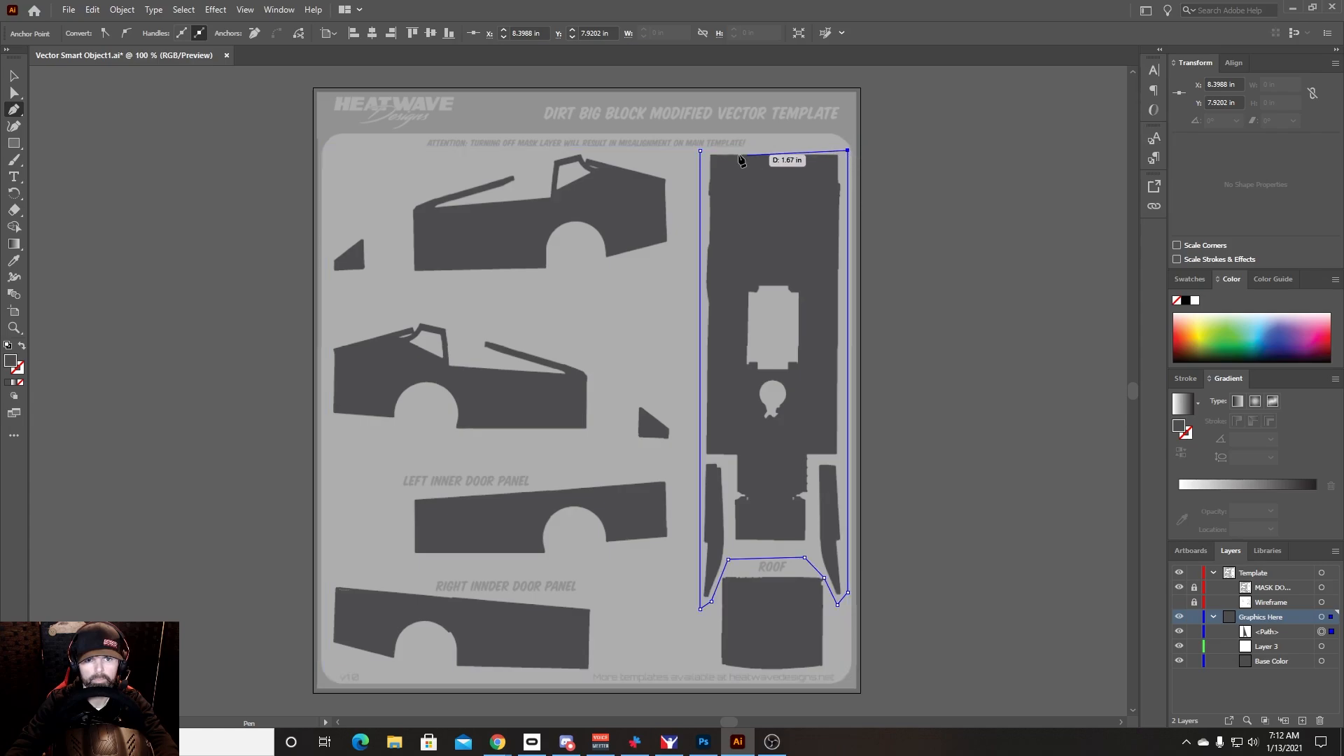
pyautogui.click(699, 151)
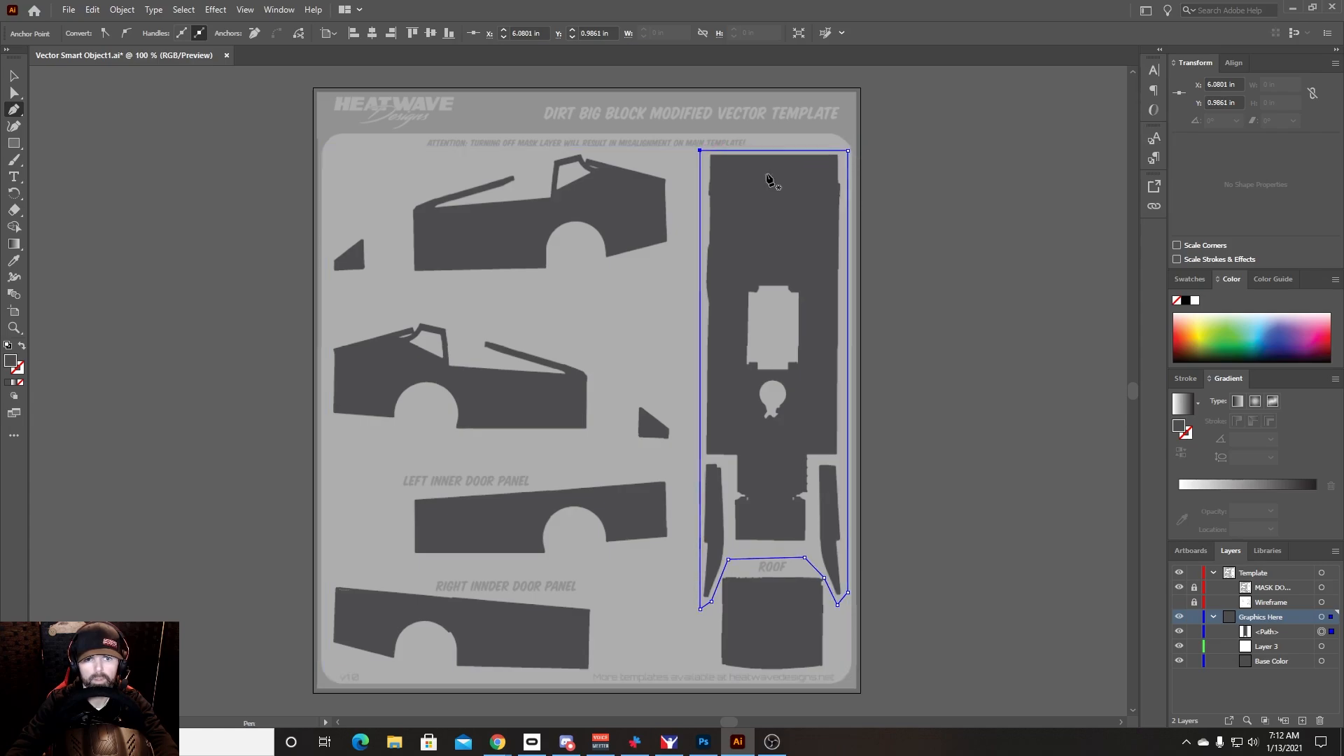
# Step: Select the new path around the top-view body panel and set its fill to C 50, M 50, Y 50, K 100
pyautogui.click(14, 76)
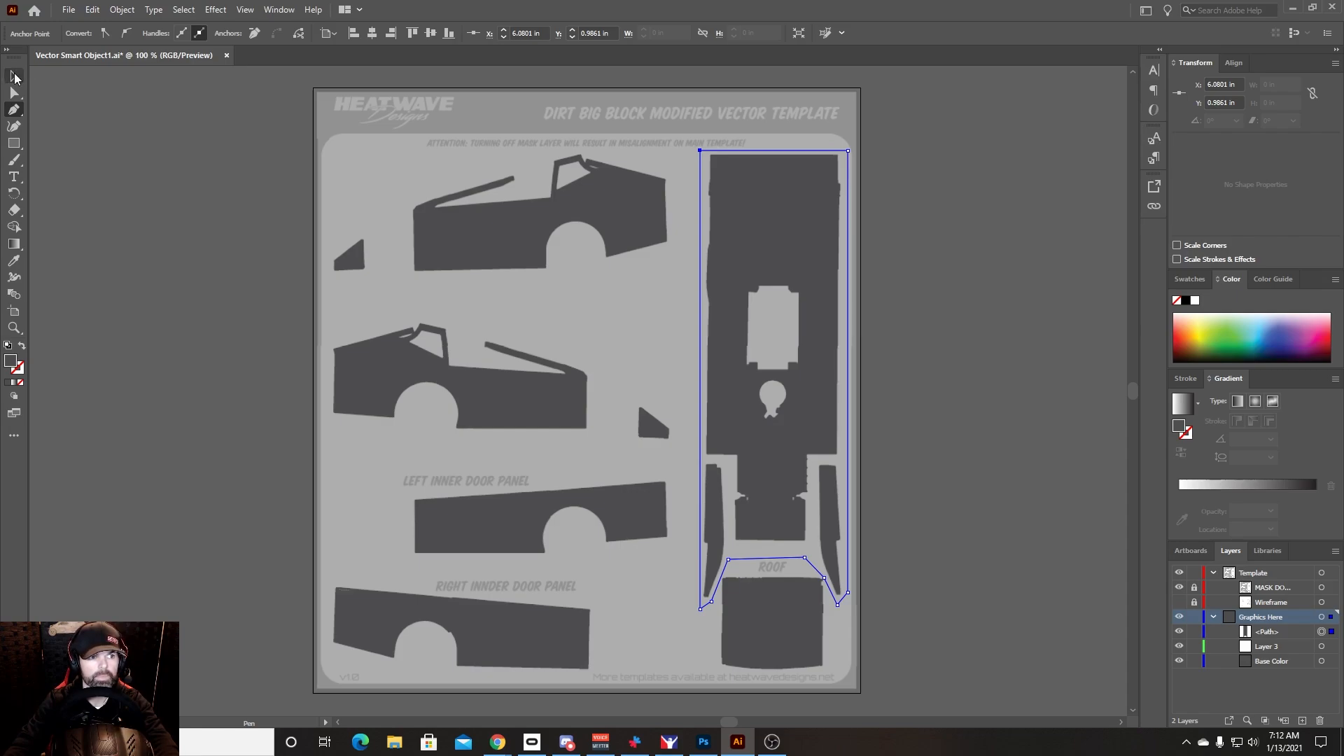
pyautogui.click(759, 219)
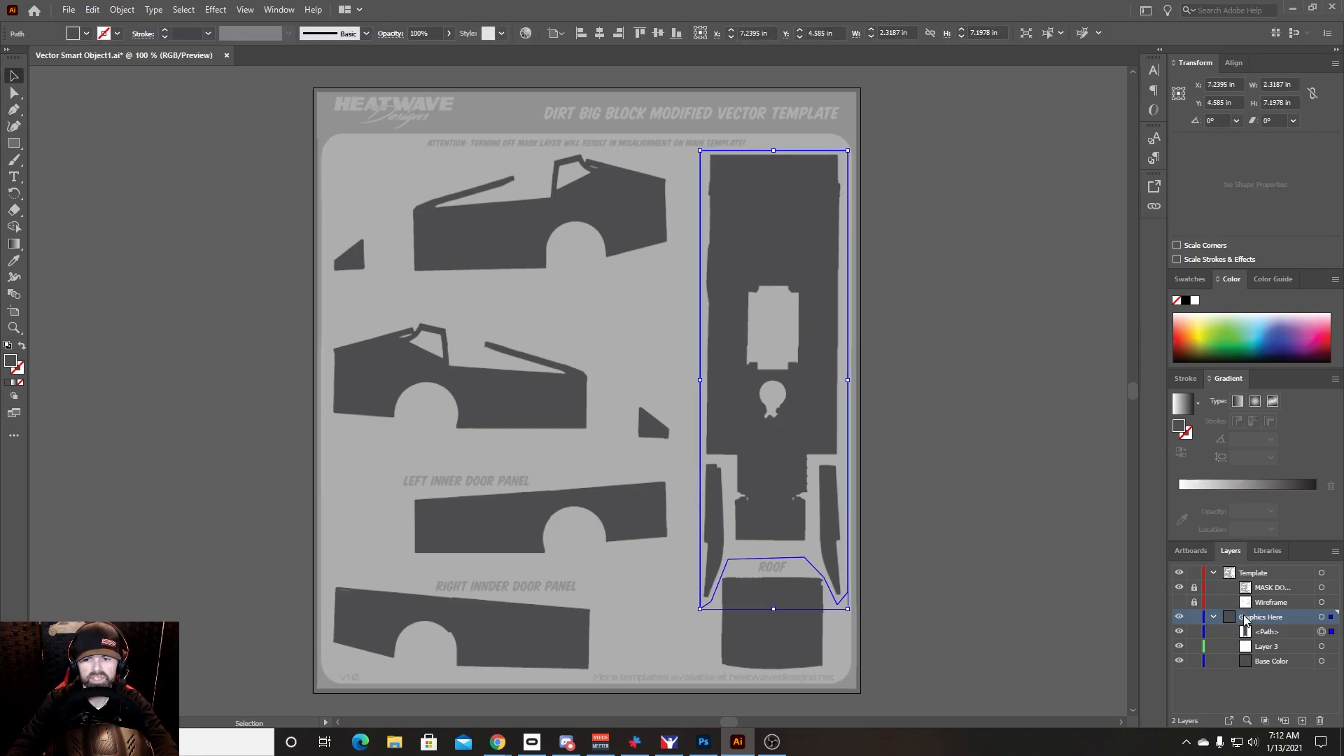
pyautogui.click(1251, 635)
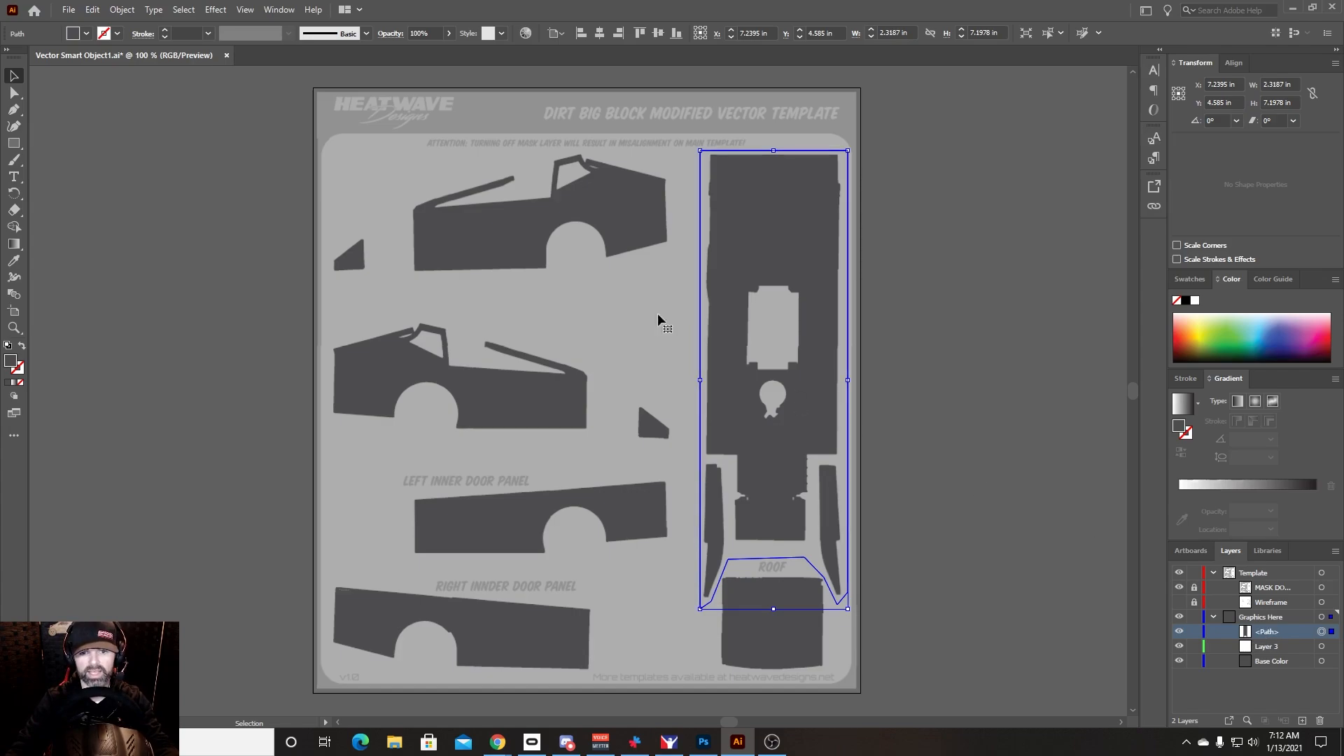
pyautogui.keyDown('shift'); pyautogui.click(78, 34); pyautogui.keyUp('shift')
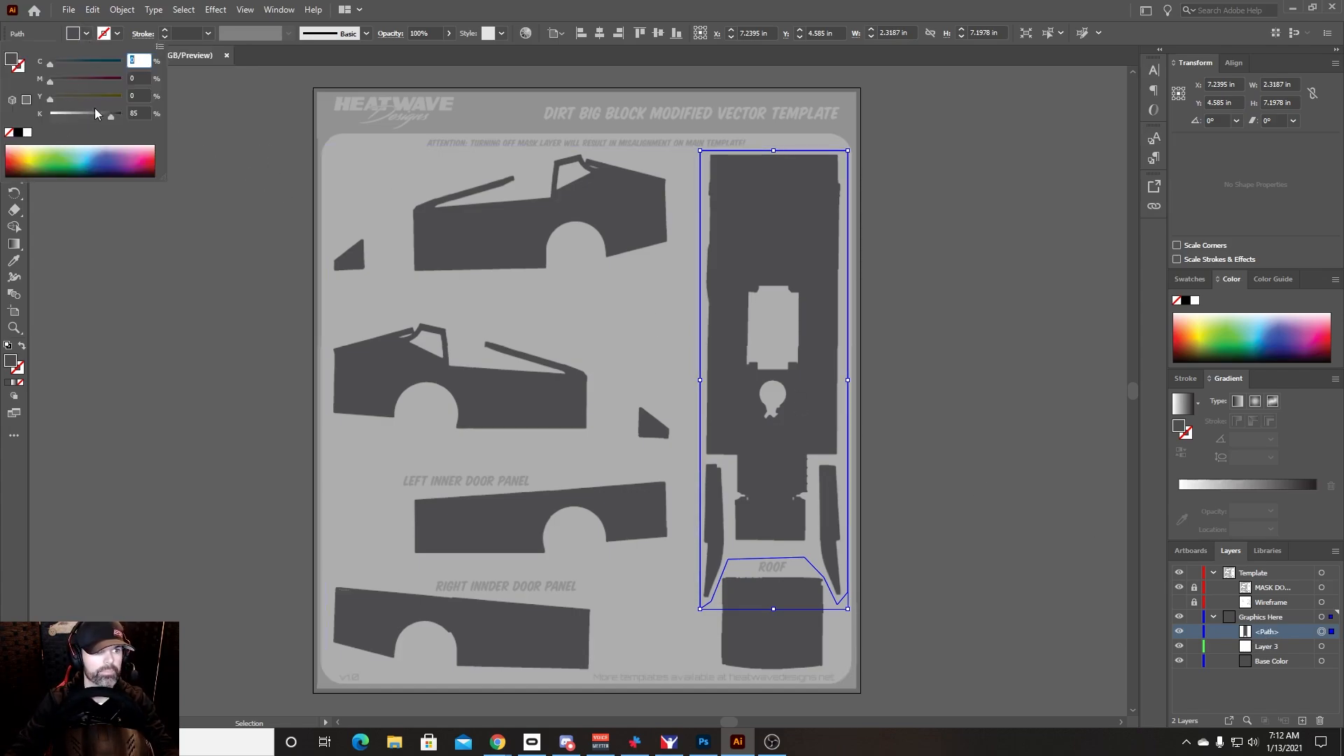
pyautogui.moveTo(110, 121); pyautogui.dragTo(163, 118)
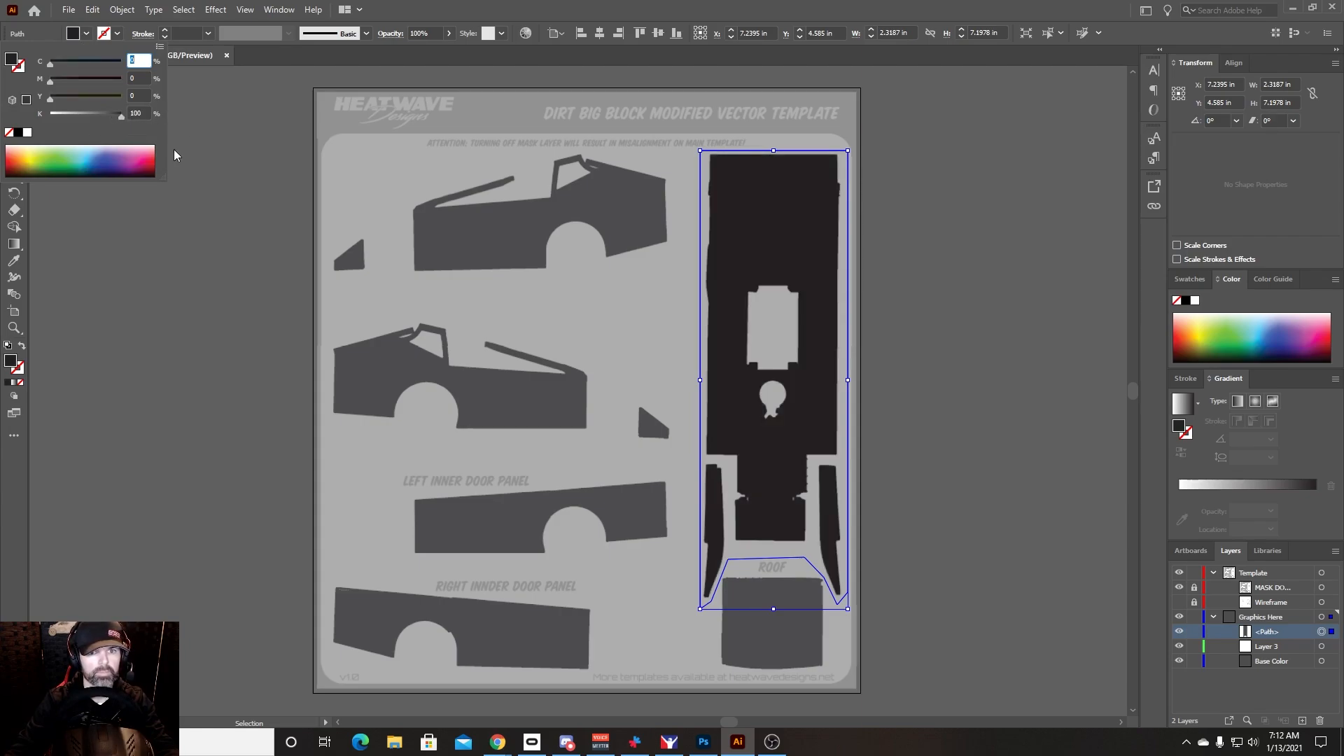
pyautogui.write('5')
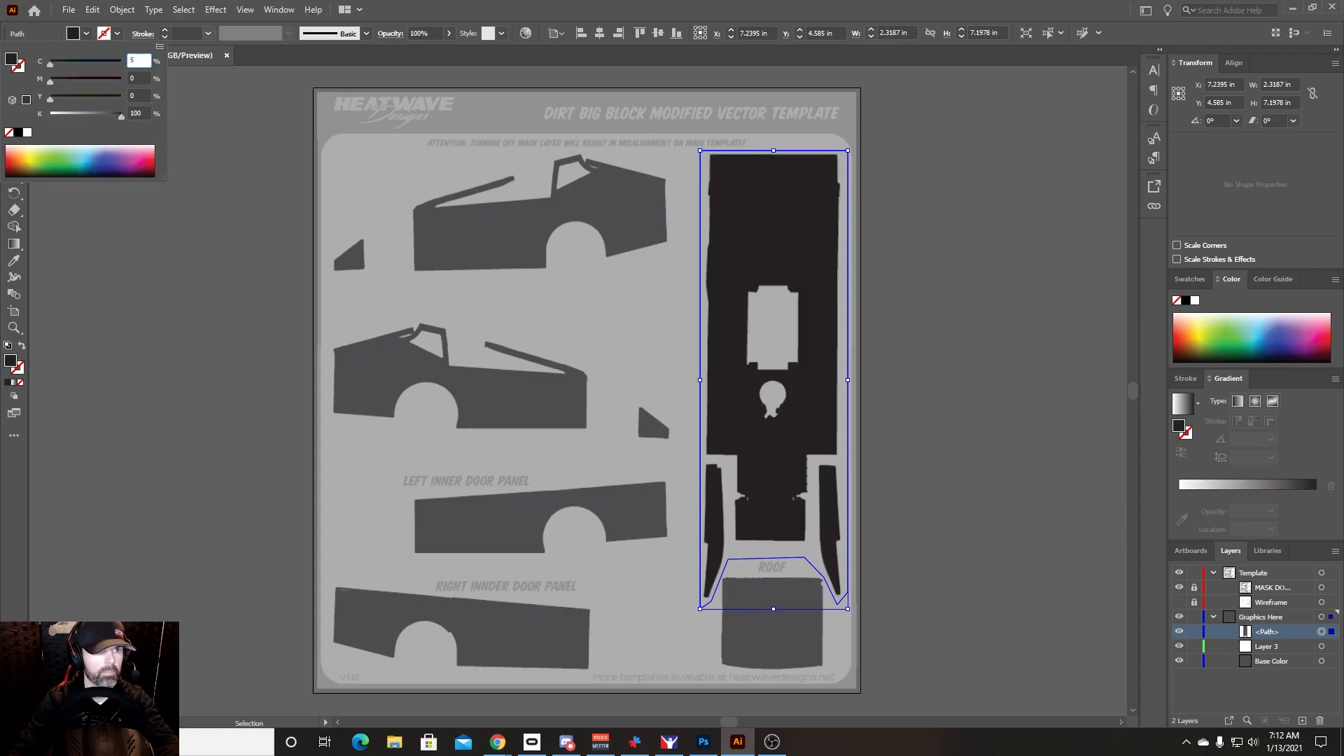
pyautogui.write('0')
pyautogui.press('Tab')
pyautogui.write('50')
pyautogui.press('Tab')
pyautogui.write('50')
pyautogui.press('Tab')
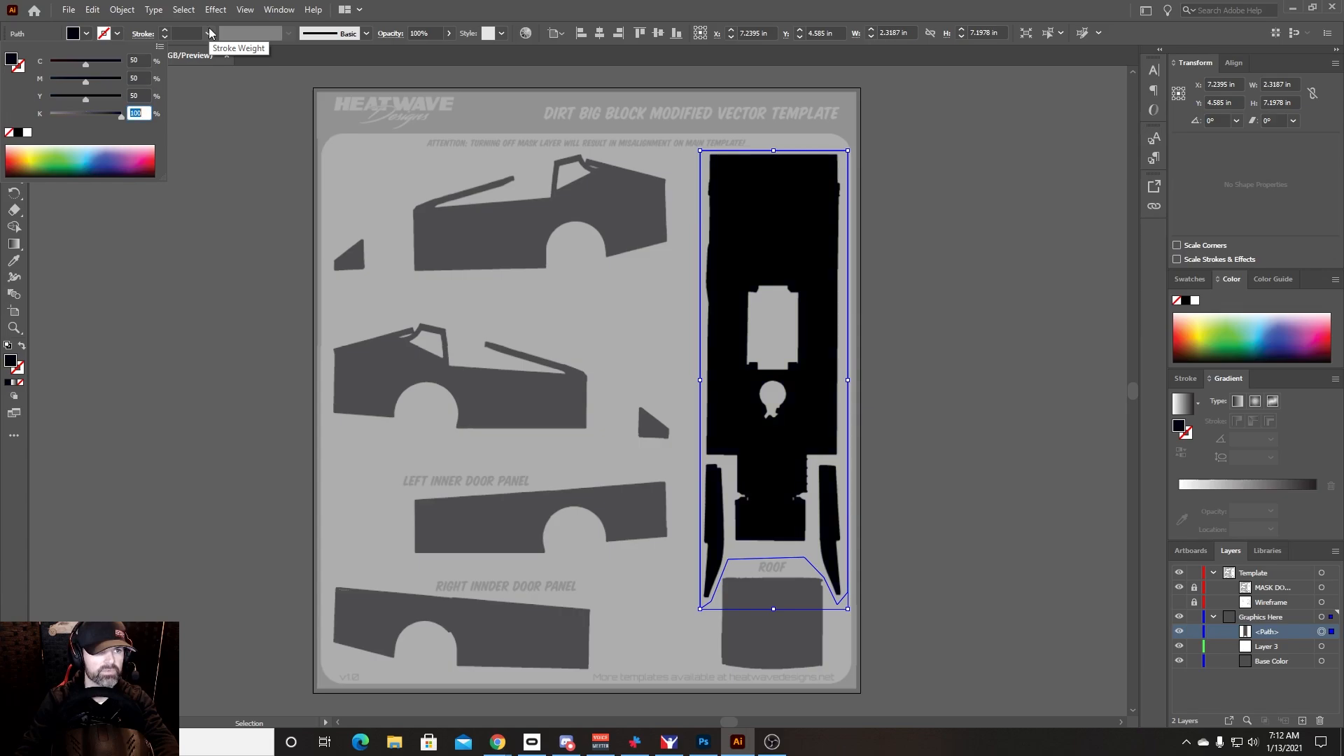
pyautogui.press('Return')
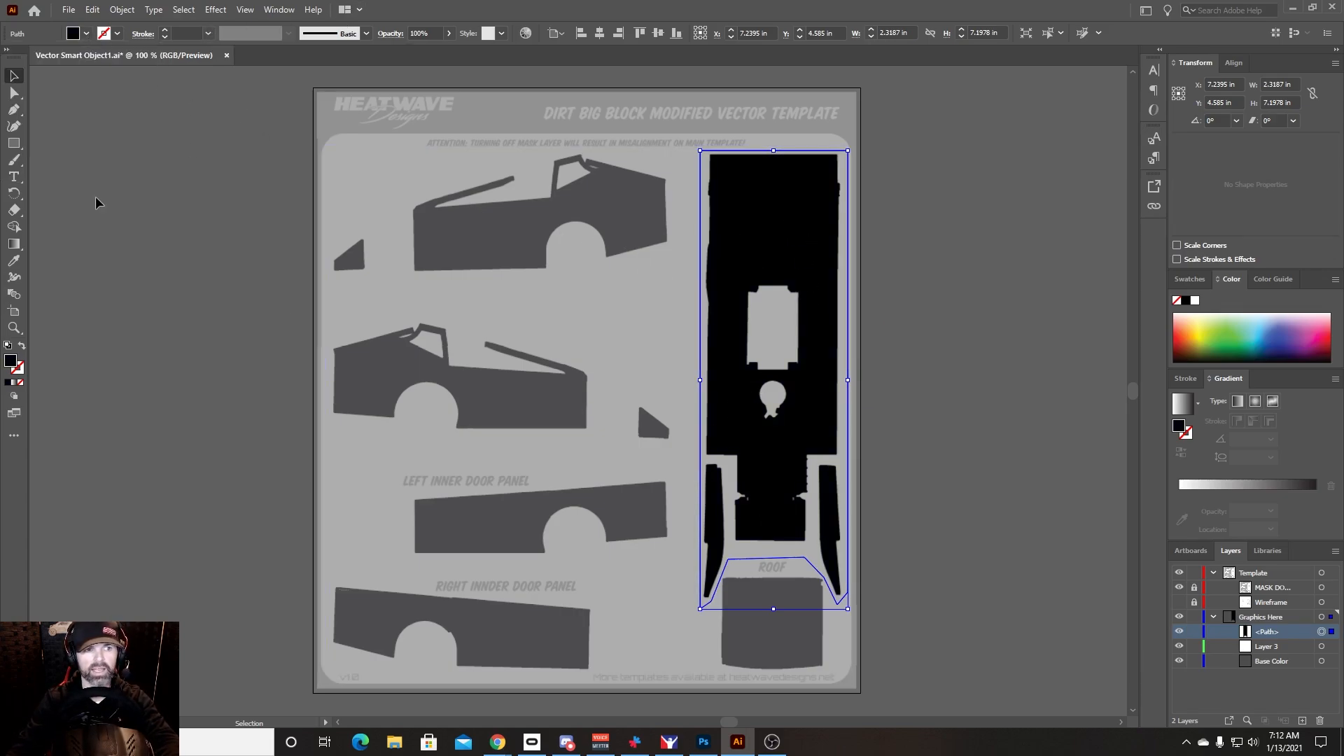
# Step: Draw a closed Pen path with the same black fill that encloses both the left and right inner door panels
pyautogui.click(13, 109)
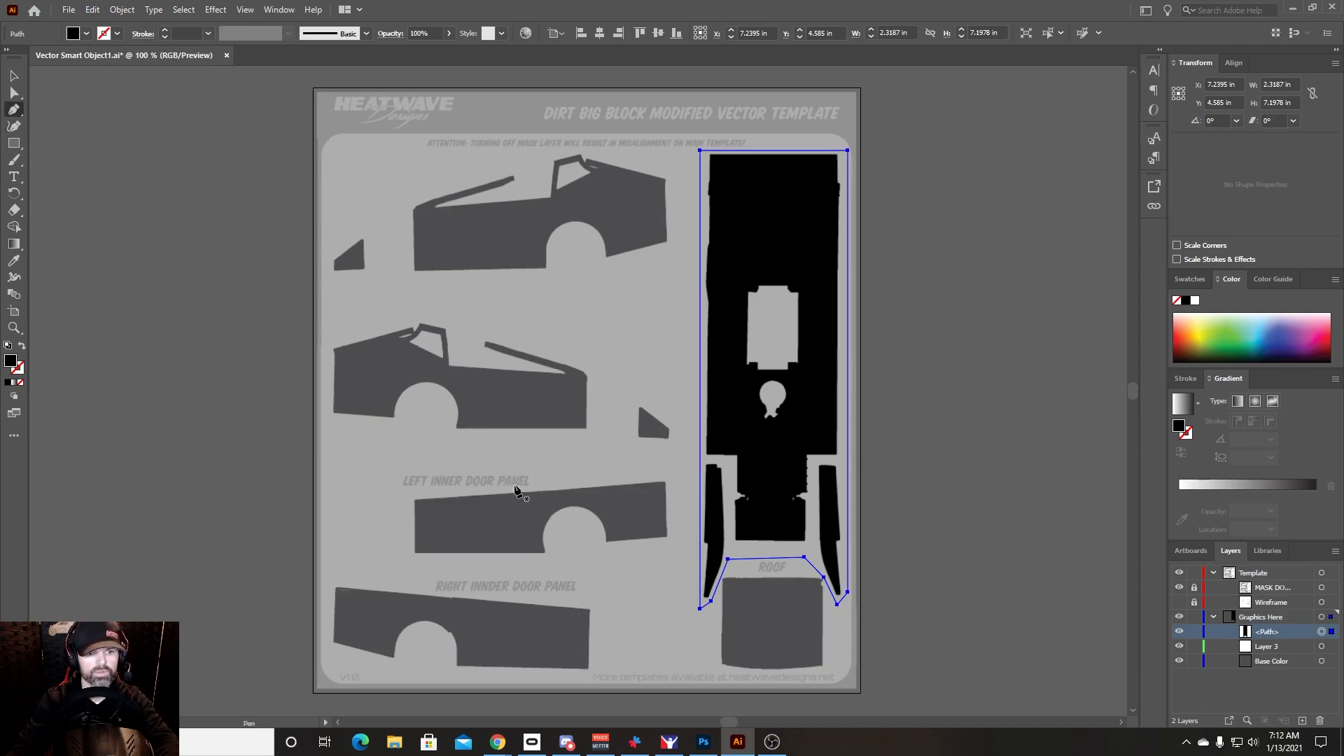
pyautogui.click(403, 488)
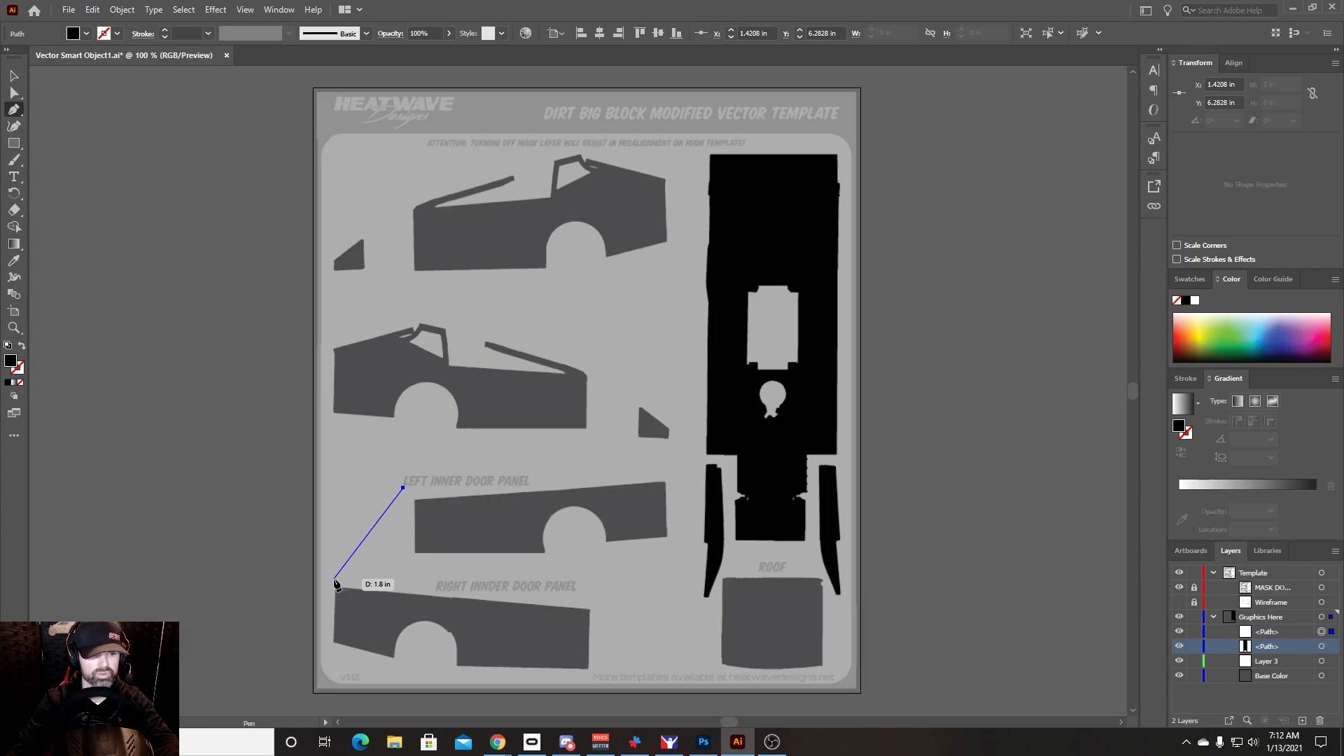
pyautogui.click(332, 579)
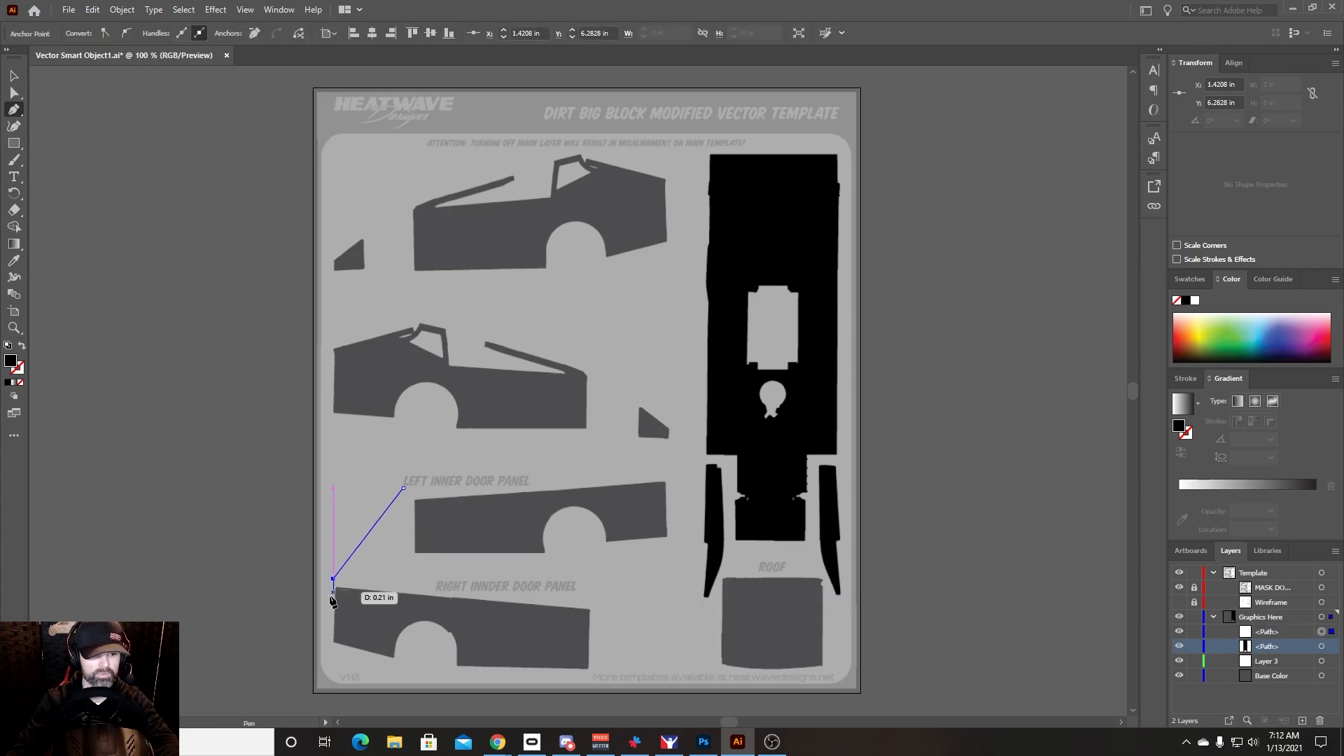
pyautogui.click(330, 648)
pyautogui.click(387, 672)
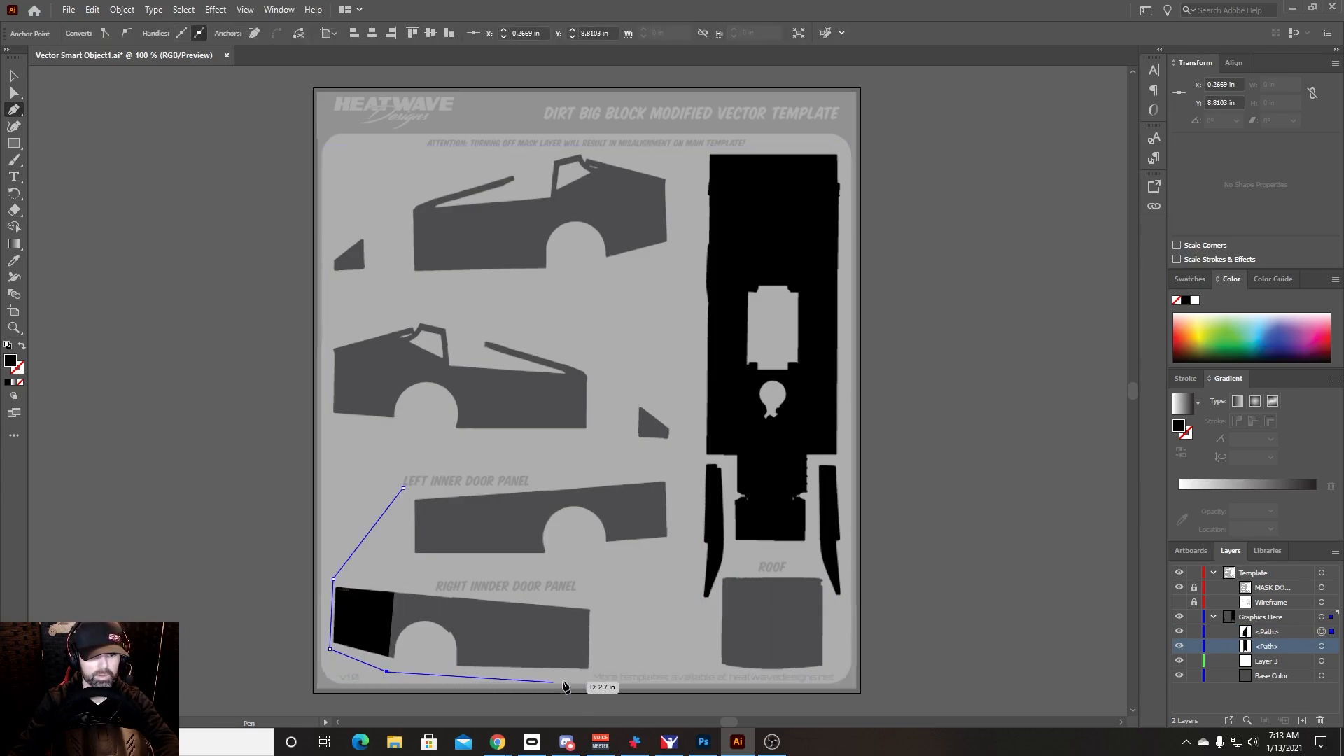
pyautogui.click(616, 672)
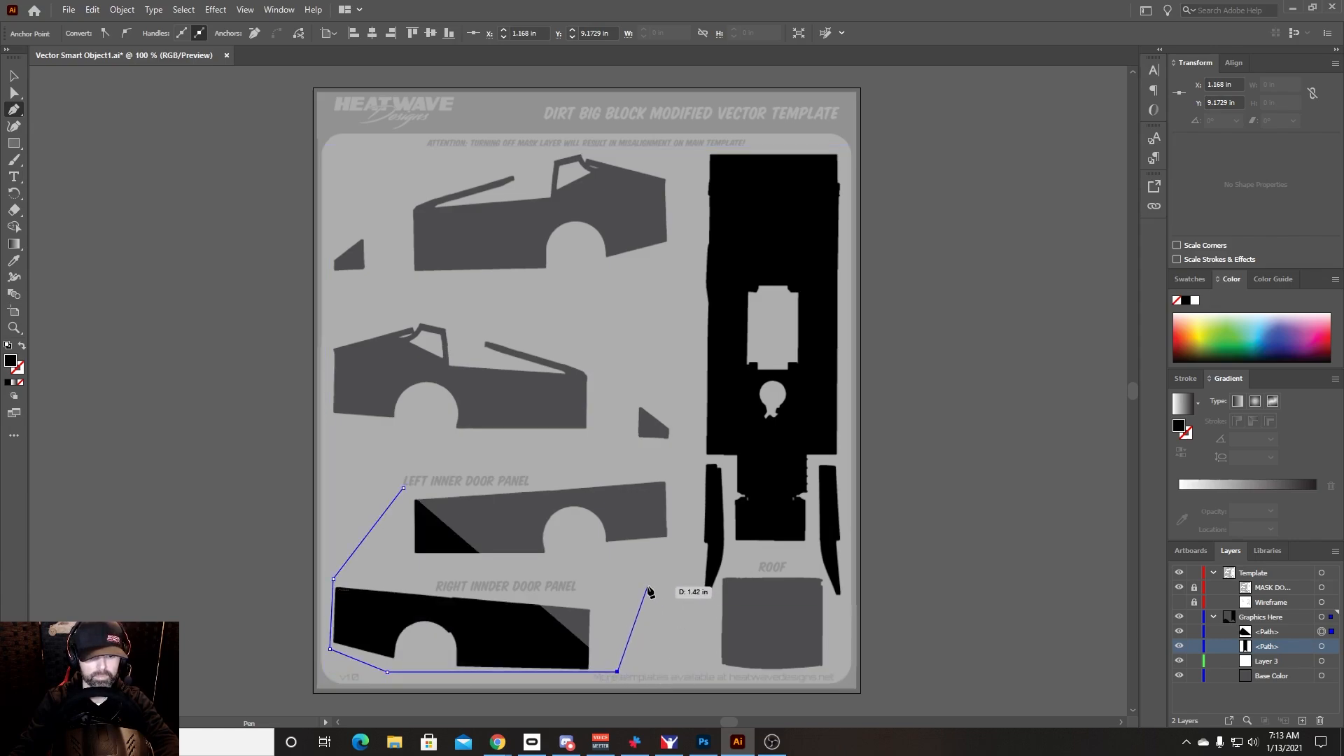
pyautogui.click(683, 526)
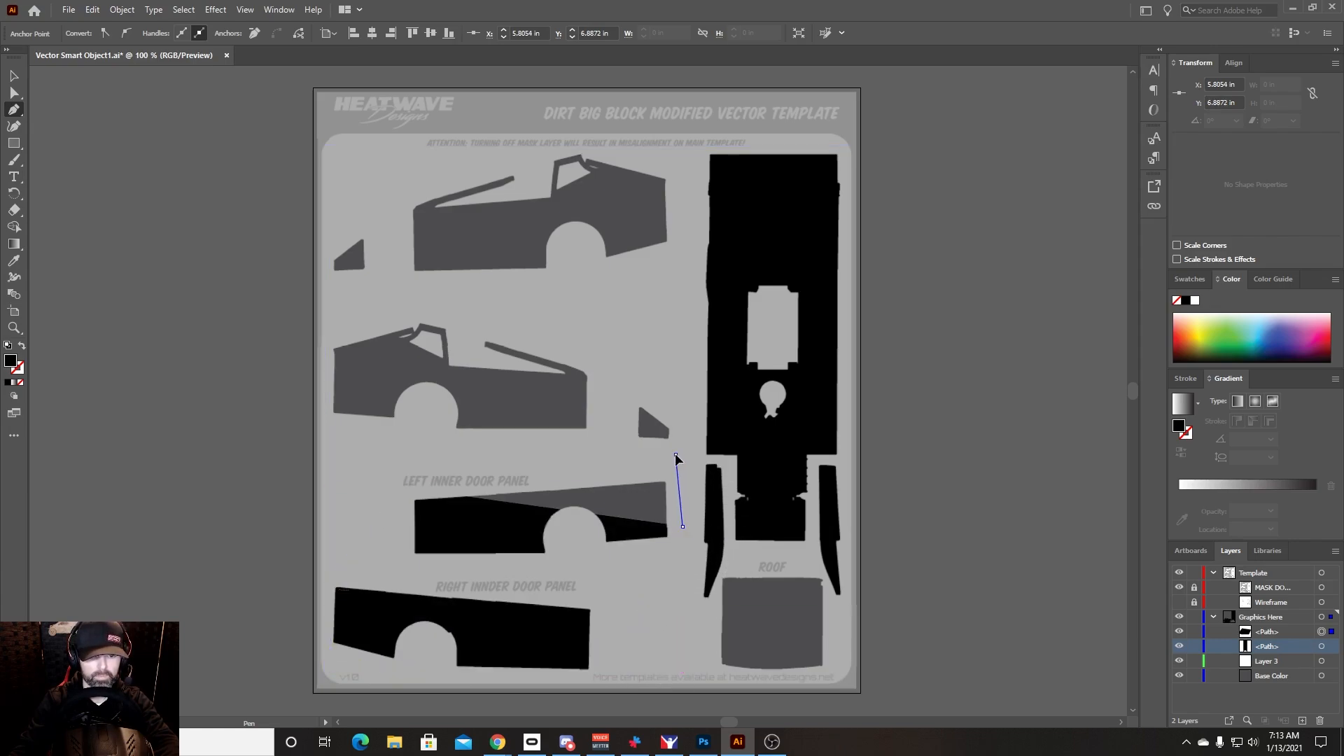
pyautogui.click(675, 455)
pyautogui.click(403, 488)
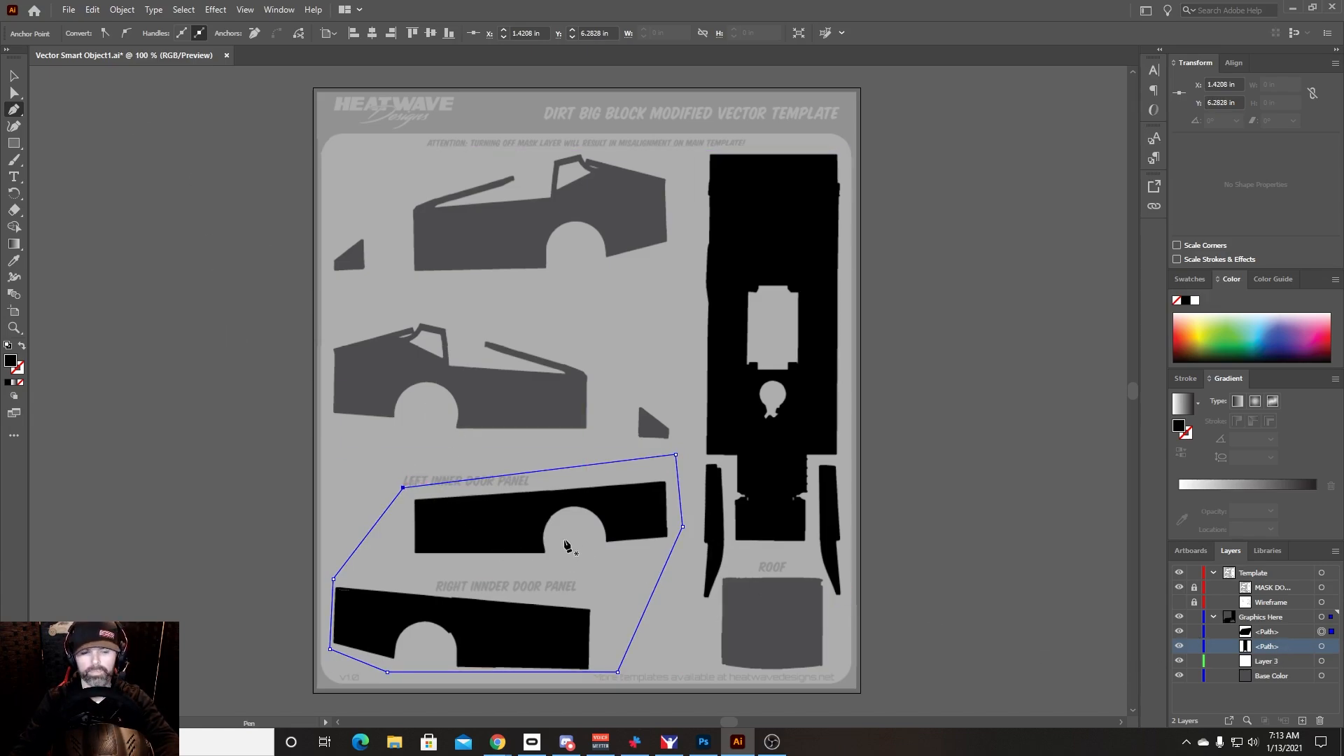
# Step: Select the Base Color rectangle on the artboard and hide it in the Graphics Here layer
pyautogui.click(15, 76)
pyautogui.click(625, 301)
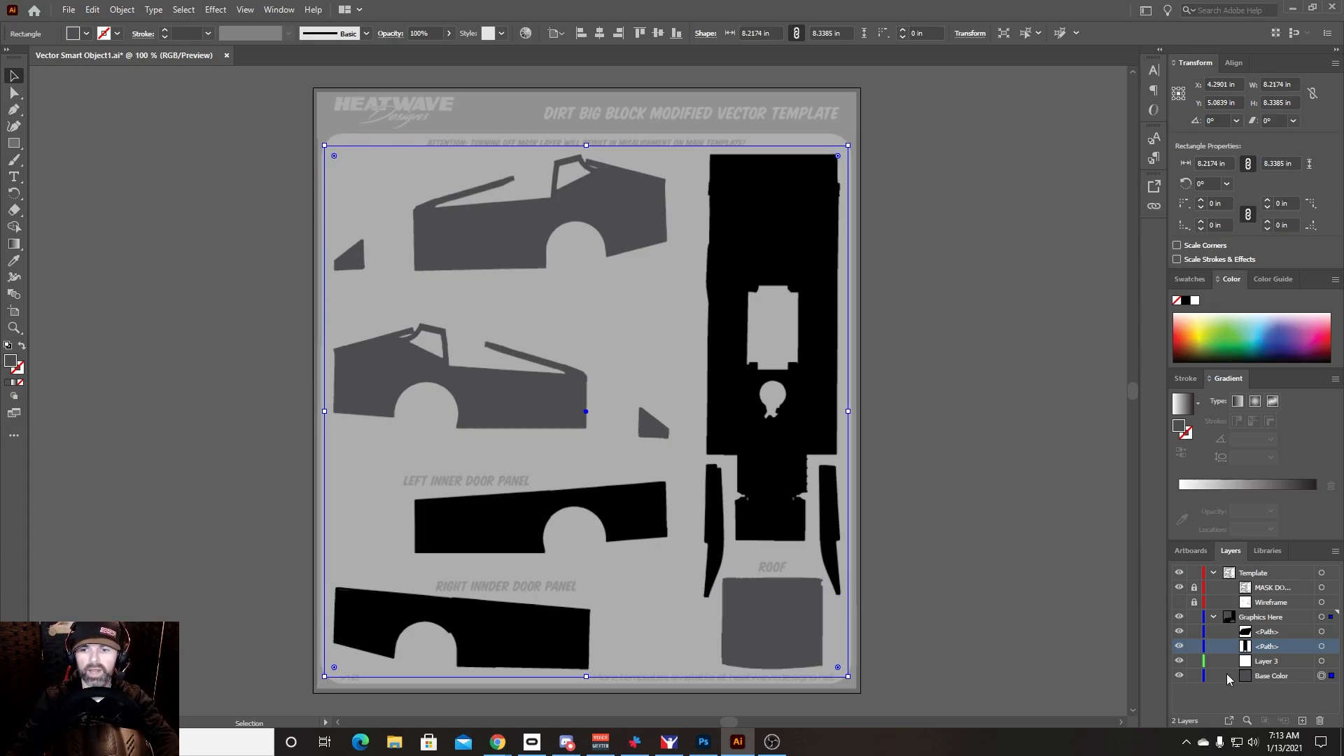
pyautogui.click(1179, 676)
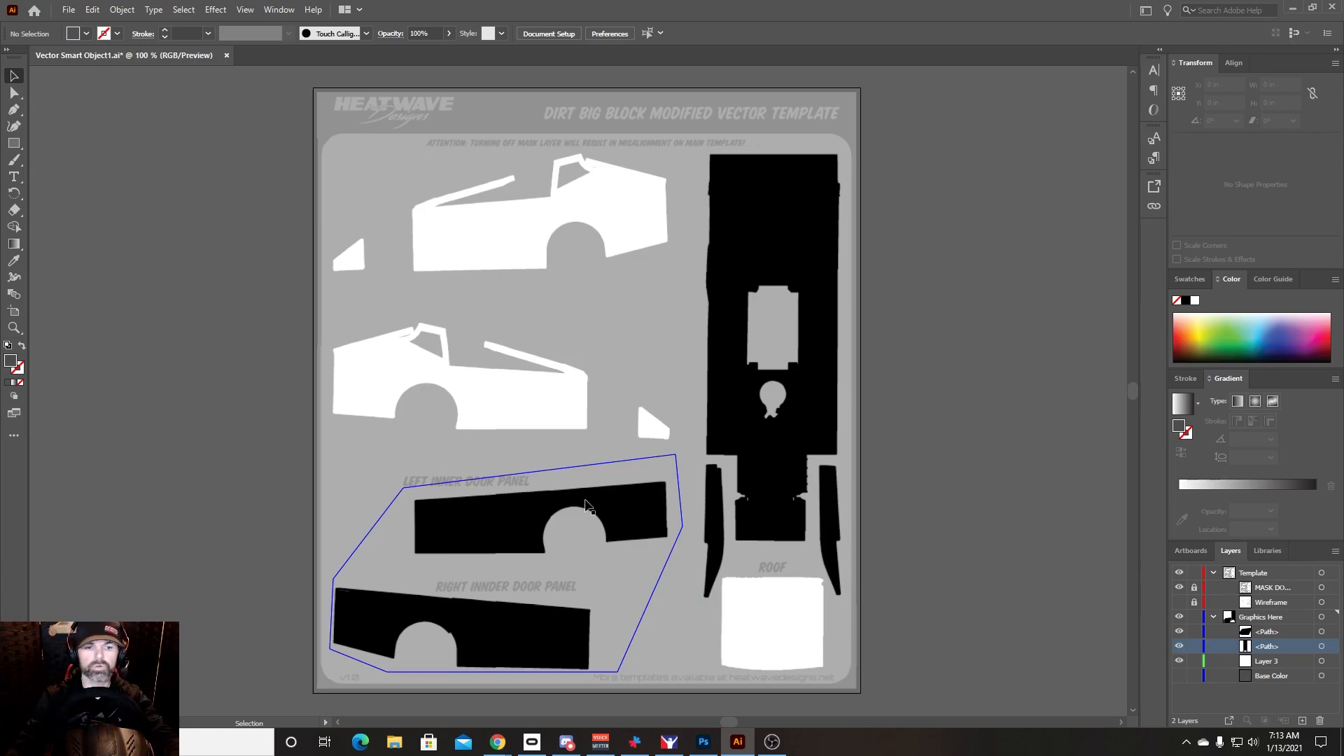
# Step: Switch to Photoshop and fill the Base layer with dark gray #515151 using the Paint Bucket
pyautogui.click(703, 742)
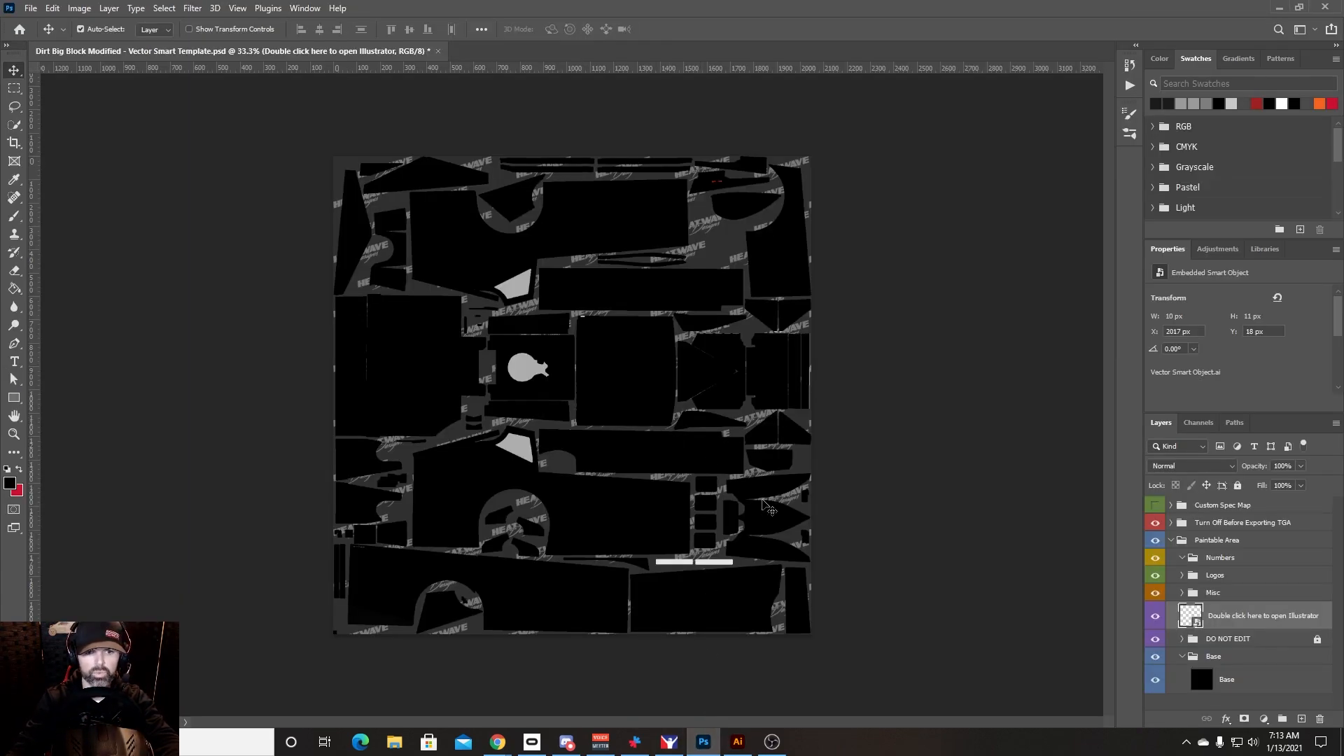
pyautogui.click(1205, 686)
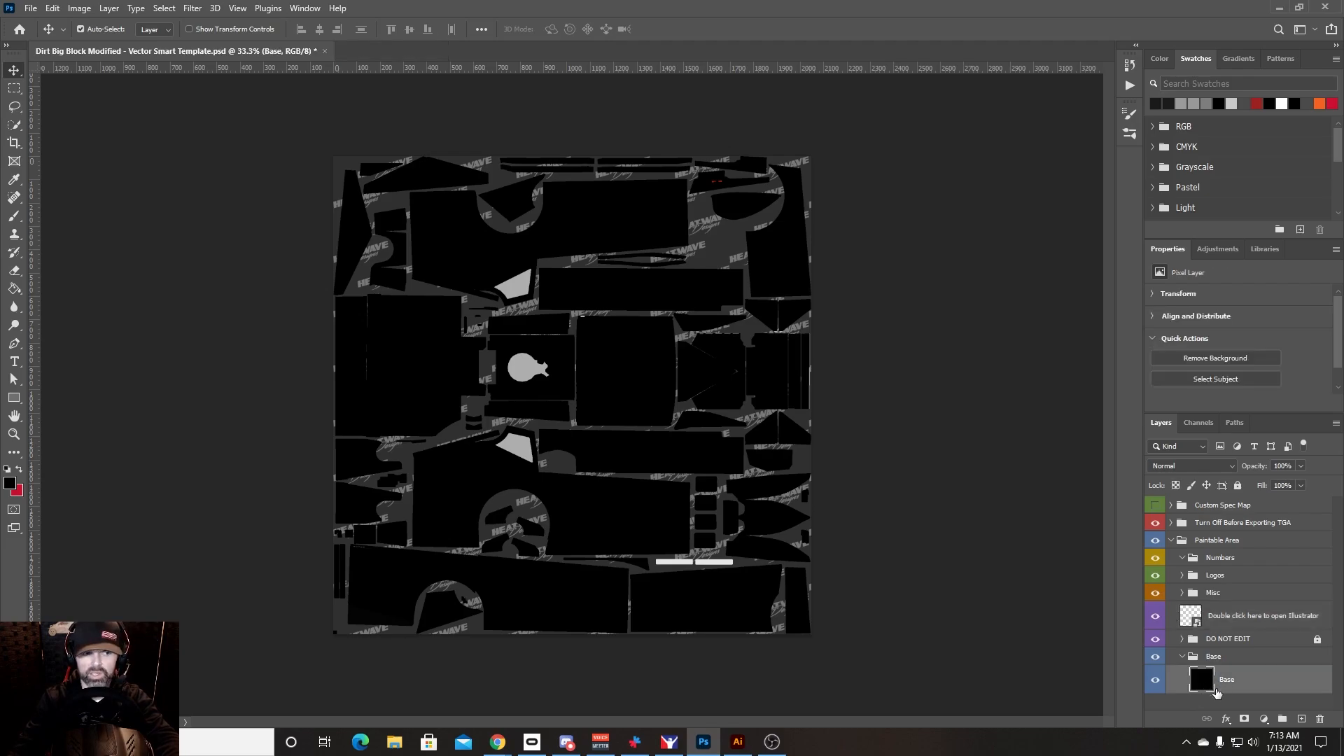
pyautogui.click(11, 486)
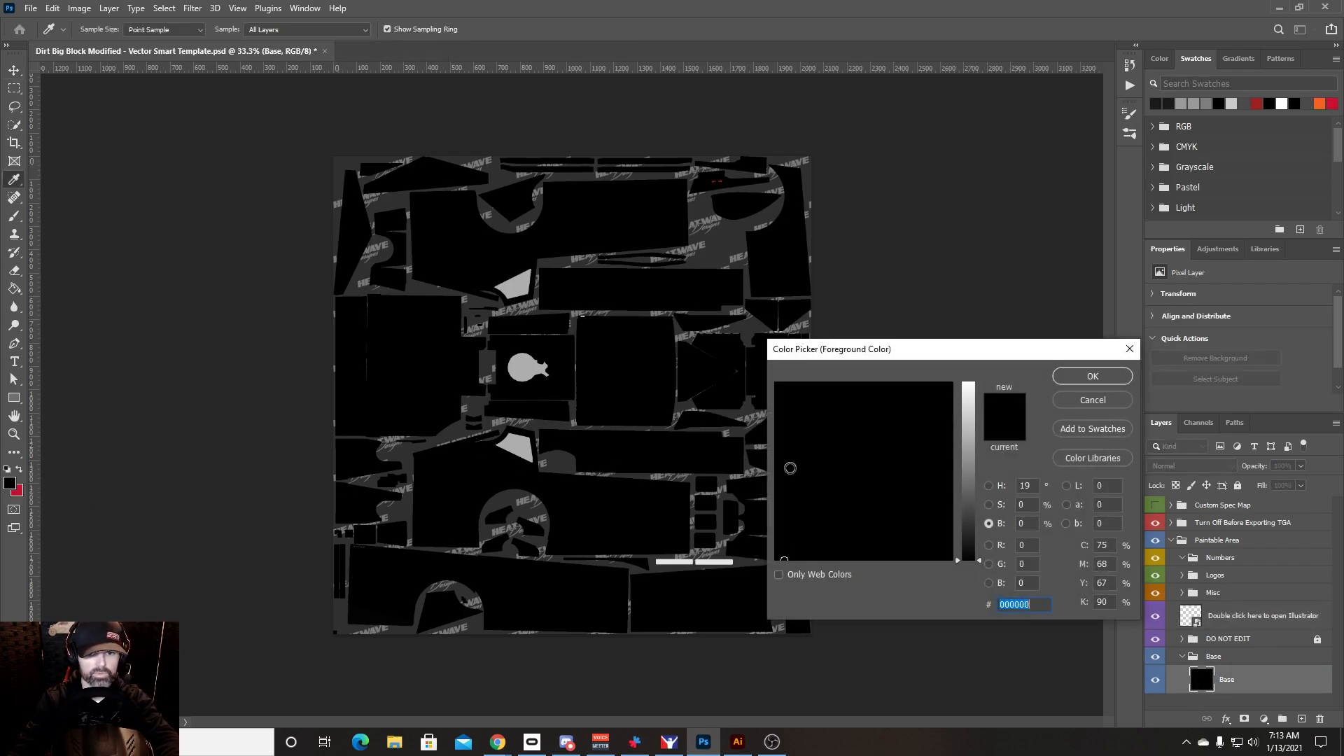
pyautogui.click(989, 486)
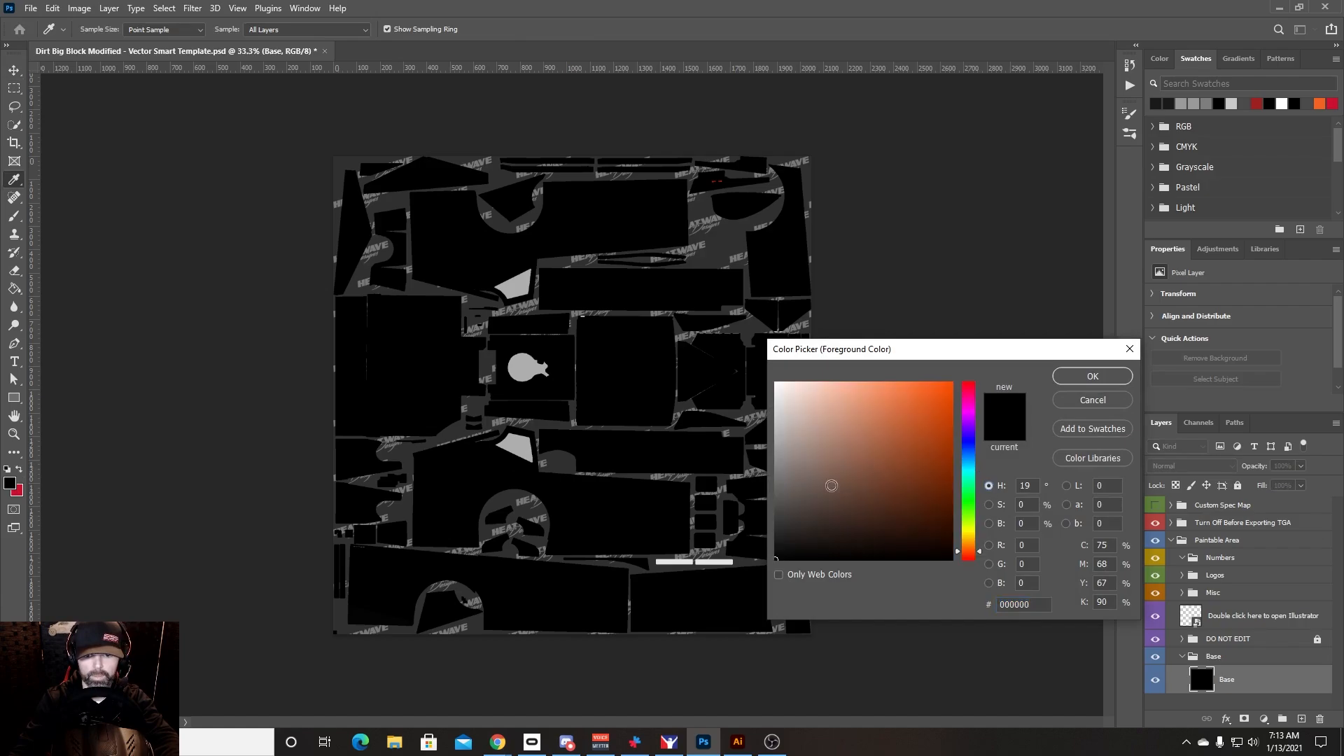
pyautogui.click(724, 504)
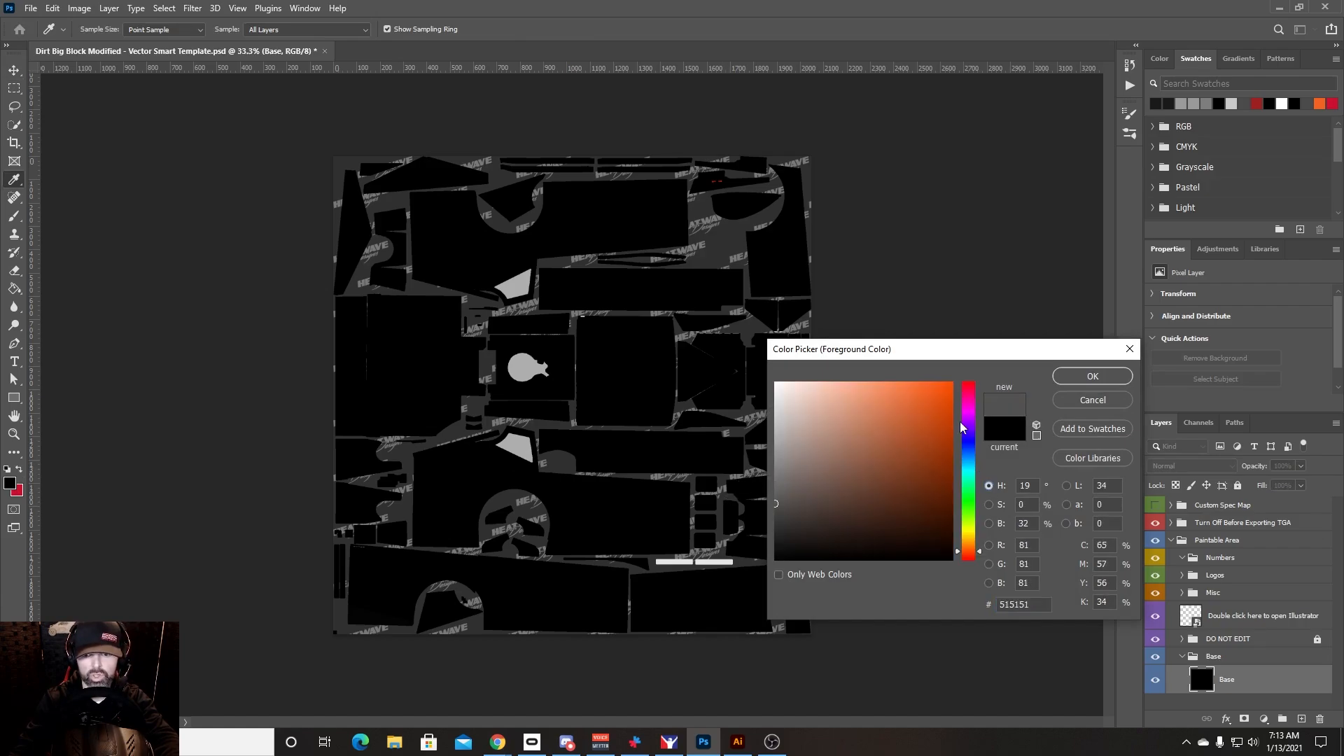
pyautogui.click(1082, 378)
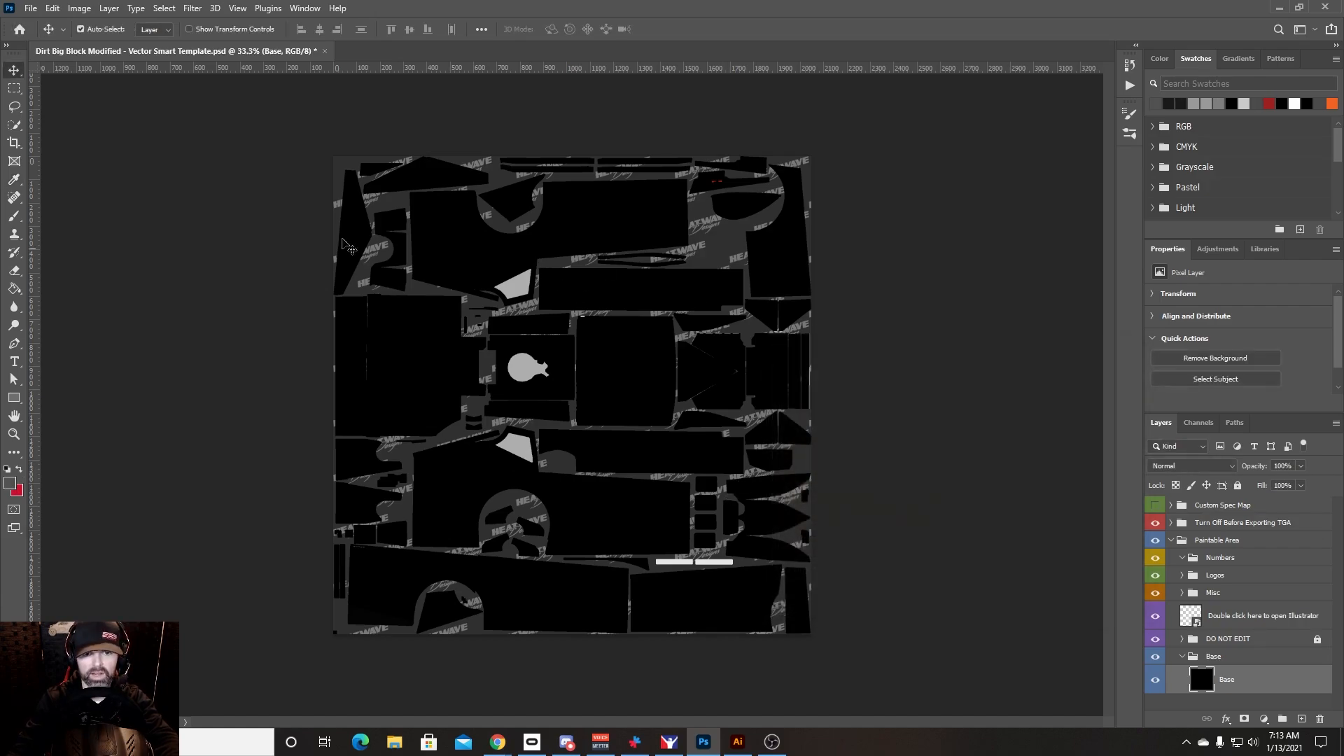
pyautogui.click(14, 289)
pyautogui.click(650, 378)
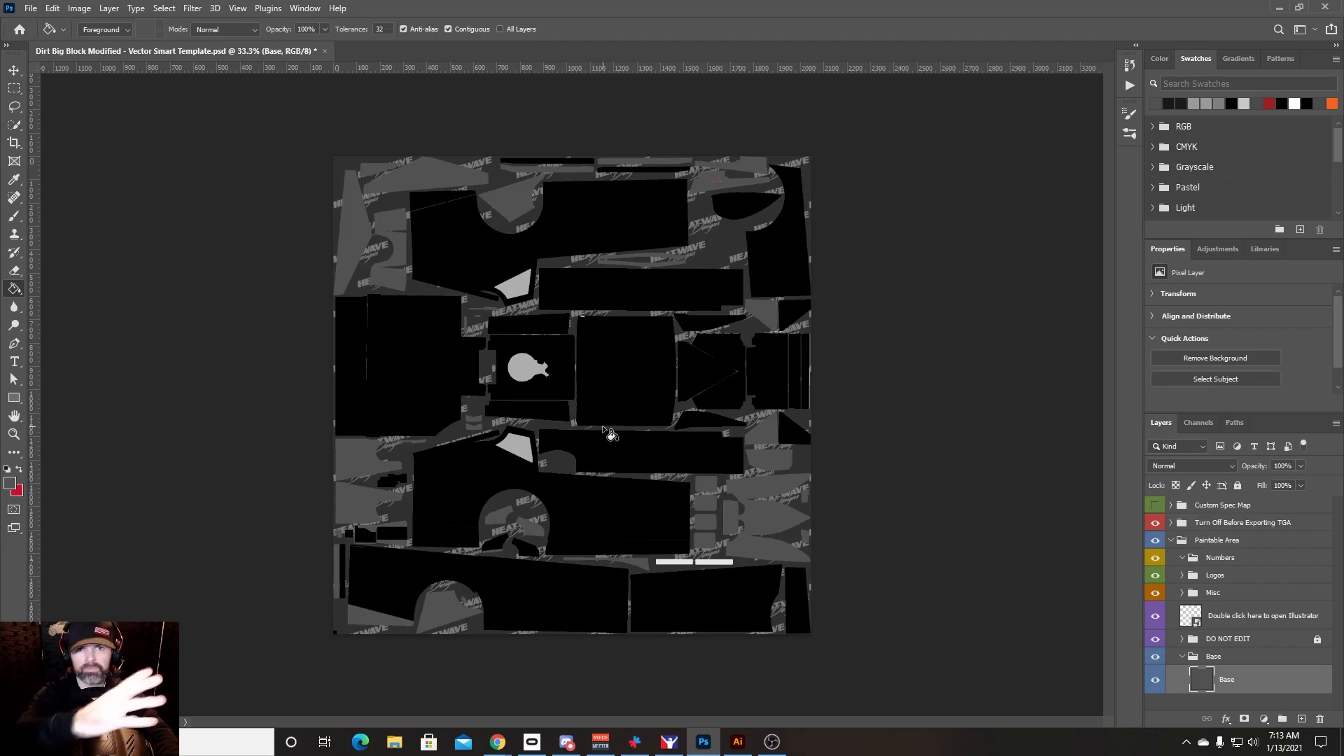
# Step: Switch back to Illustrator and save the vector smart object file
pyautogui.click(736, 744)
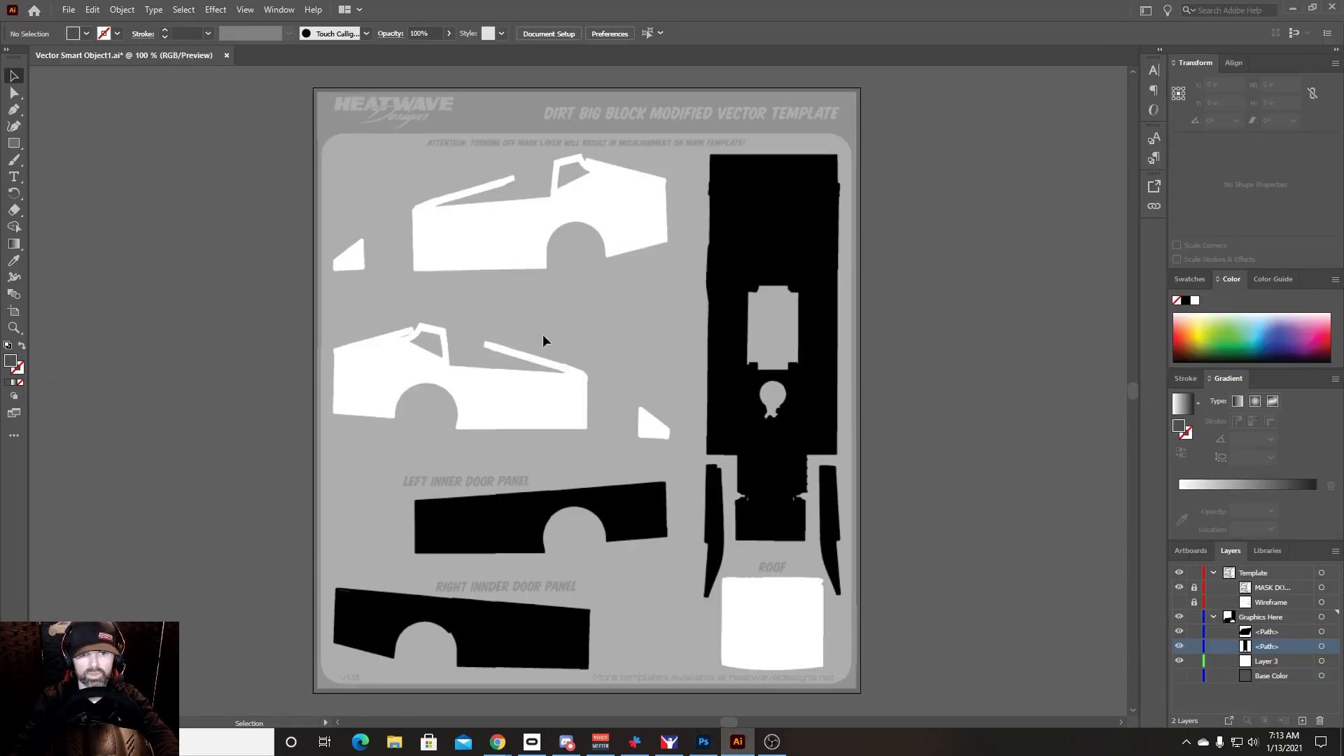
pyautogui.press('a')
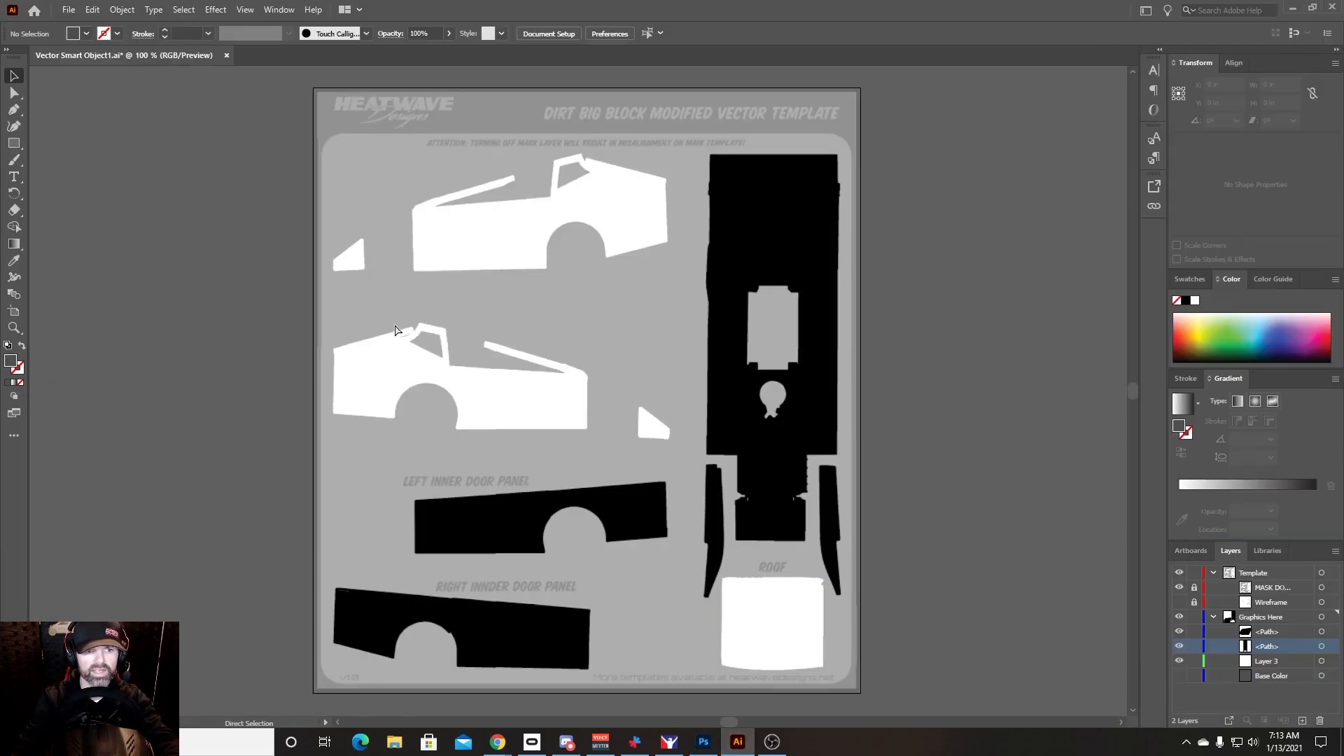
pyautogui.hotkey('ctrl', 's')
pyautogui.press('v')
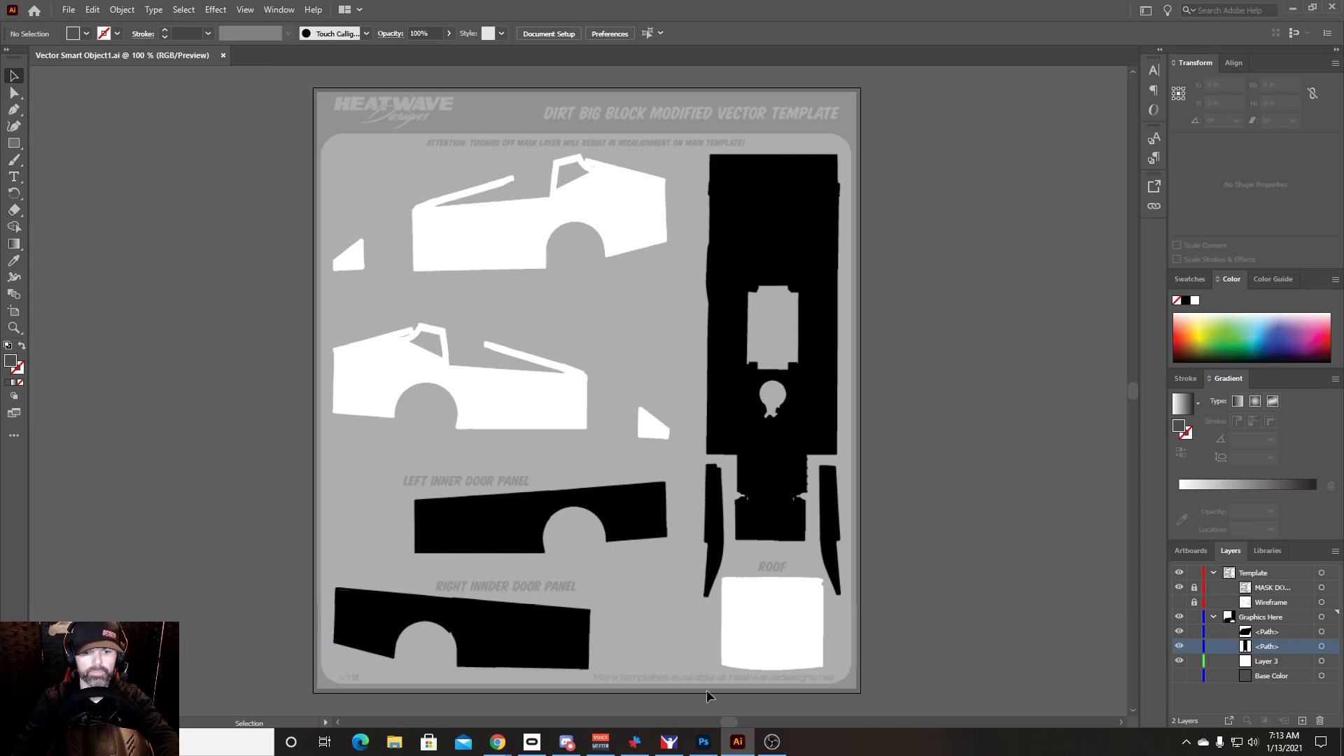
# Step: Look at the template in Photoshop, and return to Illustrator to show the Base Color rectangle in the Graphics Here layer again
pyautogui.click(703, 742)
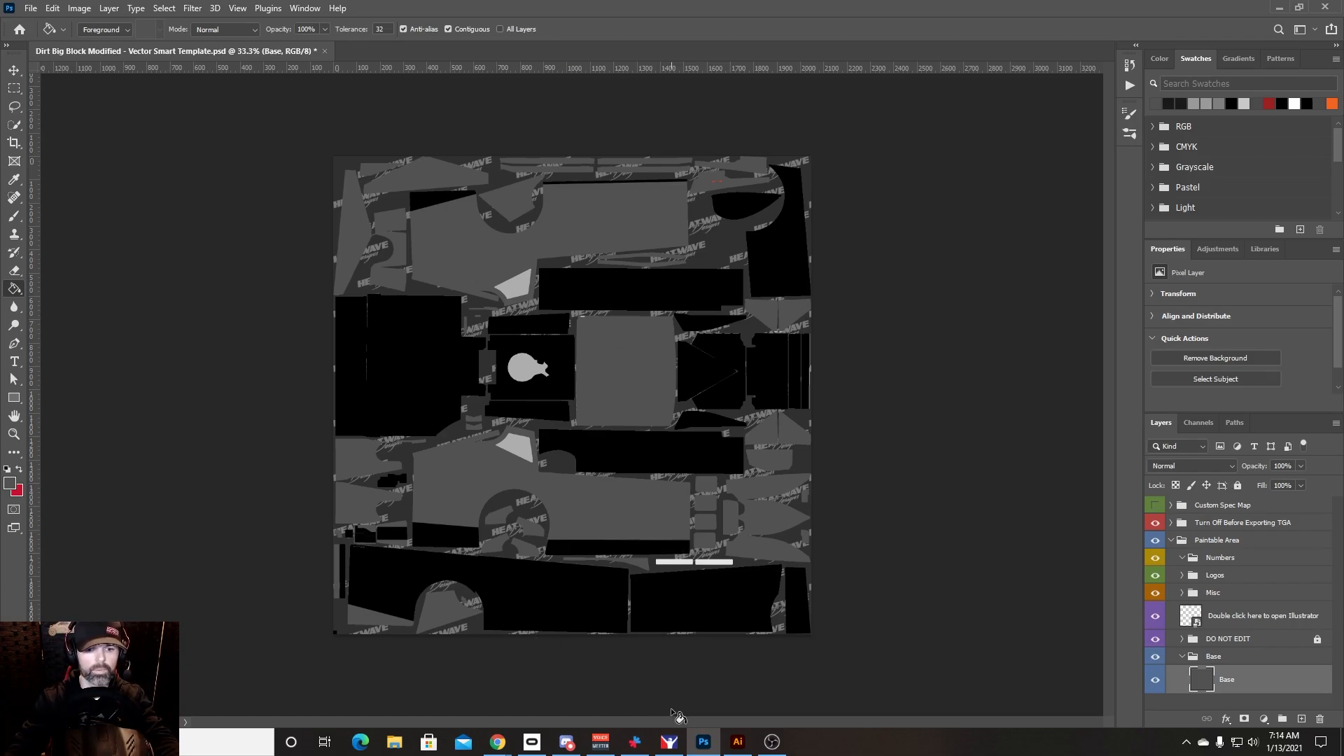
pyautogui.click(737, 741)
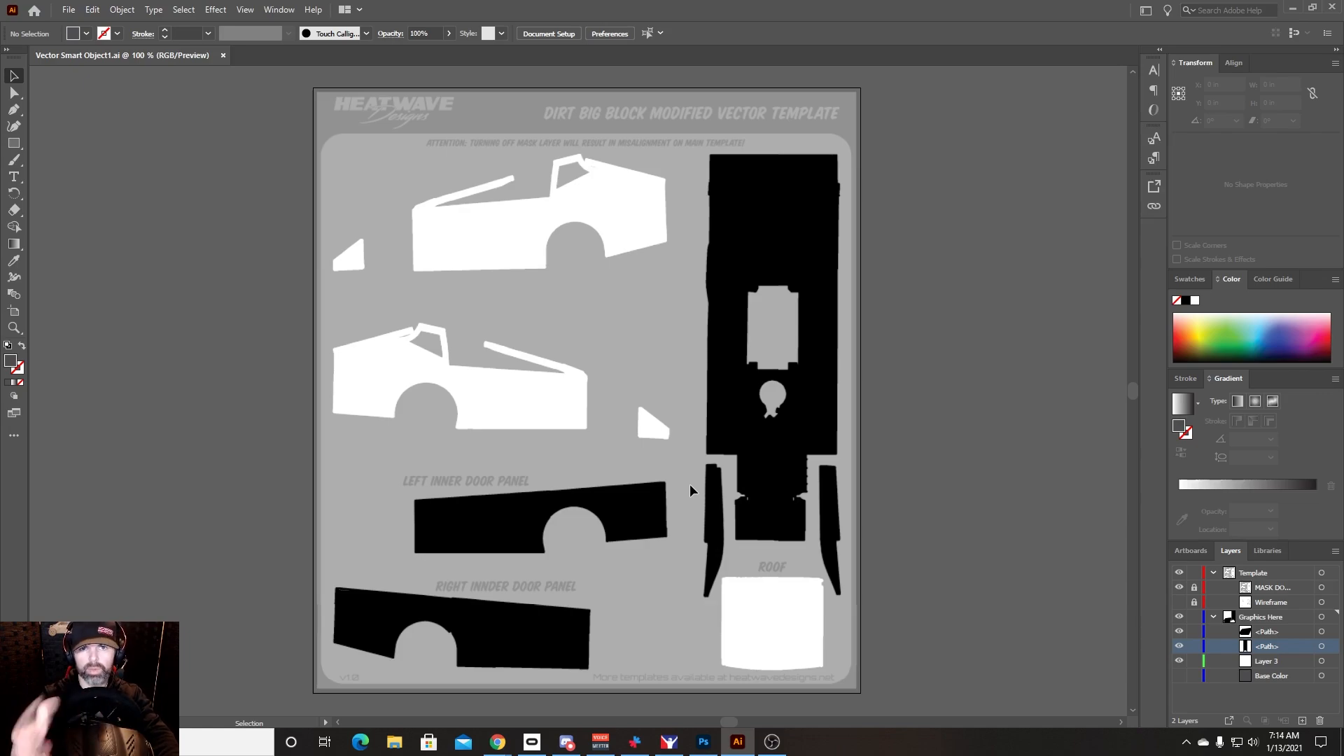
pyautogui.click(1180, 675)
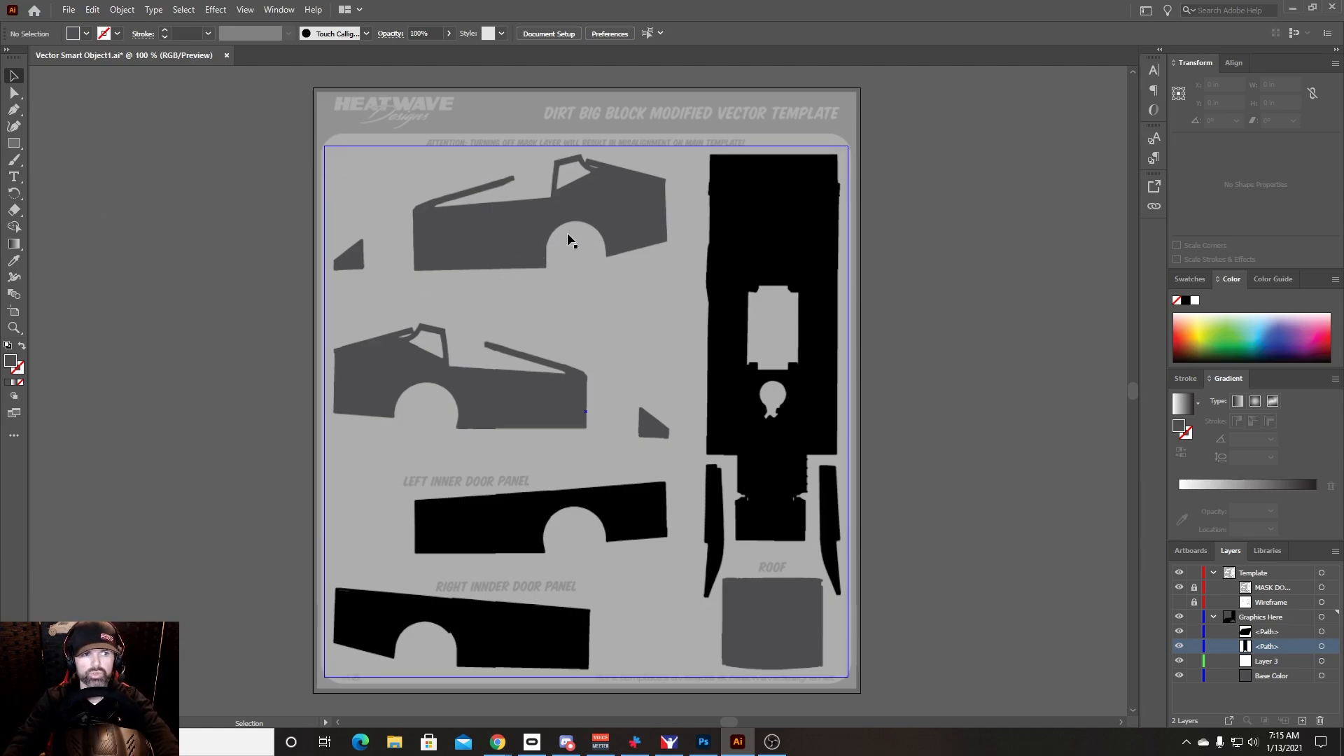
# Step: Draw a closed six-point Pen path over the lower part of the upper car side, including its wheel arch
pyautogui.click(13, 110)
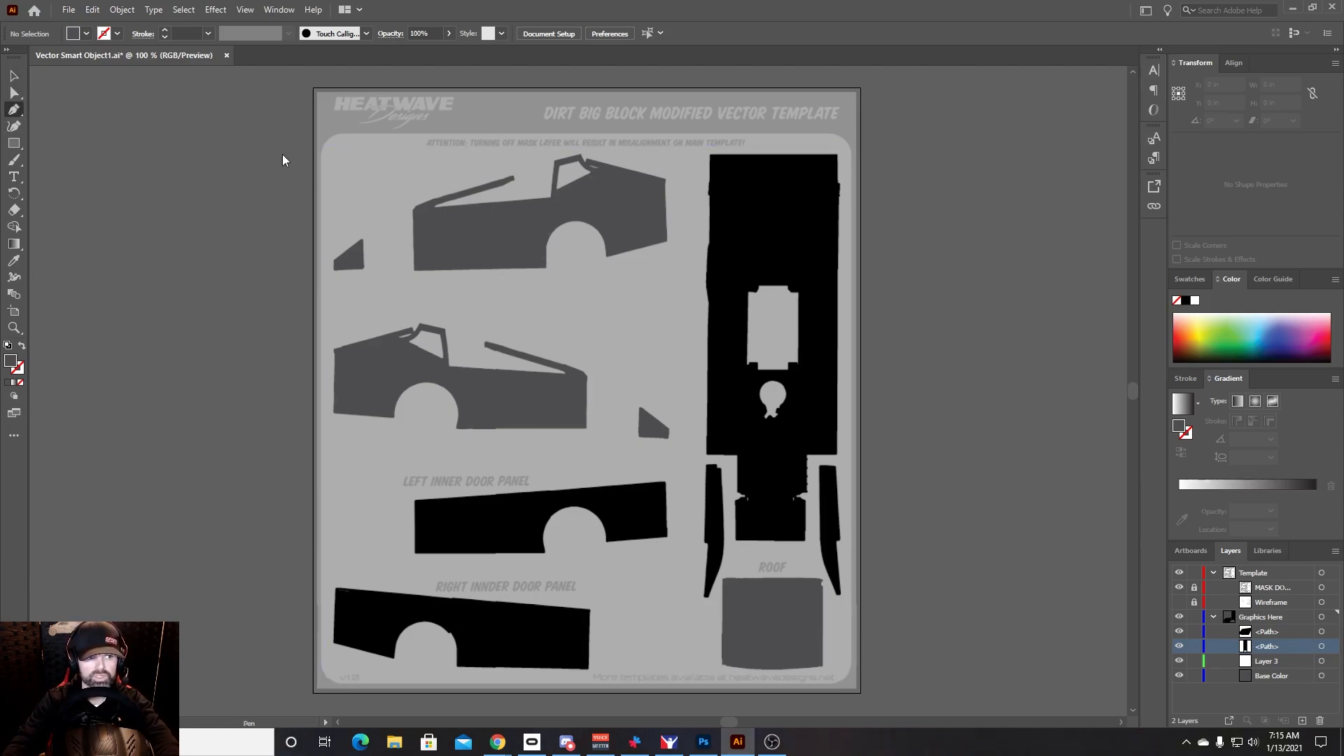
pyautogui.click(403, 260)
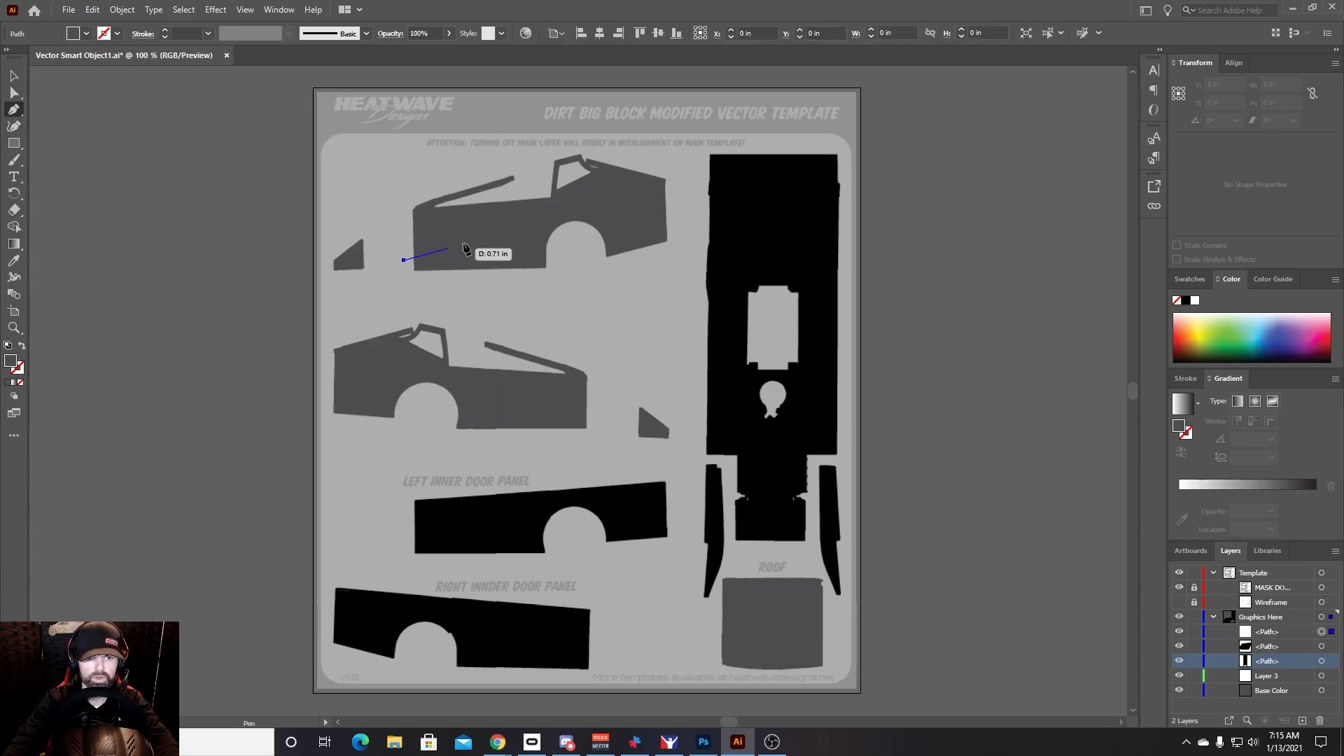
pyautogui.moveTo(554, 208); pyautogui.dragTo(680, 210)
pyautogui.click(680, 208)
pyautogui.click(680, 262)
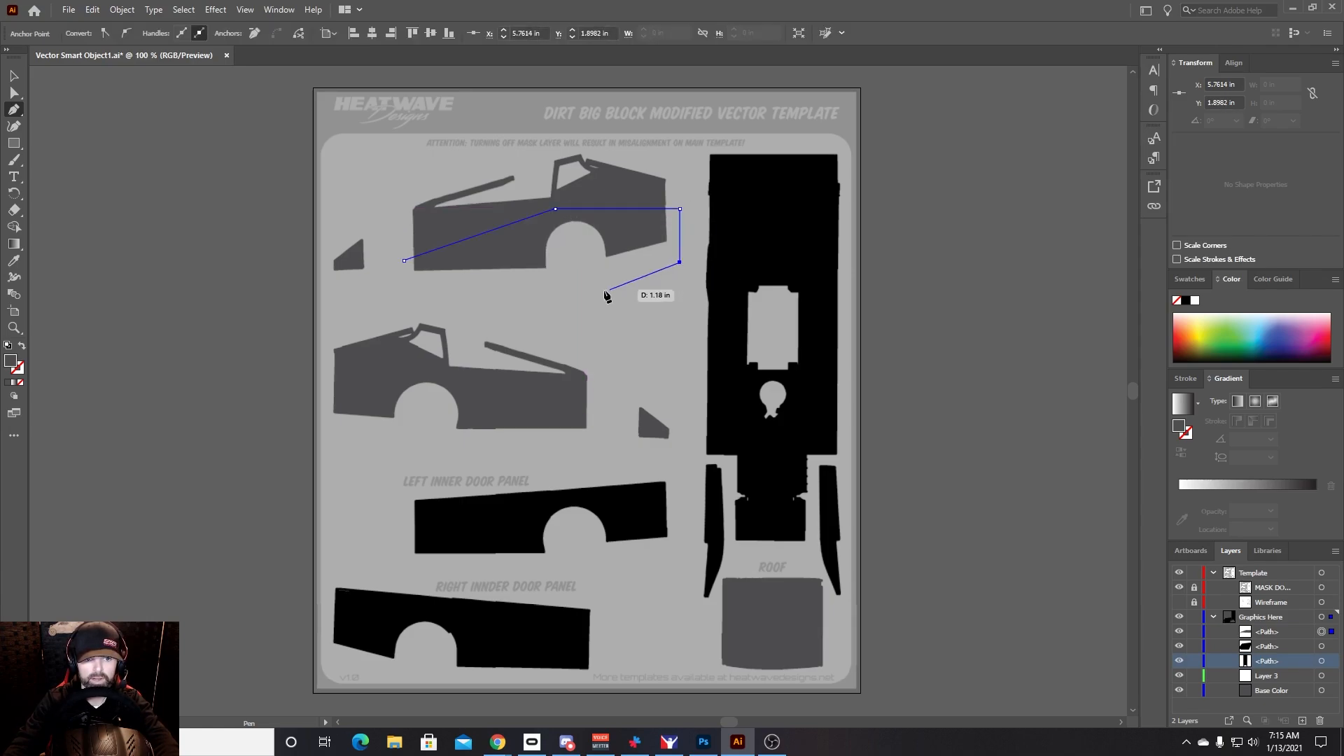
pyautogui.click(553, 291)
pyautogui.click(404, 287)
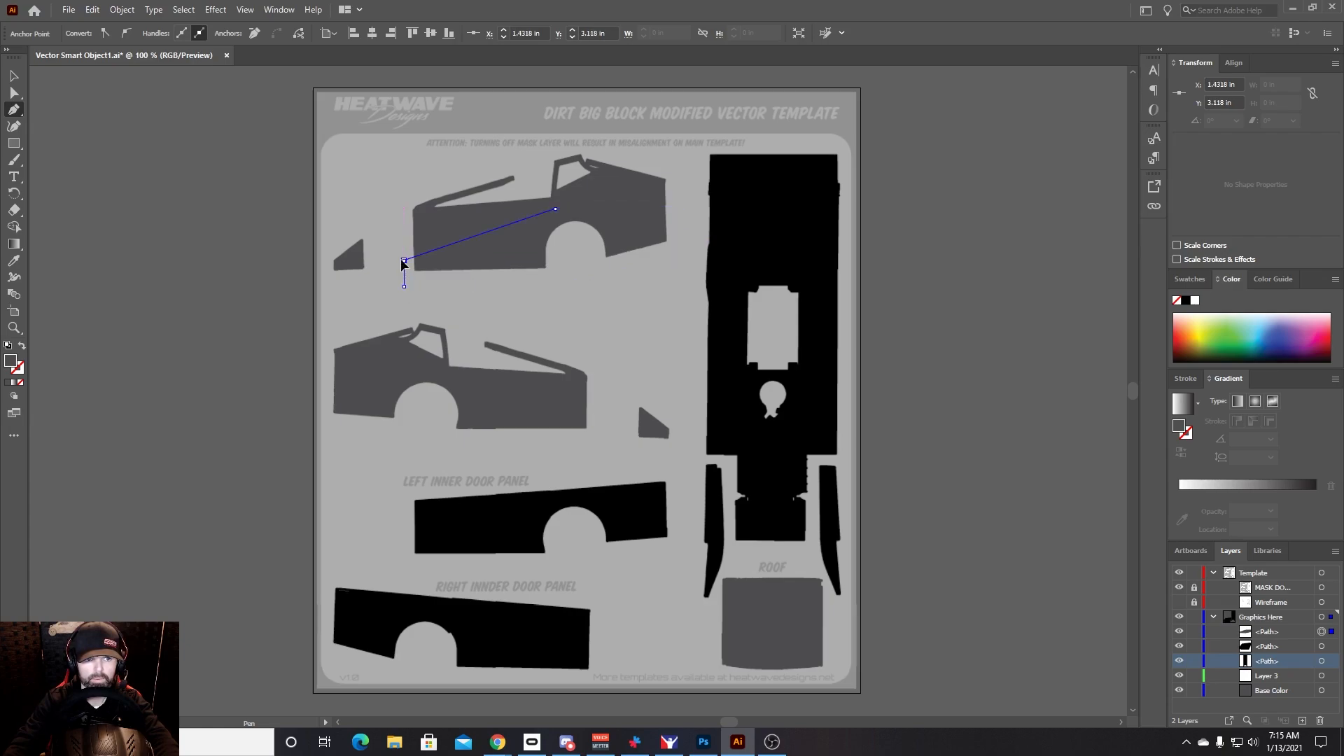
pyautogui.click(404, 260)
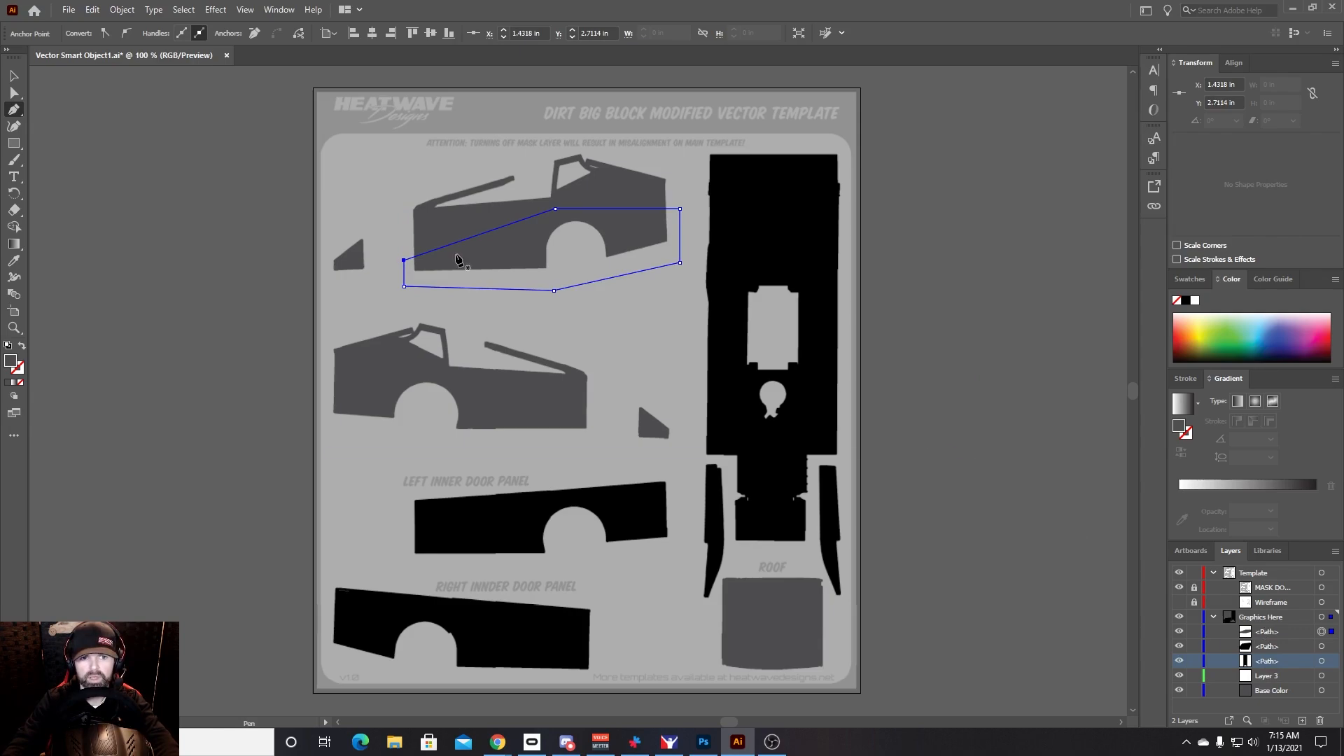
# Step: Fill the path over the upper car side with pinkish red (C 0, M 91.37, Y 45.49, K 0) and delete it
pyautogui.click(14, 76)
pyautogui.click(526, 247)
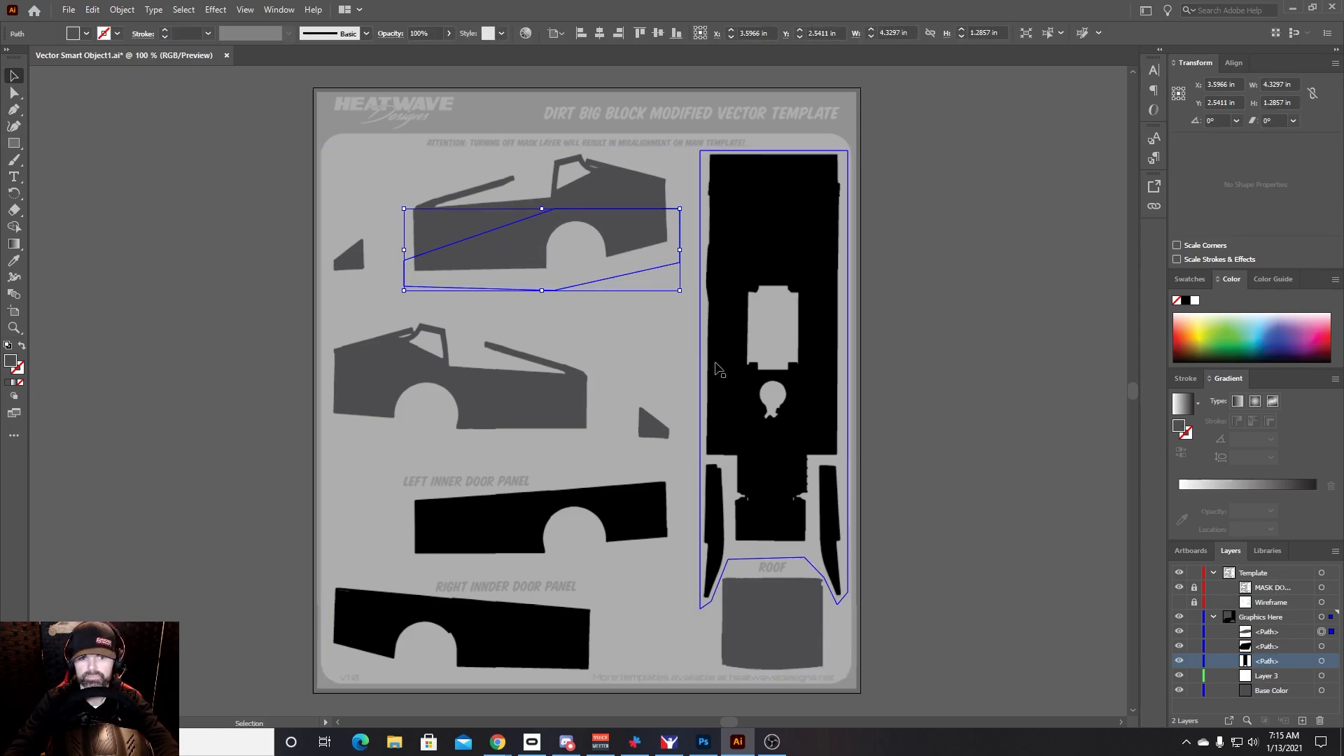
pyautogui.click(1267, 632)
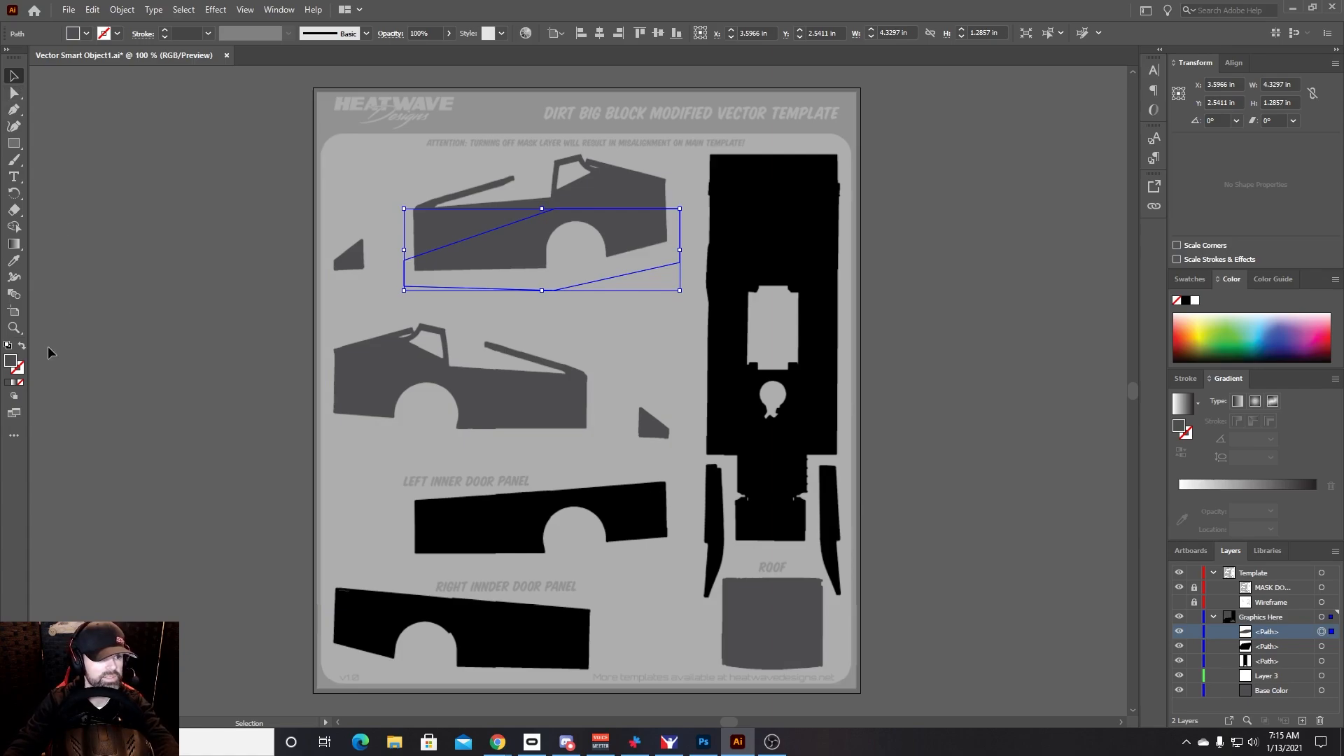
pyautogui.keyDown('shift'); pyautogui.click(78, 39); pyautogui.keyUp('shift')
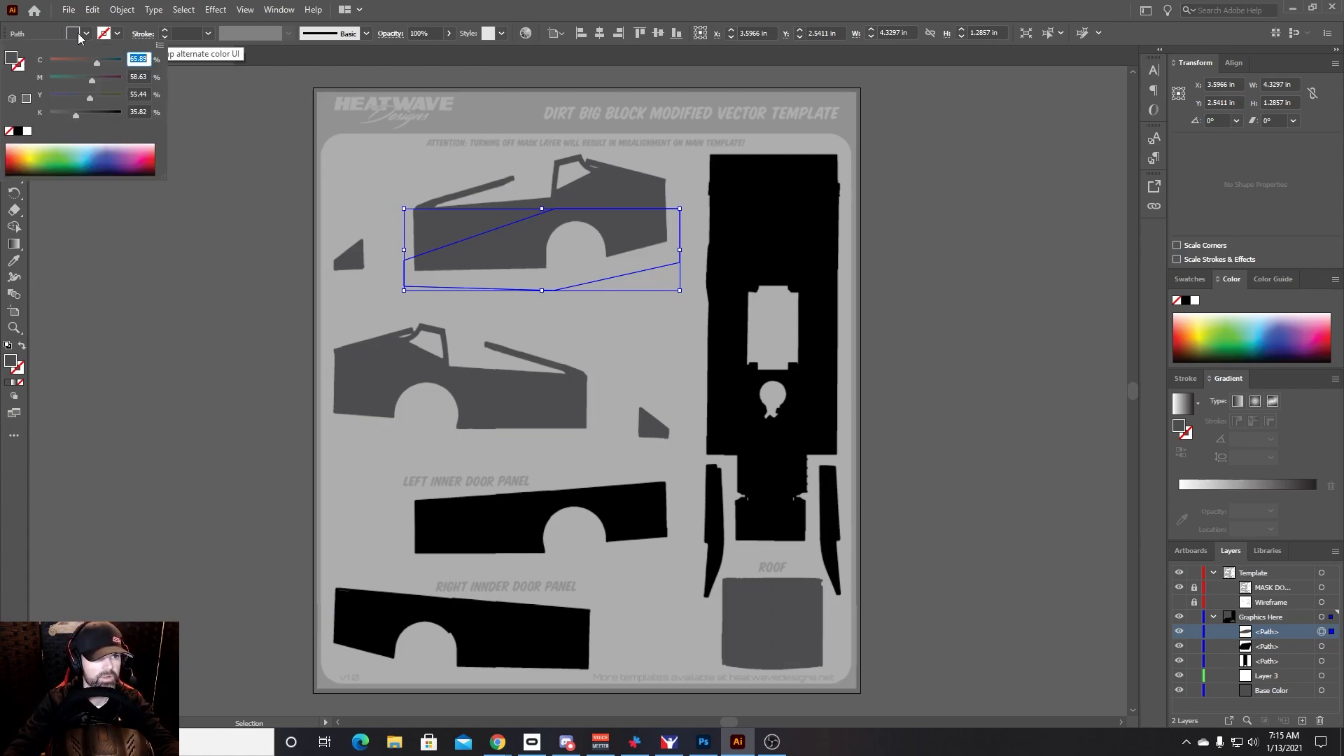
pyautogui.click(156, 149)
pyautogui.click(151, 152)
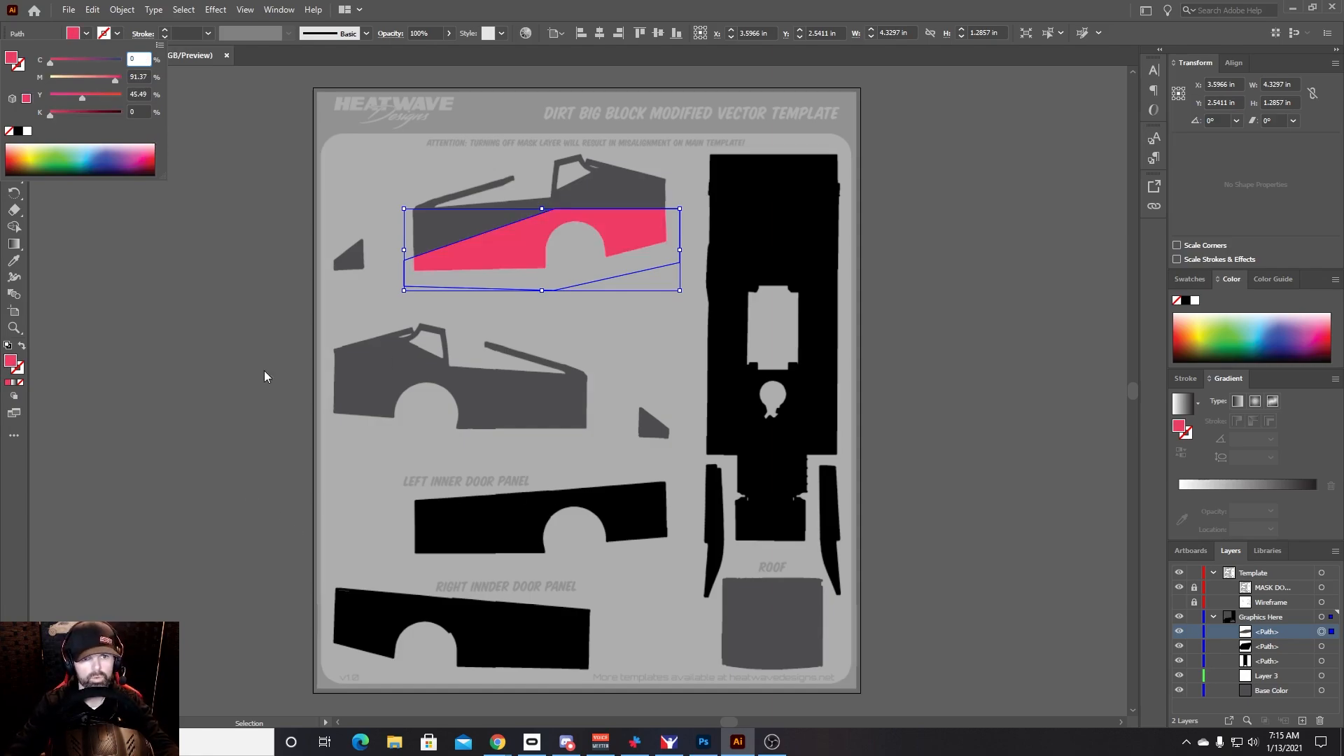
pyautogui.click(76, 33)
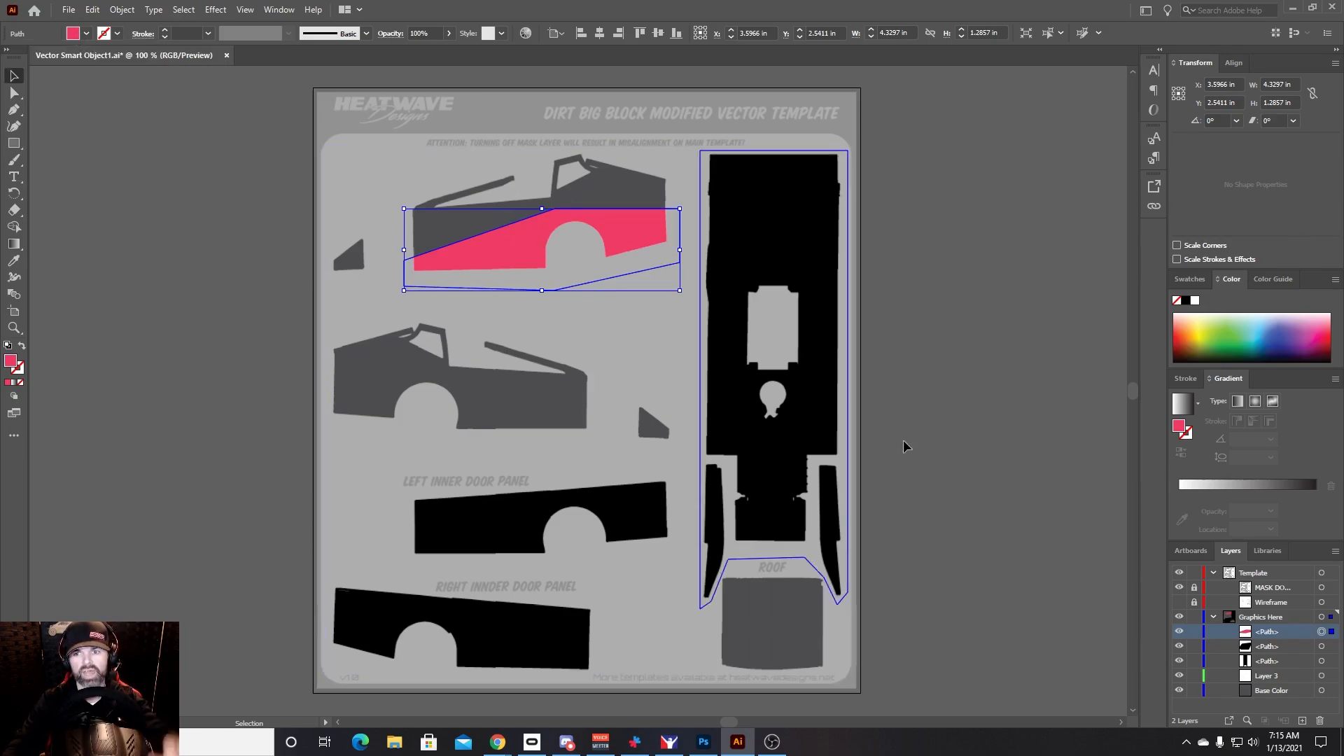
pyautogui.click(1320, 721)
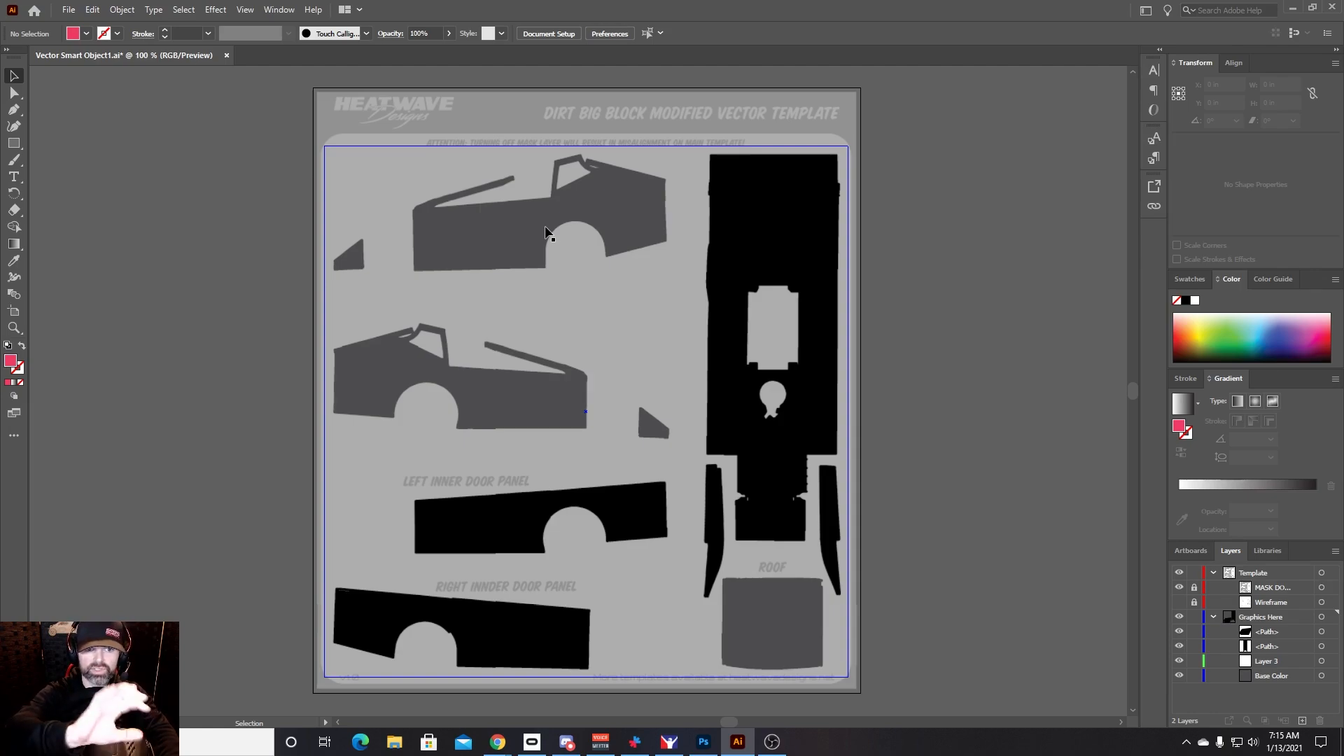
# Step: Show the Wireframe in the Template layer, and switch to Photoshop to select the Base layer with the Move tool
pyautogui.click(1179, 604)
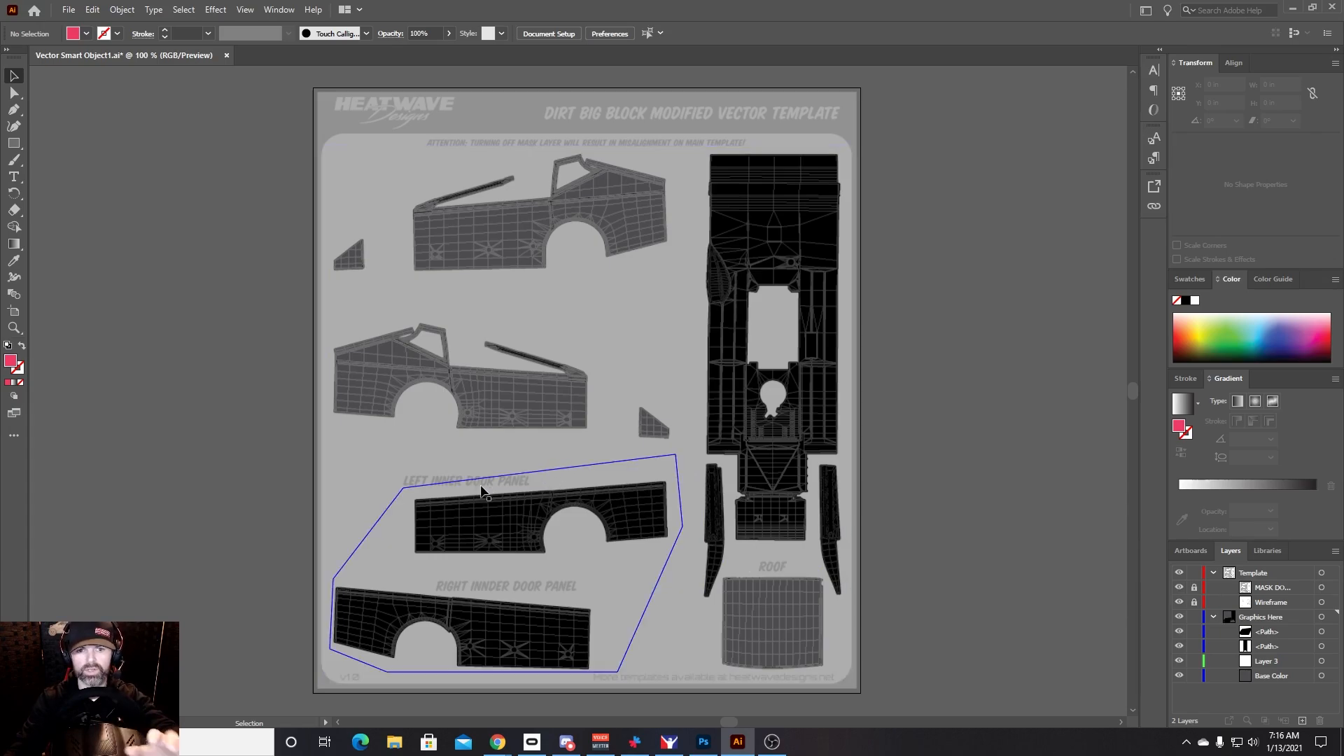
pyautogui.click(700, 745)
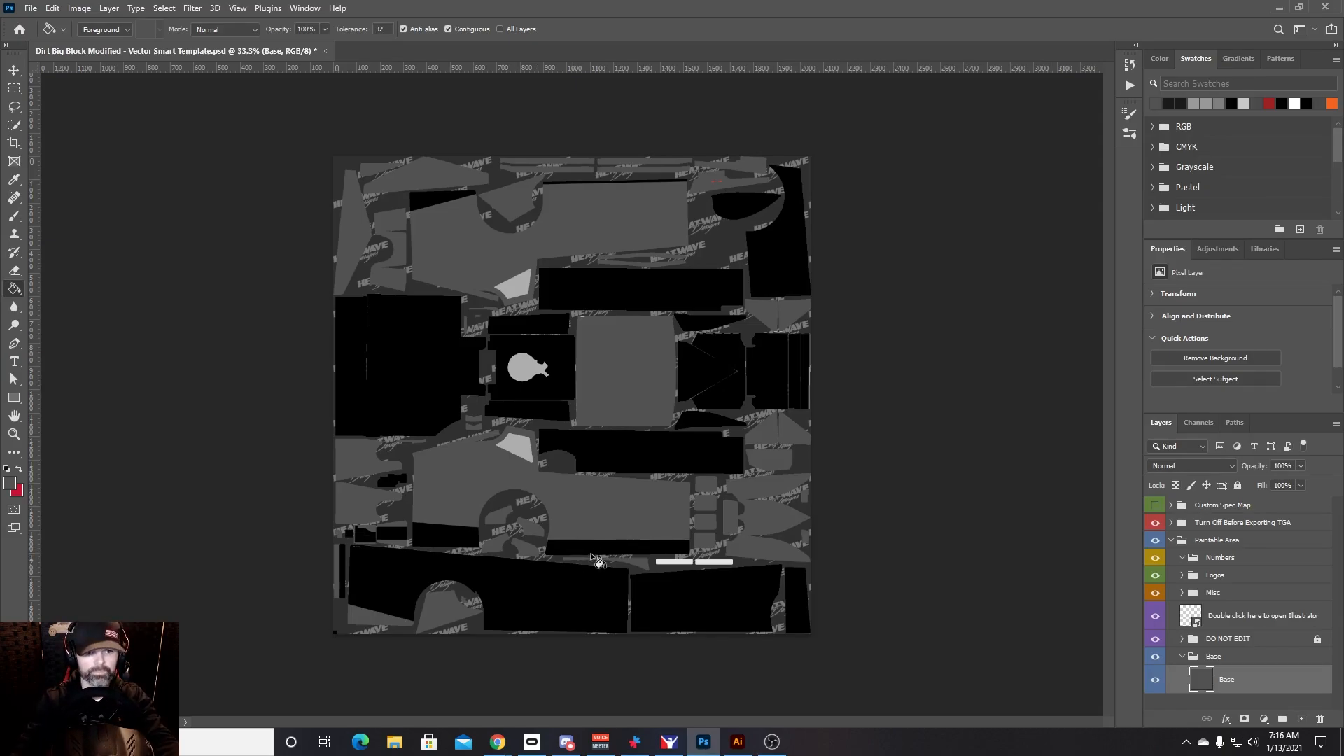
pyautogui.scroll(1, 711, 573)
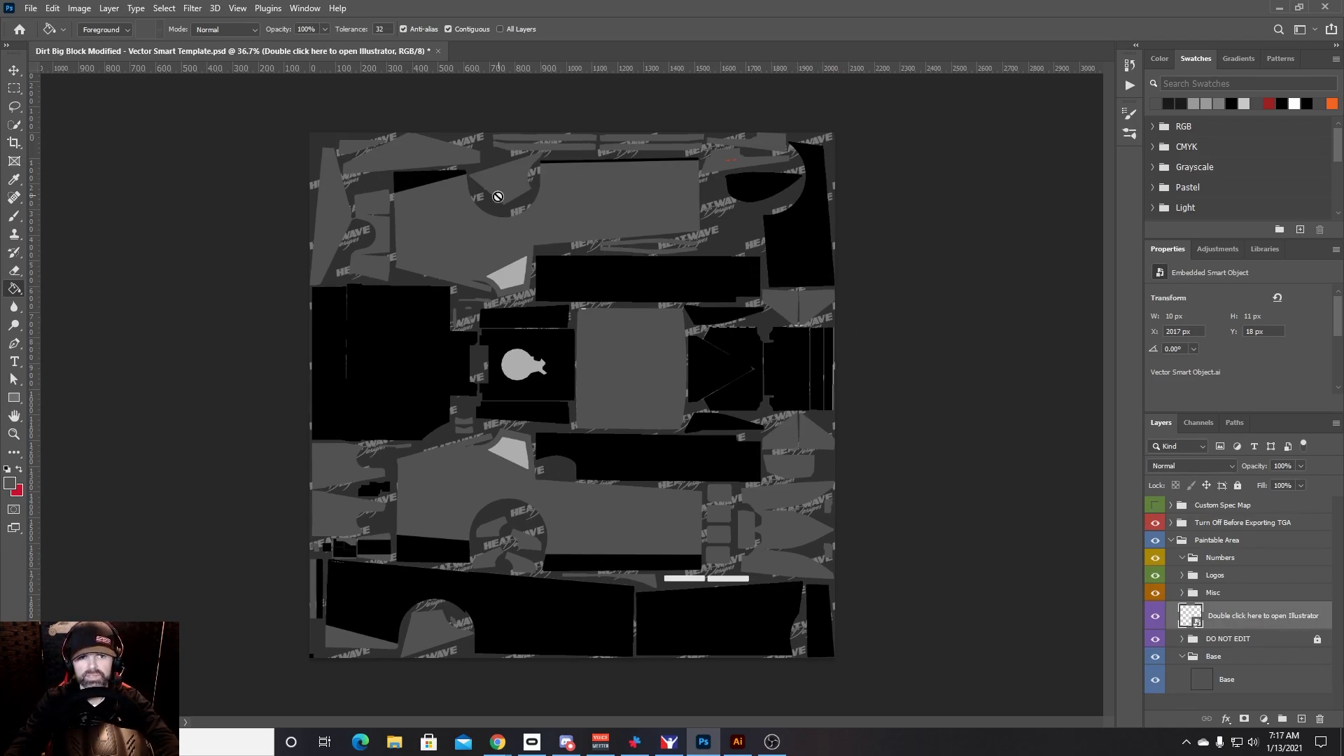
pyautogui.click(13, 70)
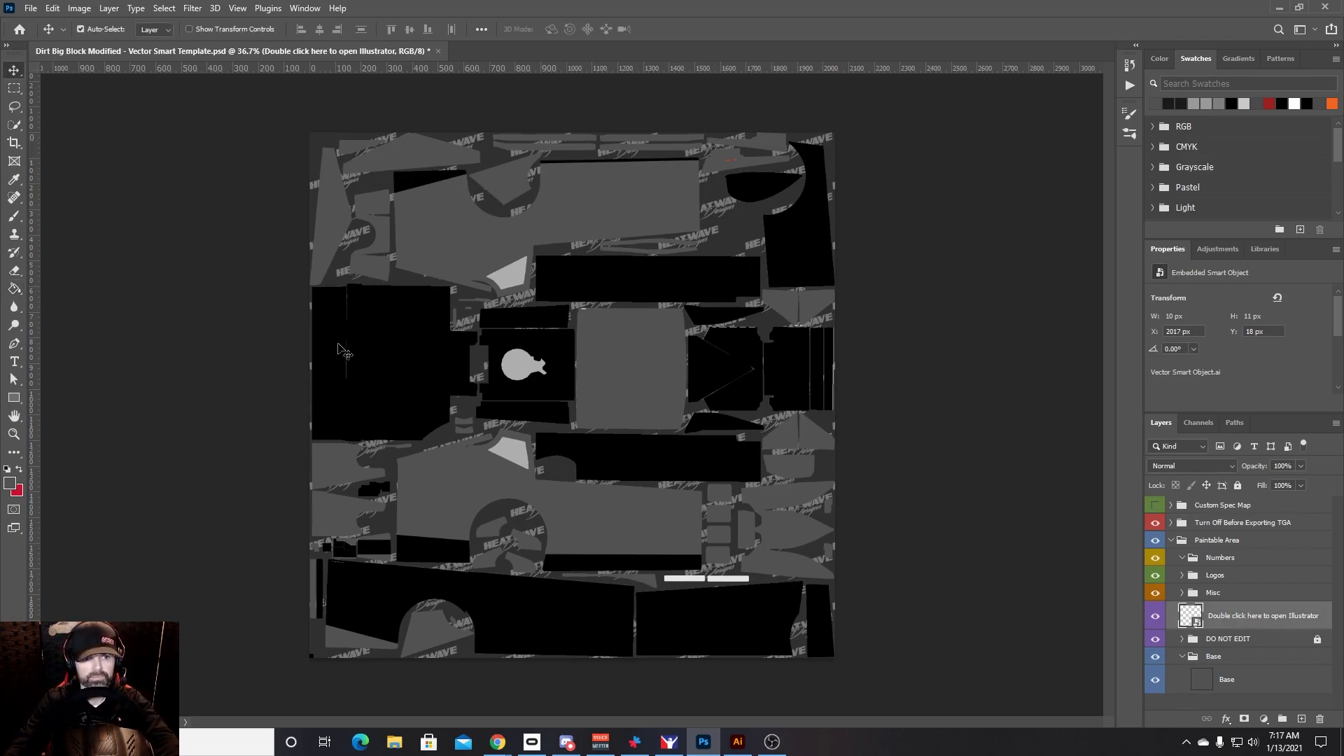
pyautogui.click(436, 384)
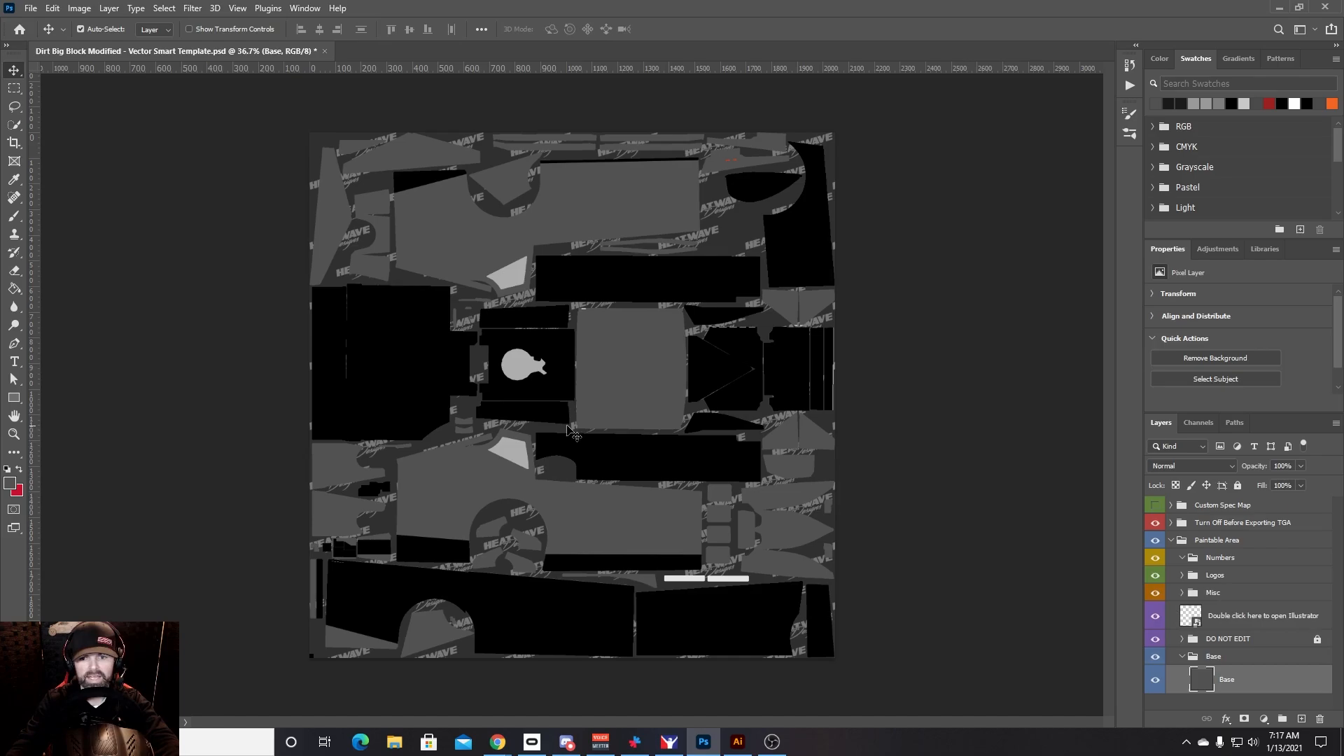
# Step: Duplicate the DO NOT EDIT group as an unlocked group named Black Graphics
pyautogui.click(1236, 640)
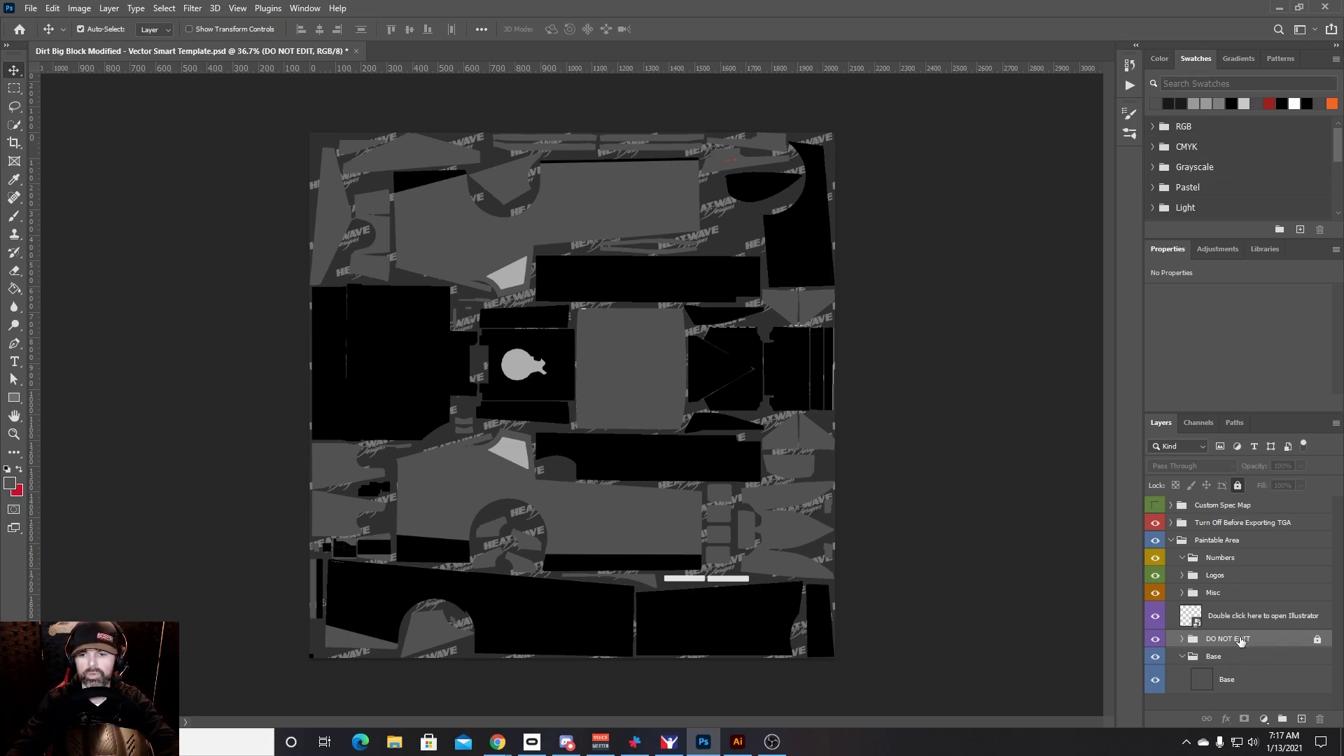
pyautogui.moveTo(1247, 638); pyautogui.dragTo(1302, 720)
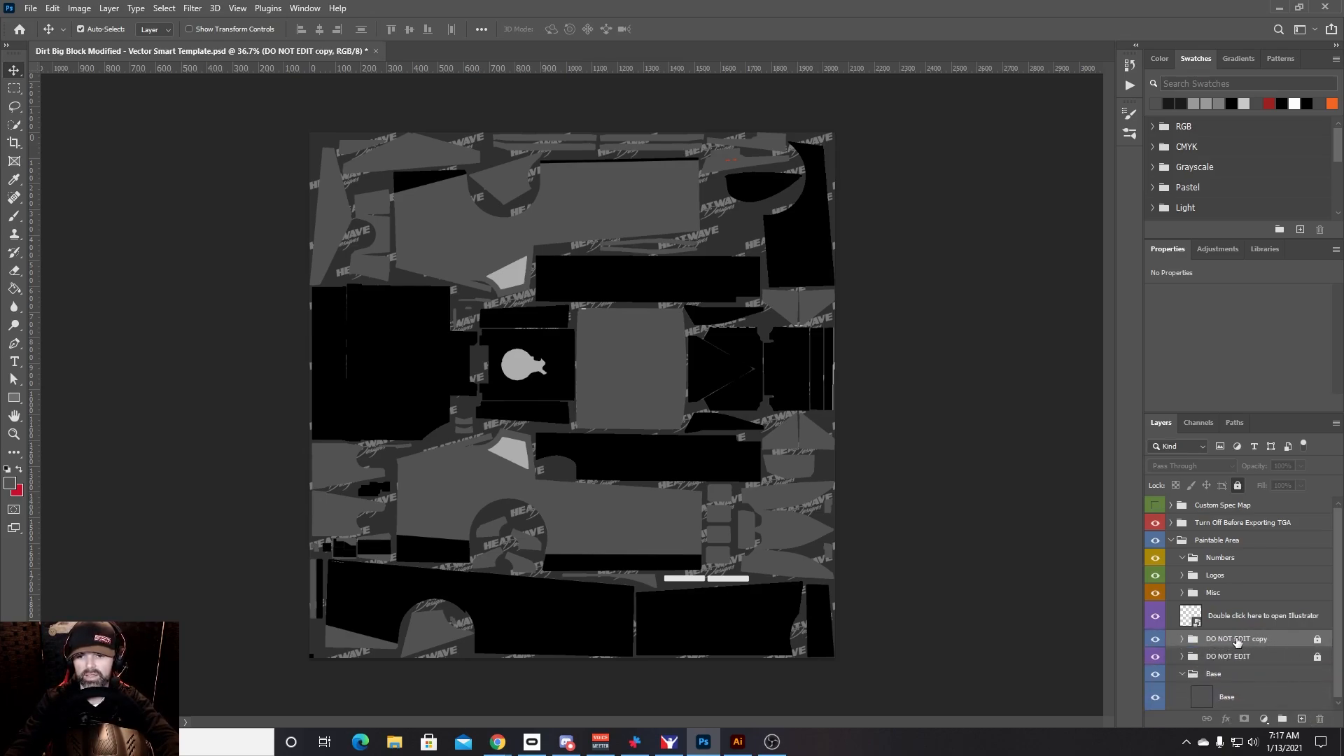
pyautogui.doubleClick(1237, 639)
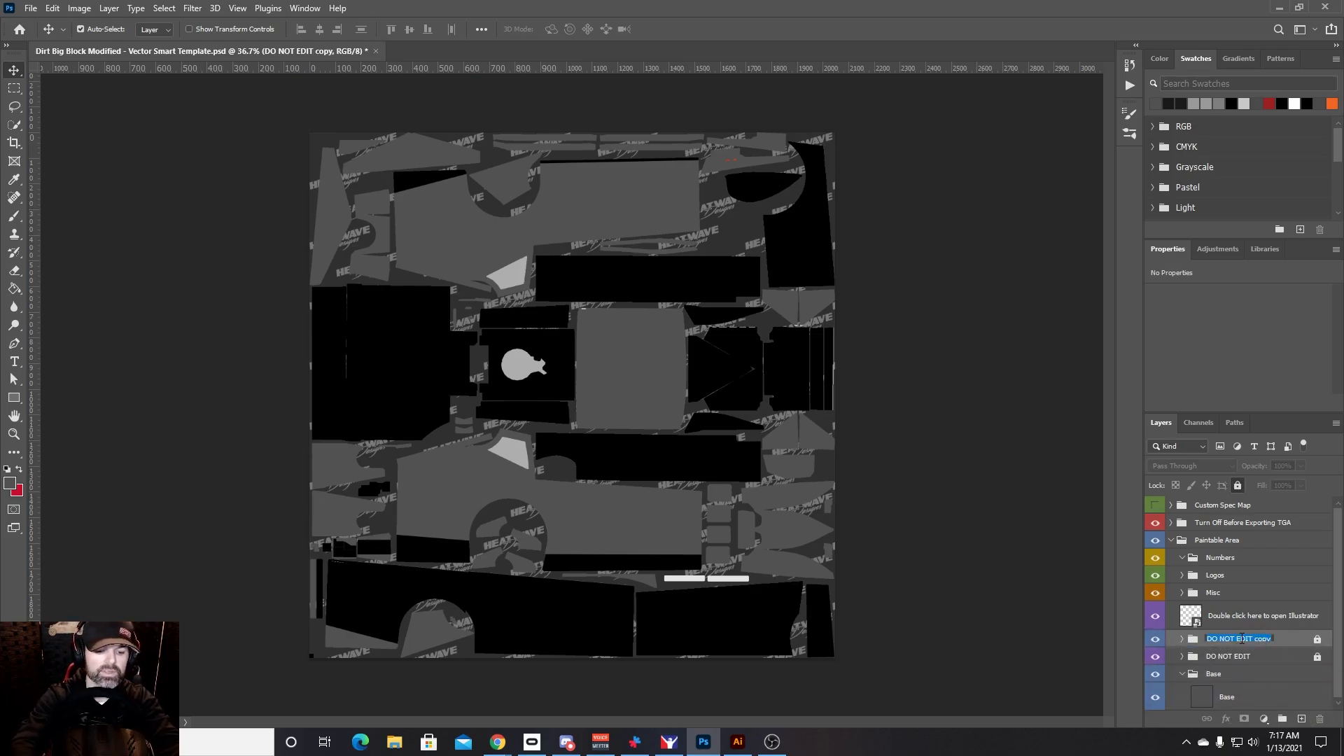
pyautogui.write('Black Graphics')
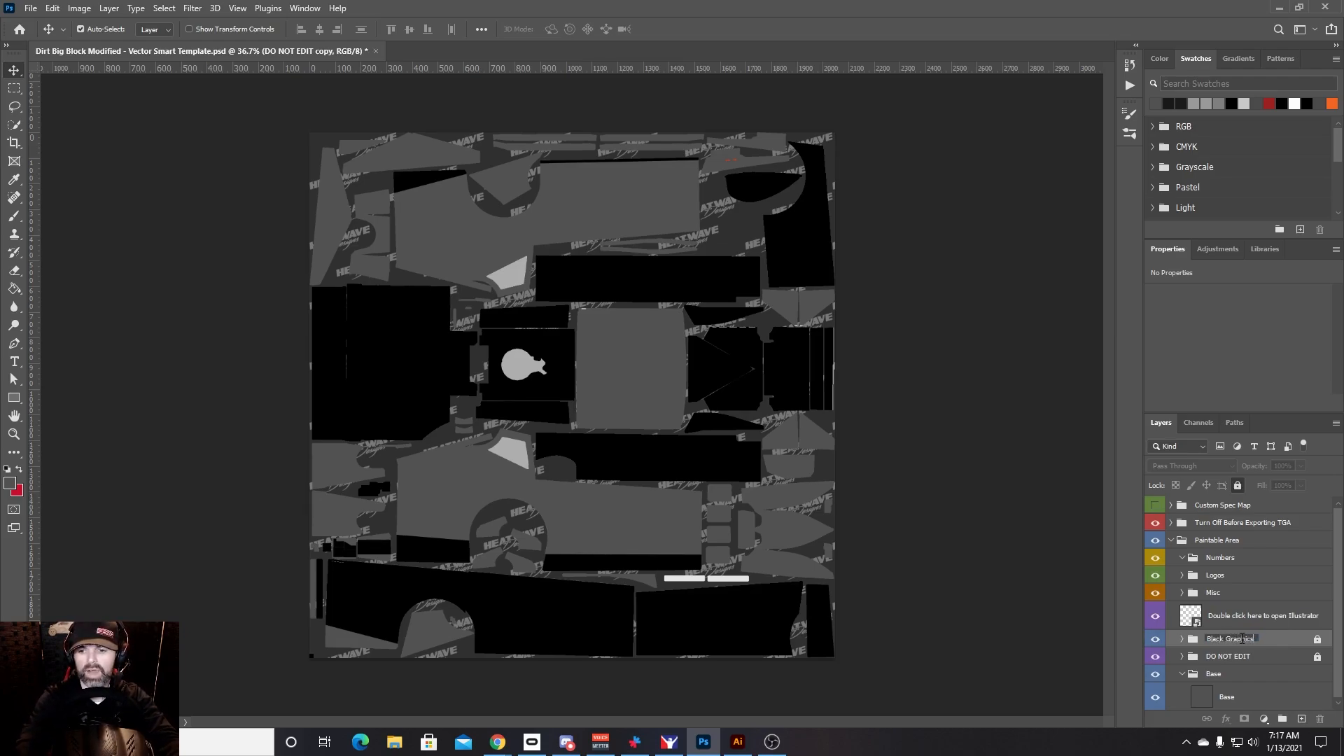
pyautogui.press('Return')
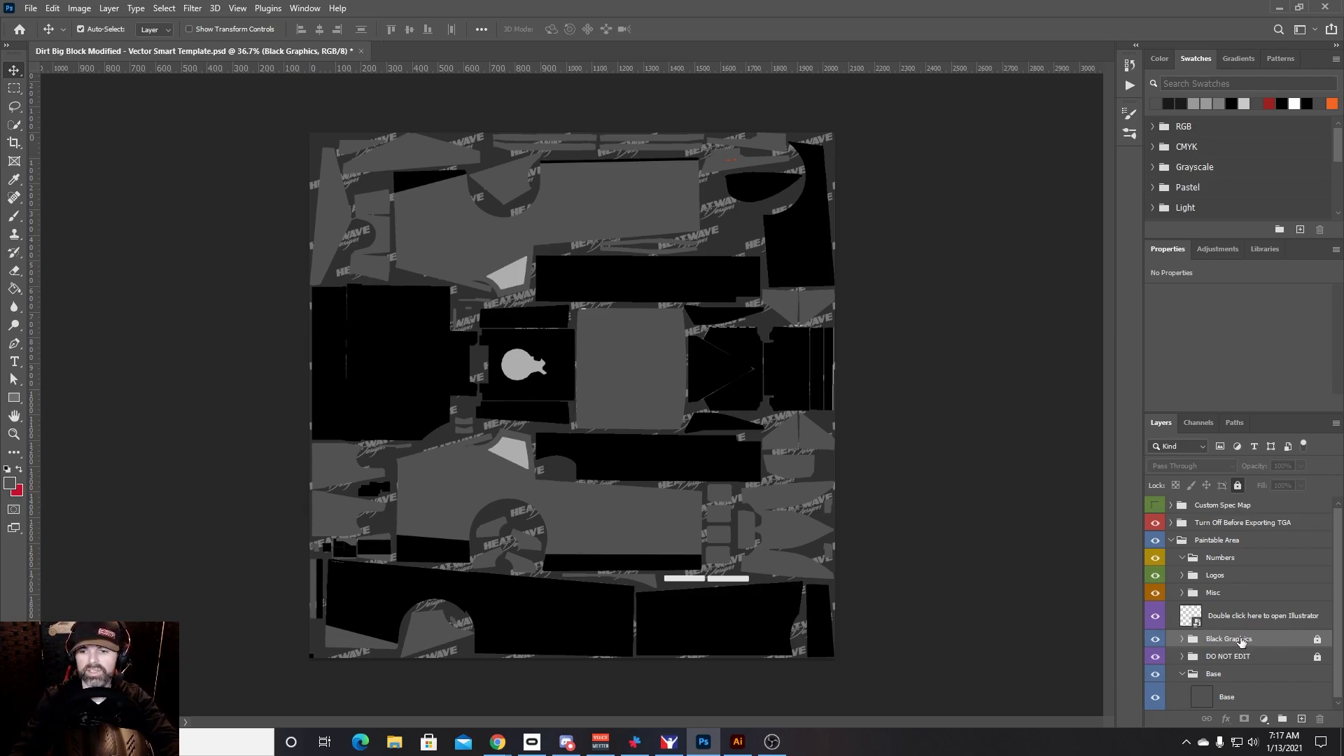
pyautogui.click(1317, 639)
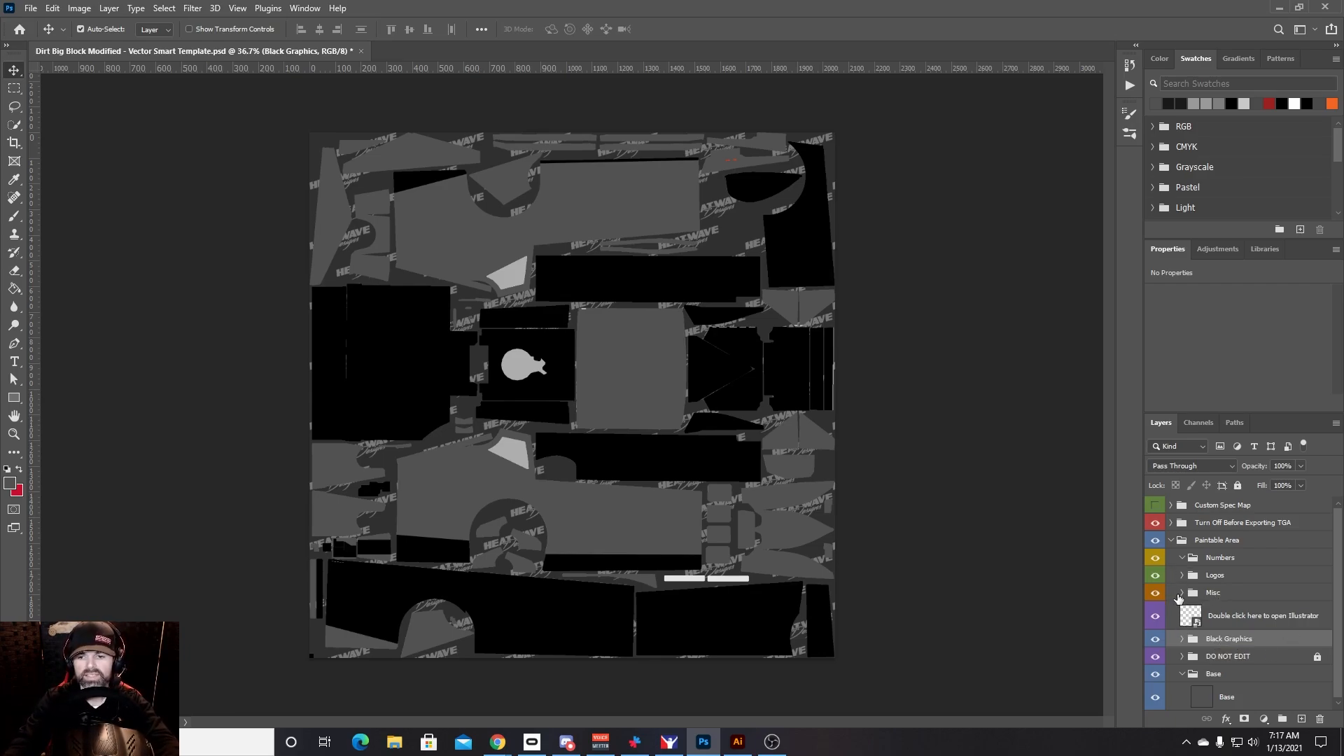
# Step: Show the Wire layer inside the Turn Off Before Exporting TGA group and collapse the group
pyautogui.click(1170, 523)
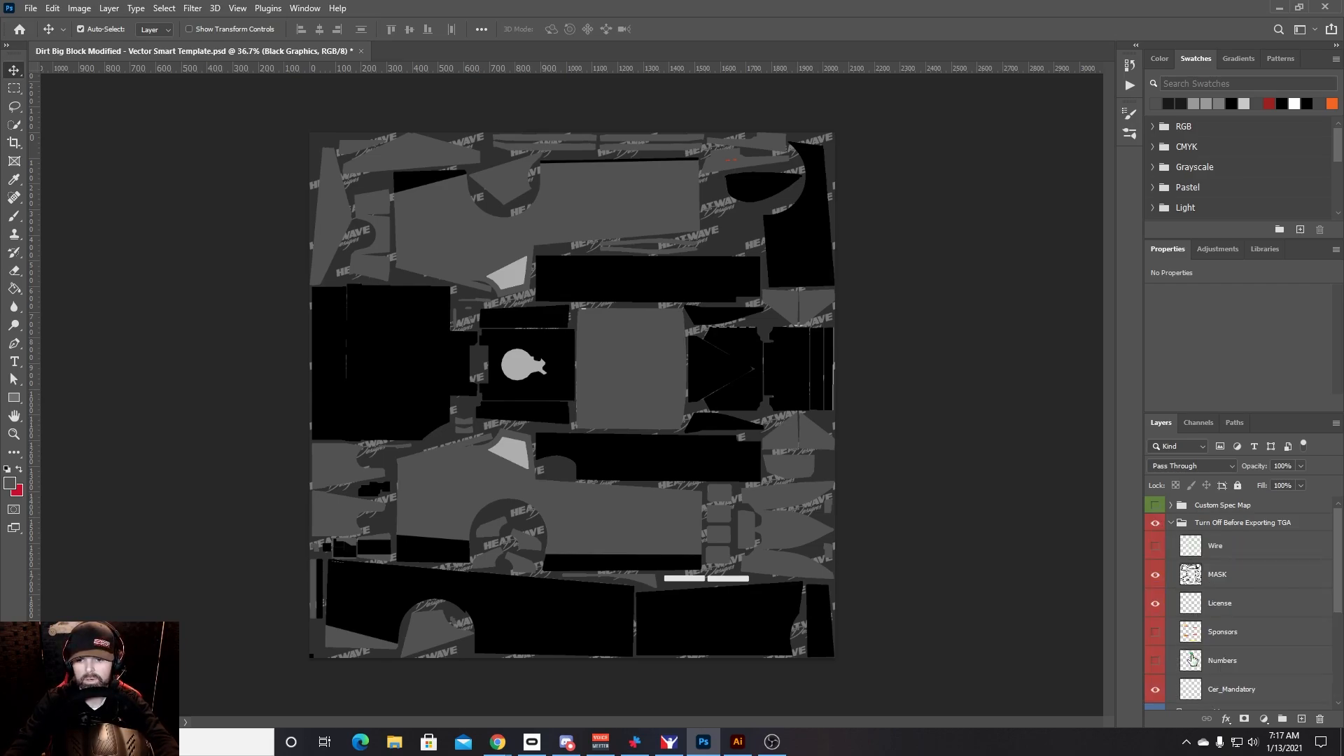
pyautogui.click(1156, 545)
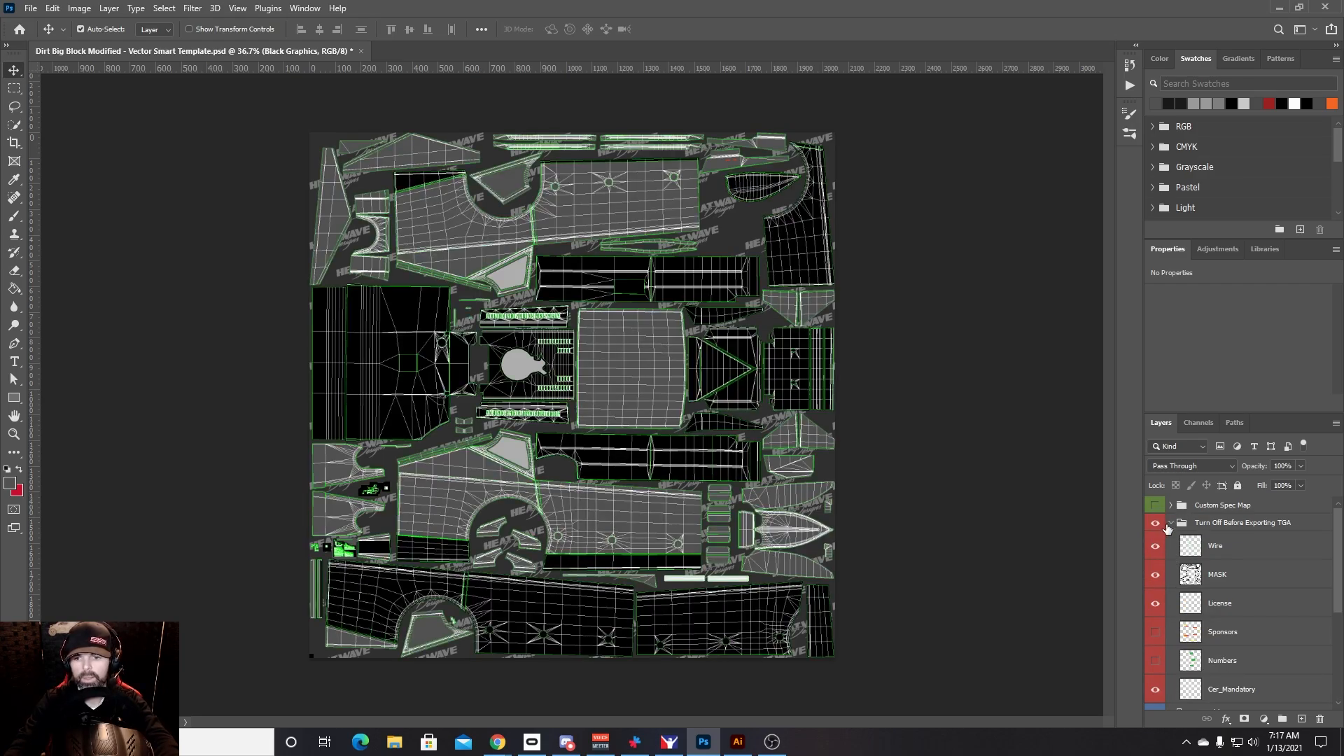
pyautogui.click(1170, 524)
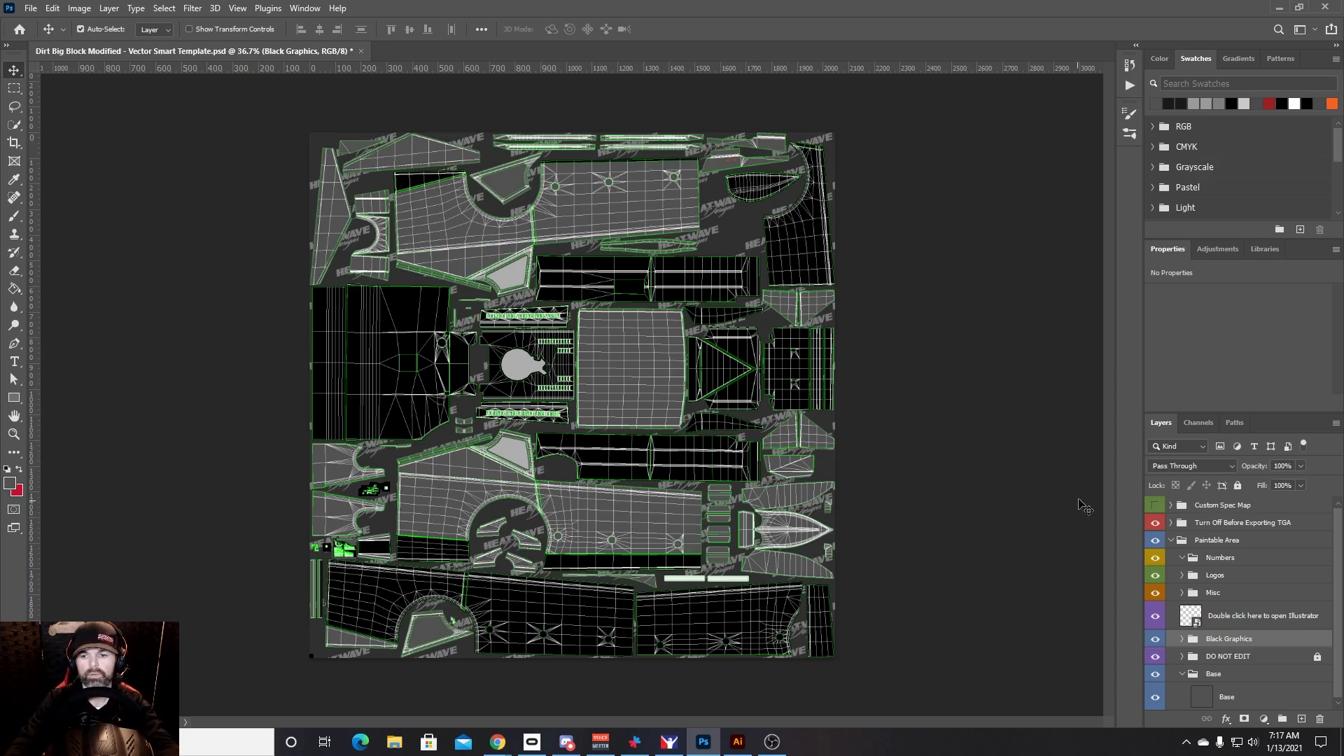
# Step: Expand the Misc group and load the Plastics mask as a selection to see the area it covers, clearing the selection after viewing
pyautogui.scroll(-2, 1270, 571)
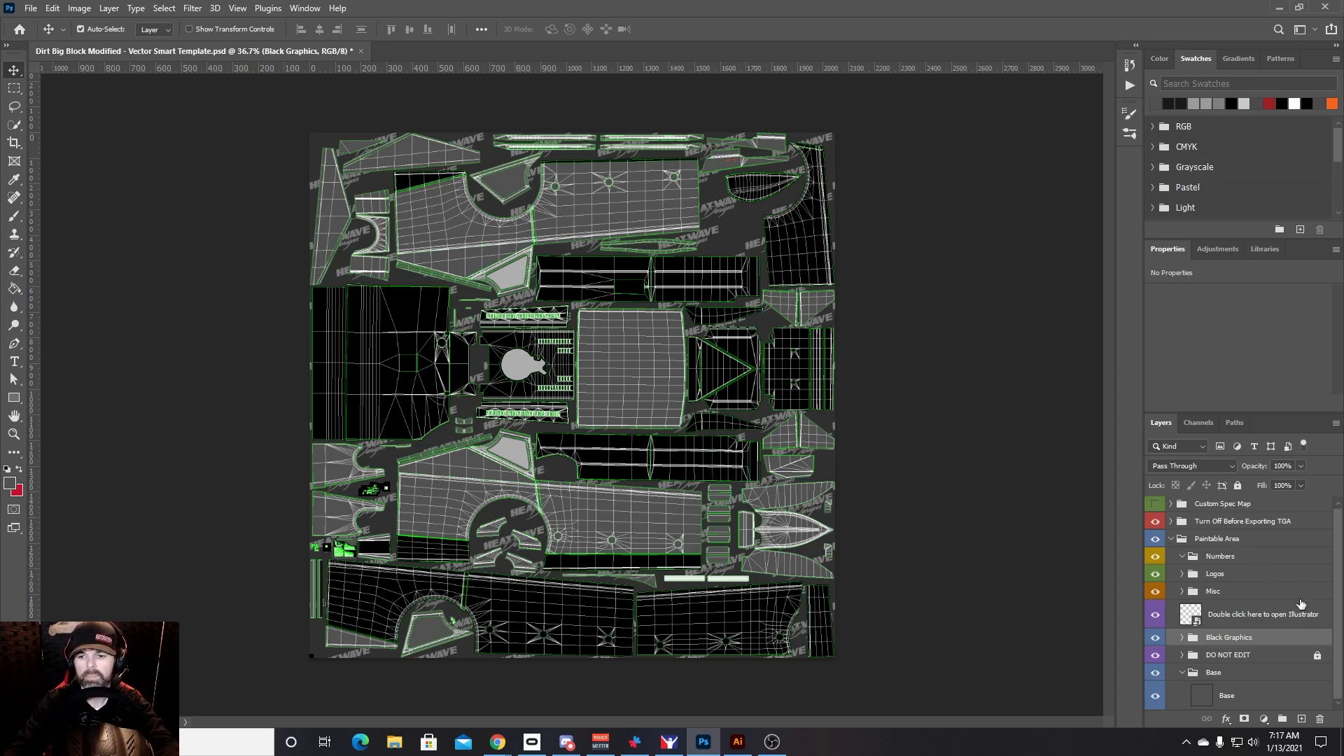
pyautogui.click(1183, 594)
pyautogui.scroll(-3, 1243, 601)
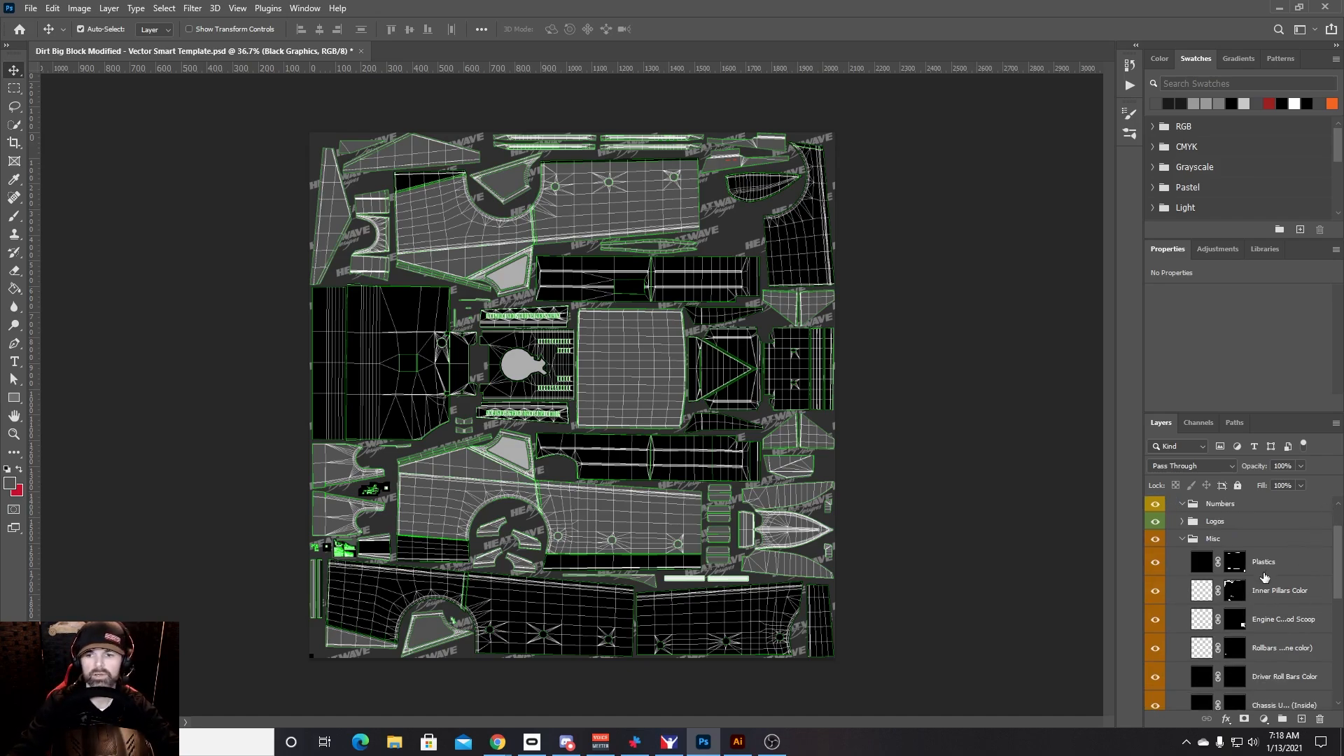
pyautogui.keyDown('ctrl'); pyautogui.click(1236, 566); pyautogui.keyUp('ctrl')
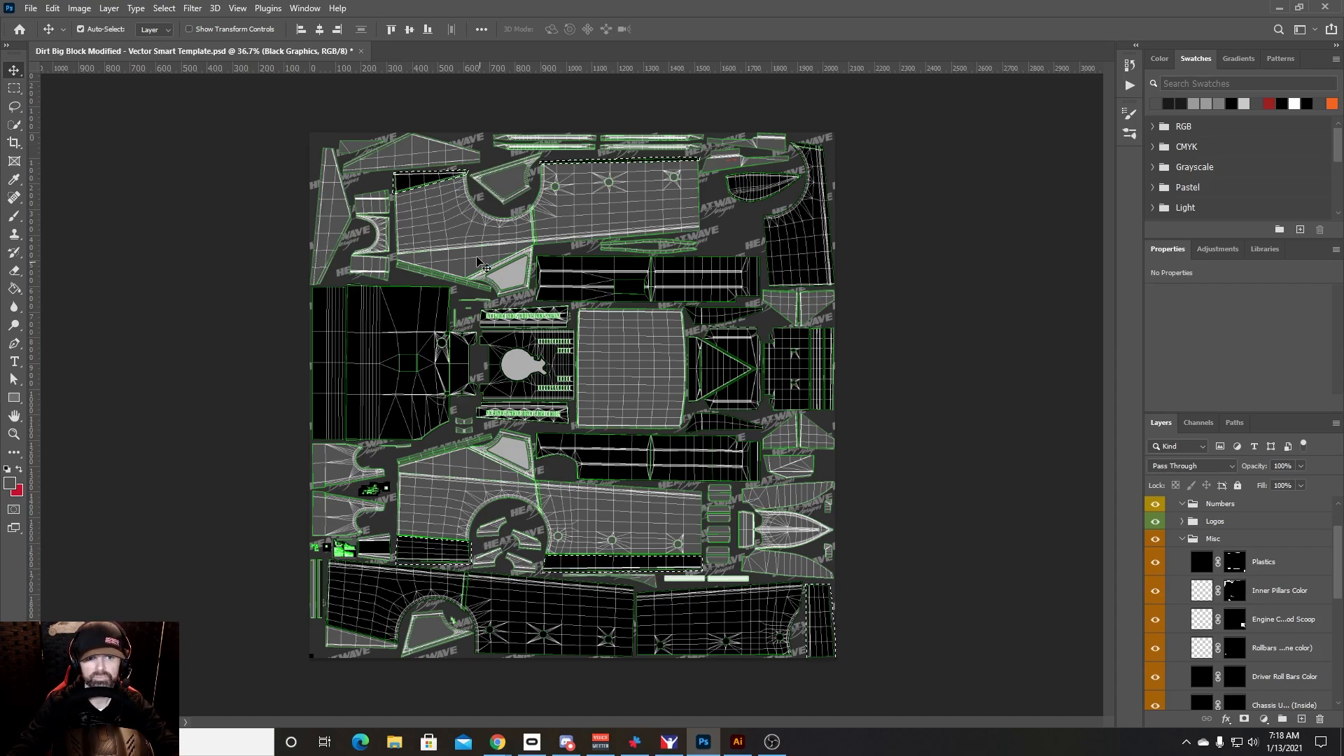
pyautogui.click(164, 9)
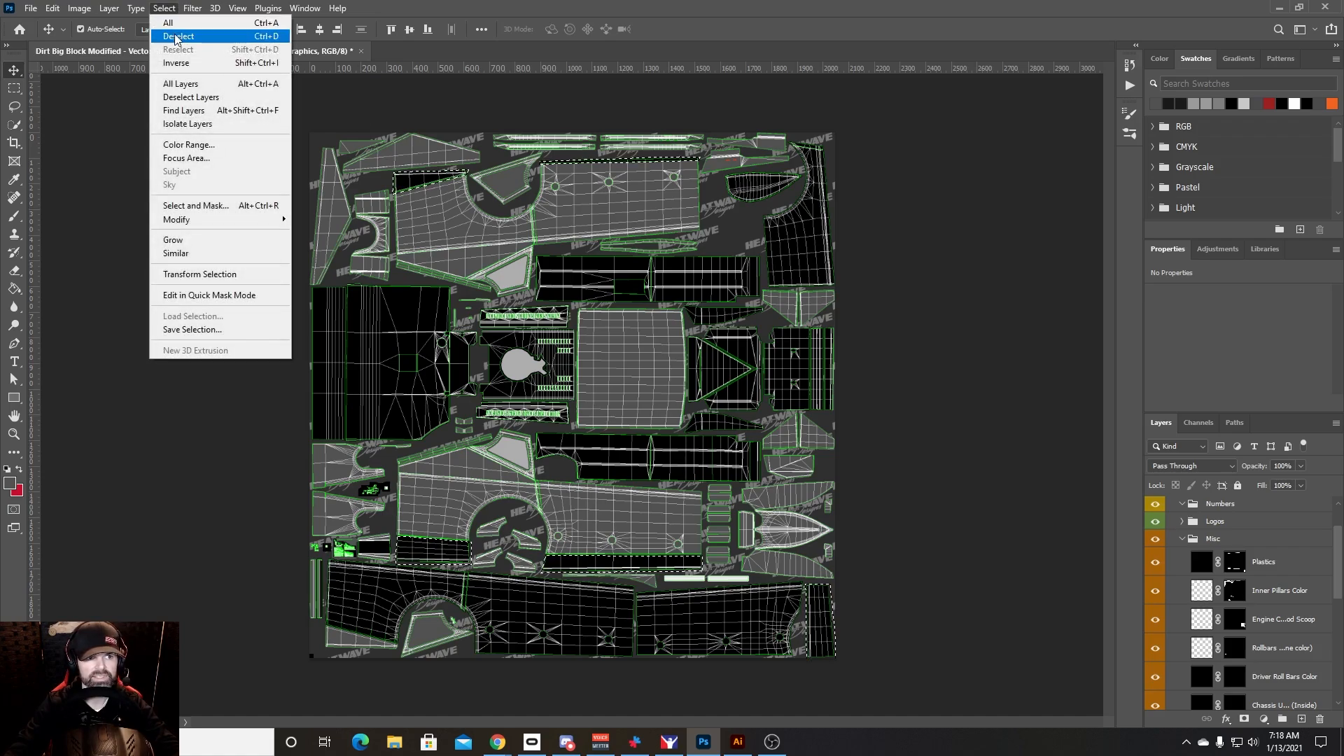
pyautogui.click(175, 37)
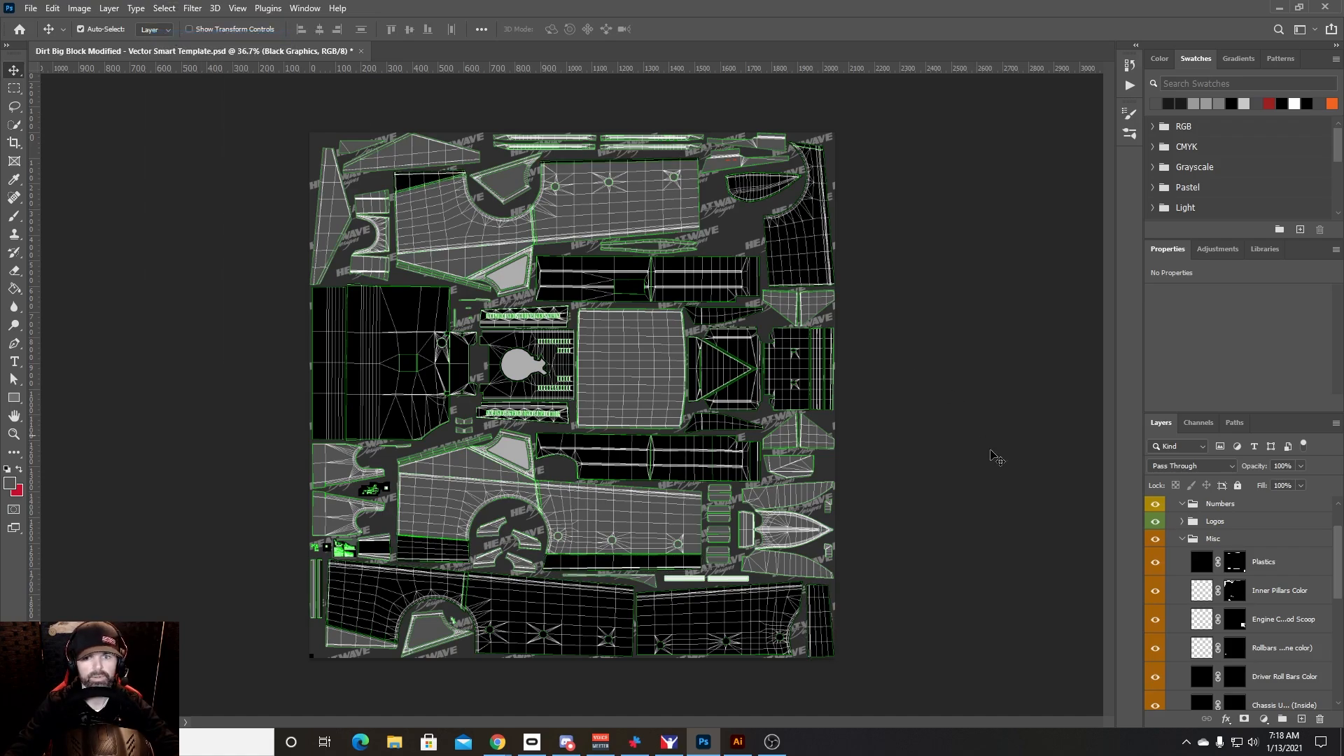
# Step: Load the Inner Pillars Color mask as a selection, fill that layer with black (000000) using the Paint Bucket, and deselect
pyautogui.keyDown('ctrl'); pyautogui.click(1235, 594); pyautogui.keyUp('ctrl')
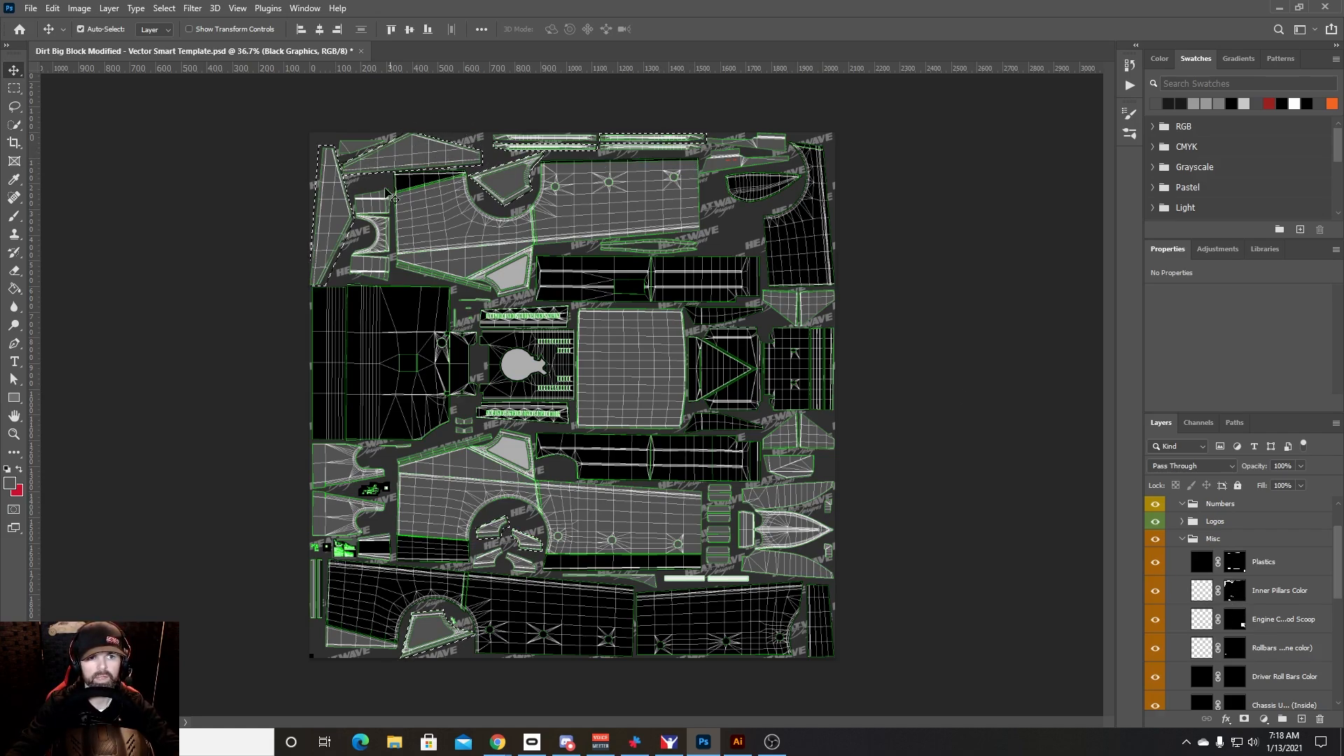
pyautogui.click(10, 483)
pyautogui.click(924, 496)
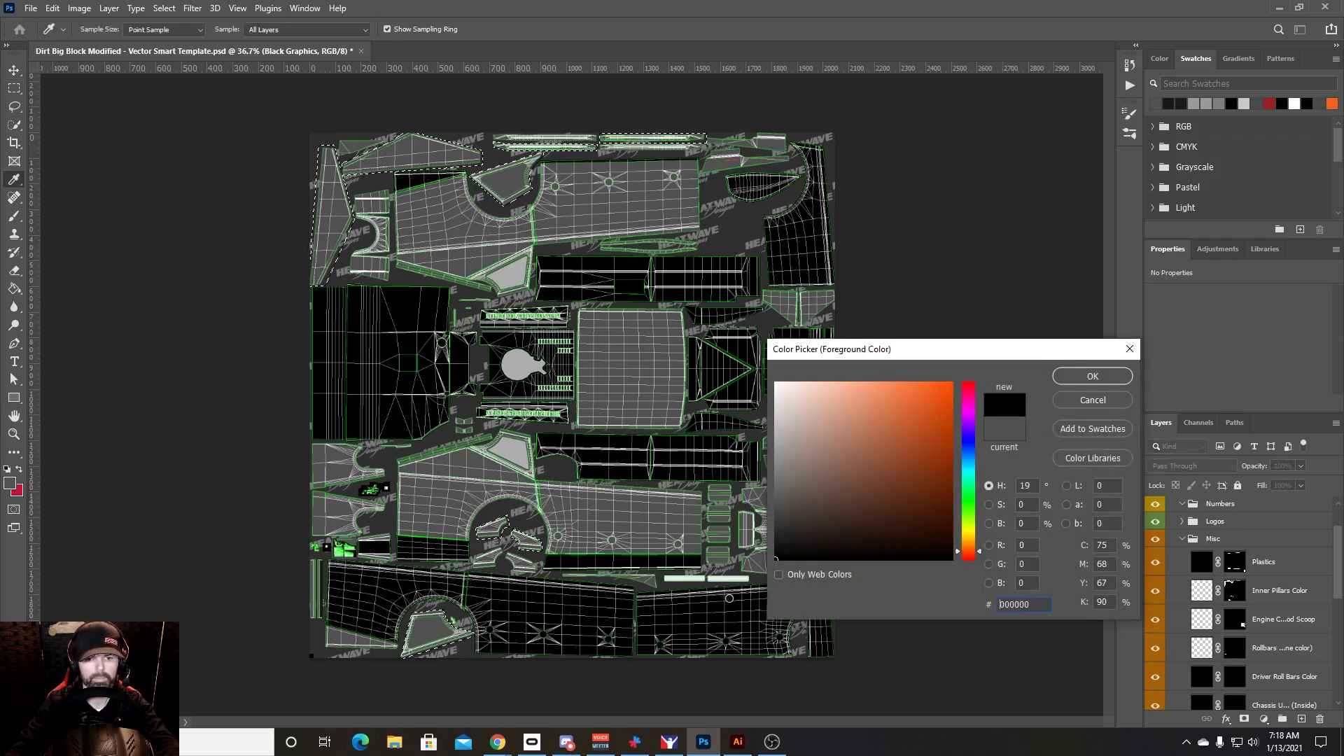
pyautogui.click(1074, 372)
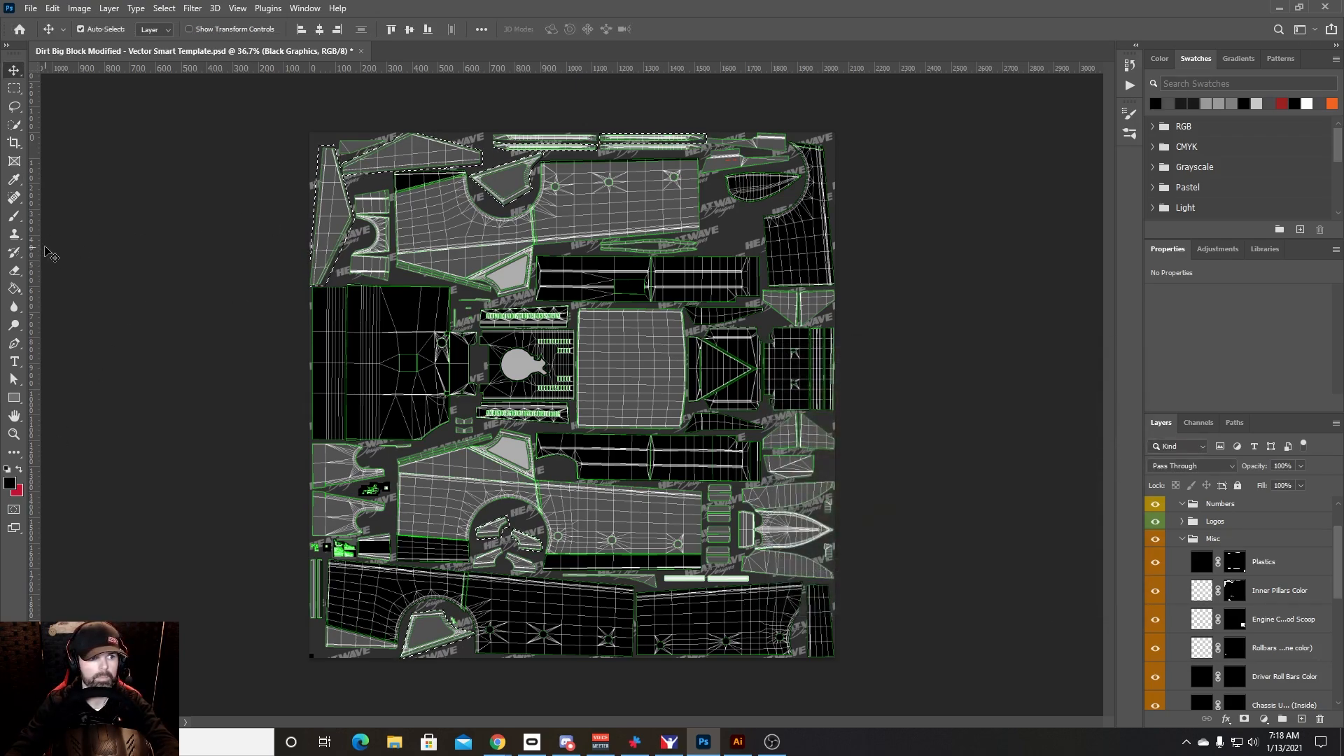
pyautogui.click(15, 290)
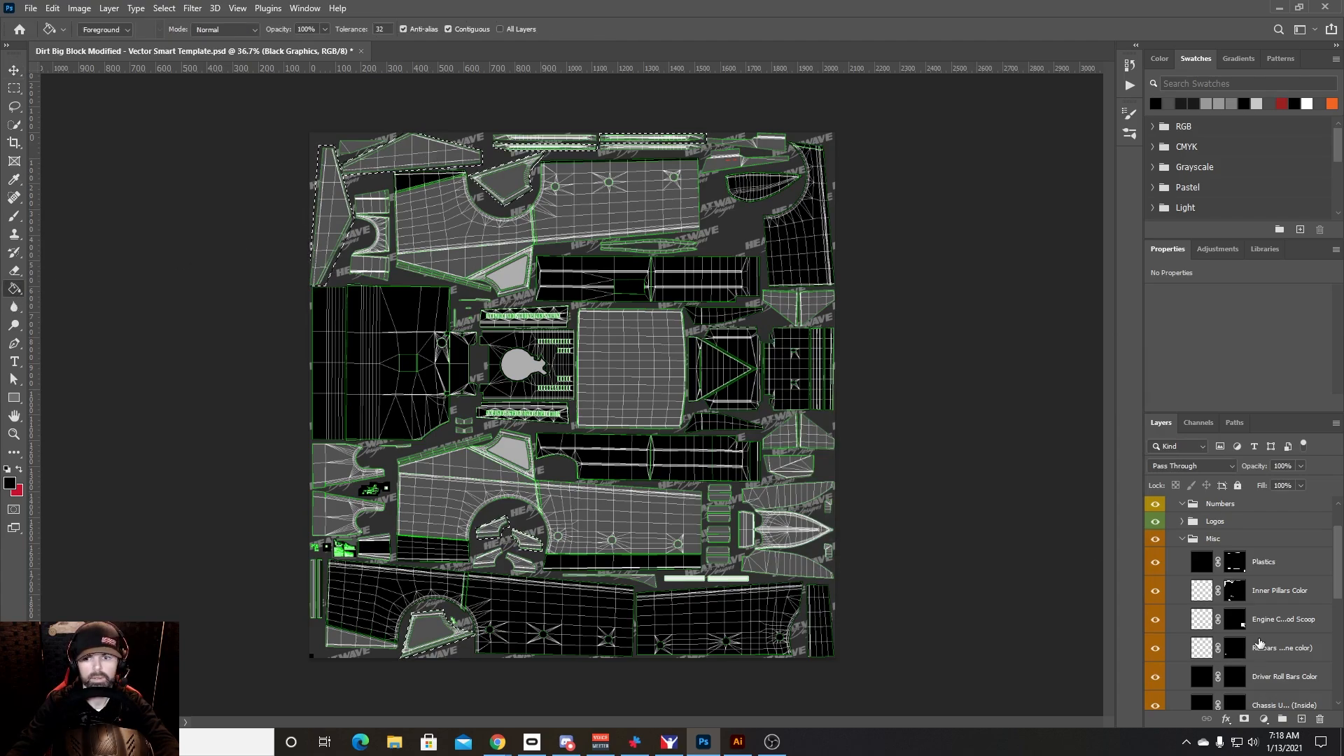
pyautogui.click(1197, 594)
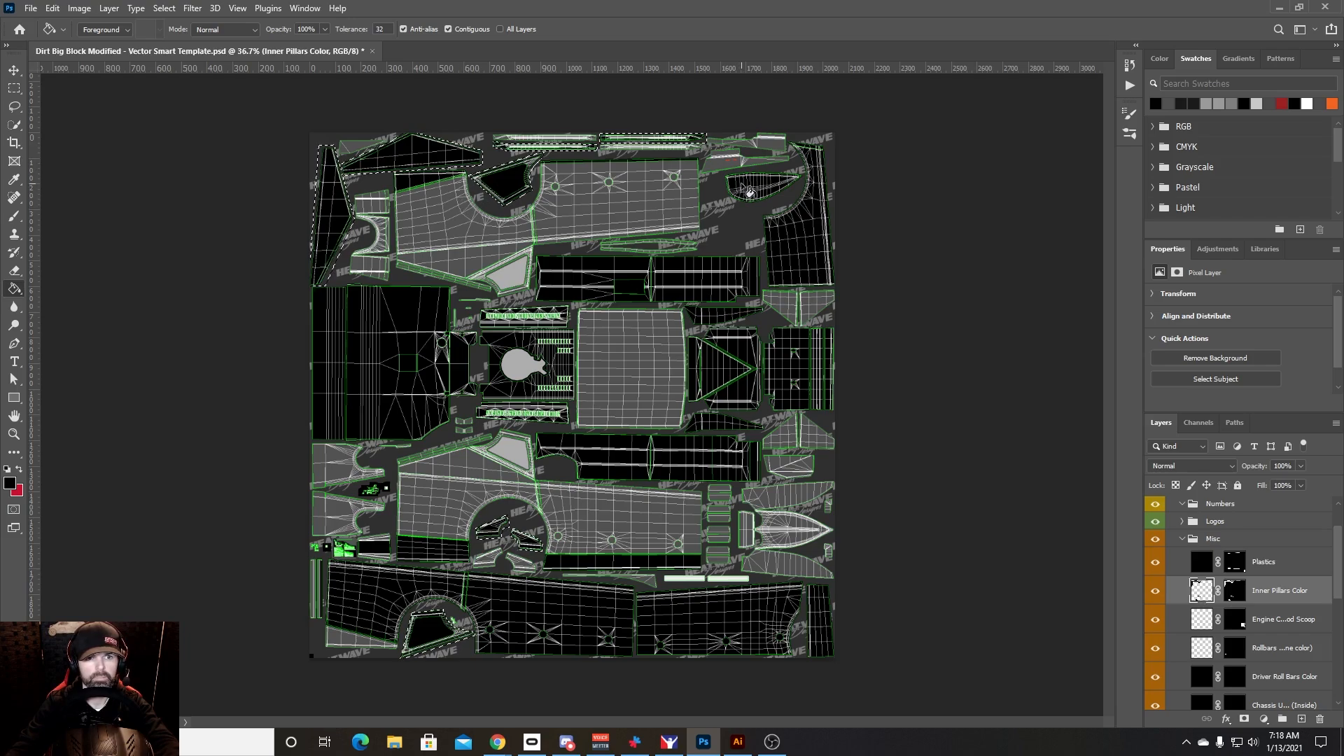
pyautogui.click(164, 9)
pyautogui.click(179, 36)
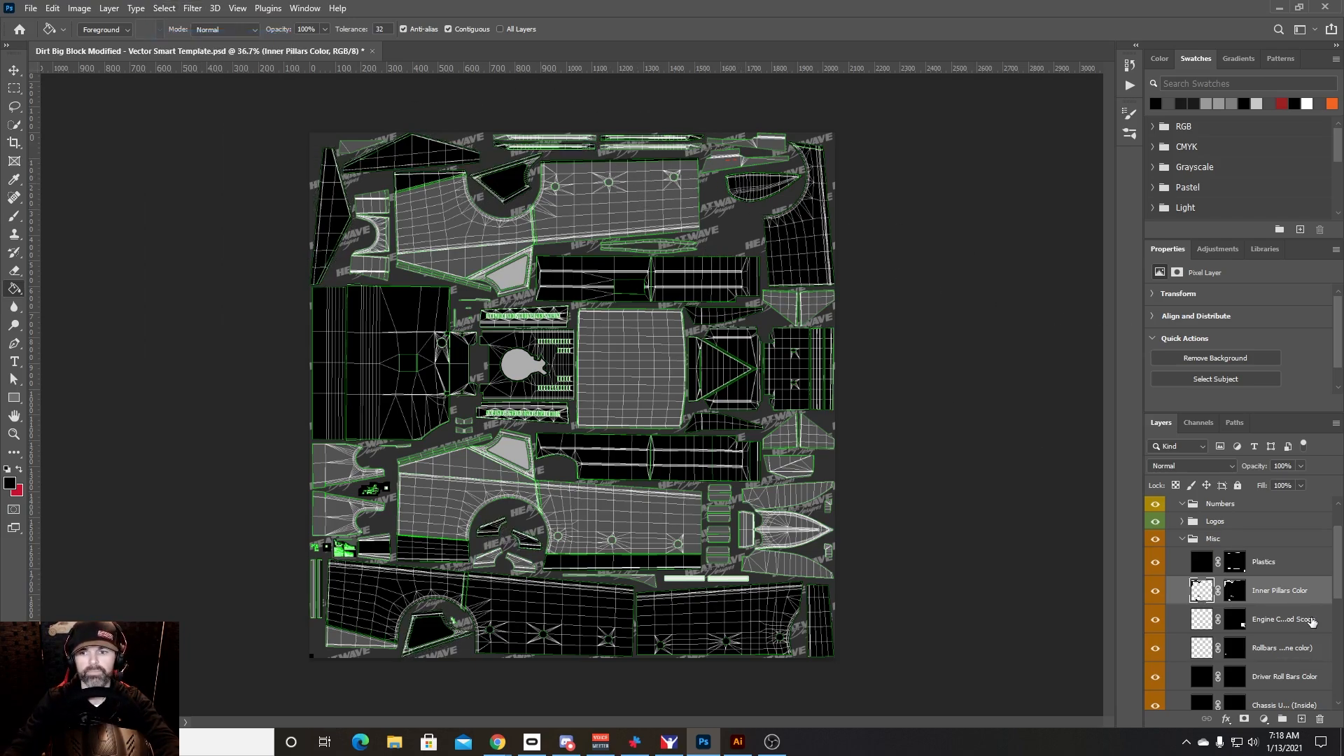
# Step: Load the Engine Cover - Hood Scoop mask as a selection and fill that layer with black
pyautogui.scroll(-1, 1245, 638)
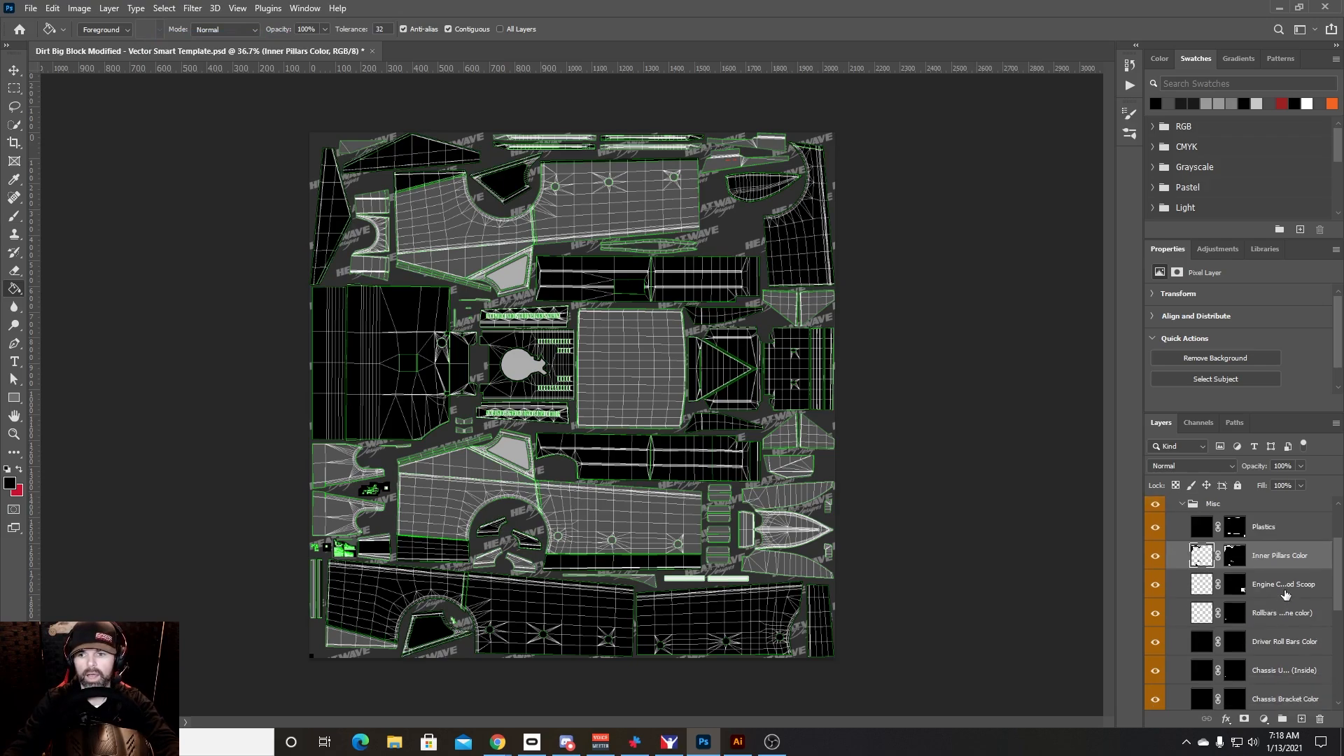
pyautogui.keyDown('ctrl'); pyautogui.click(1235, 590); pyautogui.keyUp('ctrl')
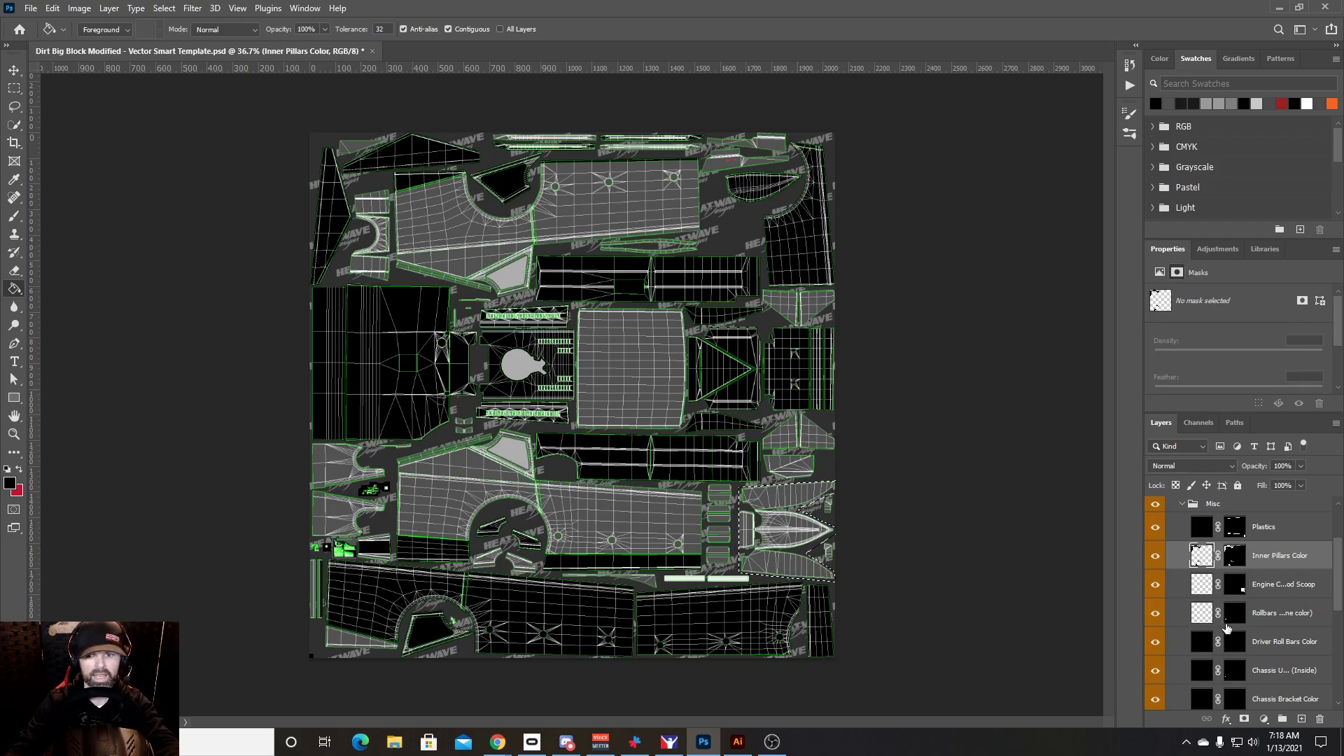
pyautogui.click(1202, 586)
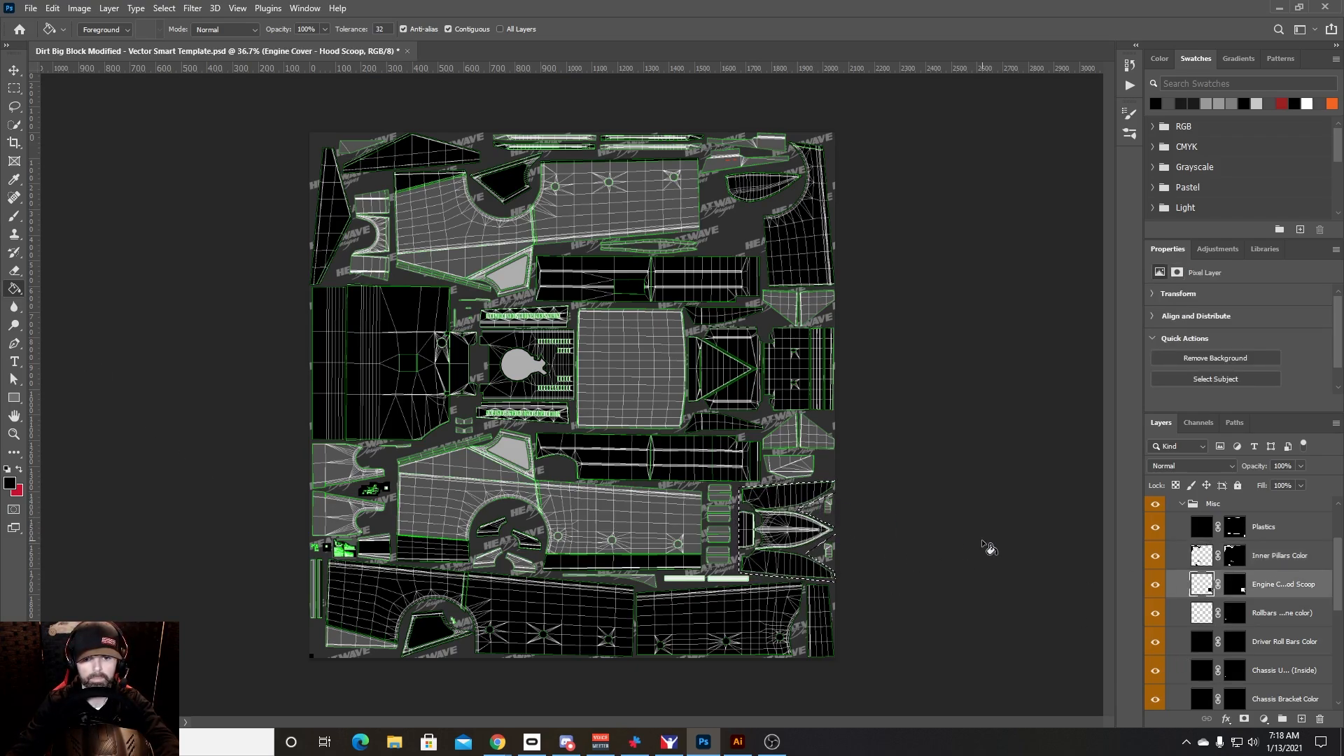
pyautogui.click(164, 9)
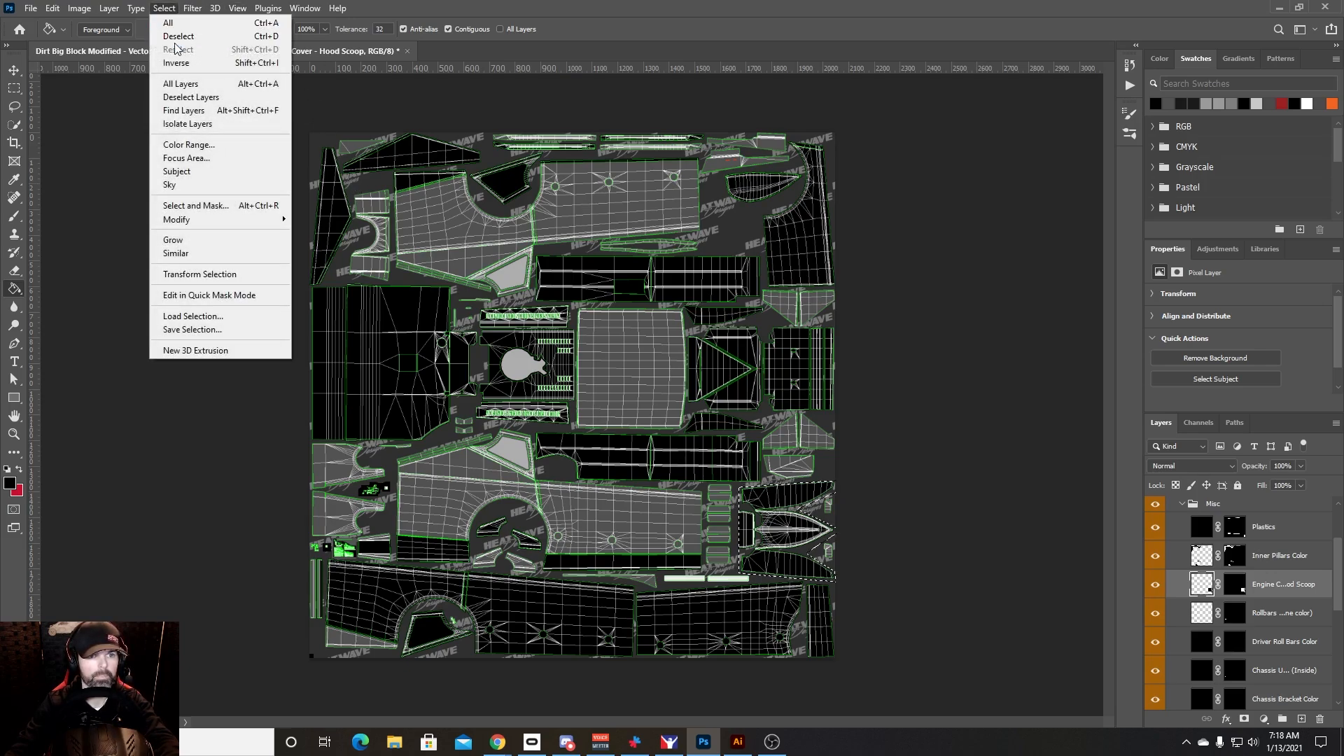
pyautogui.click(157, 7)
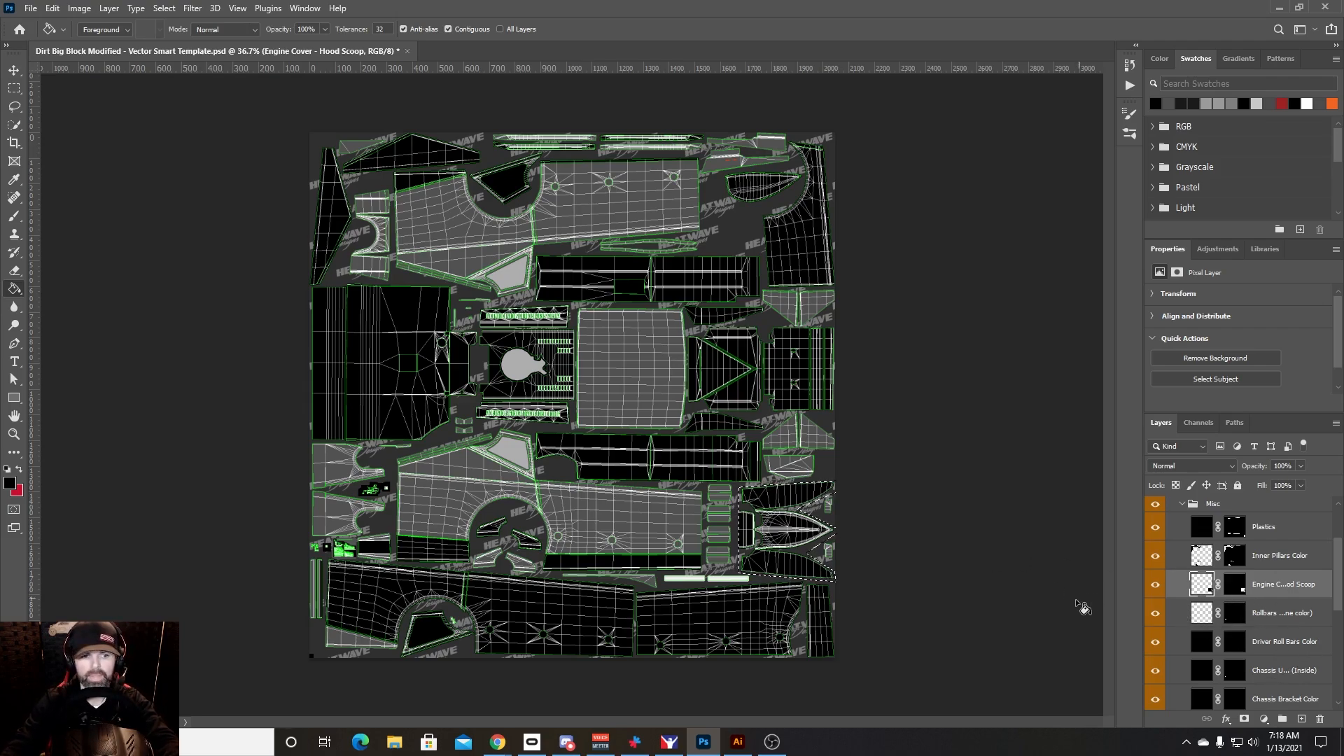
# Step: Fill the Rollbars Master (all one color) layer with black within its mask selection, and clear the selection
pyautogui.doubleClick(1274, 619)
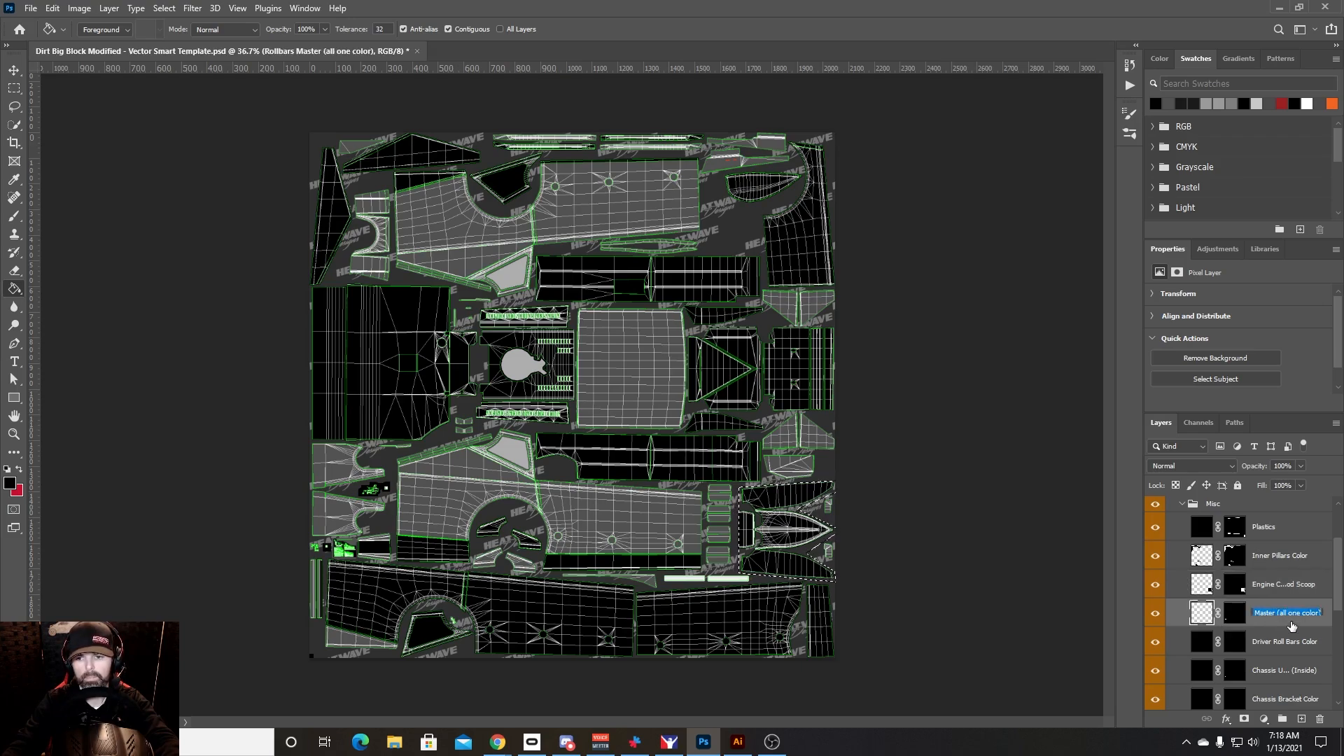
pyautogui.click(1288, 622)
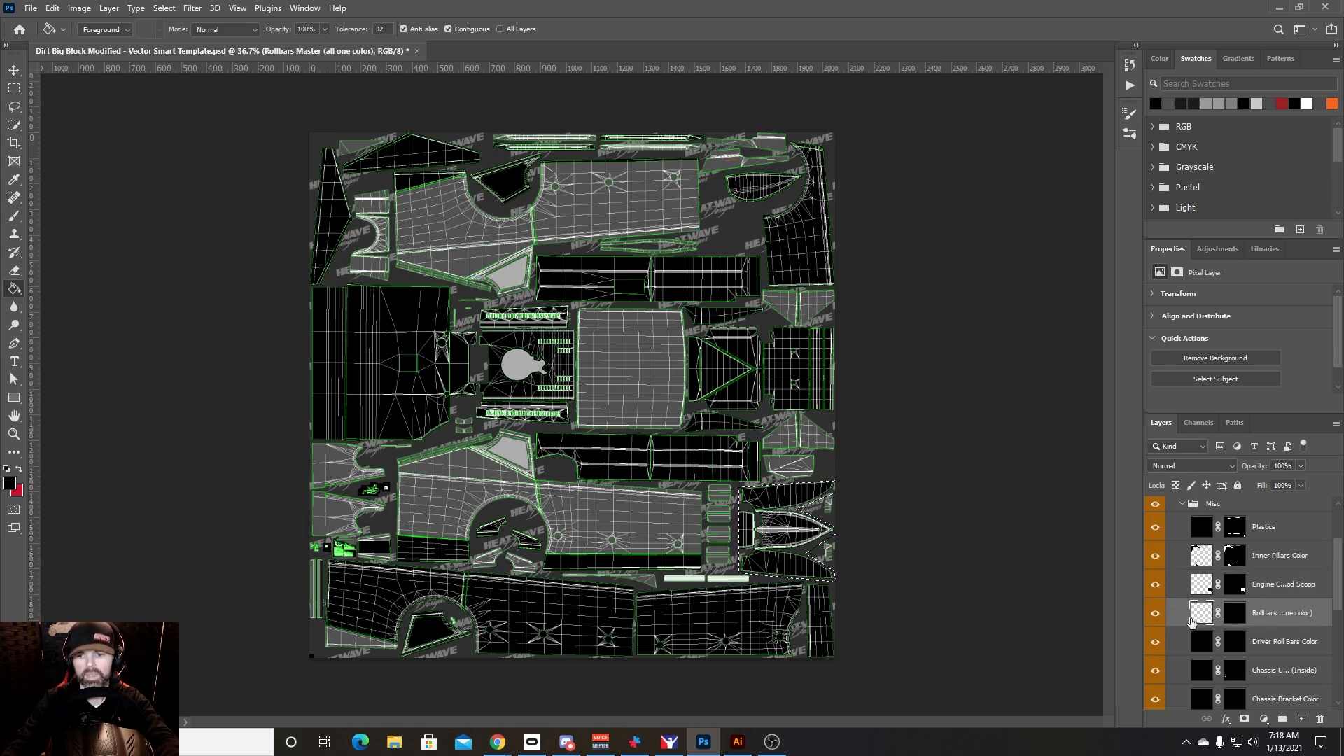
pyautogui.click(1240, 617)
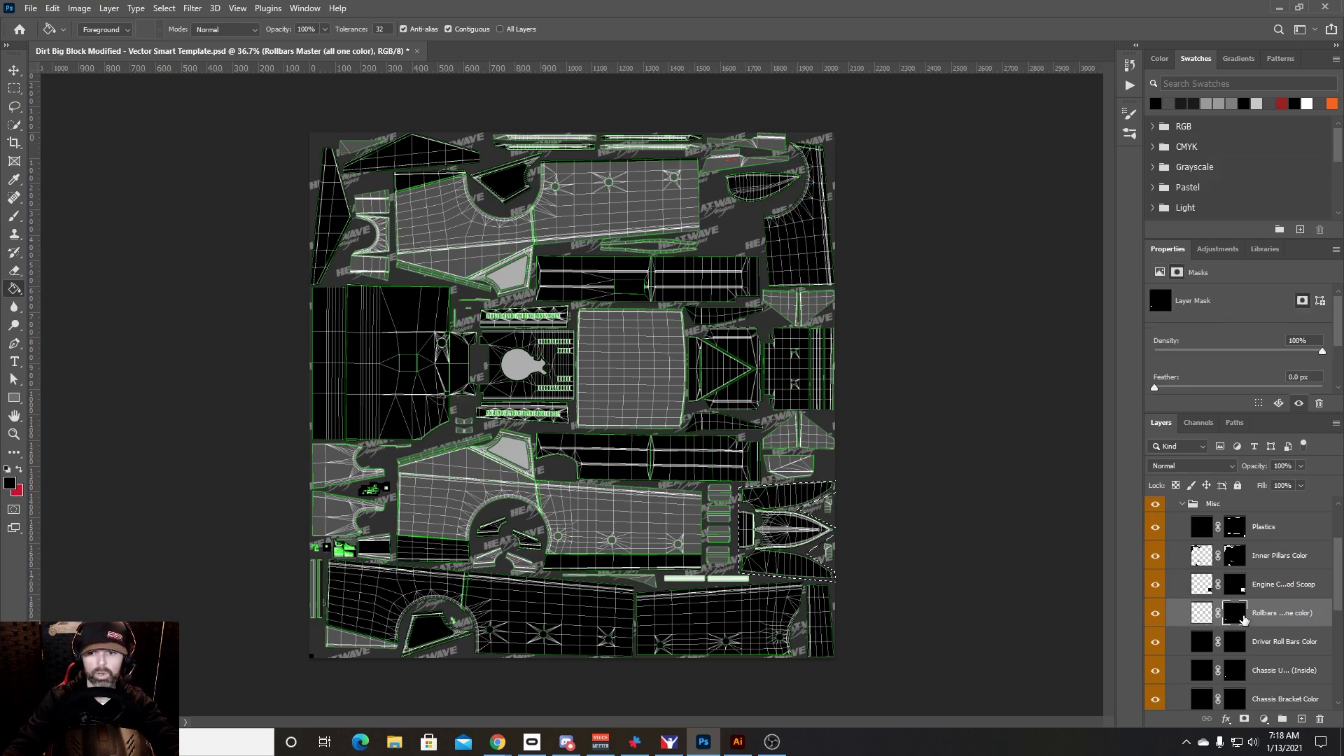
pyautogui.hotkey('ctrl', 'd')
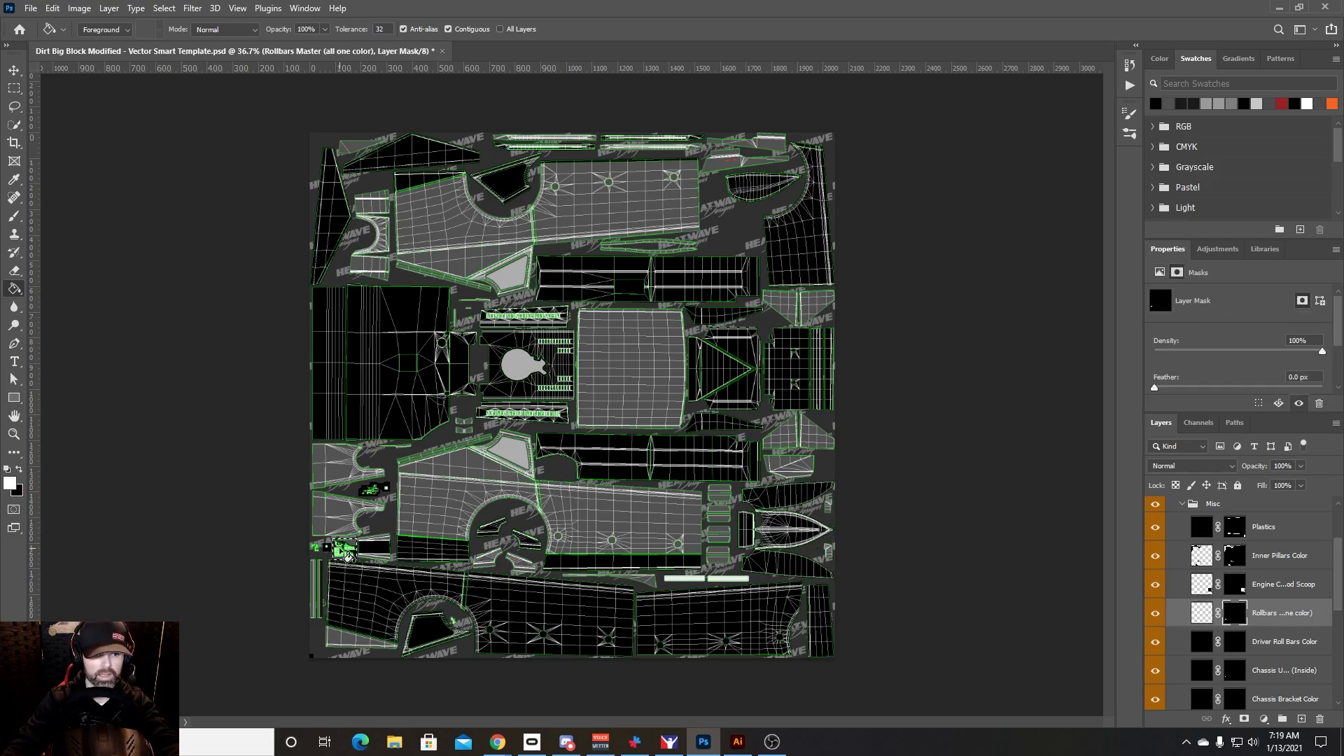
pyautogui.click(1205, 614)
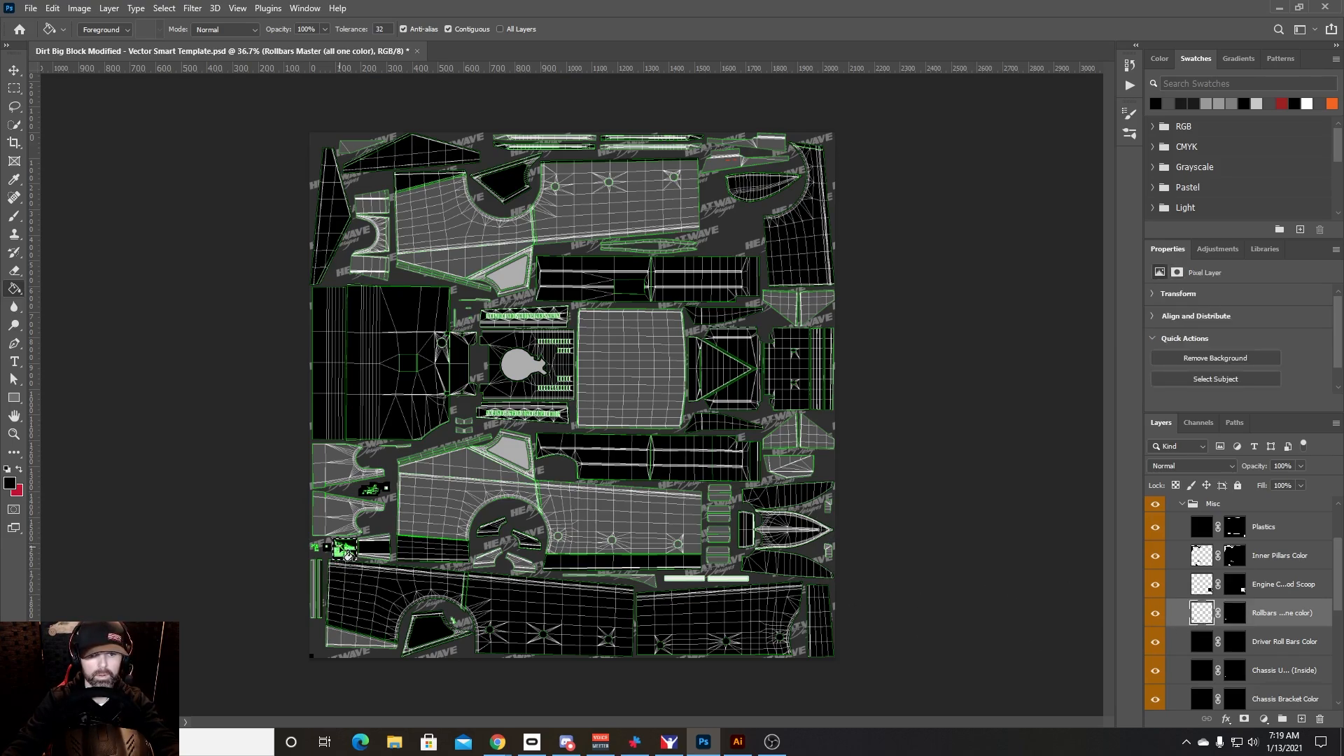
pyautogui.hotkey('ctrl', 'd')
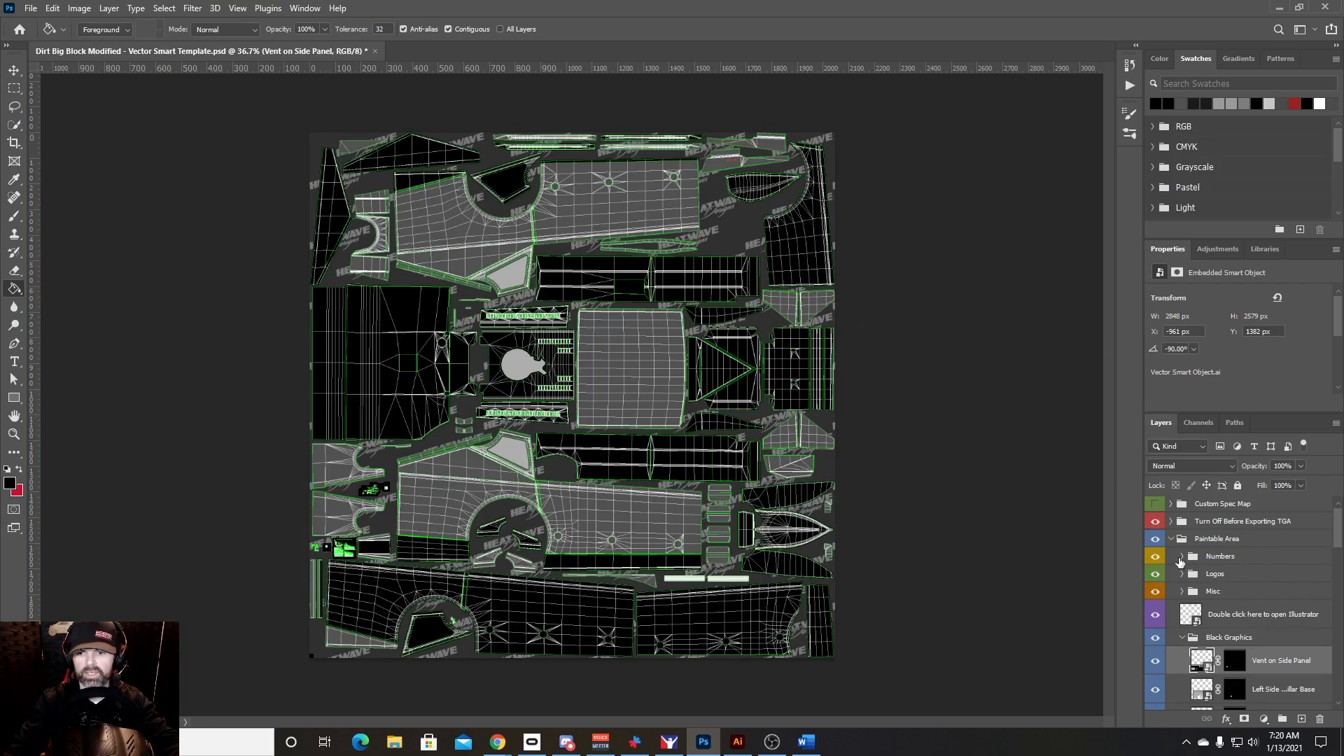
# Step: Expand the Misc group and review its Rollbars Master, Engine Cover - Hood Scoop and Inner Pillars Color layers
pyautogui.click(1182, 592)
pyautogui.scroll(-1, 1291, 639)
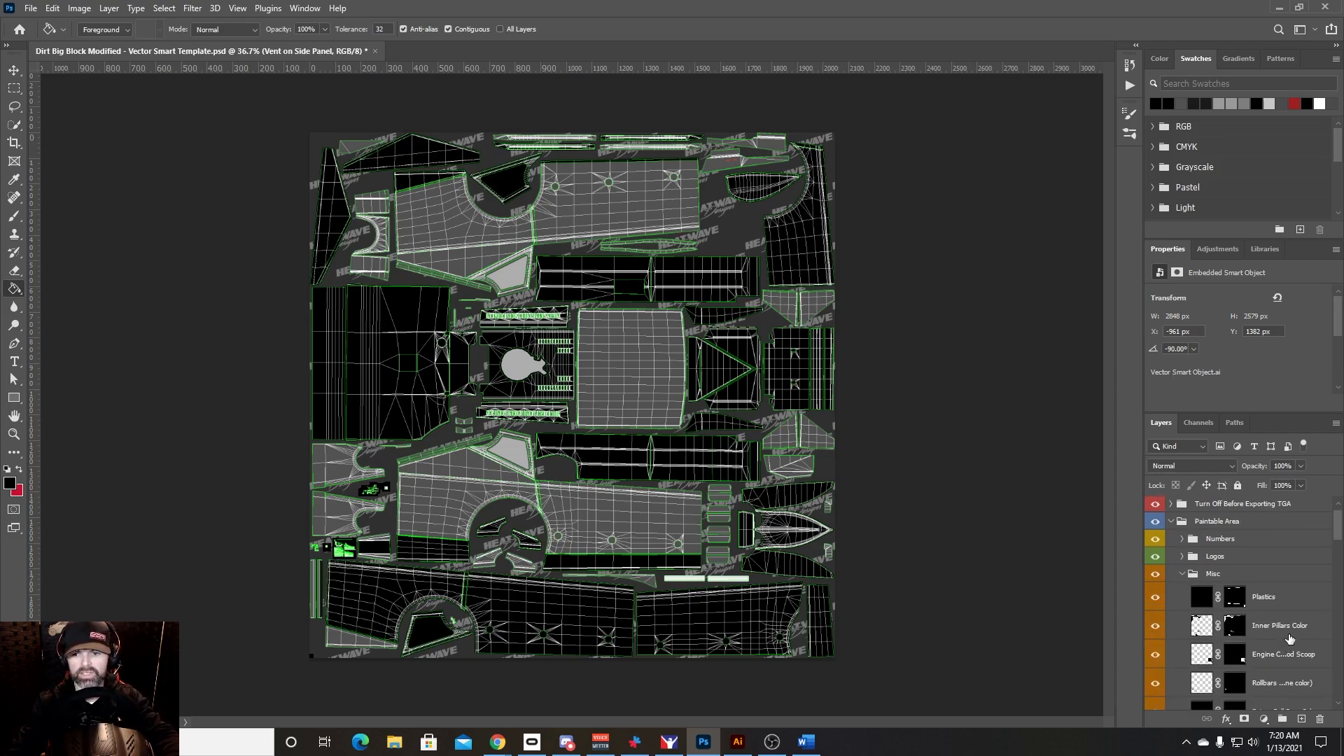
pyautogui.scroll(-3, 1216, 634)
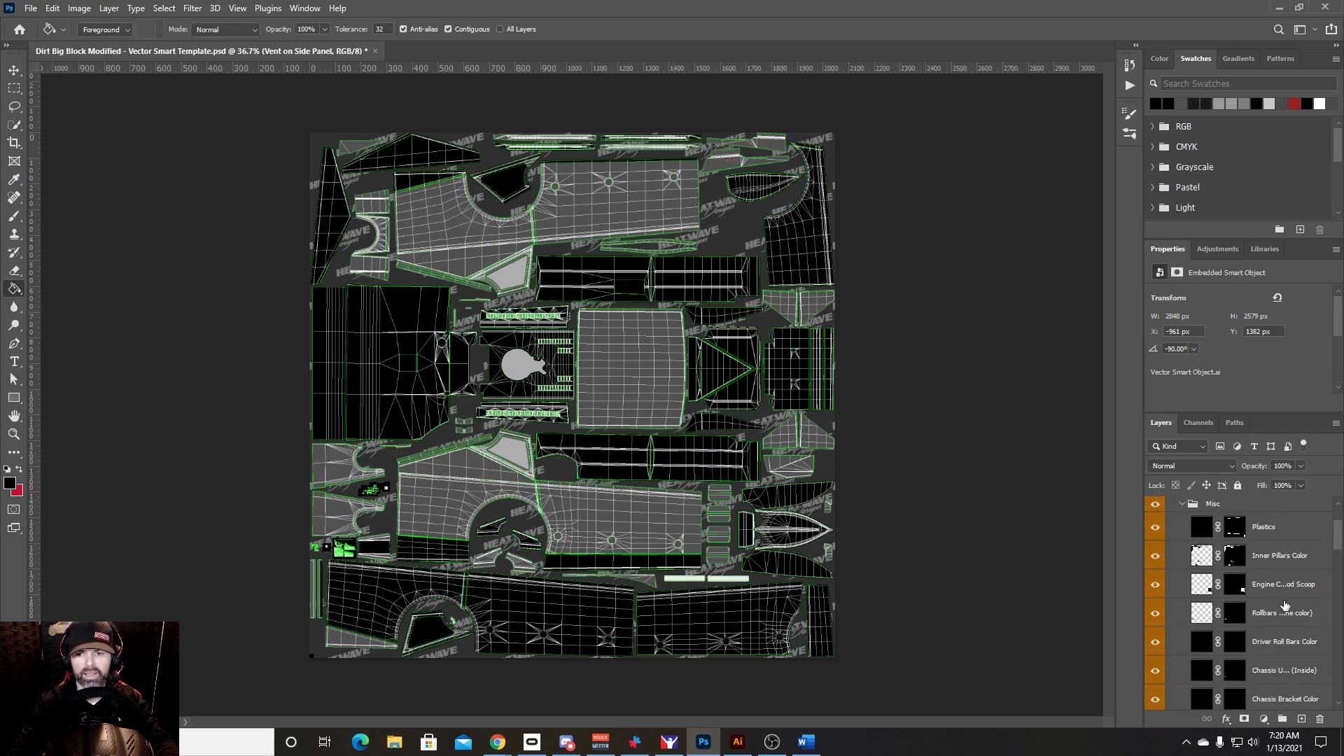
pyautogui.scroll(-1, 1304, 635)
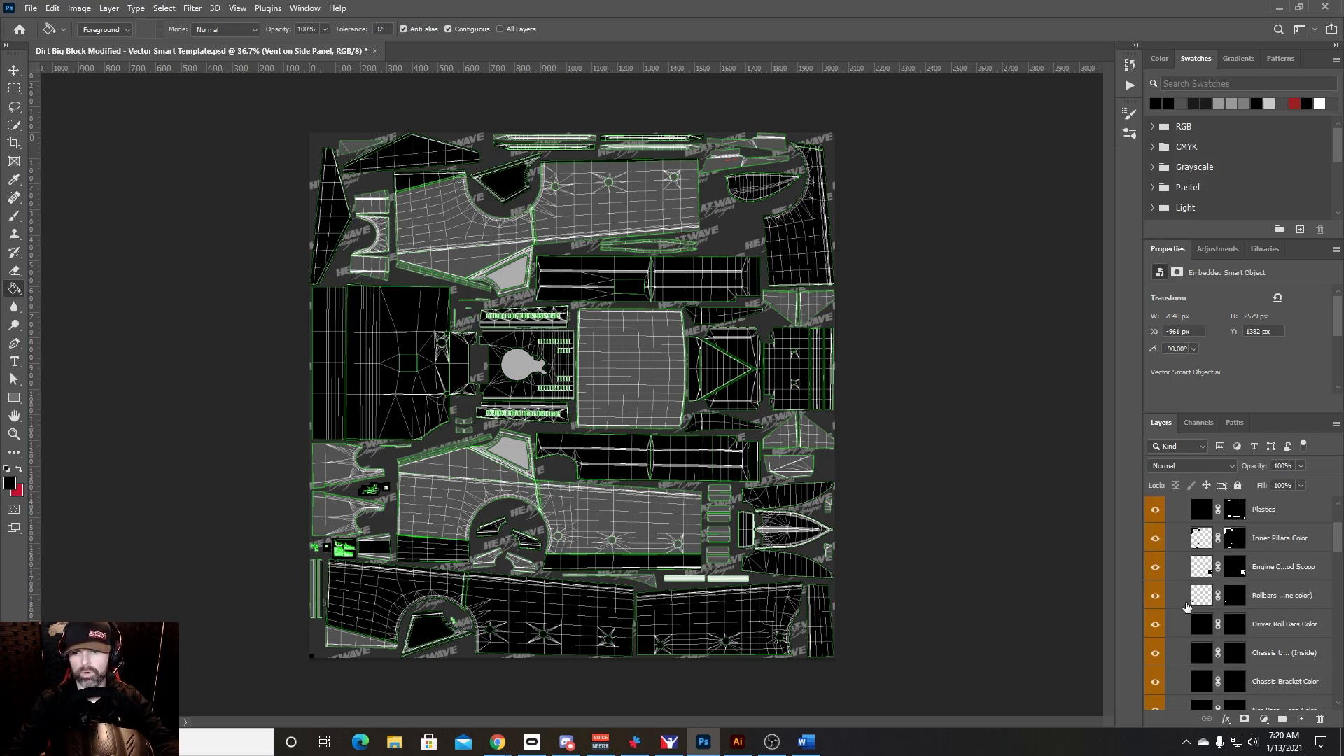
pyautogui.click(1267, 602)
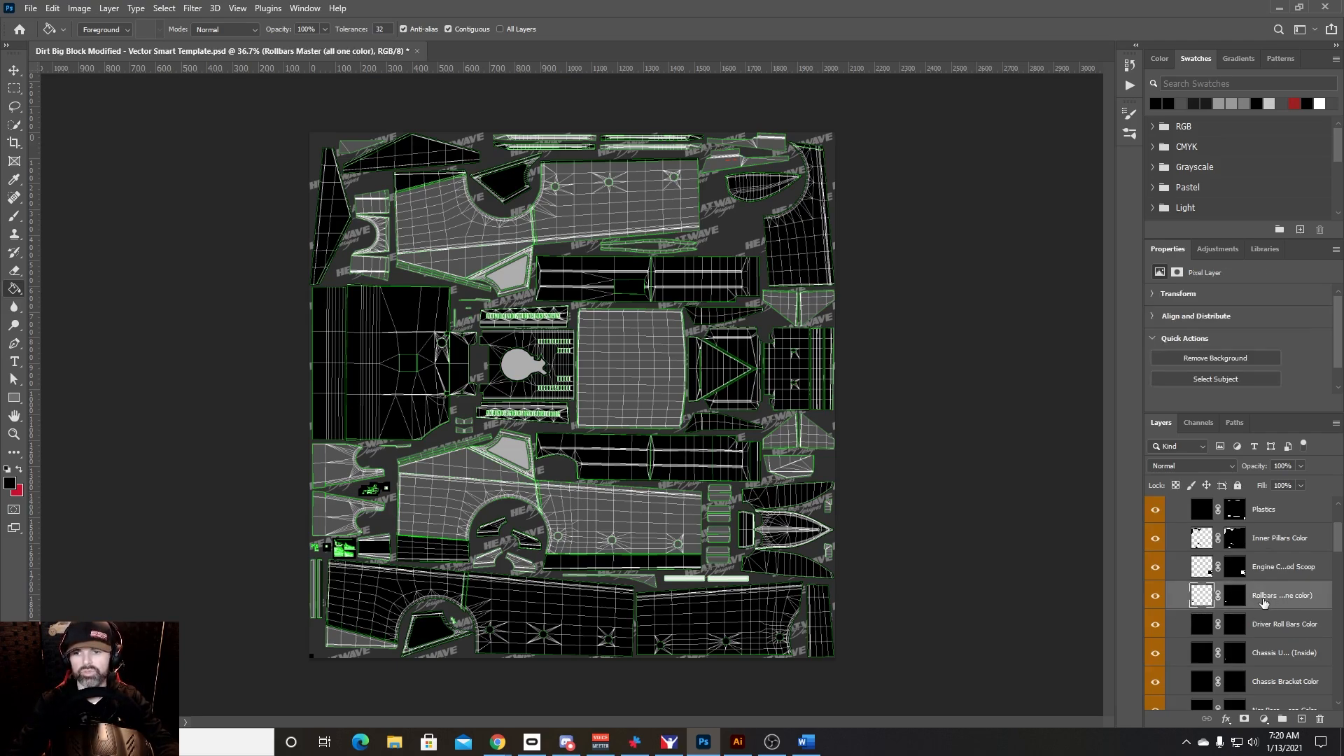
pyautogui.click(1208, 573)
pyautogui.scroll(1, 1257, 572)
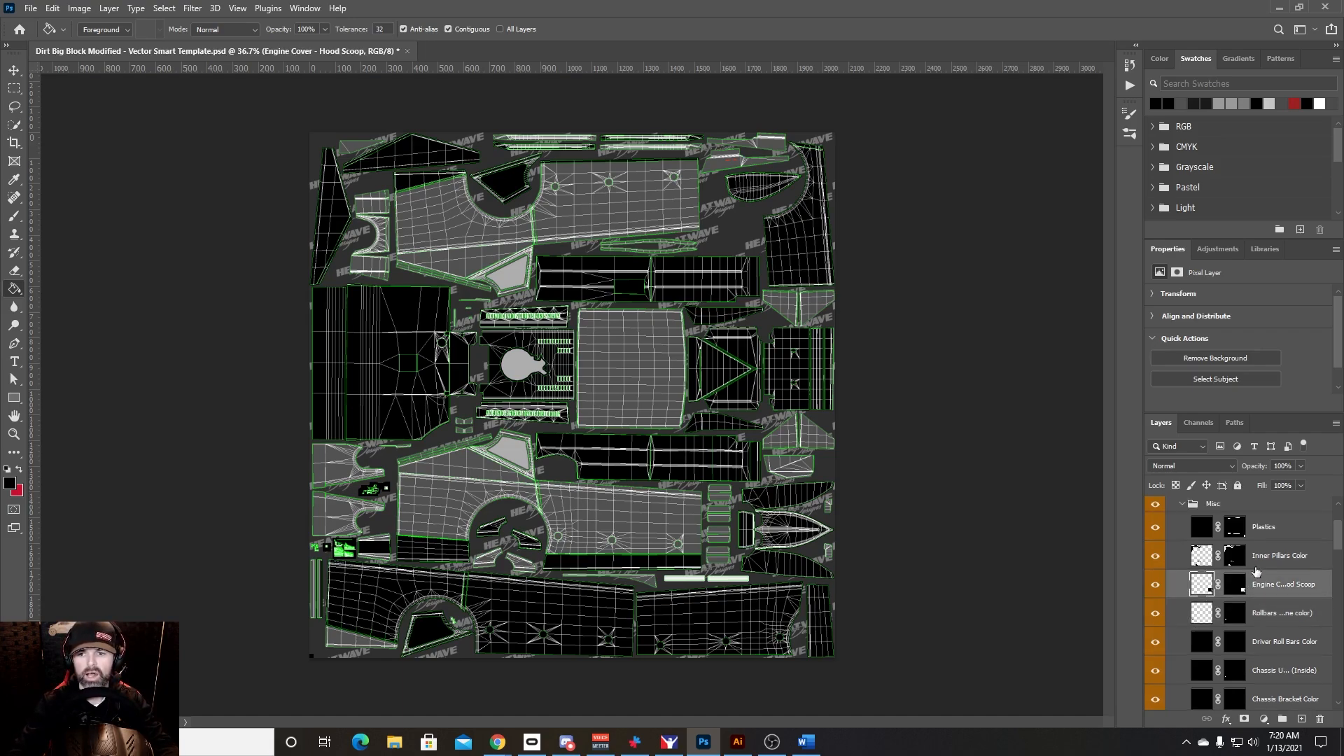
pyautogui.scroll(1, 1264, 581)
pyautogui.click(1295, 583)
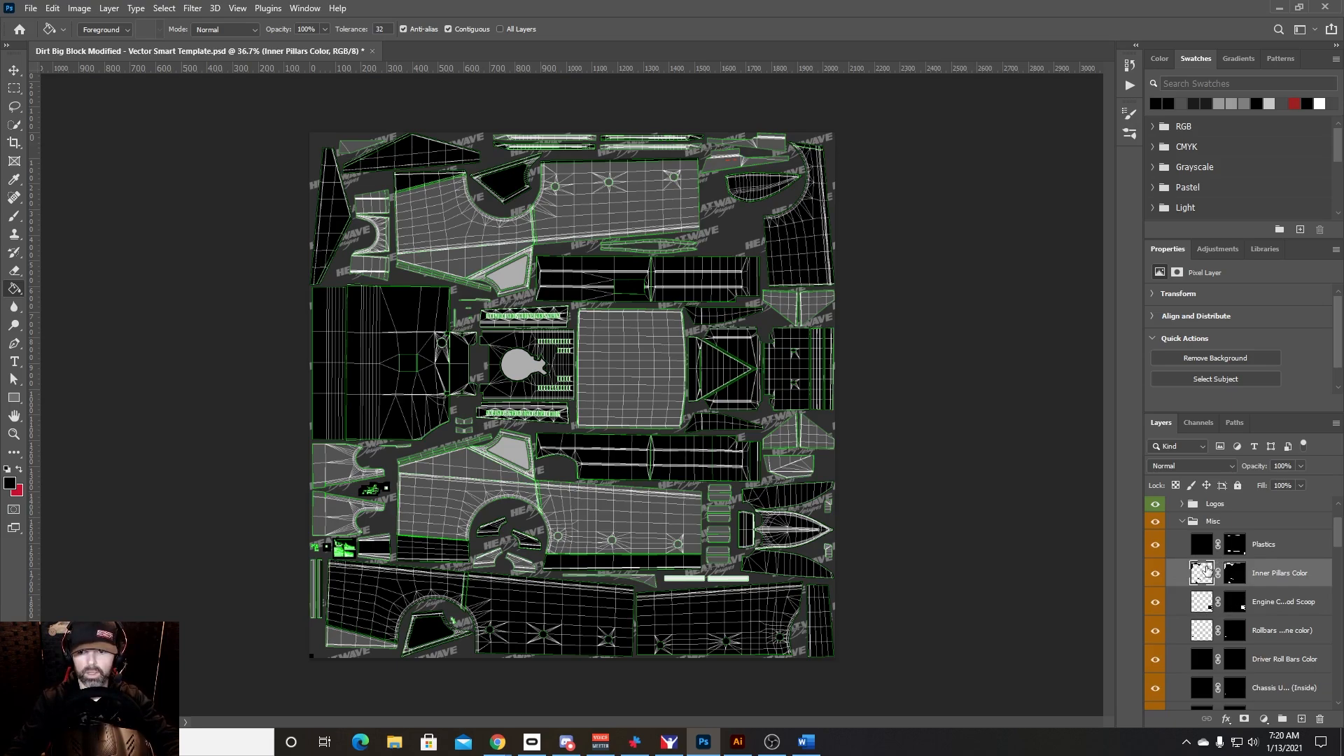
# Step: Duplicate the four Misc layers from Plastics through Rollbars Master and convert the copies into one smart object
pyautogui.click(1201, 552)
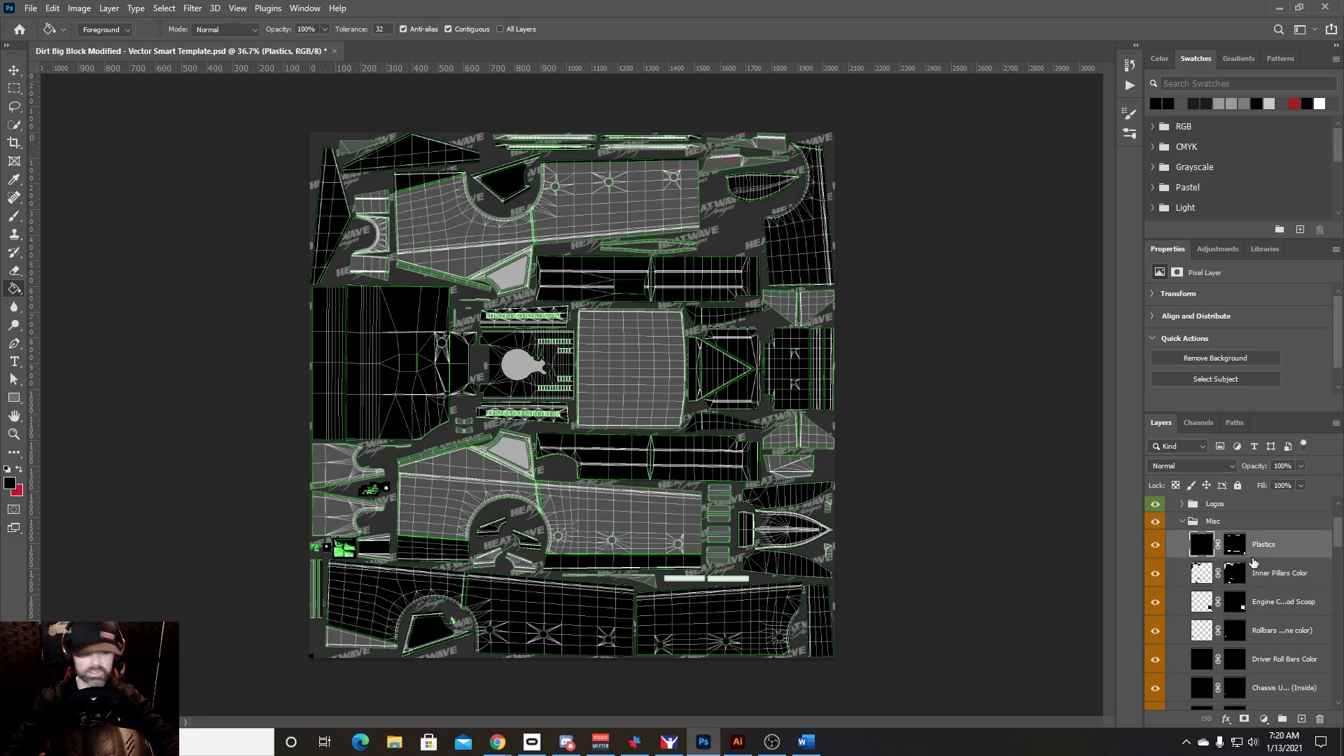
pyautogui.keyDown('shift'); pyautogui.click(1205, 633); pyautogui.keyUp('shift')
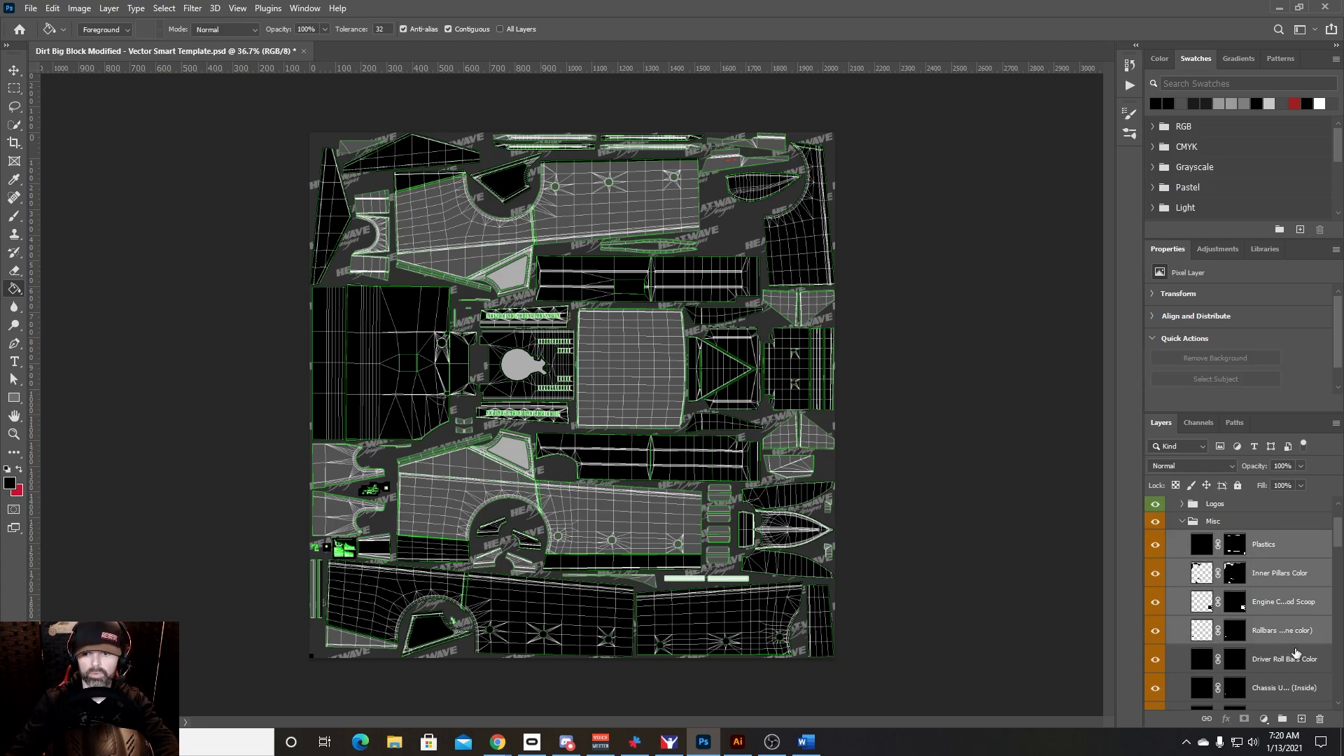
pyautogui.moveTo(1273, 634); pyautogui.dragTo(1300, 719)
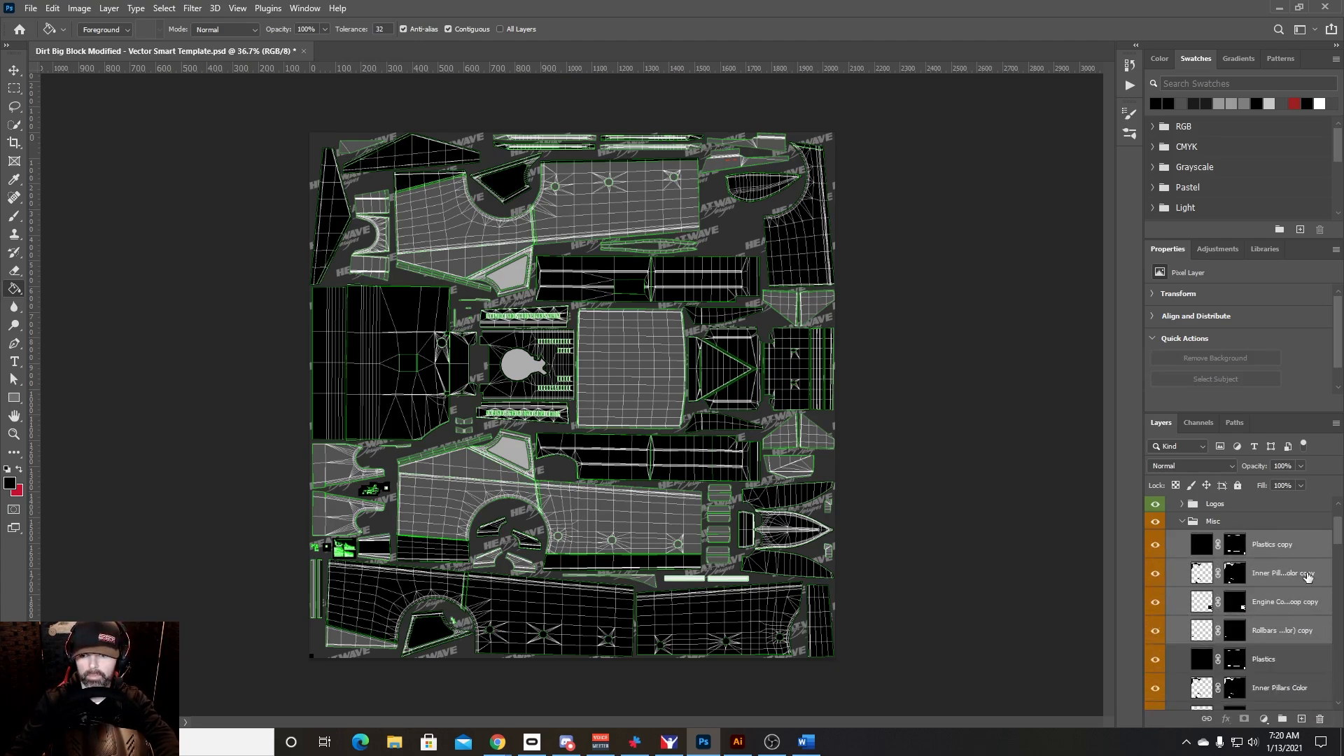
pyautogui.rightClick(1205, 632)
pyautogui.rightClick(1284, 633)
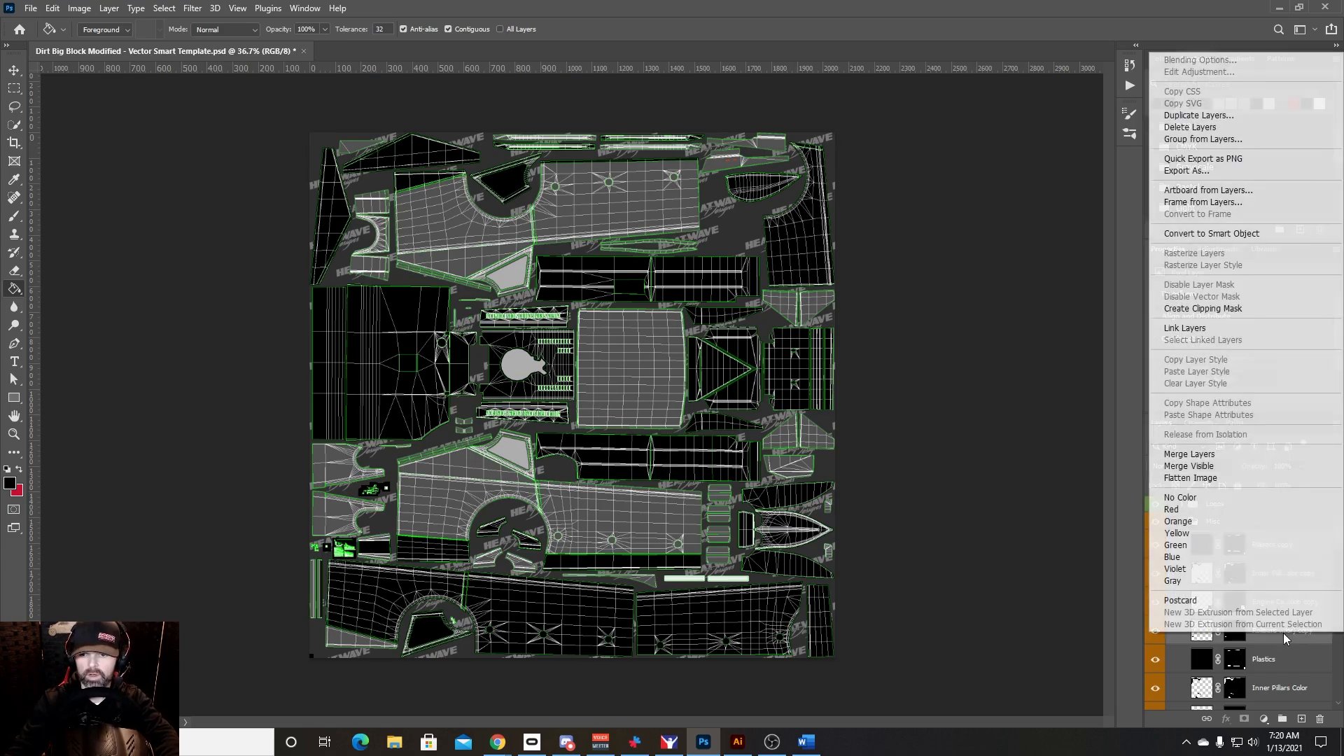
pyautogui.click(1219, 234)
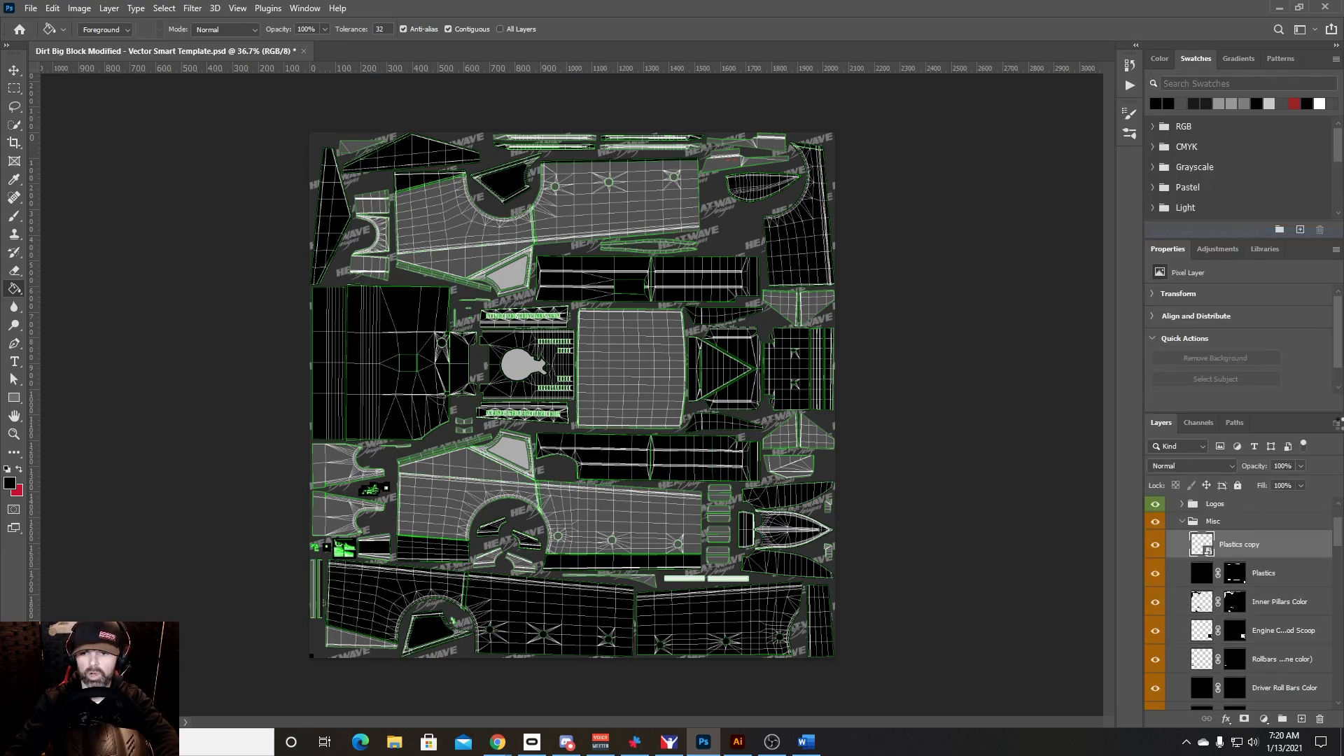
# Step: Move the Plastics copy smart object to the top of the Black Graphics group, and collapse the Black Graphics and Misc groups
pyautogui.moveTo(1204, 546)
pyautogui.mouseDown()
pyautogui.moveTo(1207, 753)
pyautogui.moveTo(1203, 538)
pyautogui.mouseUp()
pyautogui.scroll(1, 1221, 547)
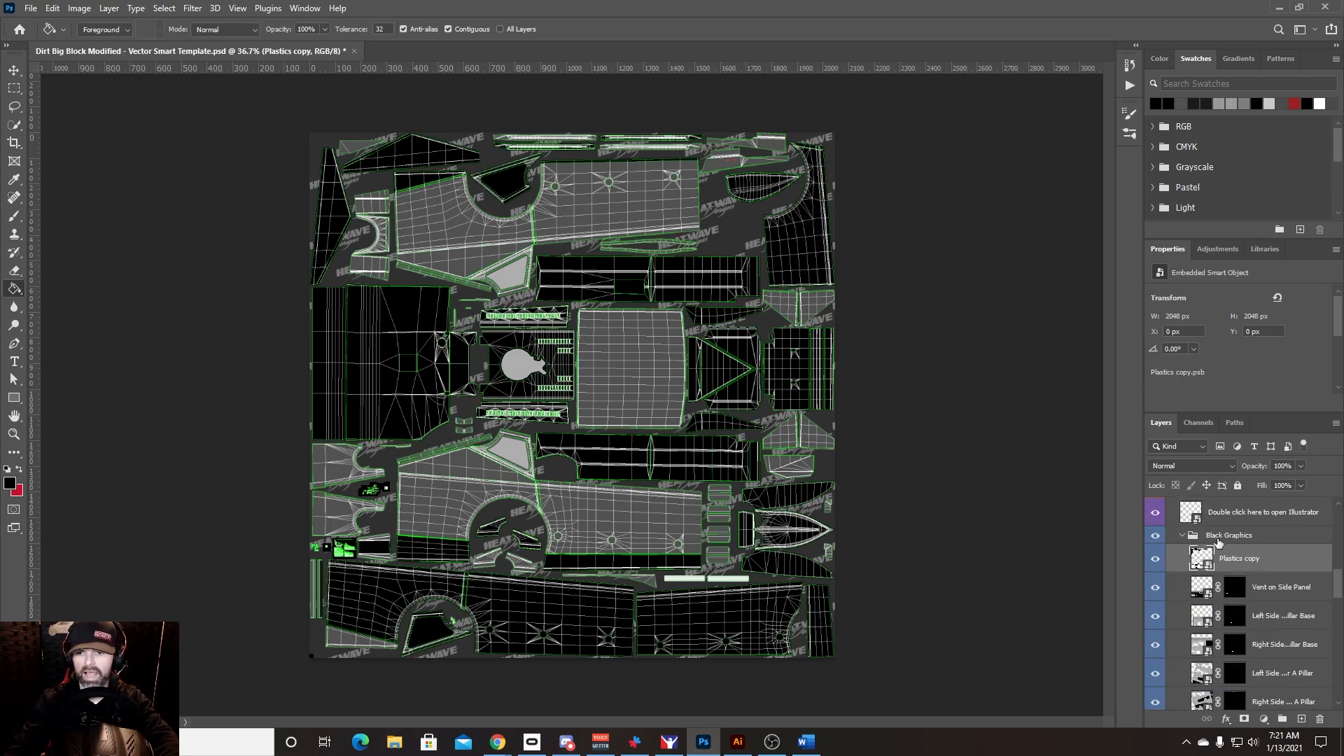
pyautogui.click(1182, 541)
pyautogui.scroll(5, 1252, 674)
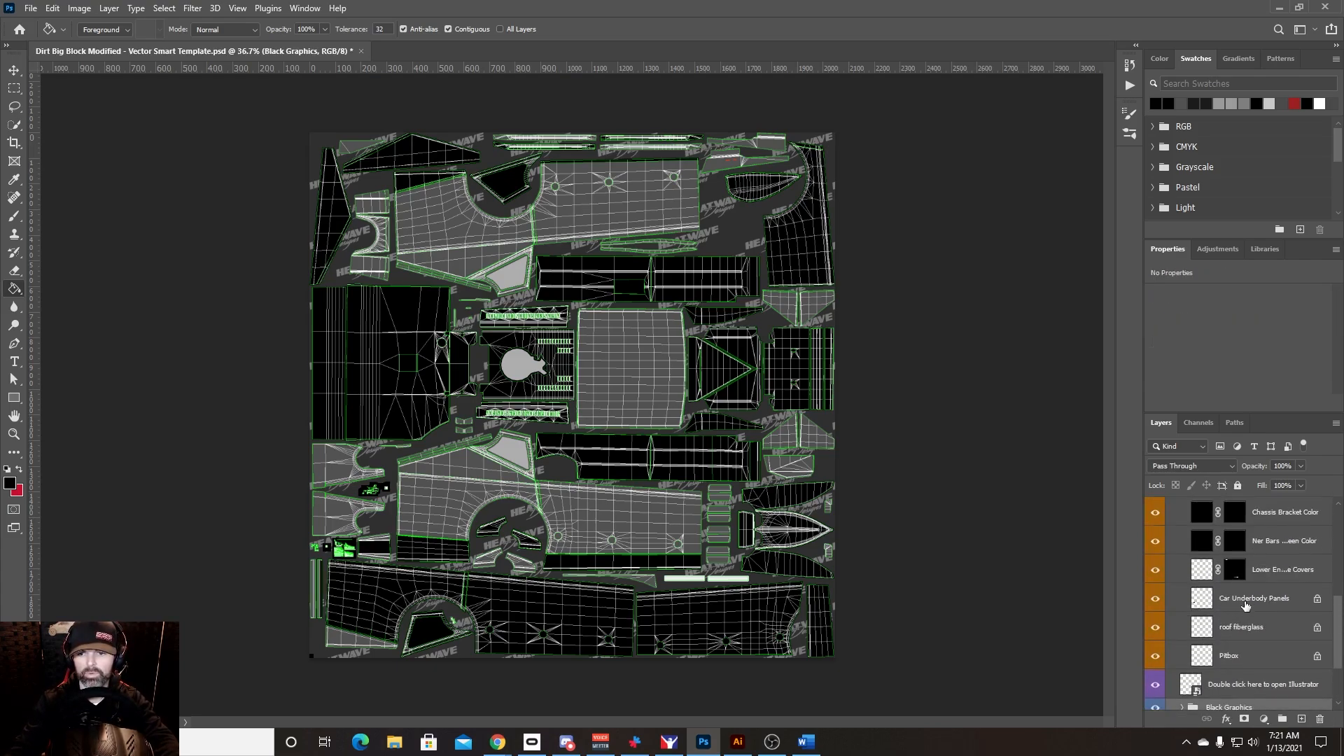
pyautogui.scroll(5, 1251, 674)
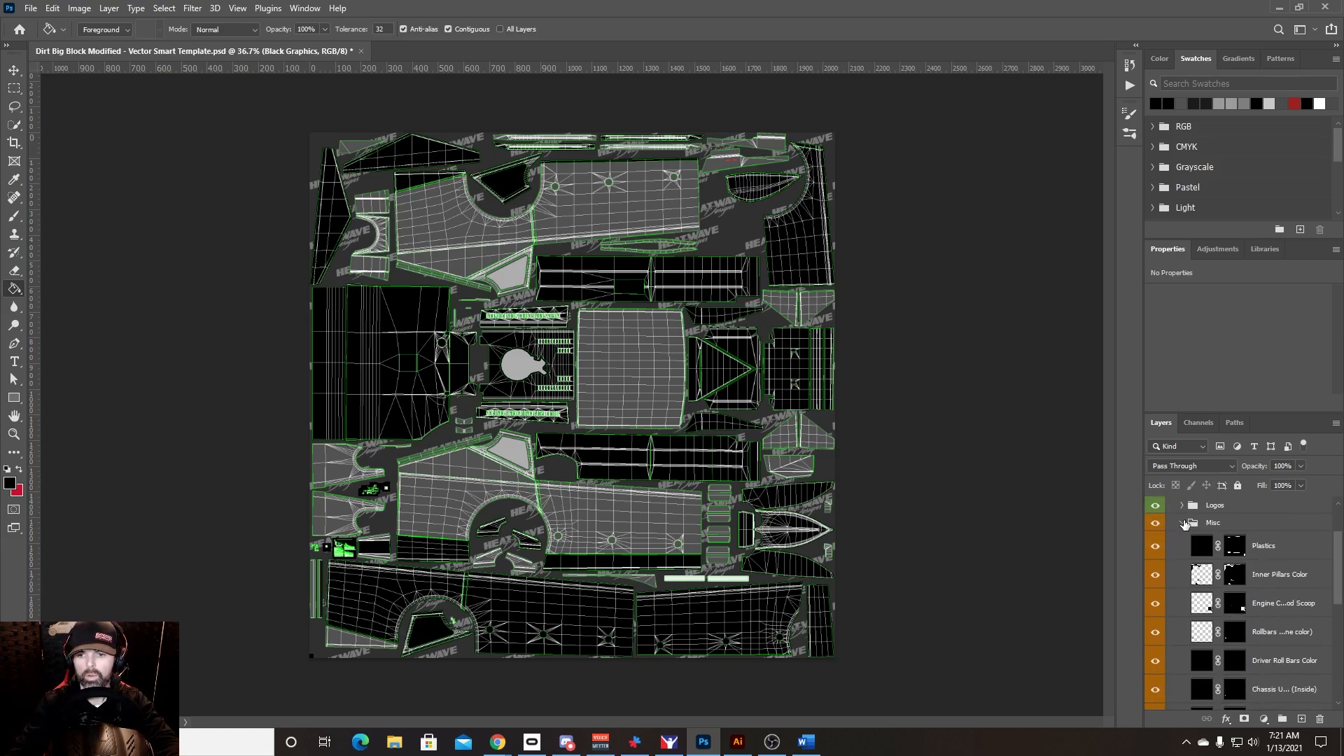
pyautogui.click(1183, 523)
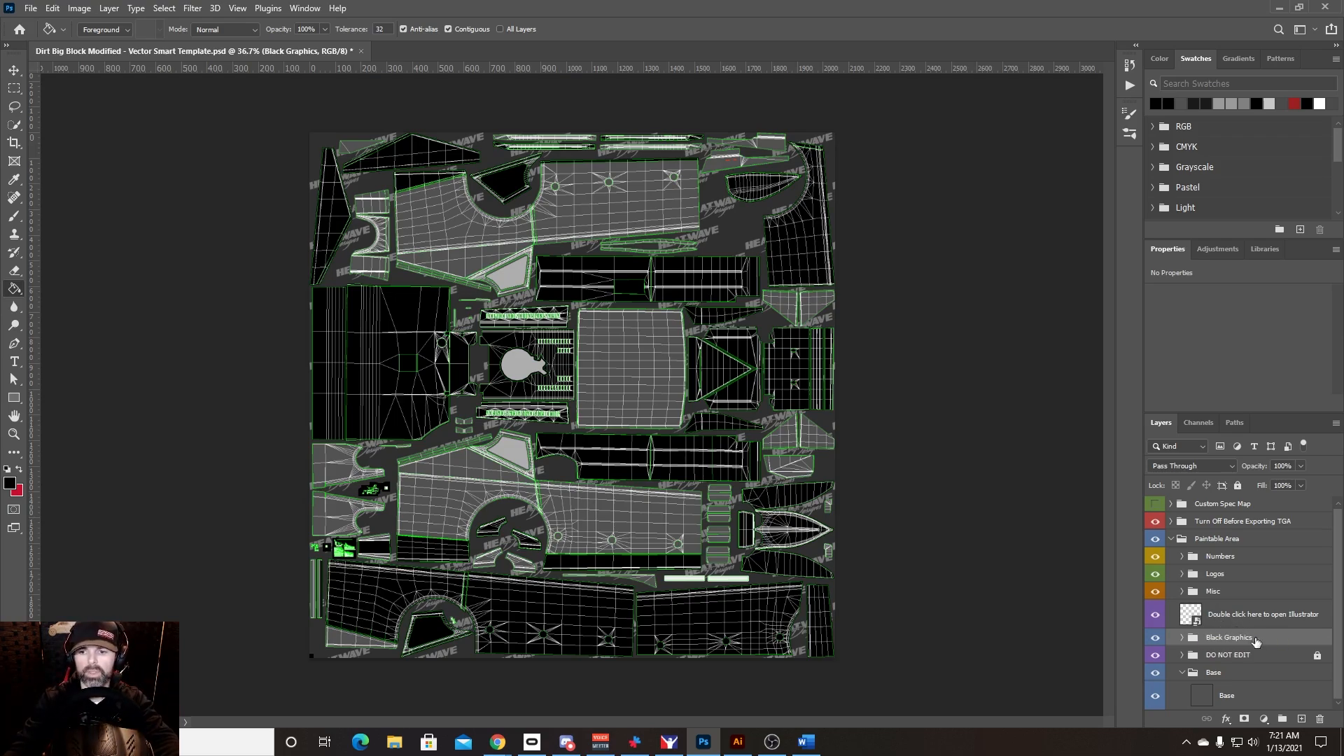
# Step: Expand the Logos group, show the Car_Decal layer and select it
pyautogui.click(1181, 575)
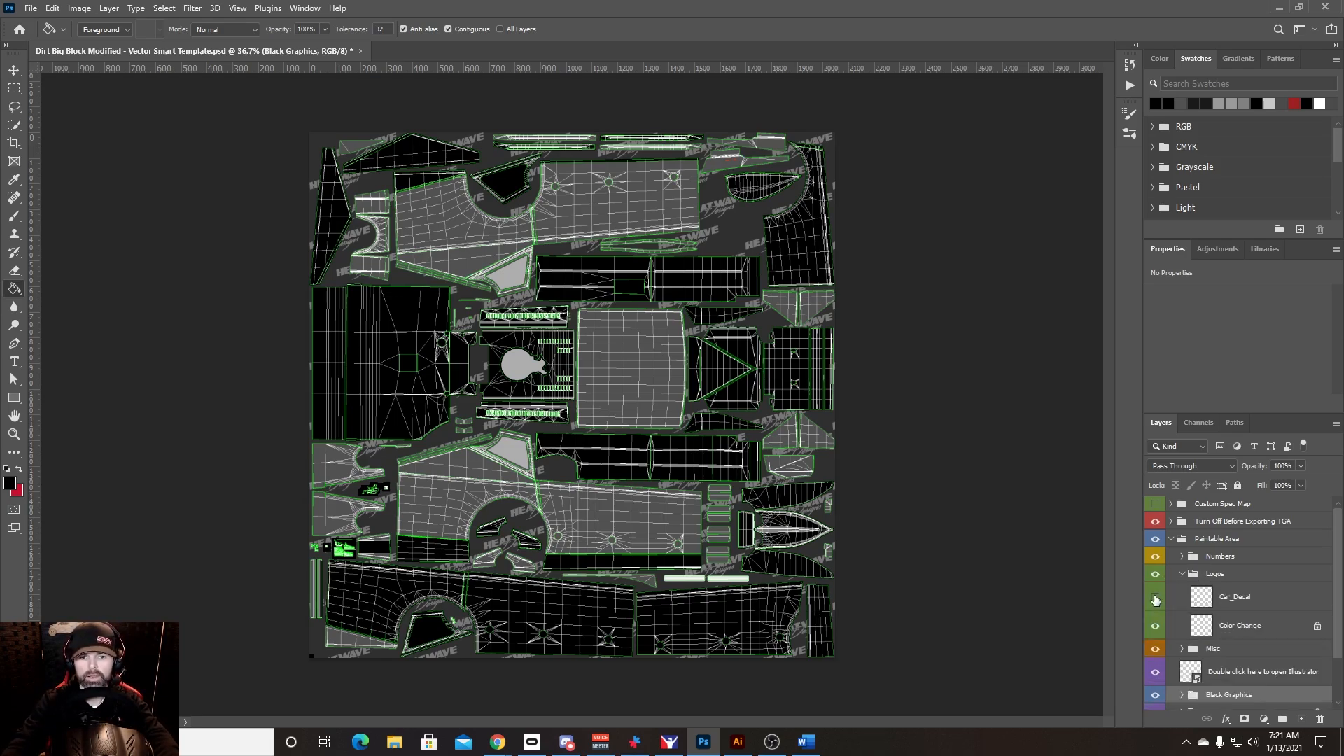
pyautogui.click(1155, 599)
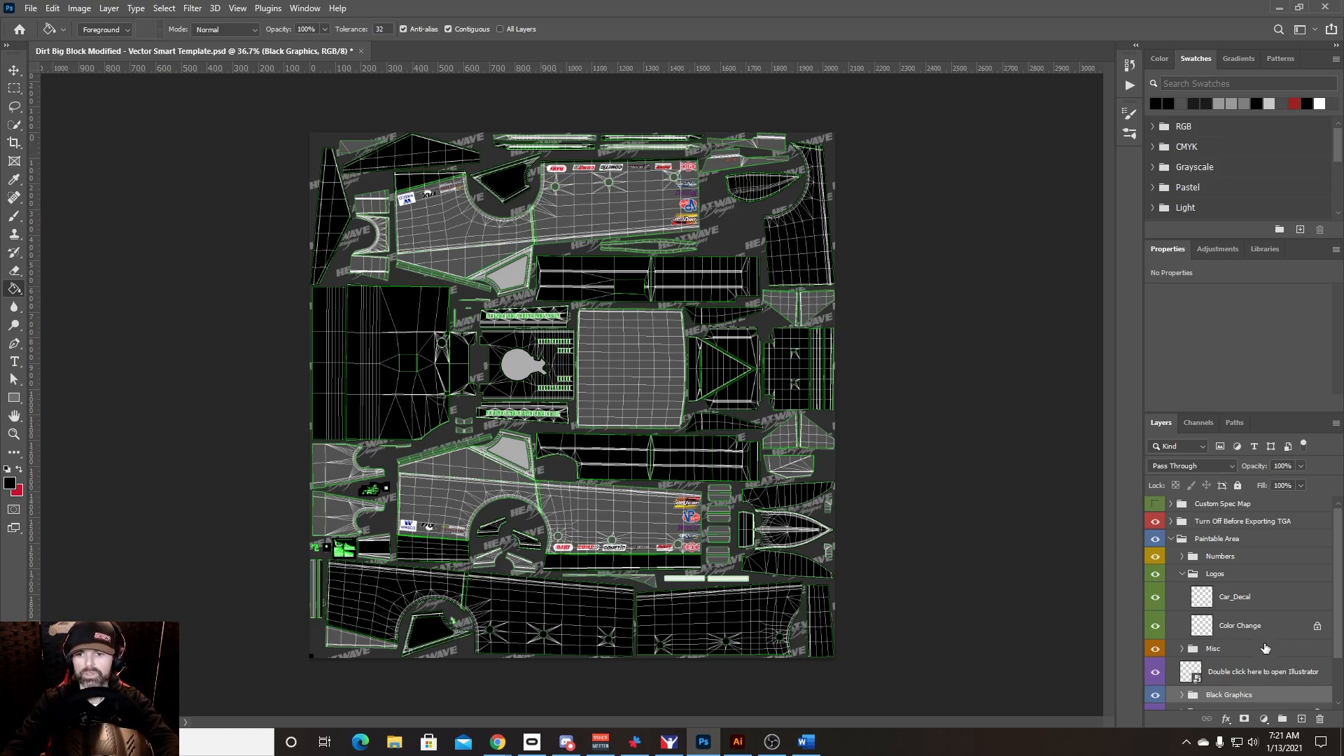
pyautogui.click(1255, 604)
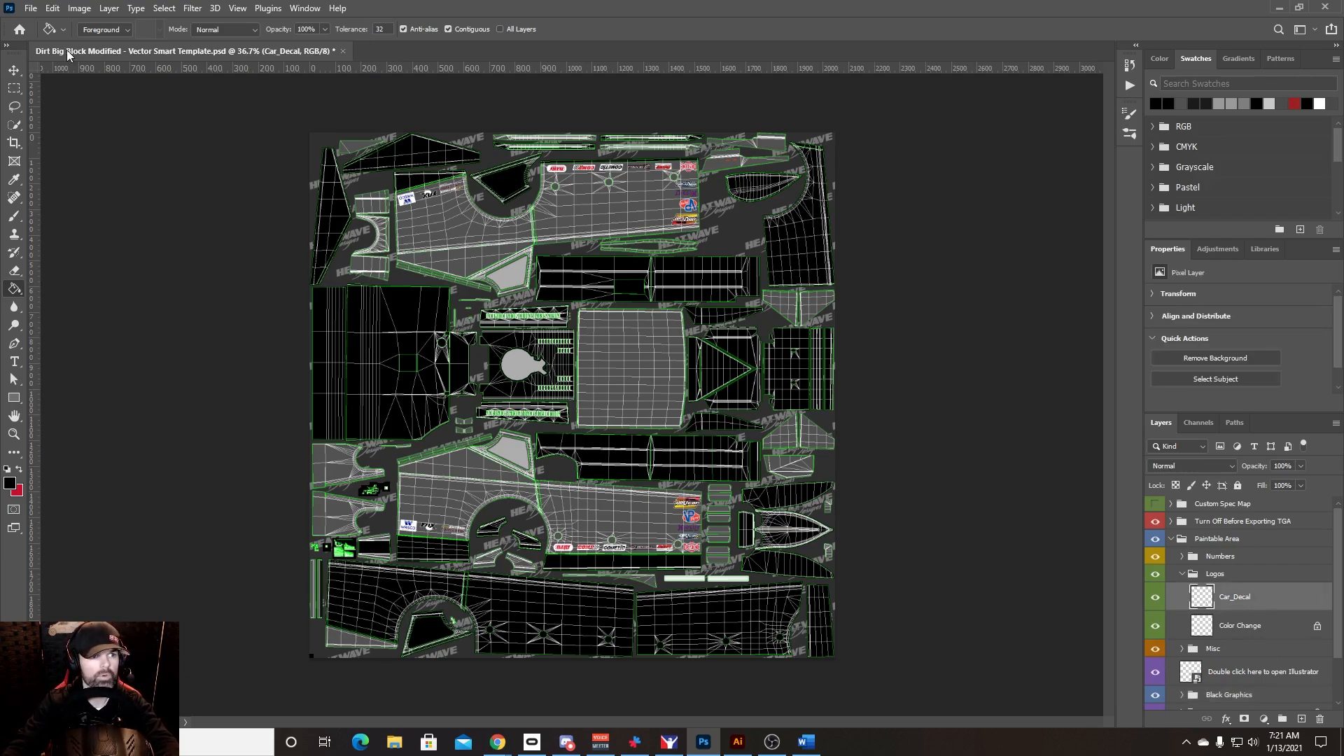
# Step: Place the SSR Logo original.png file from the Logos and Stickers PNG folder as an embedded object
pyautogui.click(31, 9)
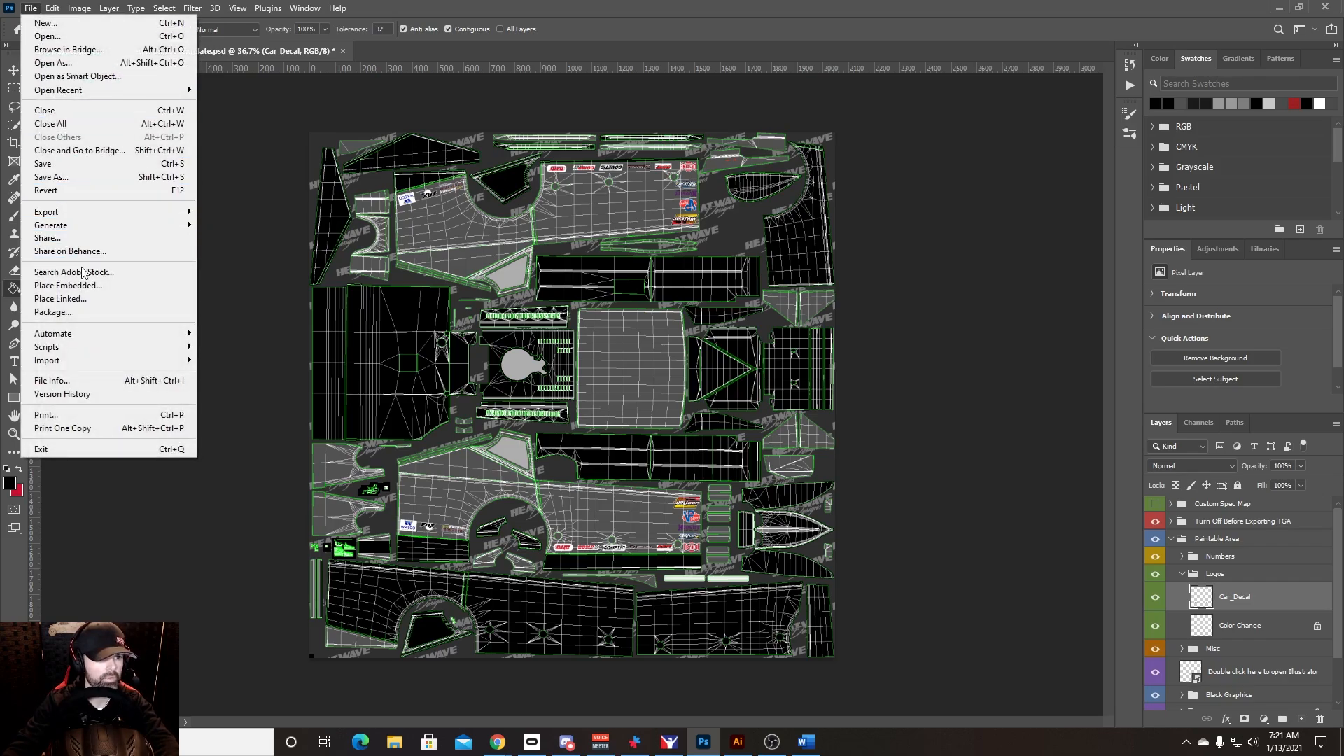
pyautogui.click(77, 285)
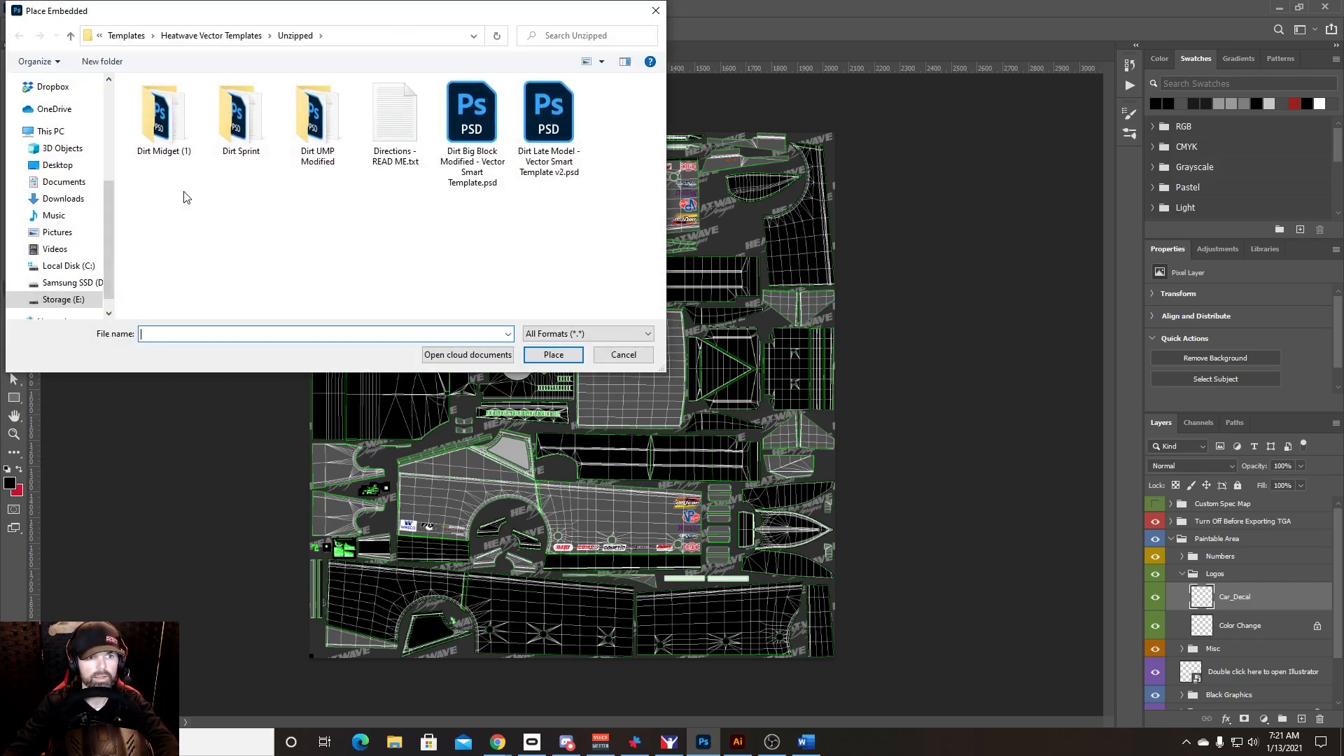
pyautogui.click(133, 35)
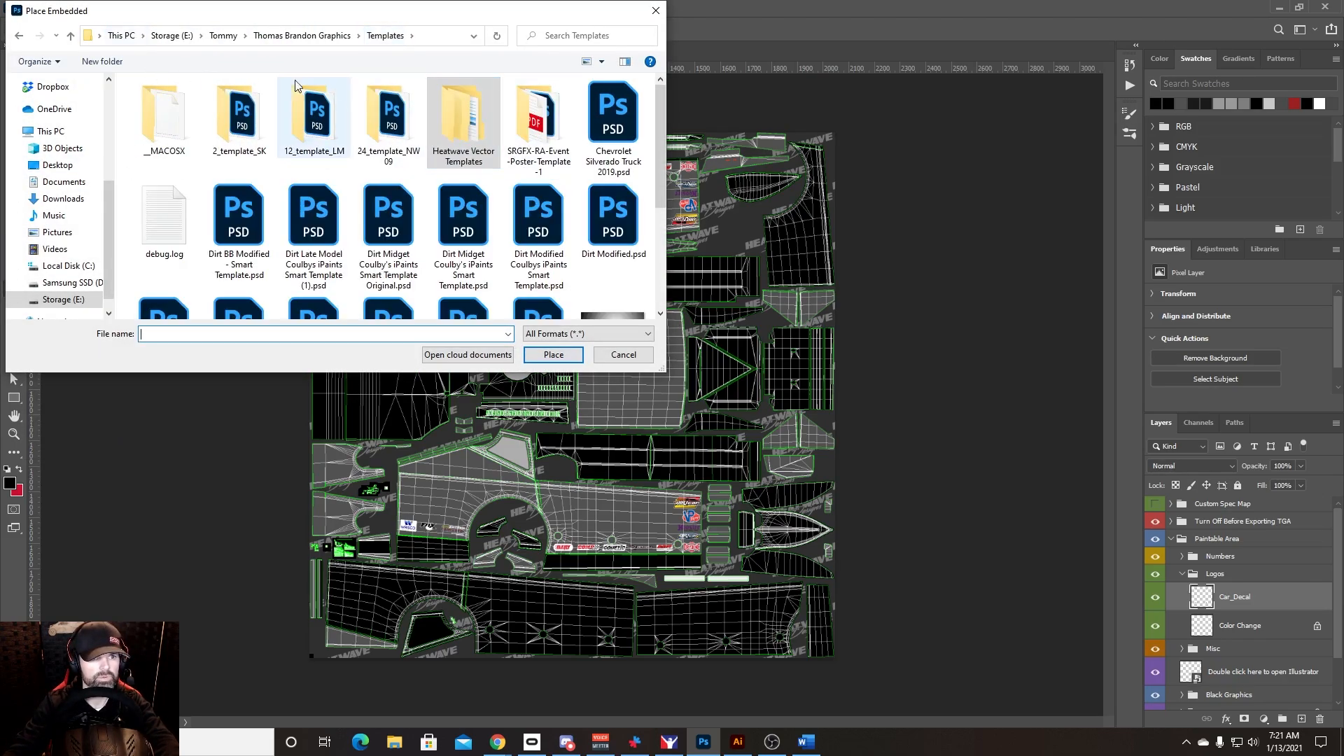
pyautogui.click(302, 35)
pyautogui.doubleClick(317, 126)
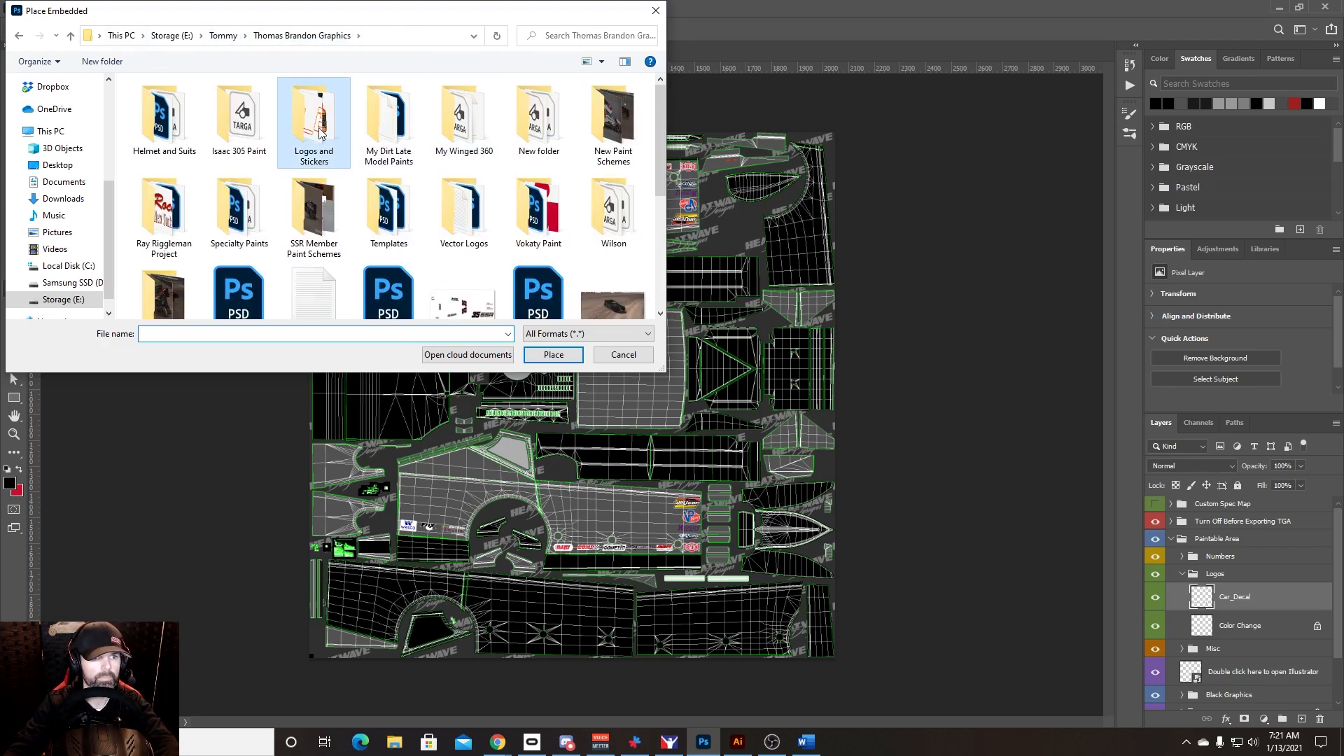
pyautogui.doubleClick(322, 136)
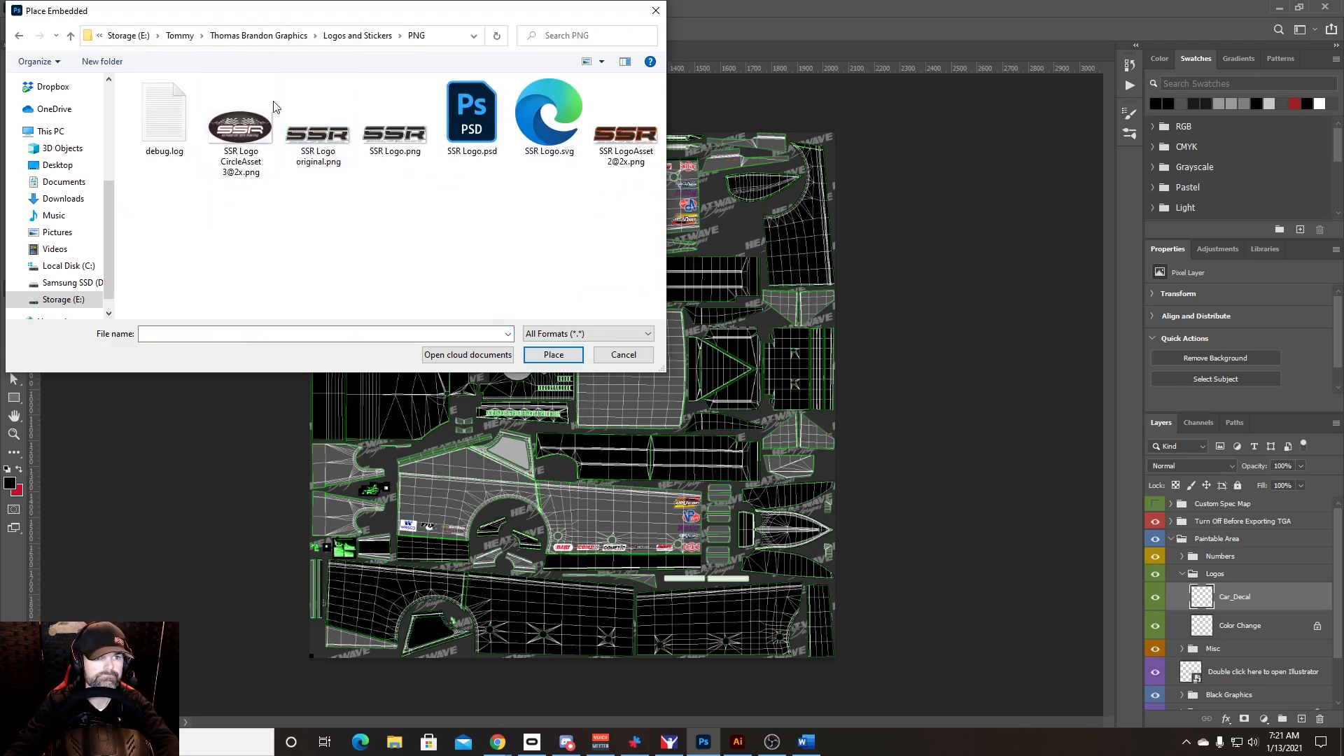
pyautogui.click(312, 137)
pyautogui.doubleClick(312, 138)
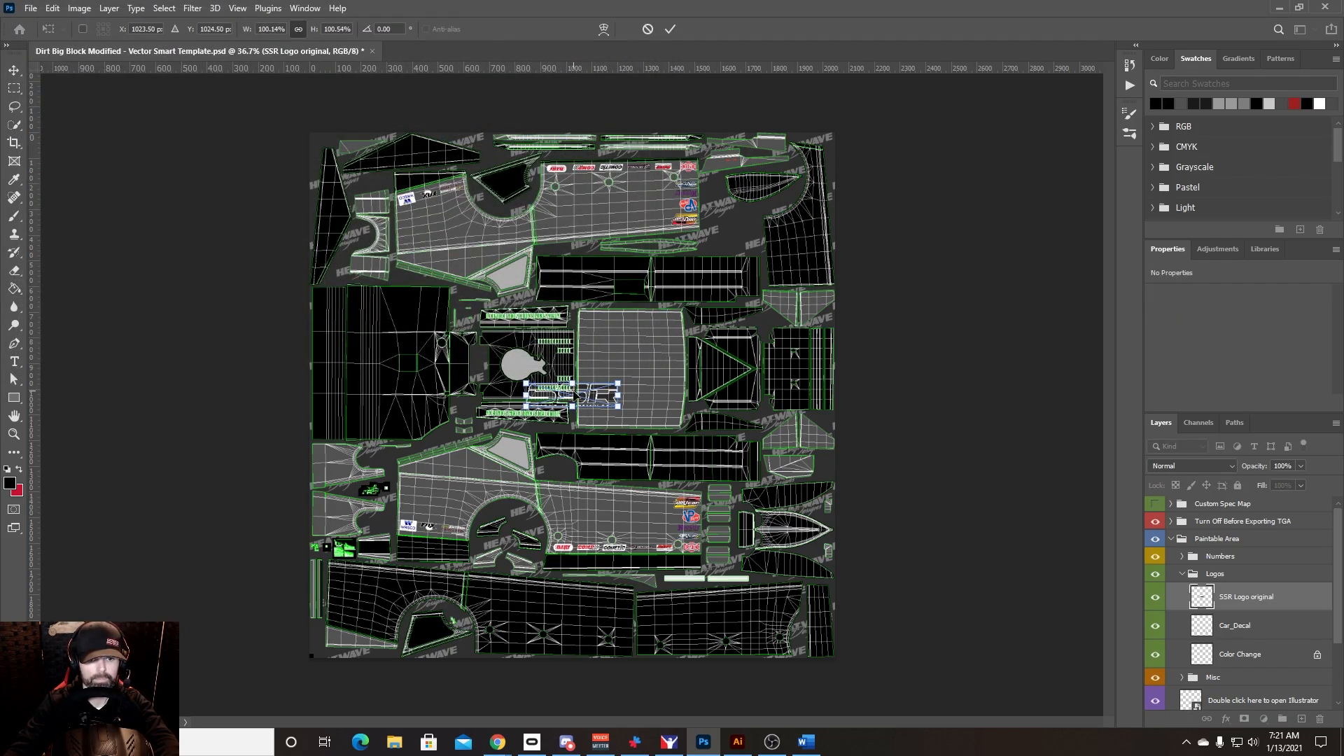
# Step: Move the SSR logo above the Wrisco decal on the lower side panel, scale it to about 77% and rotate it about 7.1°
pyautogui.moveTo(574, 395); pyautogui.dragTo(446, 497)
pyautogui.scroll(1, 445, 497)
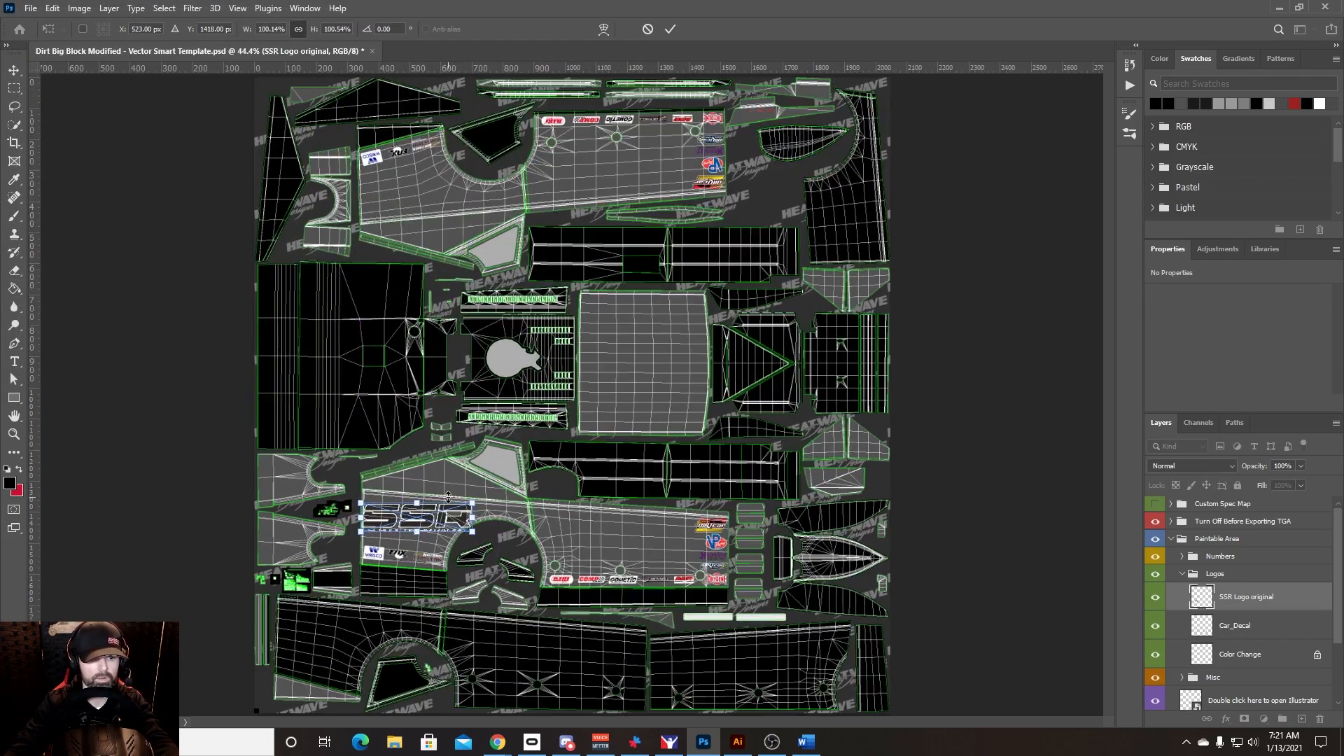
pyautogui.scroll(3, 448, 495)
pyautogui.moveTo(399, 538); pyautogui.dragTo(543, 510)
pyautogui.moveTo(446, 523)
pyautogui.mouseDown()
pyautogui.moveTo(371, 526)
pyautogui.moveTo(471, 527)
pyautogui.moveTo(459, 544)
pyautogui.mouseUp()
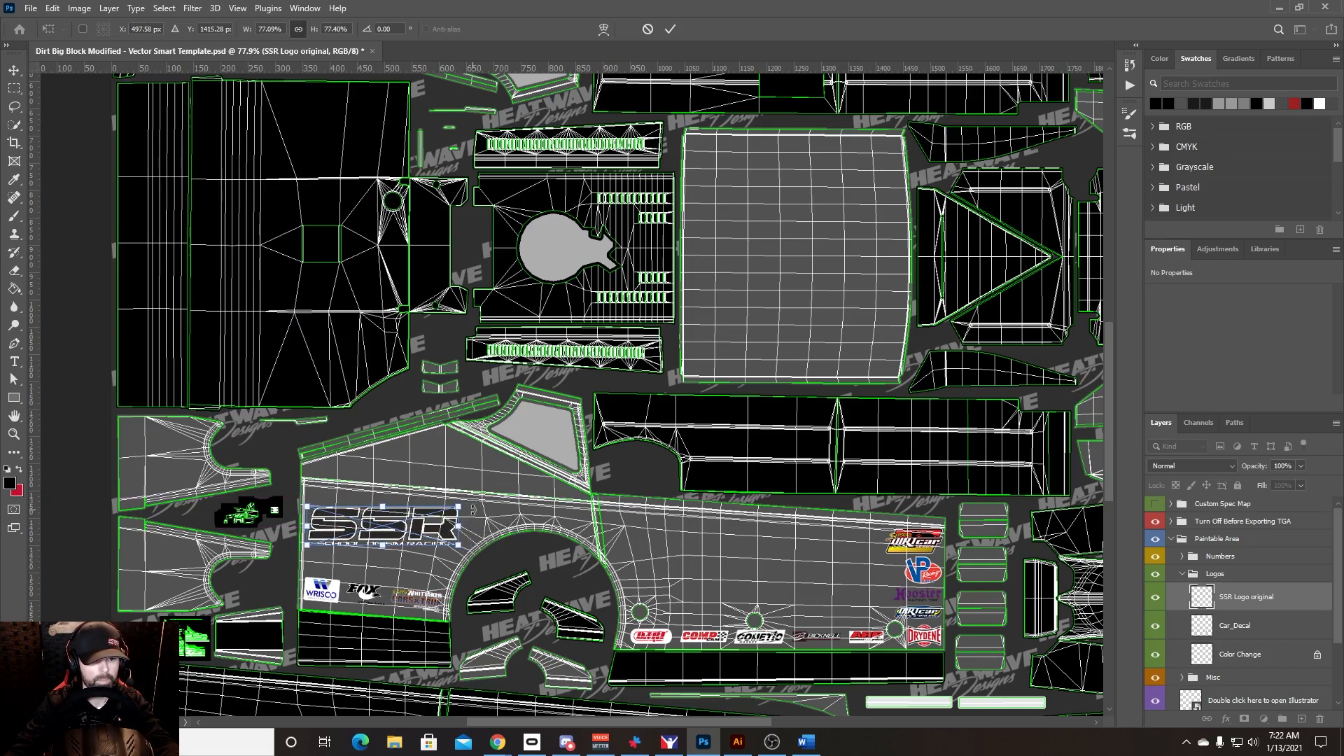
pyautogui.moveTo(498, 495); pyautogui.dragTo(500, 504)
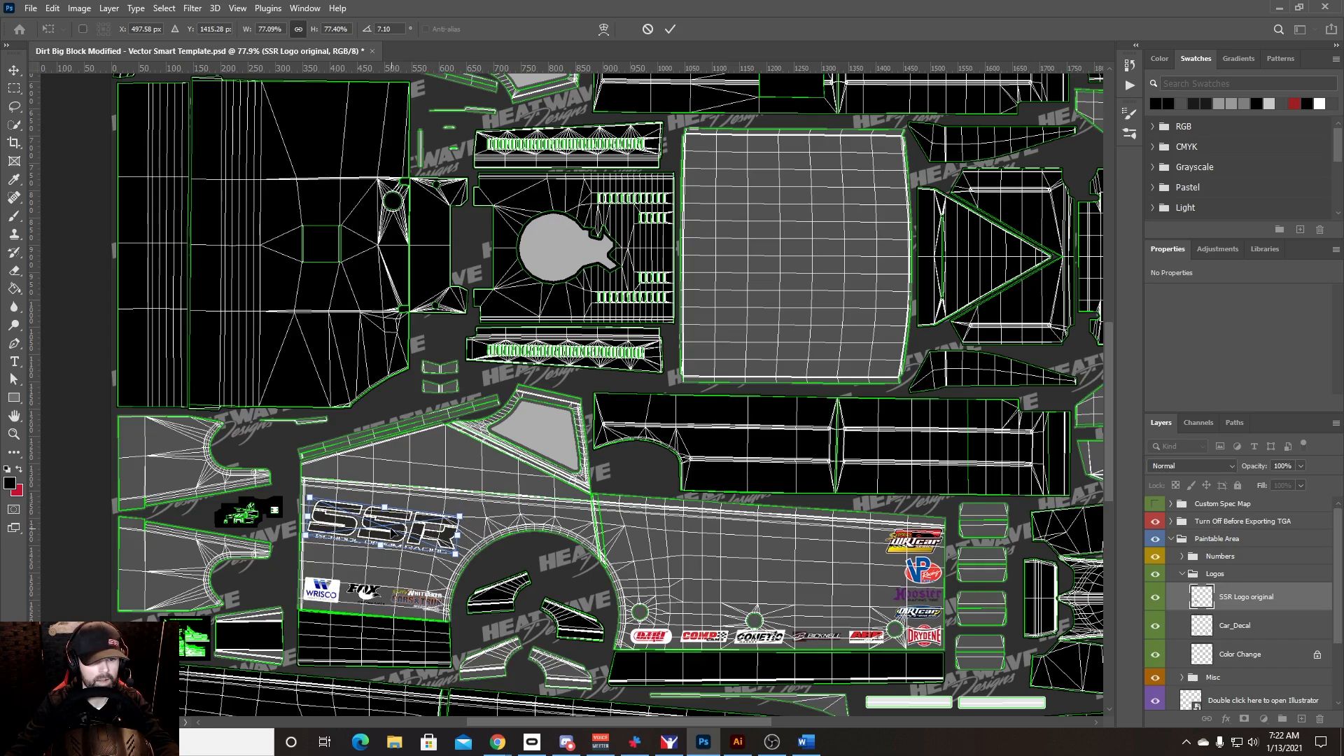
pyautogui.moveTo(392, 532); pyautogui.dragTo(397, 519)
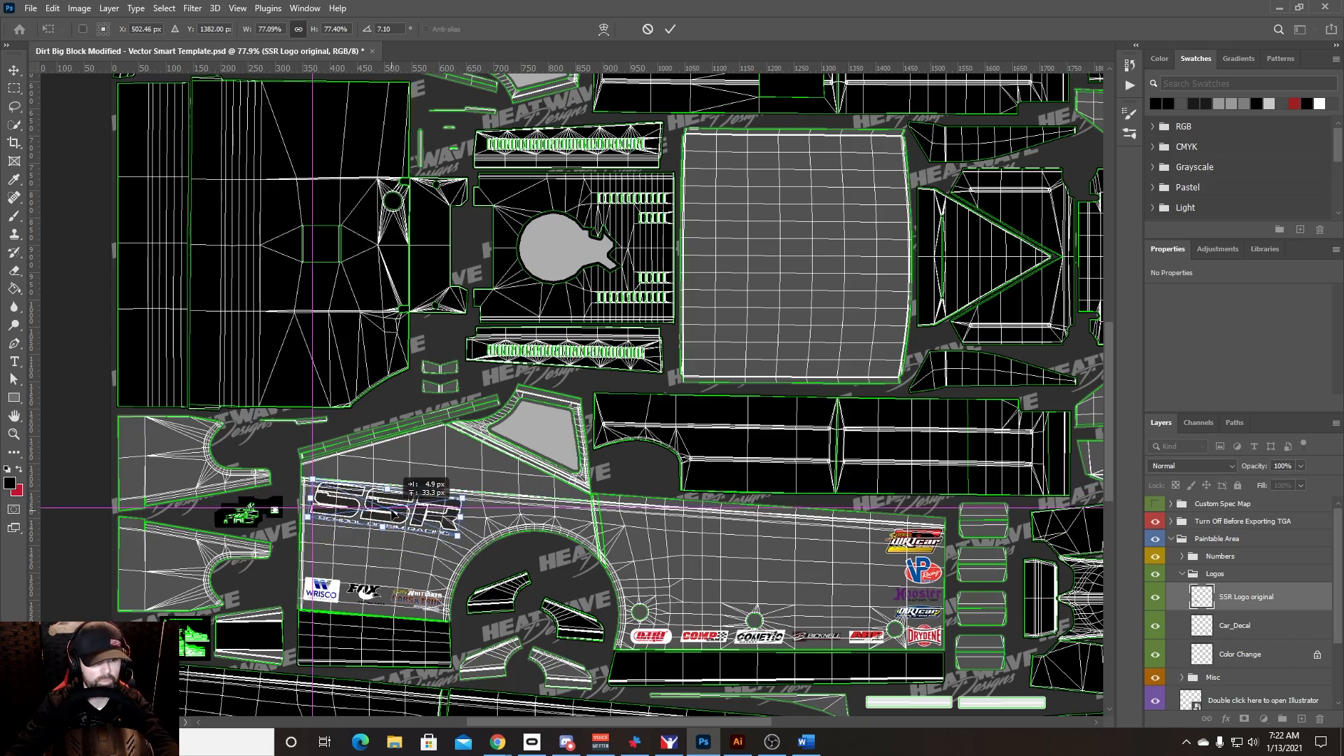
# Step: Align the SSR logo with the panel's body line at about 4.7°, enlarge it to about 82%, nudge it into place and commit the placement
pyautogui.scroll(1, 397, 520)
pyautogui.scroll(8, 395, 520)
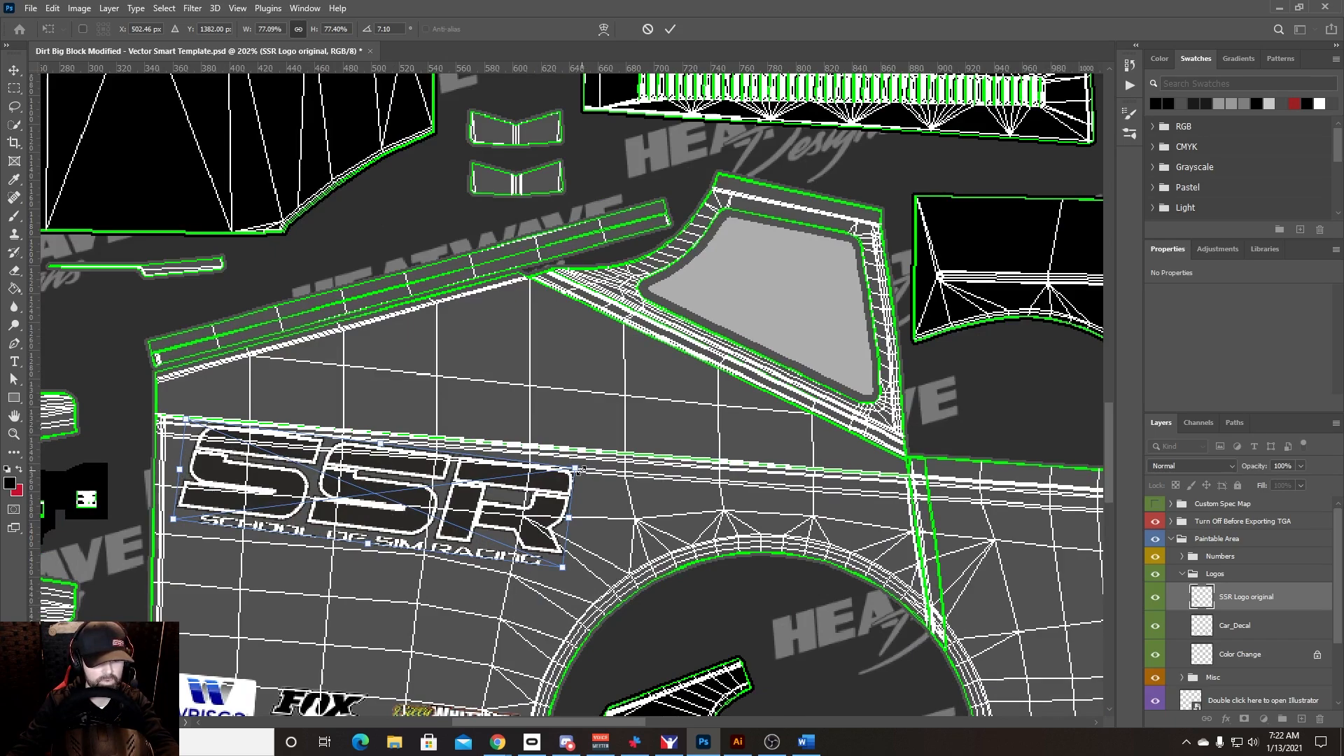
pyautogui.moveTo(584, 467); pyautogui.dragTo(576, 461)
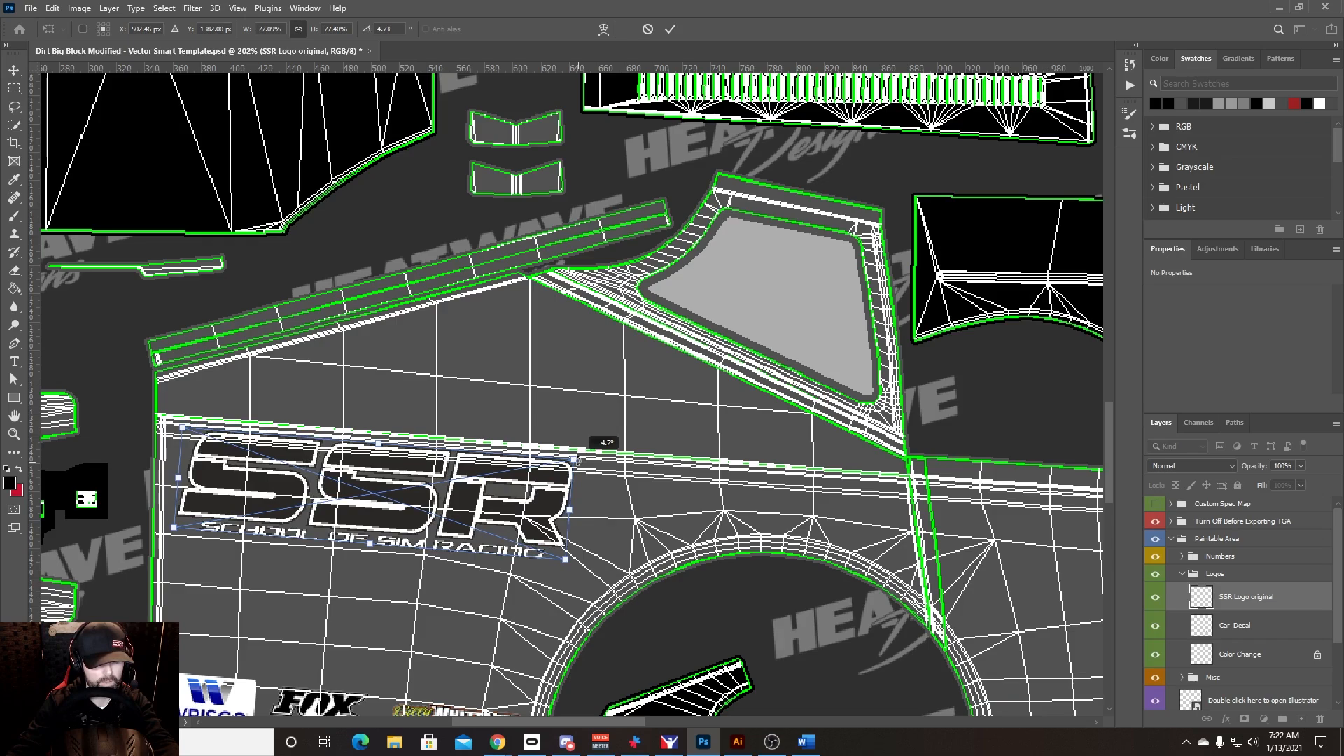
pyautogui.moveTo(369, 544); pyautogui.dragTo(372, 555)
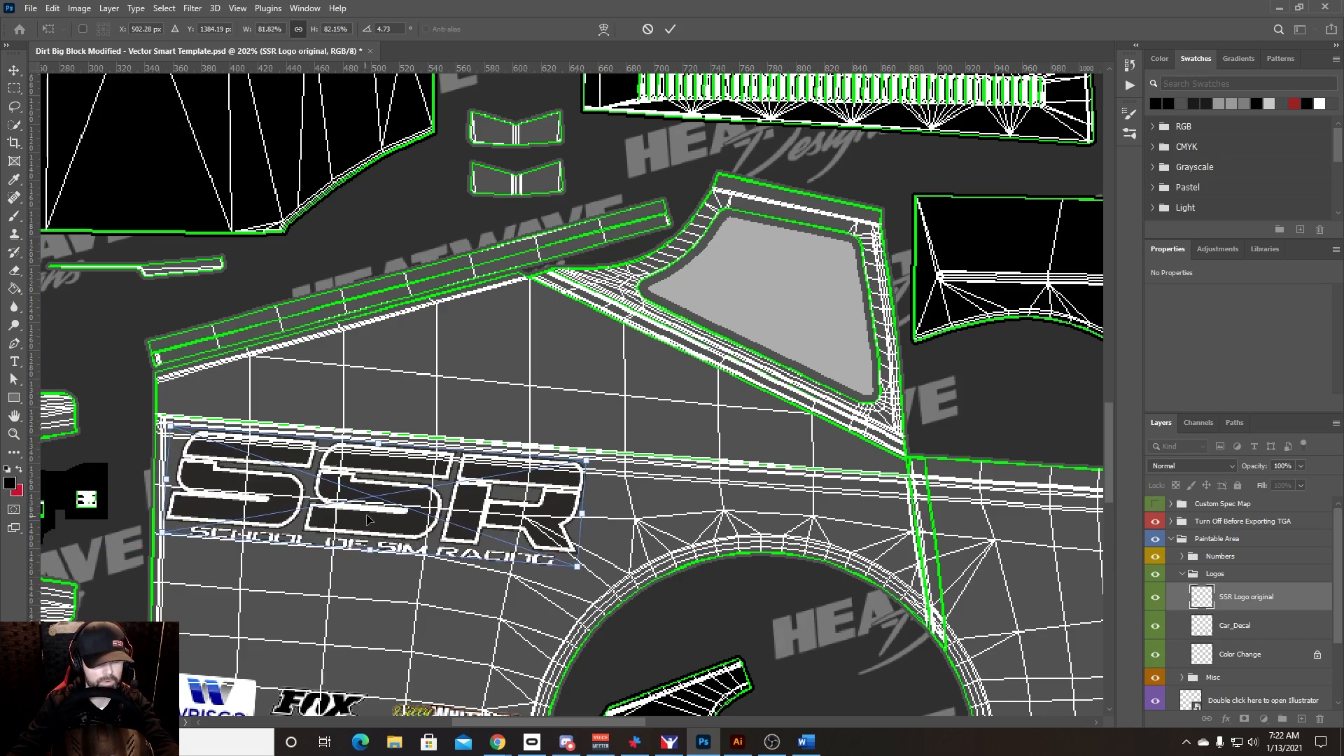
pyautogui.moveTo(377, 502); pyautogui.dragTo(382, 513)
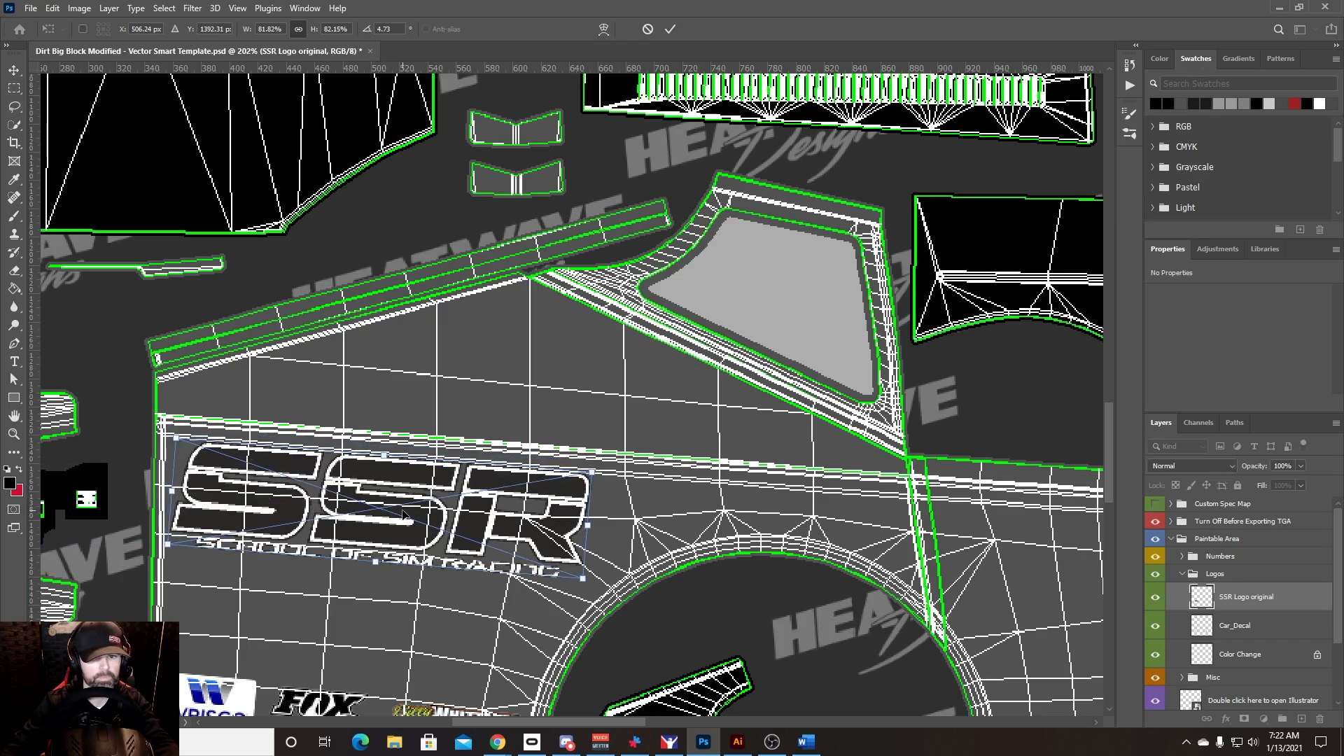
pyautogui.press('Return')
# Step: Duplicate the SSR Logo original layer and move the copy straight up onto the matching area of the upper side panel
pyautogui.scroll(-6, 826, 539)
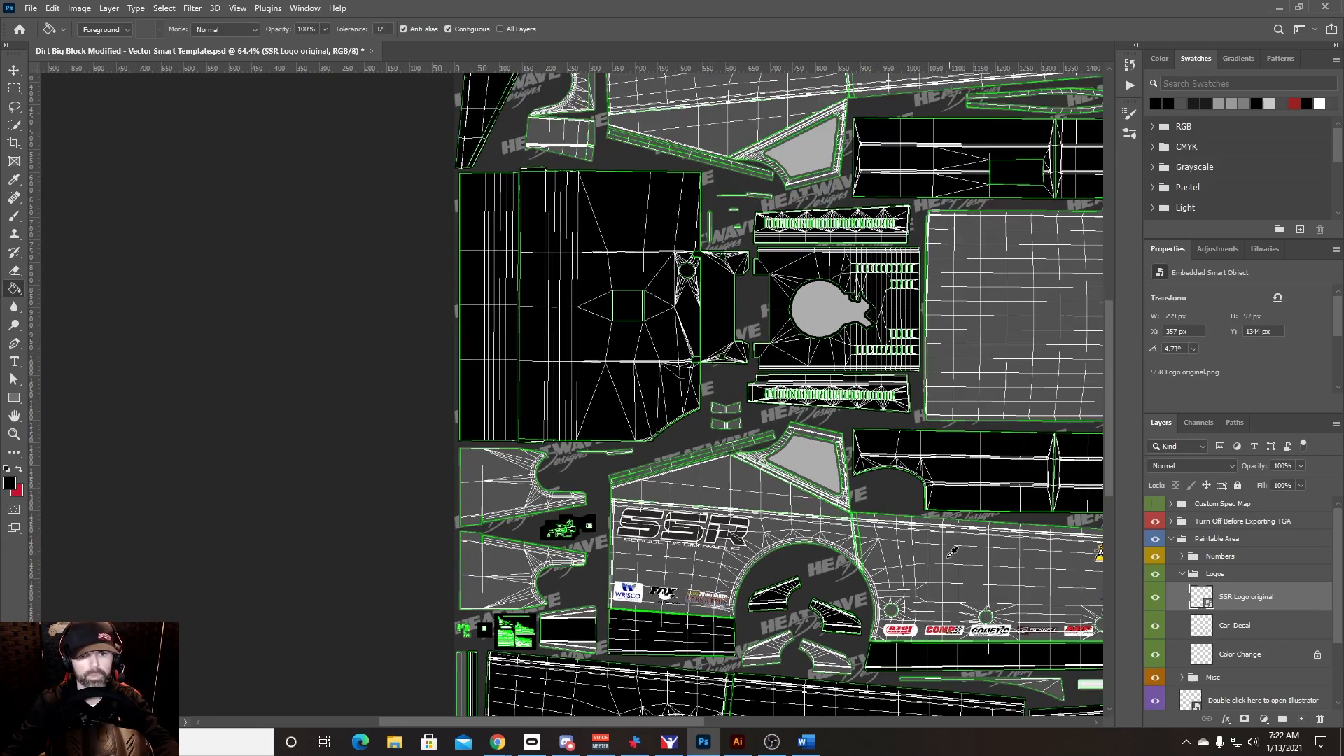
pyautogui.scroll(-2, 952, 553)
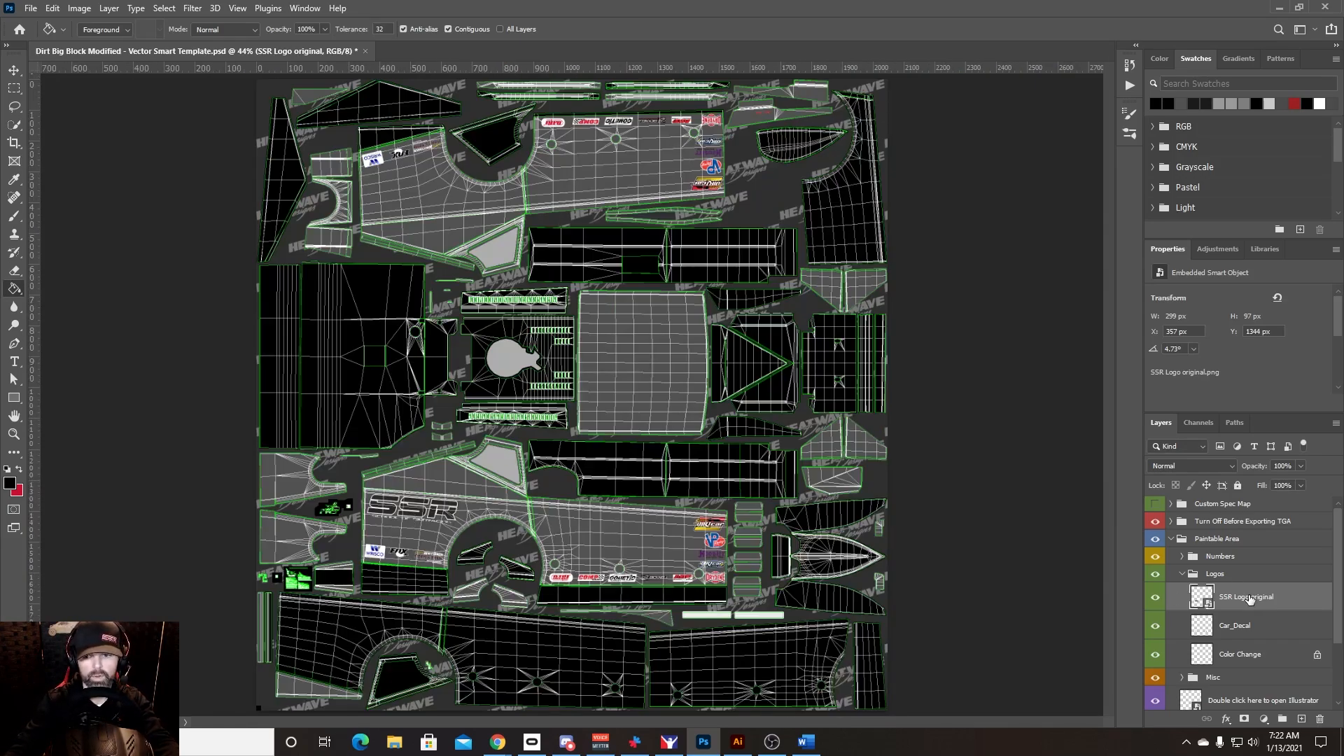
pyautogui.hotkey('ctrl', 'j')
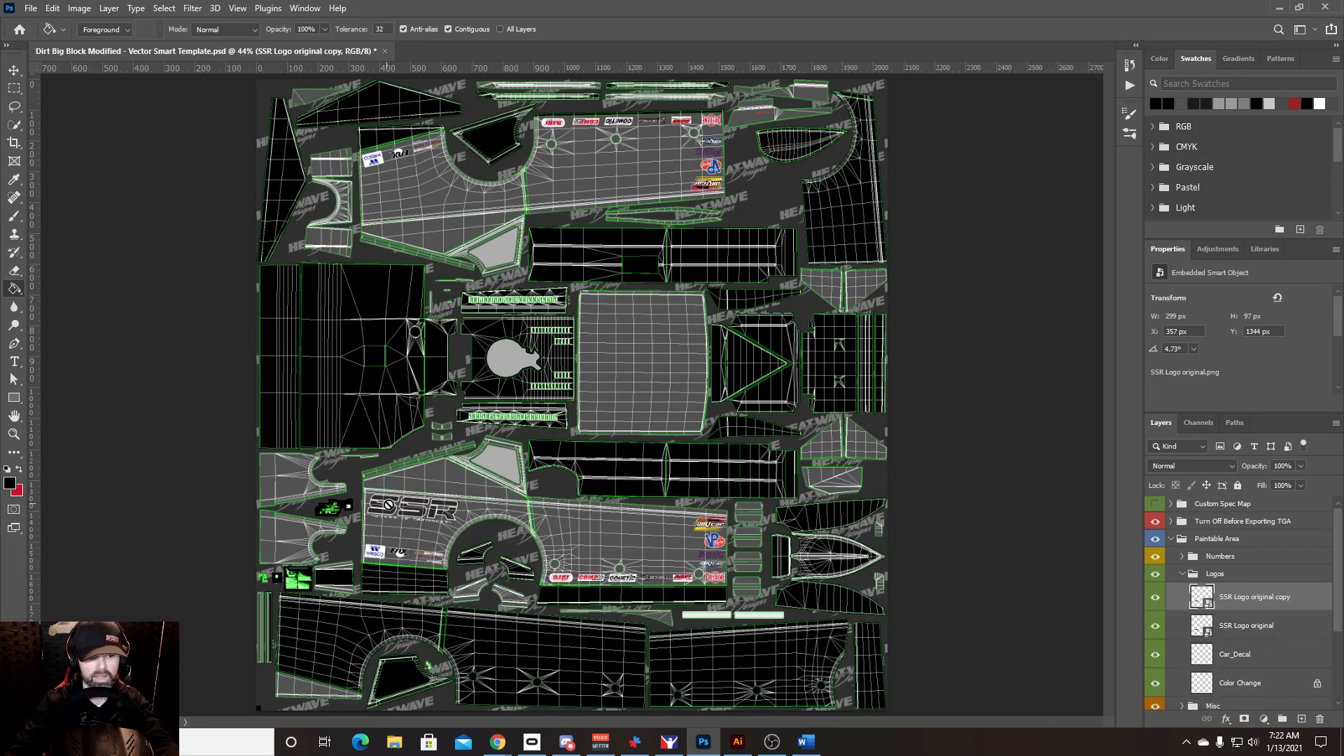
pyautogui.click(14, 71)
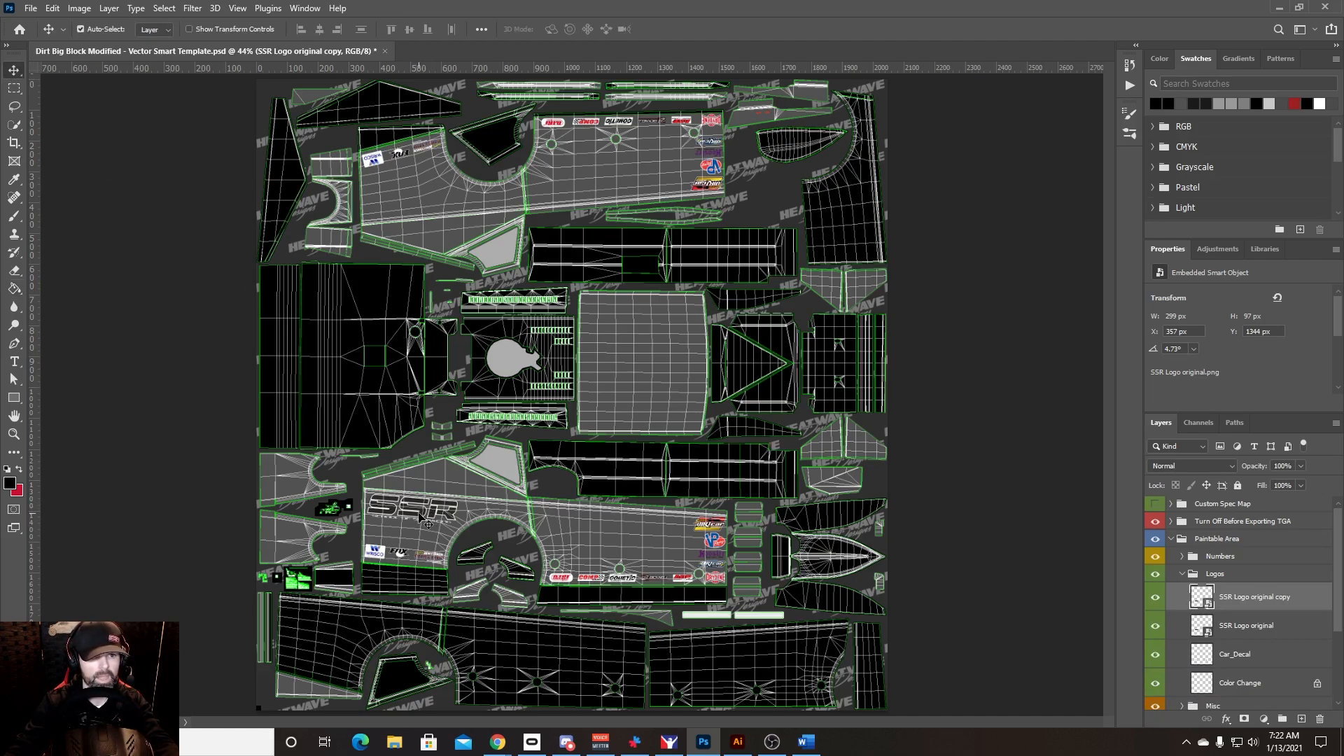
pyautogui.moveTo(420, 515); pyautogui.dragTo(420, 211)
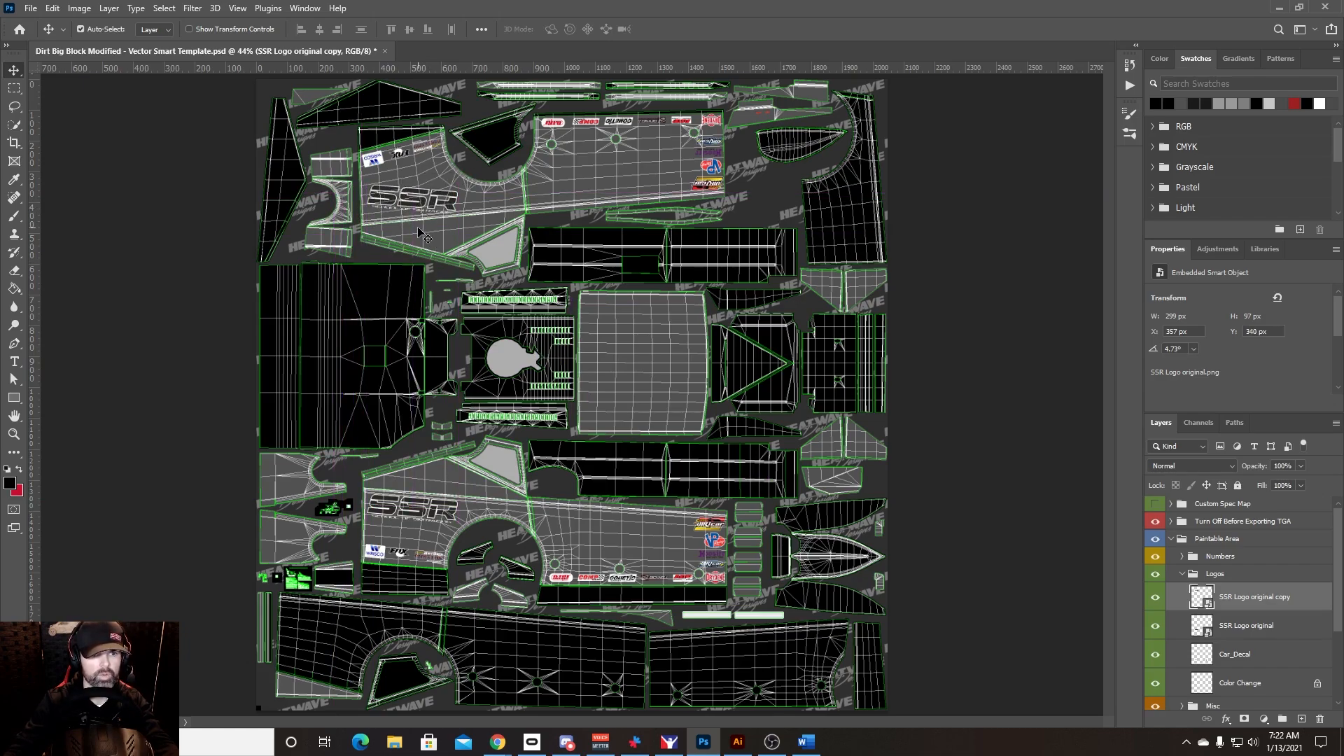
# Step: Rotate the SSR logo copy to about 173.3°, fit it between the decals and body line of the upper side panel, and commit
pyautogui.click(53, 8)
pyautogui.click(54, 8)
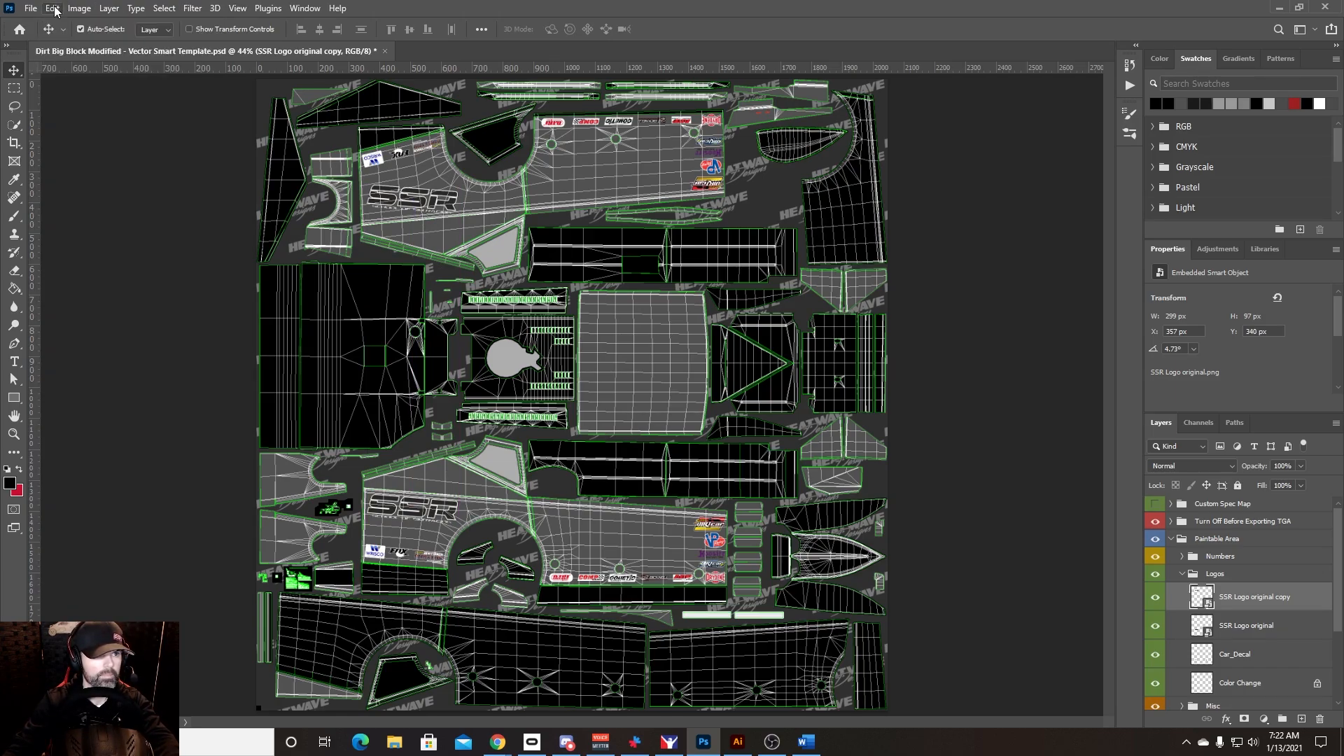
pyautogui.hotkey('ctrl', 't')
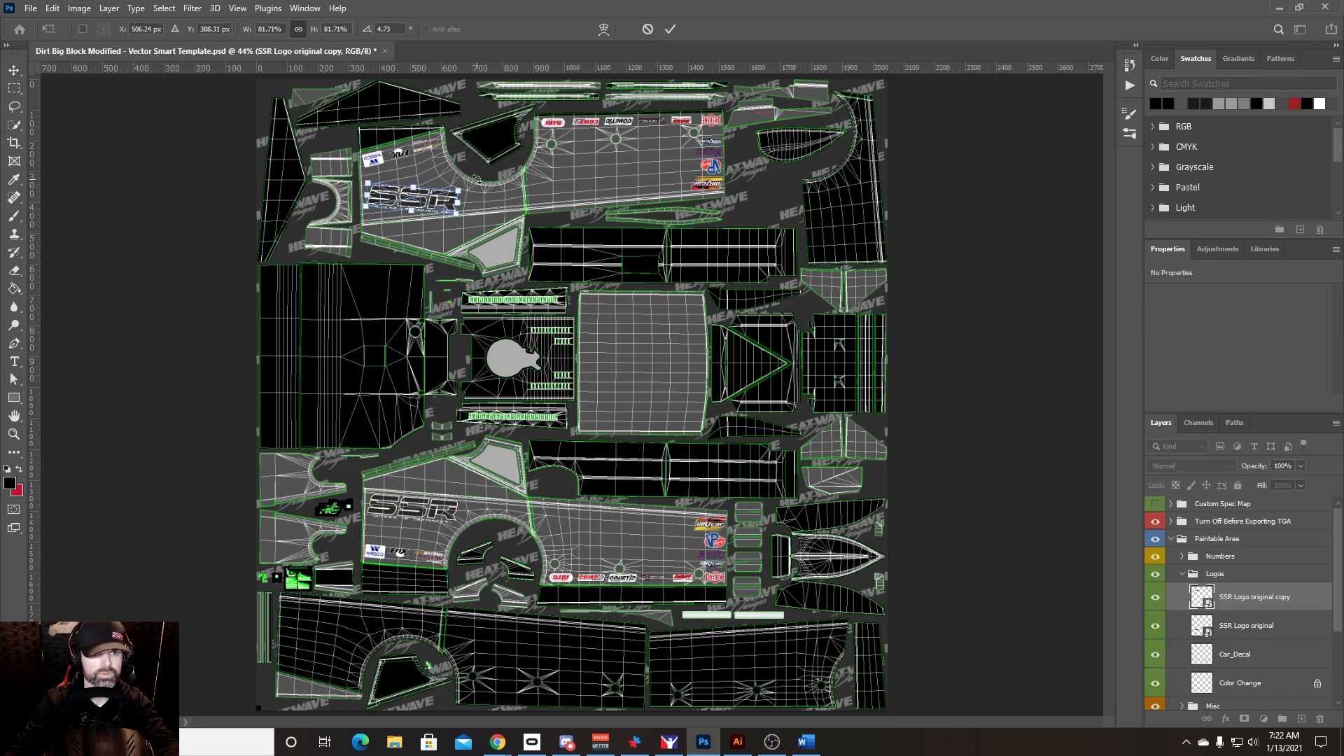
pyautogui.moveTo(469, 191); pyautogui.dragTo(295, 238)
pyautogui.scroll(3, 435, 214)
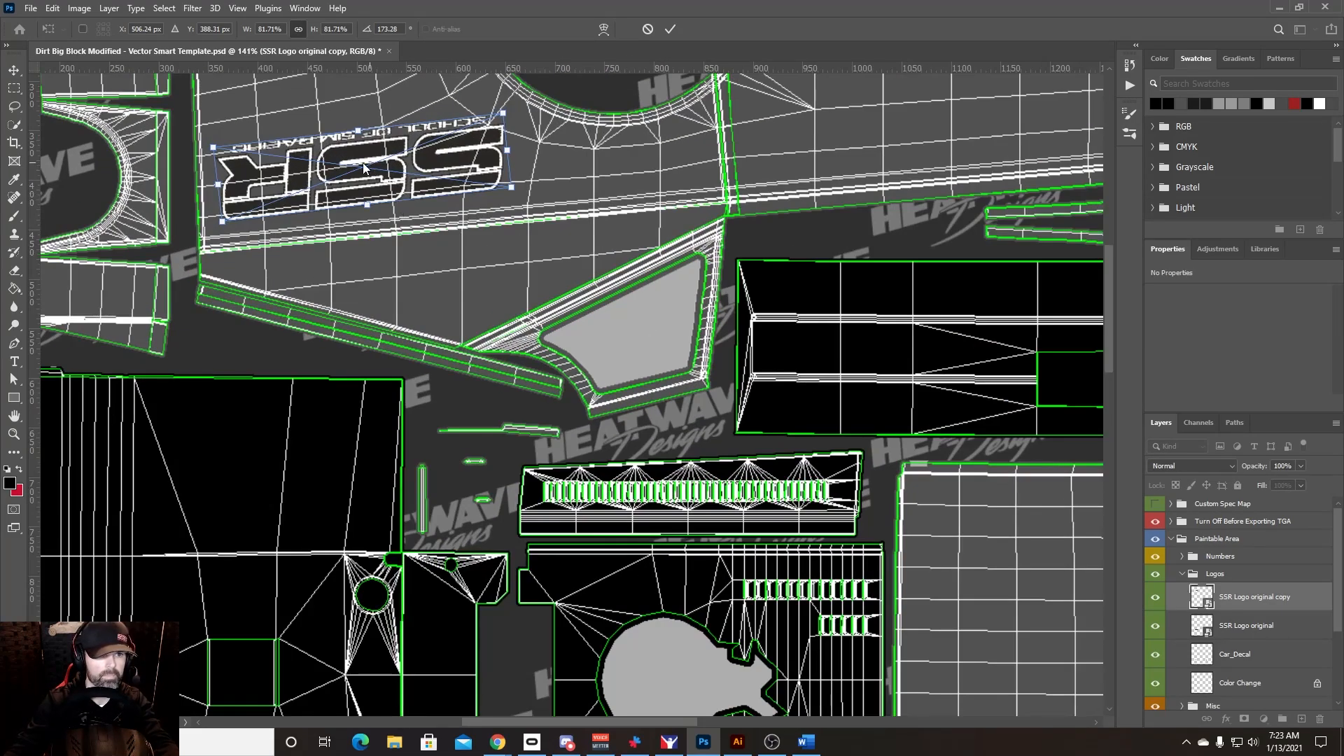
pyautogui.moveTo(362, 163); pyautogui.dragTo(364, 169)
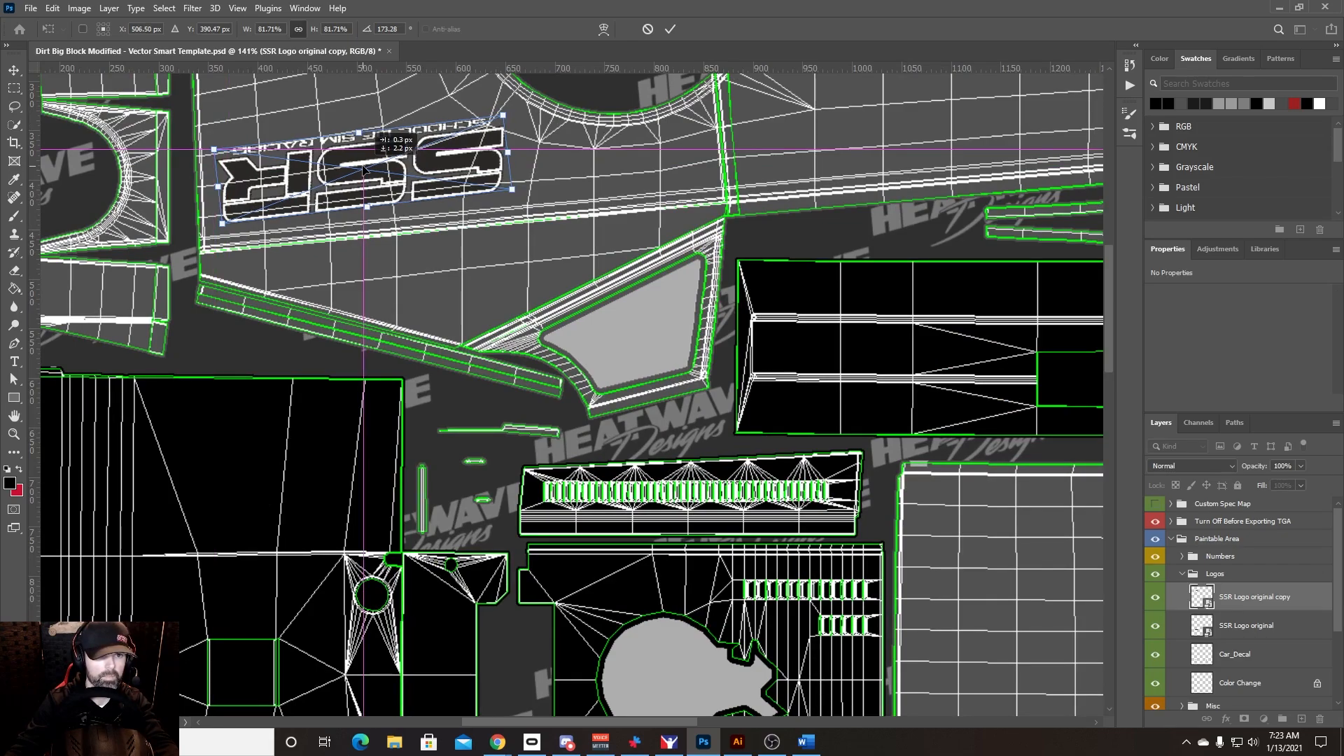
pyautogui.moveTo(364, 169); pyautogui.dragTo(357, 175)
pyautogui.press('Return')
# Step: Expand the Turn Off Before Exporting TGA group, and show and hide the Sponsors layer to check the sponsor placement areas
pyautogui.scroll(-5, 357, 175)
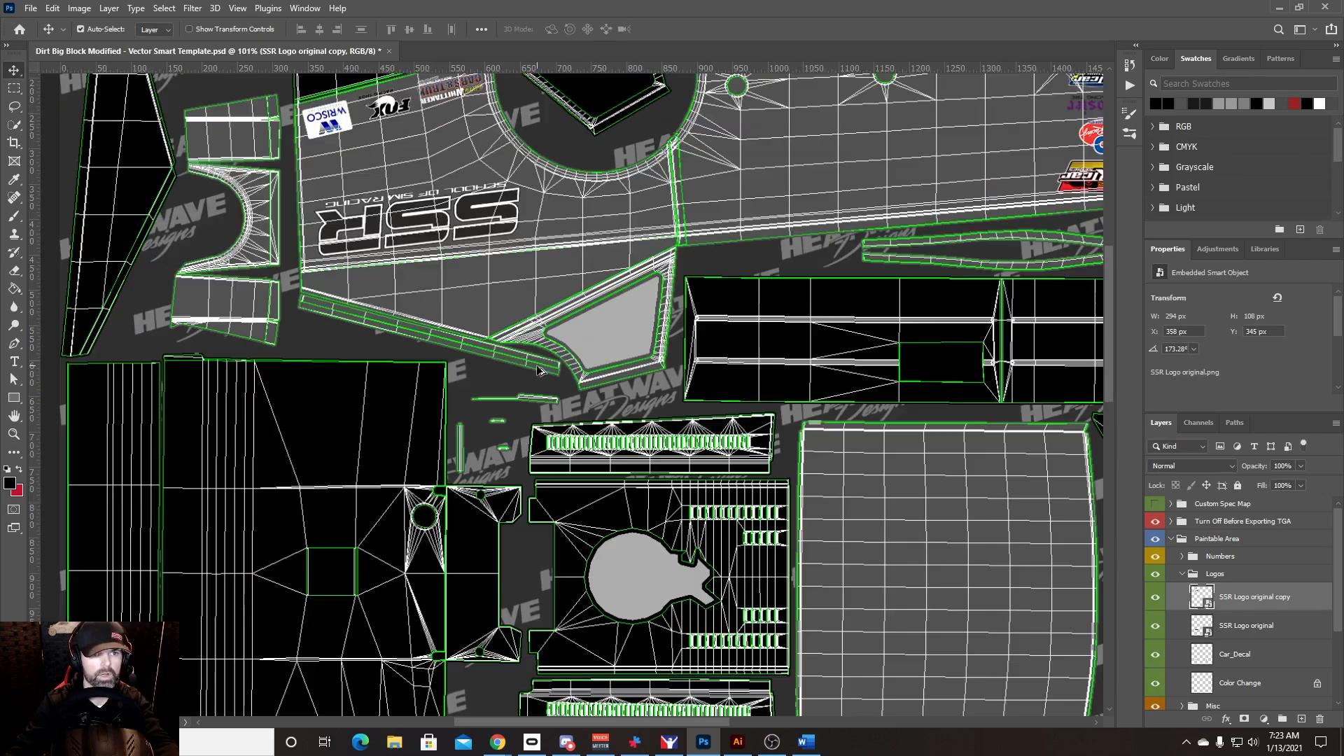
pyautogui.scroll(-3, 527, 578)
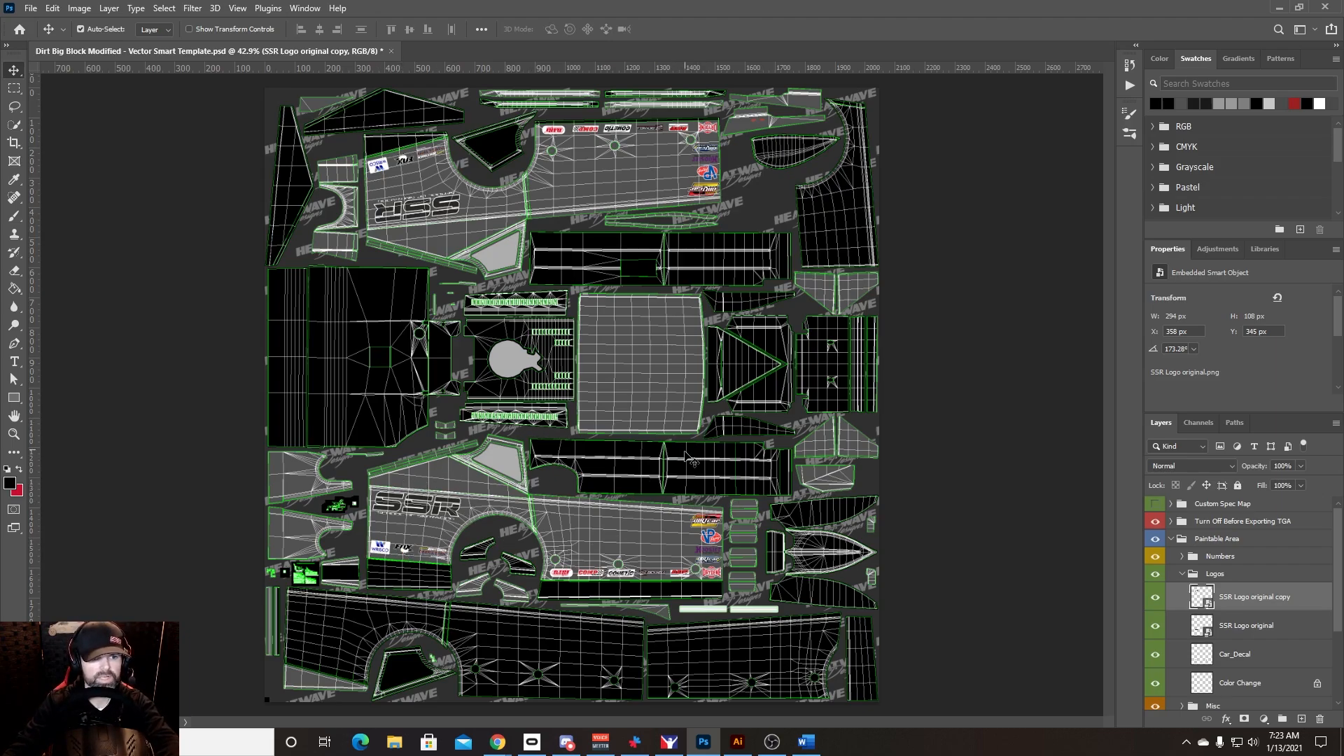
pyautogui.click(1172, 521)
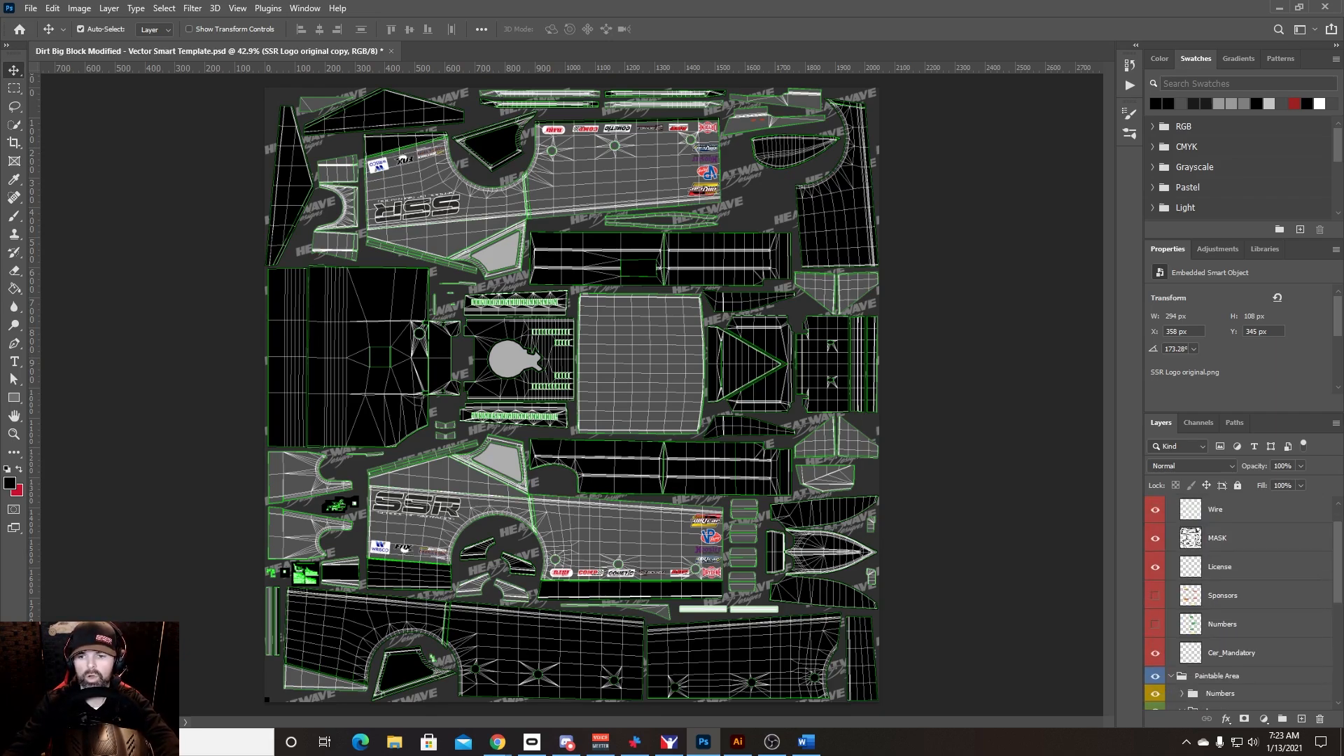
pyautogui.click(1155, 597)
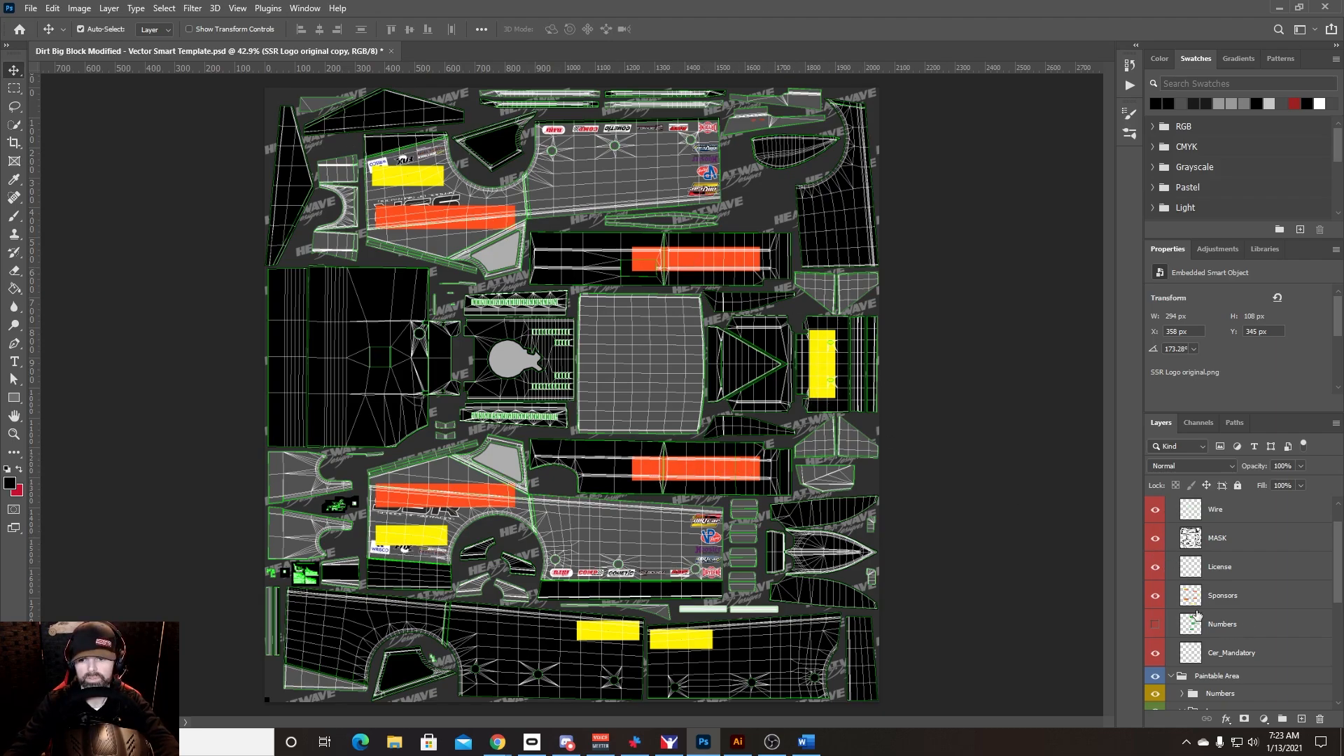
pyautogui.click(1155, 598)
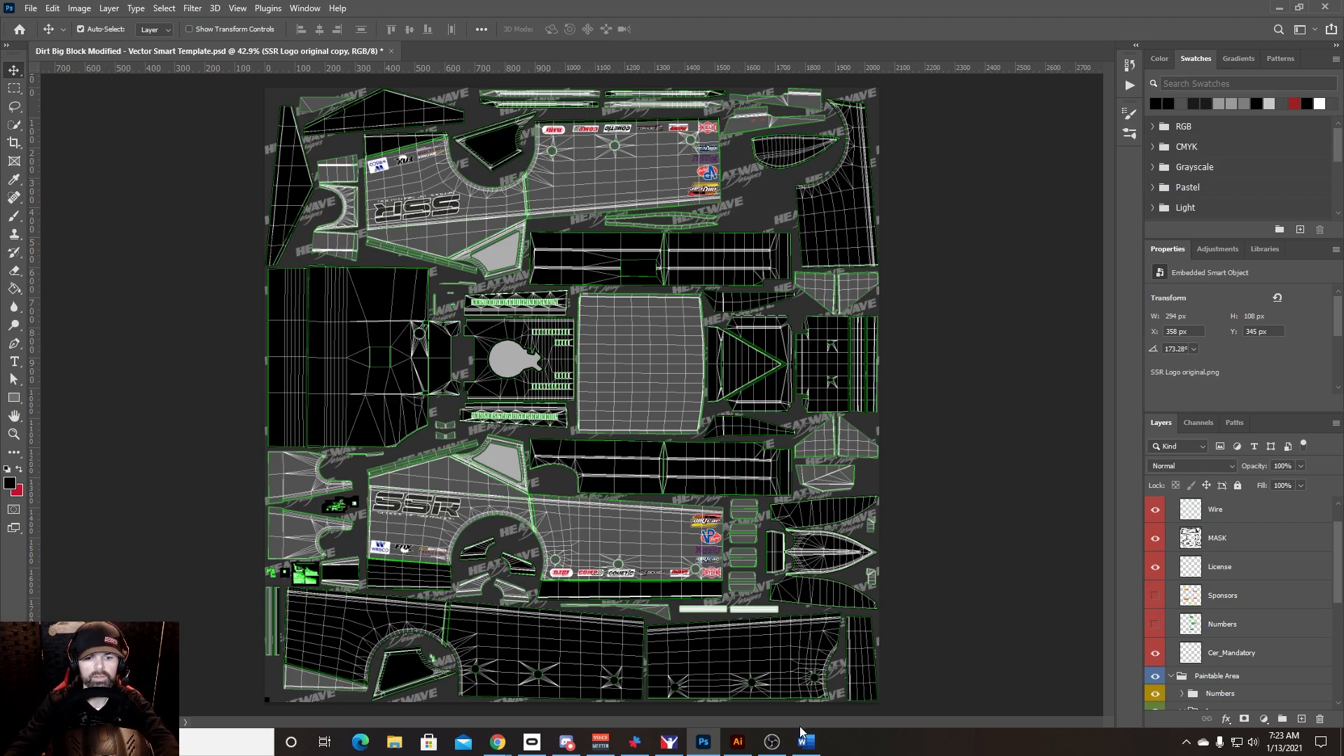
# Step: Switch to Illustrator to view the vector template, and return to Photoshop
pyautogui.click(738, 742)
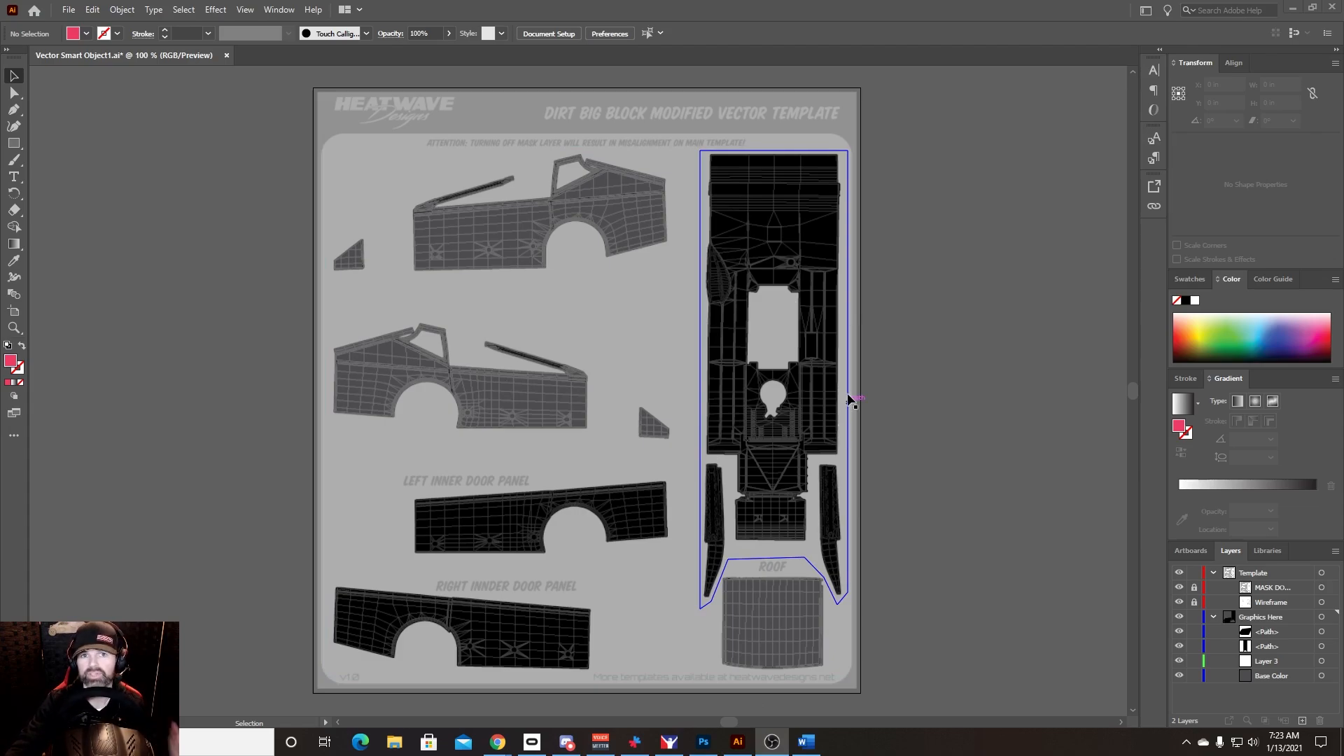
pyautogui.click(703, 748)
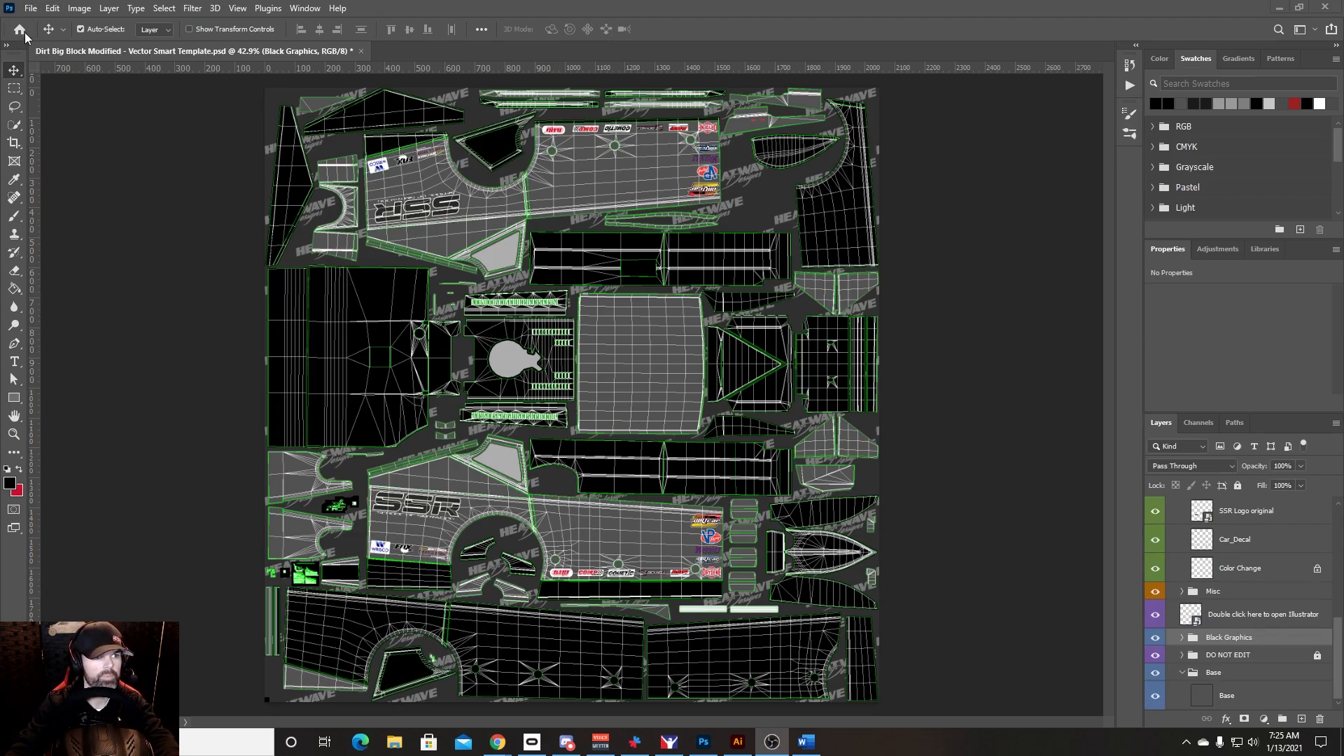
pyautogui.click(31, 8)
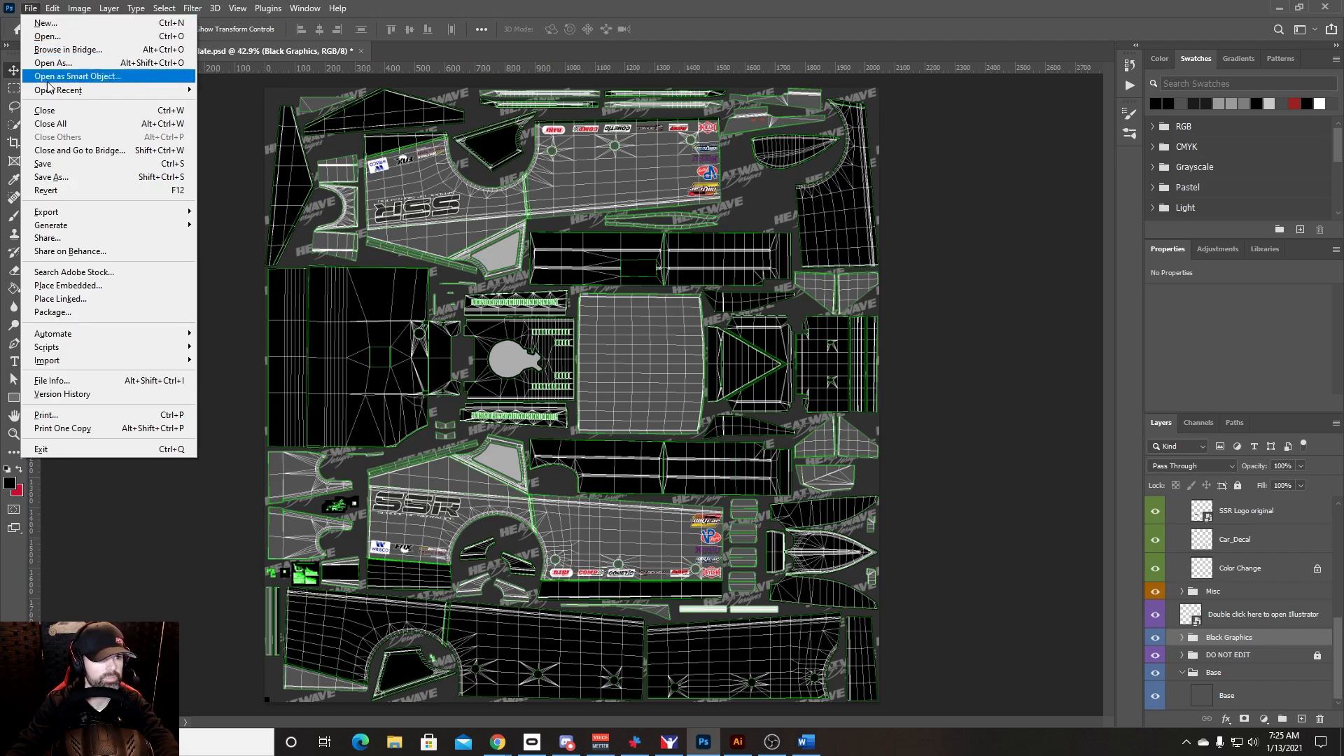
pyautogui.click(98, 285)
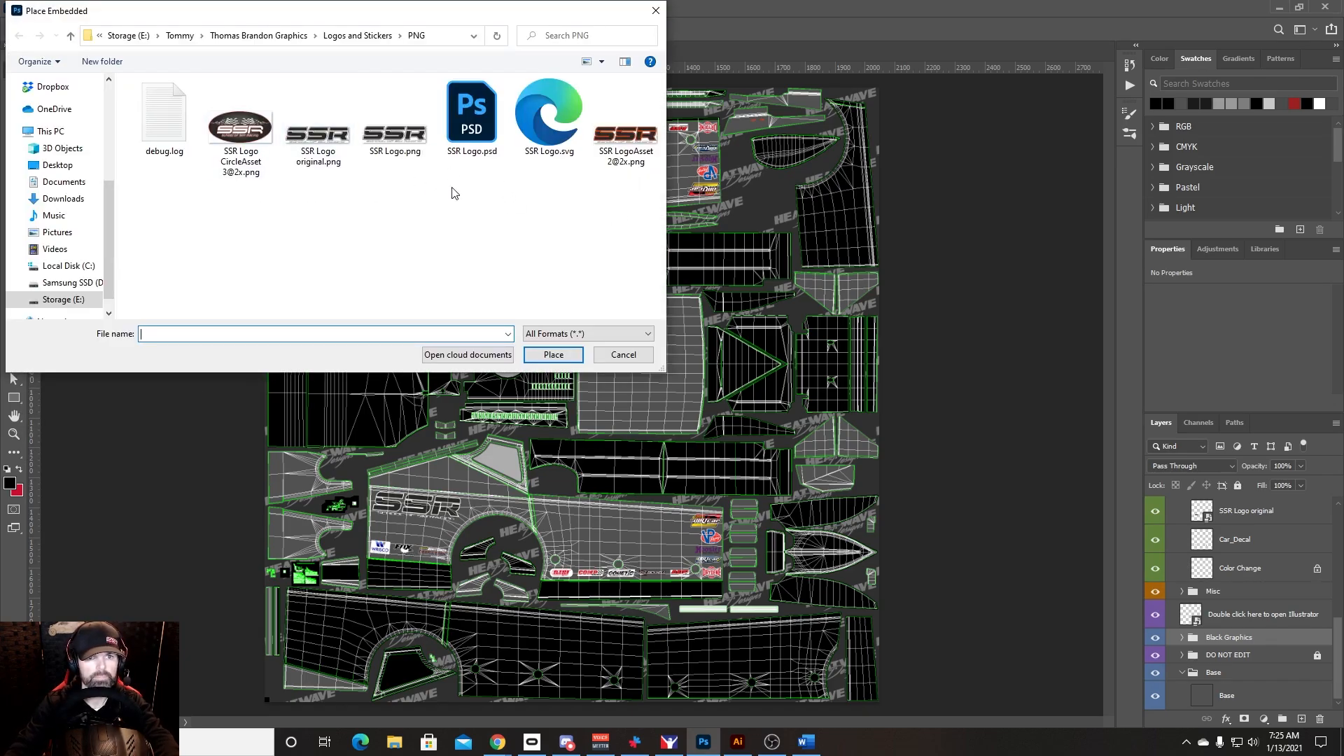
pyautogui.click(280, 36)
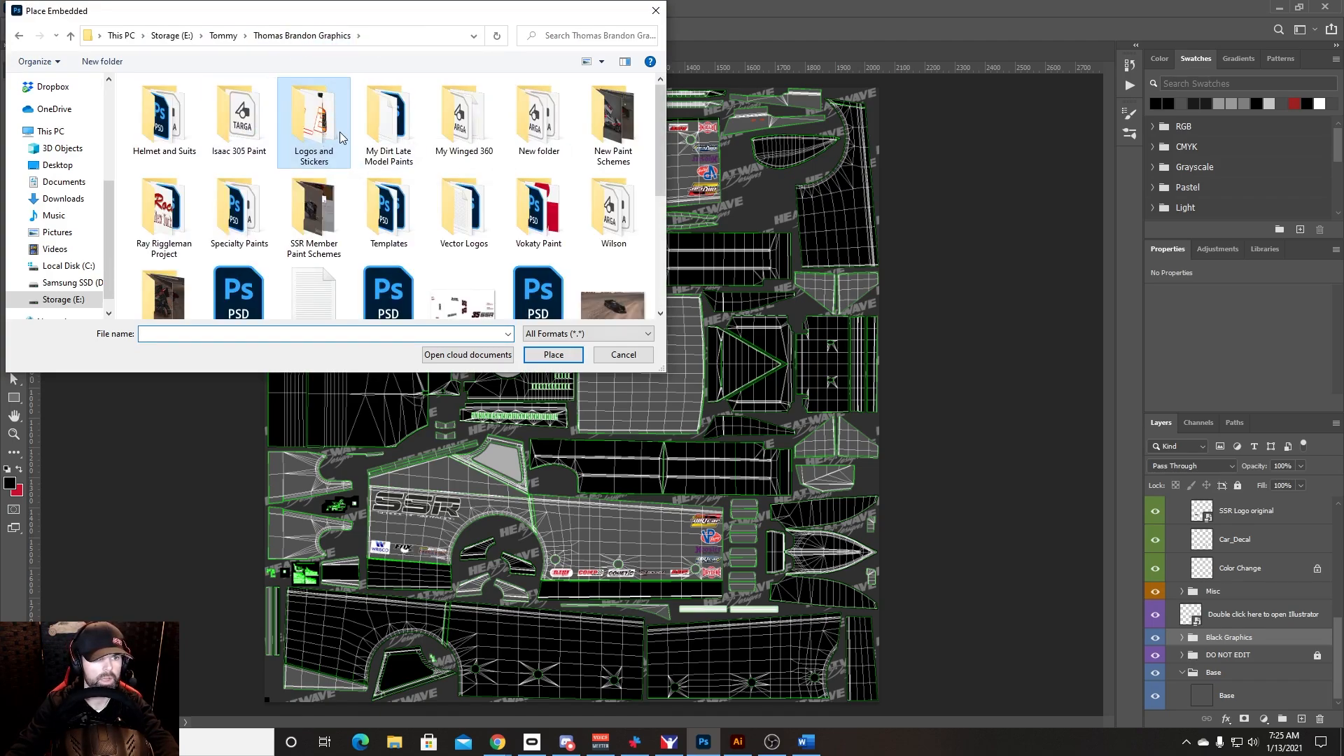
pyautogui.doubleClick(315, 134)
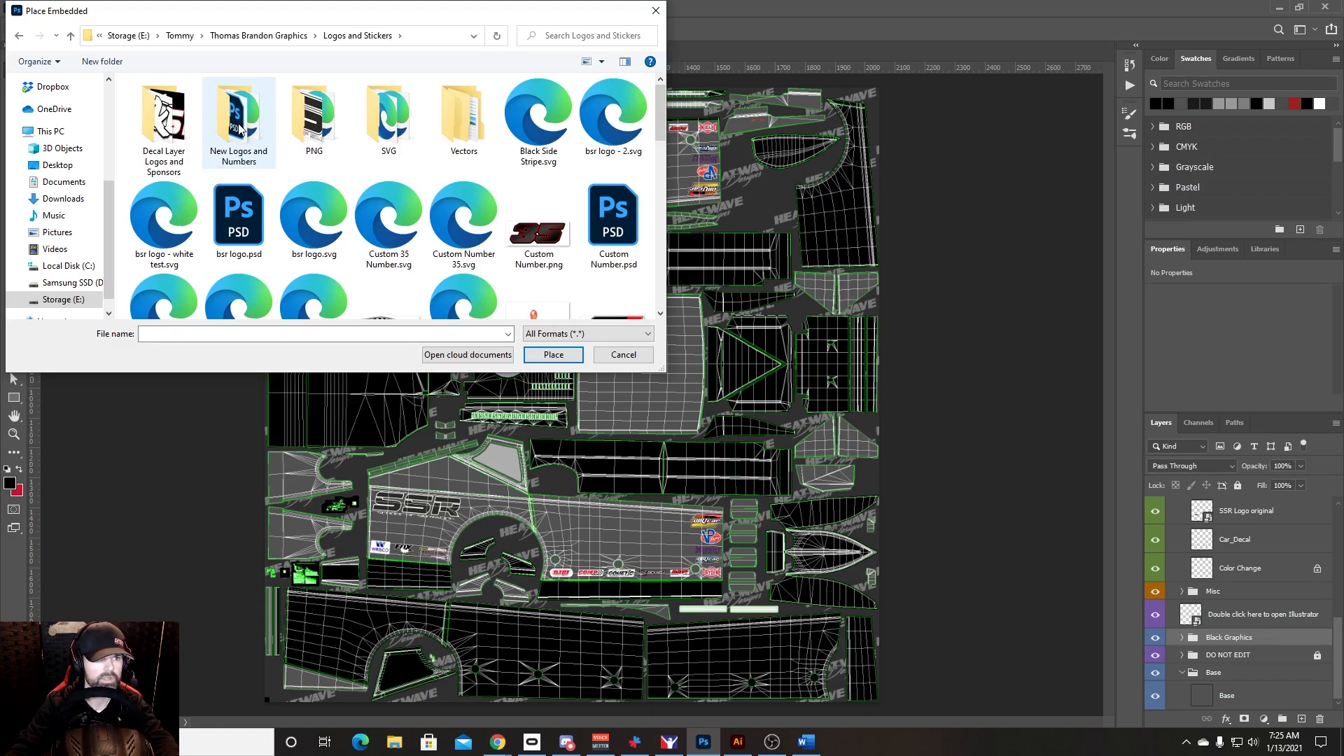
pyautogui.doubleClick(171, 125)
pyautogui.scroll(-4, 335, 193)
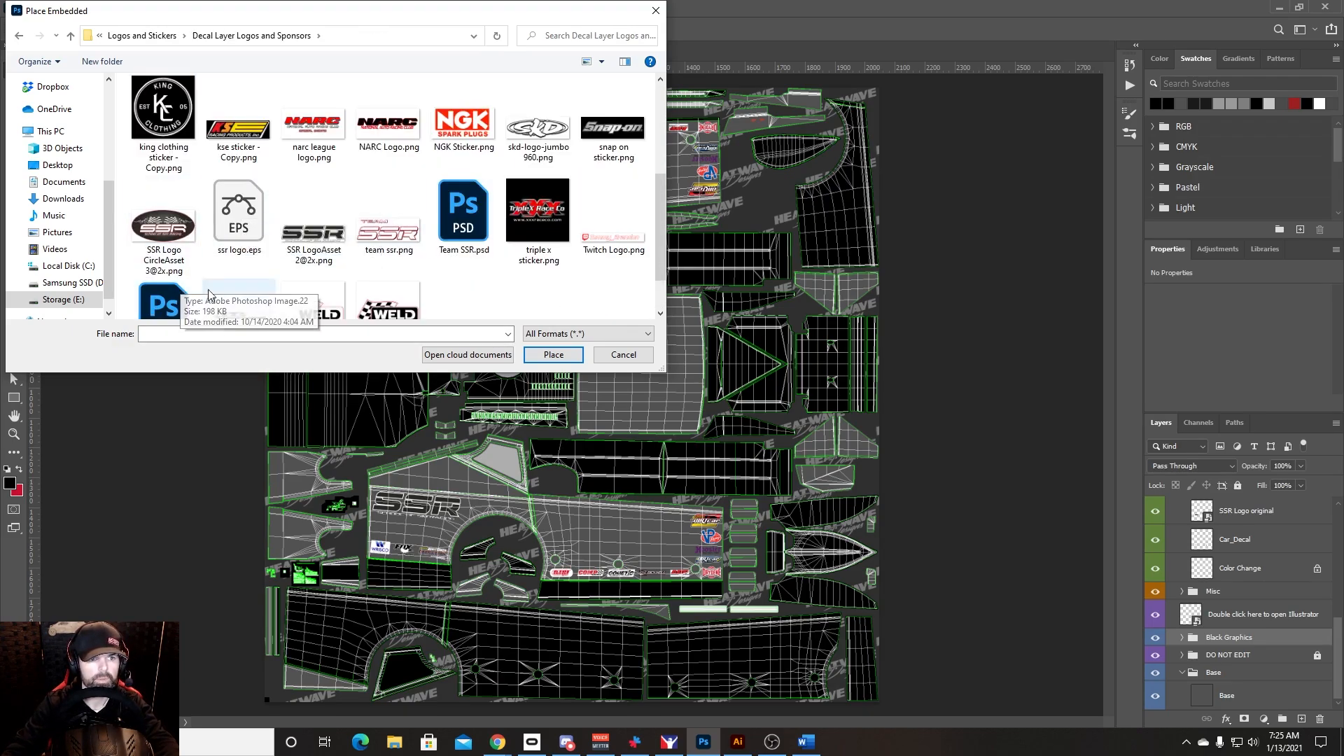
pyautogui.scroll(-1, 413, 273)
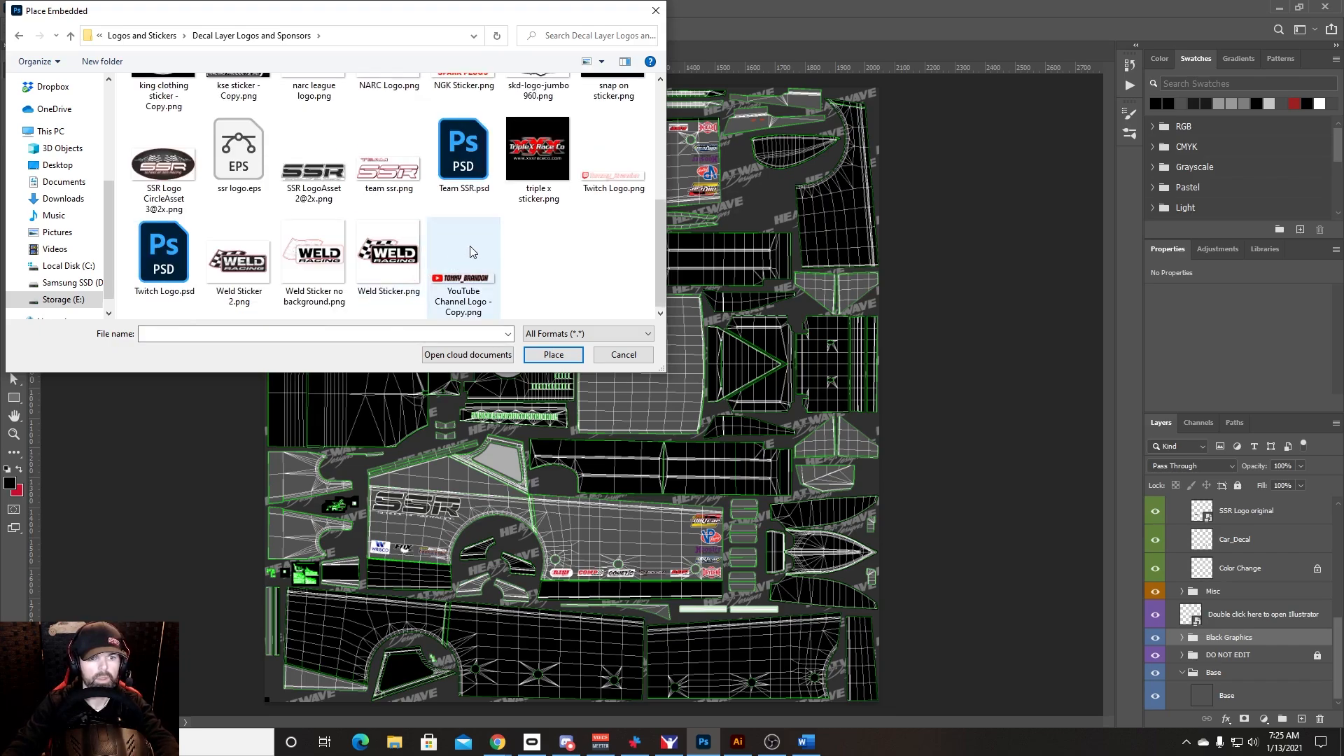
pyautogui.scroll(3, 542, 273)
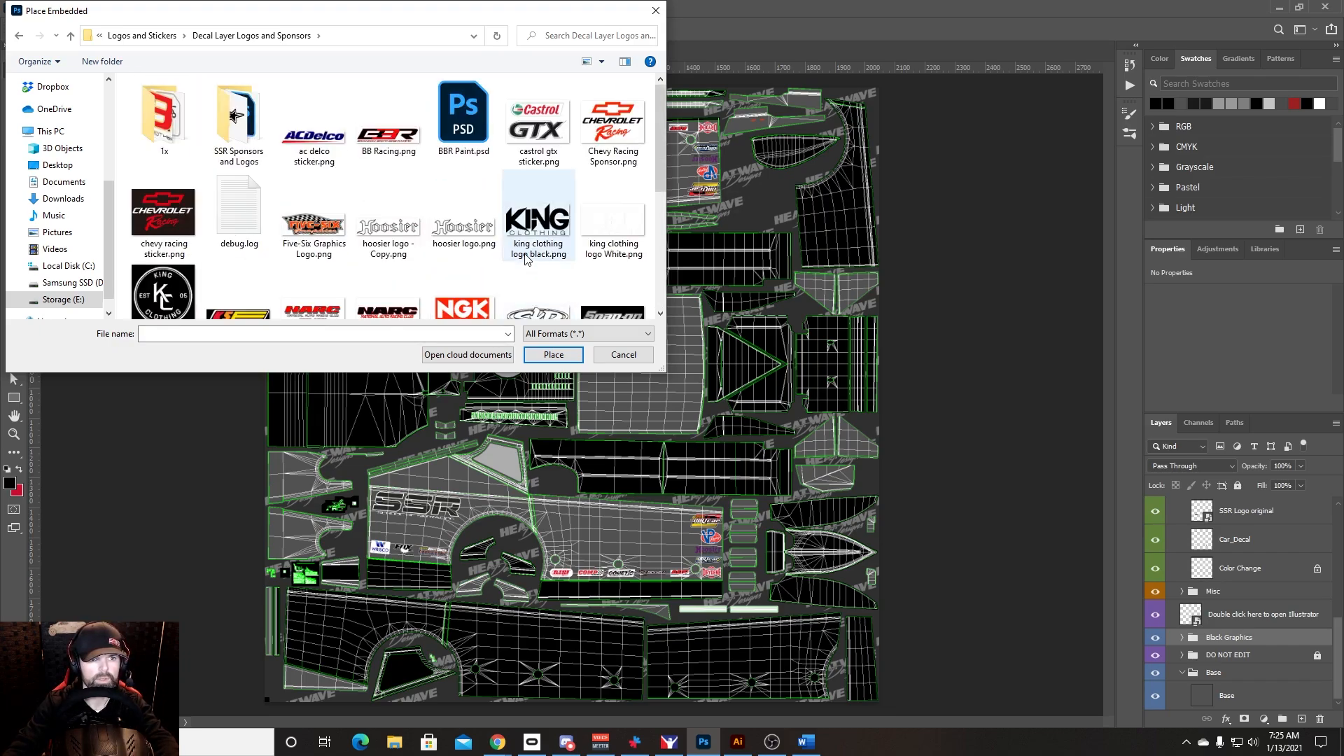
pyautogui.scroll(-1, 544, 272)
pyautogui.scroll(1, 521, 231)
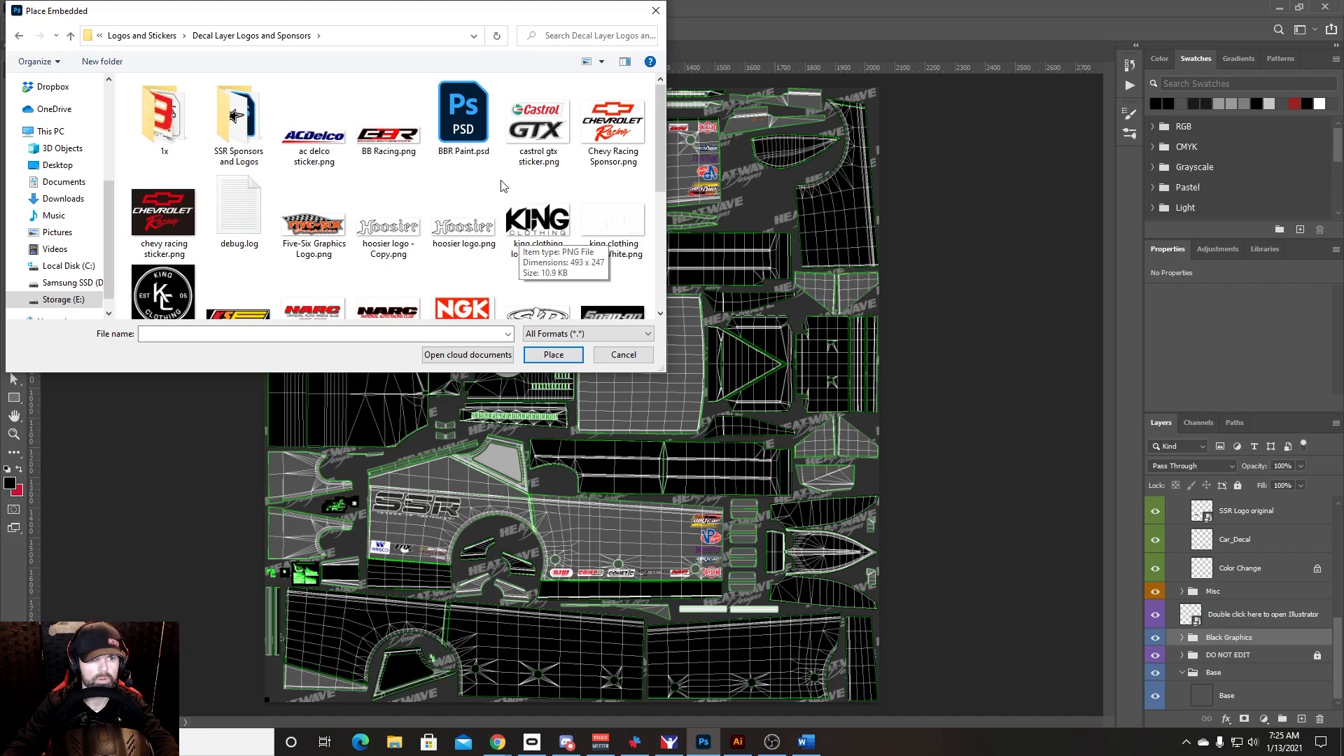
pyautogui.doubleClick(388, 129)
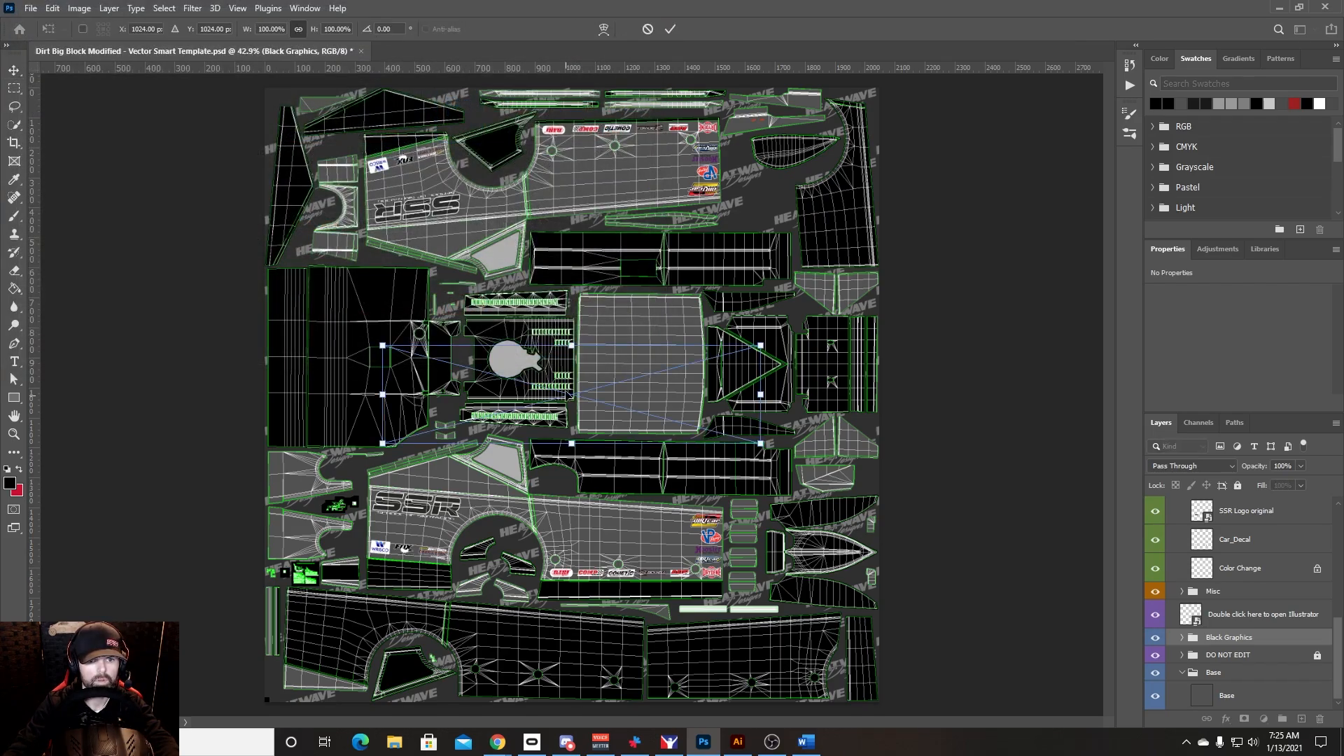
pyautogui.moveTo(578, 394); pyautogui.dragTo(607, 464)
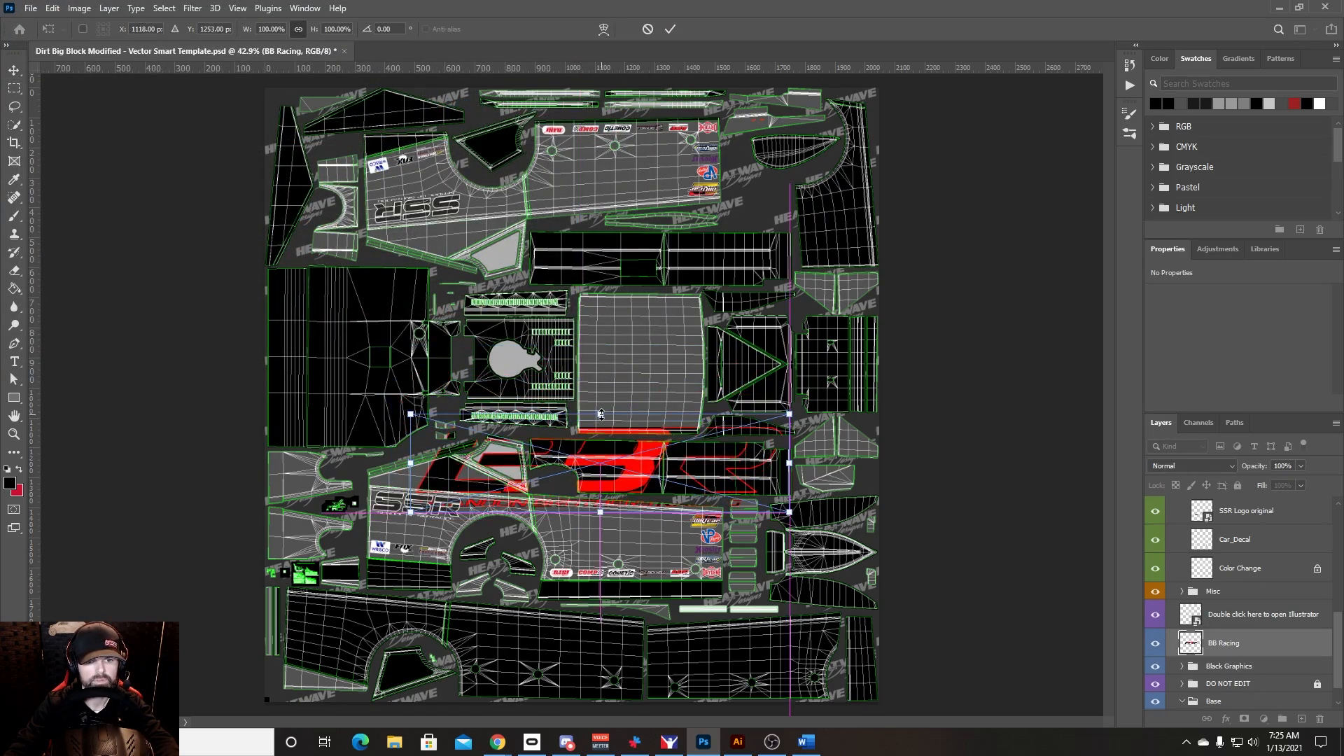
pyautogui.moveTo(600, 414); pyautogui.dragTo(619, 541)
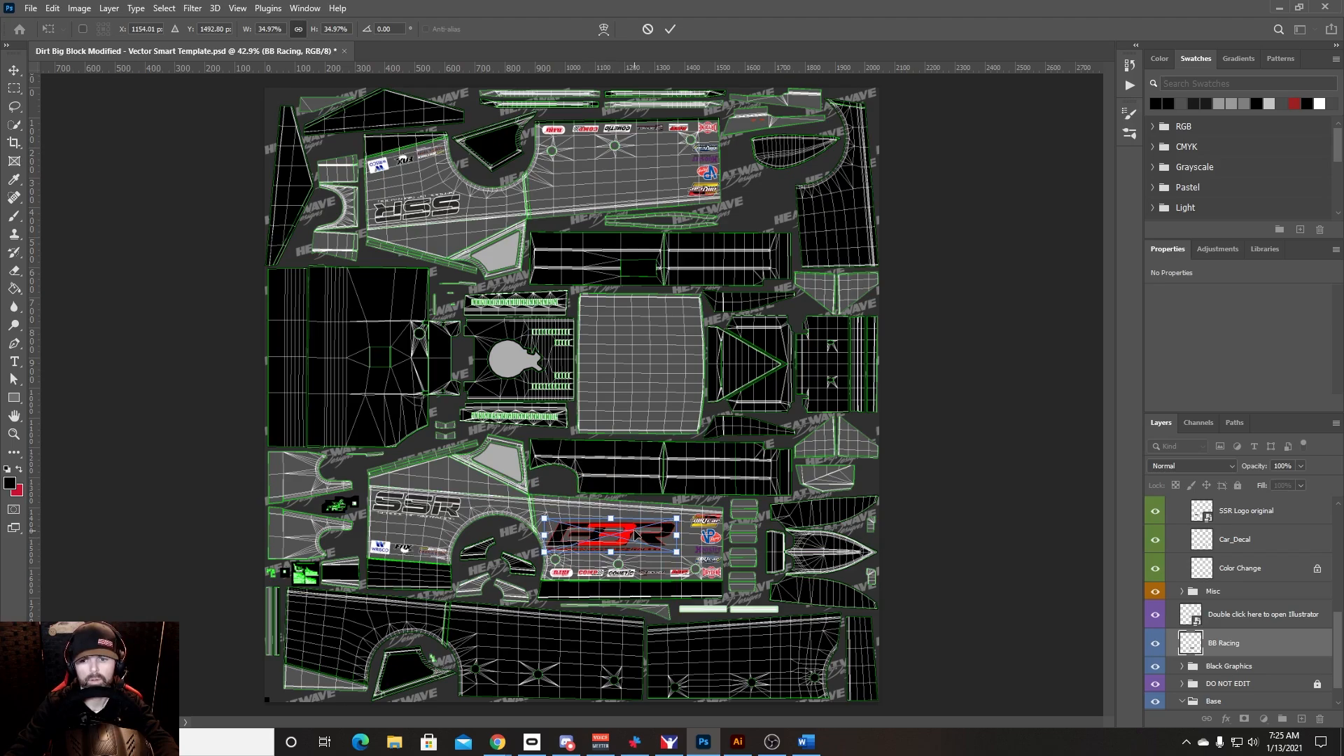
pyautogui.press('Escape')
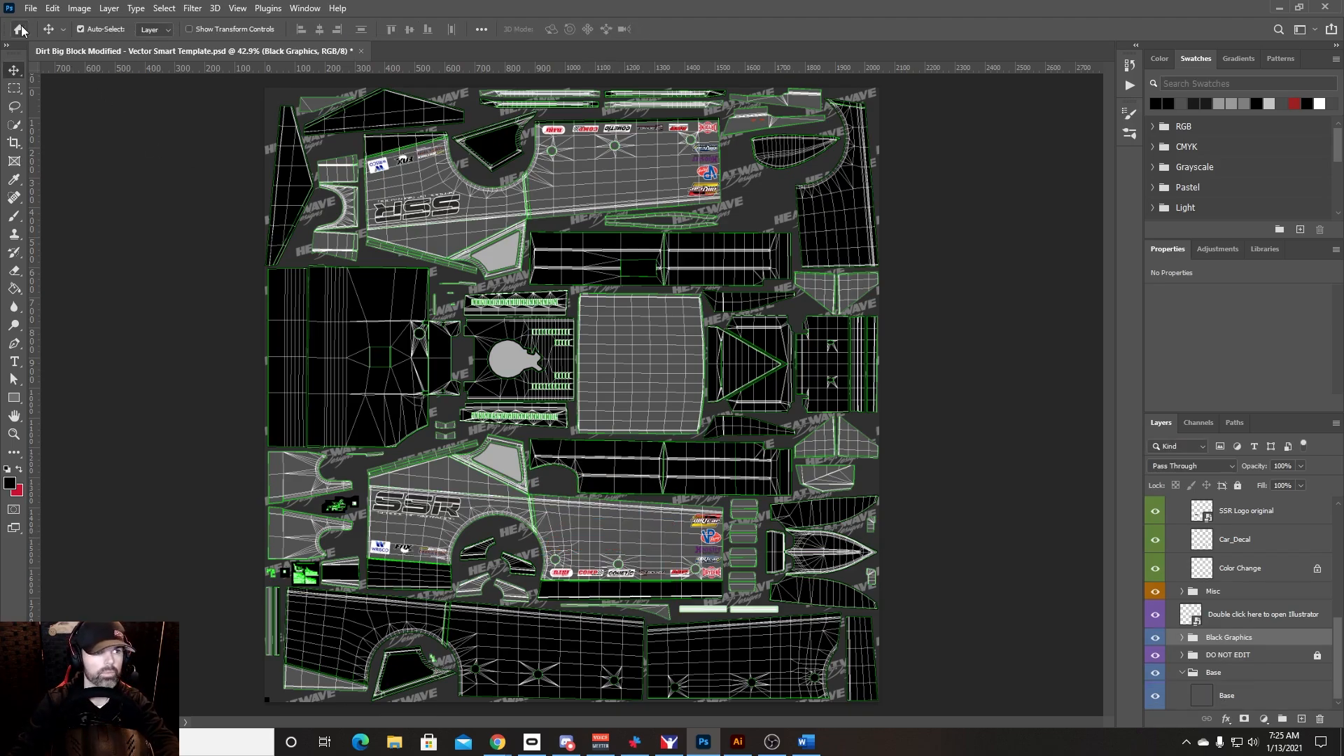
# Step: Place the BB Racing (1) cloud document from the Racing Logos folder as an embedded object
pyautogui.click(32, 8)
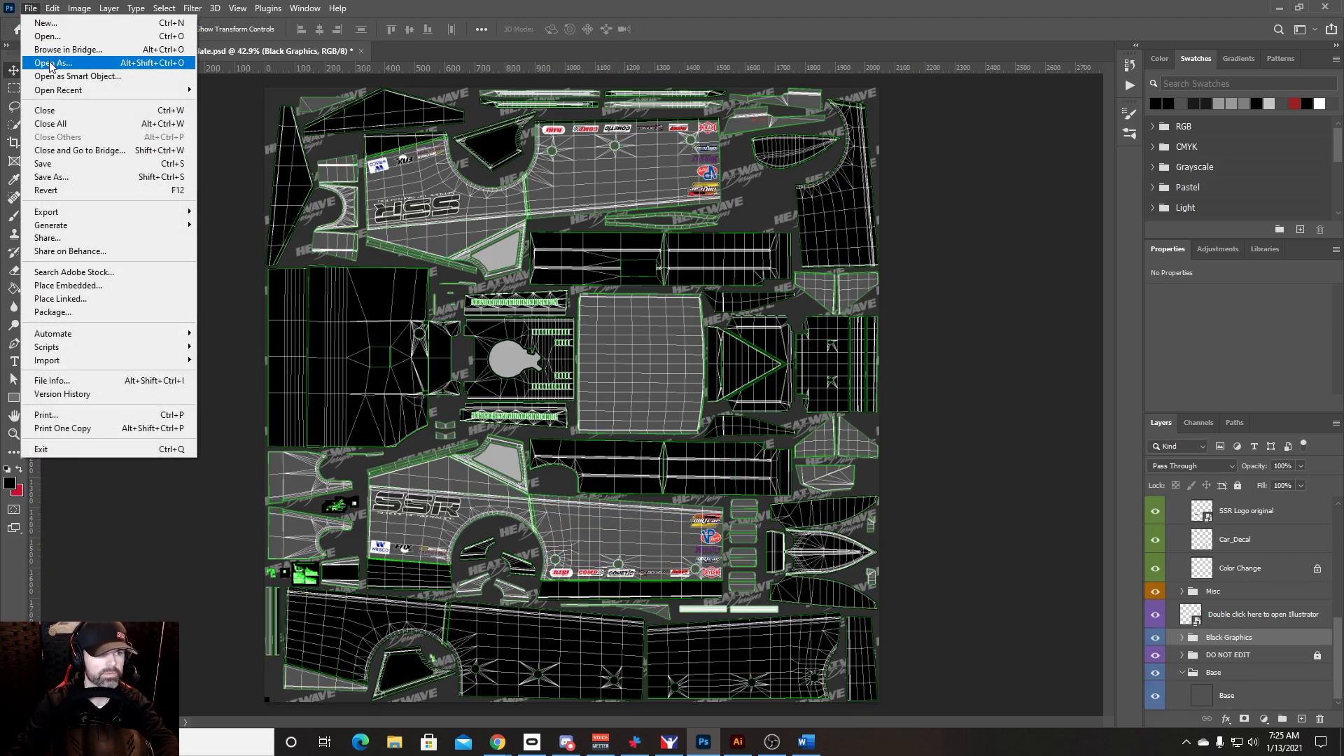
pyautogui.click(68, 285)
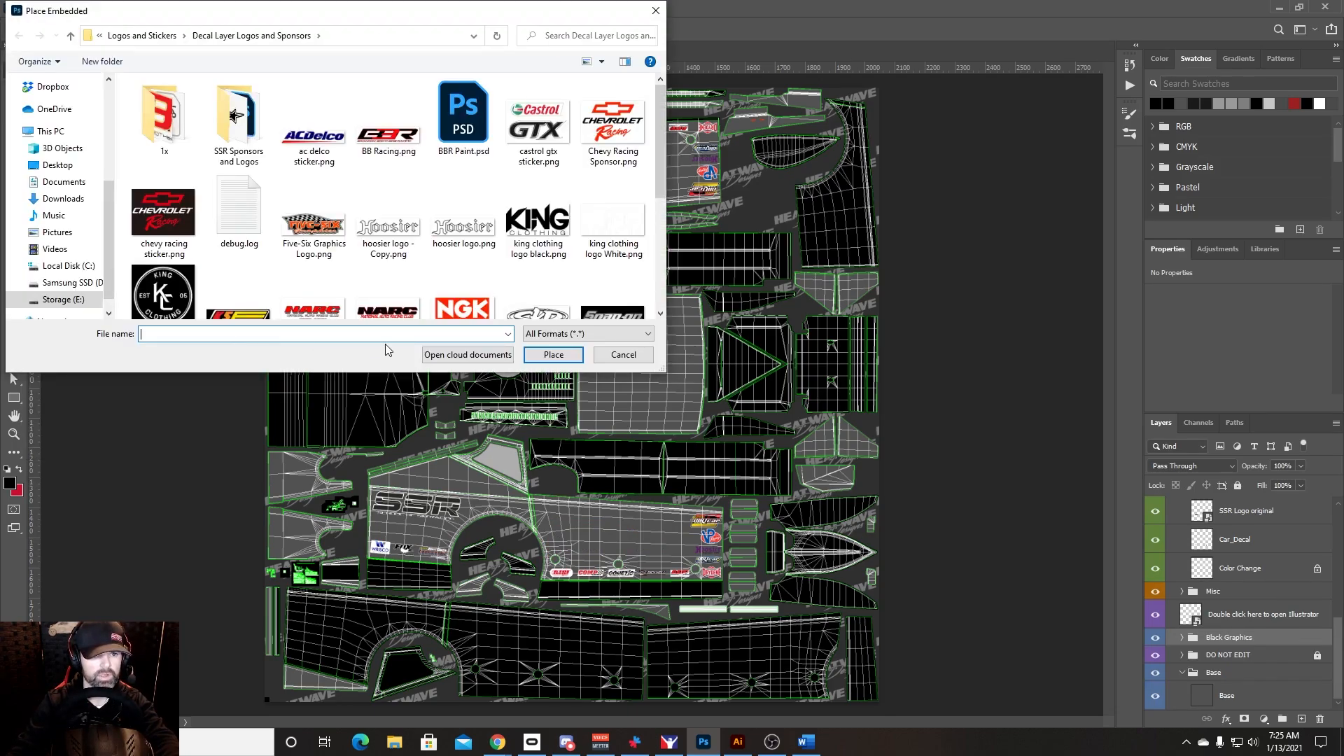
pyautogui.click(468, 354)
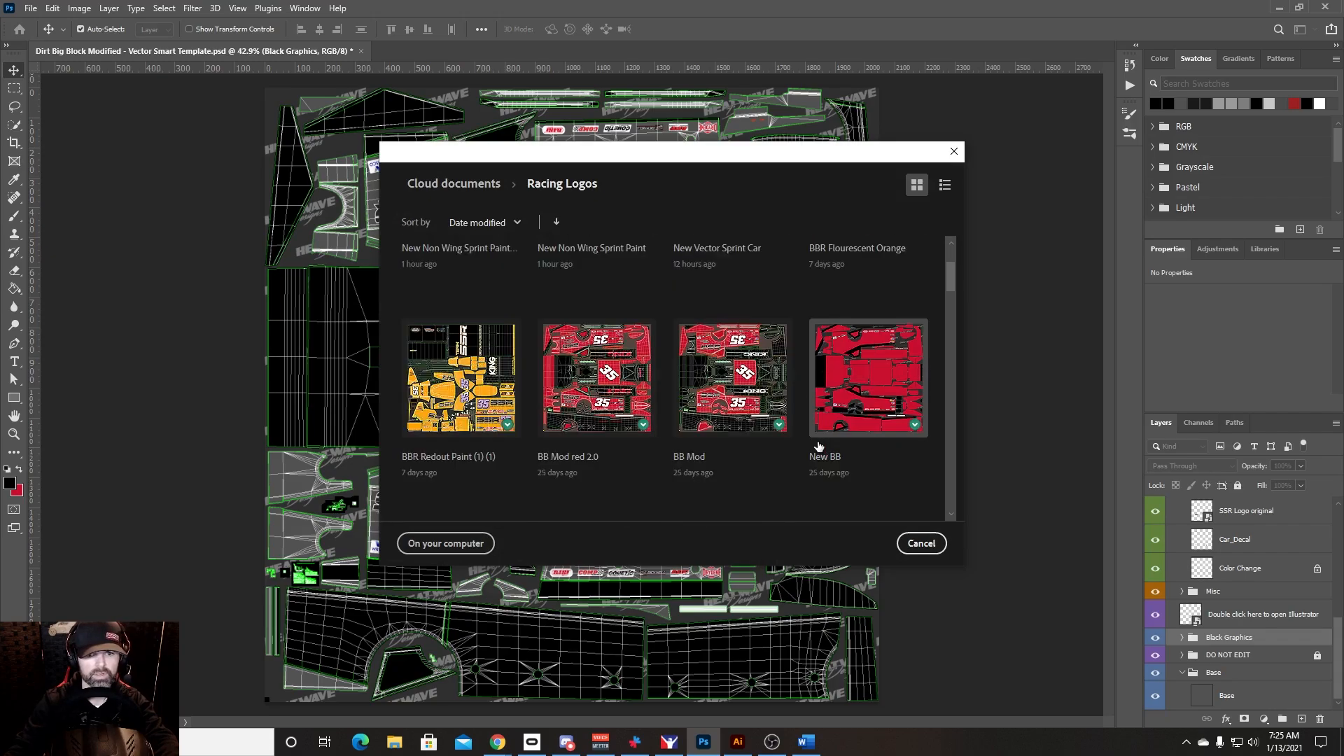
pyautogui.scroll(-10, 818, 446)
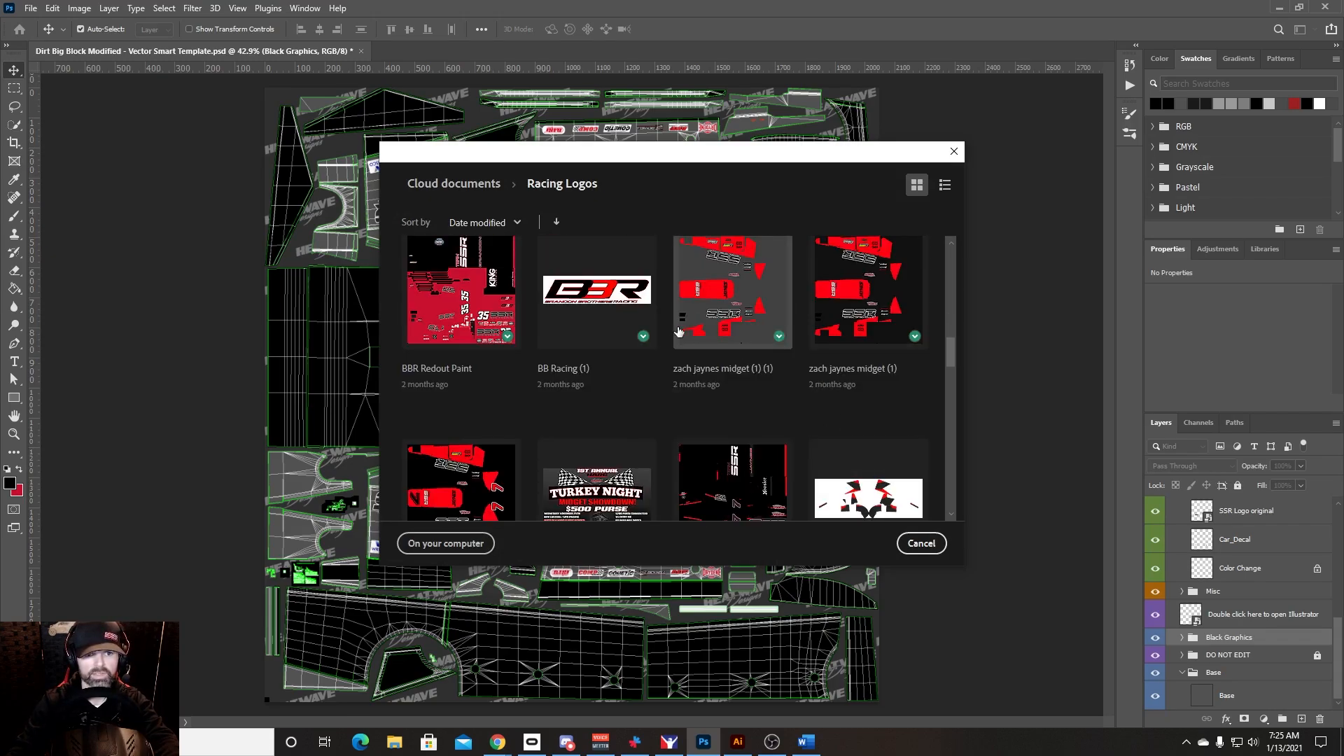
pyautogui.click(613, 315)
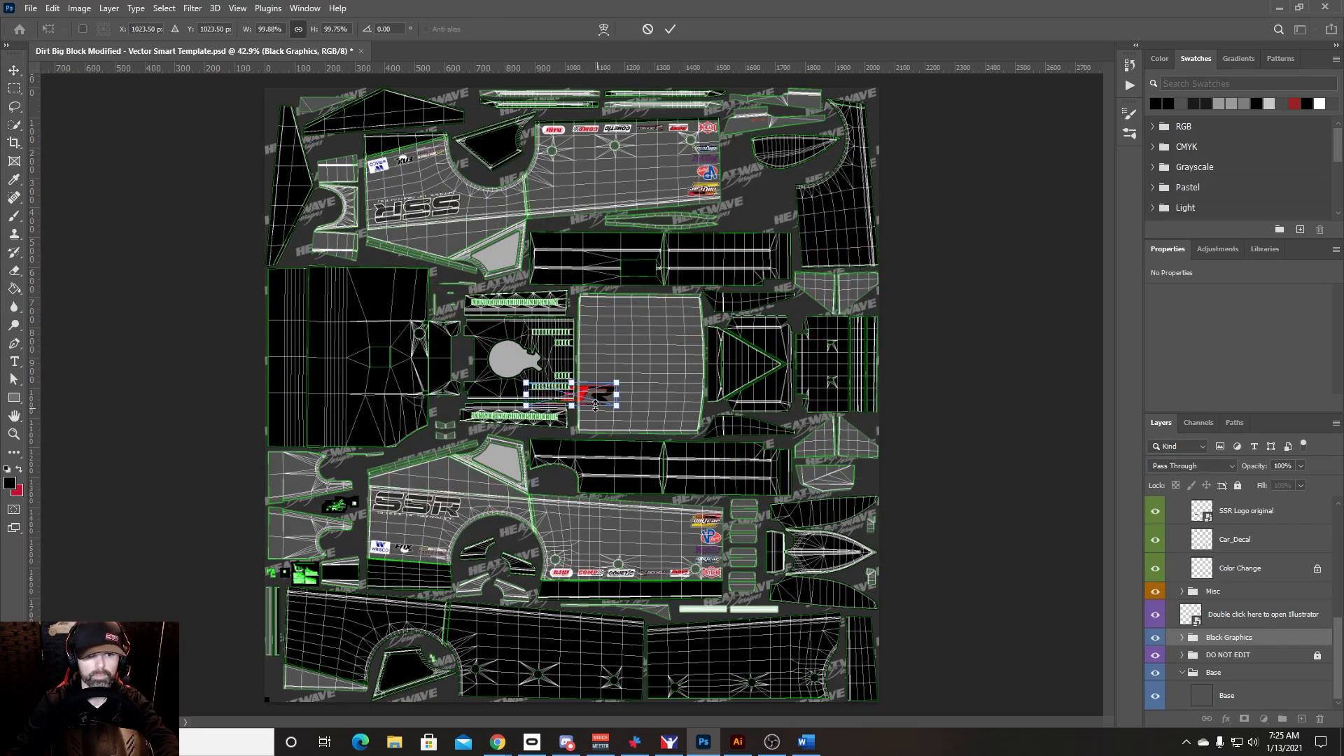
# Step: Fit the BB Racing logo beneath the SSR logo on the lower side panel at about 75.6% scale and 5.18° rotation, and commit
pyautogui.moveTo(595, 406); pyautogui.dragTo(646, 550)
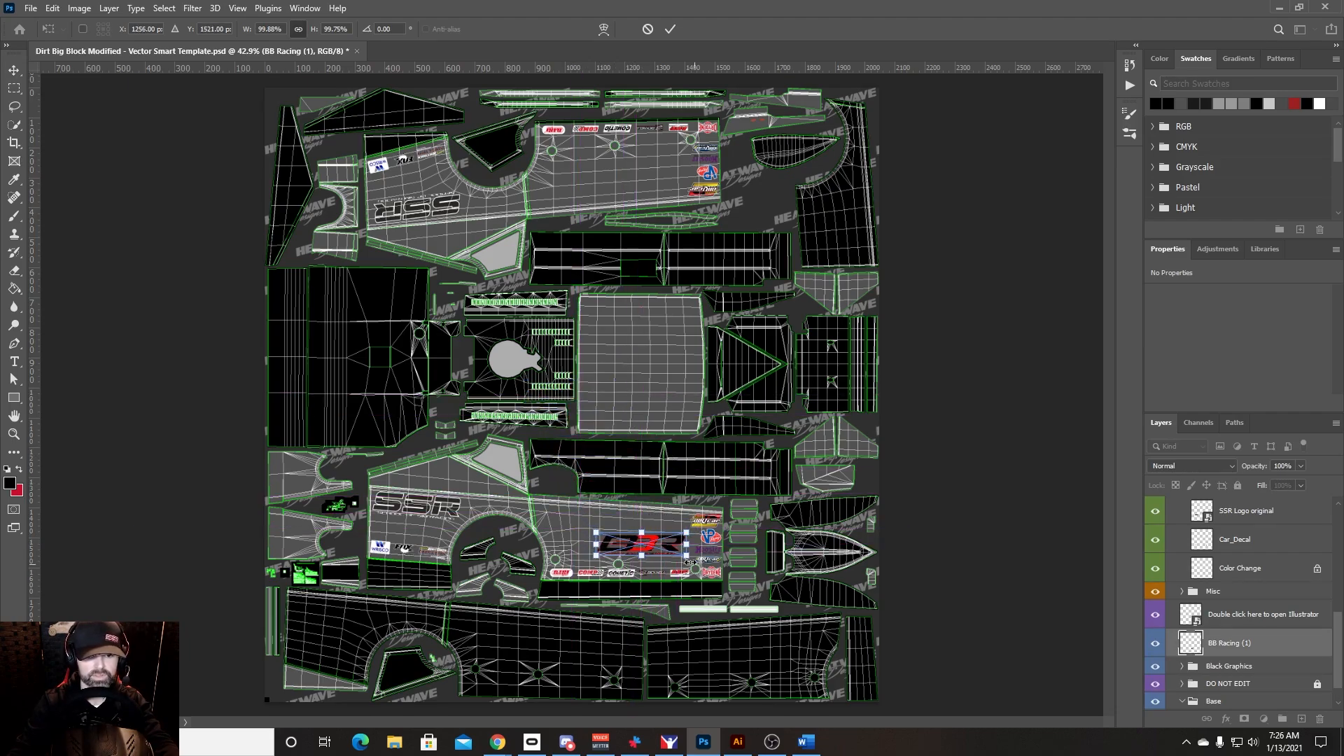
pyautogui.scroll(2, 671, 560)
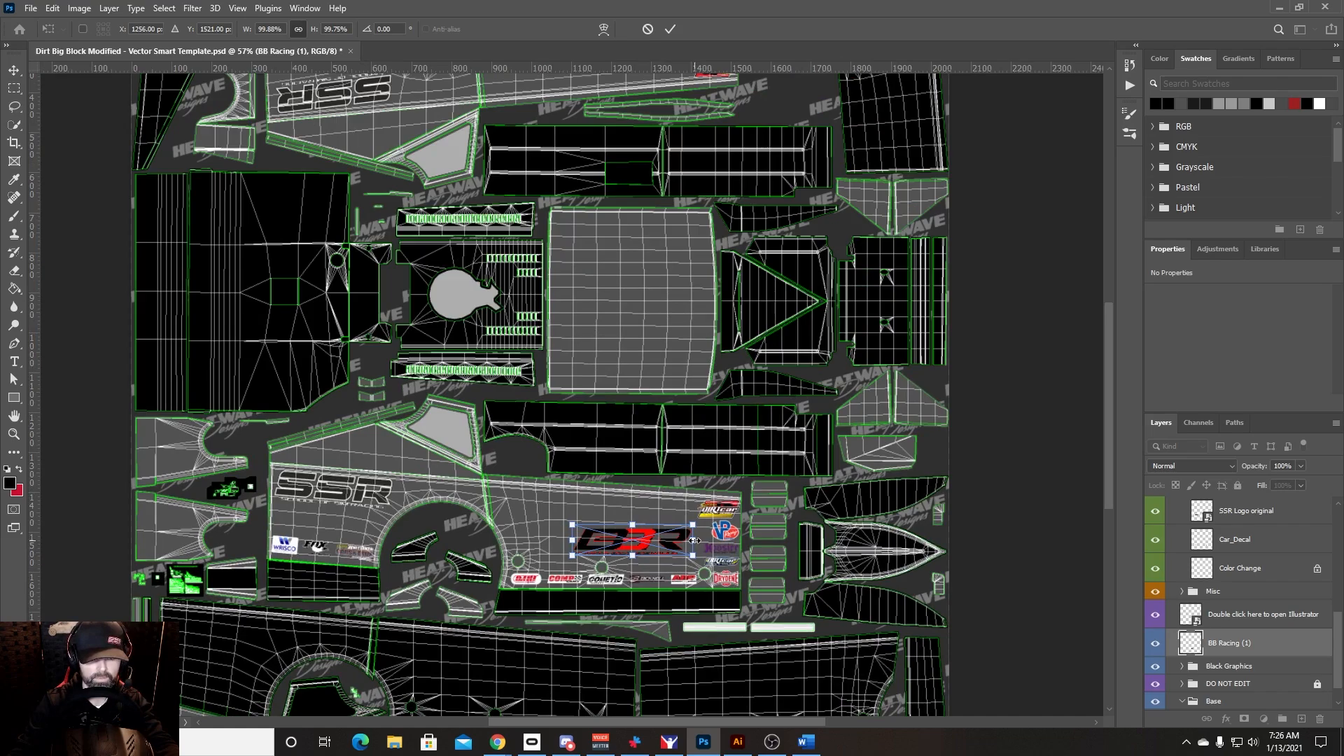
pyautogui.moveTo(695, 540); pyautogui.dragTo(326, 525)
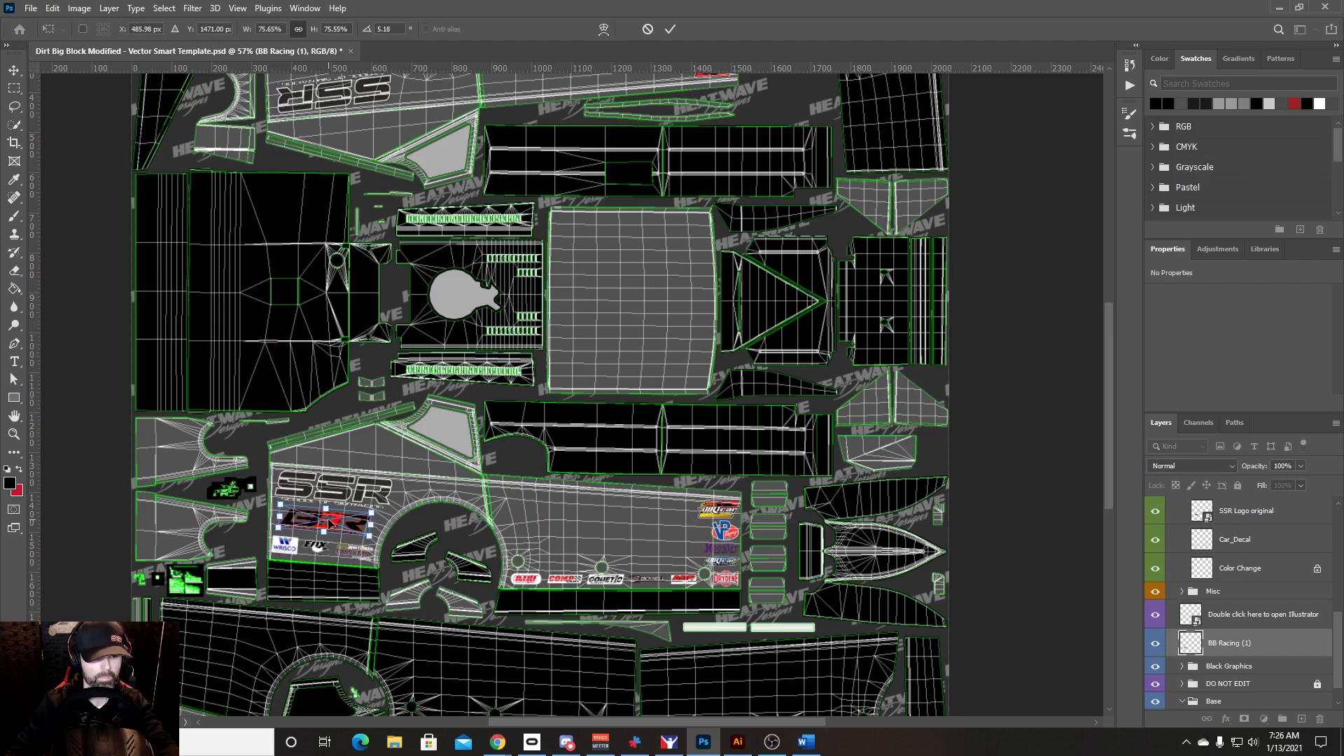
pyautogui.press('Return')
# Step: Open the BB Racing (1) smart object's contents and set the text color of the middle 3 to white
pyautogui.doubleClick(1198, 648)
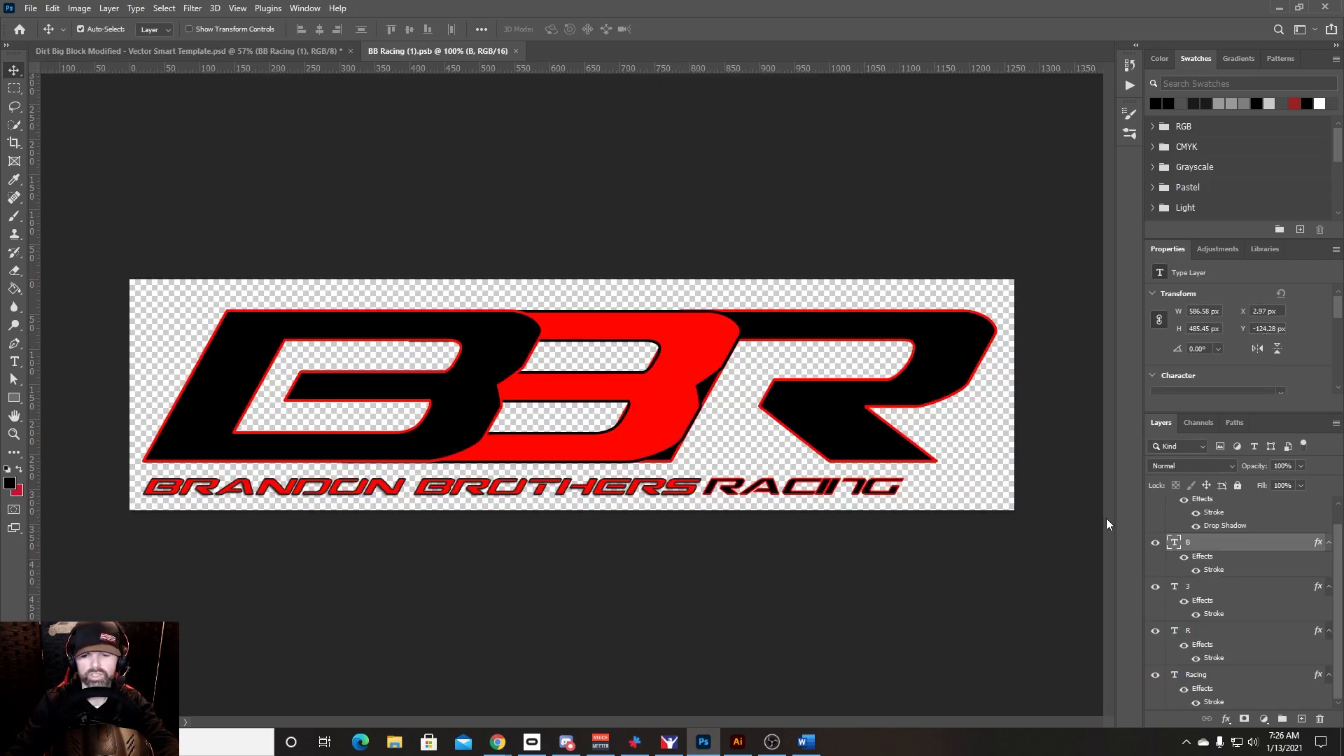
pyautogui.click(677, 373)
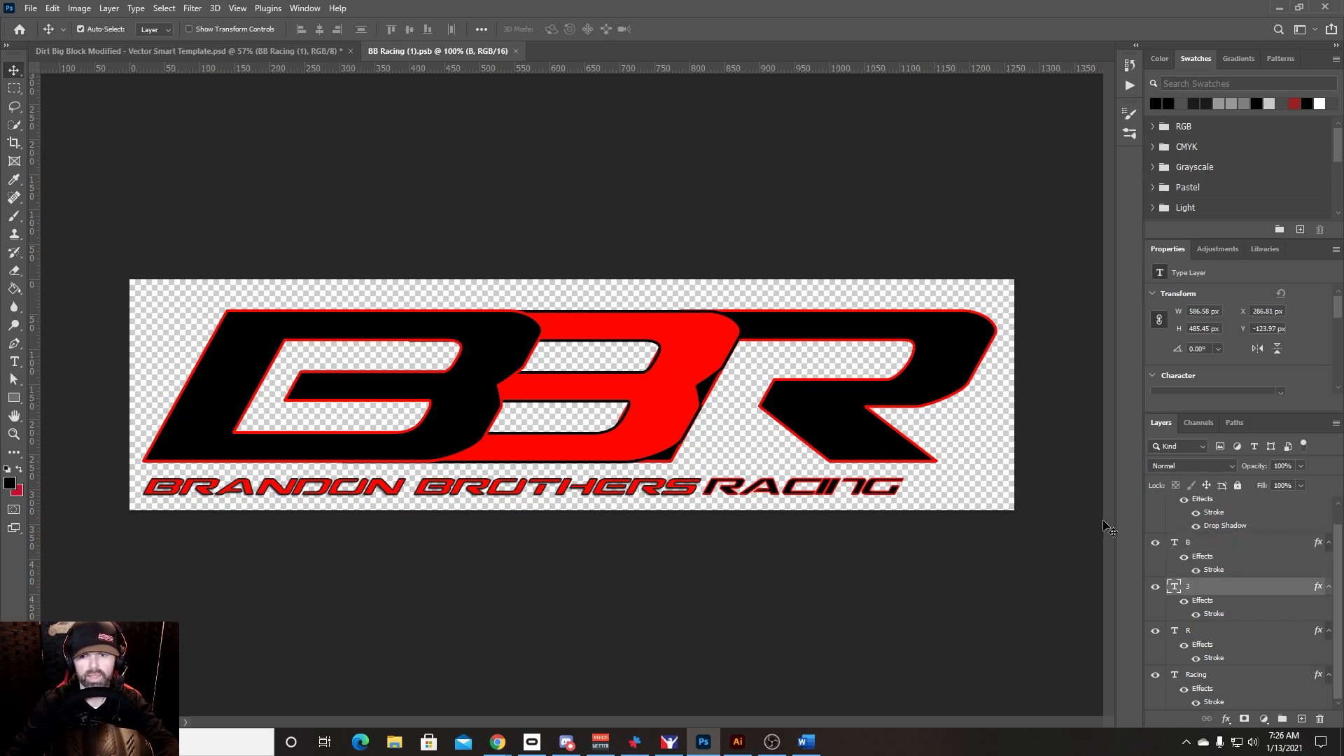
pyautogui.scroll(-5, 1304, 376)
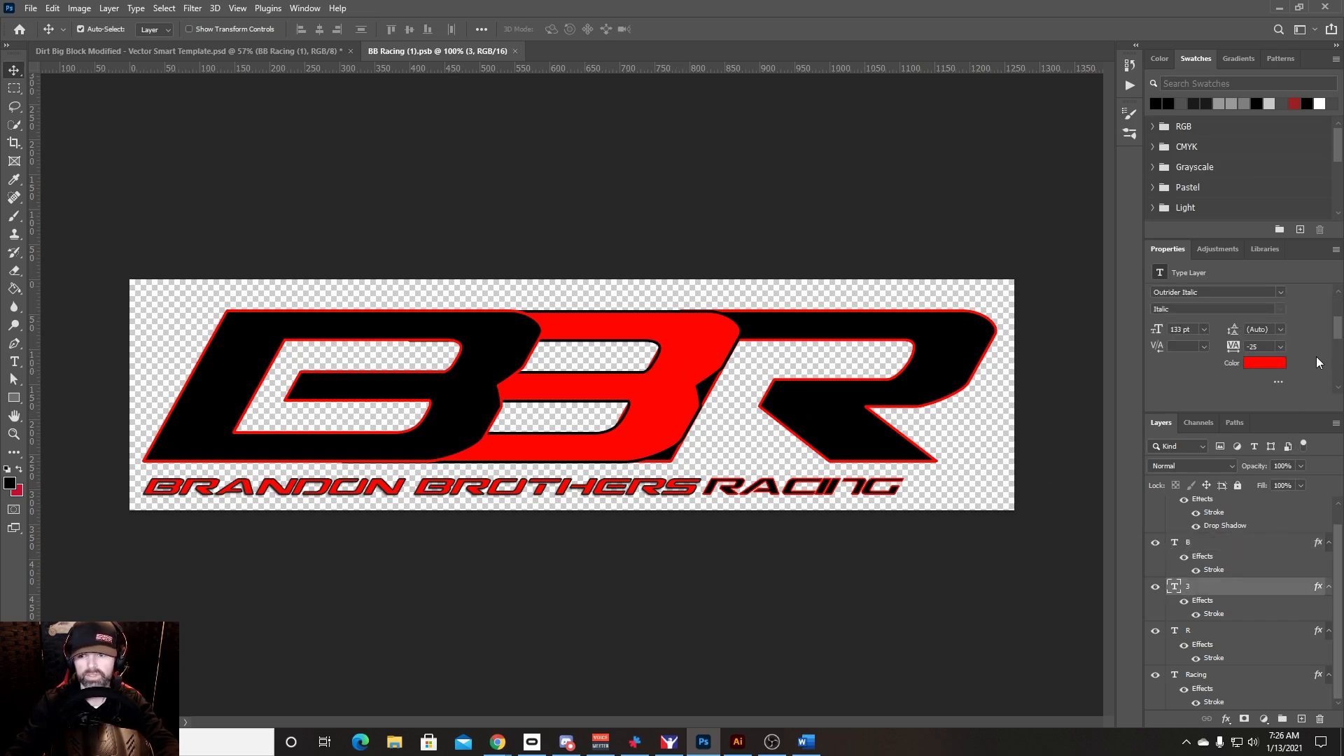
pyautogui.click(1268, 322)
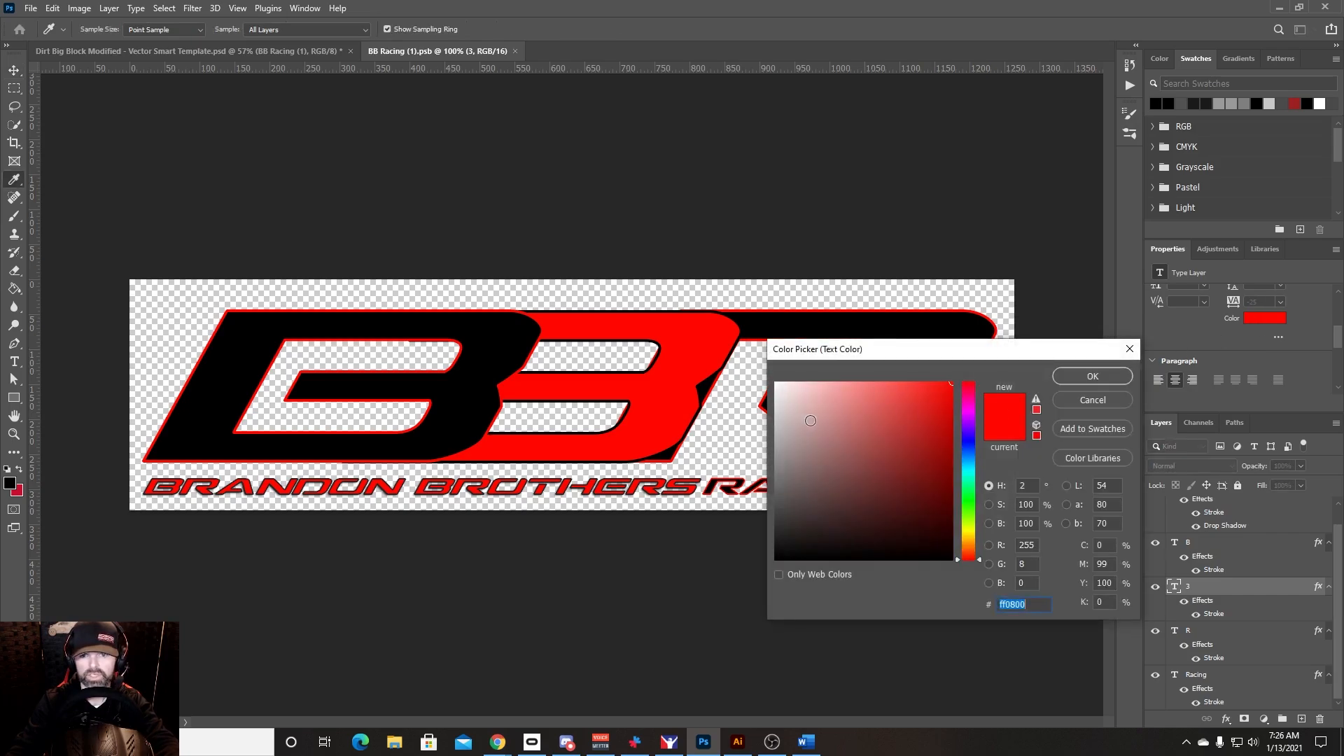
pyautogui.click(776, 384)
pyautogui.click(1082, 375)
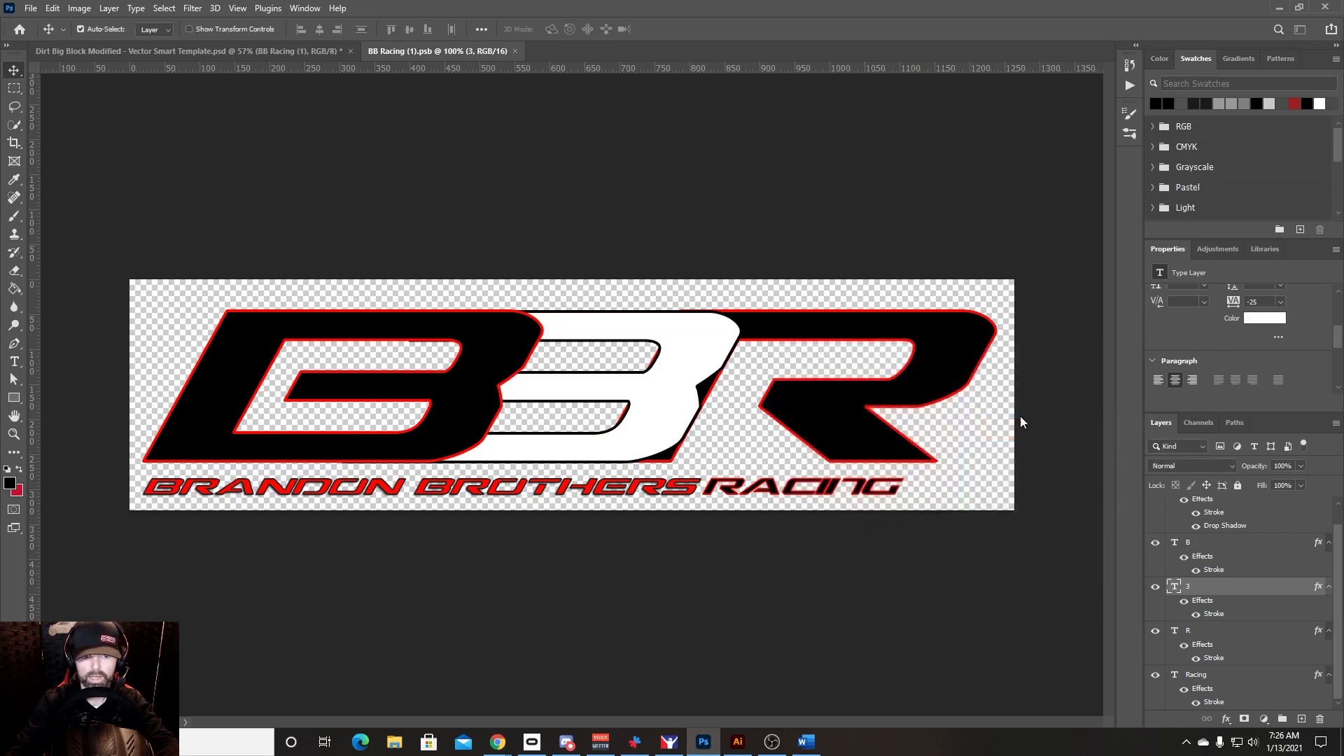
# Step: Set the text color of the BRANDON BROTHERS line to white (ffffff)
pyautogui.click(693, 494)
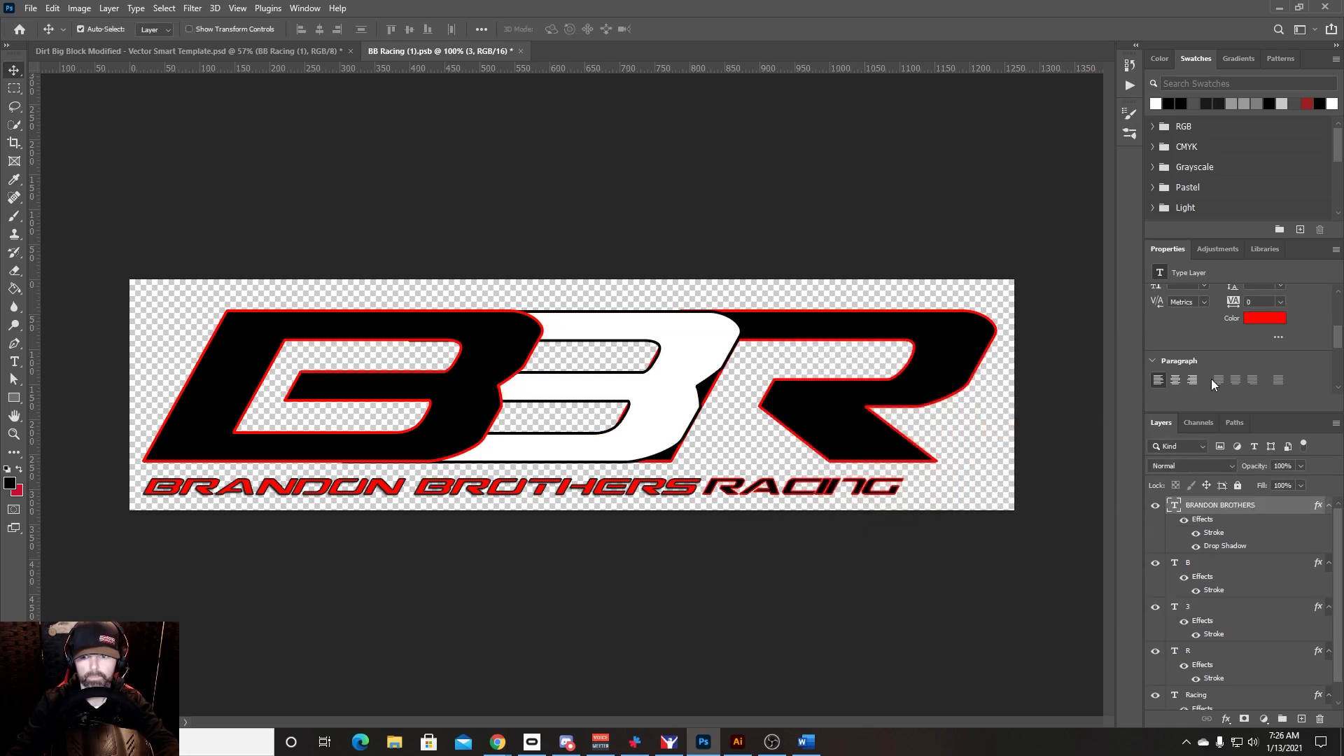
pyautogui.click(1265, 319)
pyautogui.click(776, 384)
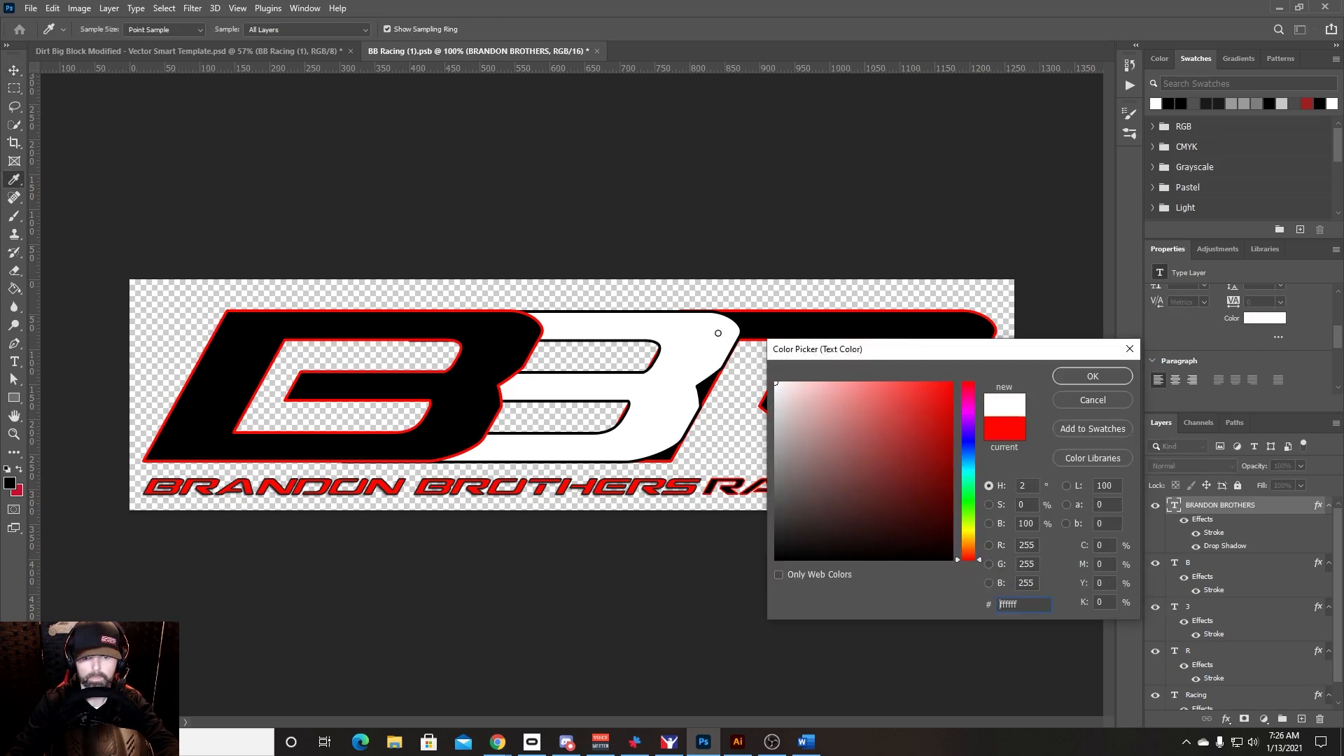
pyautogui.click(1093, 376)
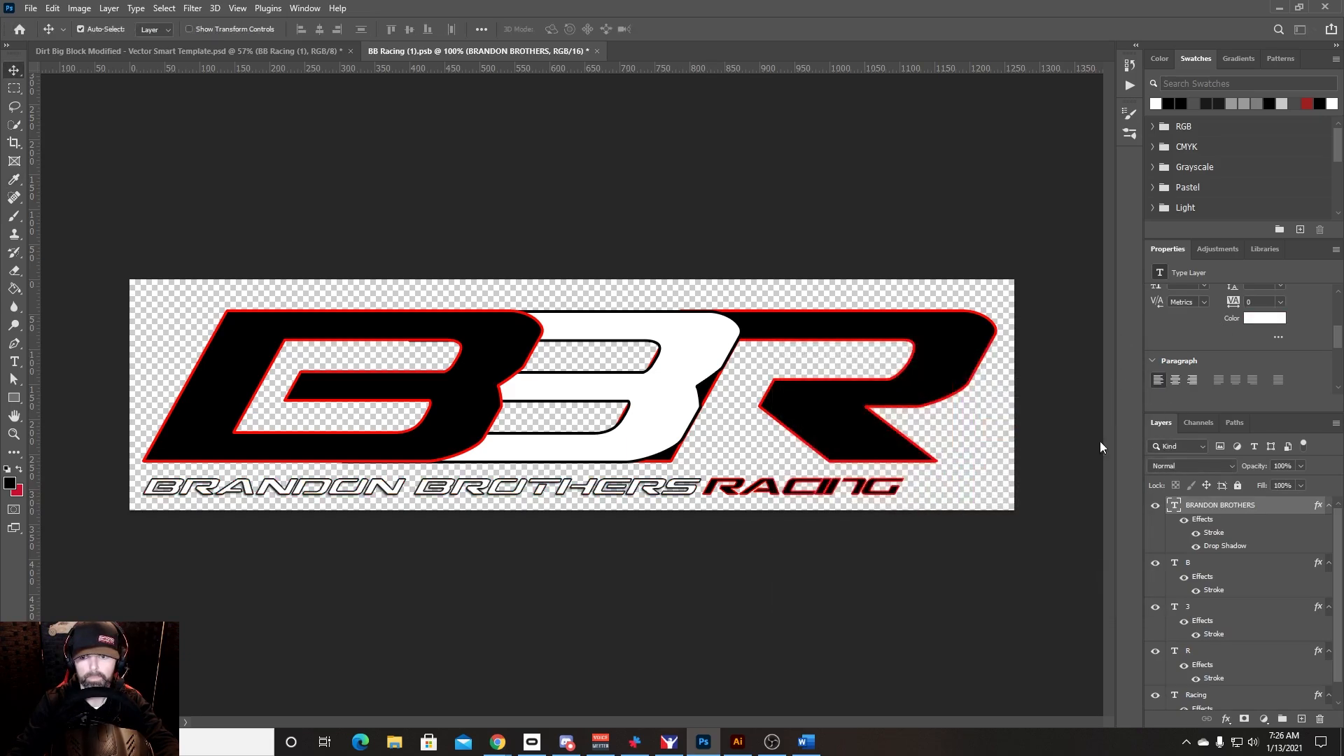
# Step: Change the stroke color of the Racing text layer to white (ffffff)
pyautogui.click(897, 493)
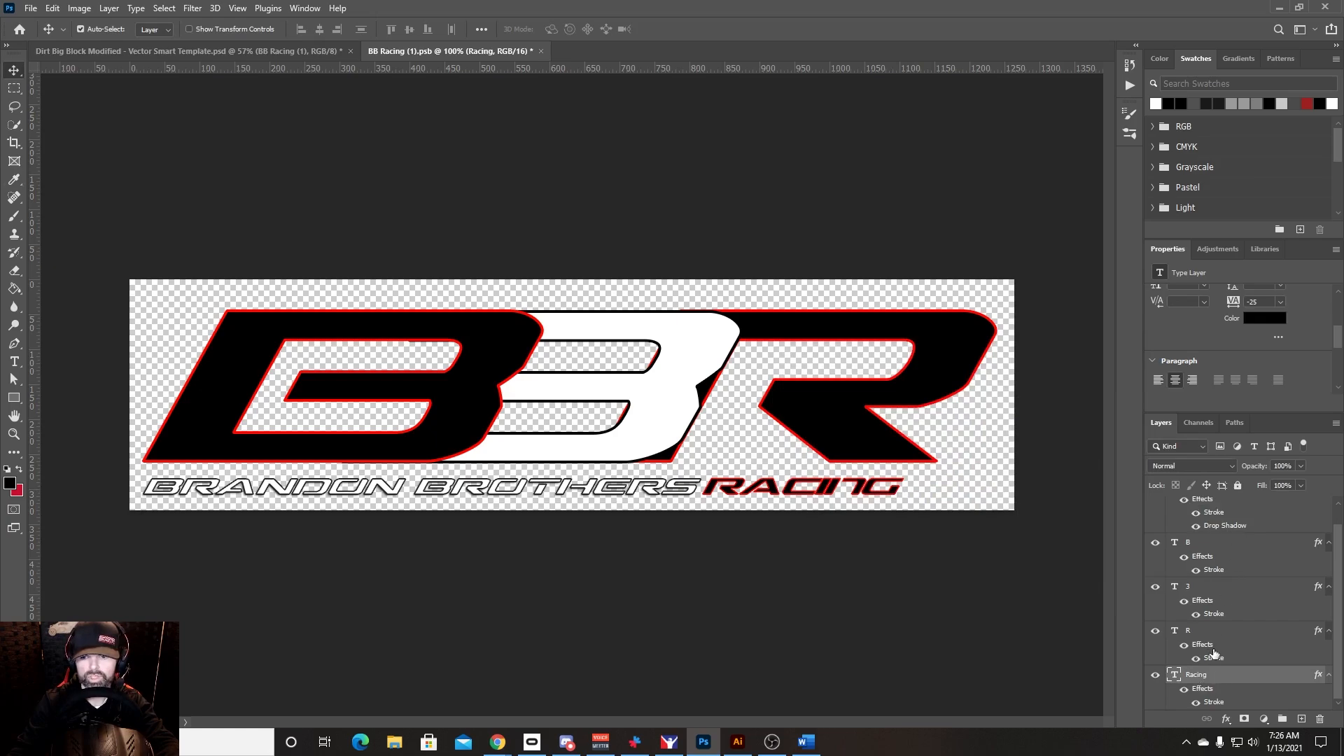
pyautogui.click(1229, 722)
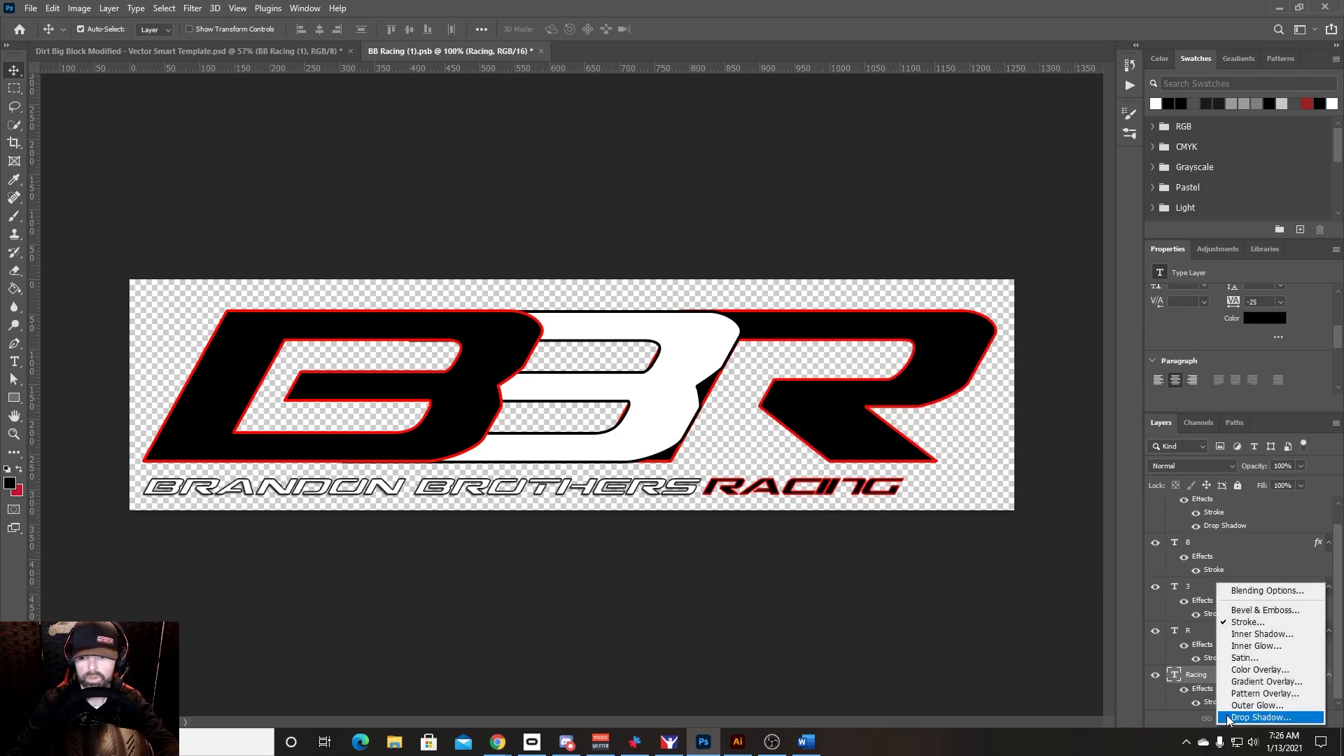
pyautogui.click(1238, 621)
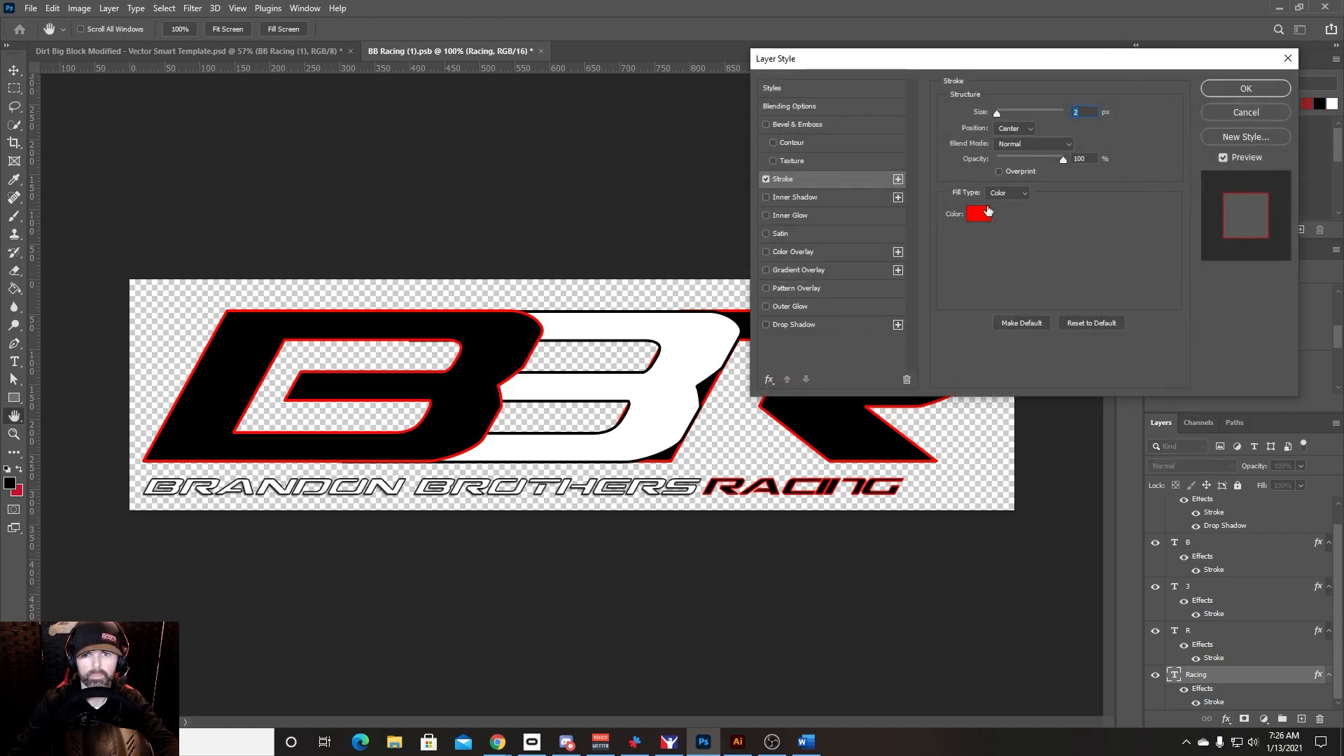
pyautogui.click(988, 212)
pyautogui.click(776, 383)
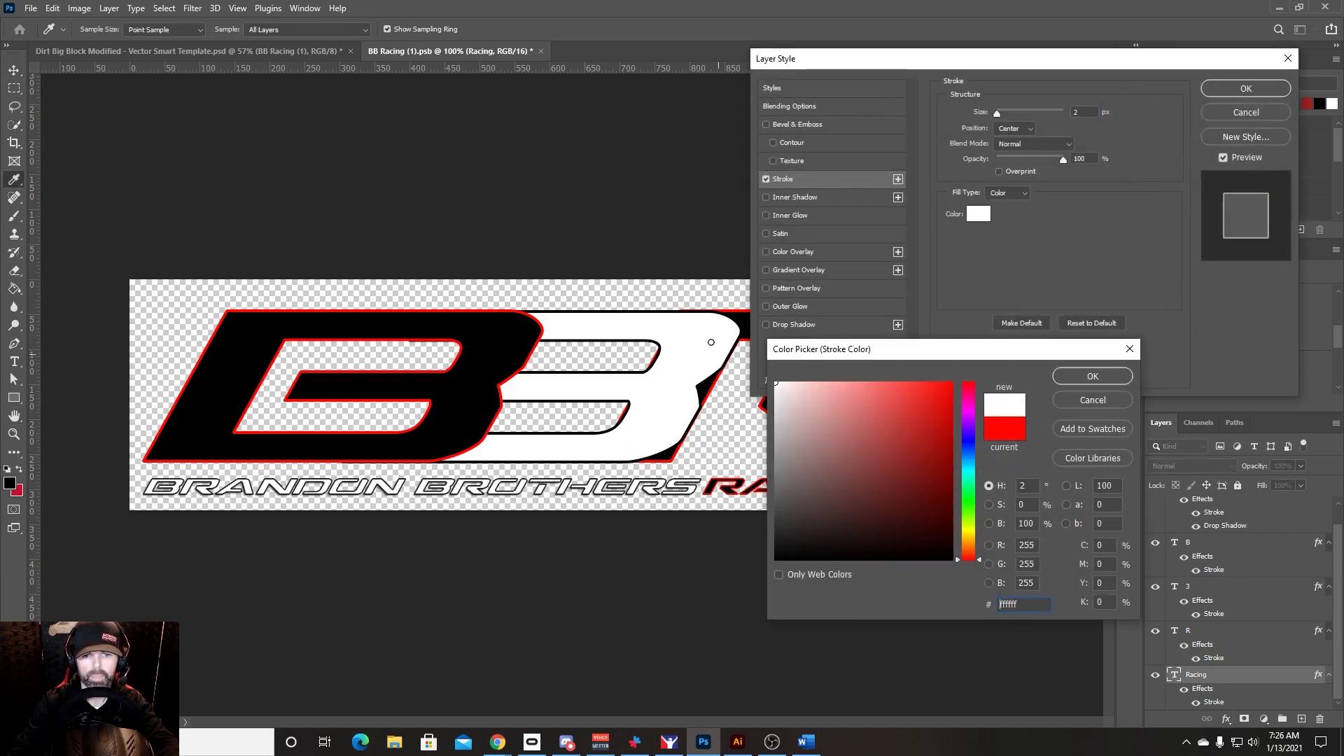
pyautogui.click(1082, 384)
pyautogui.click(1233, 84)
# Step: Change the stroke color of the large R text layer to white
pyautogui.click(852, 444)
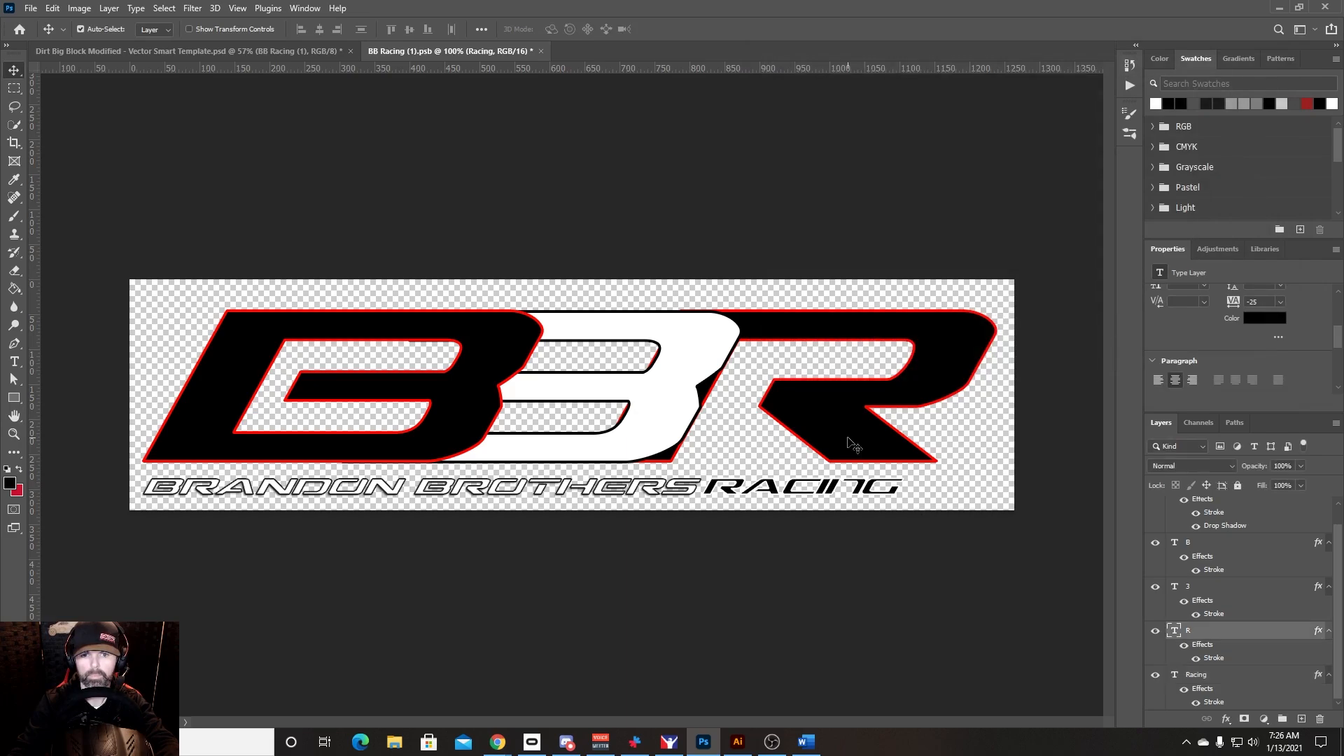
pyautogui.click(1227, 721)
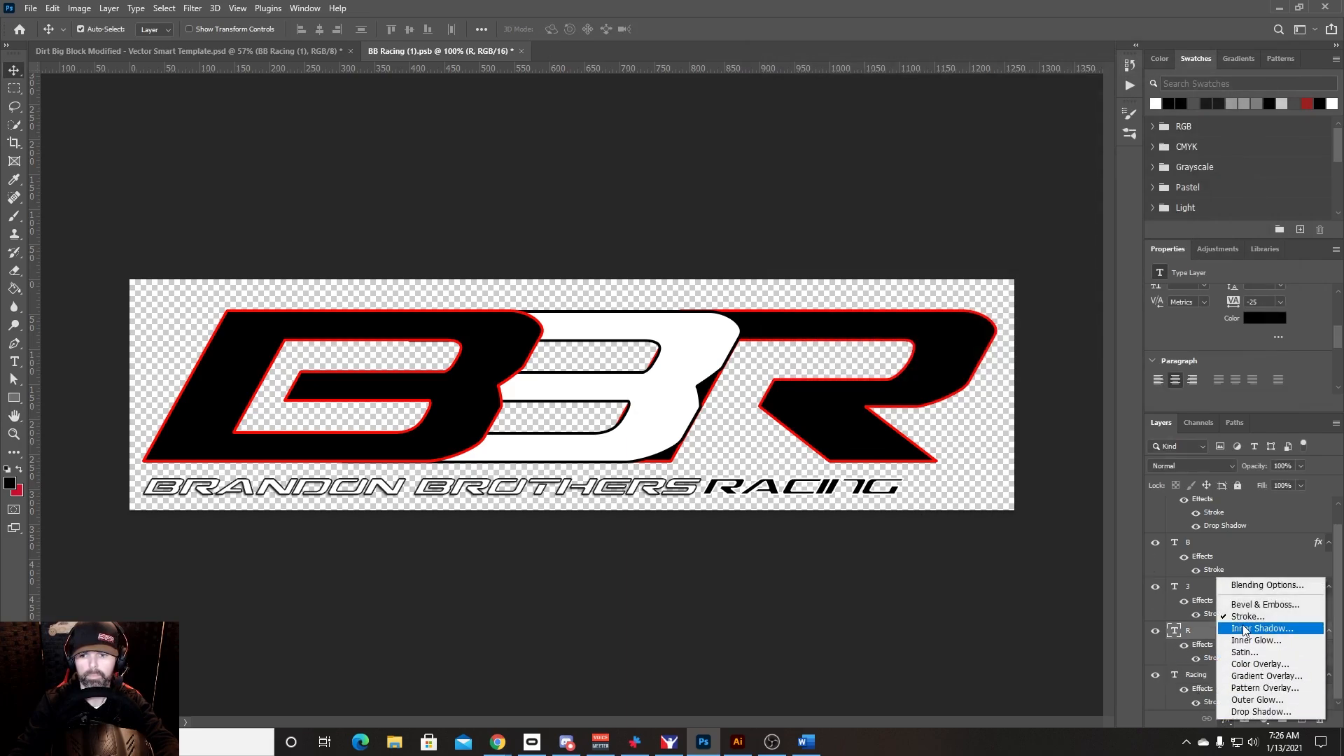
pyautogui.click(1224, 616)
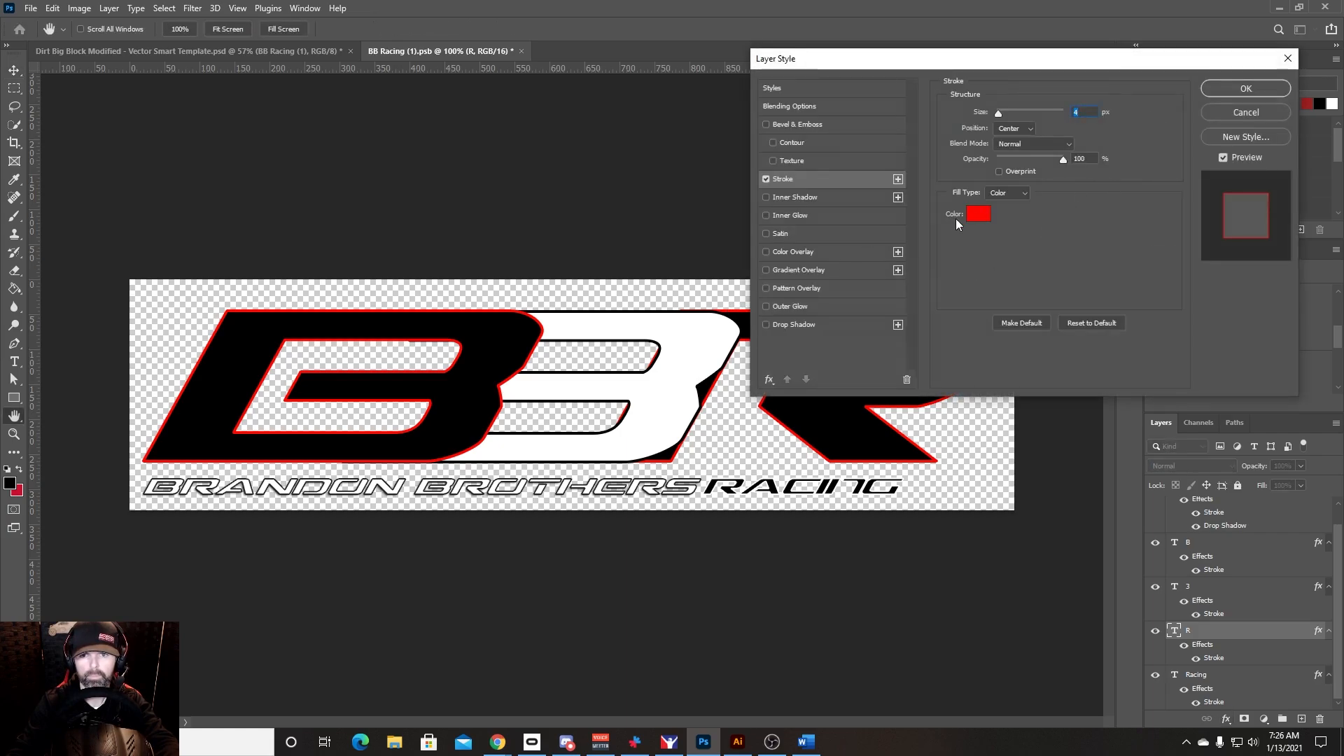
pyautogui.click(977, 214)
pyautogui.moveTo(800, 416); pyautogui.dragTo(775, 383)
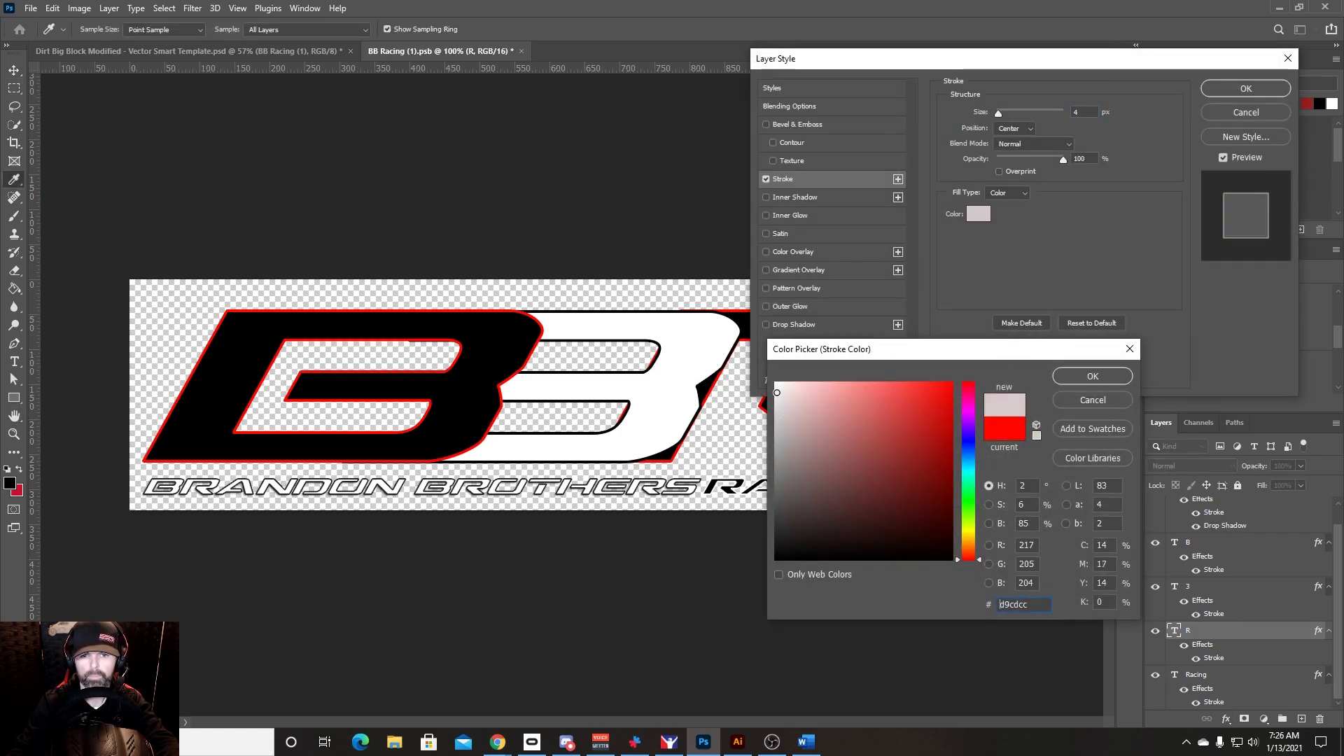
pyautogui.click(1064, 376)
pyautogui.click(1247, 88)
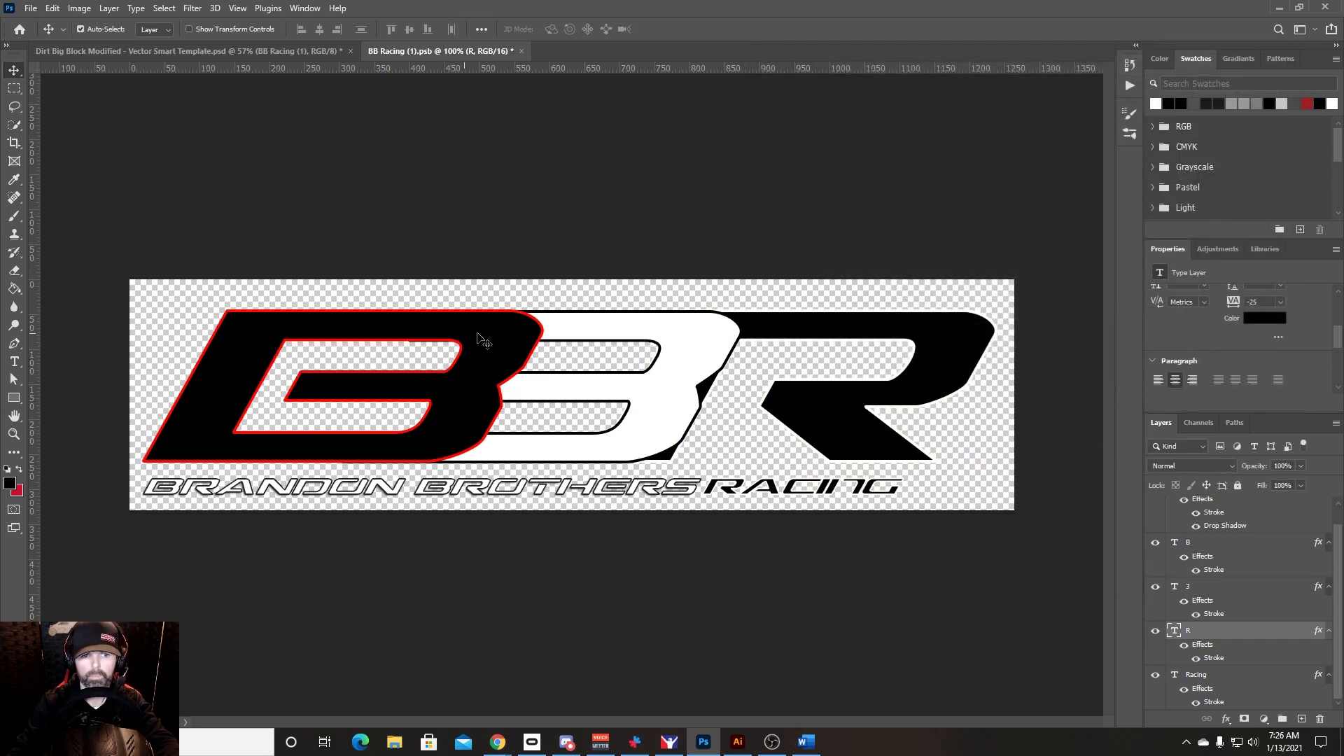
# Step: Change the stroke color of the large first B text layer to white and save the smart object's contents
pyautogui.click(483, 342)
pyautogui.click(1225, 719)
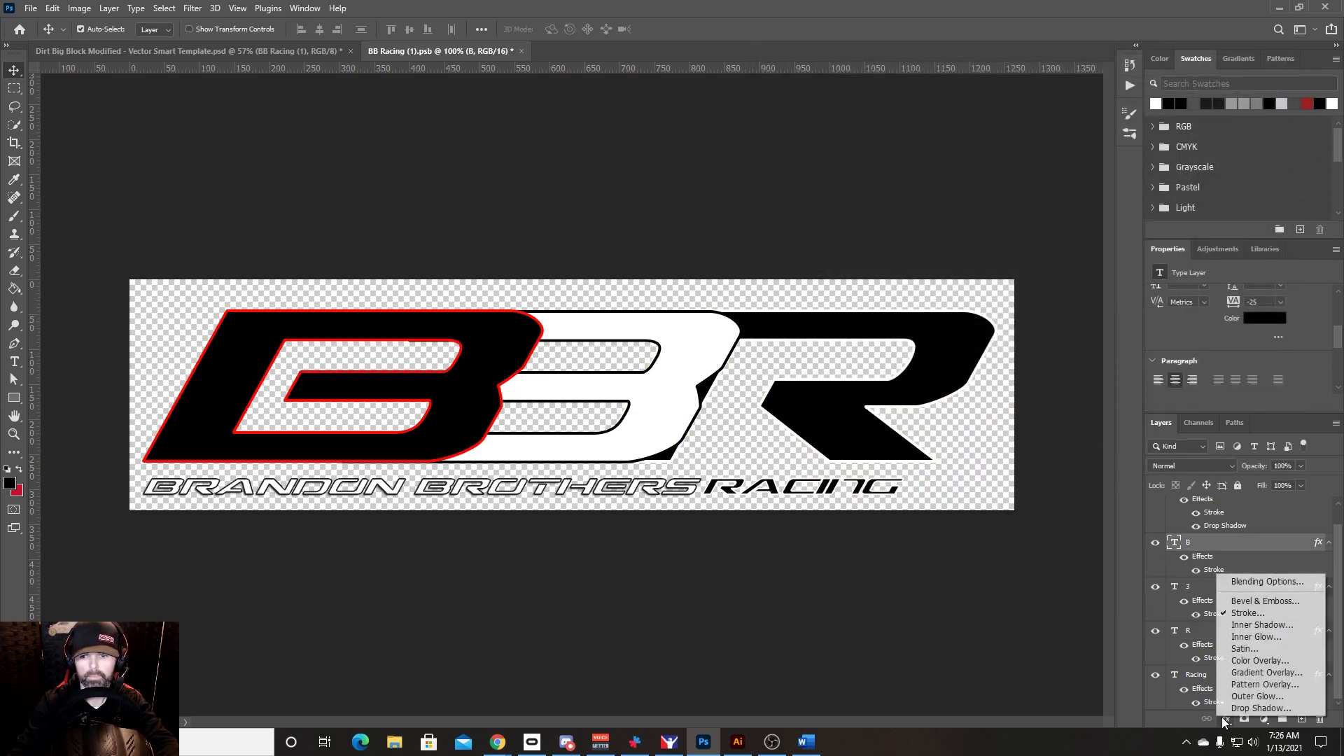
pyautogui.click(1243, 604)
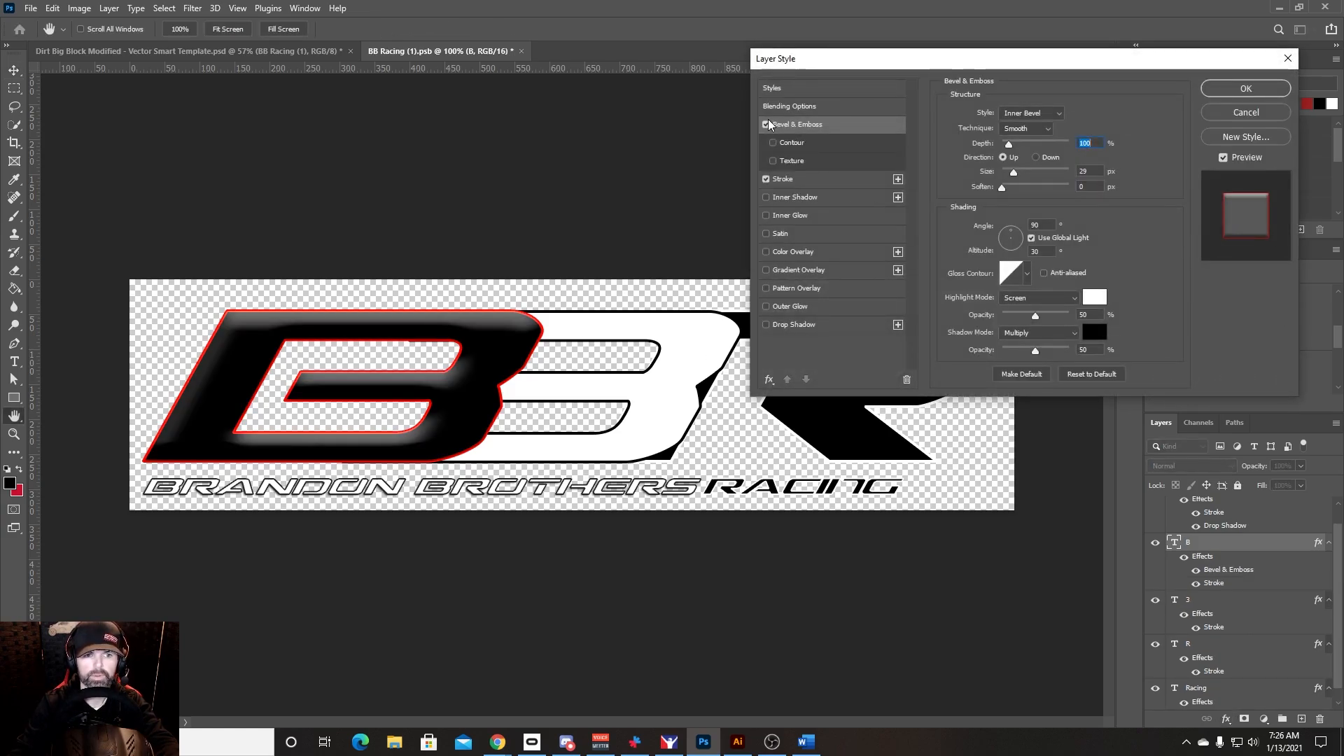
pyautogui.click(766, 125)
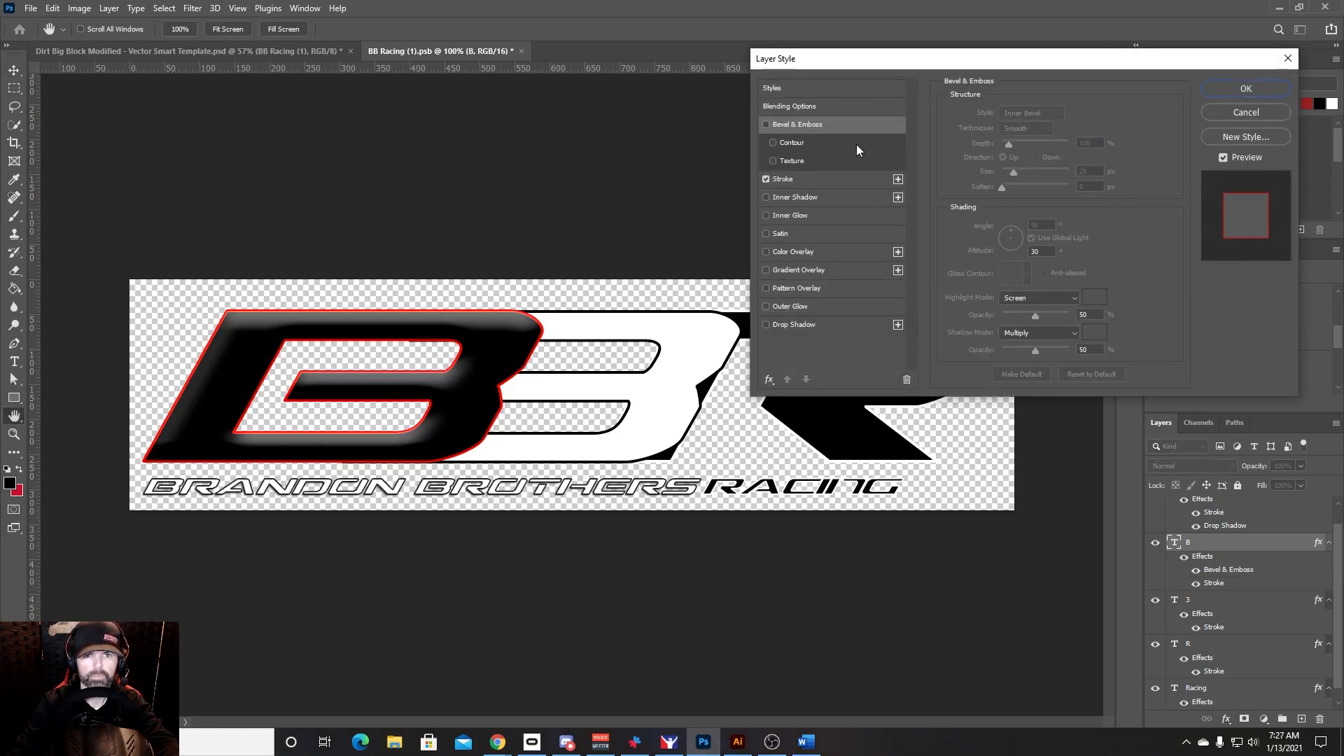
pyautogui.click(778, 178)
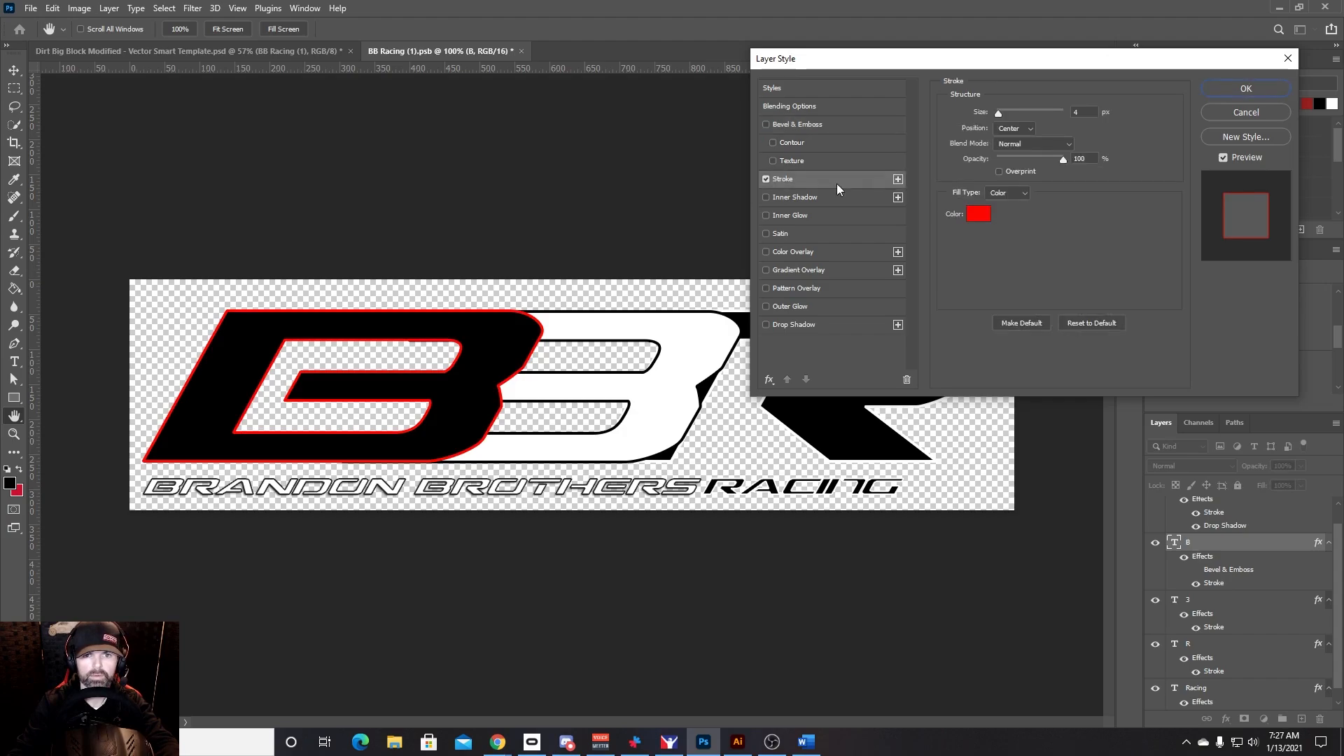
pyautogui.click(968, 217)
pyautogui.click(777, 384)
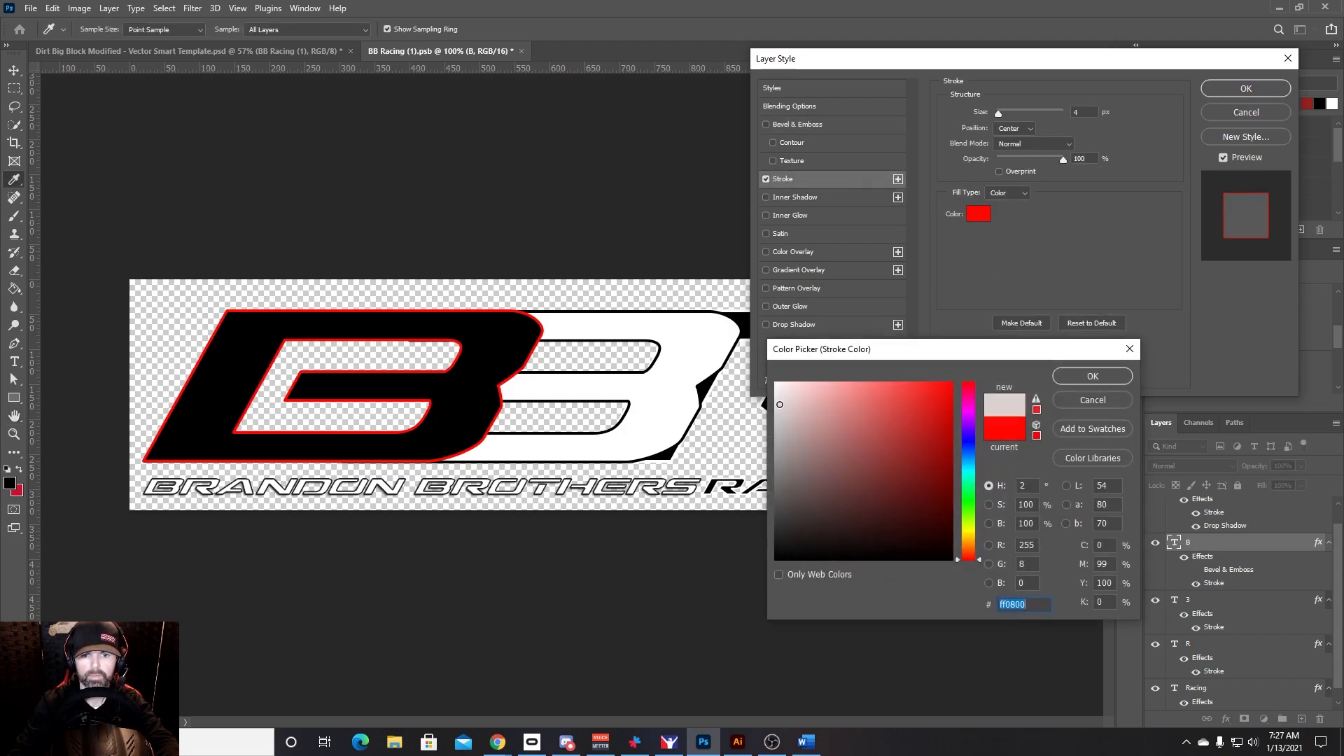
pyautogui.click(1087, 376)
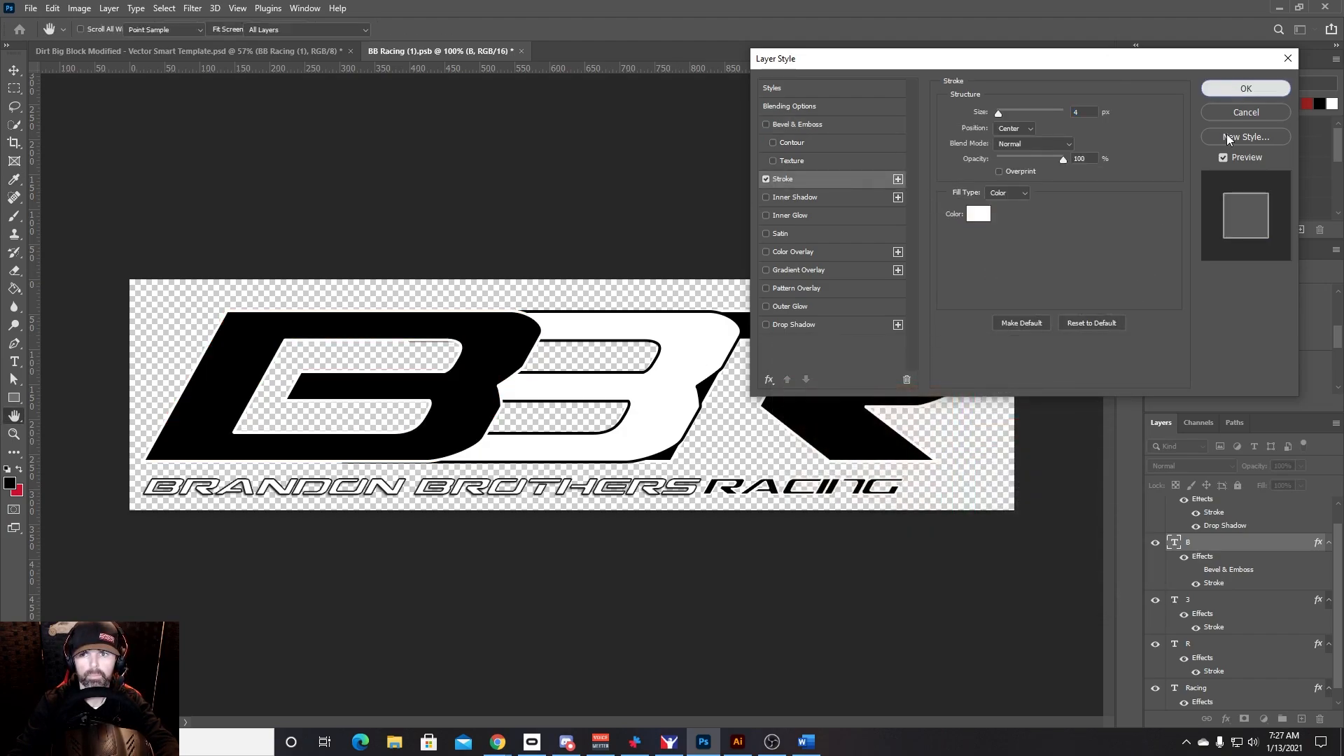
pyautogui.click(1240, 89)
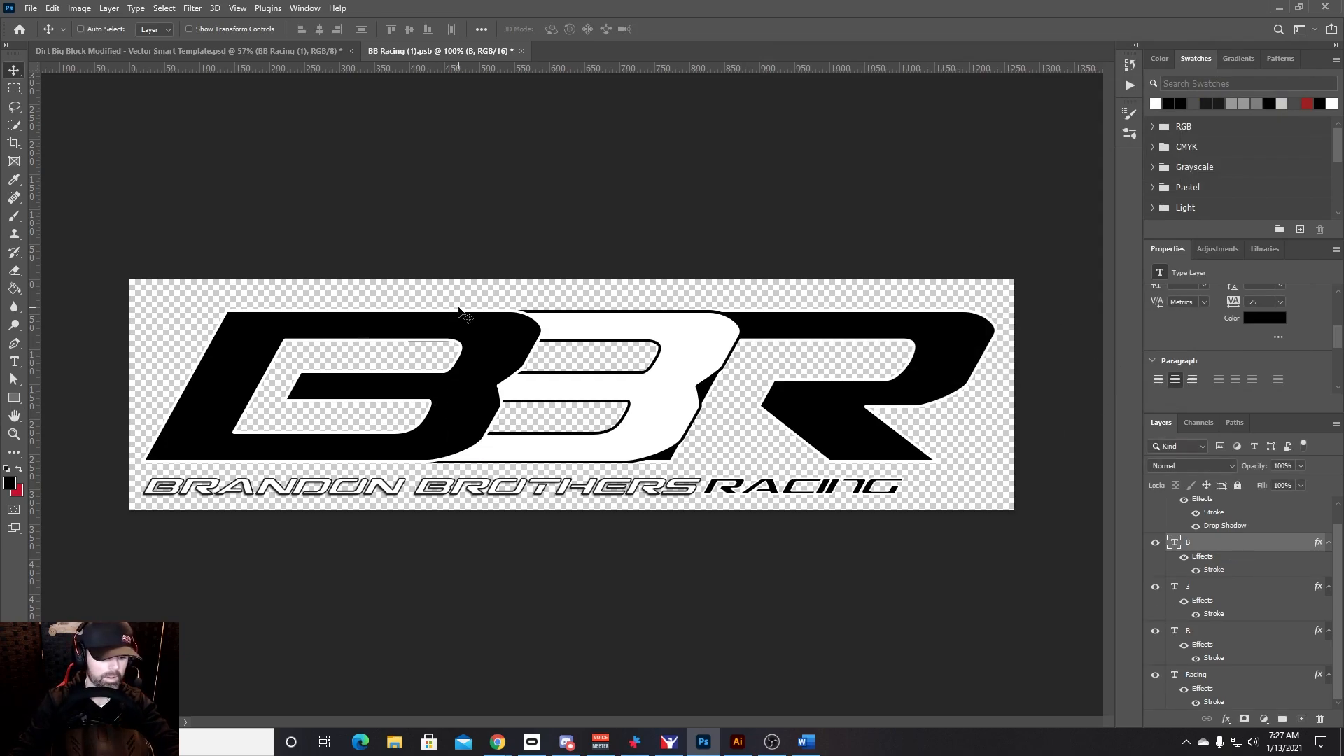
pyautogui.hotkey('ctrl', 's')
# Step: In the car template, duplicate the BB Racing (1) layer and move the copy beside the SSR logo on the upper side panel
pyautogui.click(303, 51)
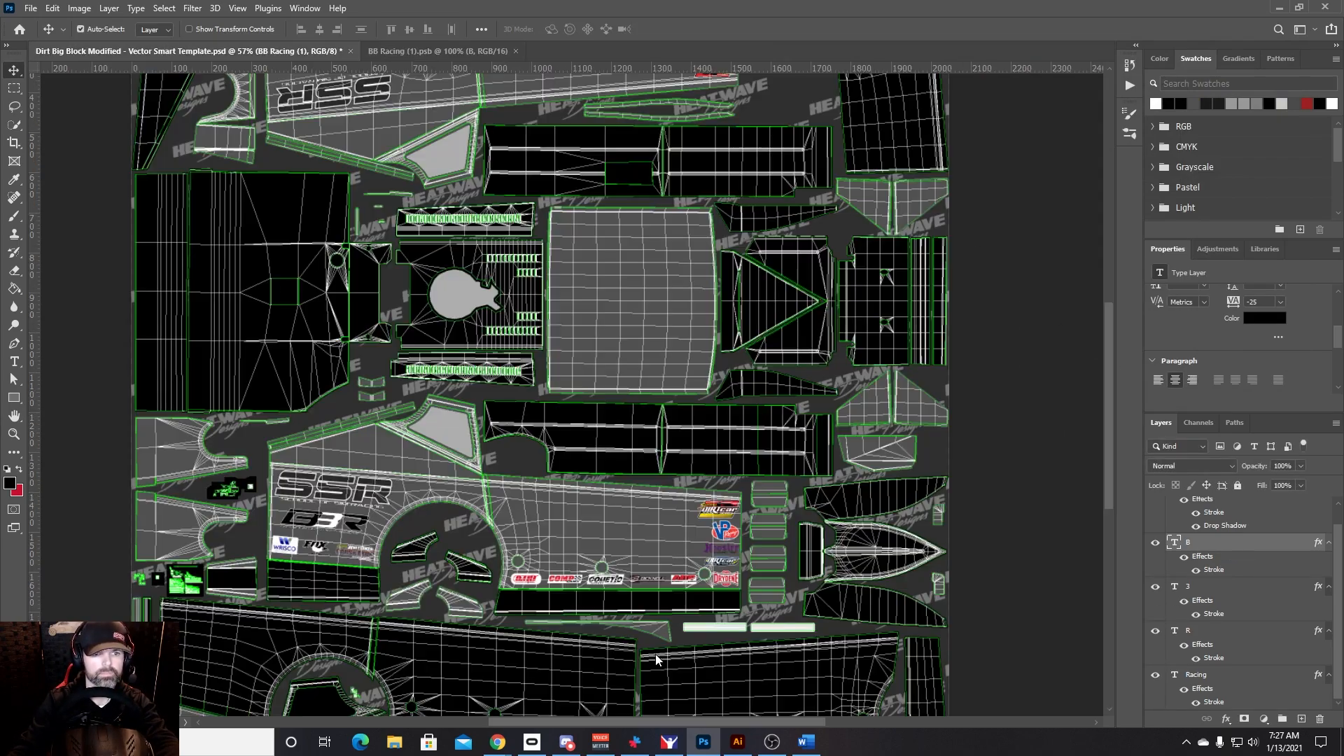
pyautogui.keyDown('ctrl'); pyautogui.click(335, 526); pyautogui.keyUp('ctrl')
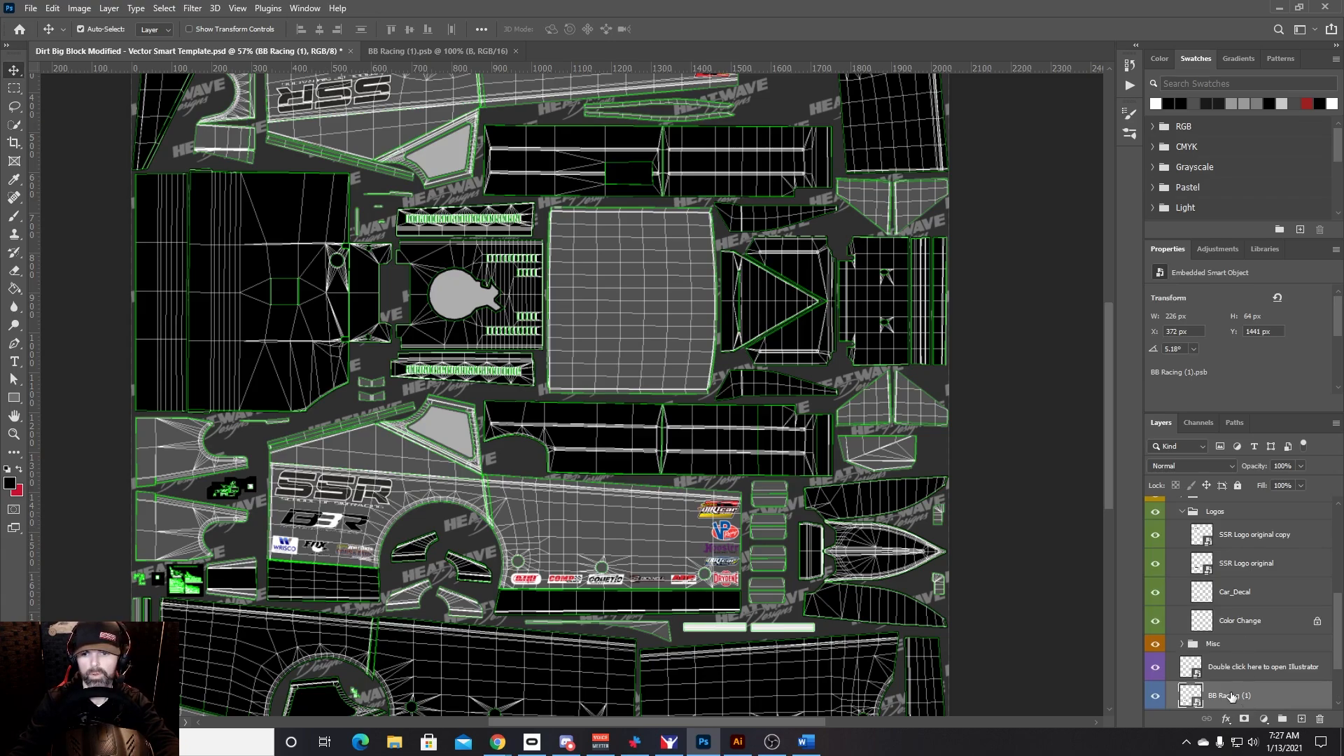
pyautogui.moveTo(1302, 719); pyautogui.dragTo(1302, 719)
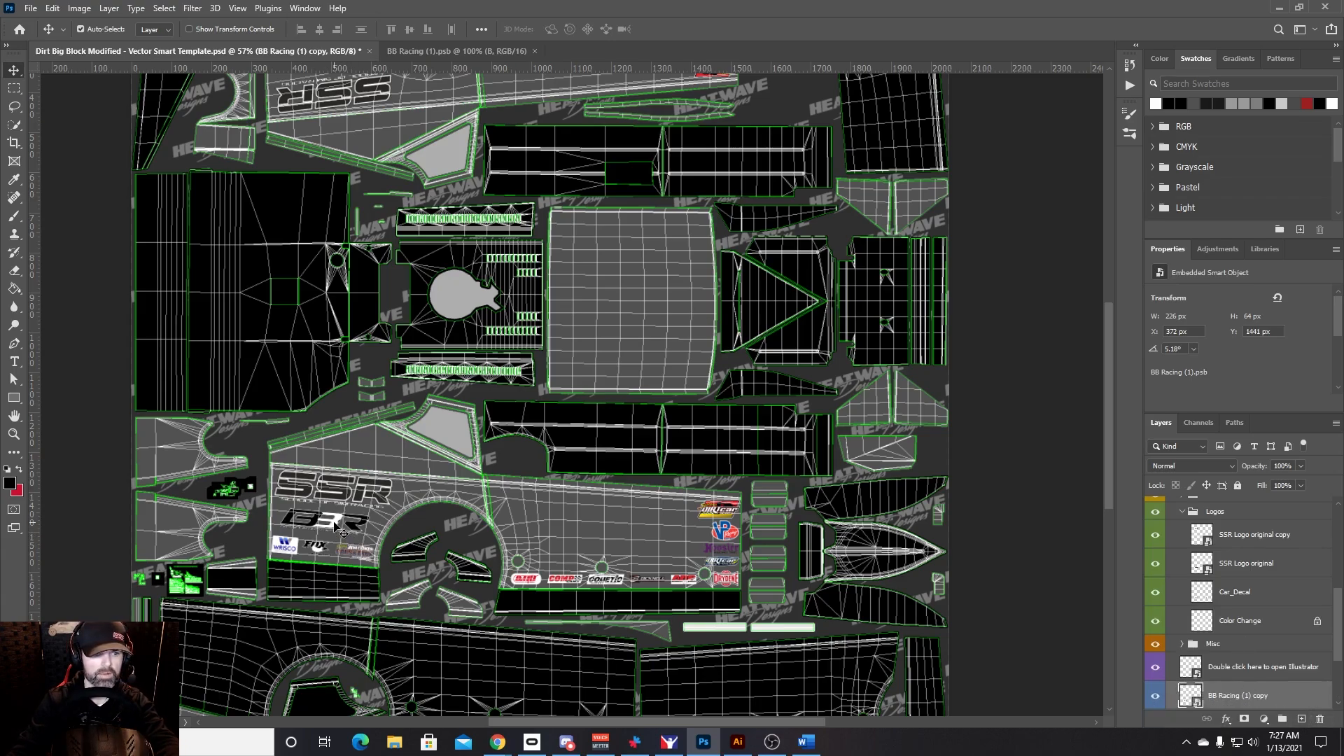
pyautogui.moveTo(343, 532); pyautogui.dragTo(320, 163)
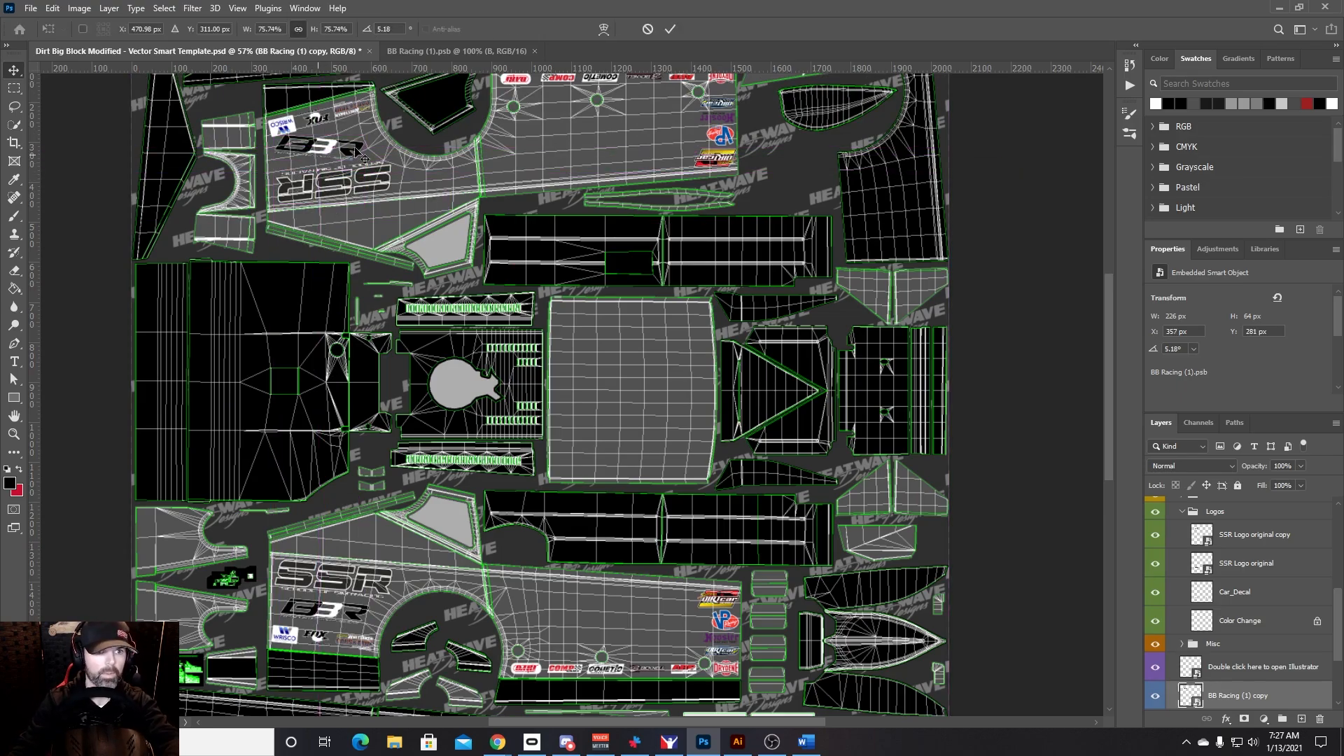
# Step: Rotate the BB Racing copy to 171.68°, fit it between the SSR and sponsor logos on the upper side panel, and commit
pyautogui.hotkey('ctrl', 't')
pyautogui.moveTo(382, 131); pyautogui.dragTo(193, 215)
pyautogui.moveTo(327, 148); pyautogui.dragTo(379, 128)
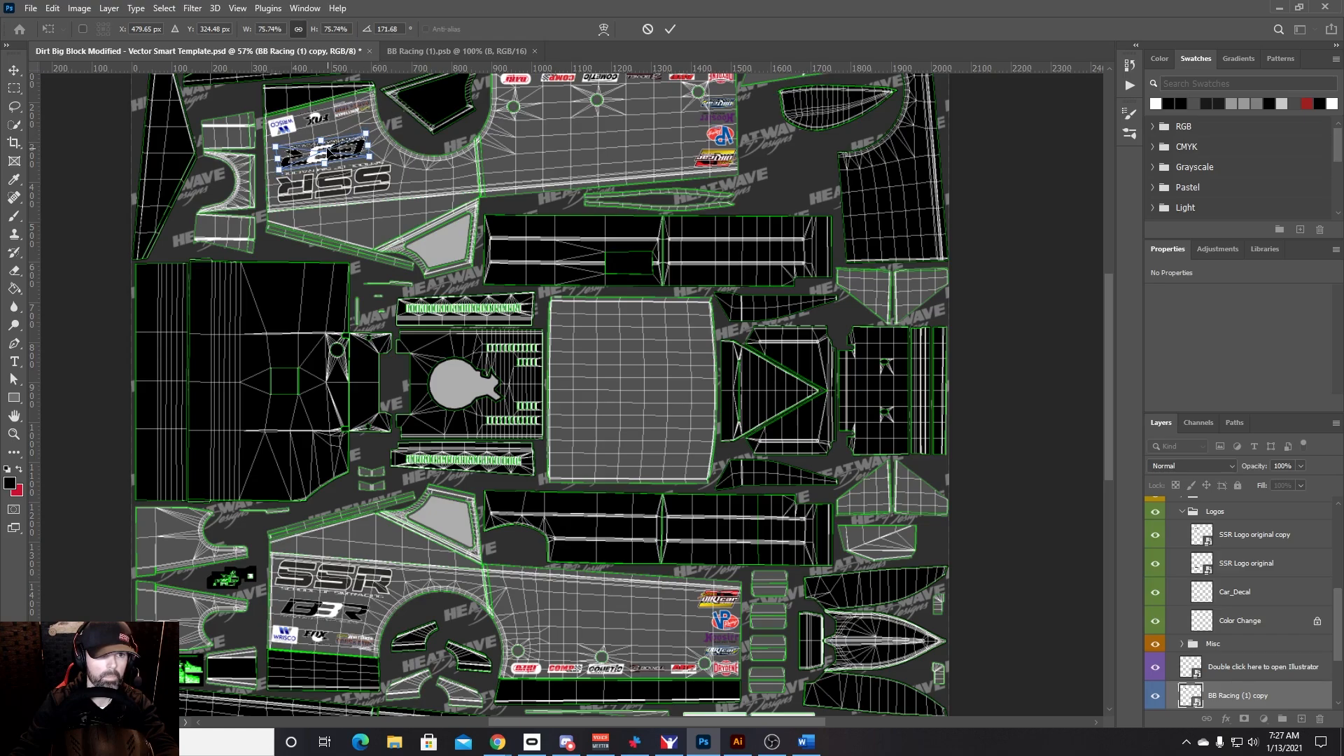
pyautogui.press('Return')
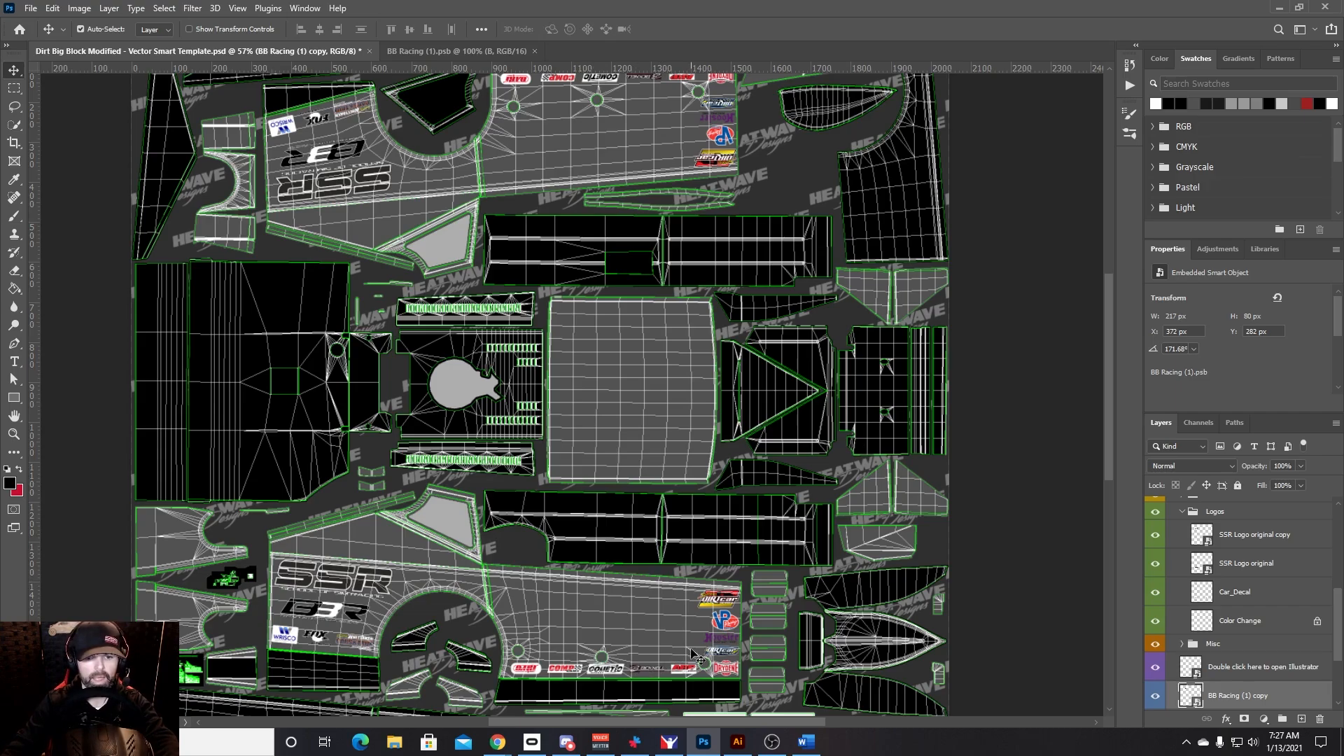
pyautogui.scroll(-2, 847, 619)
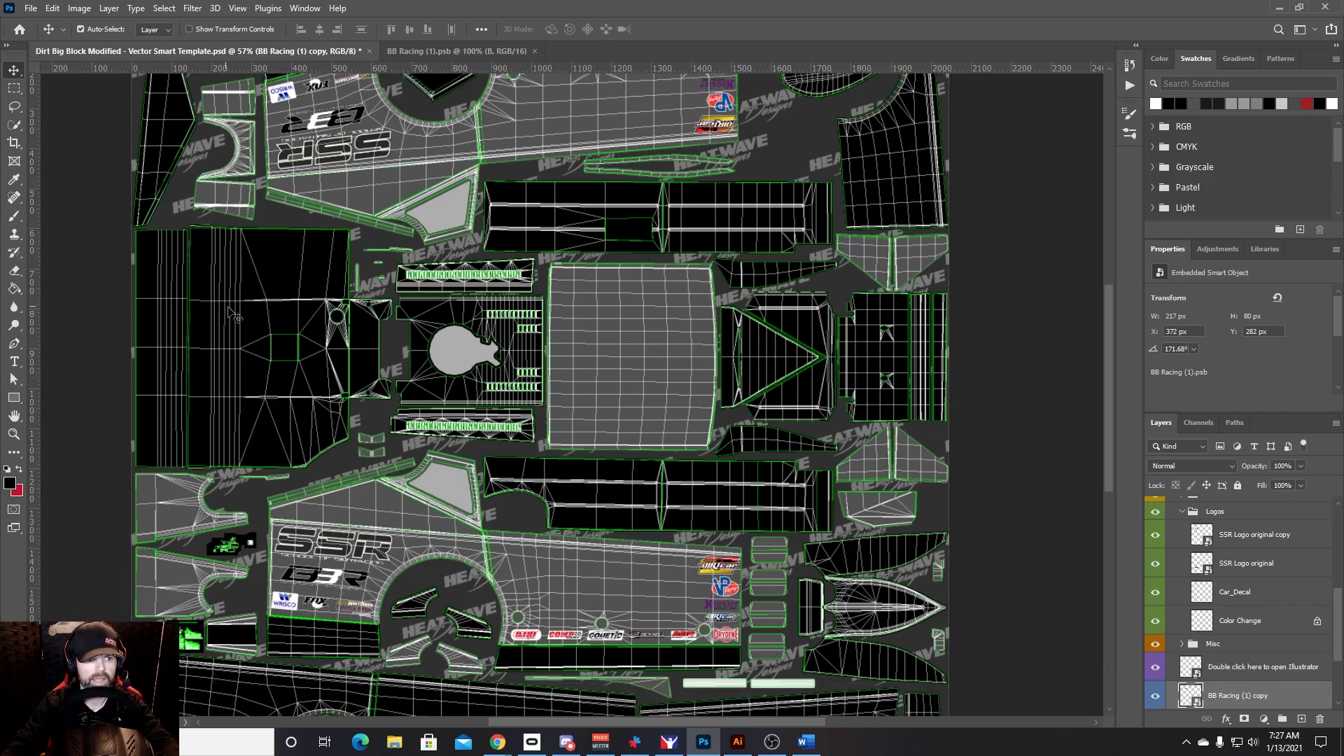
pyautogui.click(30, 9)
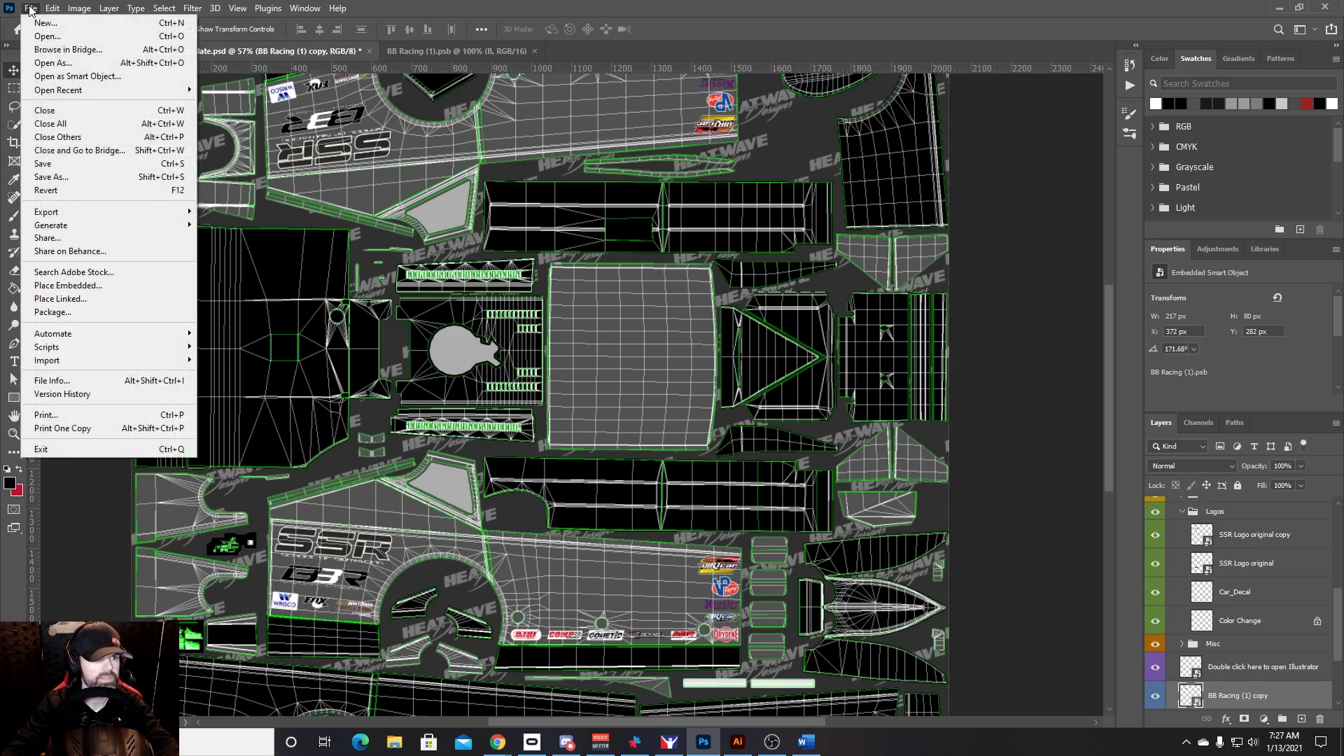
pyautogui.click(98, 286)
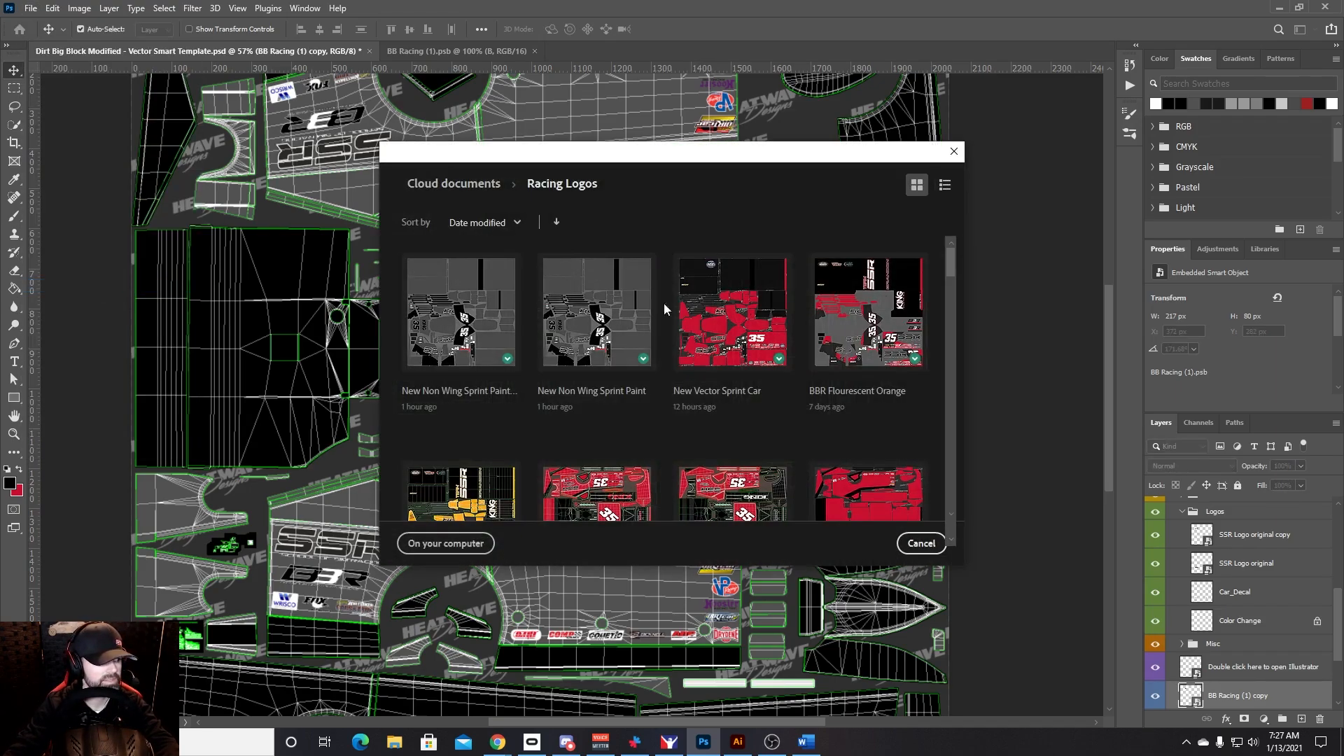
pyautogui.press('Escape')
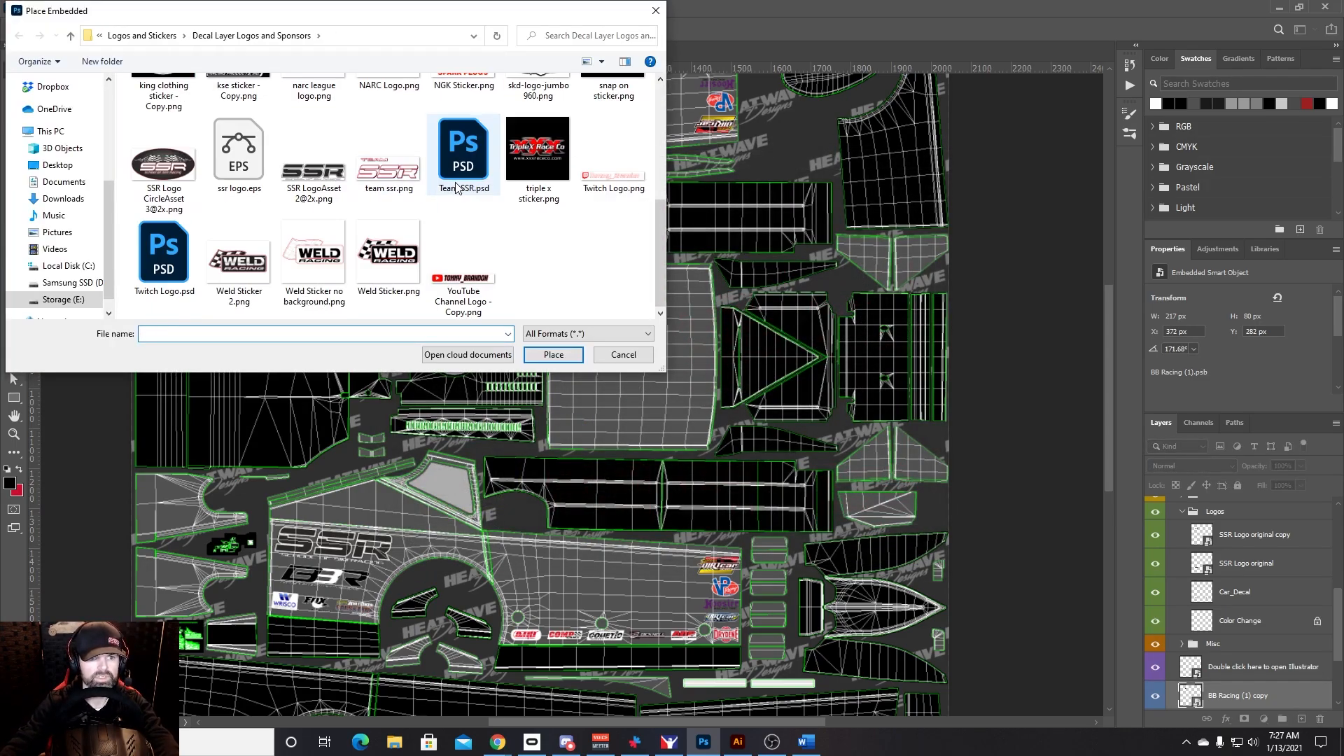
pyautogui.doubleClick(473, 180)
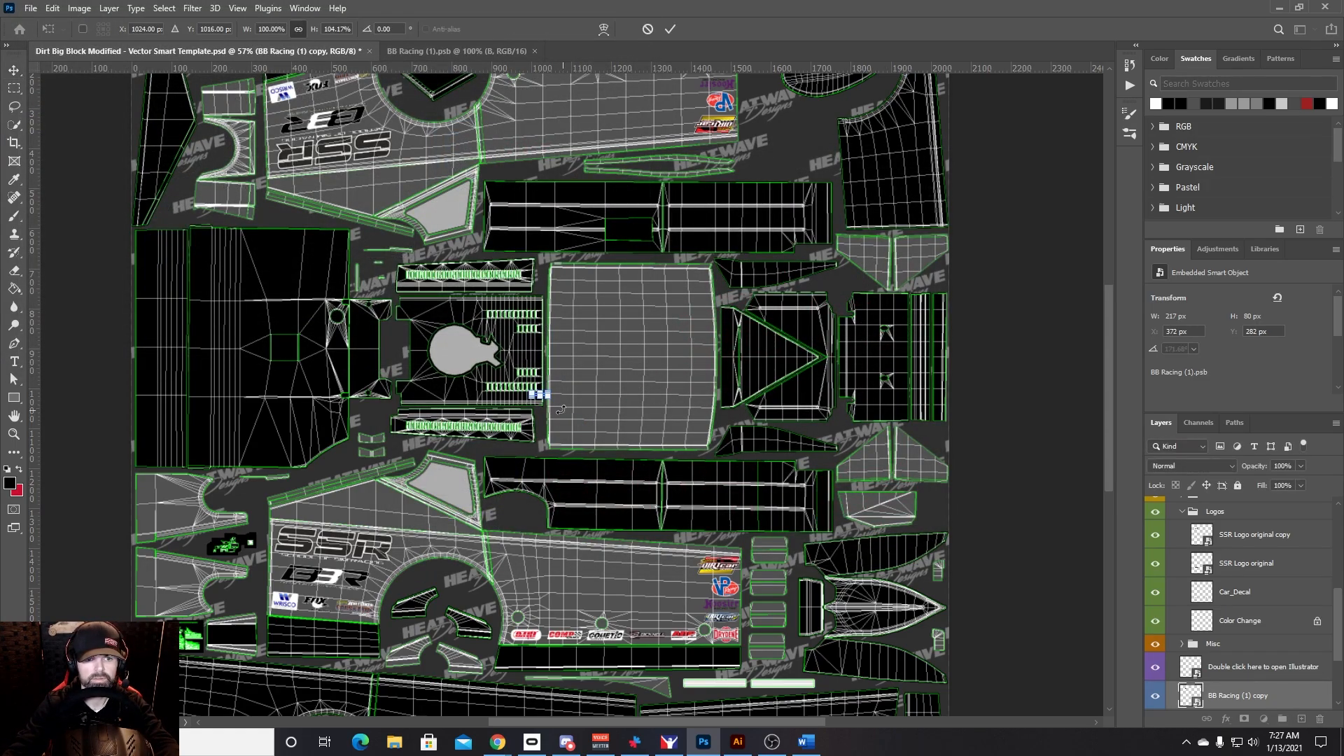
pyautogui.scroll(5, 539, 391)
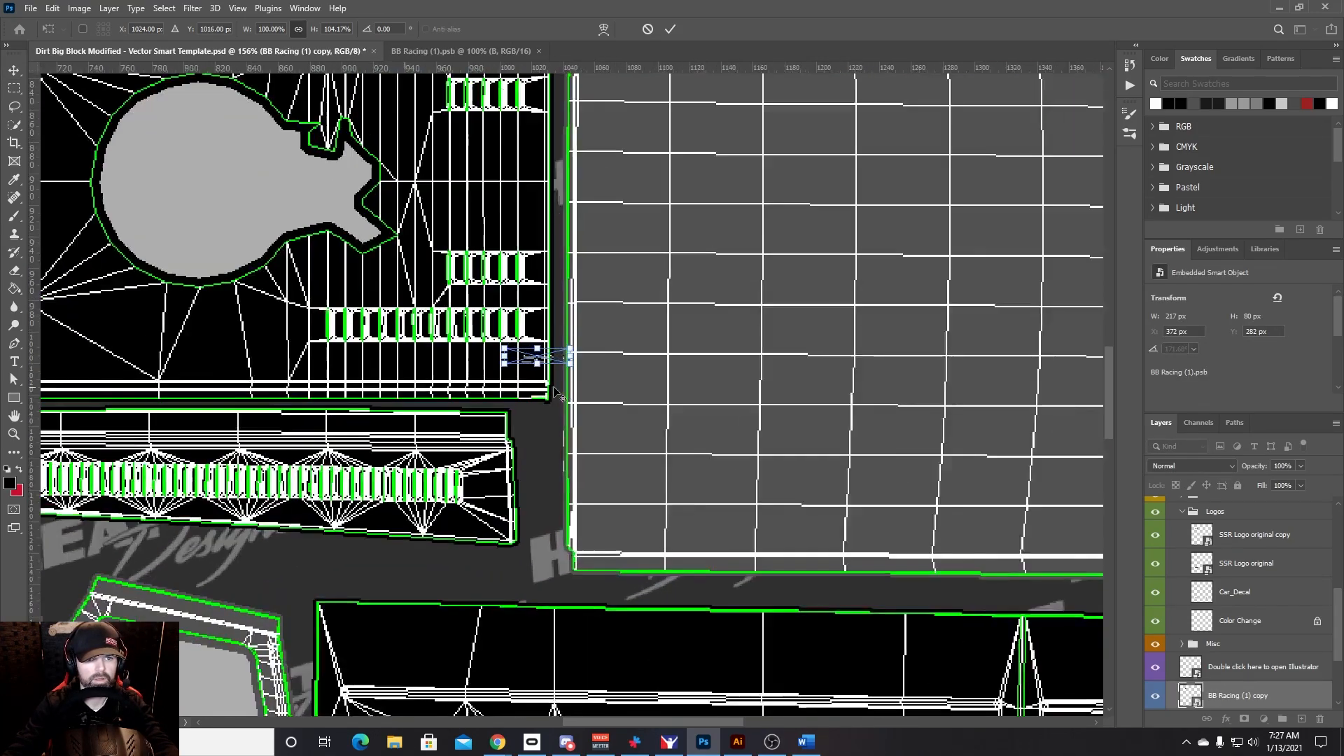
pyautogui.scroll(3, 554, 389)
pyautogui.moveTo(560, 351); pyautogui.dragTo(843, 418)
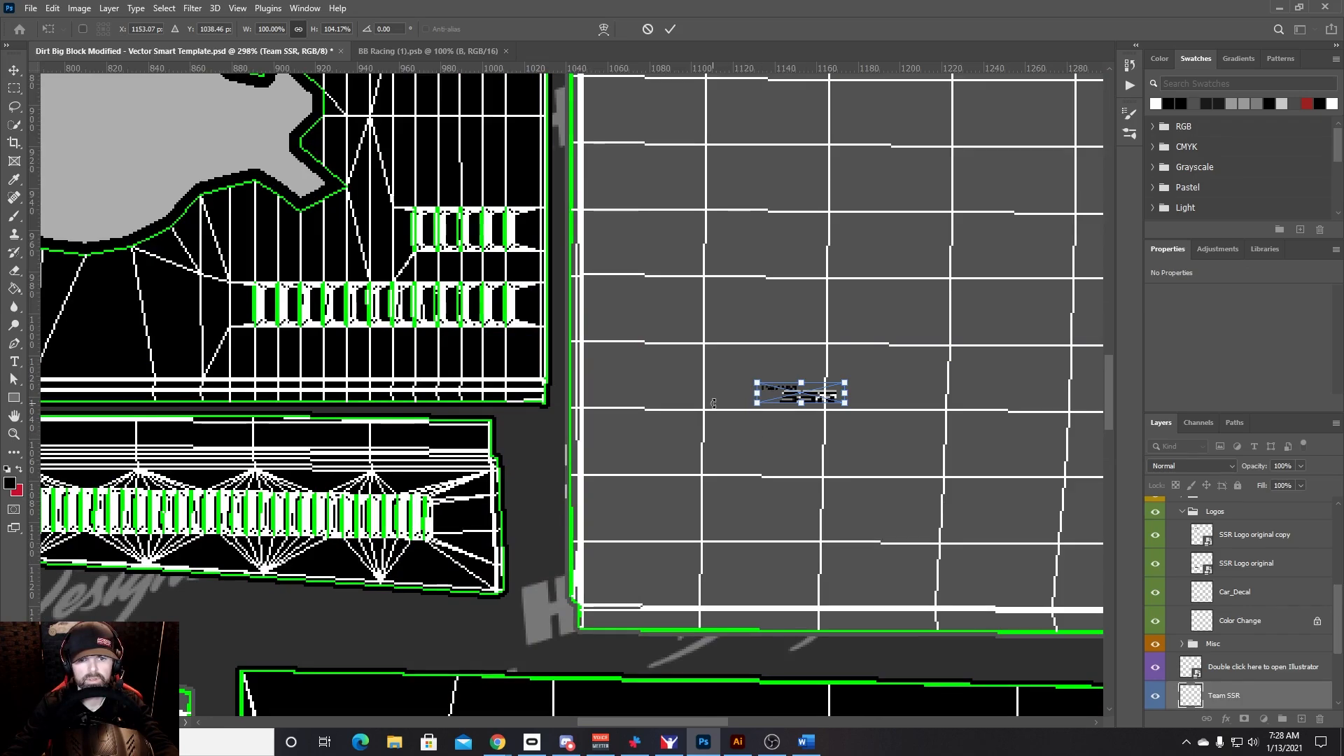
pyautogui.press('Return')
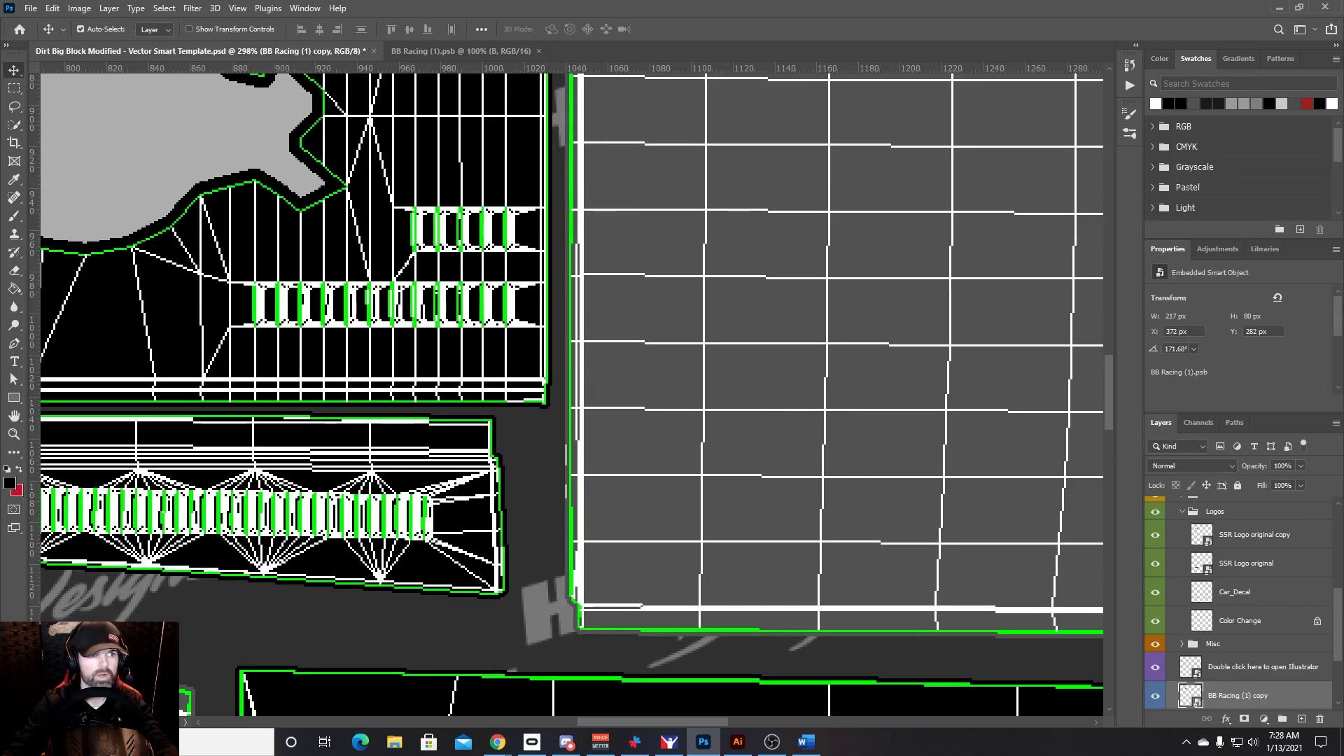
# Step: Place team ssr.png from the Decal Layer Logos and Sponsors folder as an embedded image in the template
pyautogui.click(30, 8)
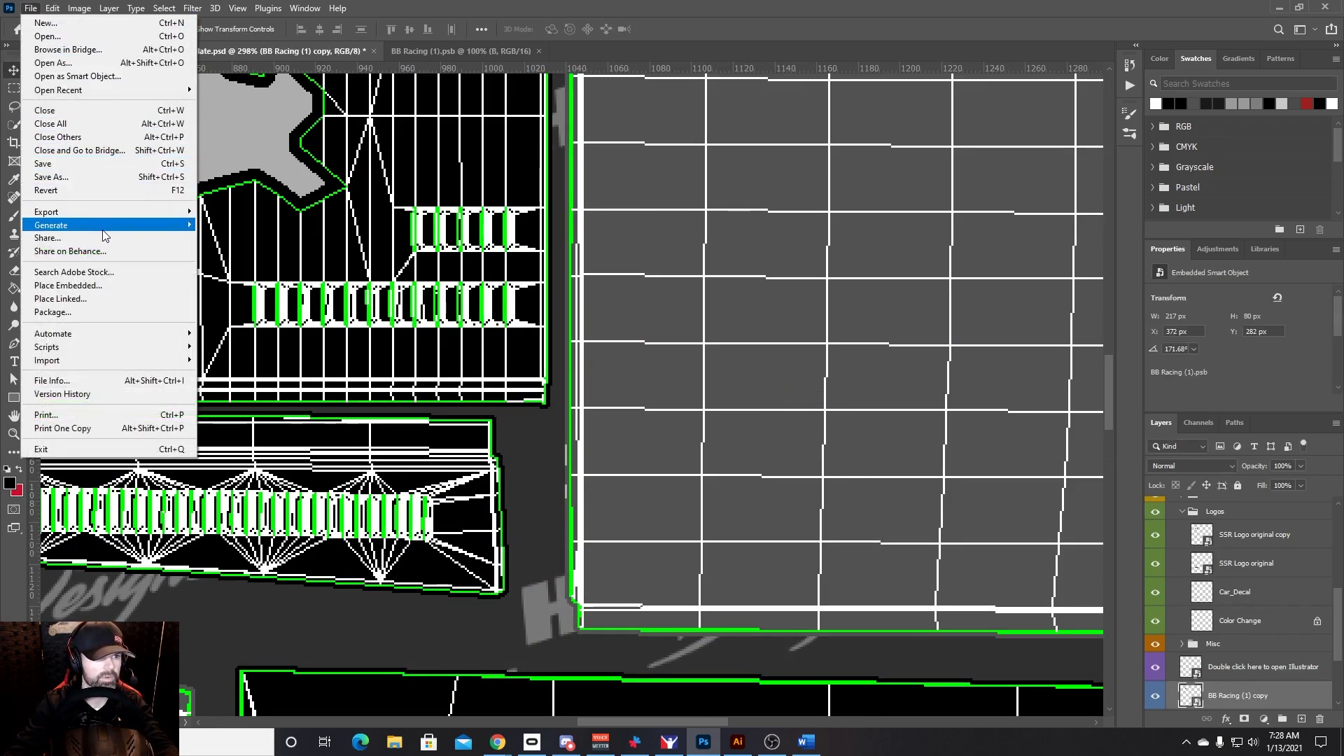
pyautogui.click(118, 286)
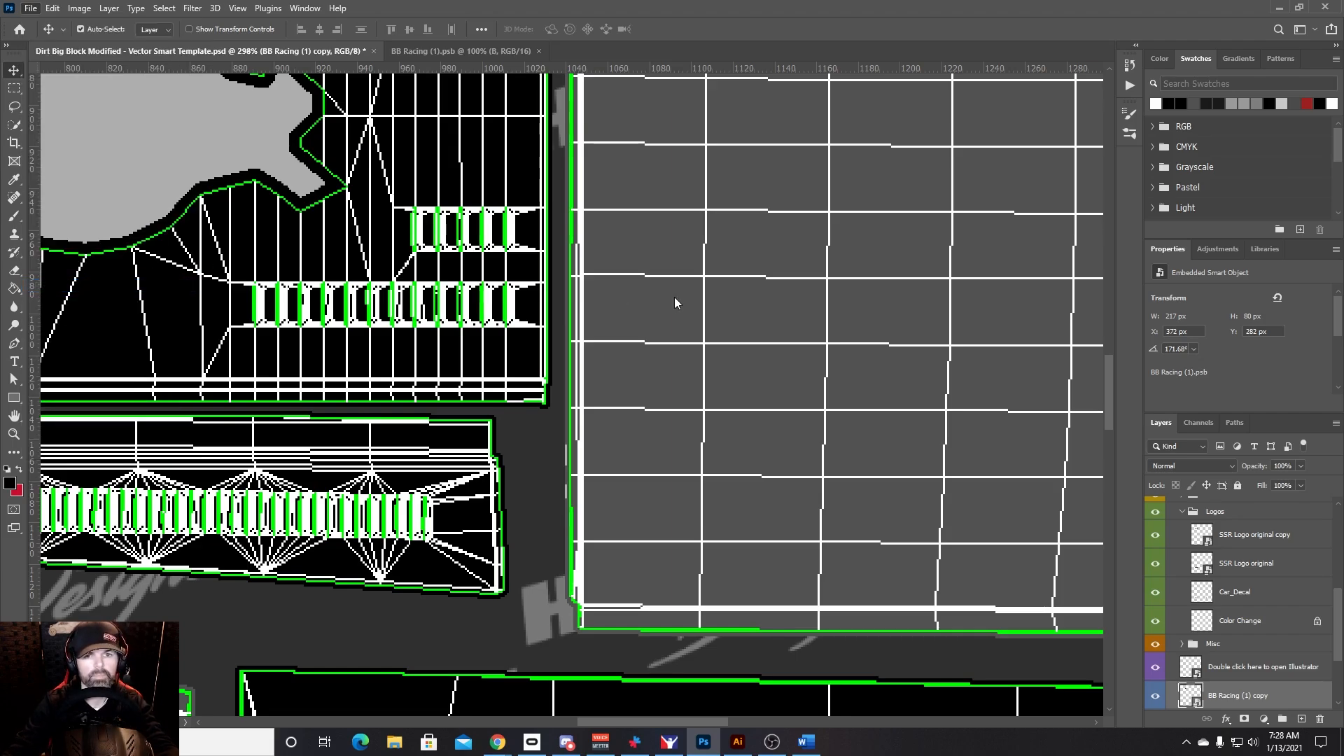
pyautogui.scroll(-5, 500, 205)
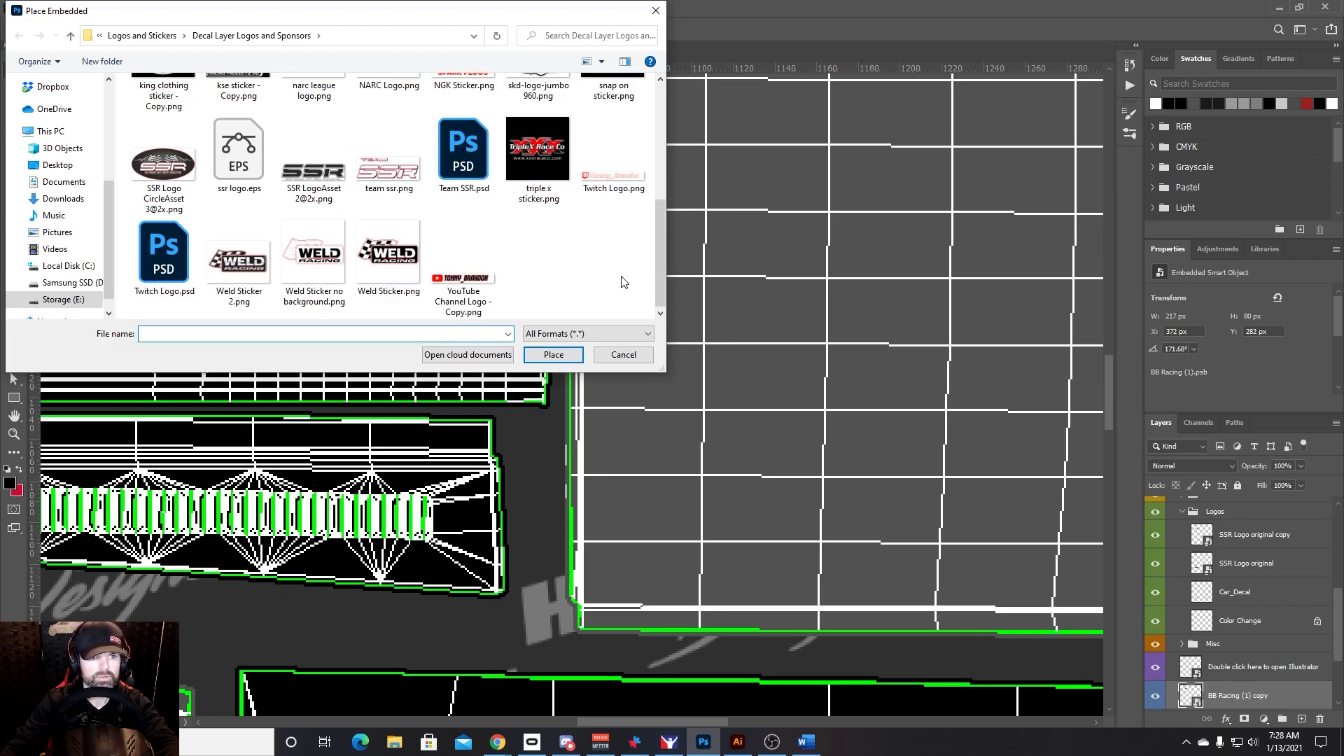
pyautogui.scroll(3, 624, 282)
pyautogui.scroll(-3, 624, 283)
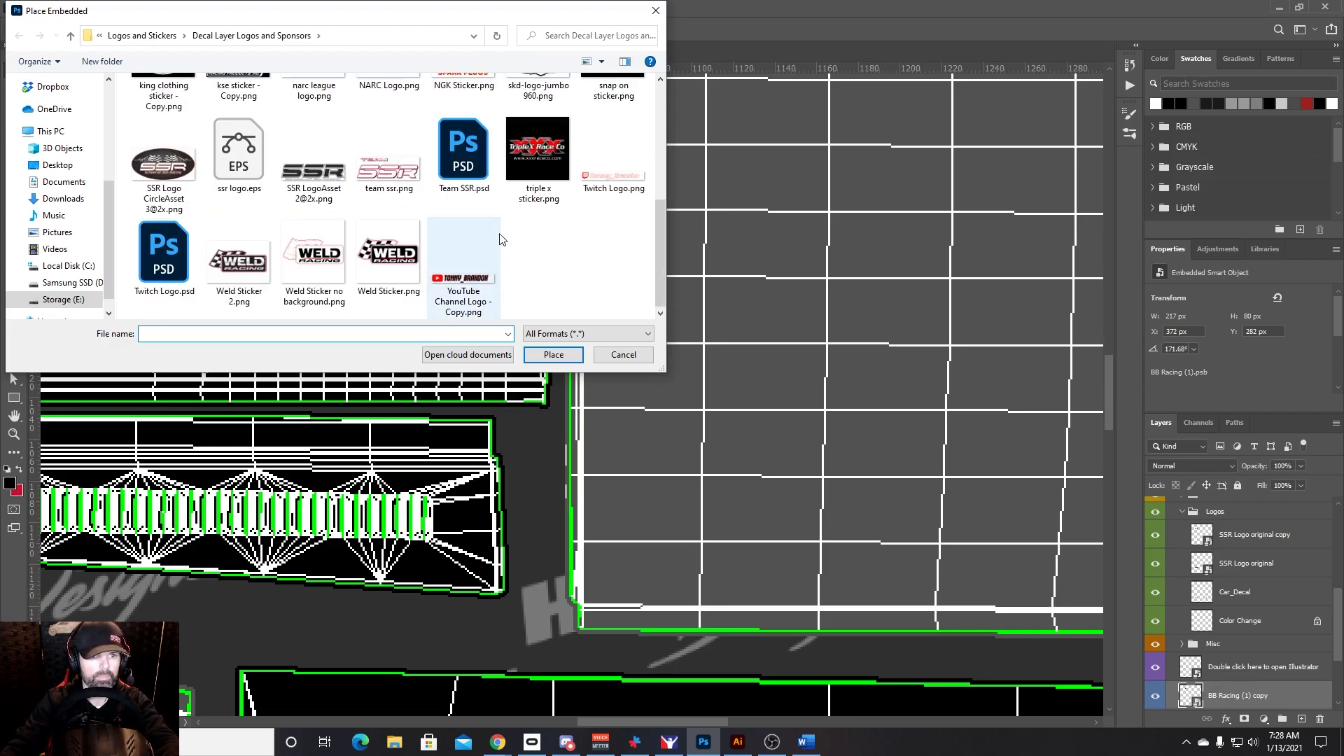
pyautogui.doubleClick(383, 180)
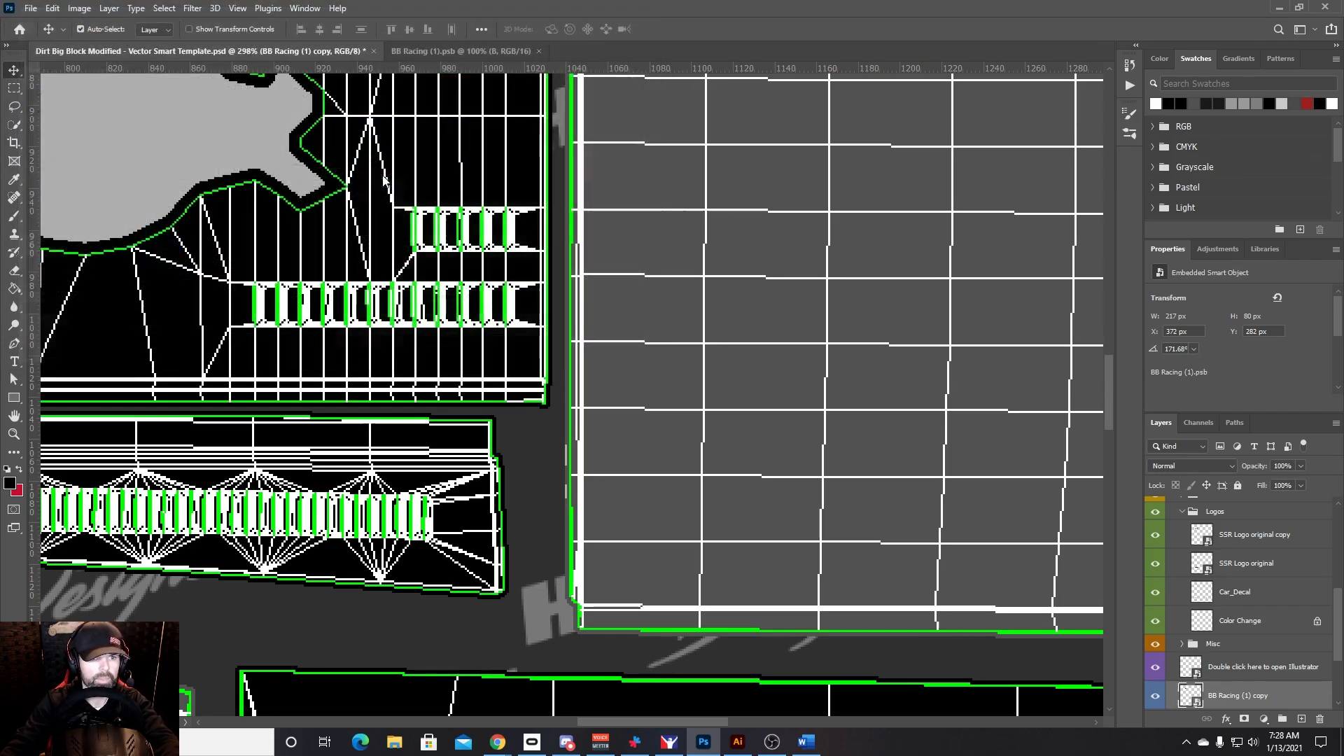
# Step: Scale the placed team ssr logo to about 40% and move it onto the triangular-braced panel beside the grey roof panel
pyautogui.scroll(-5, 698, 411)
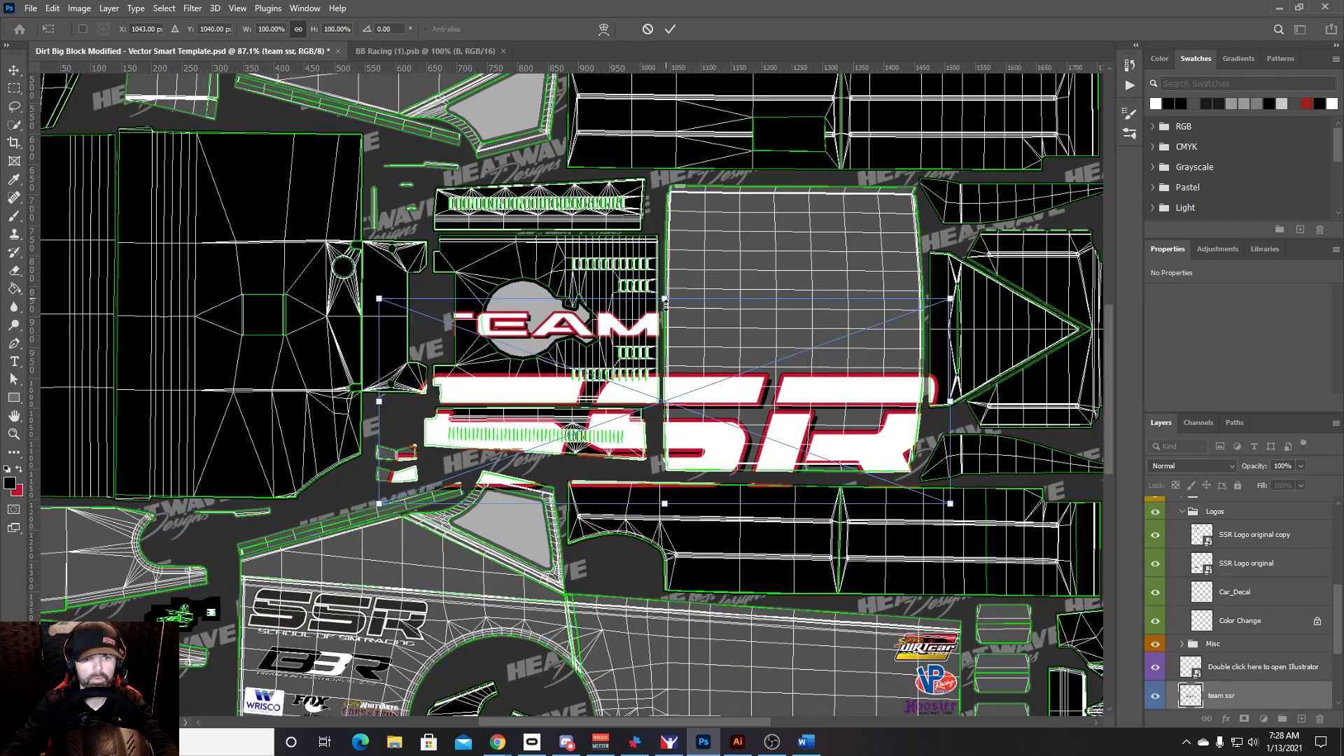
pyautogui.moveTo(665, 301); pyautogui.dragTo(690, 423)
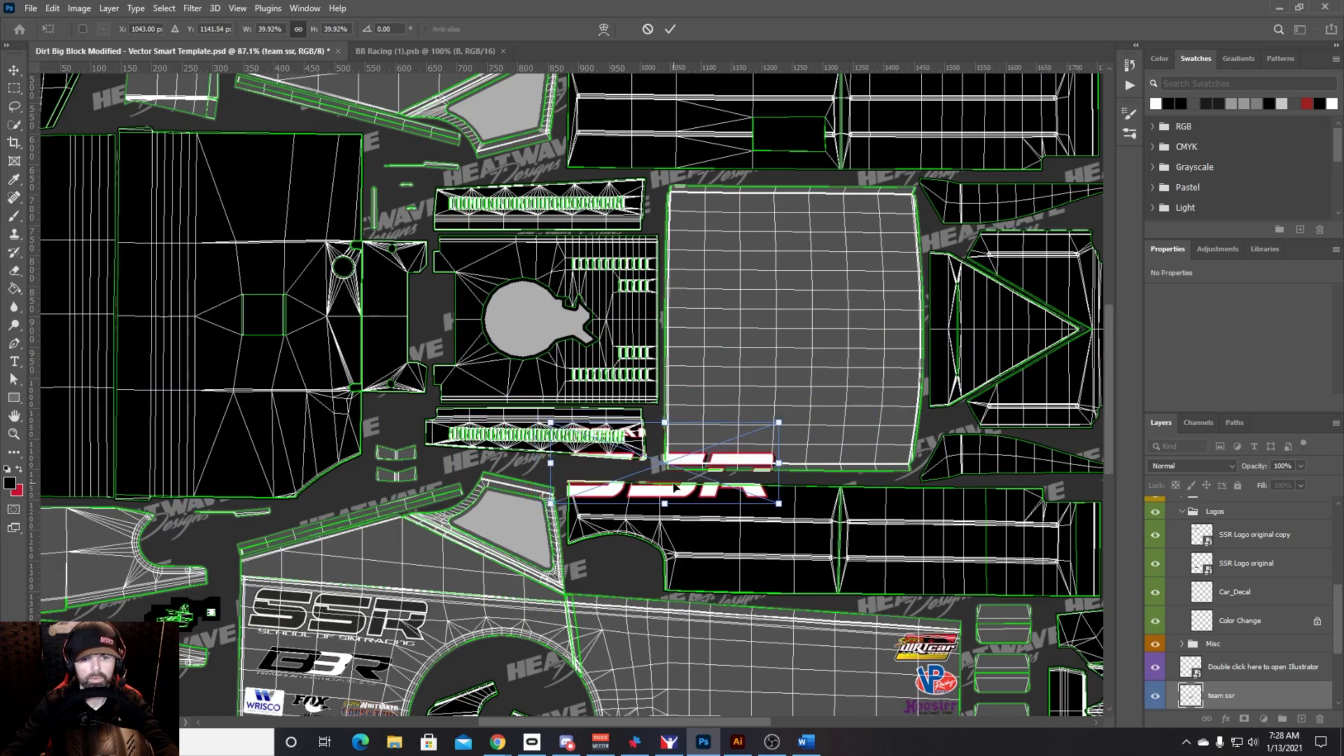
pyautogui.moveTo(674, 488); pyautogui.dragTo(1011, 371)
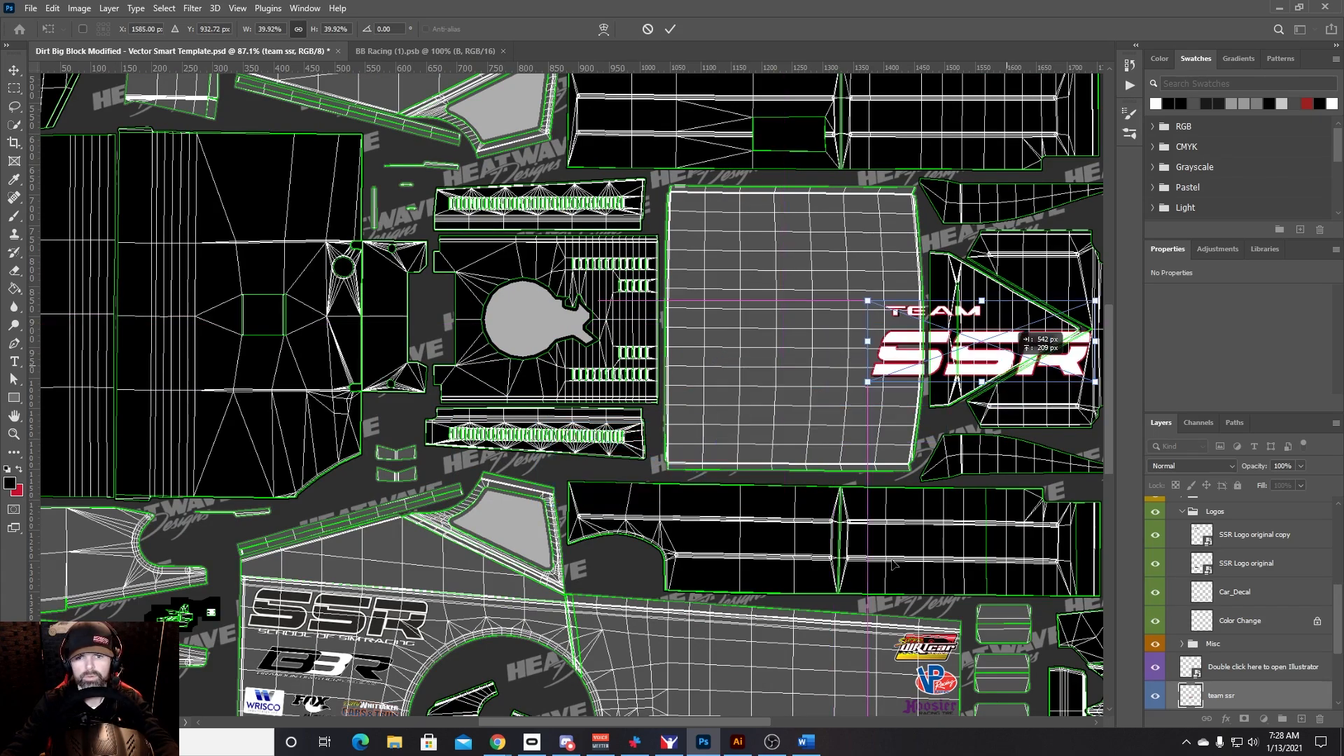
pyautogui.moveTo(893, 563); pyautogui.dragTo(907, 558)
pyautogui.moveTo(625, 721); pyautogui.dragTo(747, 721)
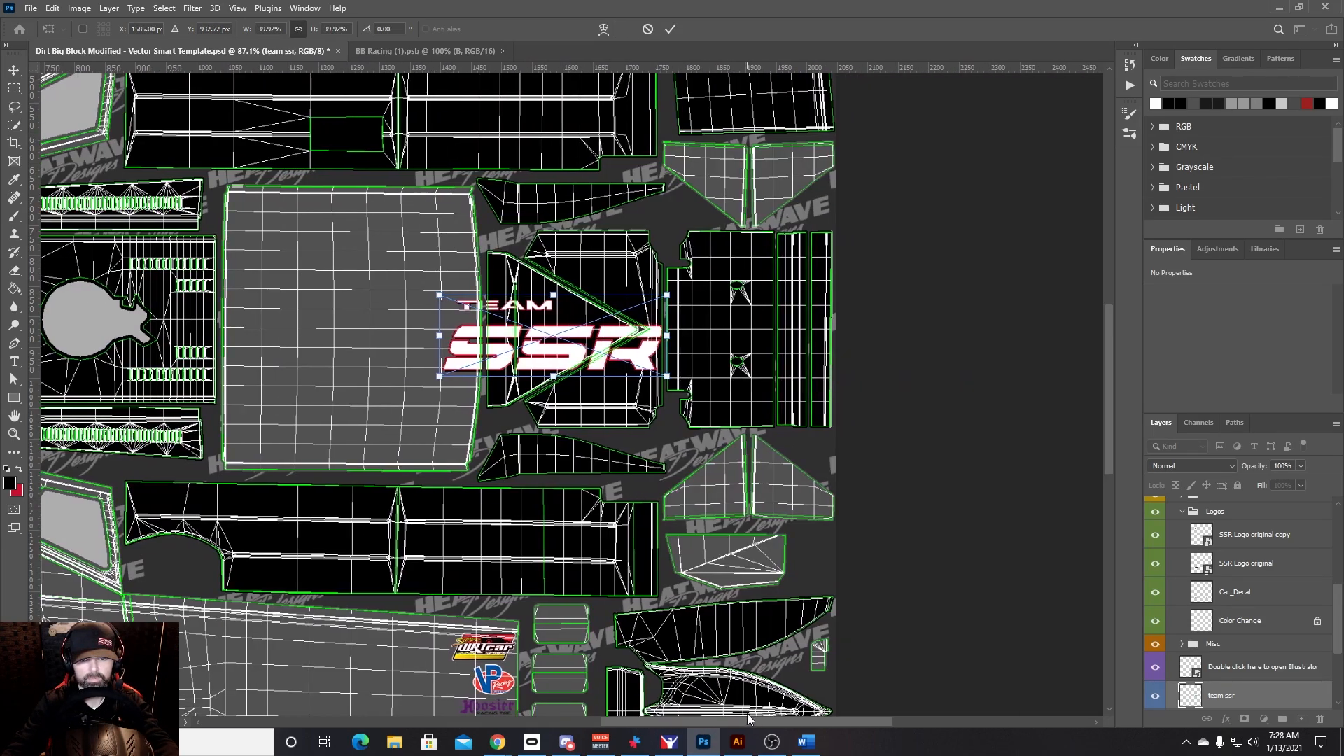
# Step: Rotate the team ssr logo to -90°, scale it to about 20.5%, position it on the black rear panel, and commit the placement
pyautogui.moveTo(690, 289); pyautogui.dragTo(506, 256)
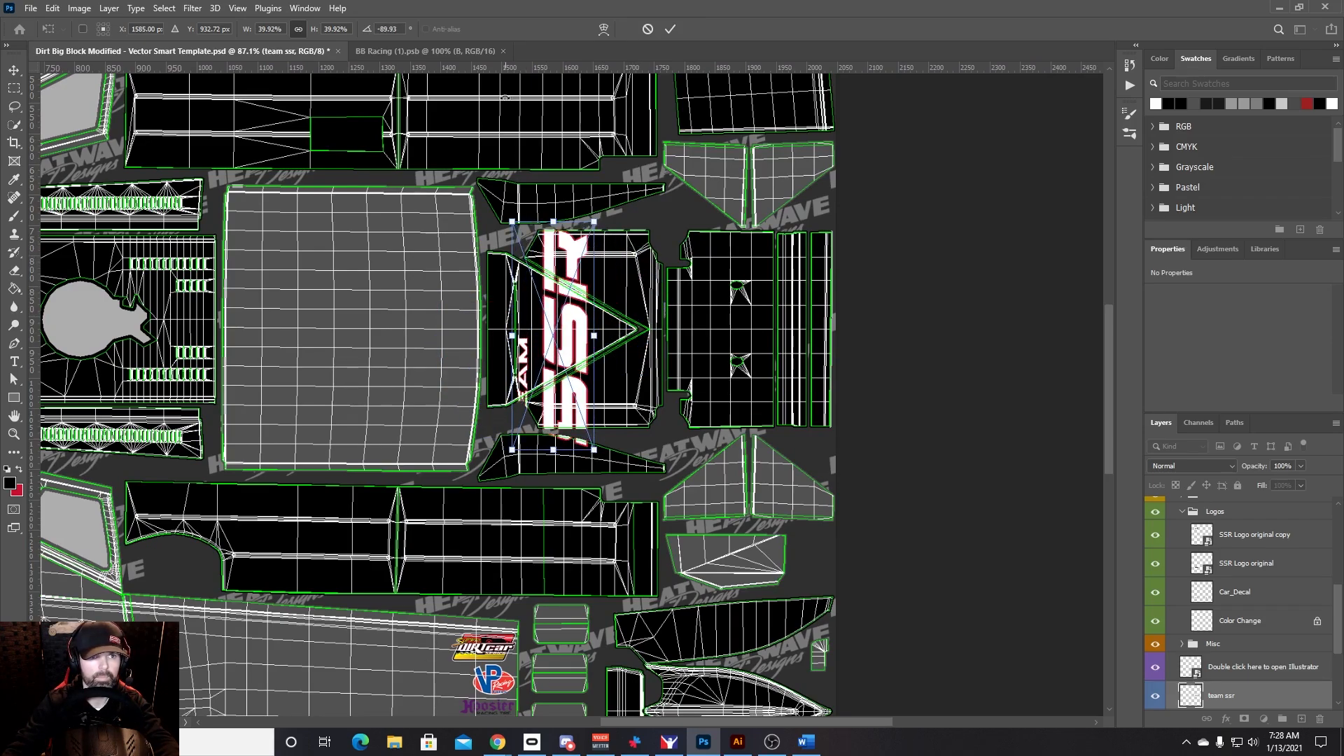
pyautogui.doubleClick(403, 28)
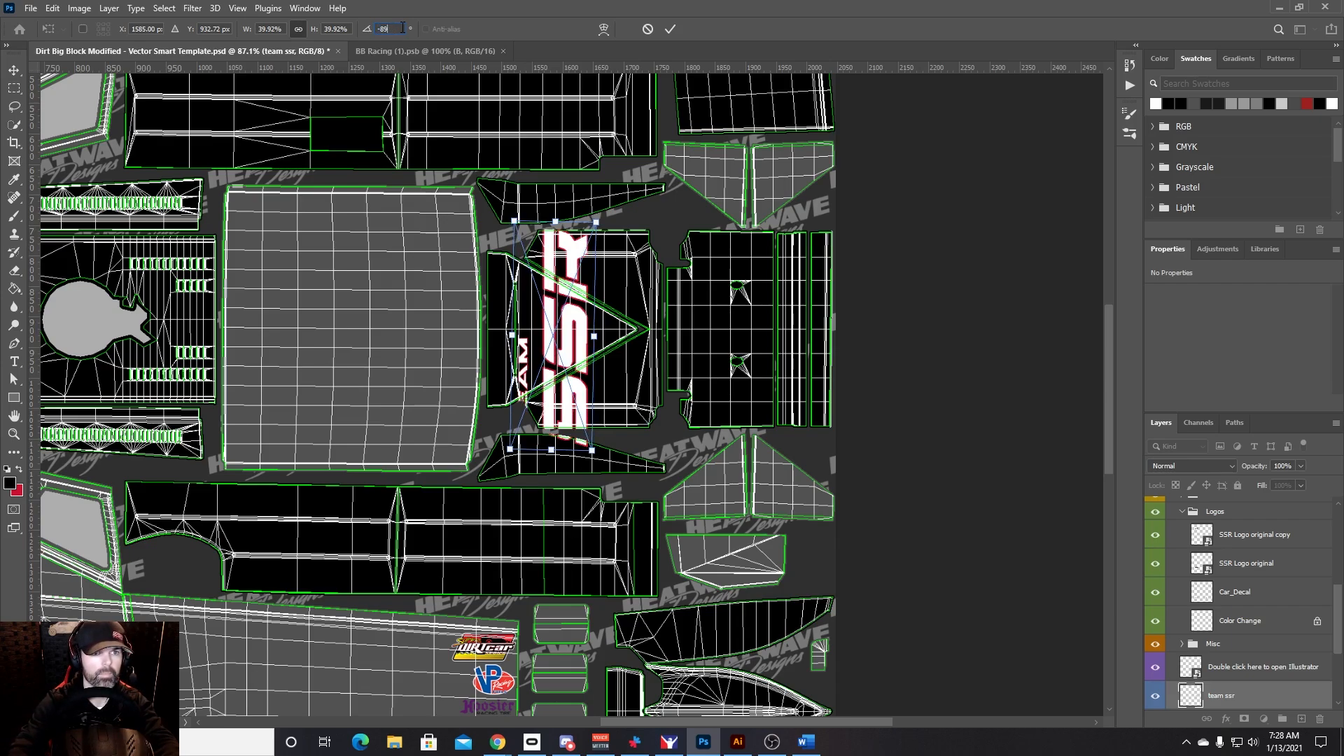
pyautogui.write('-90')
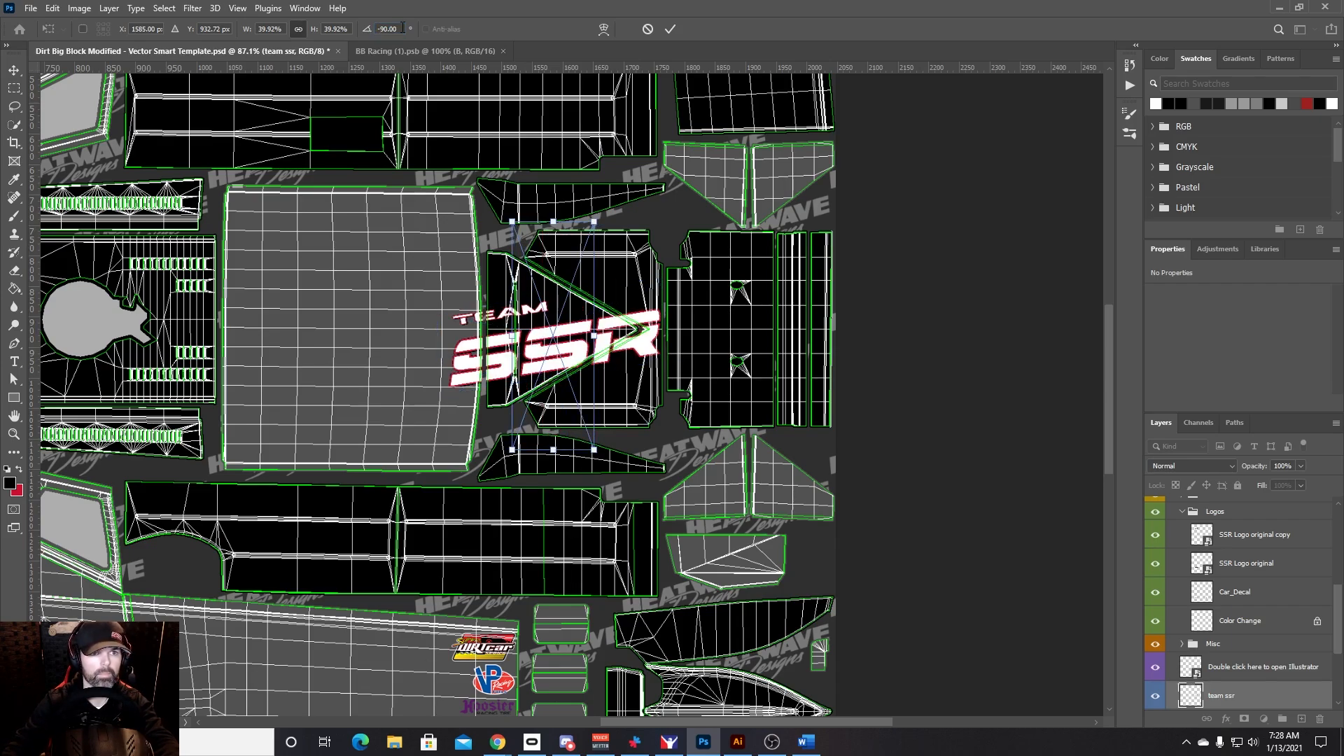
pyautogui.press('Return')
pyautogui.moveTo(562, 340); pyautogui.dragTo(702, 329)
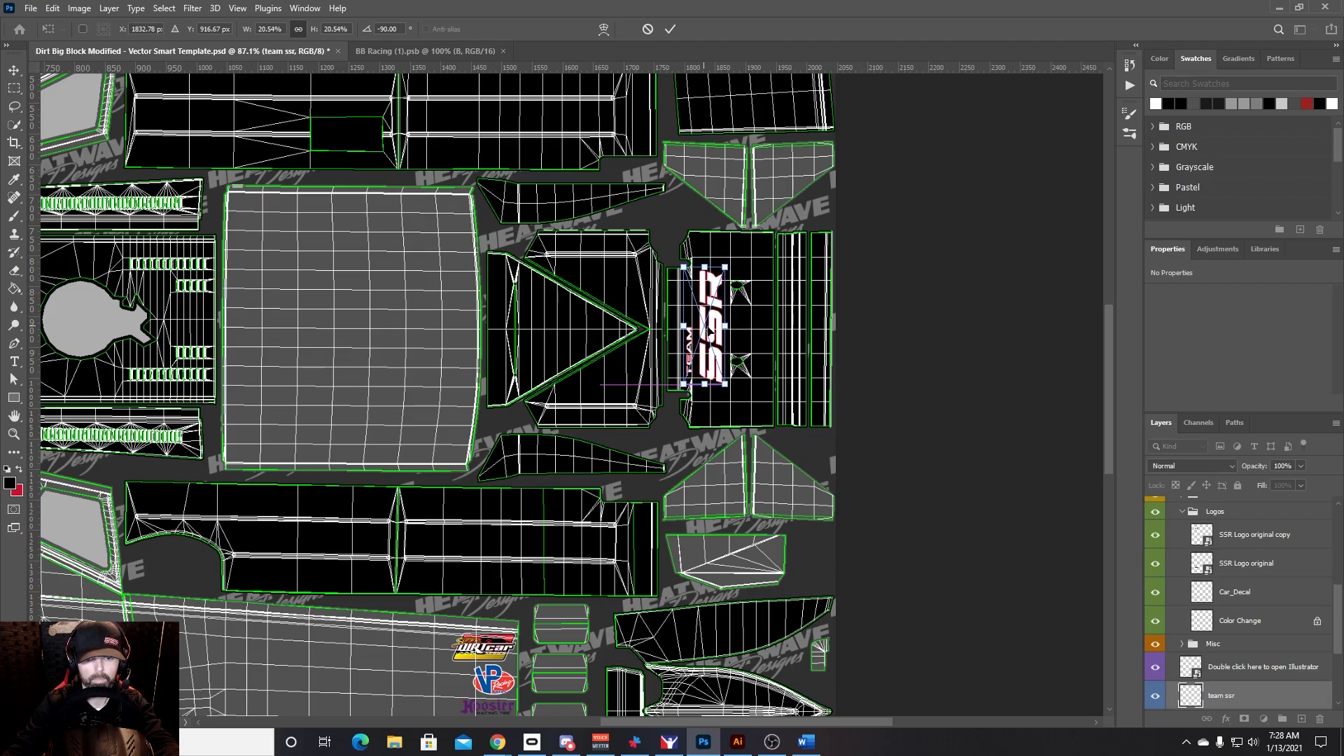
pyautogui.press('Return')
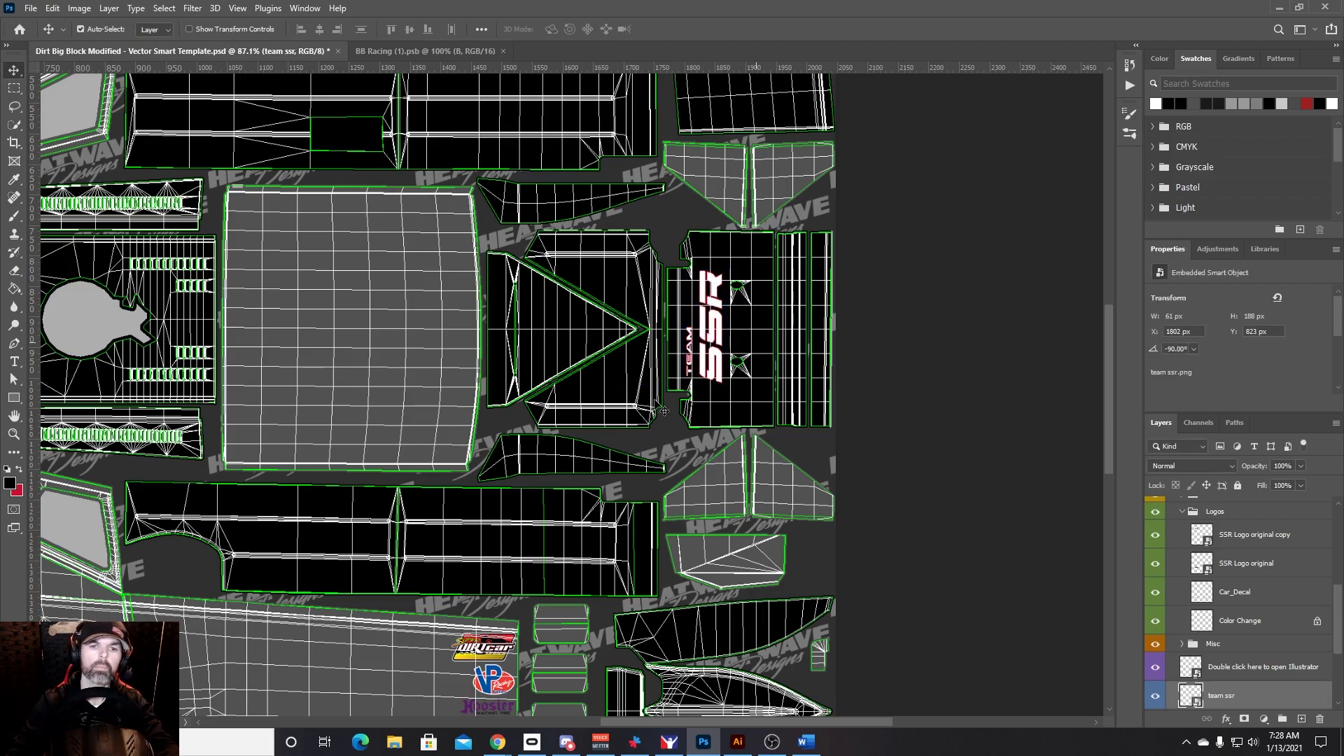
# Step: Place king clothing logo White.png as an embedded image and fit it at about 276 × 139 px on the black panel below the roof
pyautogui.scroll(-1, 112, 397)
pyautogui.scroll(-1, 112, 397)
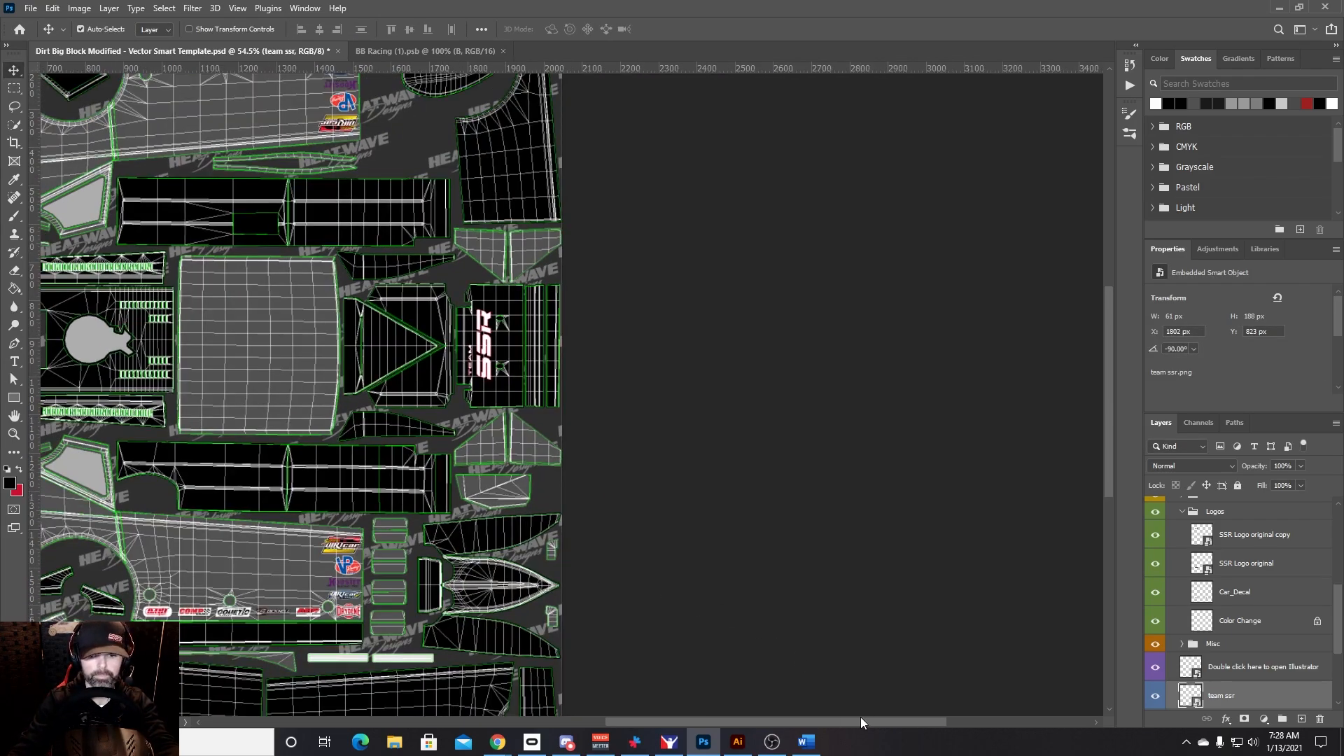
pyautogui.moveTo(860, 717); pyautogui.dragTo(745, 709)
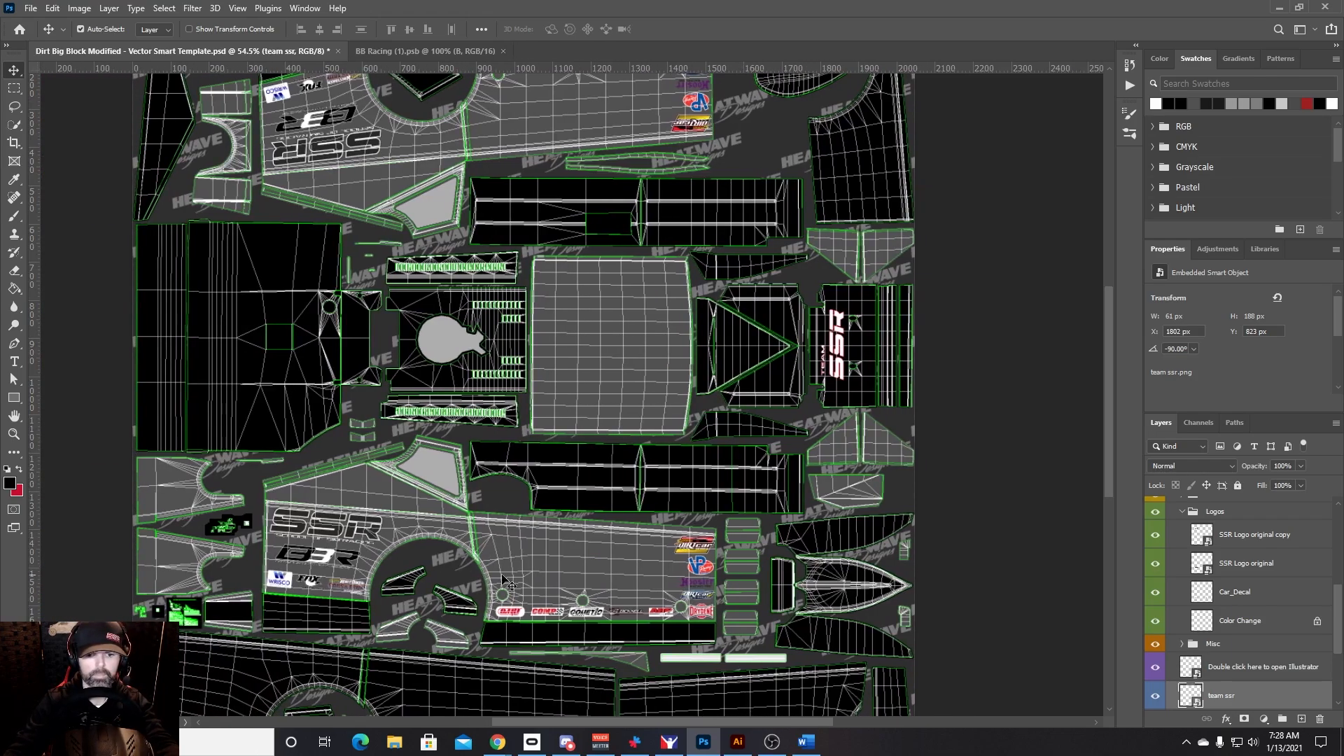
pyautogui.click(40, 13)
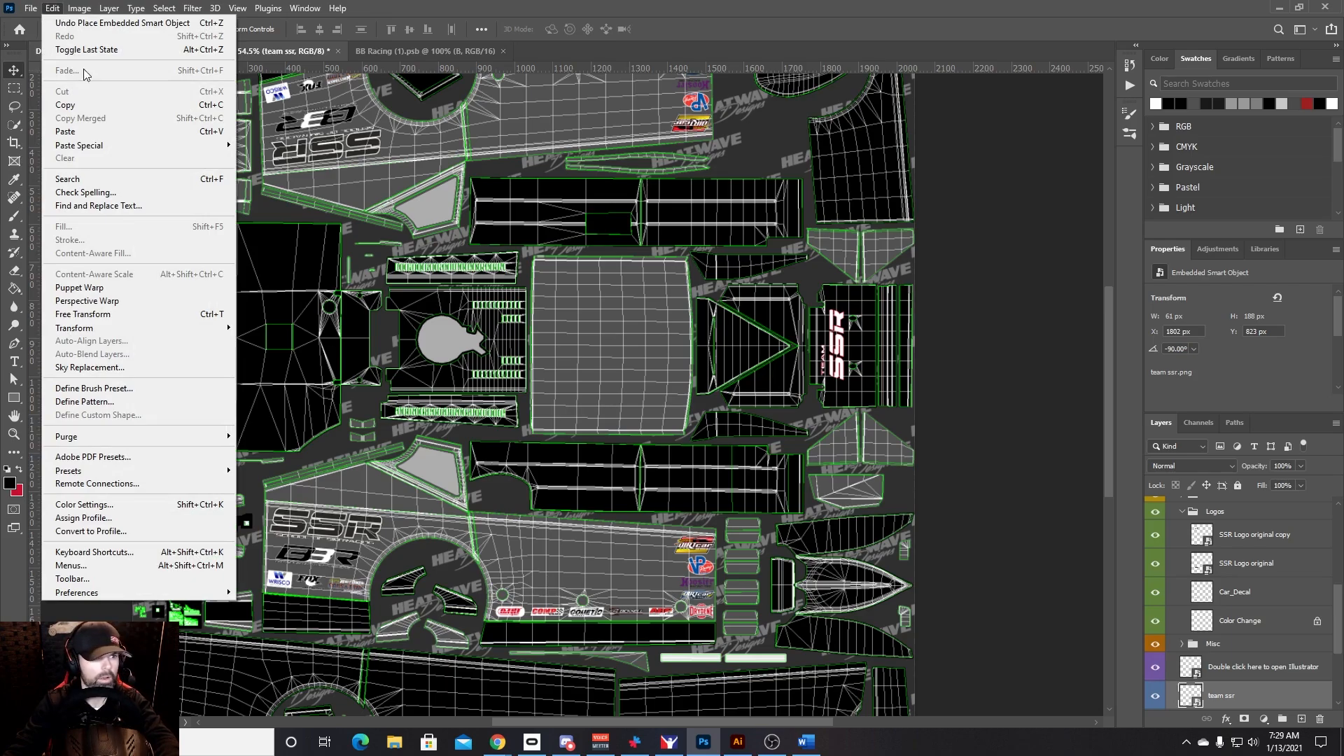
pyautogui.press('Left')
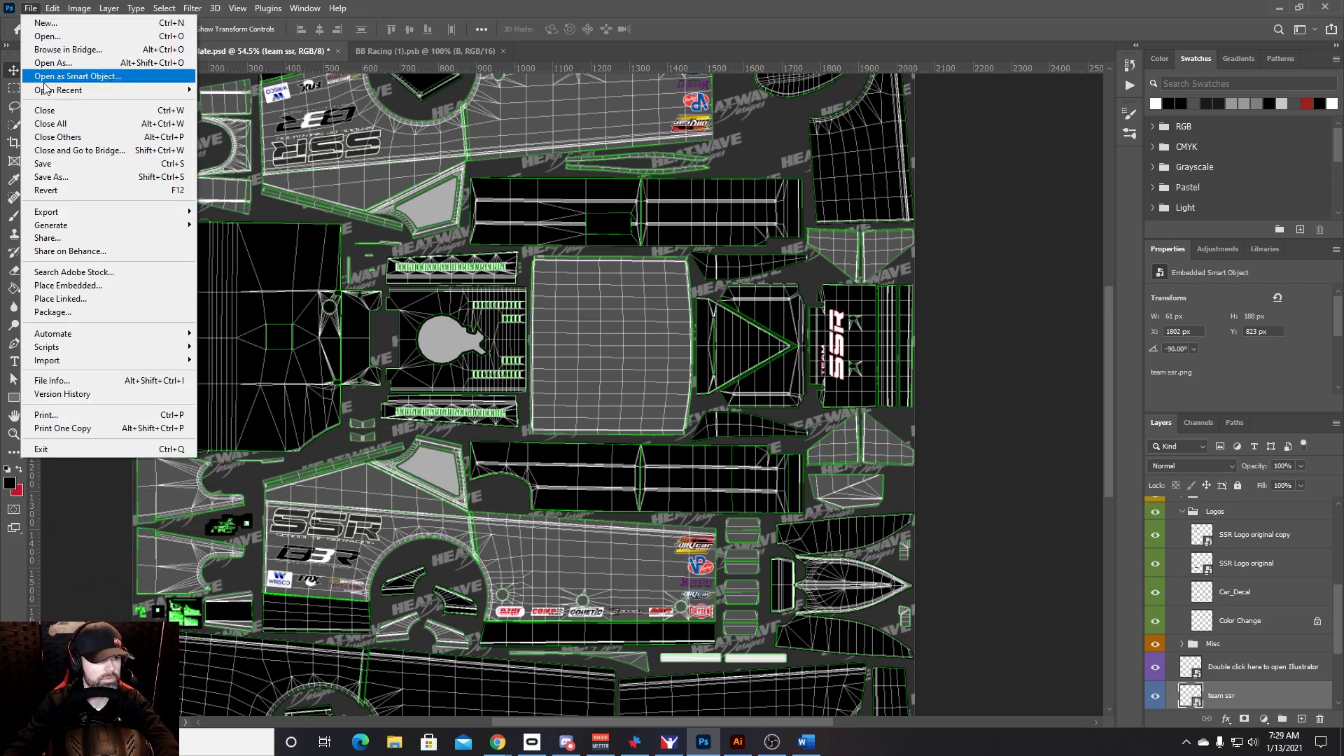
pyautogui.click(90, 284)
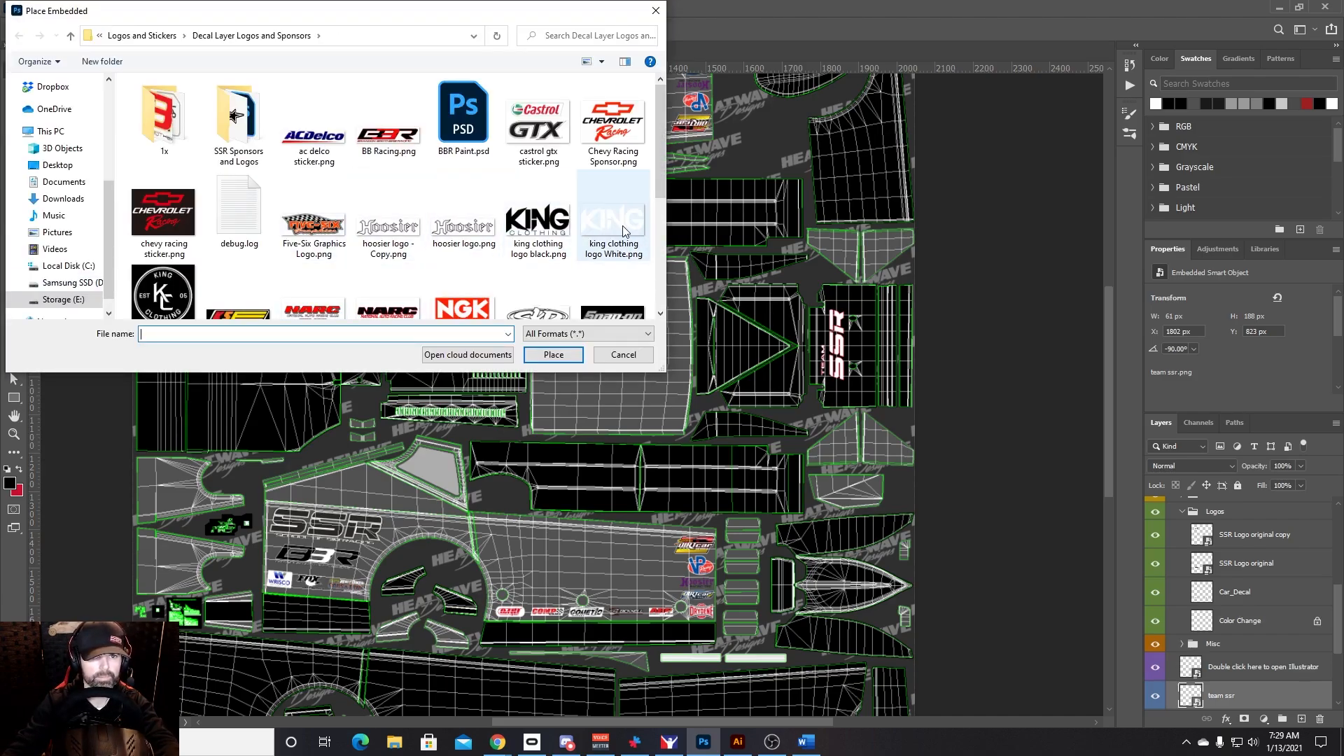
pyautogui.doubleClick(619, 228)
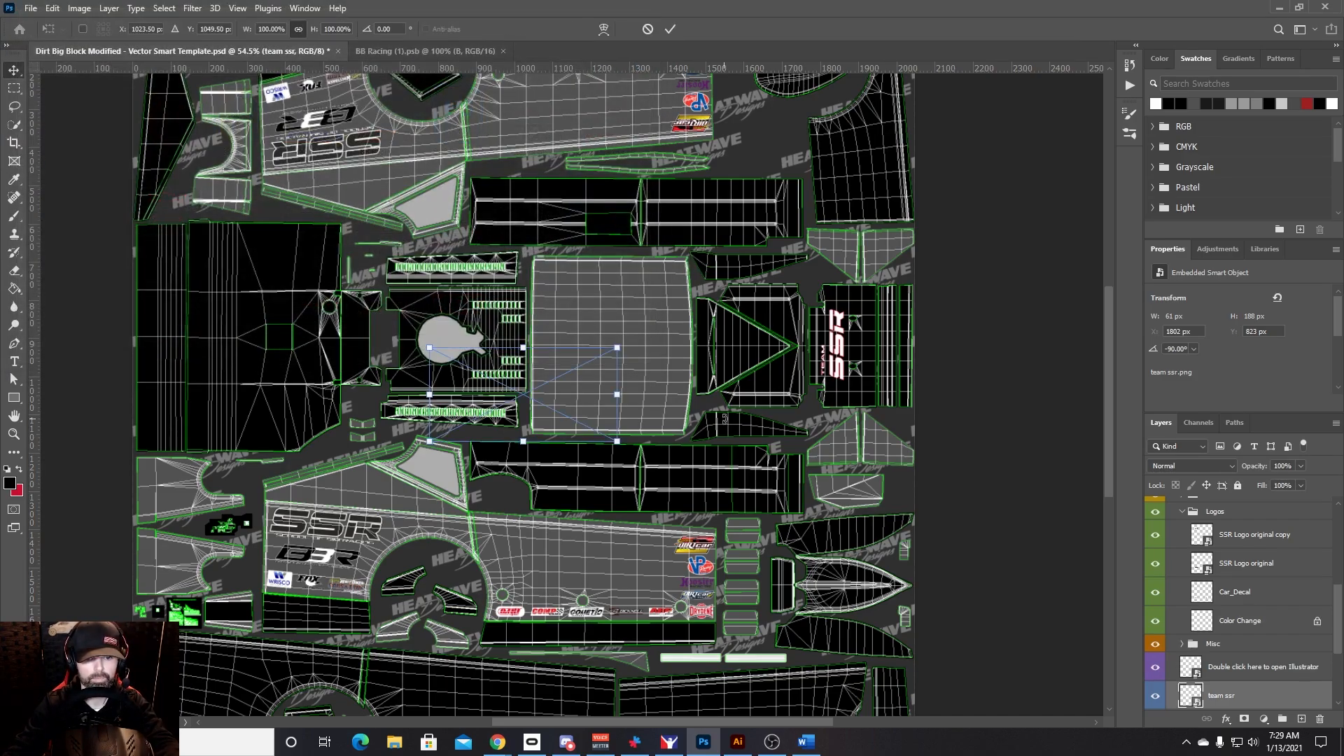
pyautogui.moveTo(523, 347); pyautogui.dragTo(708, 476)
pyautogui.press('Return')
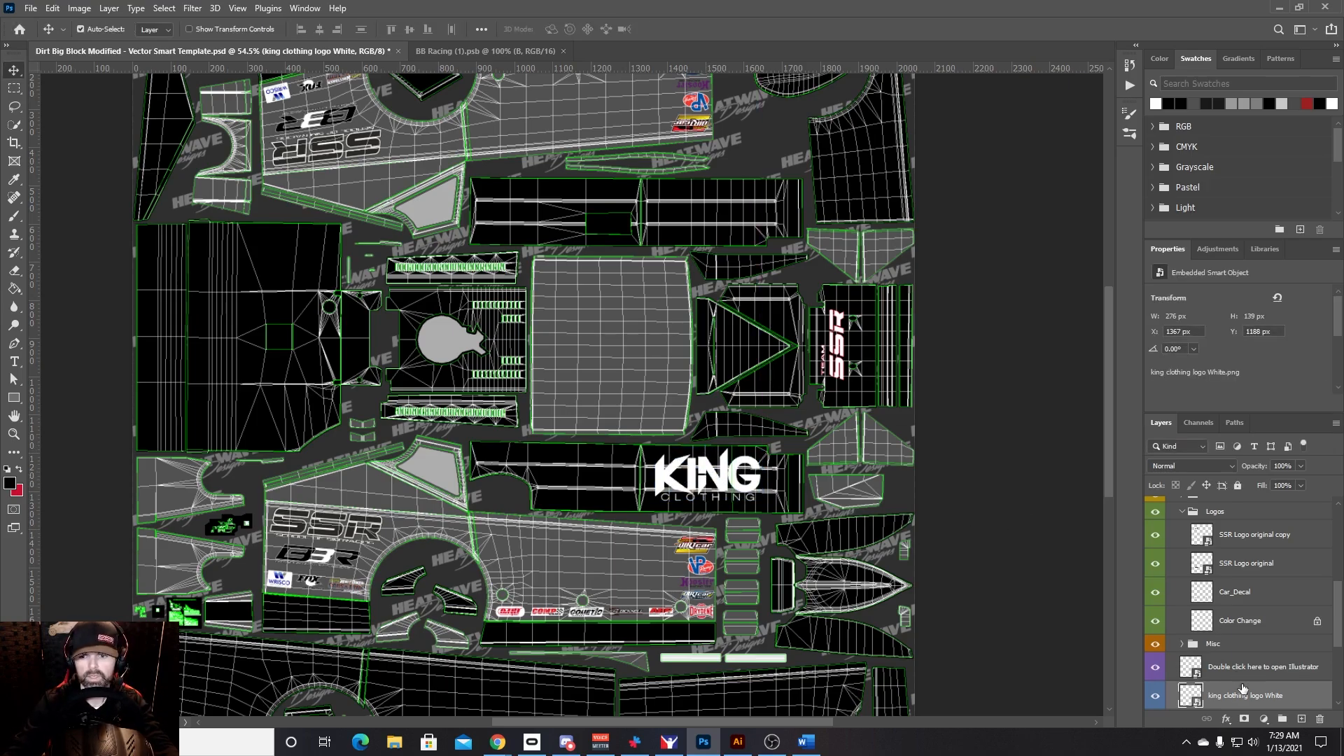
# Step: Duplicate the king clothing logo White layer, then position the copy rotated 180° on the matching black panel above the roof
pyautogui.moveTo(1245, 698); pyautogui.dragTo(1302, 719)
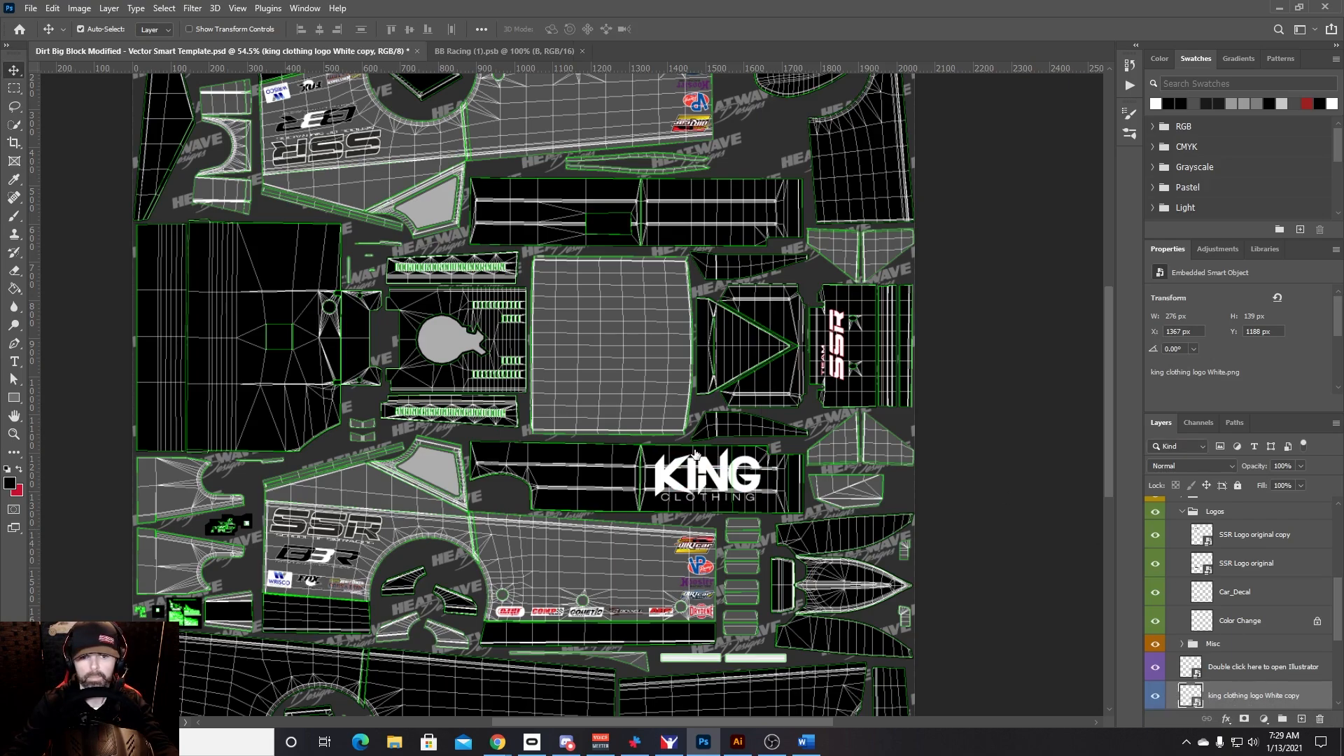
pyautogui.moveTo(723, 480); pyautogui.dragTo(715, 217)
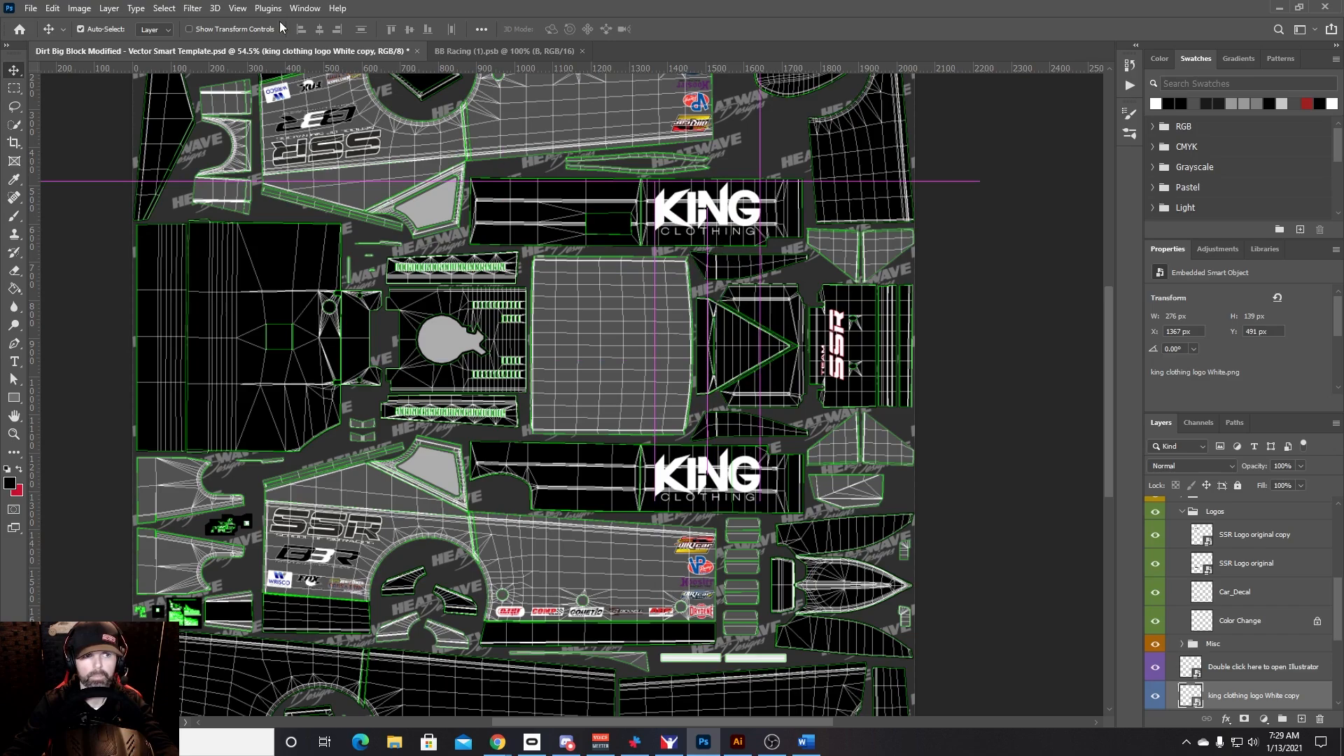
pyautogui.click(47, 9)
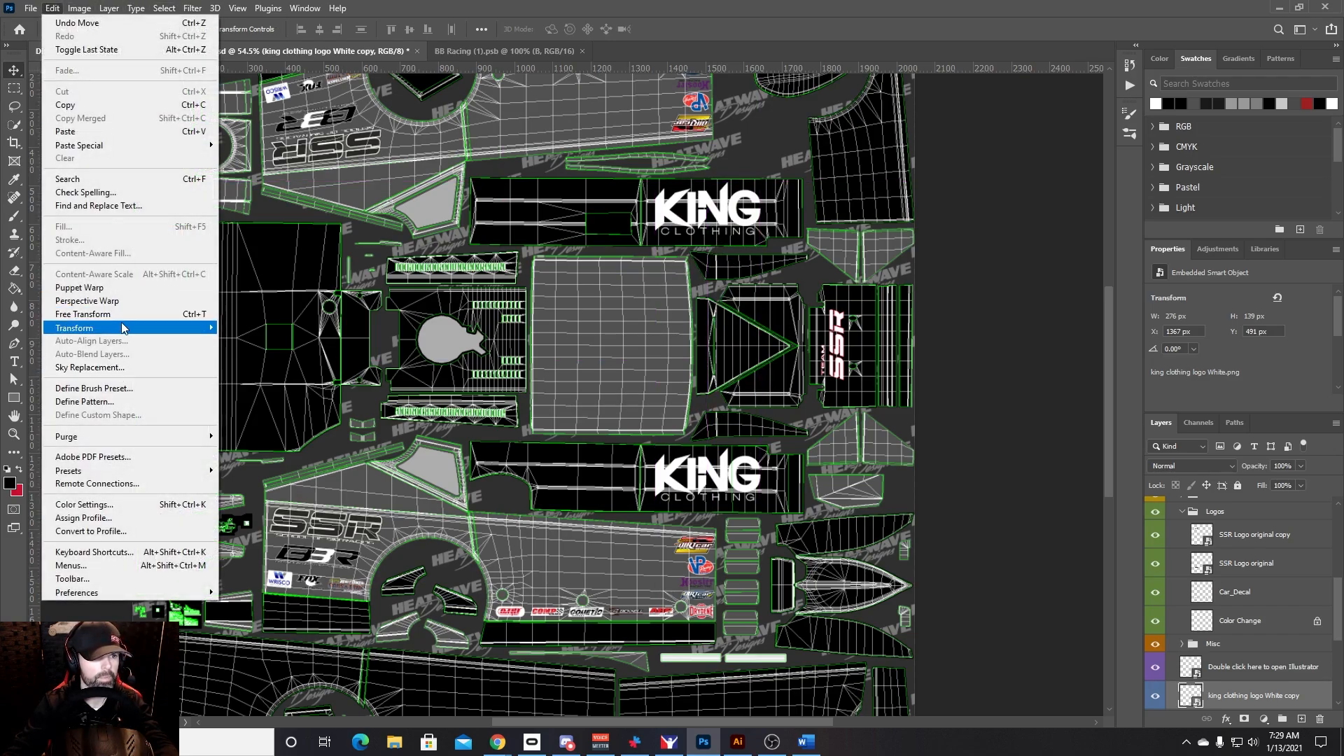
pyautogui.moveTo(120, 324)
pyautogui.click(266, 497)
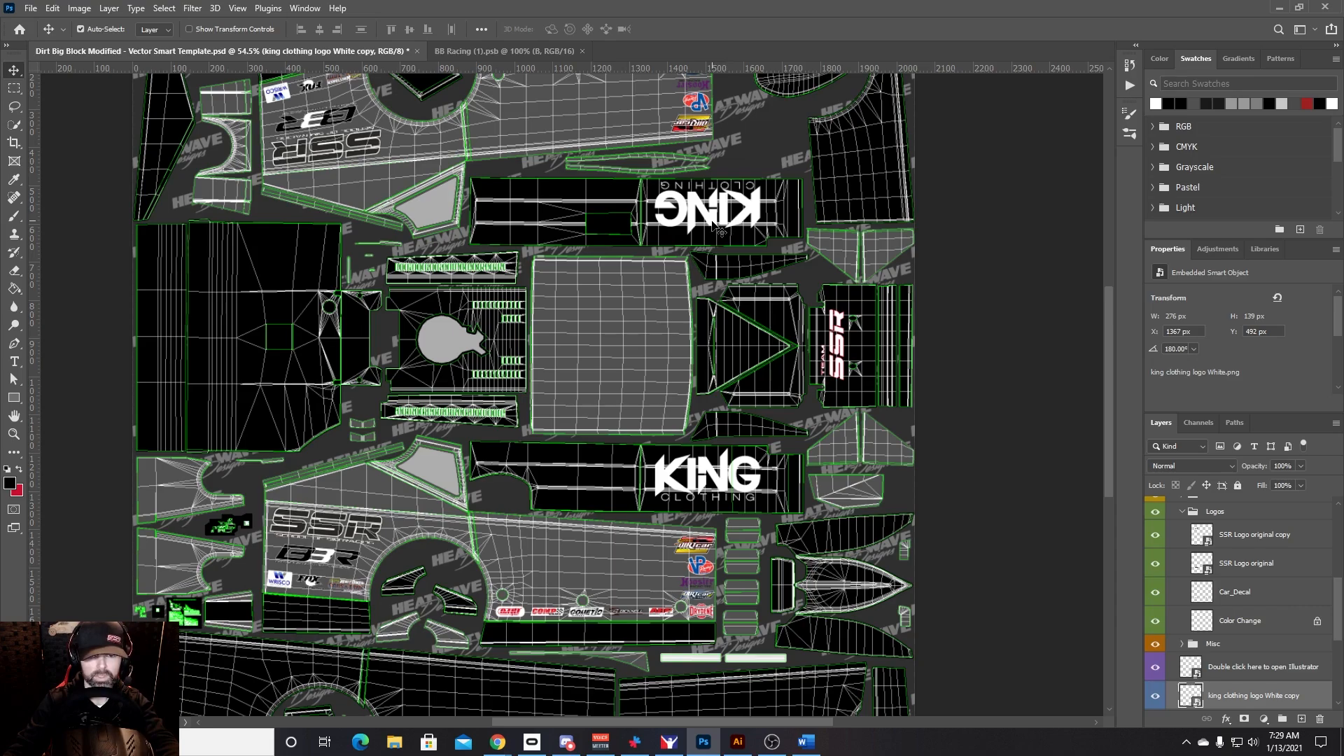
pyautogui.moveTo(713, 224); pyautogui.dragTo(714, 229)
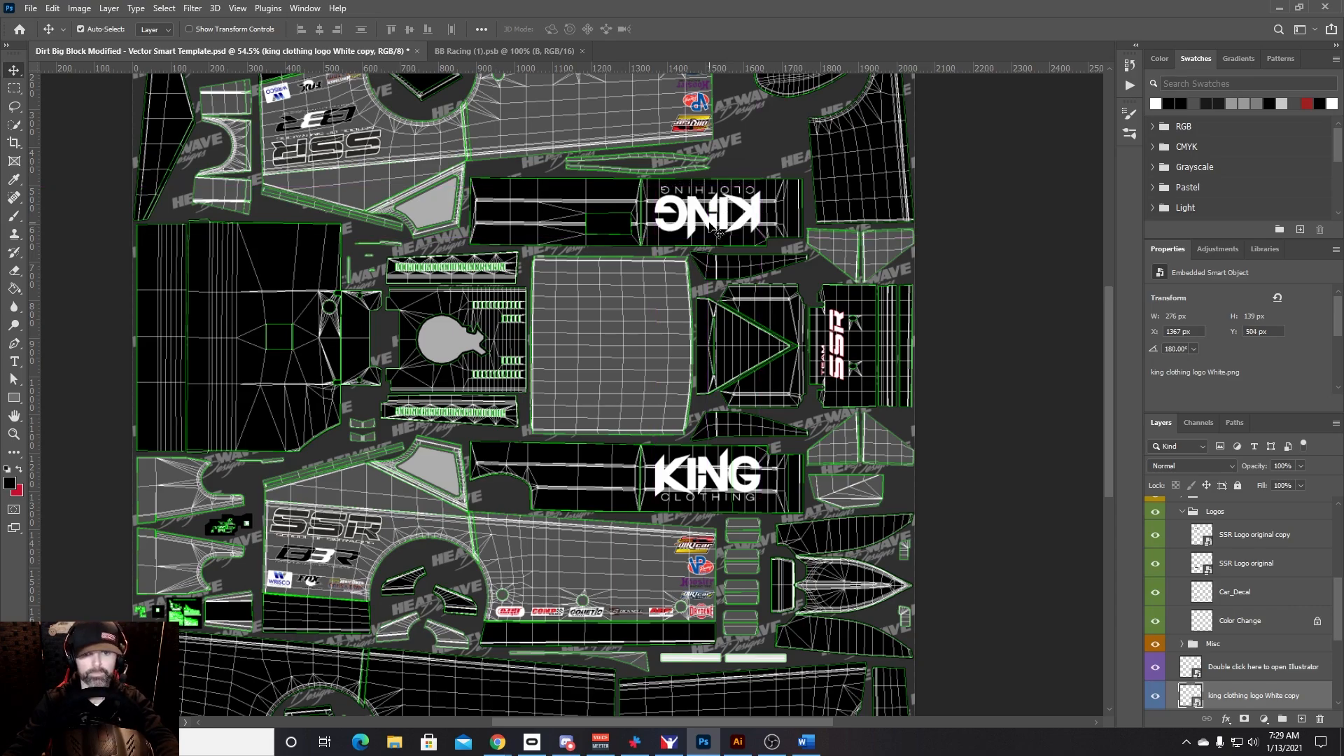
# Step: Convert the layers from king clothing logo White copy through BB Racing (1) into a single smart object
pyautogui.scroll(-2, 319, 427)
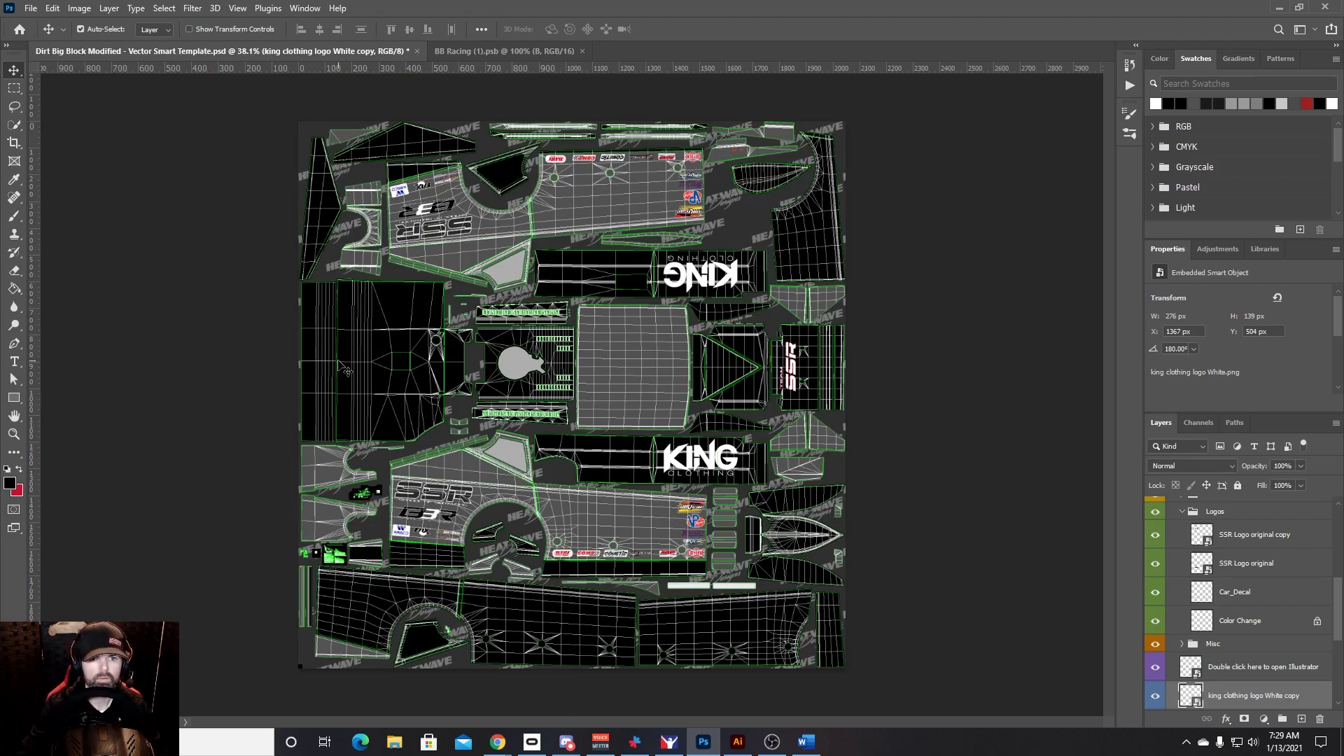
pyautogui.scroll(-2, 1281, 700)
pyautogui.scroll(-3, 1291, 662)
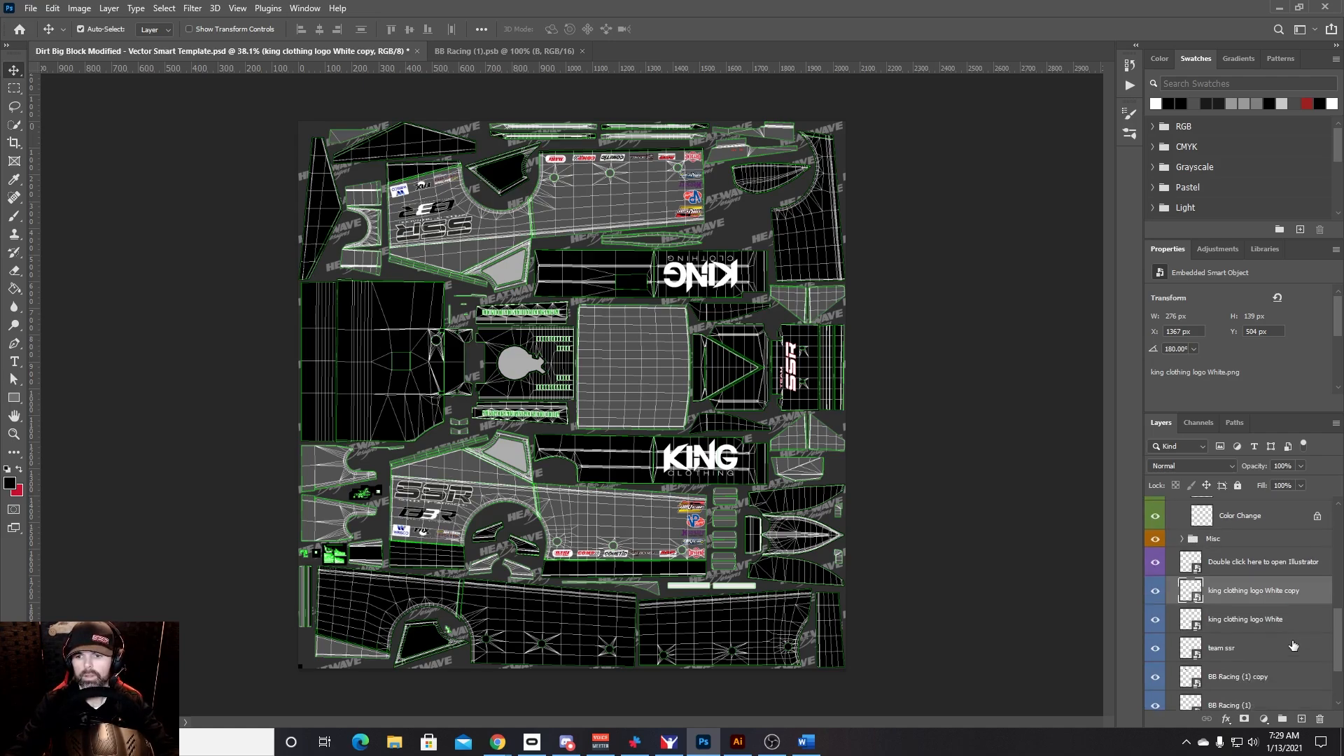
pyautogui.scroll(-1, 1289, 572)
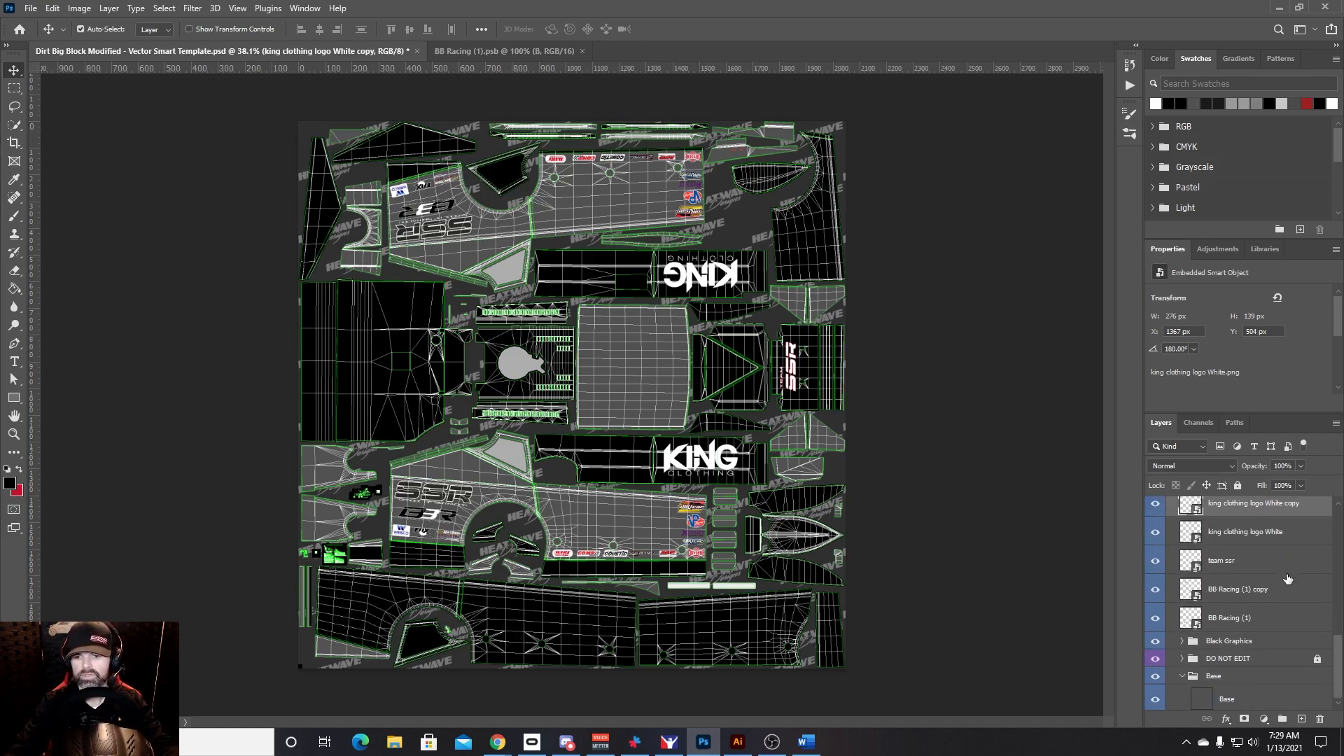
pyautogui.scroll(2, 1288, 607)
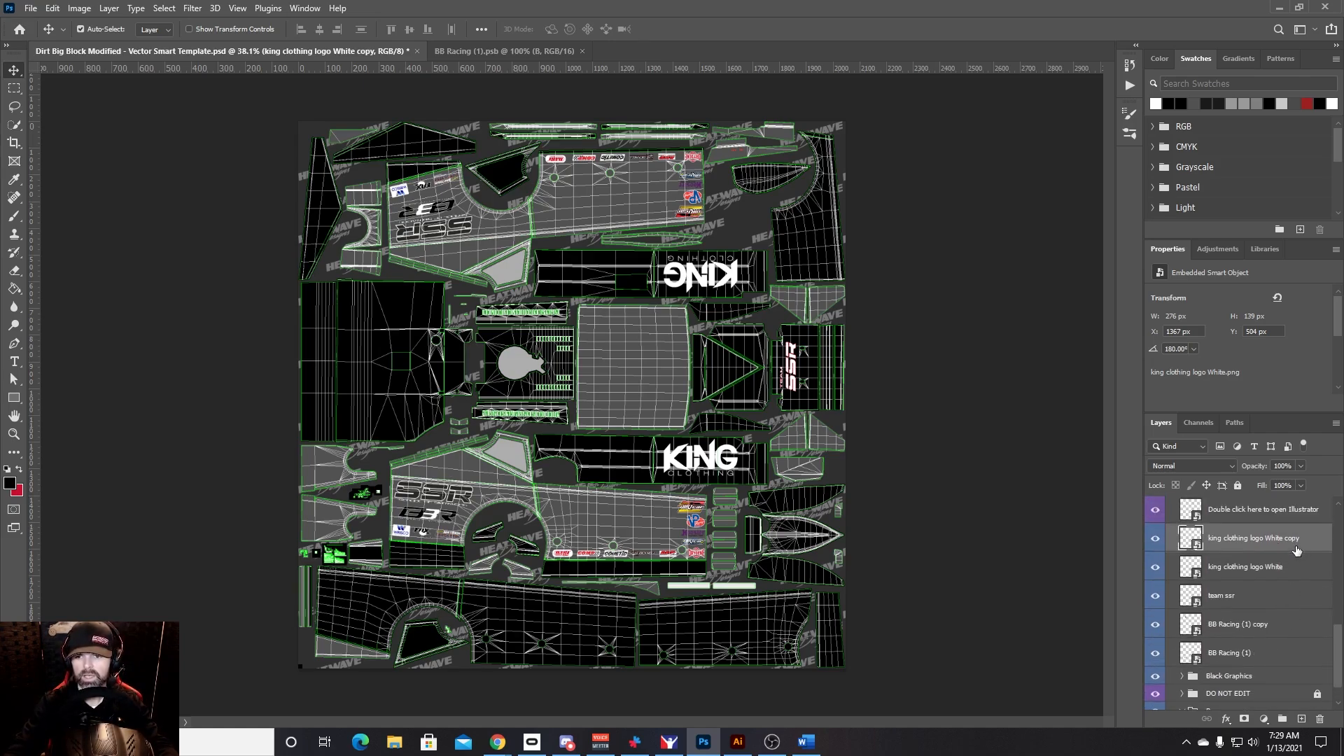
pyautogui.keyDown('shift'); pyautogui.click(1266, 660); pyautogui.keyUp('shift')
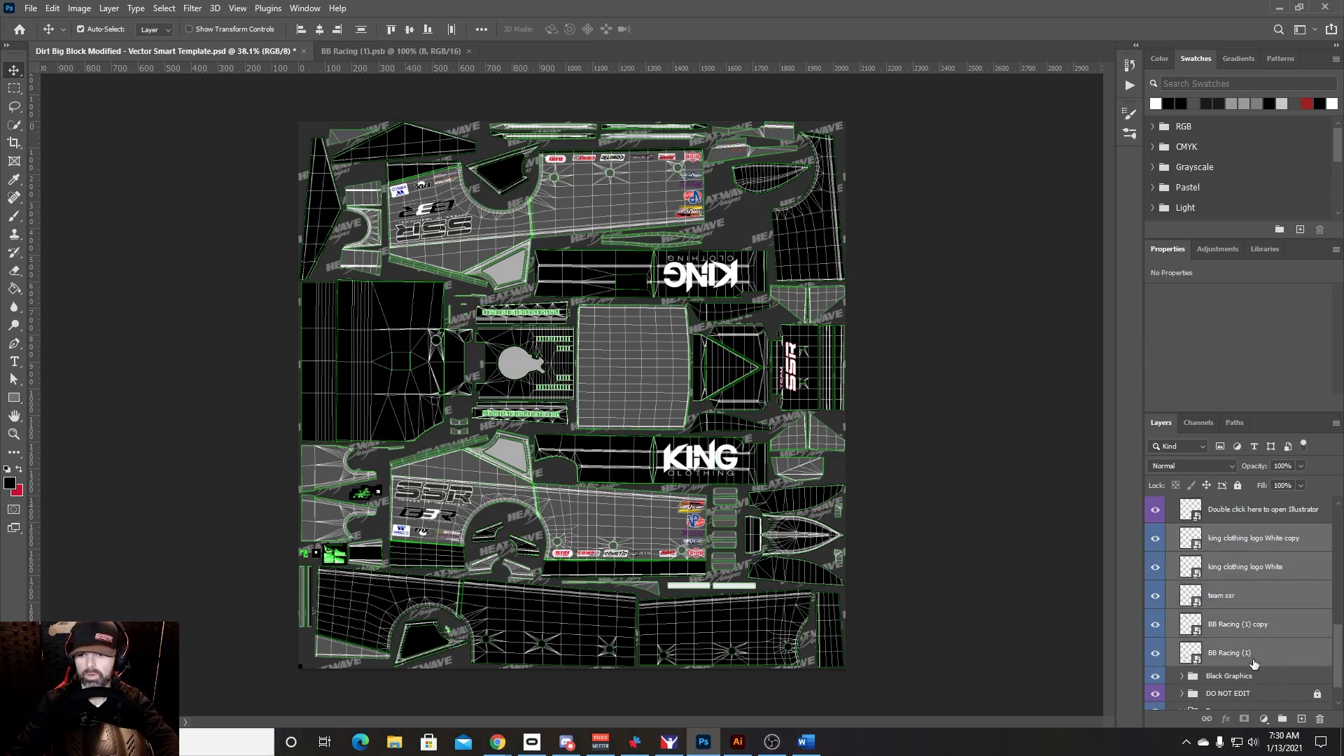
pyautogui.rightClick(1221, 658)
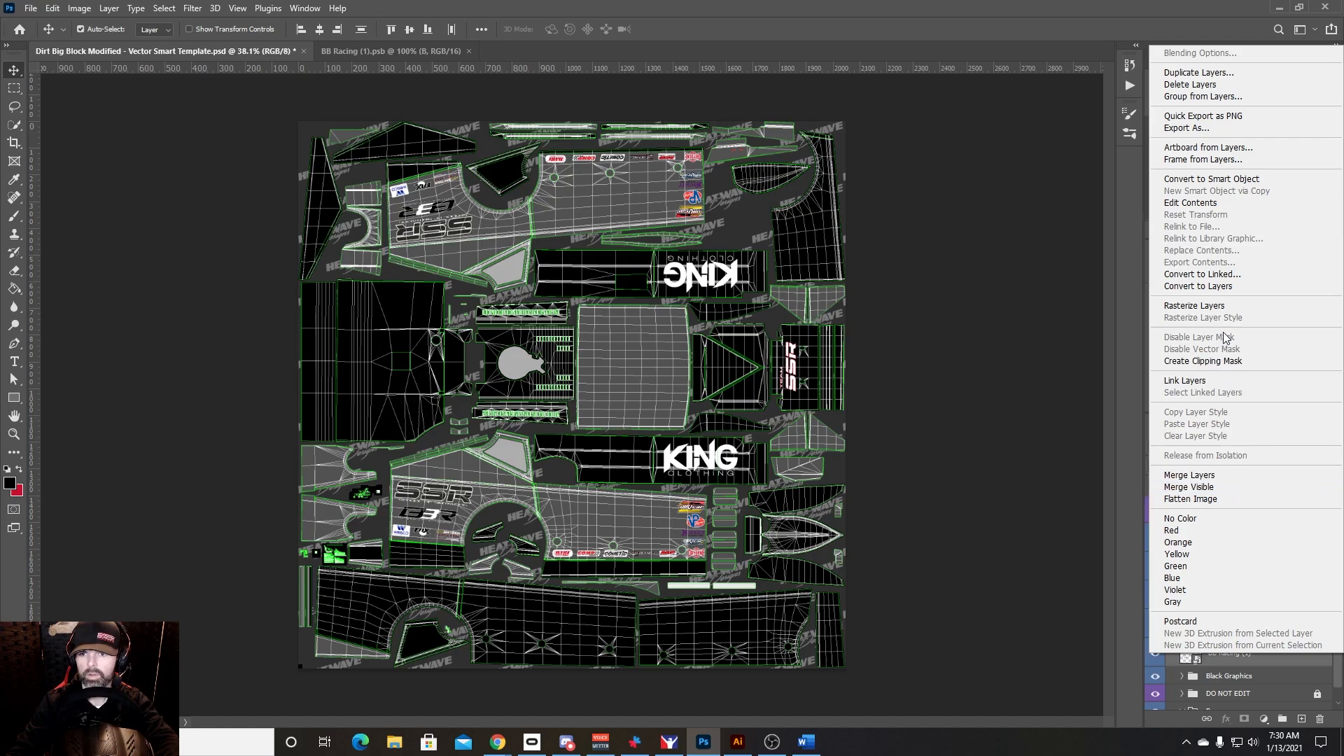
pyautogui.click(1211, 180)
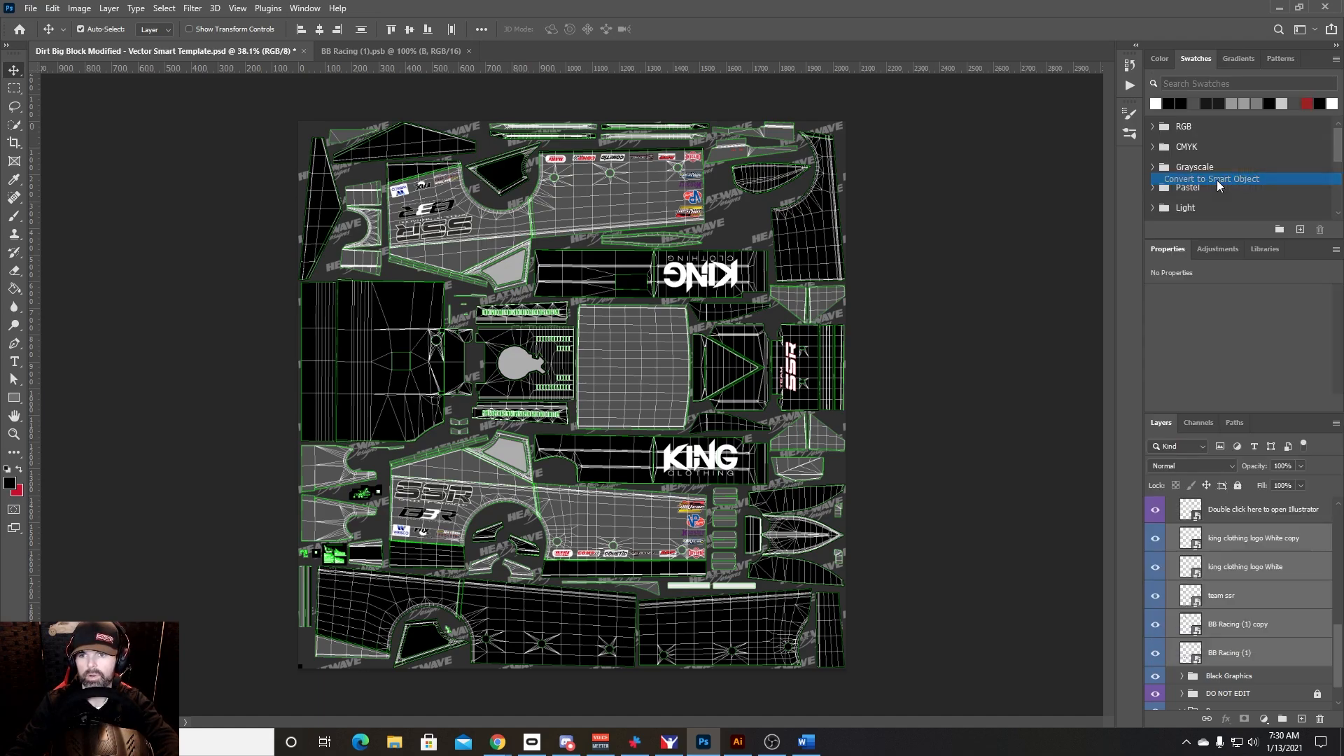
# Step: Rename the combined smart object layer as Logos
pyautogui.doubleClick(1227, 614)
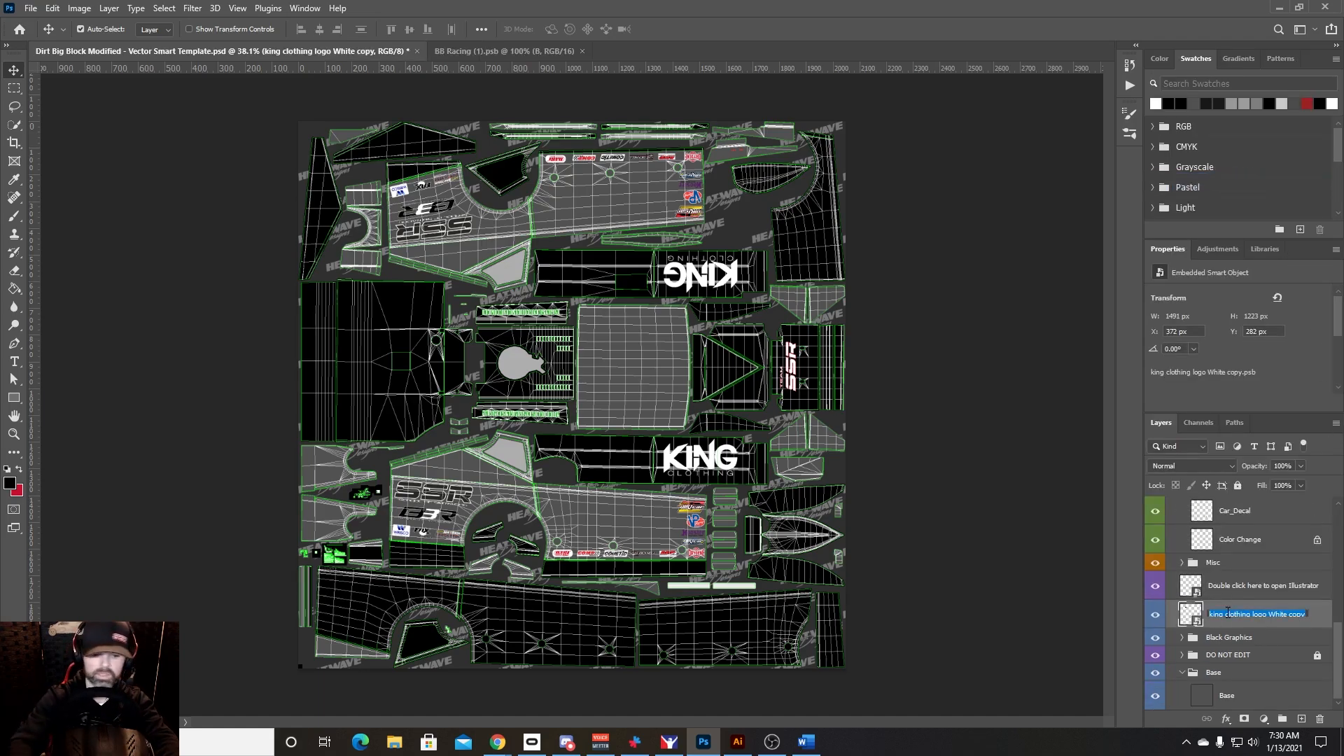
pyautogui.write('Logos')
pyautogui.press('Return')
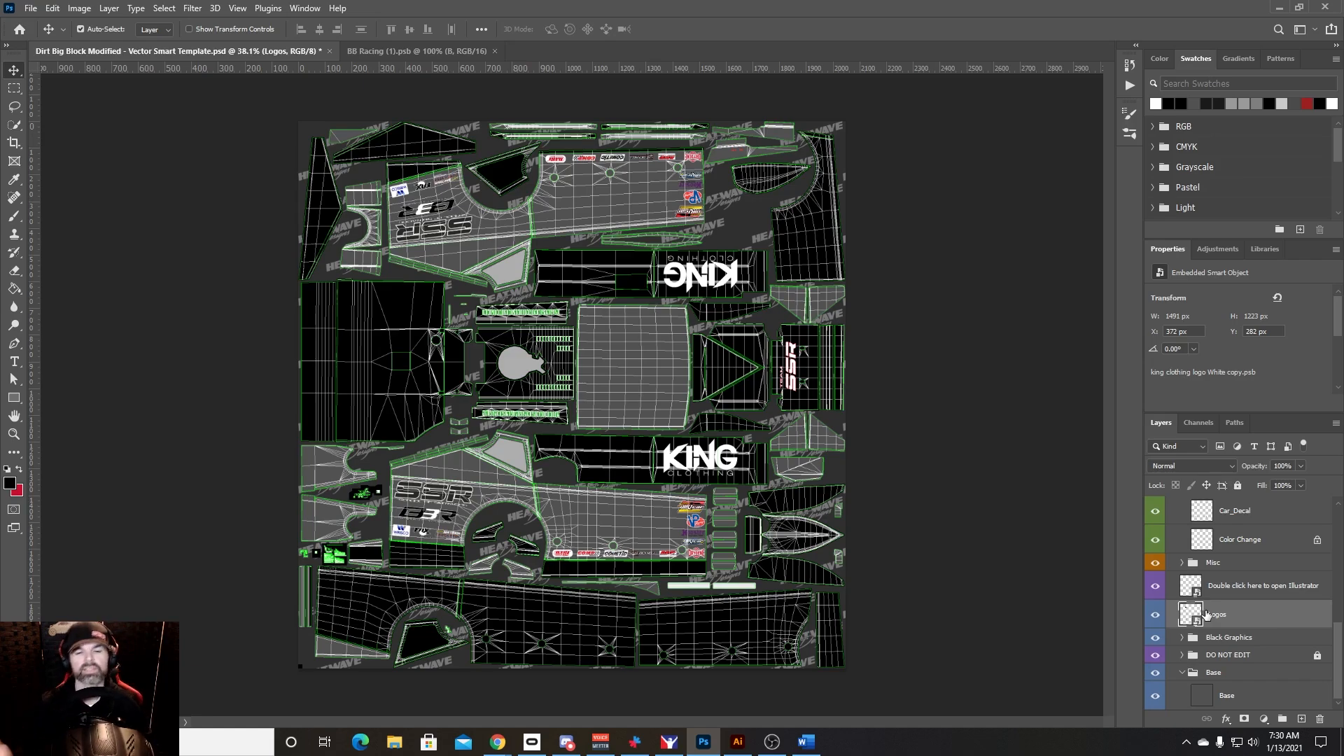
# Step: Duplicate the layers from SSR Logo original copy through Color Change and move the duplicates directly above the Logos smart object
pyautogui.scroll(3, 1267, 603)
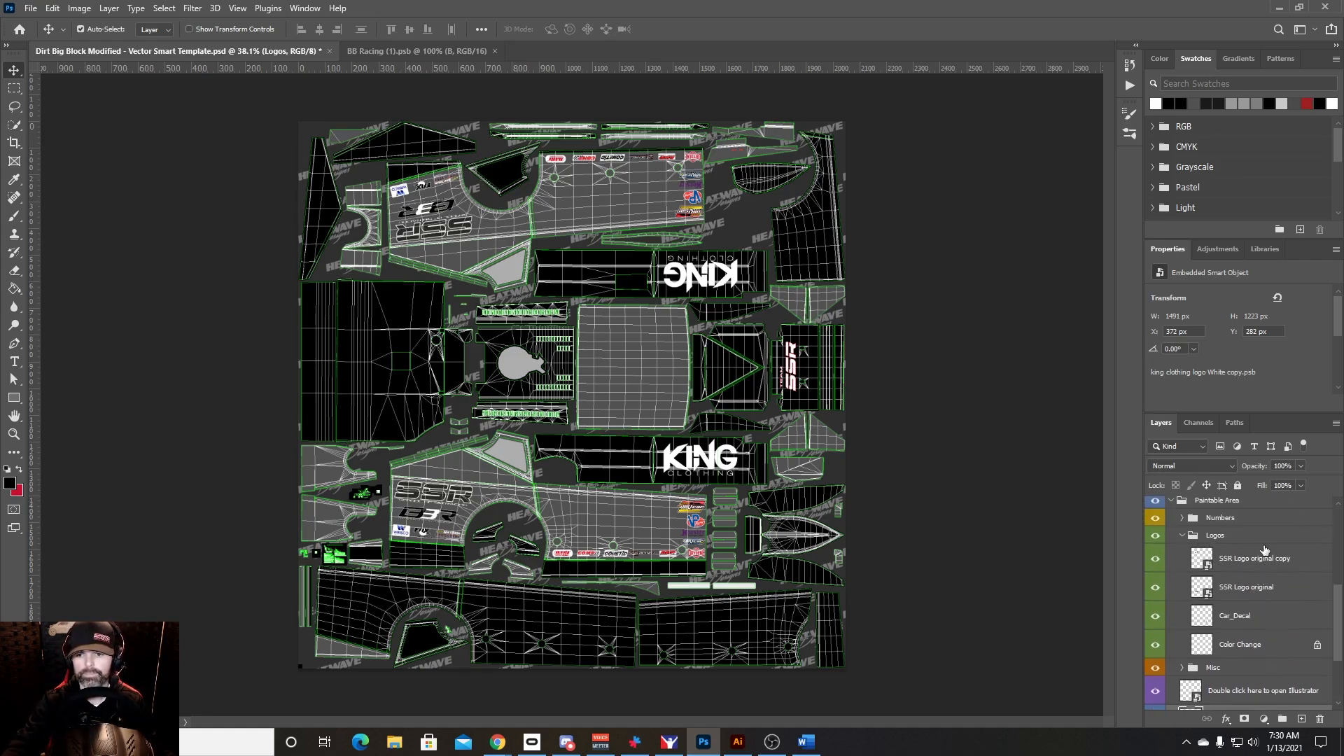
pyautogui.click(1264, 563)
pyautogui.click(1257, 593)
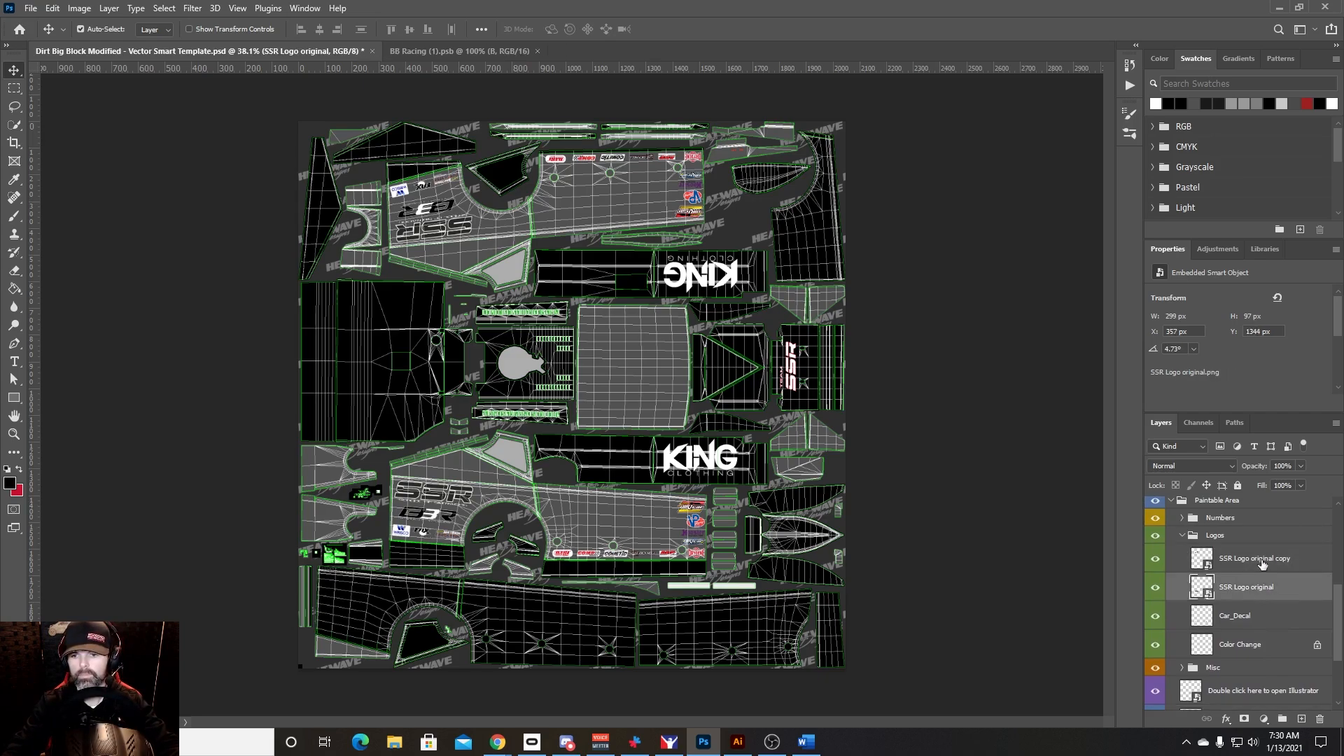
pyautogui.click(1252, 558)
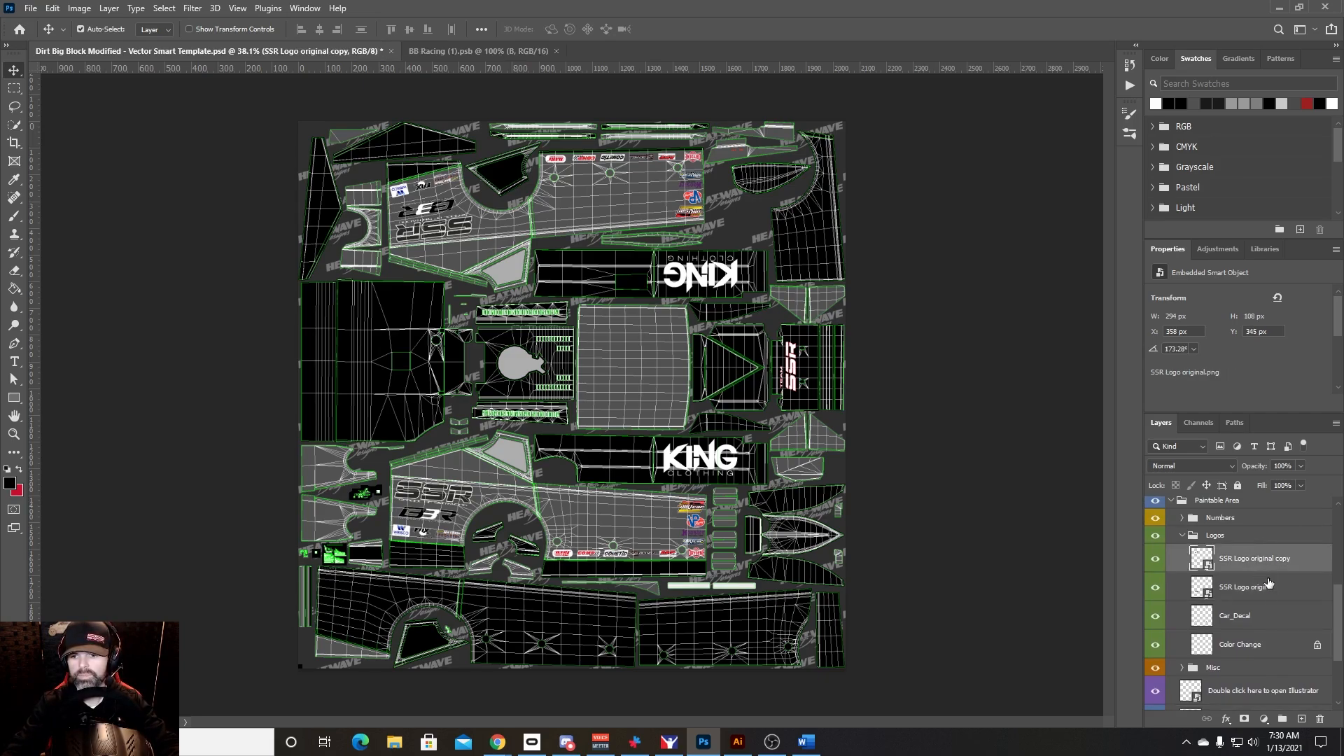
pyautogui.keyDown('shift'); pyautogui.click(1247, 623); pyautogui.keyUp('shift')
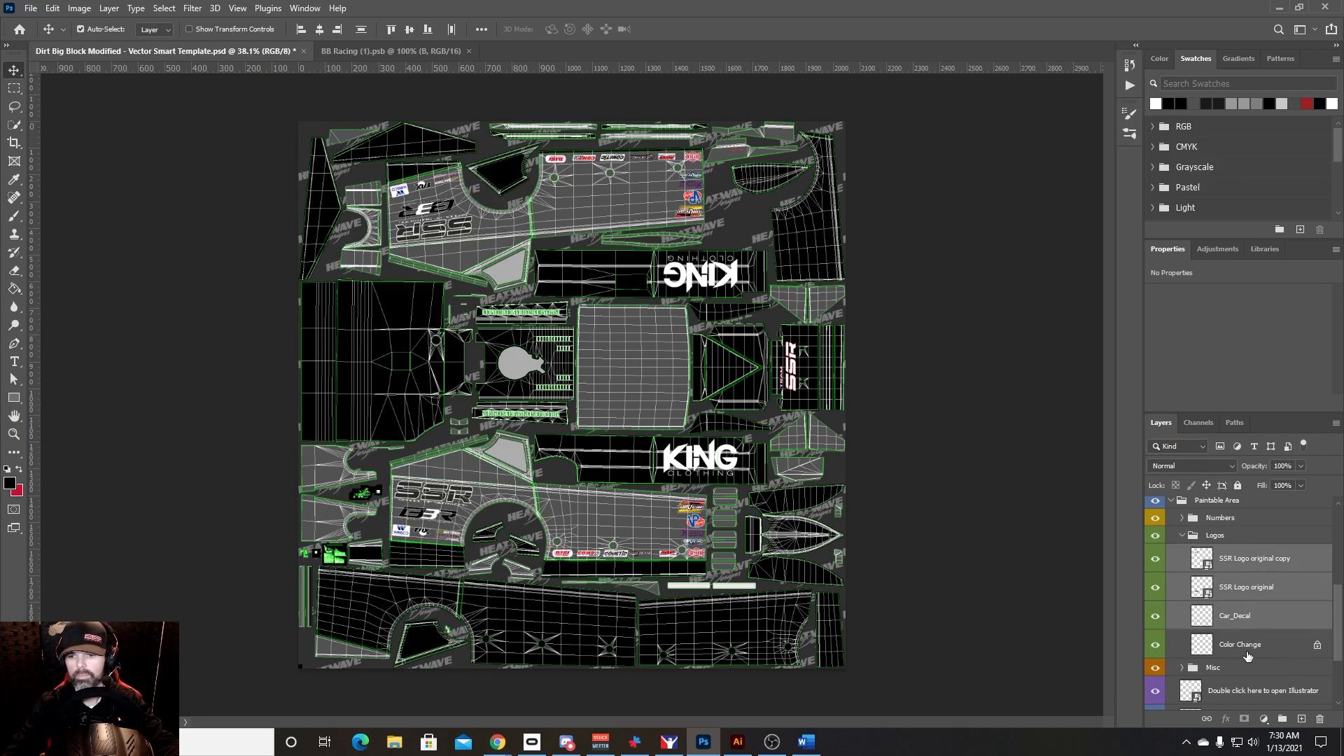
pyautogui.scroll(-2, 1253, 609)
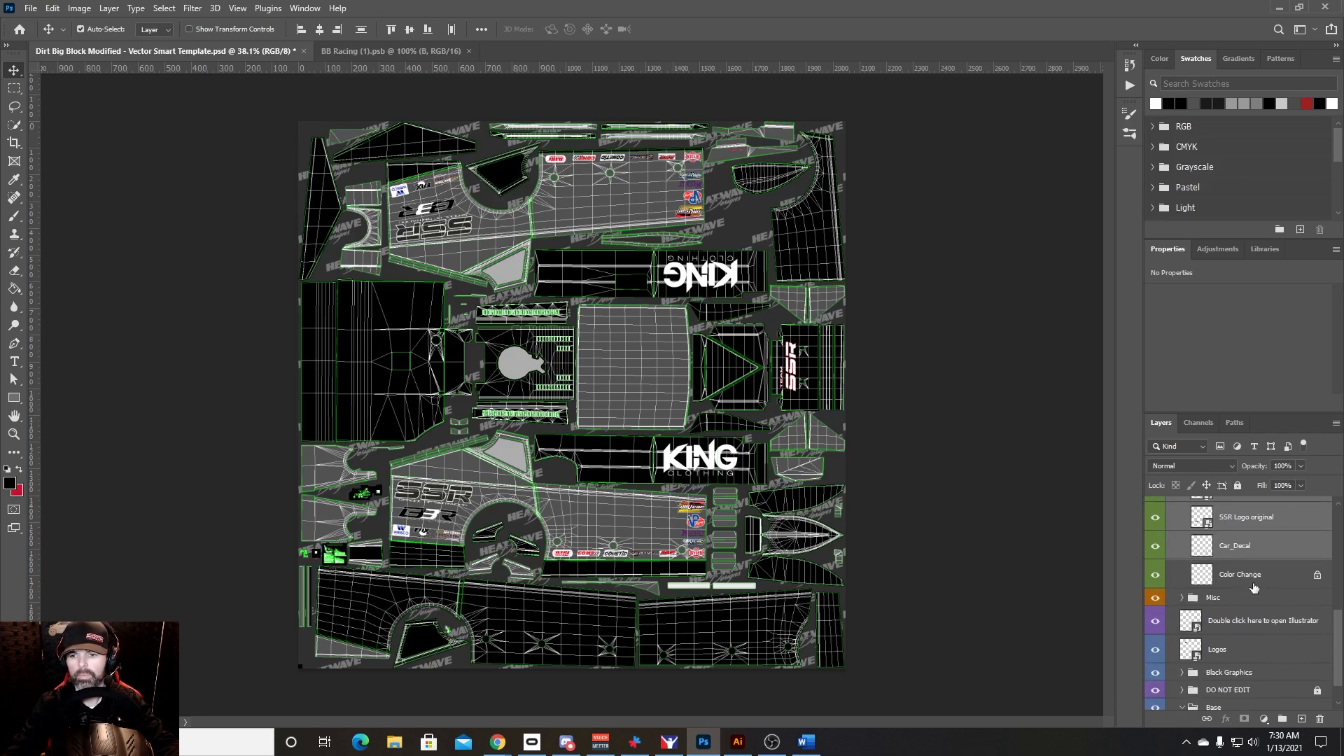
pyautogui.scroll(1, 1271, 591)
pyautogui.scroll(1, 1278, 590)
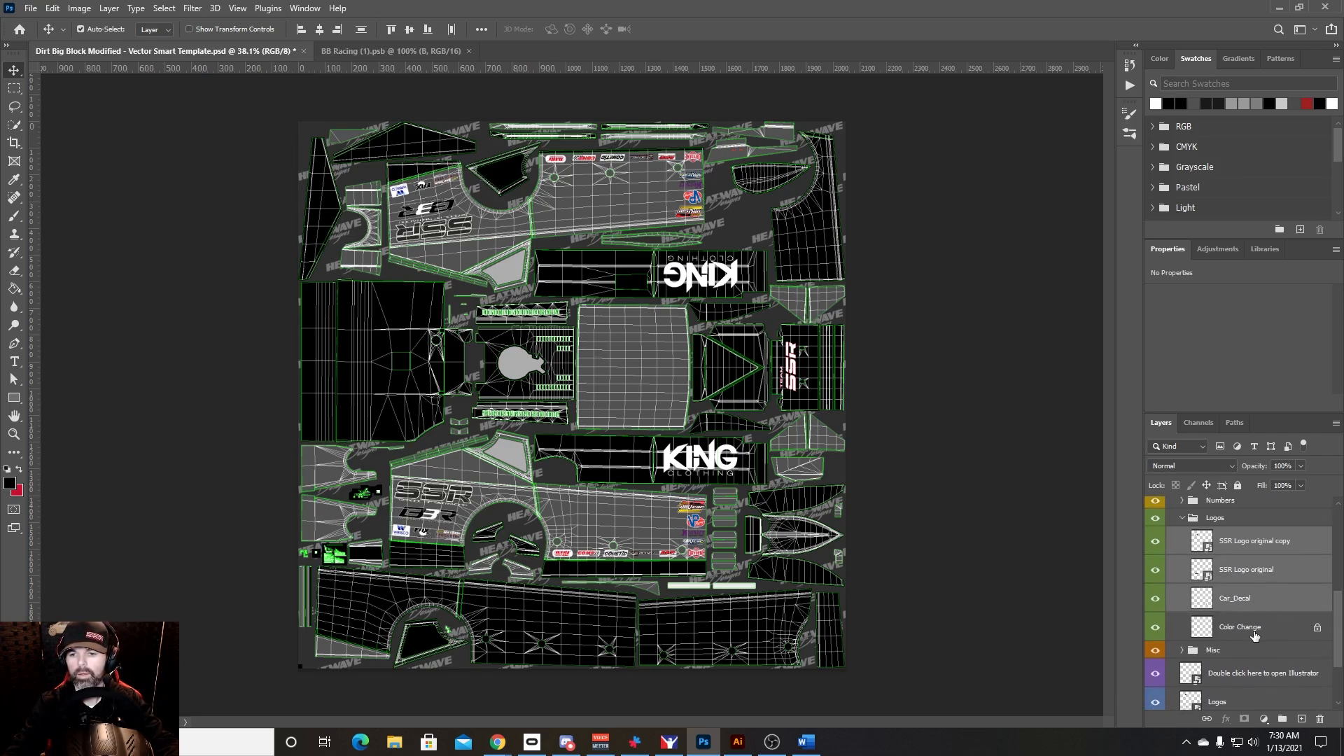
pyautogui.scroll(-2, 1256, 626)
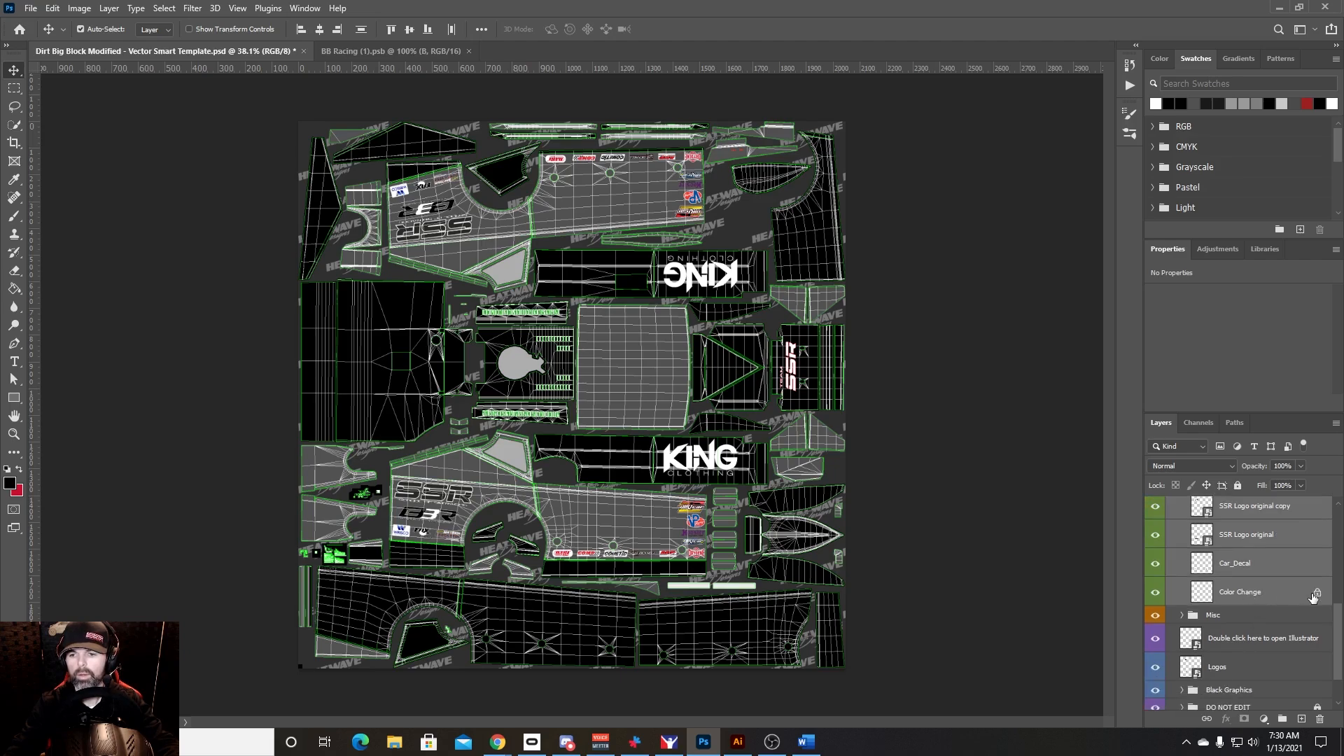
pyautogui.moveTo(1252, 594); pyautogui.dragTo(1303, 721)
pyautogui.scroll(3, 1258, 558)
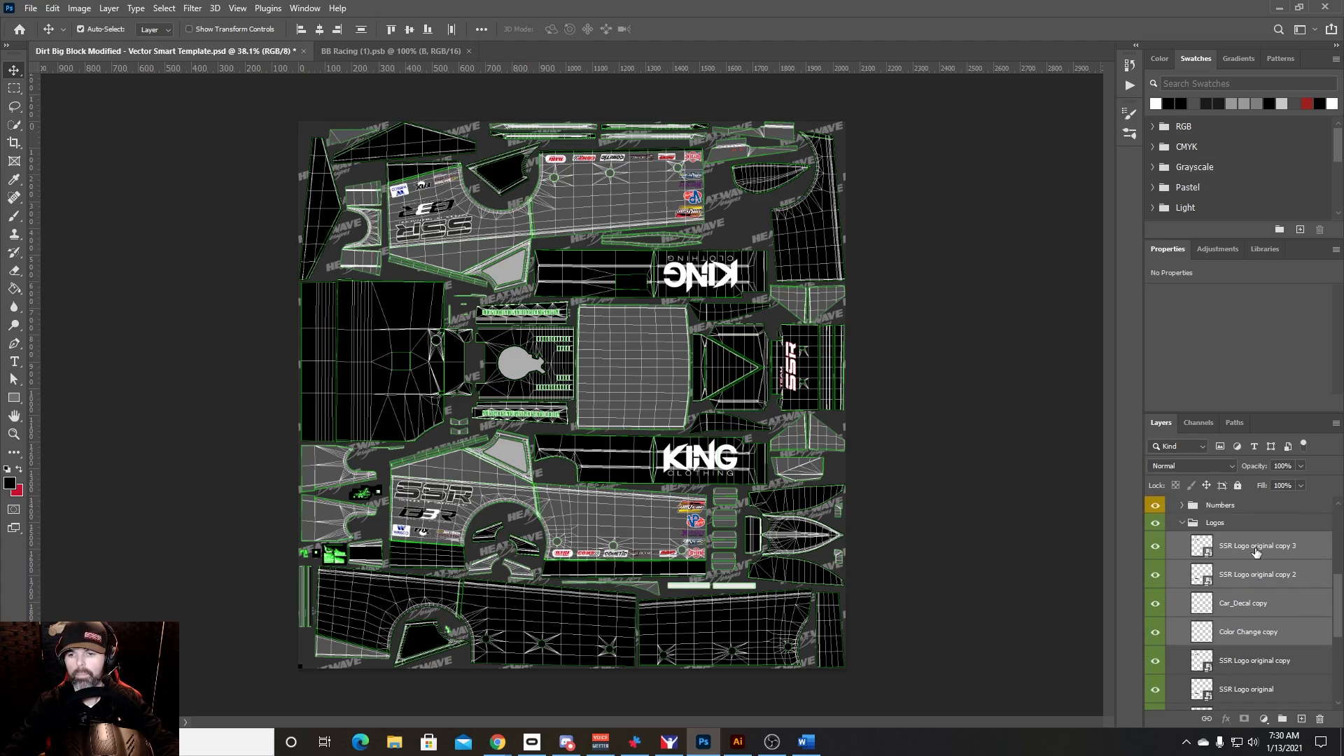
pyautogui.moveTo(1245, 597); pyautogui.dragTo(1247, 634)
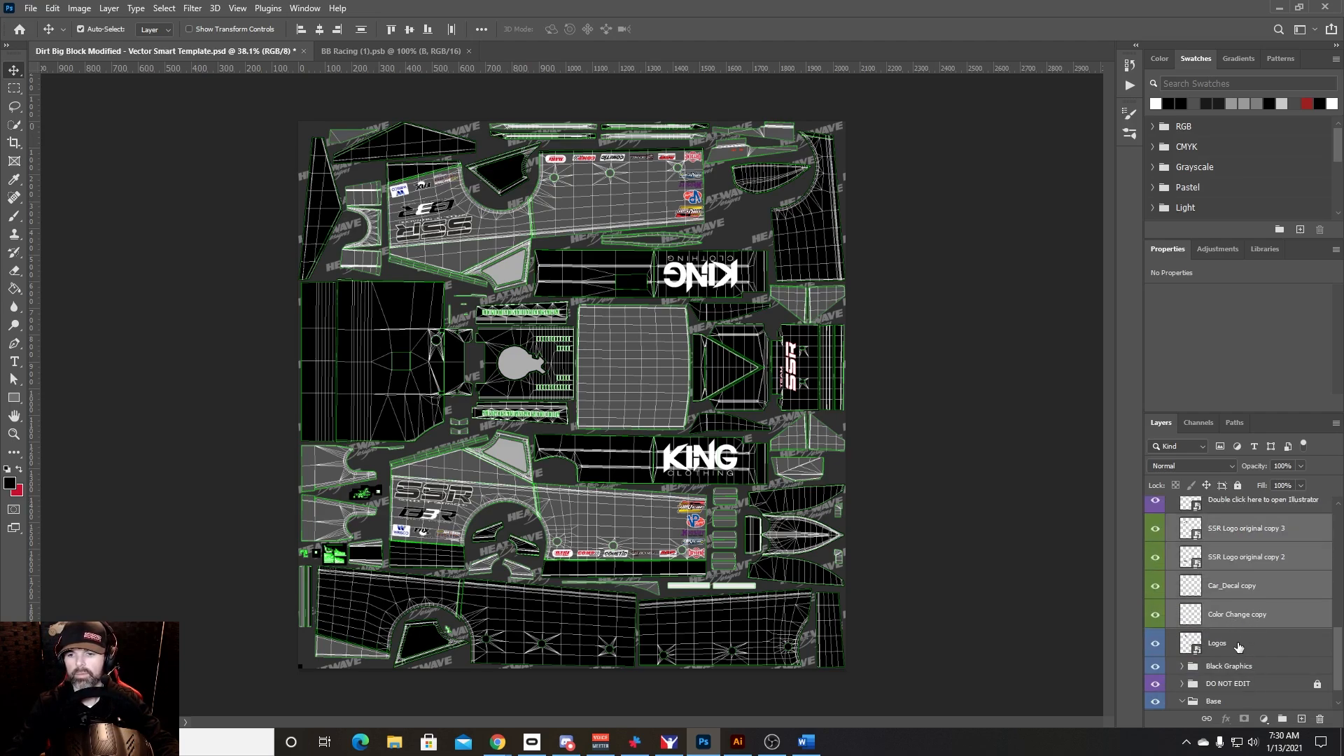
# Step: Convert the layers from SSR Logo original copy 3 through the Logos smart object into a single smart object
pyautogui.keyDown('shift'); pyautogui.click(1239, 644); pyautogui.keyUp('shift')
pyautogui.click(1250, 650)
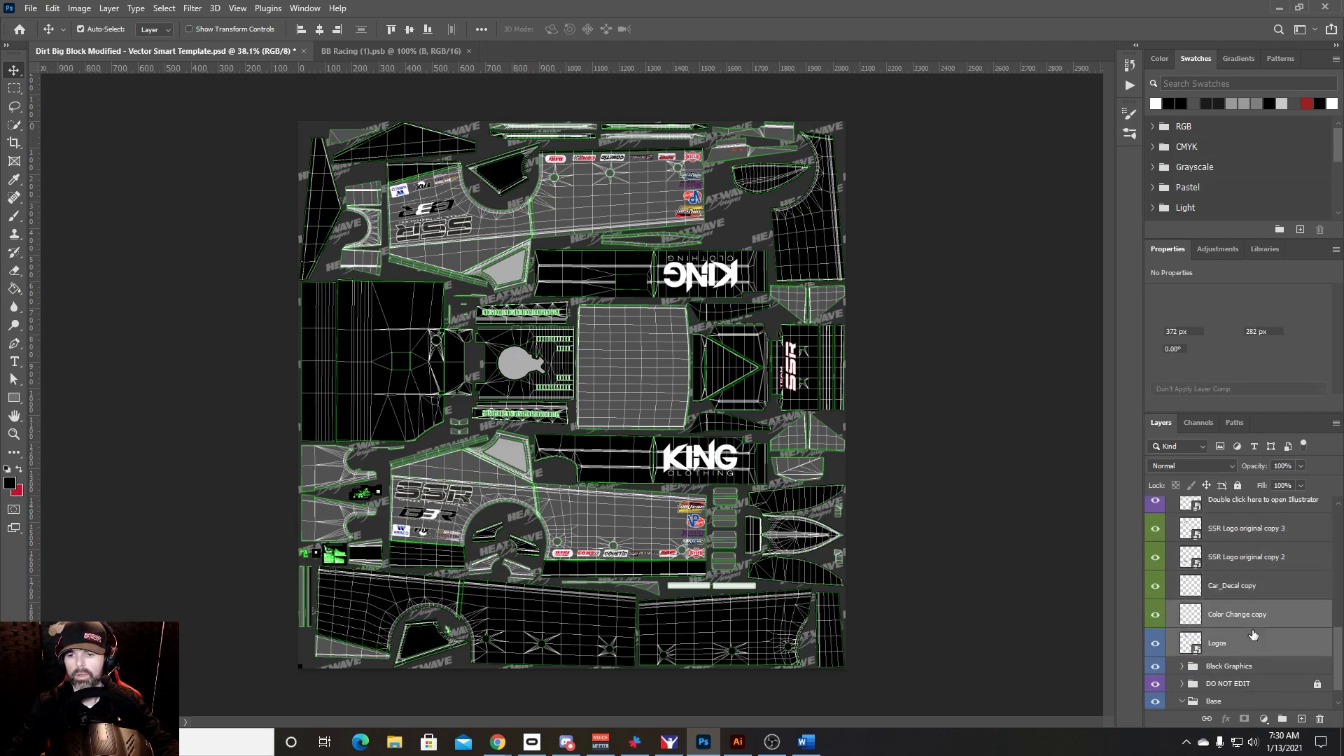
pyautogui.keyDown('shift'); pyautogui.click(1250, 534); pyautogui.keyUp('shift')
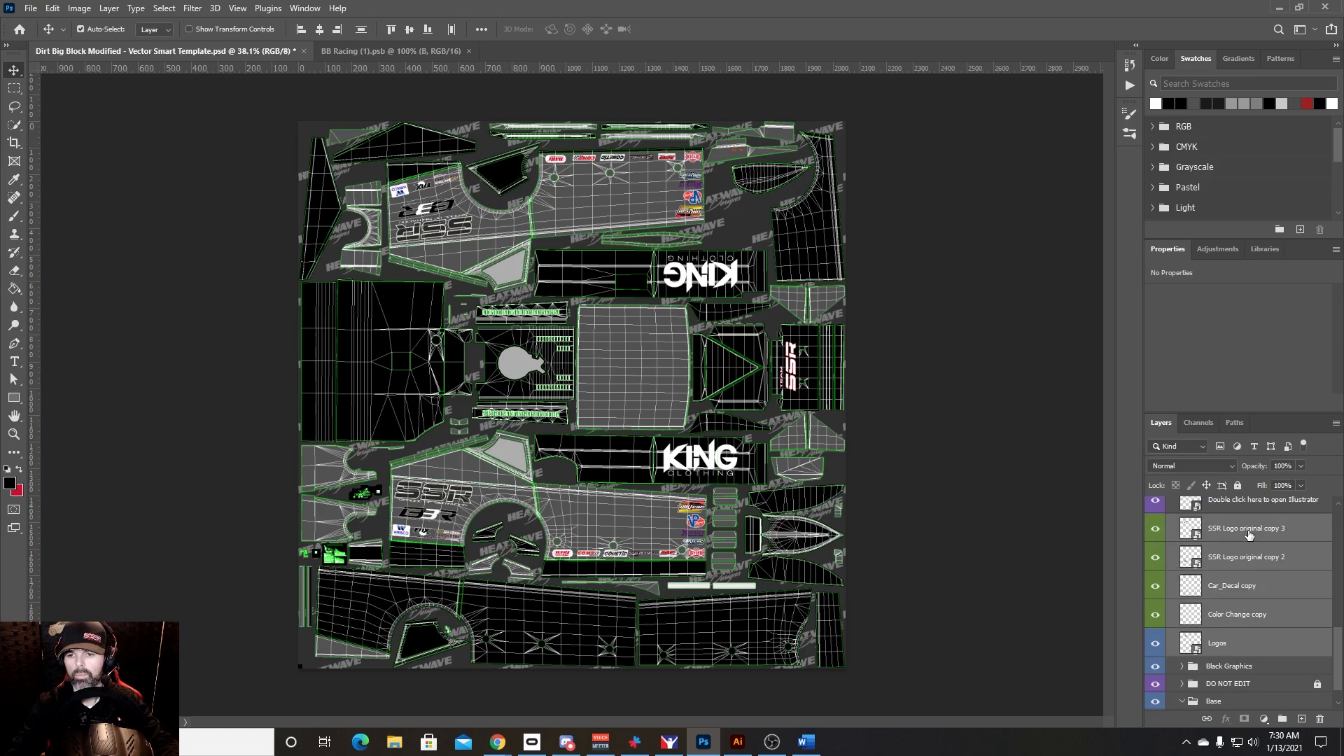
pyautogui.rightClick(1249, 535)
pyautogui.click(1155, 254)
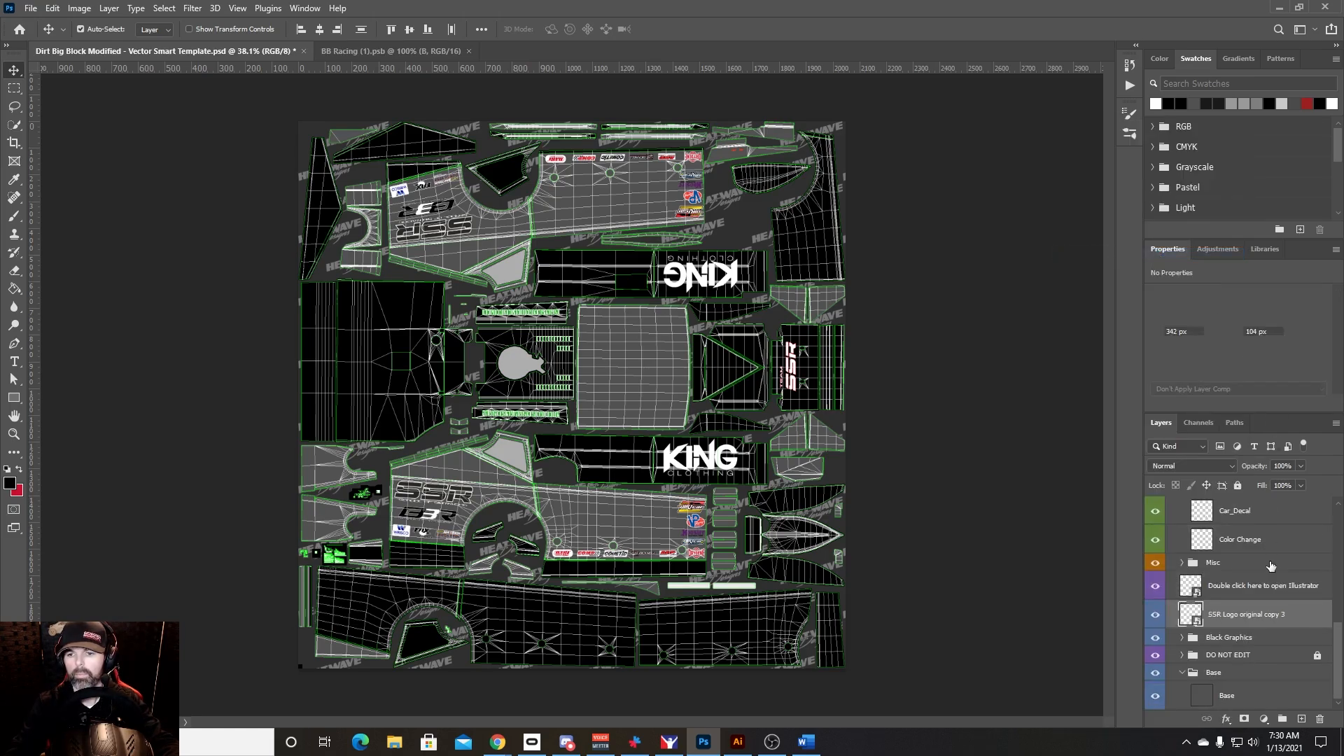
# Step: Rename the combined smart object layer as Logos, and collapse and hide the original Logos group
pyautogui.doubleClick(1236, 619)
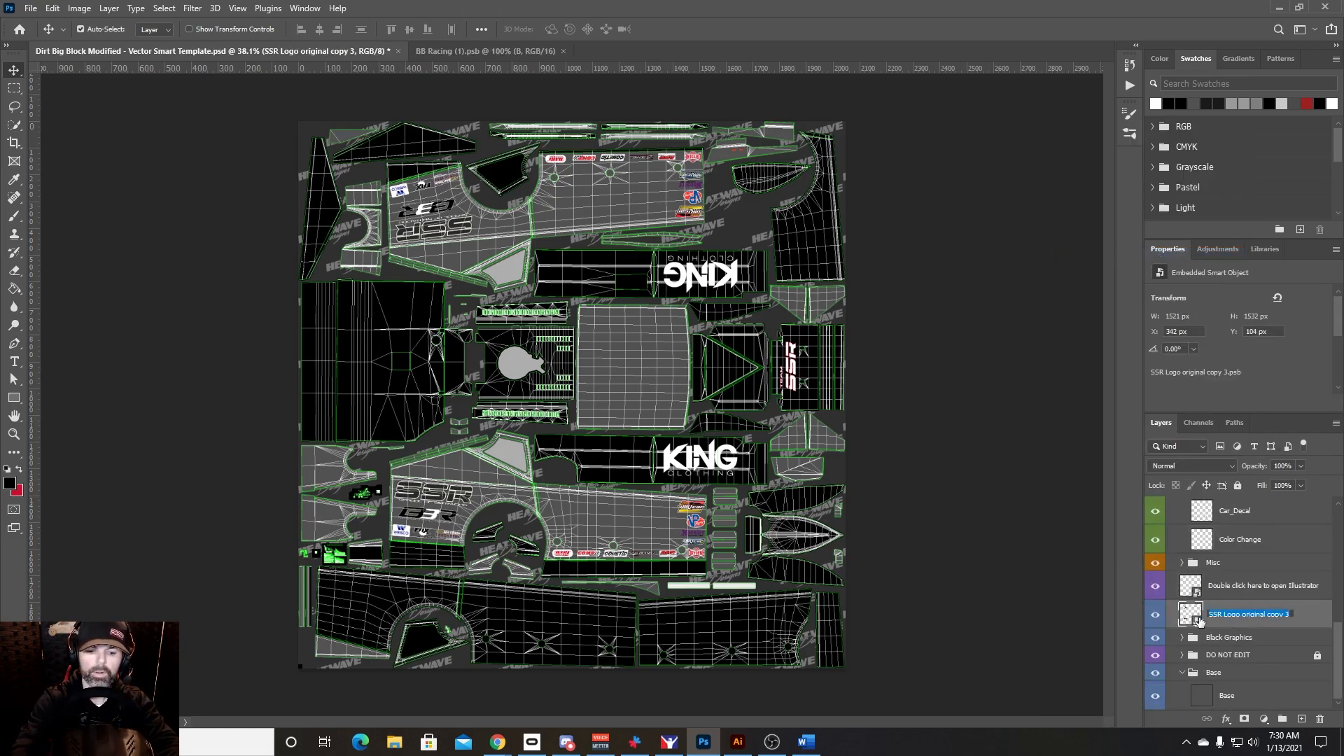
pyautogui.write('Logos')
pyautogui.press('Return')
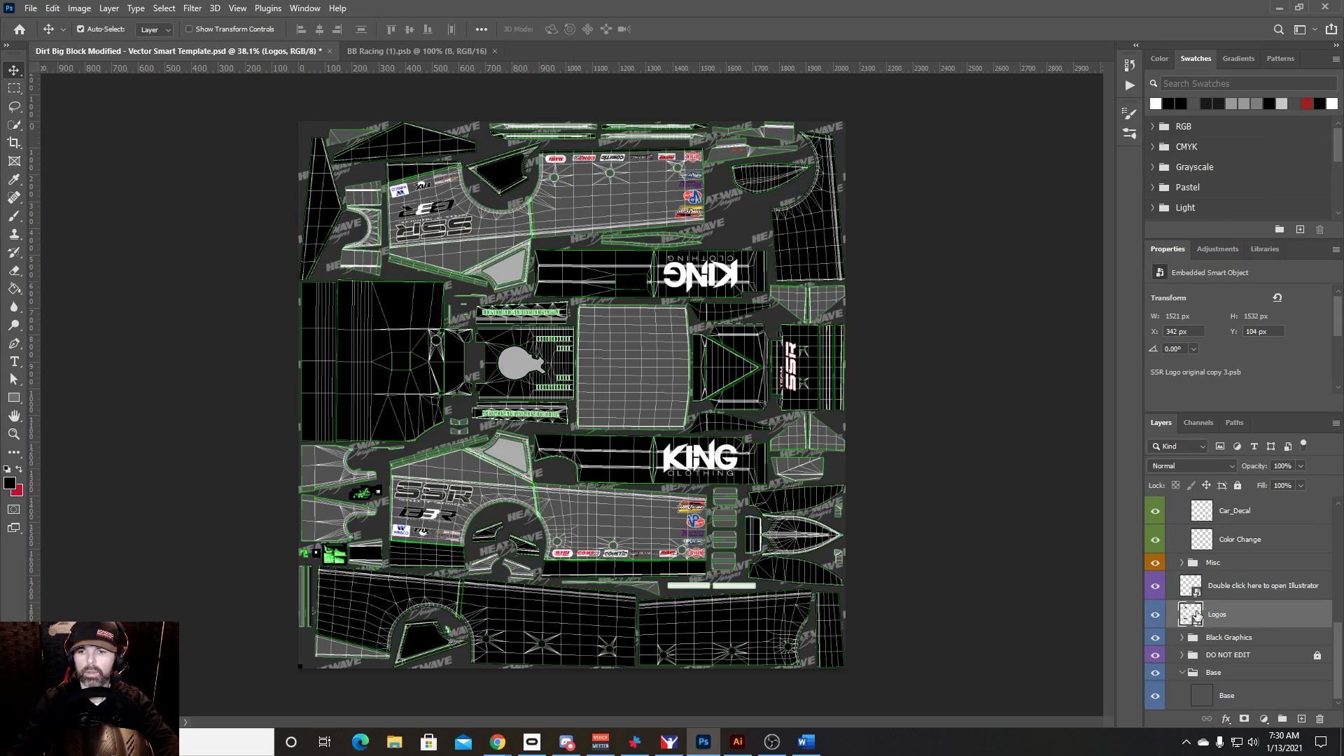
pyautogui.scroll(3, 1197, 616)
pyautogui.click(1182, 537)
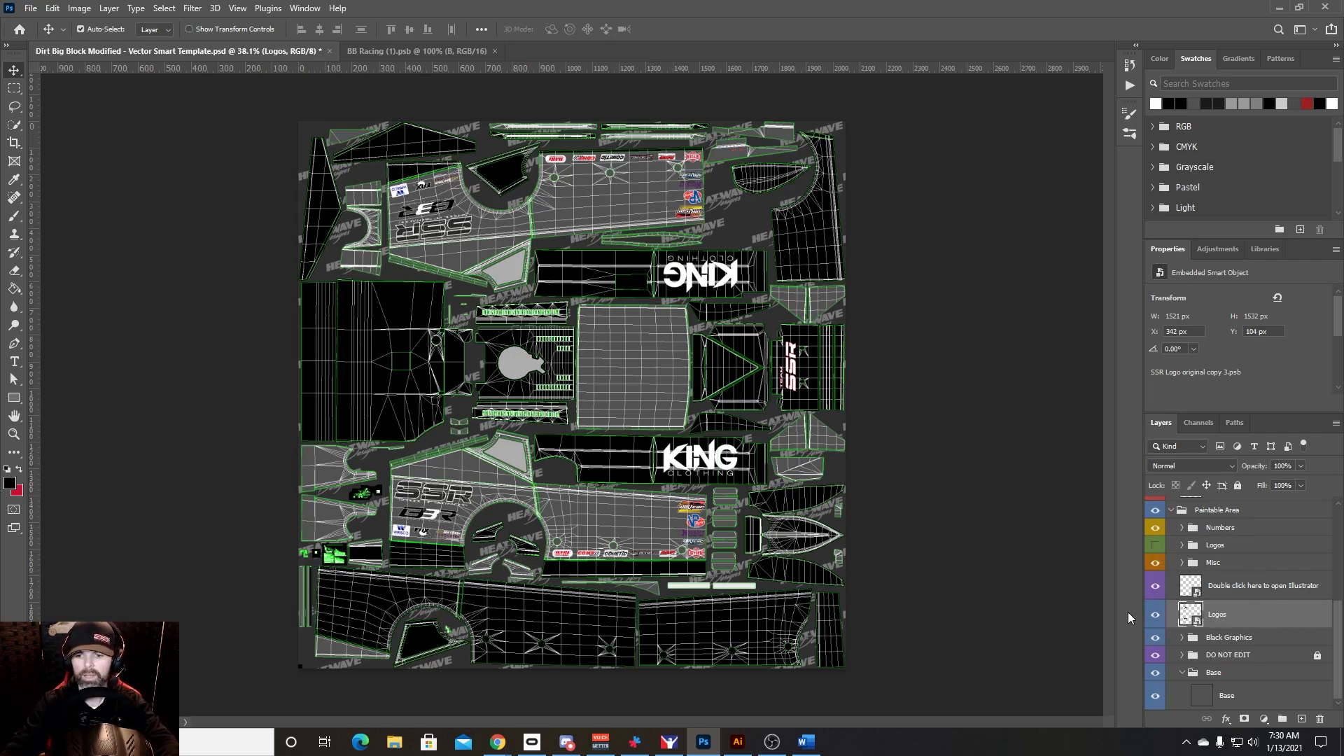
# Step: Add the text 35 in the Barbara font on the roof panel, inside the Numbers group
pyautogui.scroll(2, 1237, 595)
pyautogui.click(1236, 580)
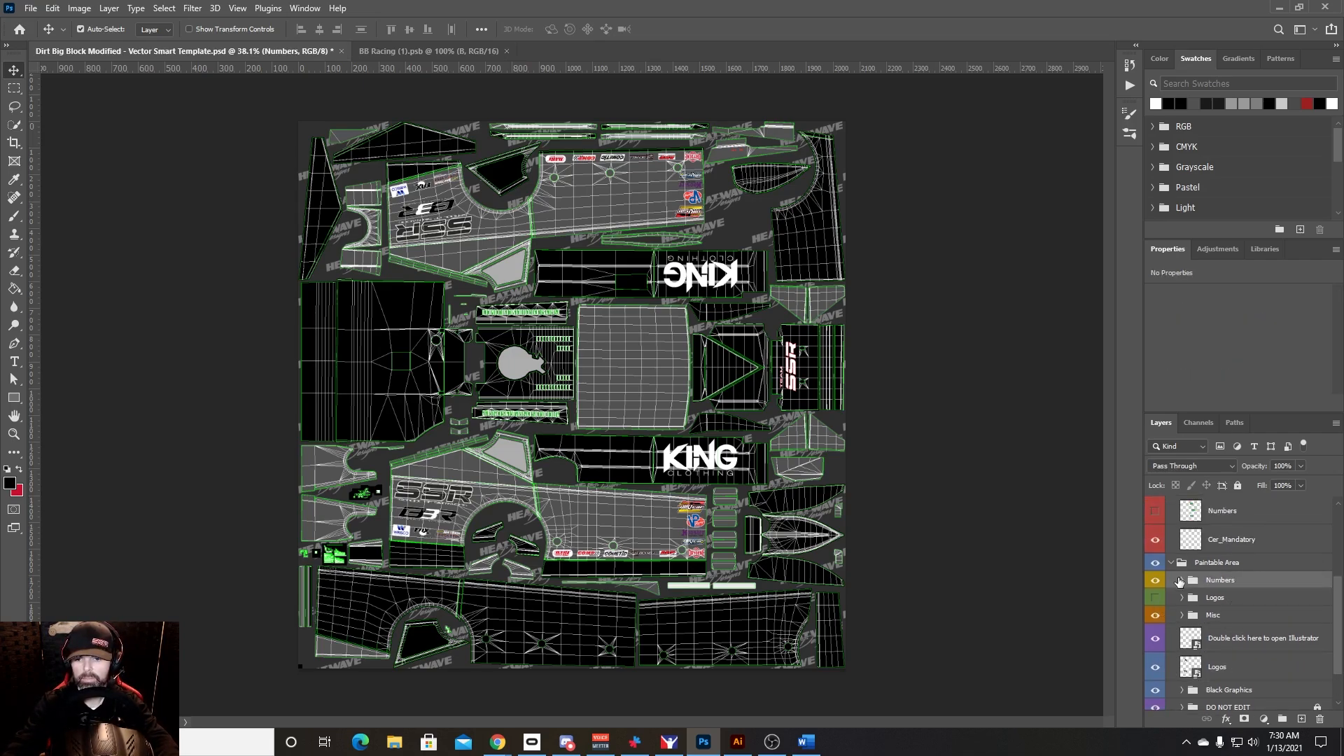
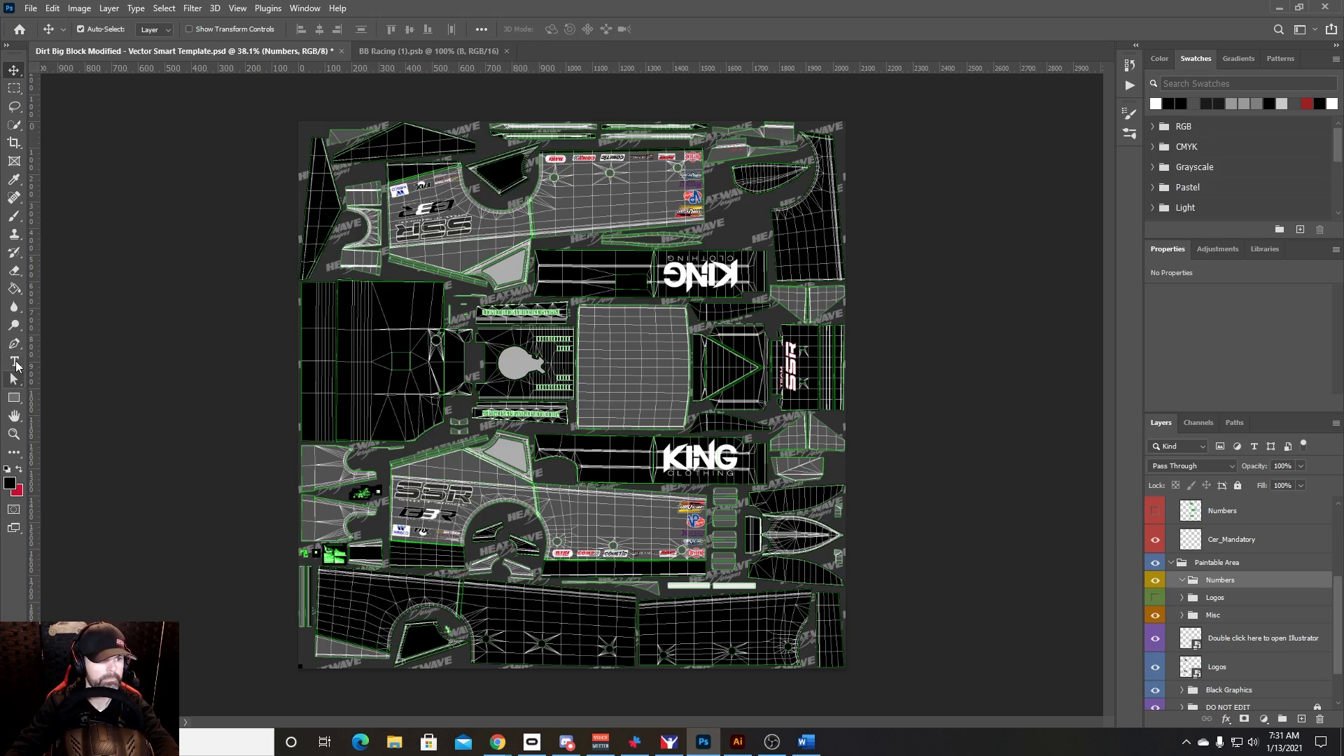
pyautogui.click(15, 363)
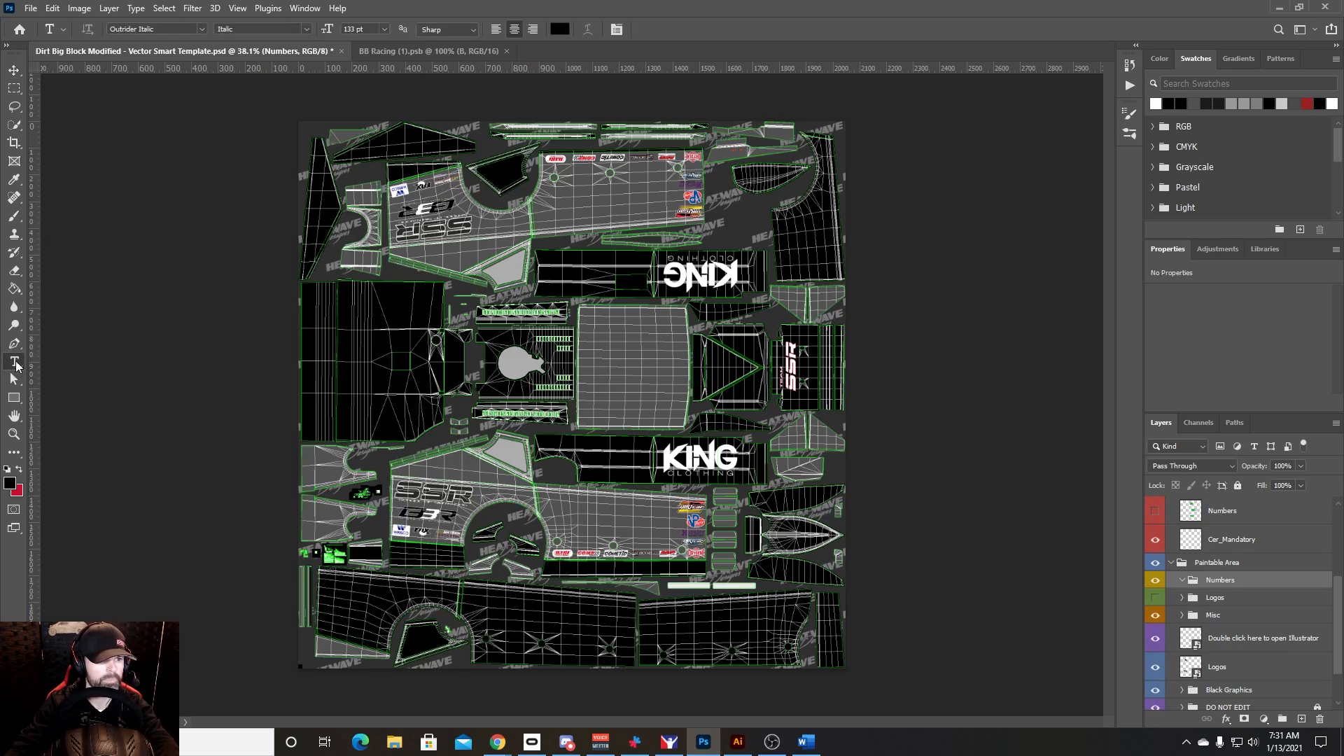
pyautogui.click(203, 30)
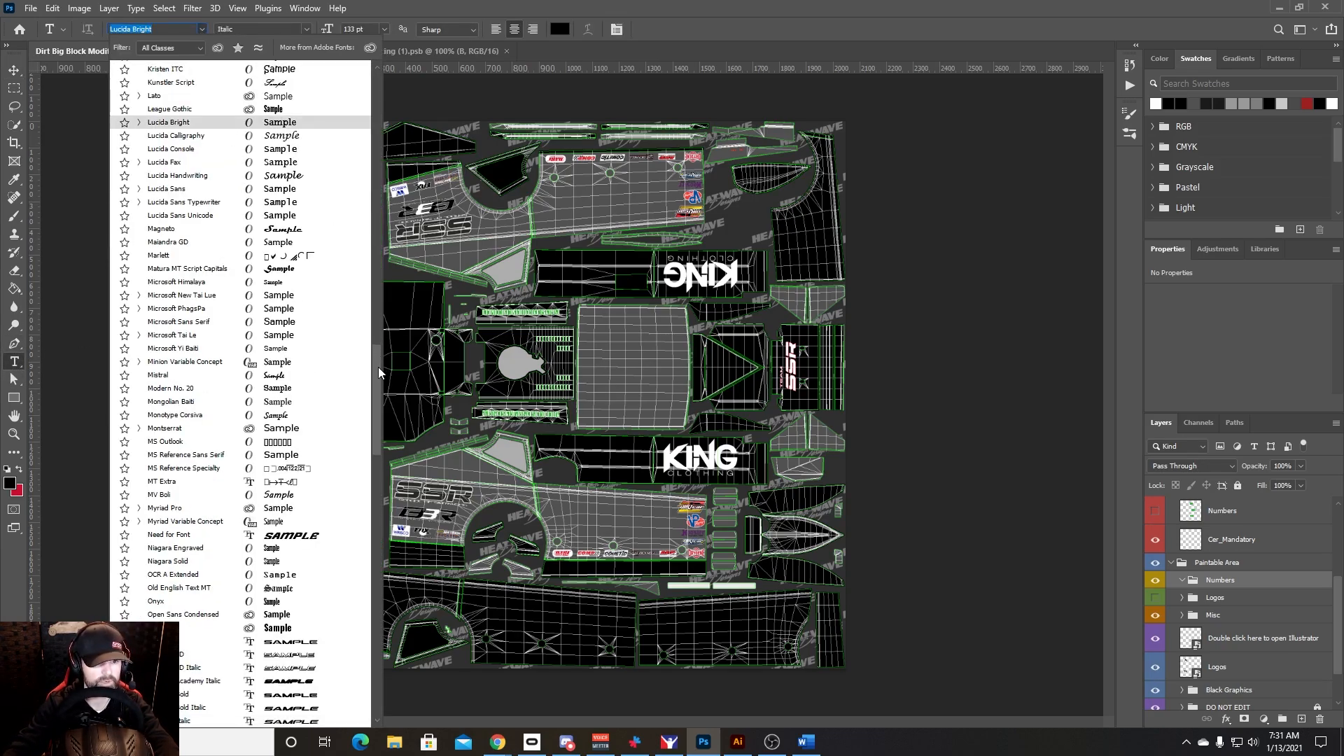
pyautogui.moveTo(378, 367); pyautogui.dragTo(361, 85)
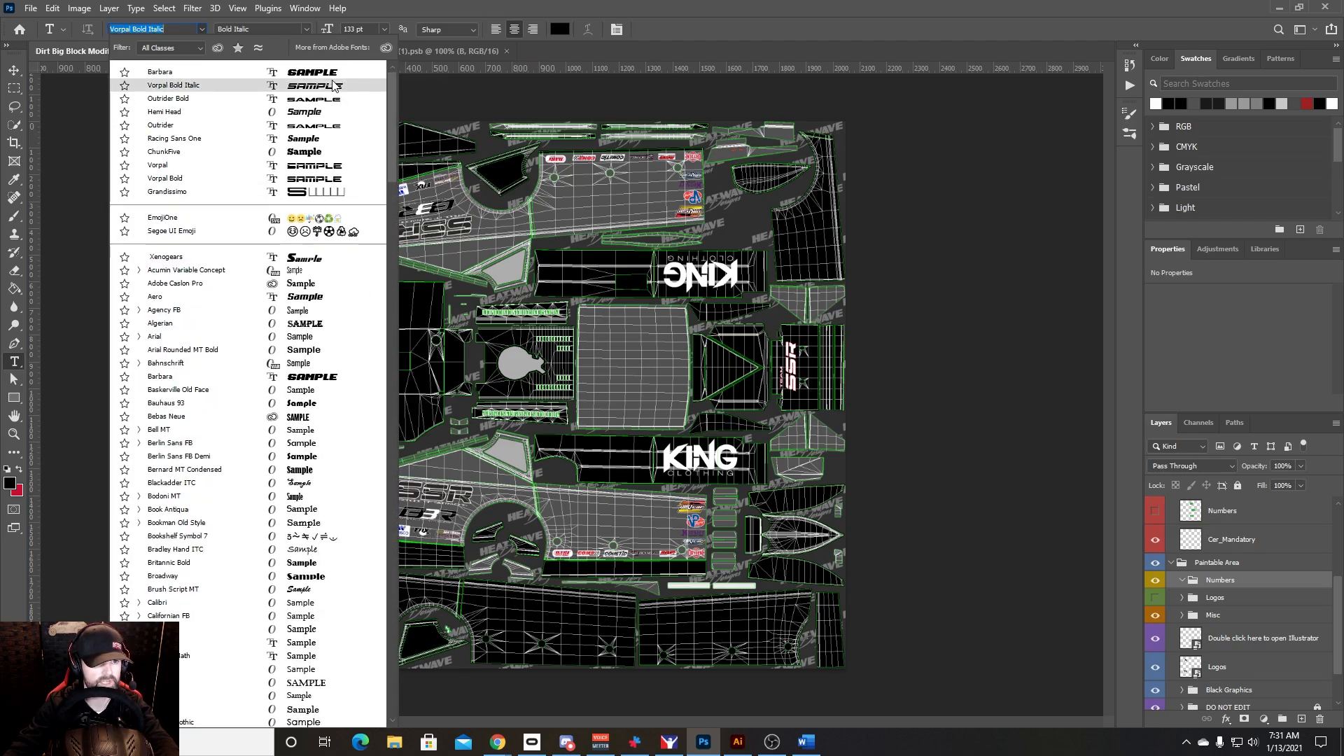
pyautogui.click(208, 75)
pyautogui.click(623, 360)
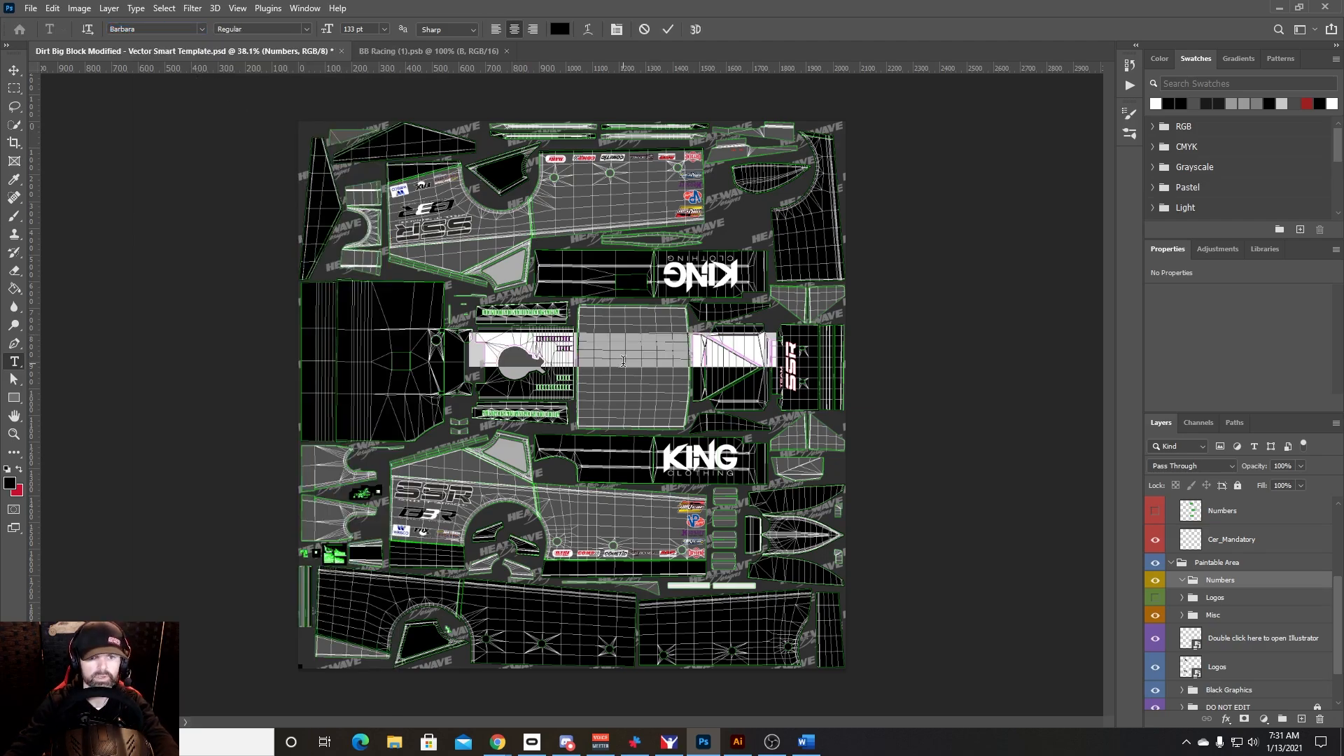
pyautogui.write('35')
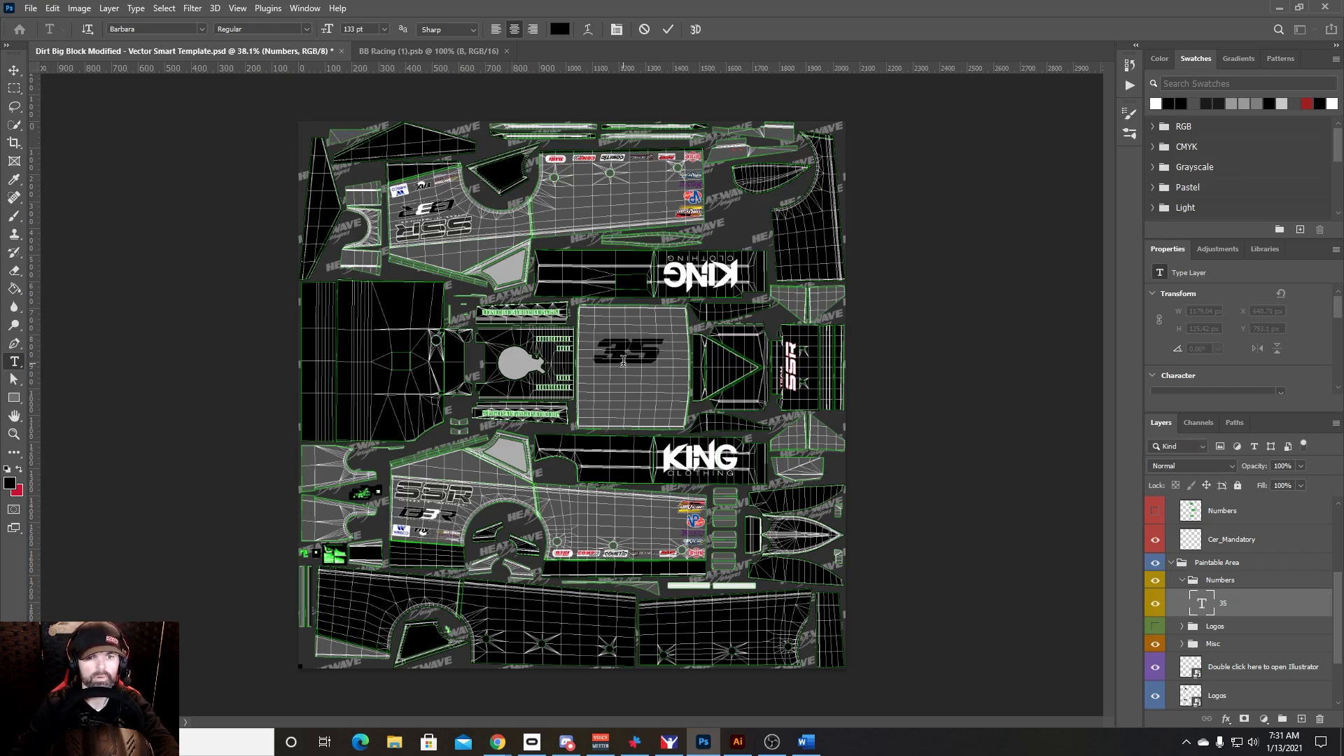
pyautogui.hotkey('ctrl', 'Return')
pyautogui.press('v')
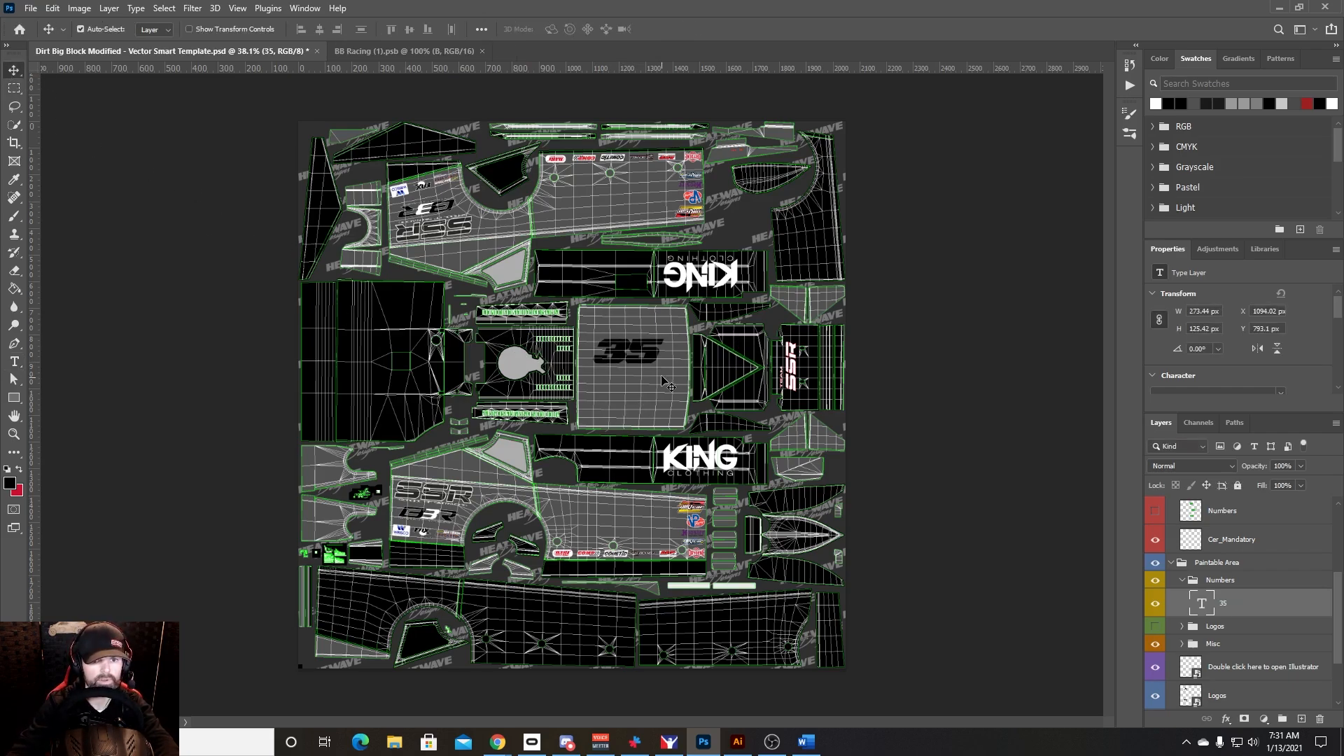
# Step: Enlarge the 35 over the roof panel to about 142% width and 218% height, and rotate it about 31.6°
pyautogui.moveTo(649, 359); pyautogui.dragTo(677, 343)
pyautogui.hotkey('ctrl', 't')
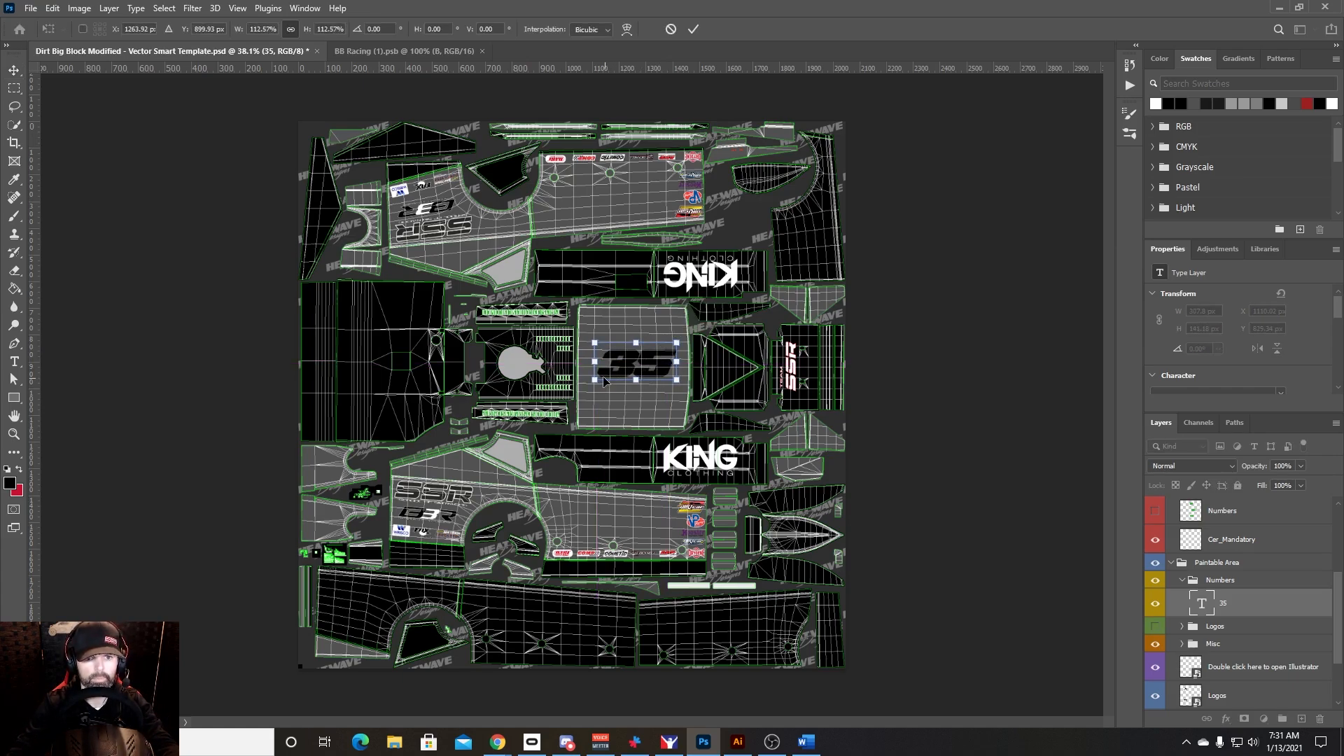
pyautogui.moveTo(594, 380); pyautogui.dragTo(580, 396)
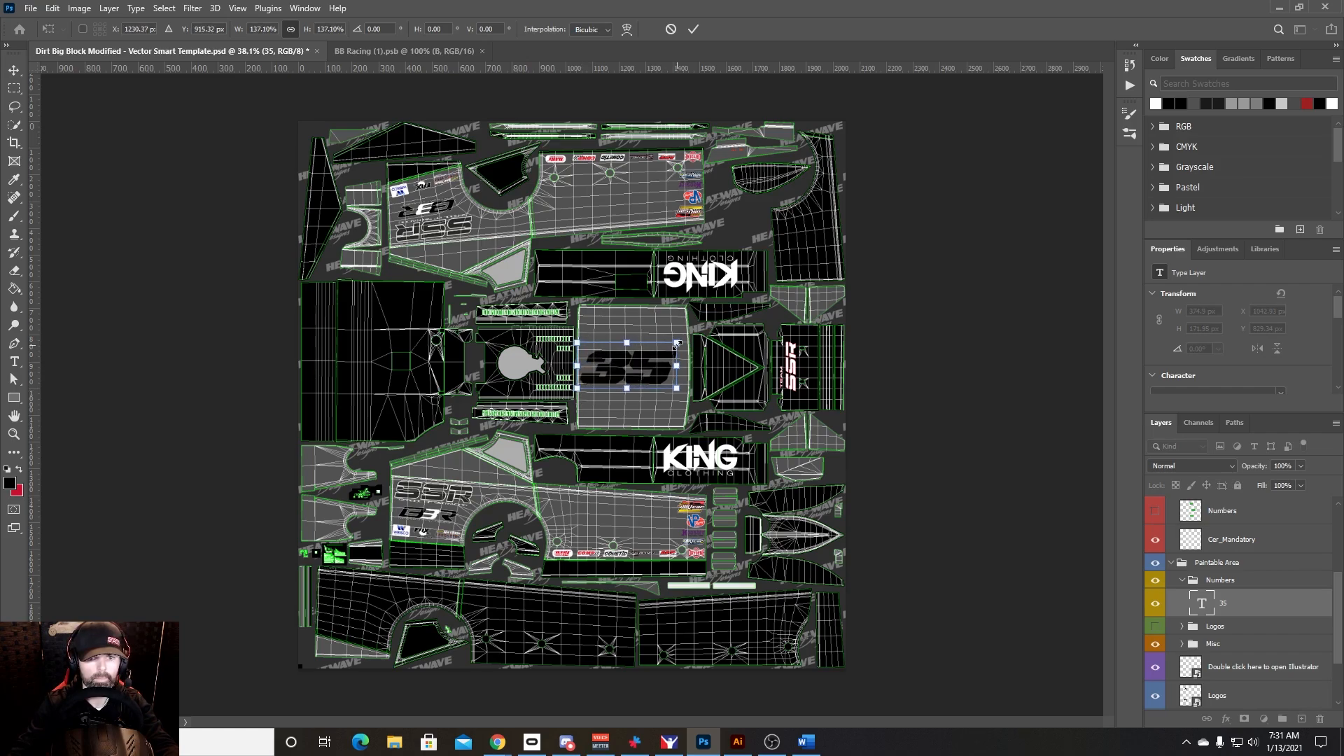
pyautogui.moveTo(678, 344); pyautogui.dragTo(685, 339)
pyautogui.moveTo(633, 388); pyautogui.dragTo(632, 409)
pyautogui.moveTo(632, 339); pyautogui.dragTo(697, 358)
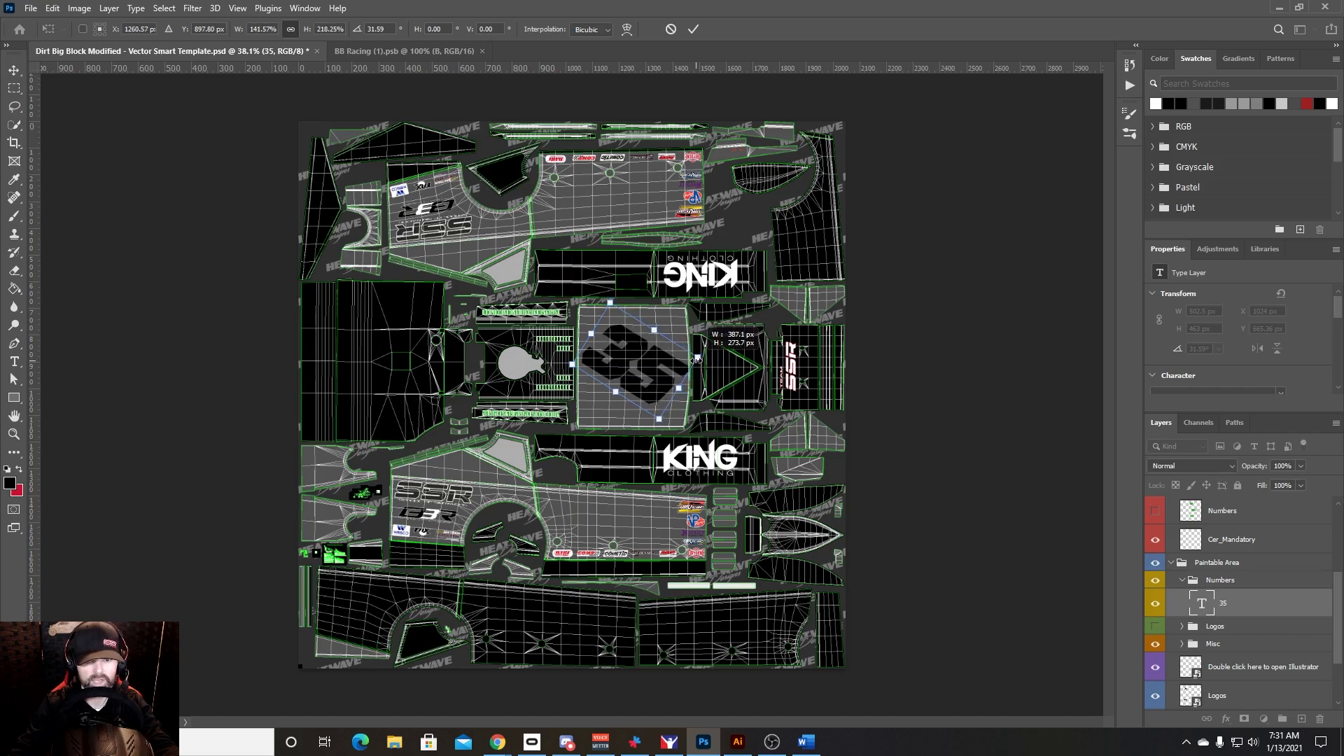
# Step: Reduce the rotated 35 to about 133% width and 205% height and center it on the roof panel
pyautogui.moveTo(573, 364); pyautogui.dragTo(577, 364)
pyautogui.scroll(3, 630, 411)
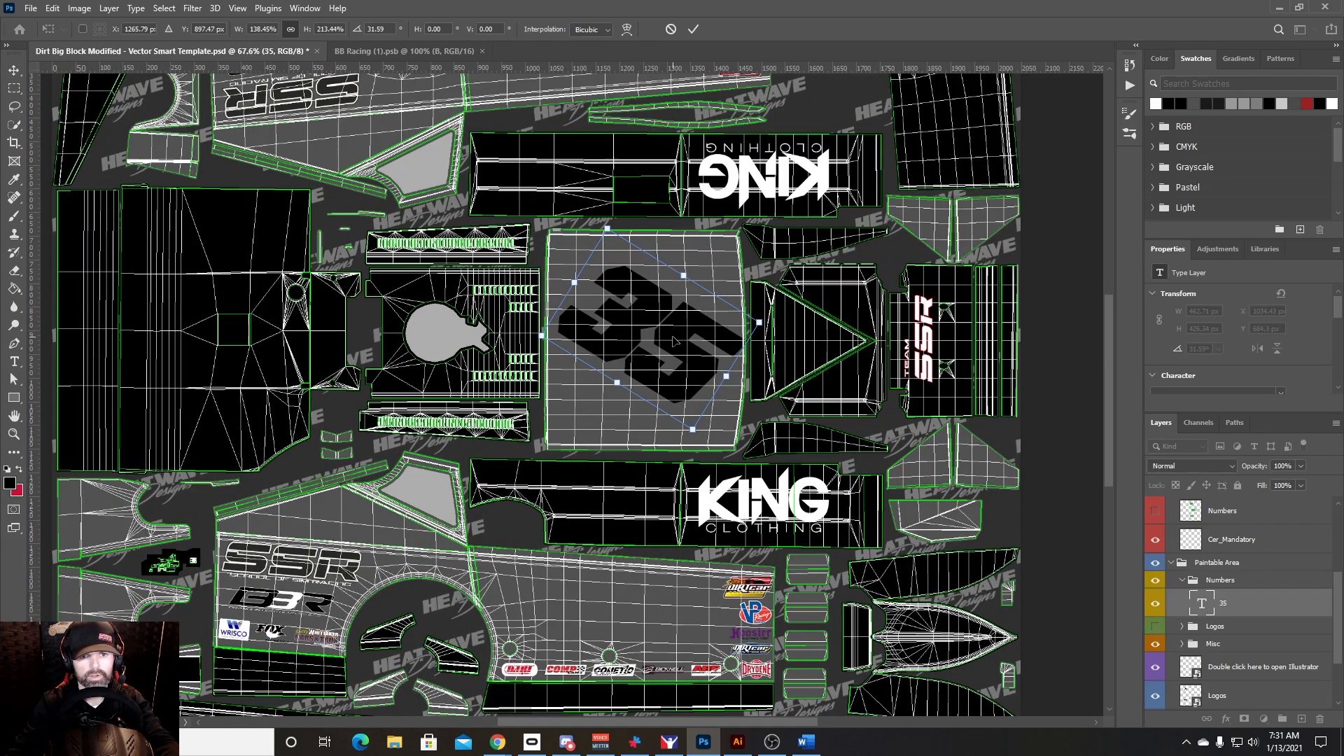
pyautogui.moveTo(673, 341); pyautogui.dragTo(662, 340)
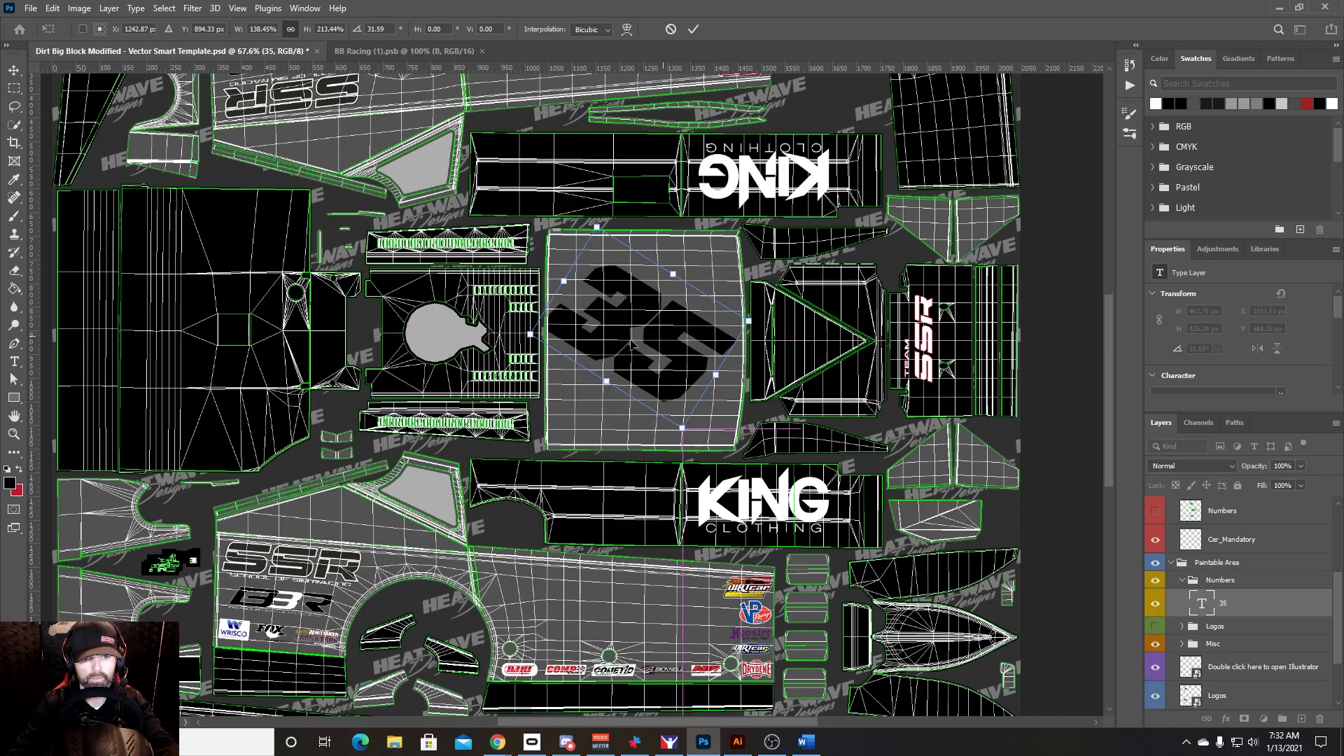
pyautogui.moveTo(534, 335); pyautogui.dragTo(538, 334)
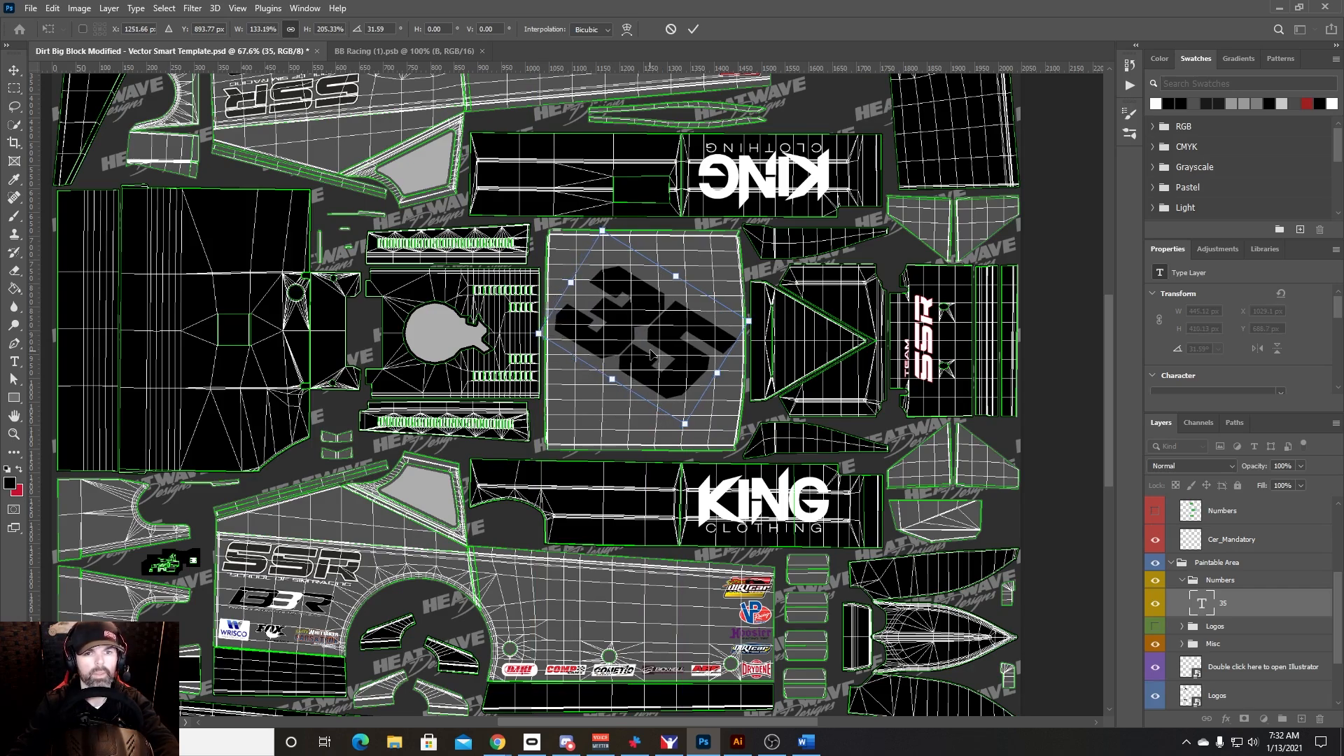
pyautogui.moveTo(661, 336); pyautogui.dragTo(663, 344)
pyautogui.press('Return')
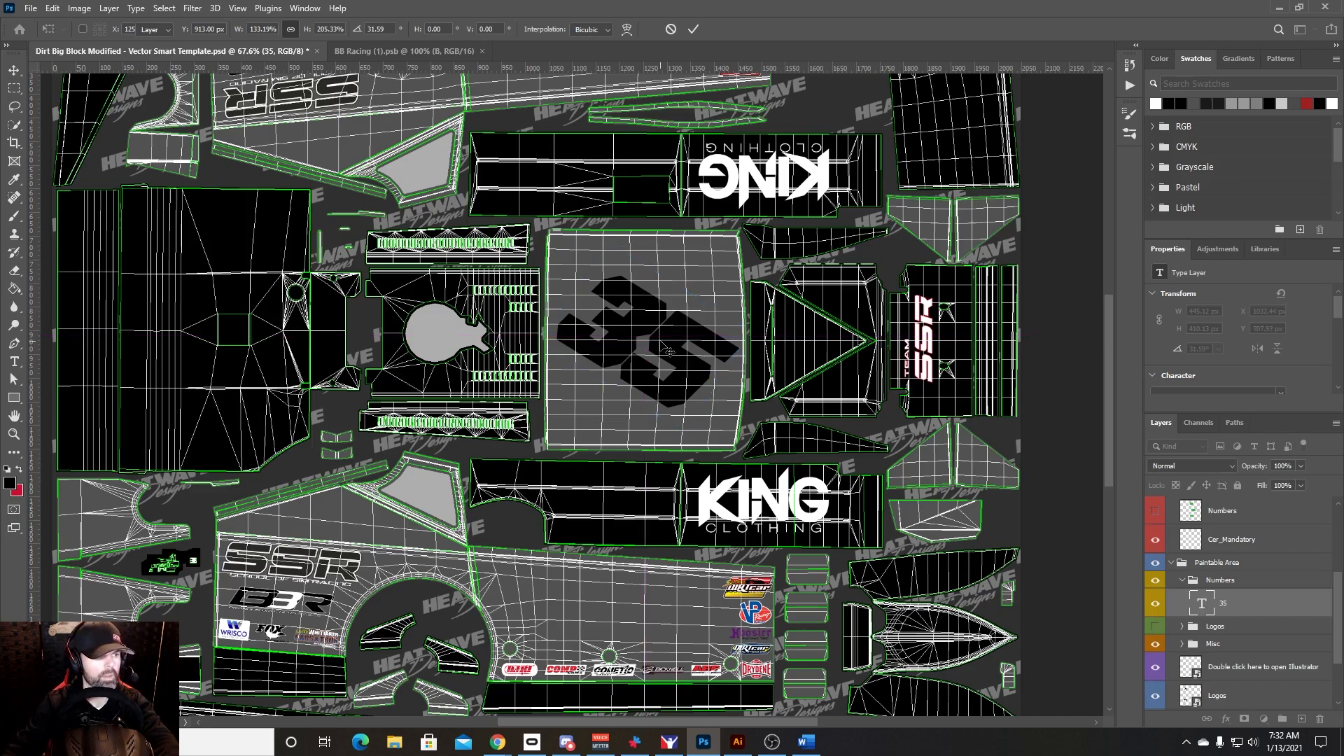
# Step: Add a Stroke layer effect to the 35 text layer
pyautogui.click(1226, 719)
pyautogui.click(1246, 620)
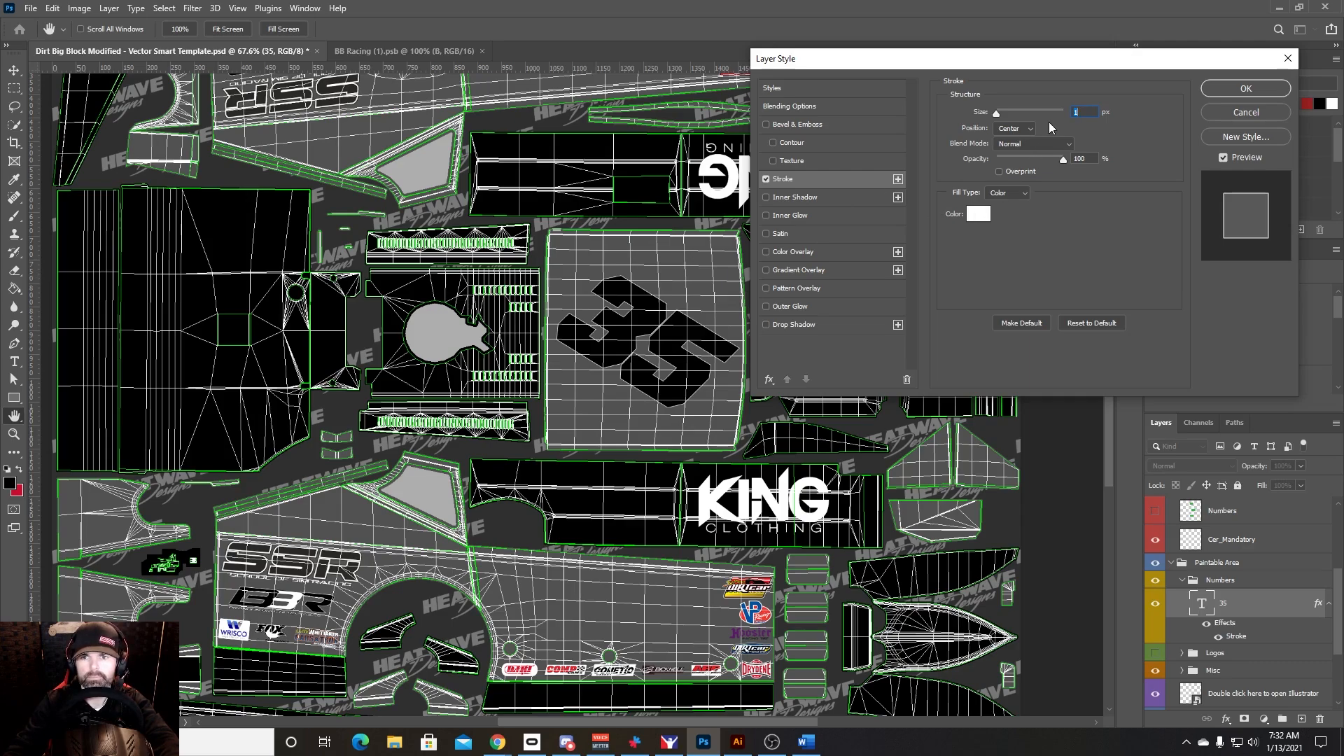
# Step: Set the roof number 35's stroke to 3 px and match its colour to the roof's dark gray (515151)
pyautogui.click(998, 114)
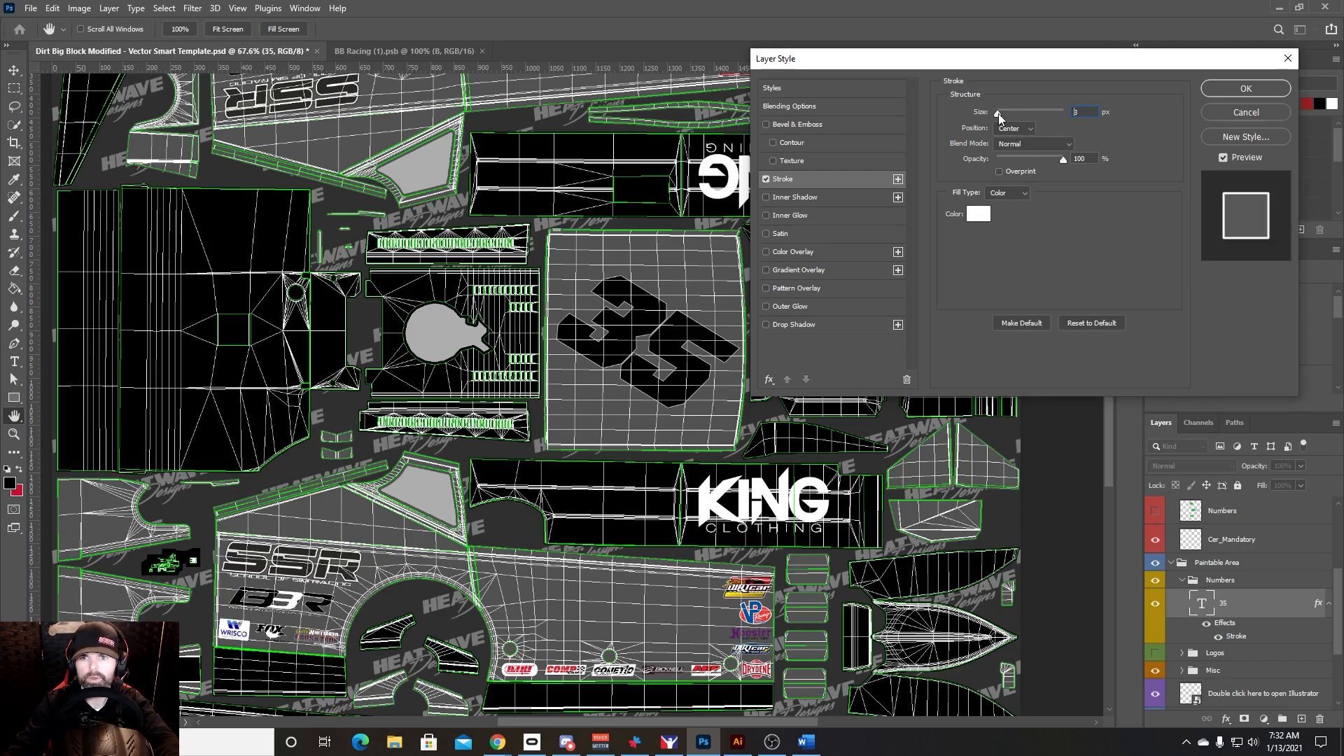
pyautogui.click(978, 214)
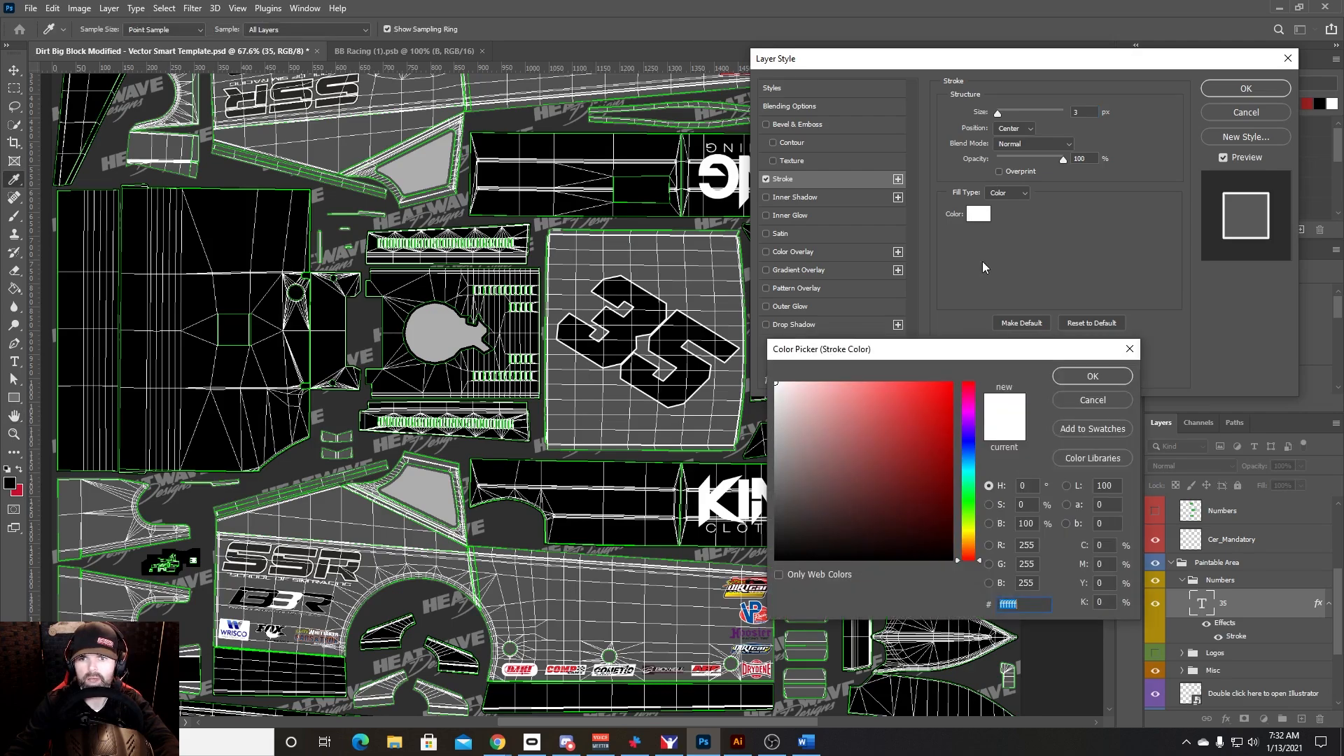
pyautogui.click(597, 381)
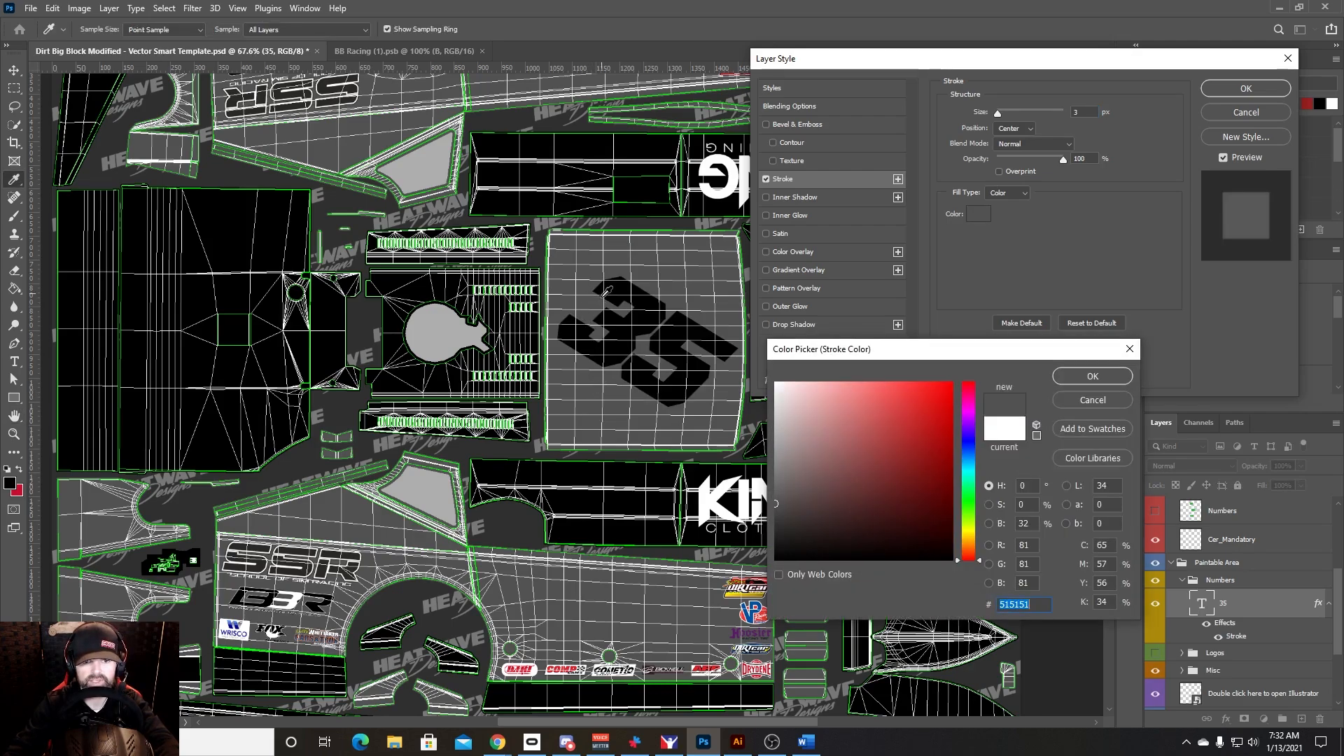
pyautogui.click(1081, 377)
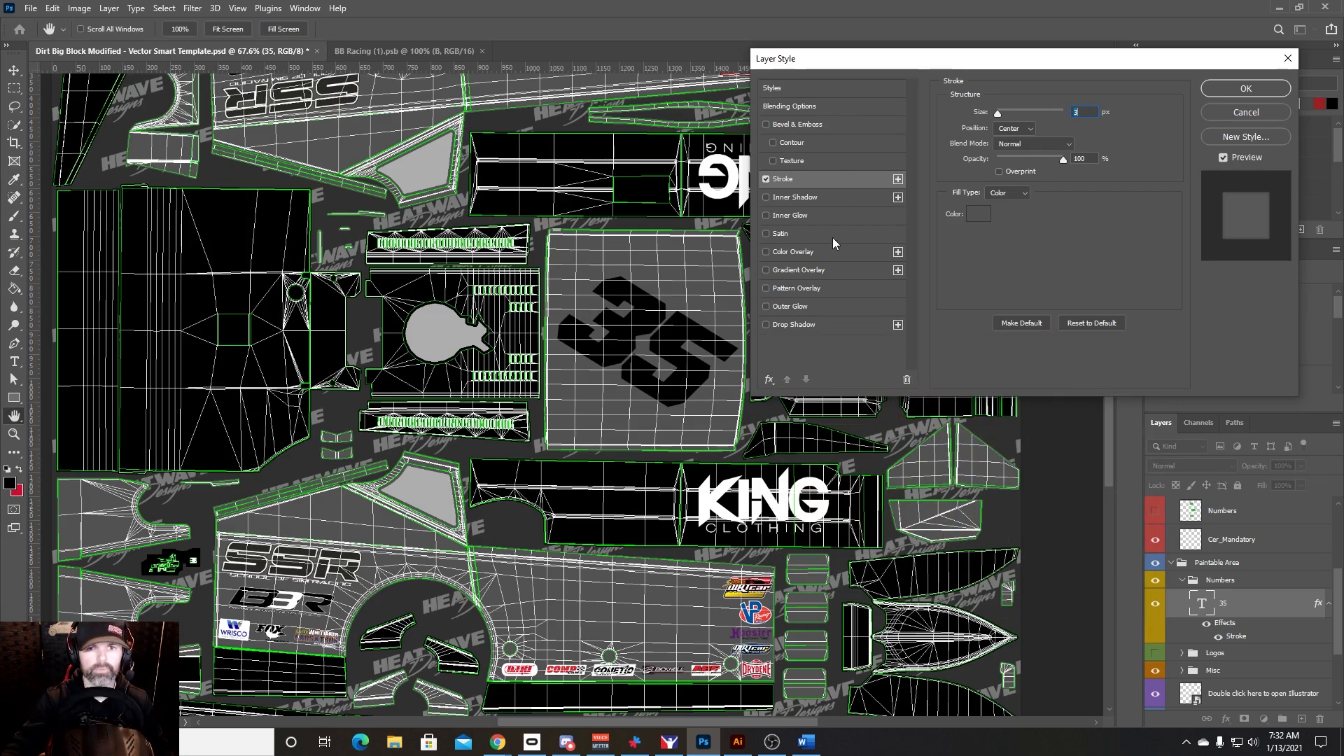
# Step: Add a second stroke to the 35, positioned outside, in black (000000) at 5 px
pyautogui.click(897, 179)
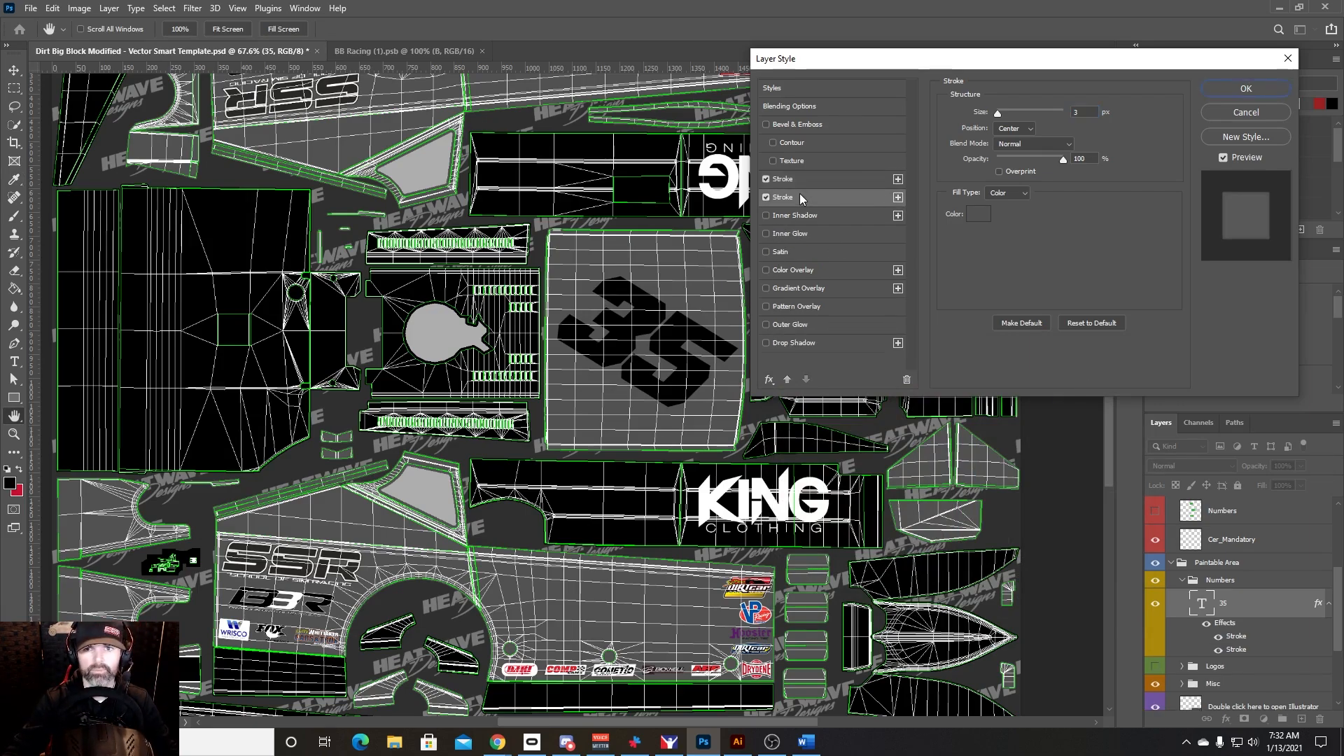
pyautogui.click(1017, 130)
pyautogui.click(1010, 126)
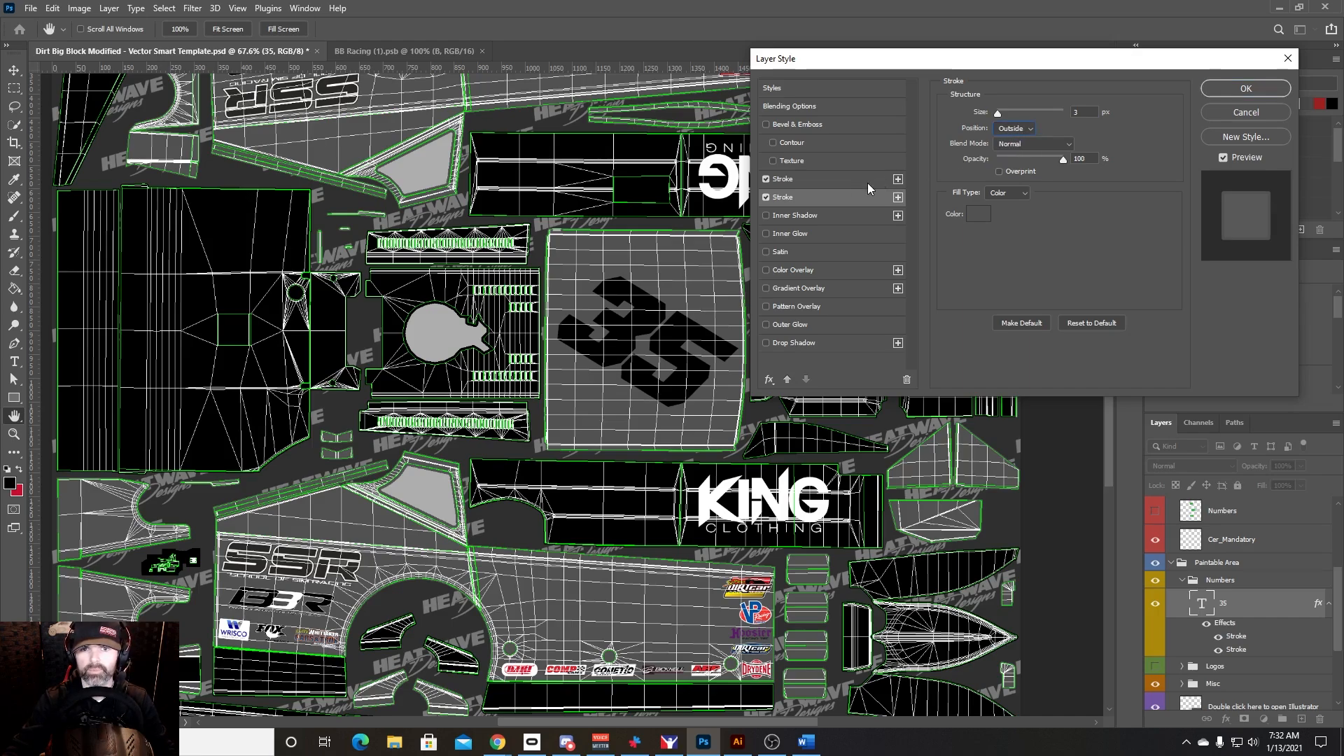
pyautogui.click(977, 215)
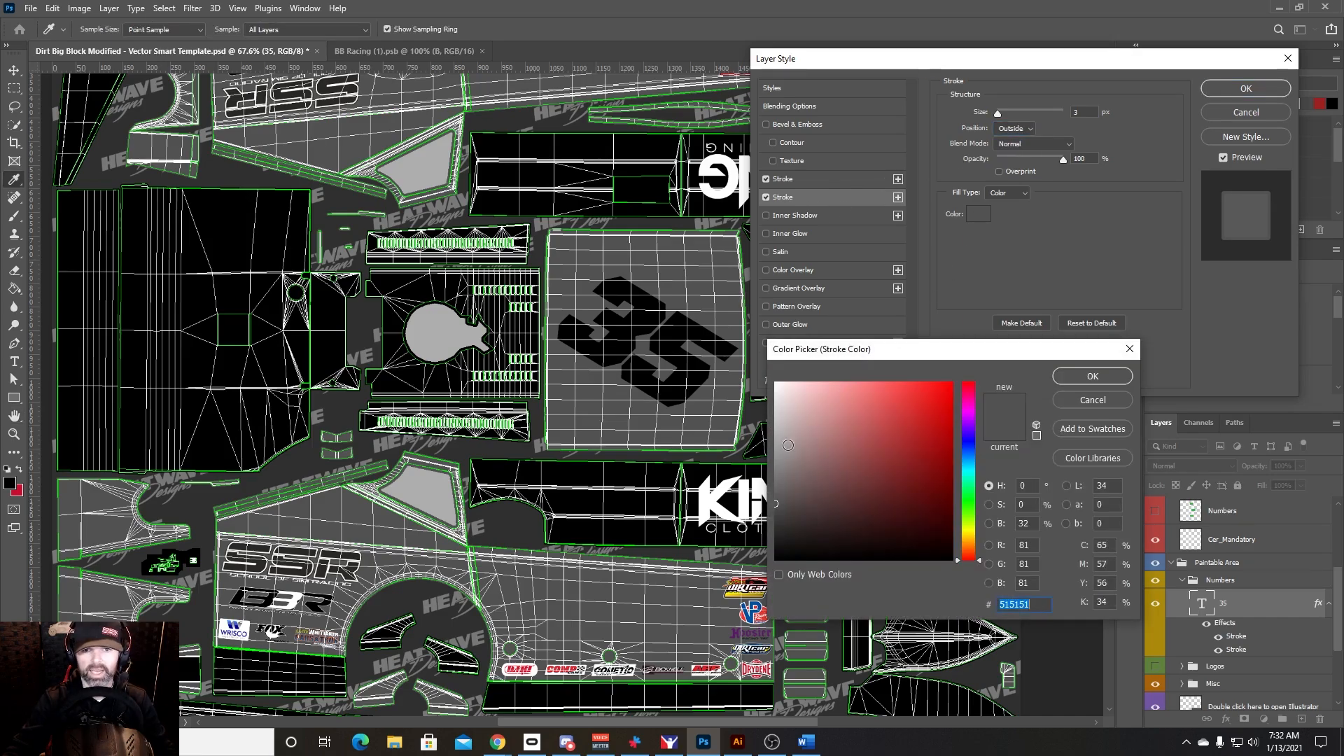
pyautogui.moveTo(776, 526); pyautogui.dragTo(776, 558)
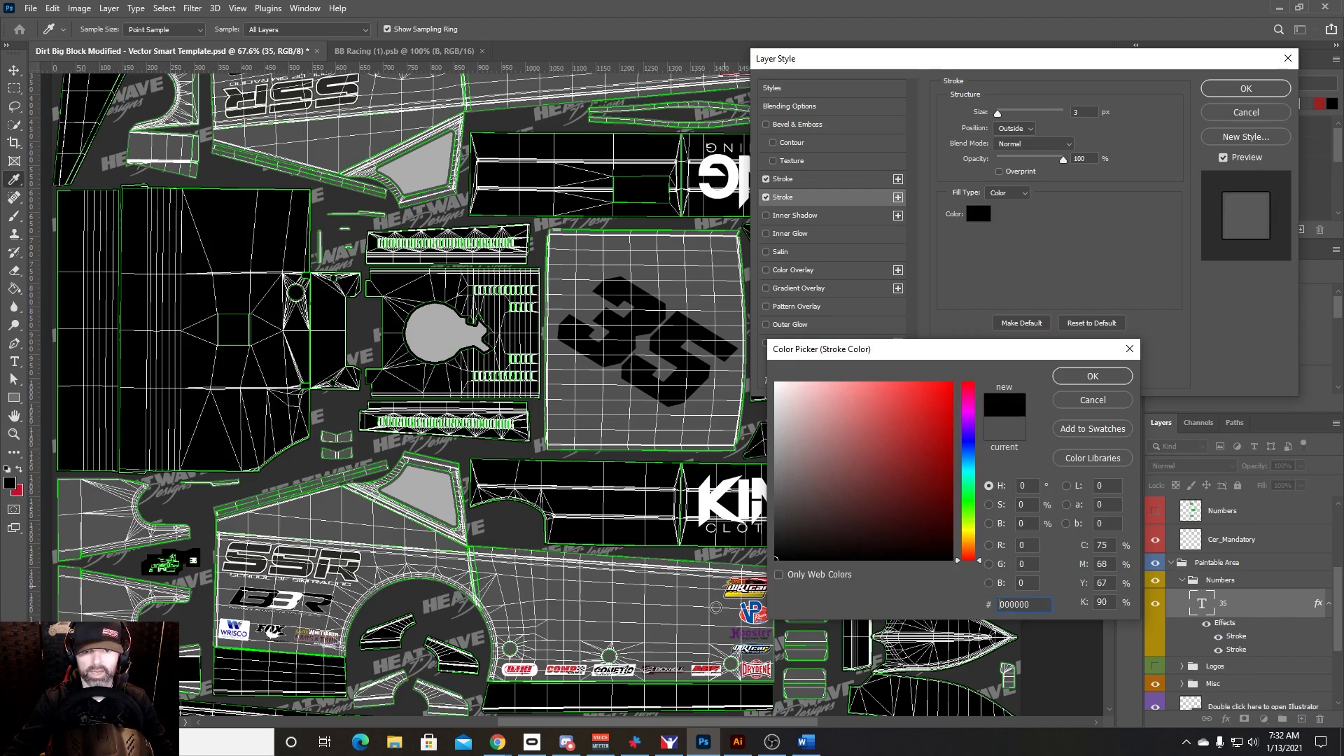
pyautogui.click(1093, 377)
pyautogui.moveTo(999, 114); pyautogui.dragTo(1000, 115)
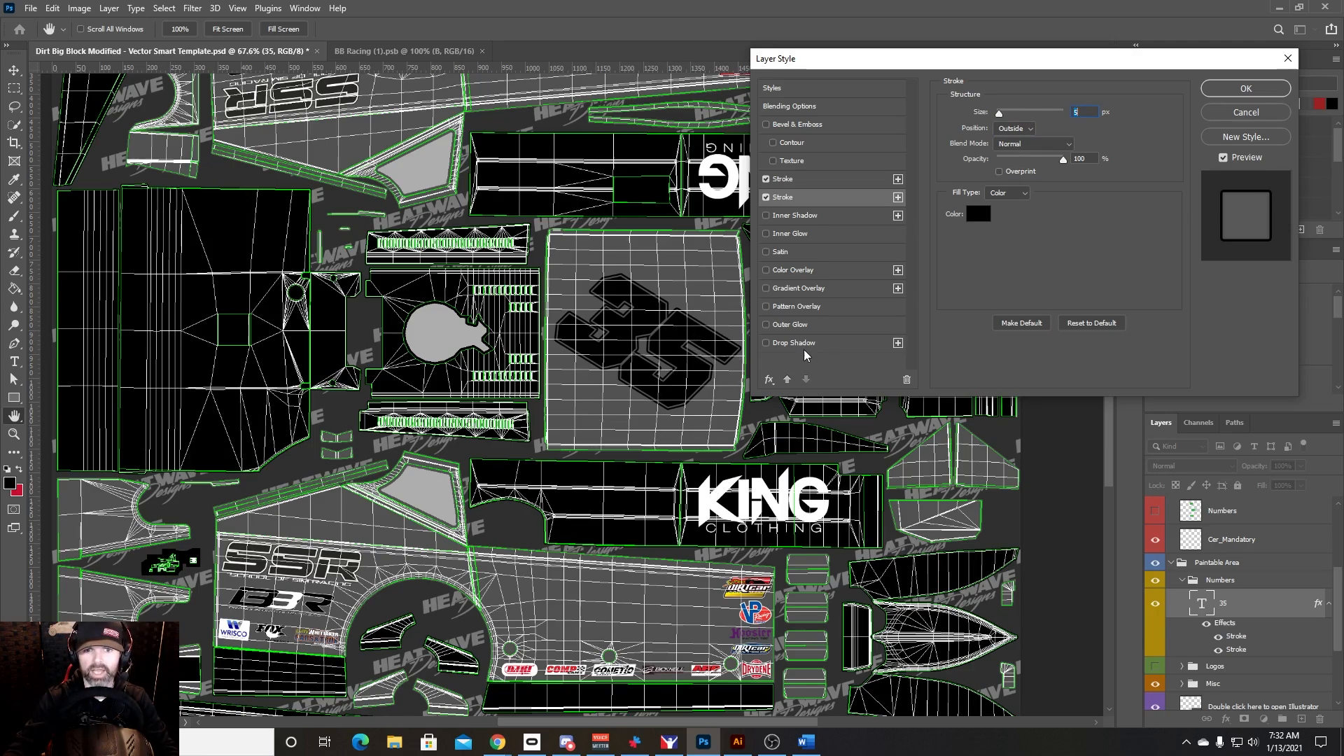
# Step: Add a drop shadow to the 35 with 100% opacity, 12 px distance and 0 px size, and apply the layer style
pyautogui.click(782, 344)
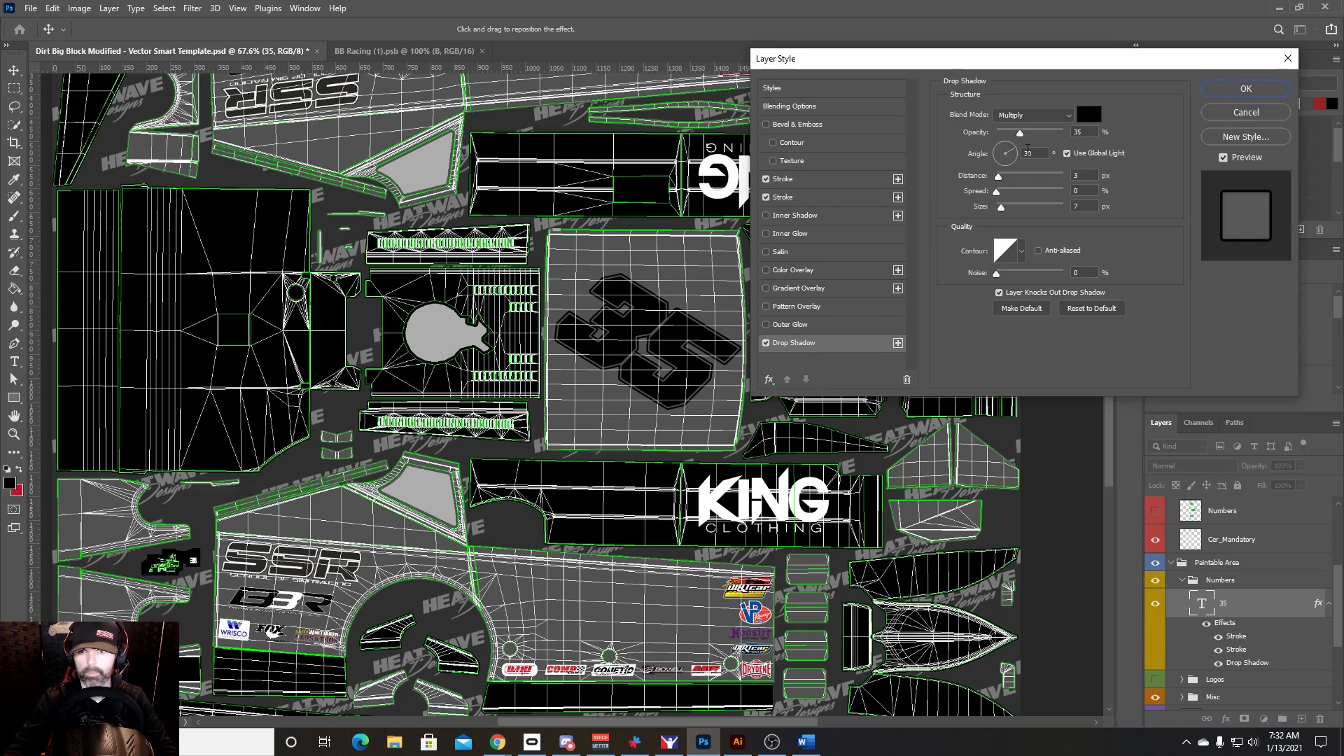
pyautogui.moveTo(1022, 132); pyautogui.dragTo(1095, 123)
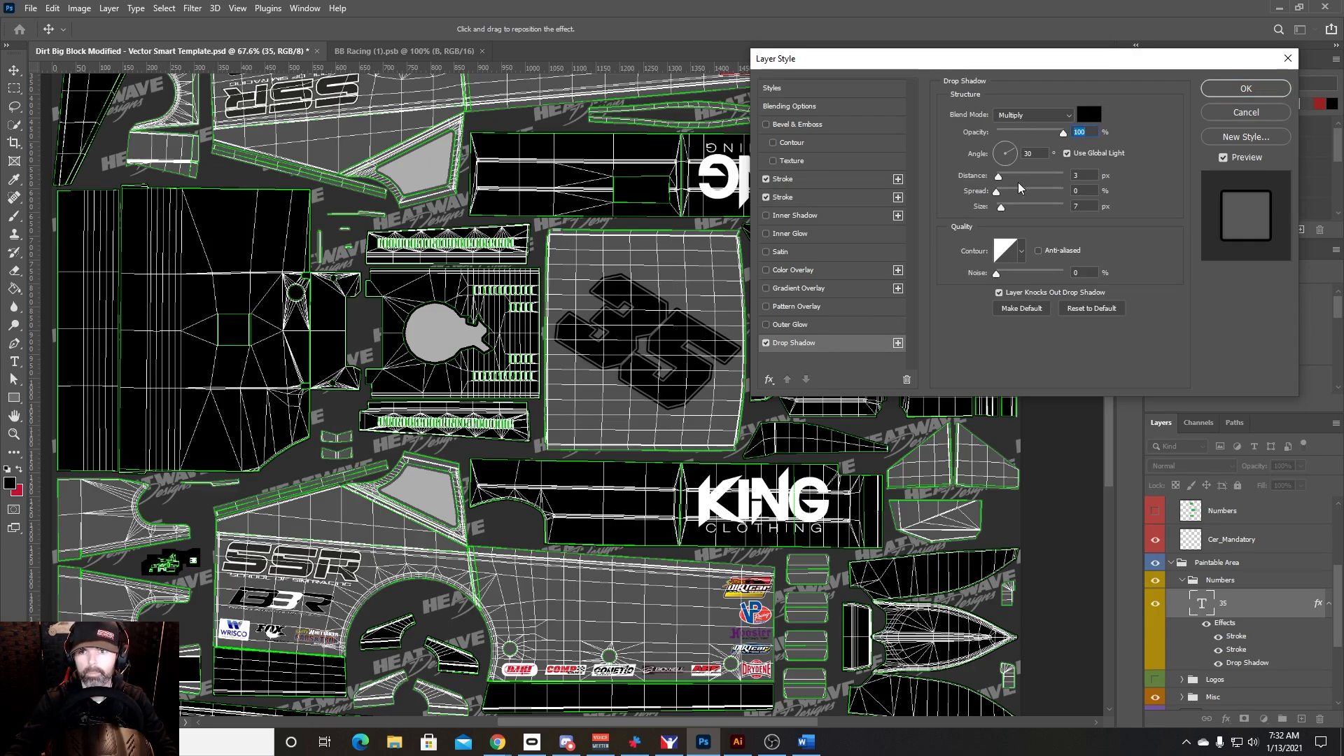
pyautogui.moveTo(1001, 206); pyautogui.dragTo(1005, 185)
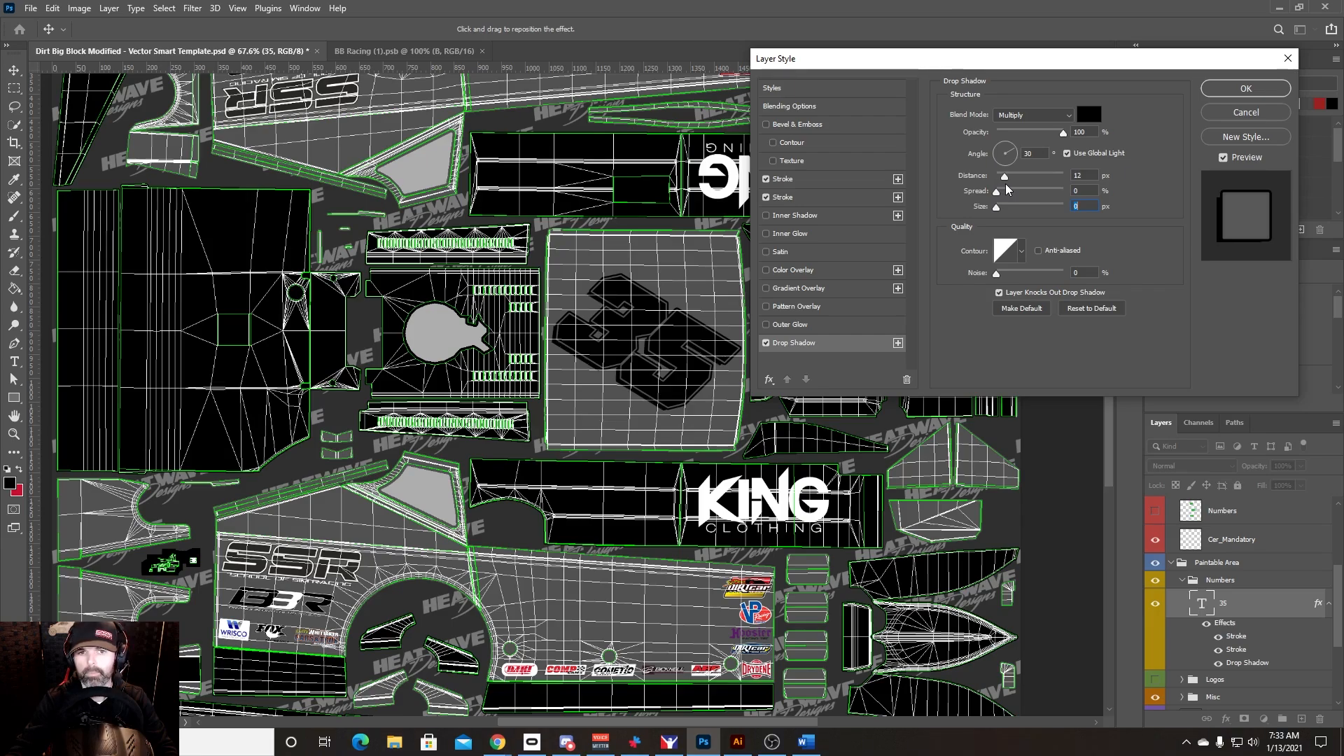
pyautogui.click(1006, 186)
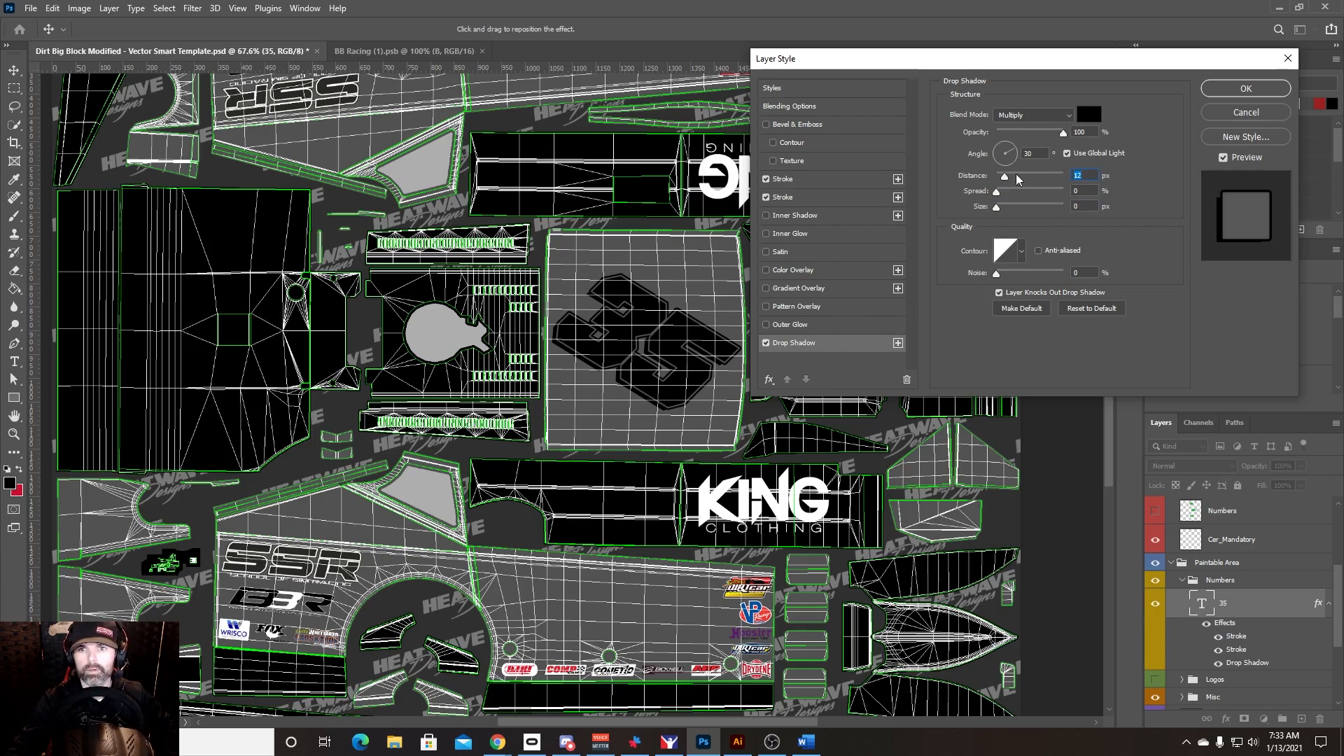
pyautogui.click(1245, 88)
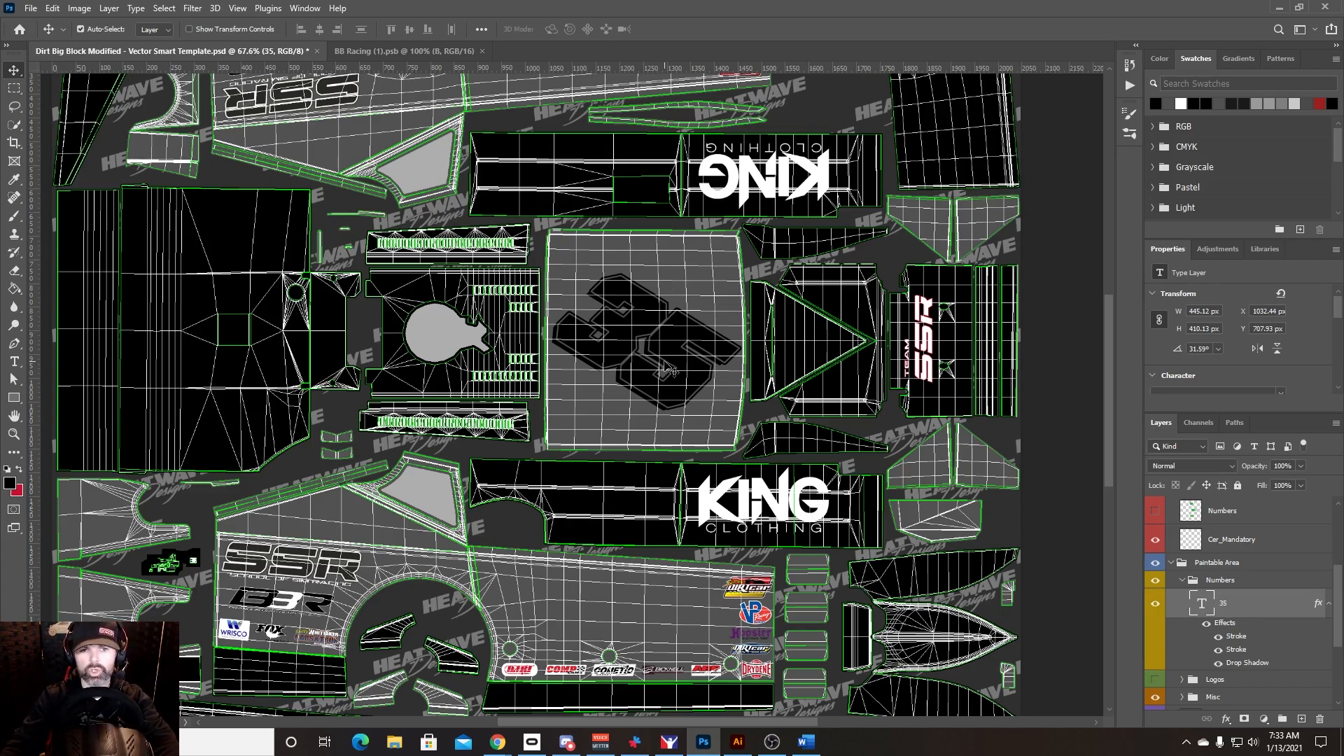
# Step: Set the tracking of the 35 text layer to 0
pyautogui.scroll(-3, 1295, 348)
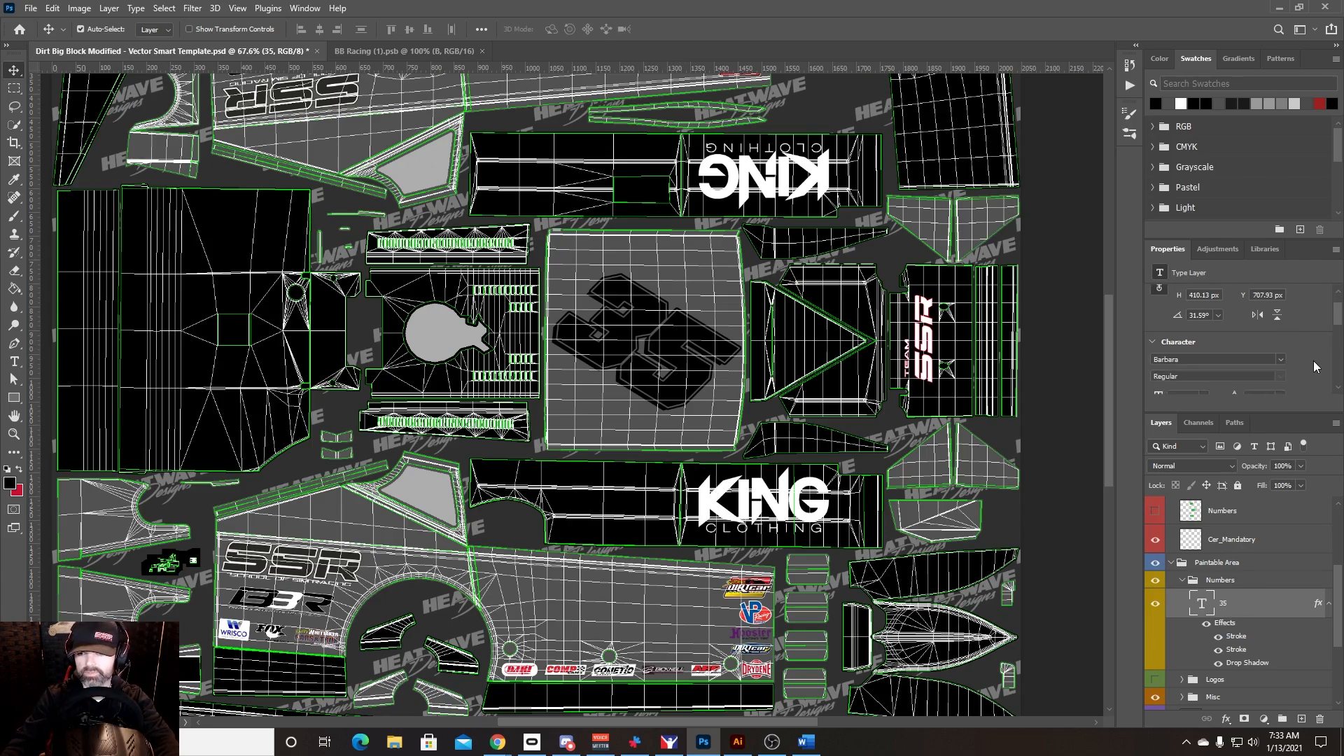
pyautogui.click(1280, 358)
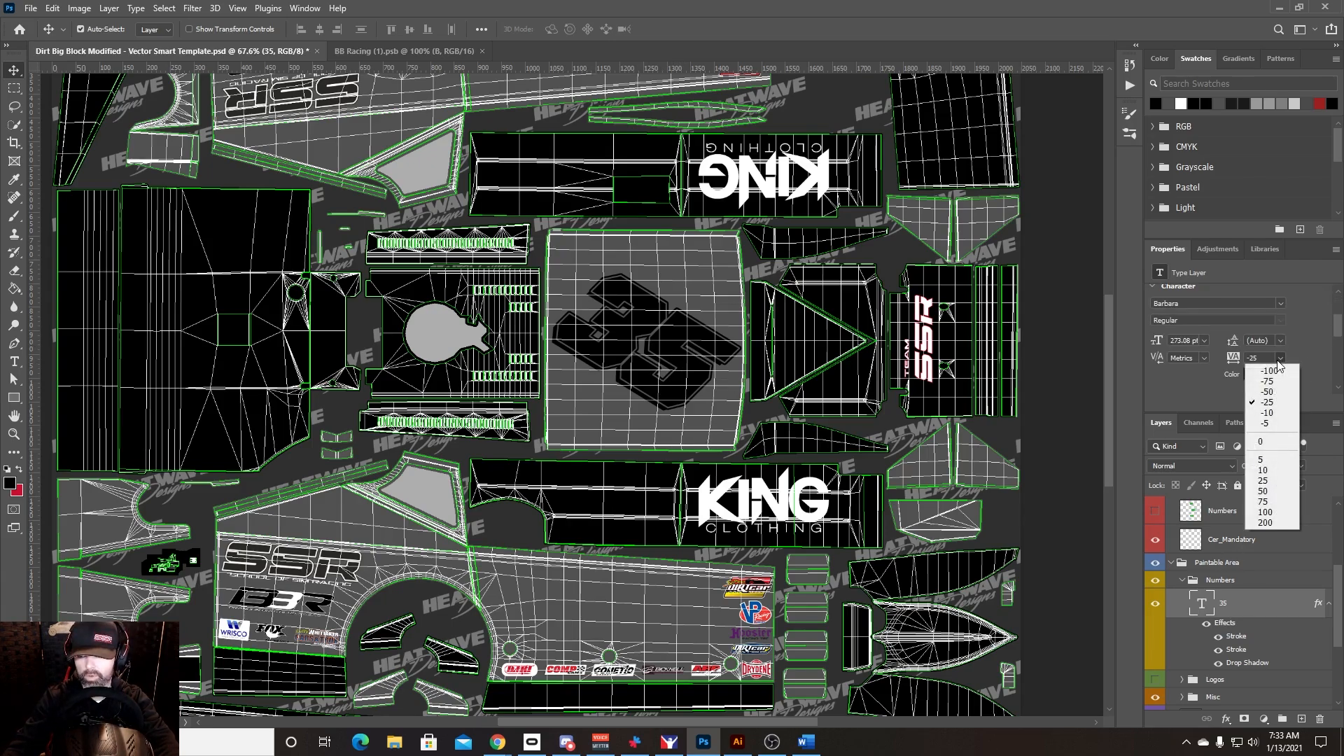
pyautogui.click(1269, 442)
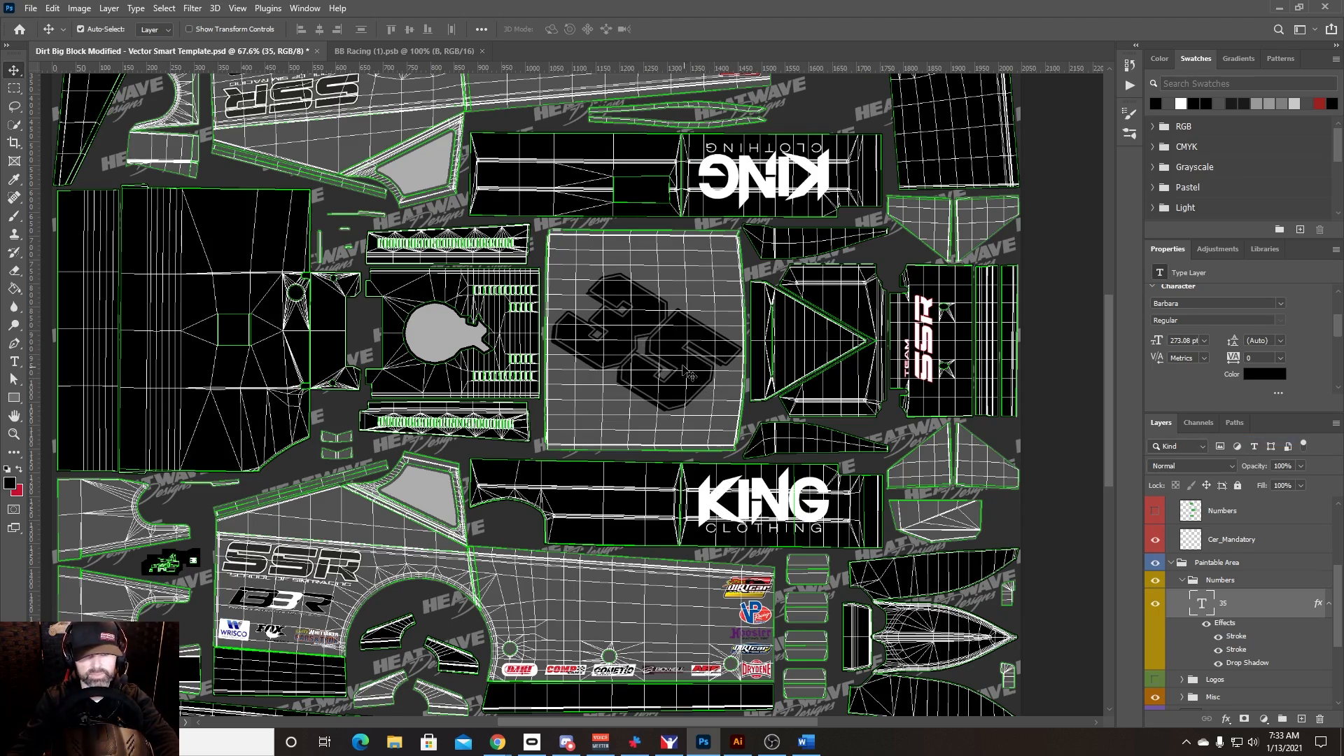
# Step: Nudge the 35 slightly up on the roof and scale it down to 98.50%
pyautogui.scroll(5, 674, 362)
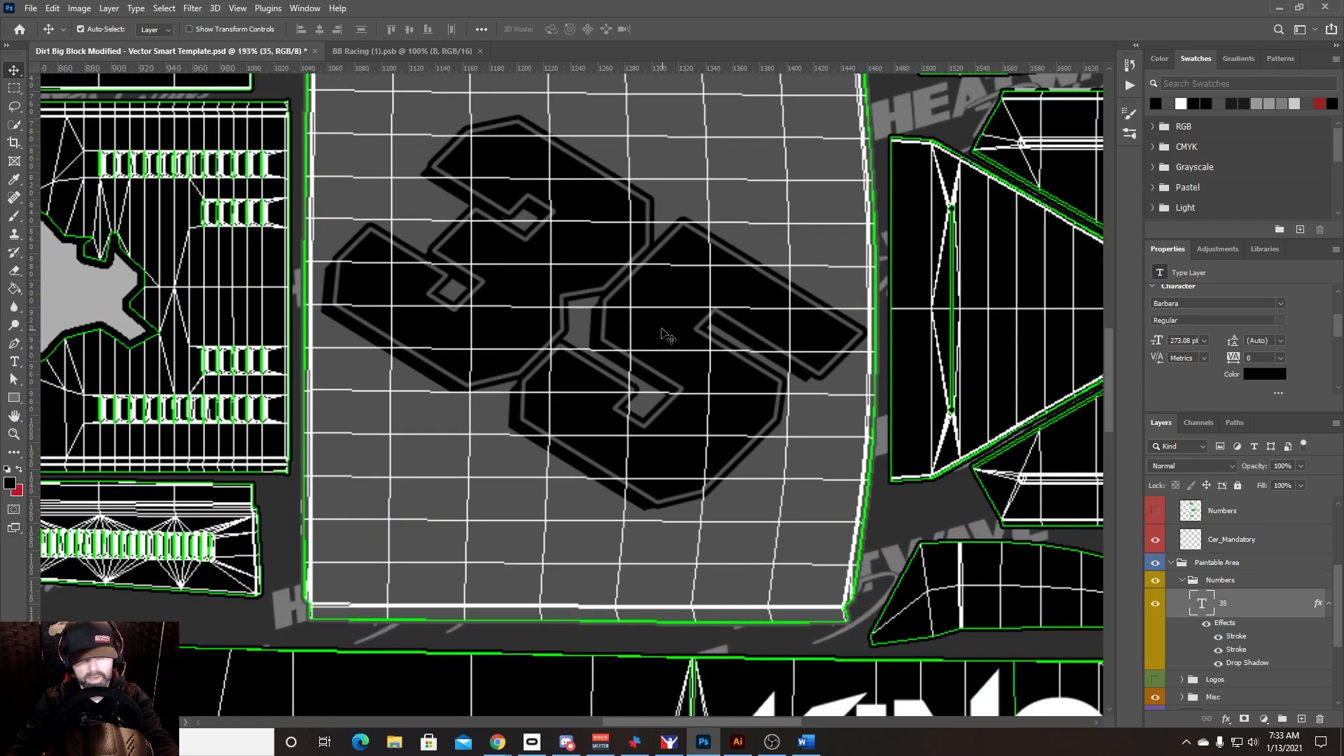
pyautogui.moveTo(659, 332); pyautogui.dragTo(651, 326)
pyautogui.hotkey('ctrl', 't')
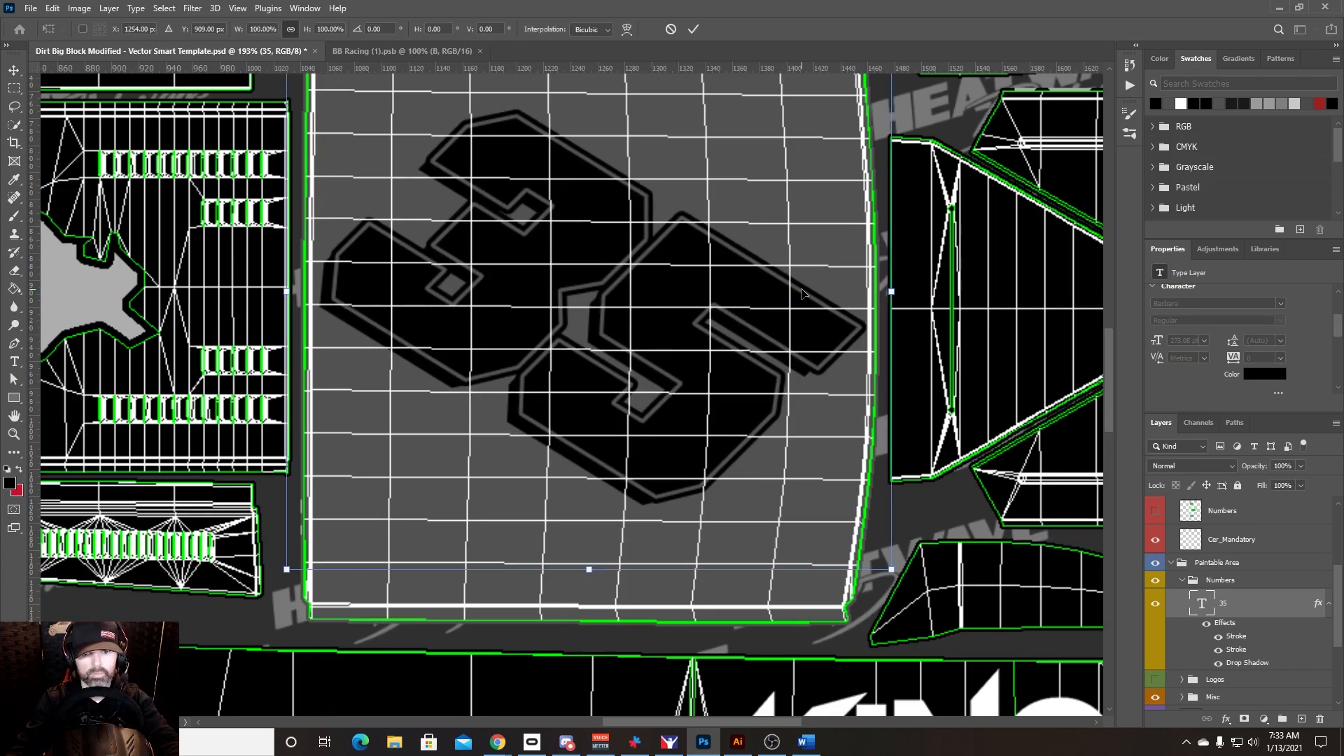
pyautogui.moveTo(890, 292); pyautogui.dragTo(882, 290)
pyautogui.press('Return')
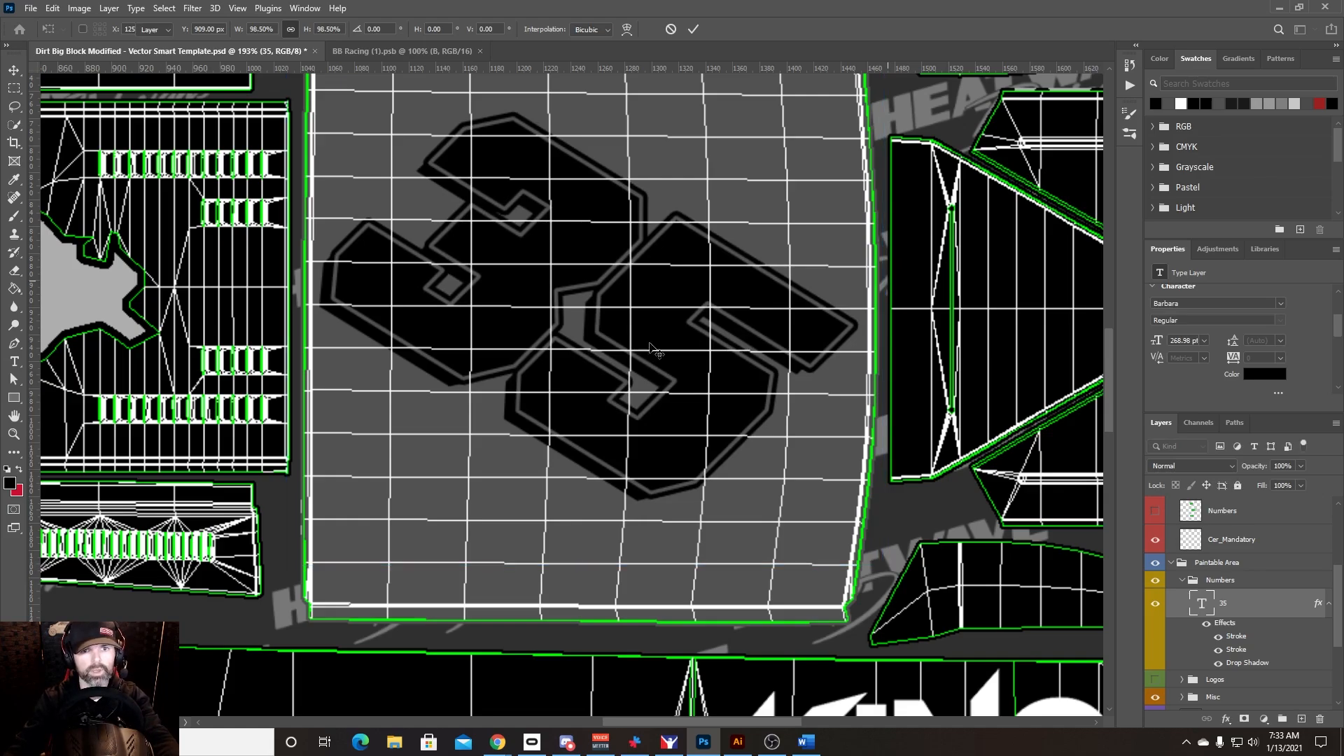
# Step: Convert the 35 text layer to a smart object
pyautogui.rightClick(1203, 607)
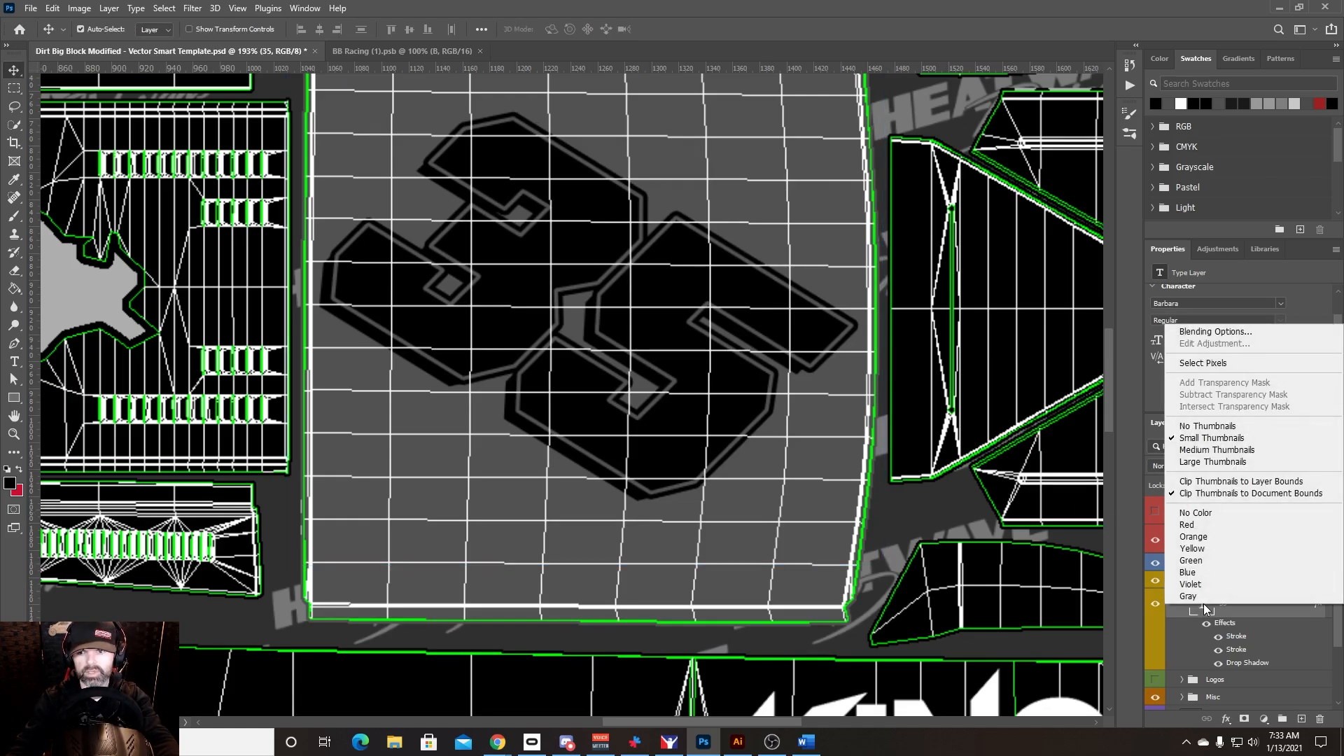
pyautogui.click(1239, 627)
pyautogui.rightClick(1250, 610)
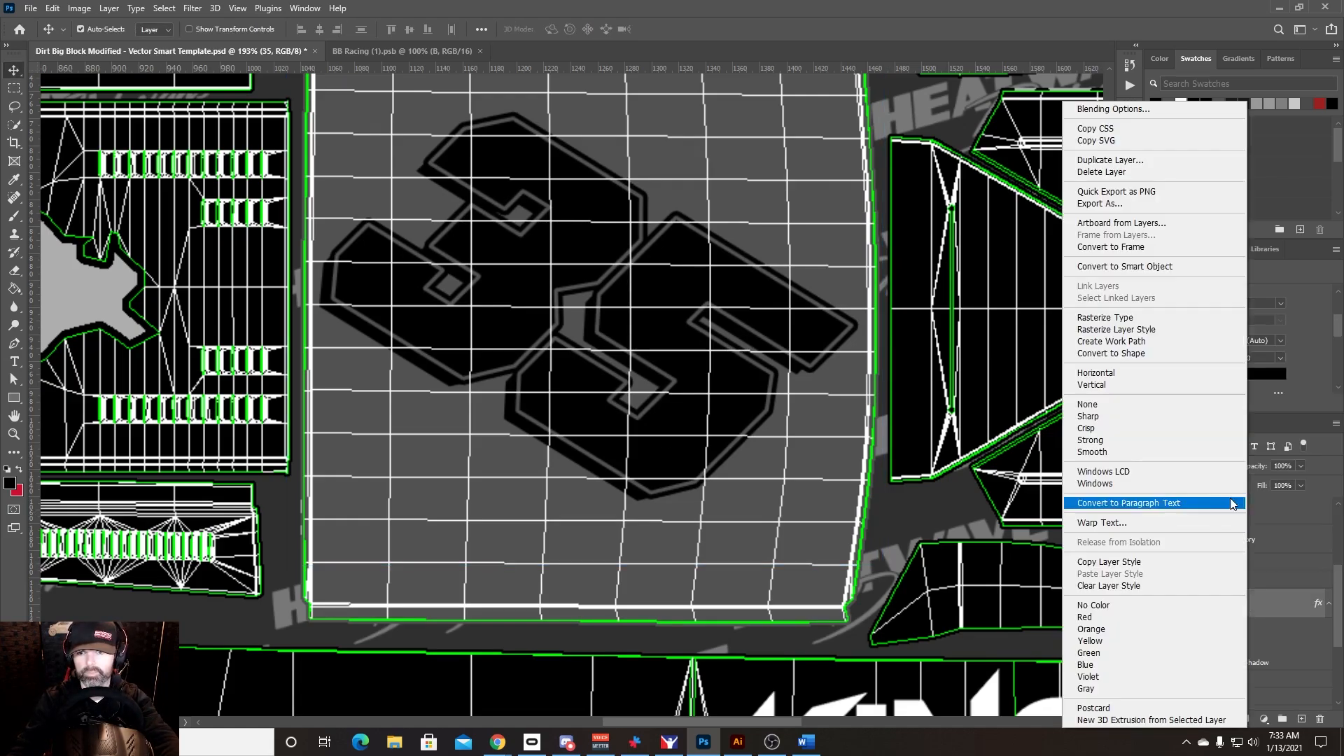
pyautogui.click(1134, 269)
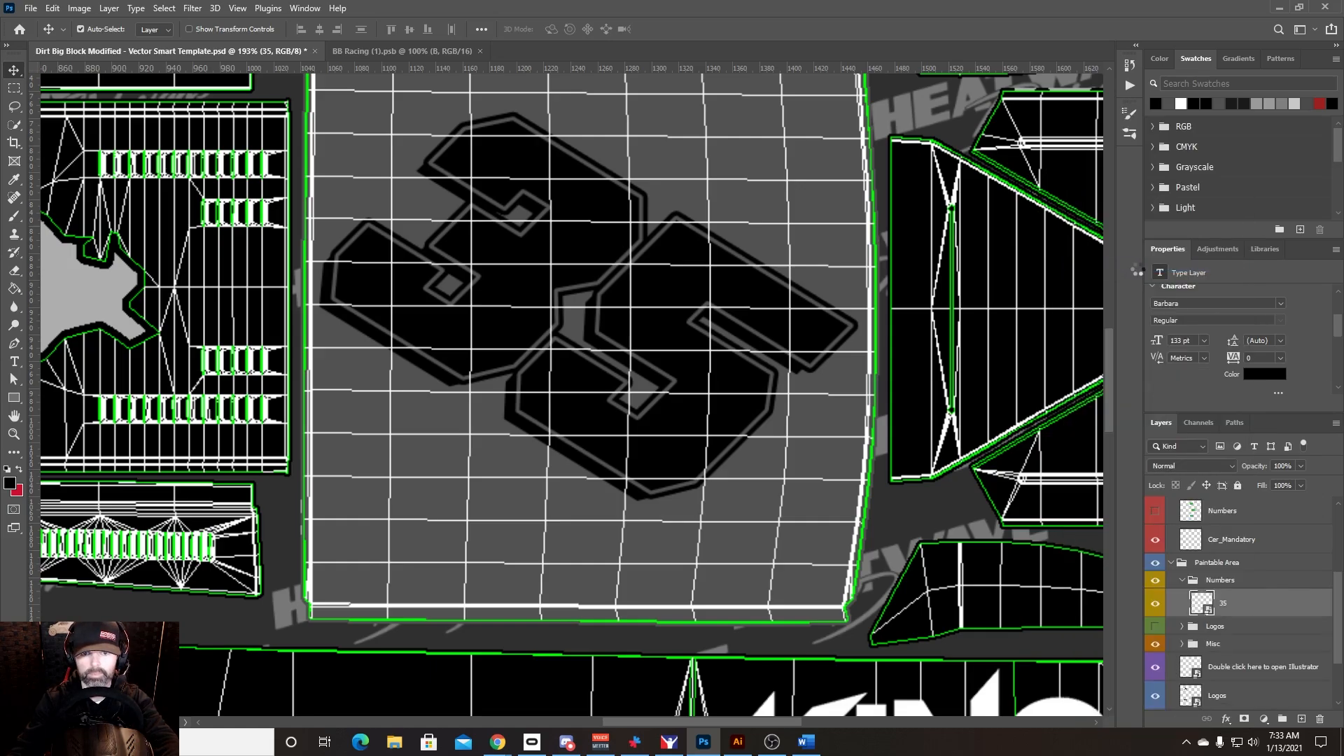
# Step: Add a white (ffffff) stroke around the 35 smart object
pyautogui.click(1226, 721)
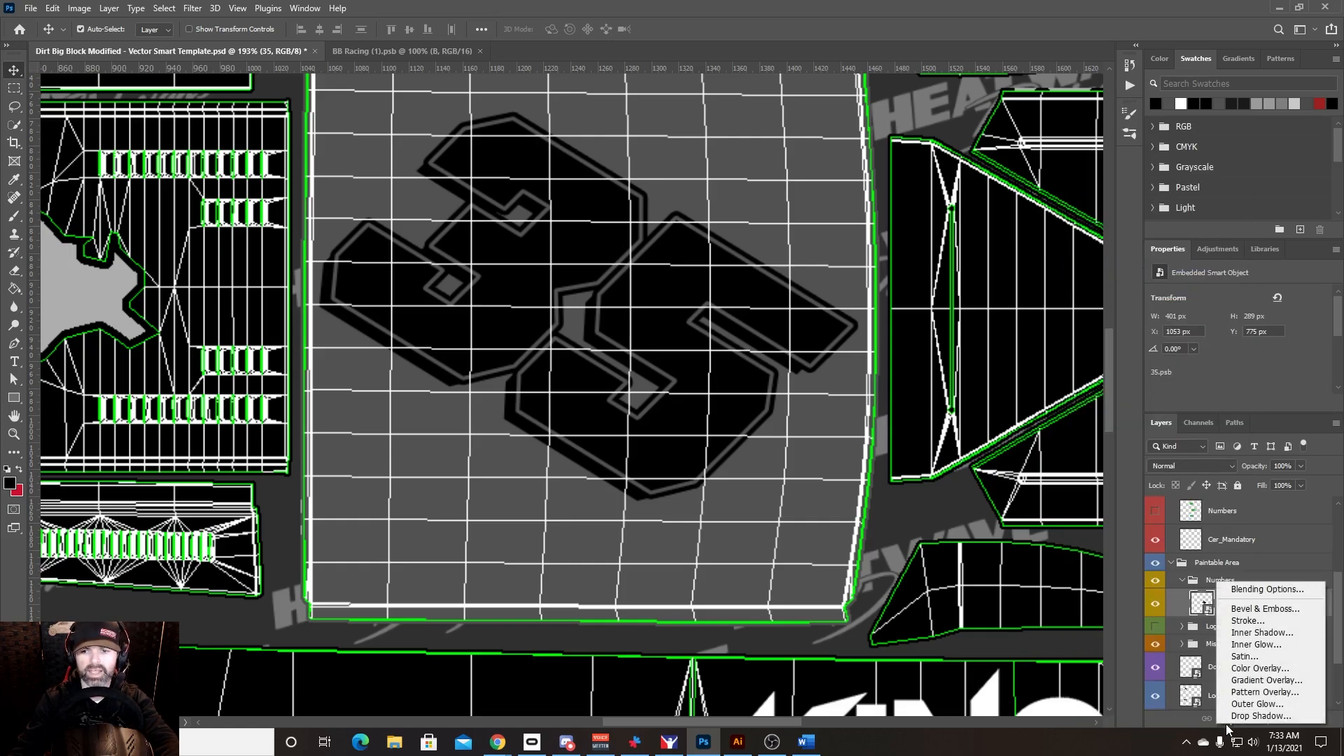
pyautogui.click(1247, 629)
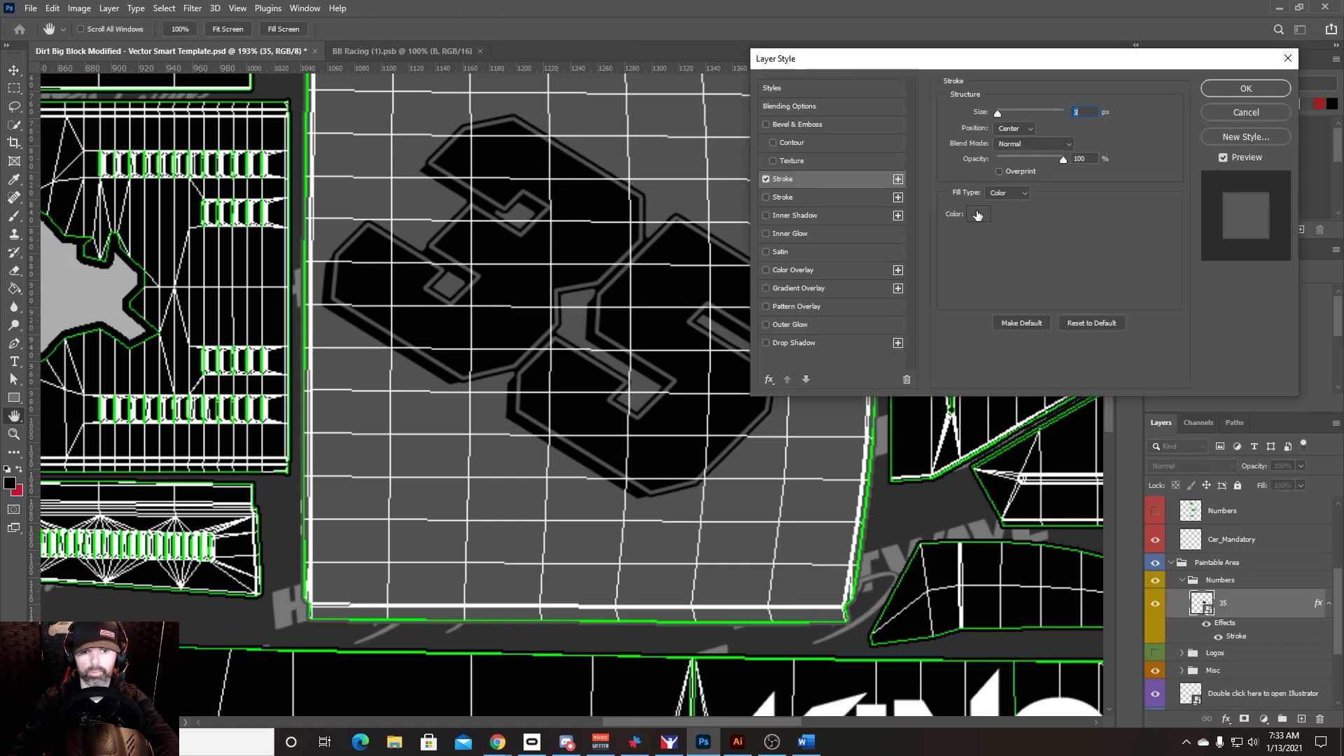
pyautogui.click(978, 214)
pyautogui.write('ffffff')
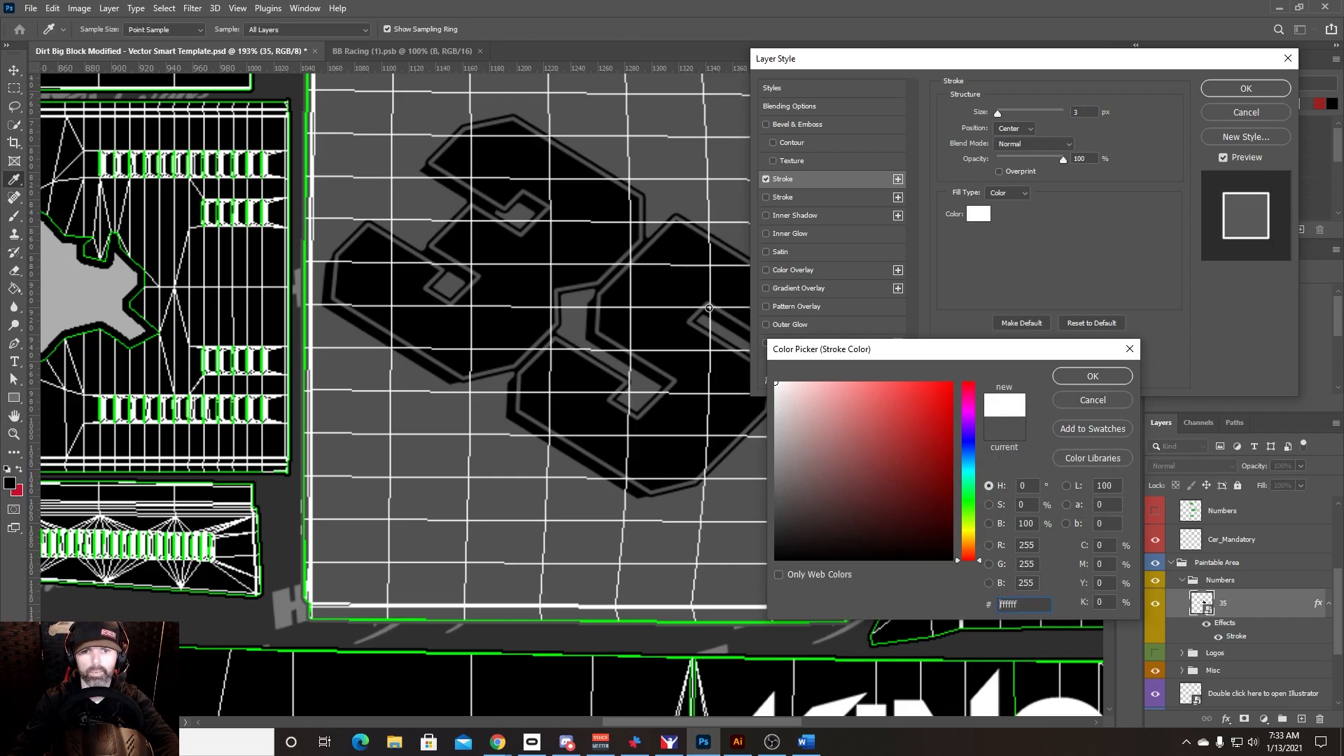
pyautogui.click(1112, 382)
pyautogui.click(1246, 88)
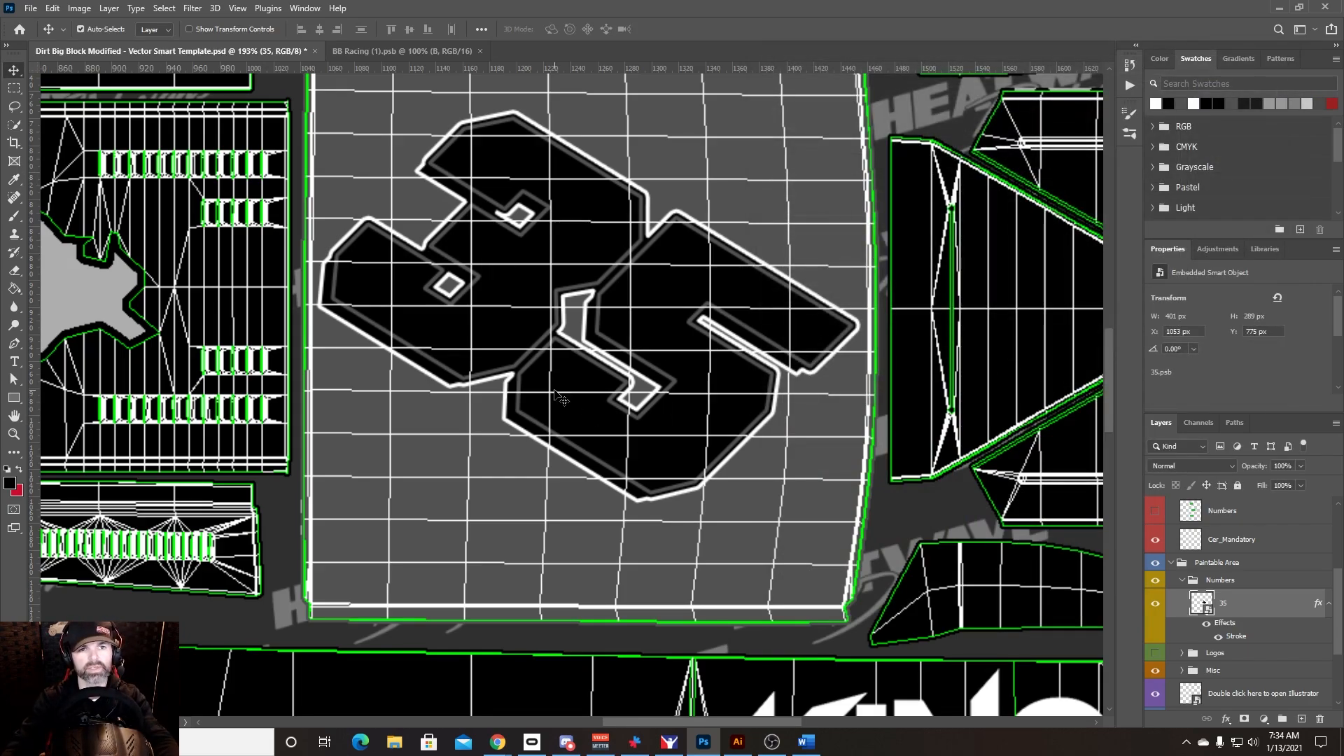
# Step: Duplicate the 35 smart object and move the copy onto the side panel below the KING Clothing logo
pyautogui.scroll(-3, 534, 329)
pyautogui.scroll(-4, 535, 329)
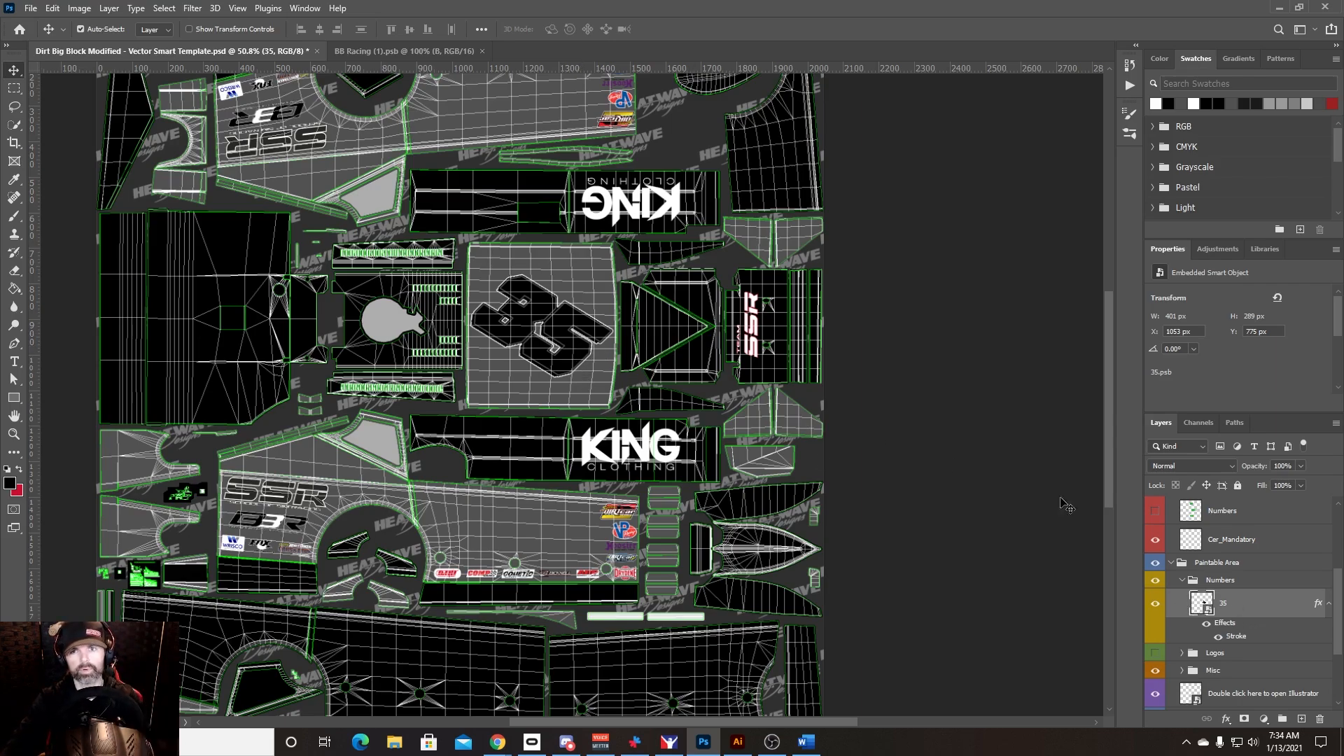
pyautogui.moveTo(1198, 605); pyautogui.dragTo(1307, 722)
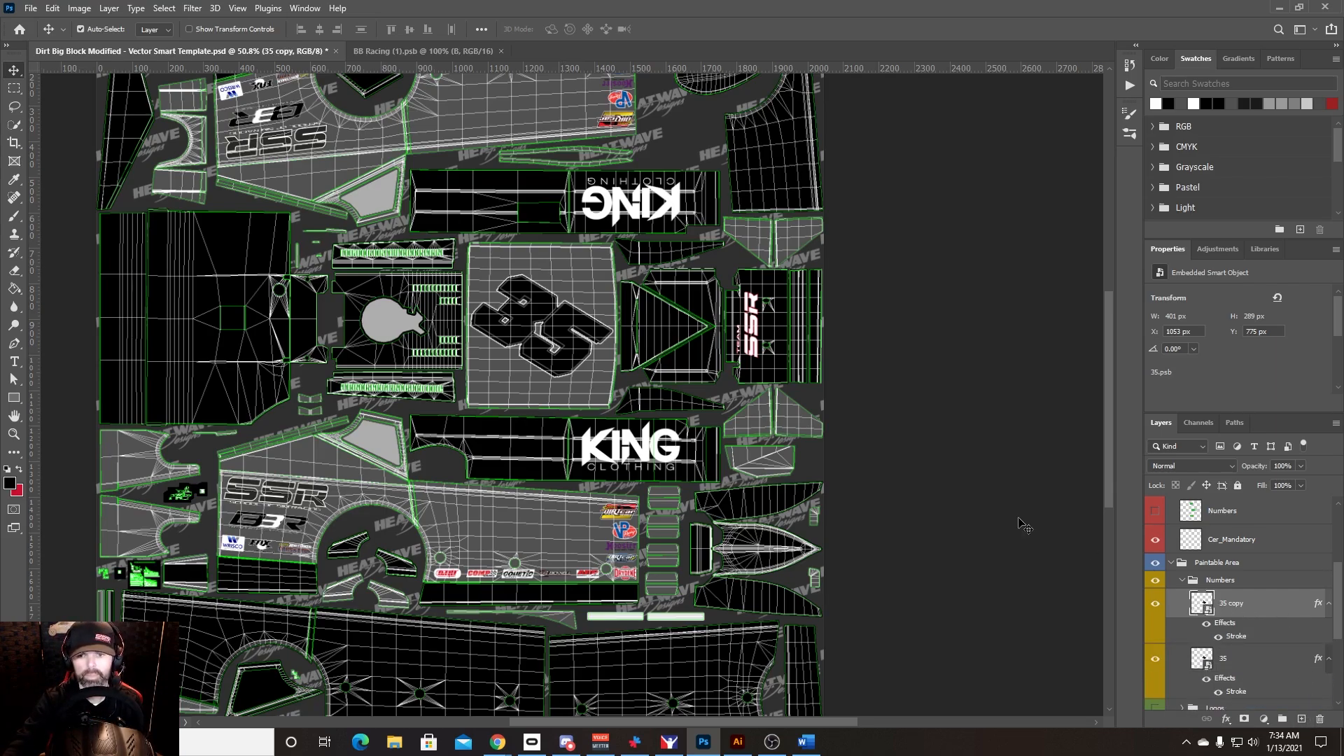
pyautogui.moveTo(566, 337); pyautogui.dragTo(556, 520)
# Step: Rotate the side panel's 35 copy to -27.27°, shift it lower on the panel, and scale it to 87.80%
pyautogui.hotkey('ctrl', 't')
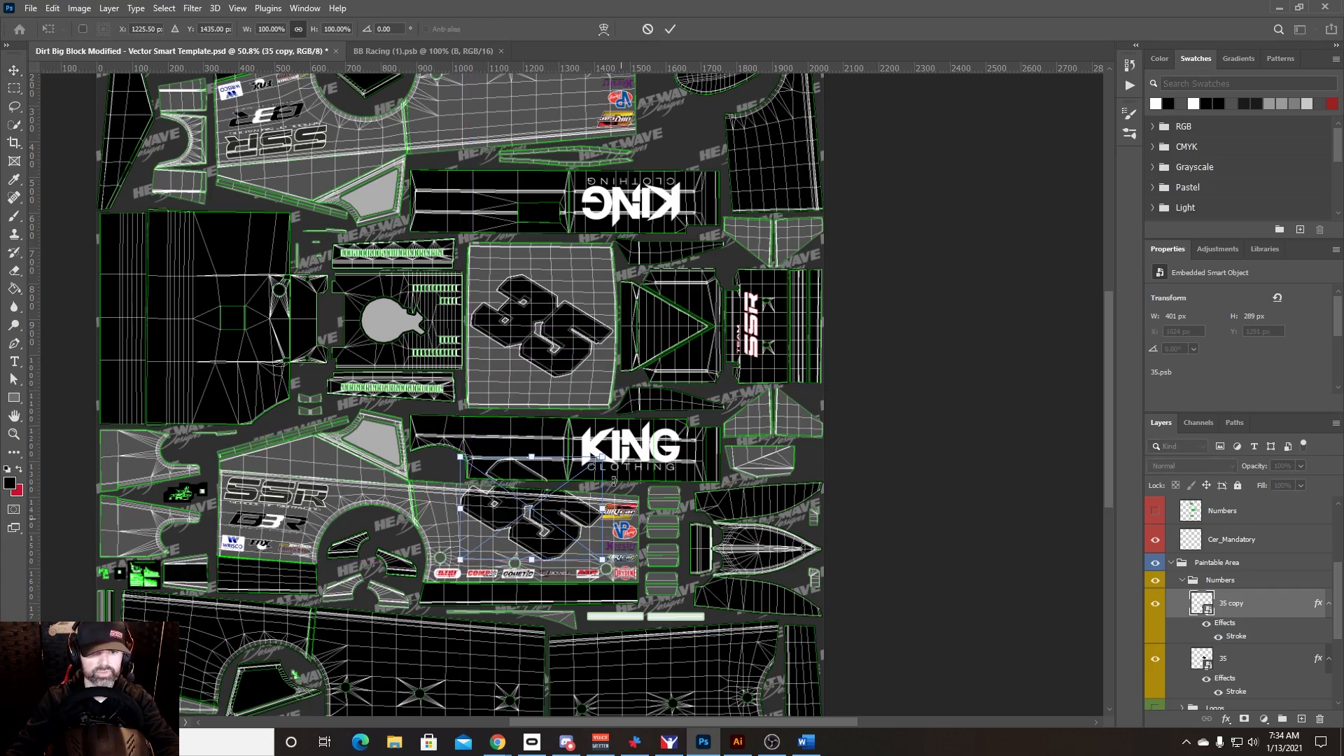
pyautogui.moveTo(614, 482); pyautogui.dragTo(582, 424)
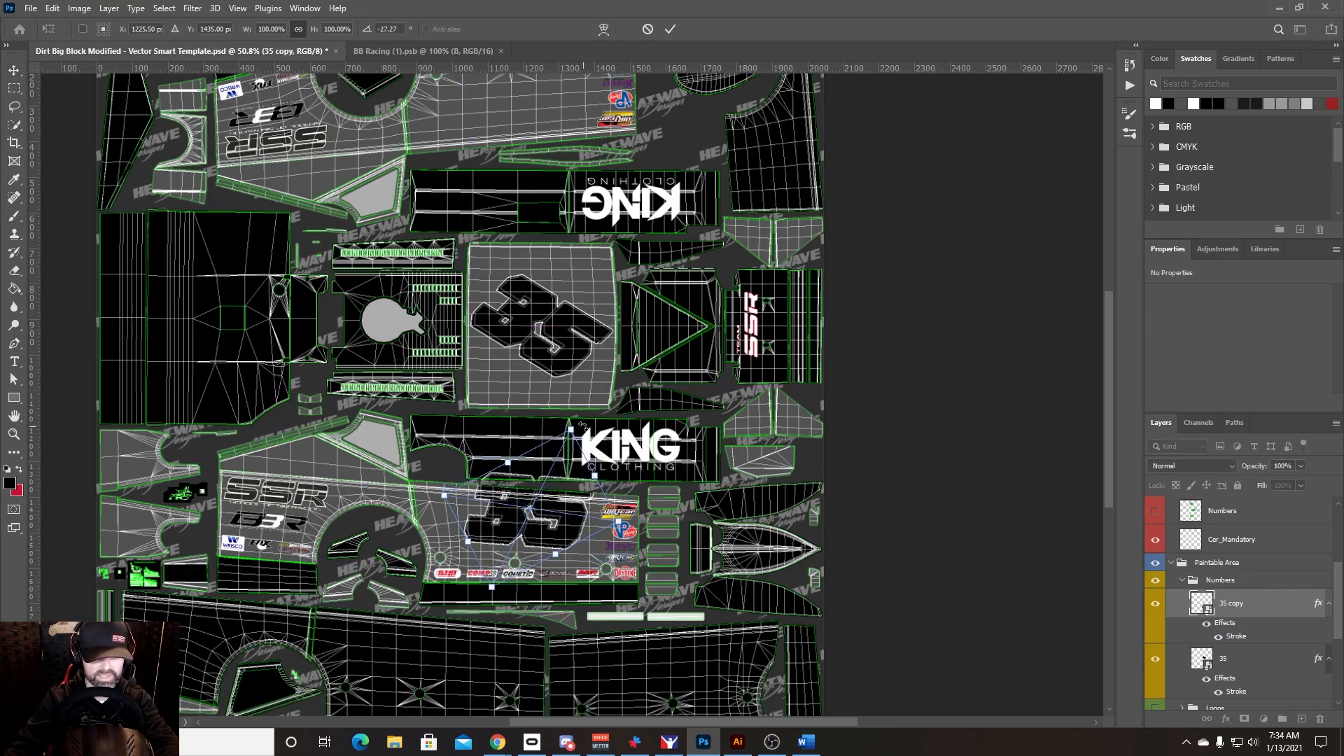
pyautogui.moveTo(532, 516); pyautogui.dragTo(525, 535)
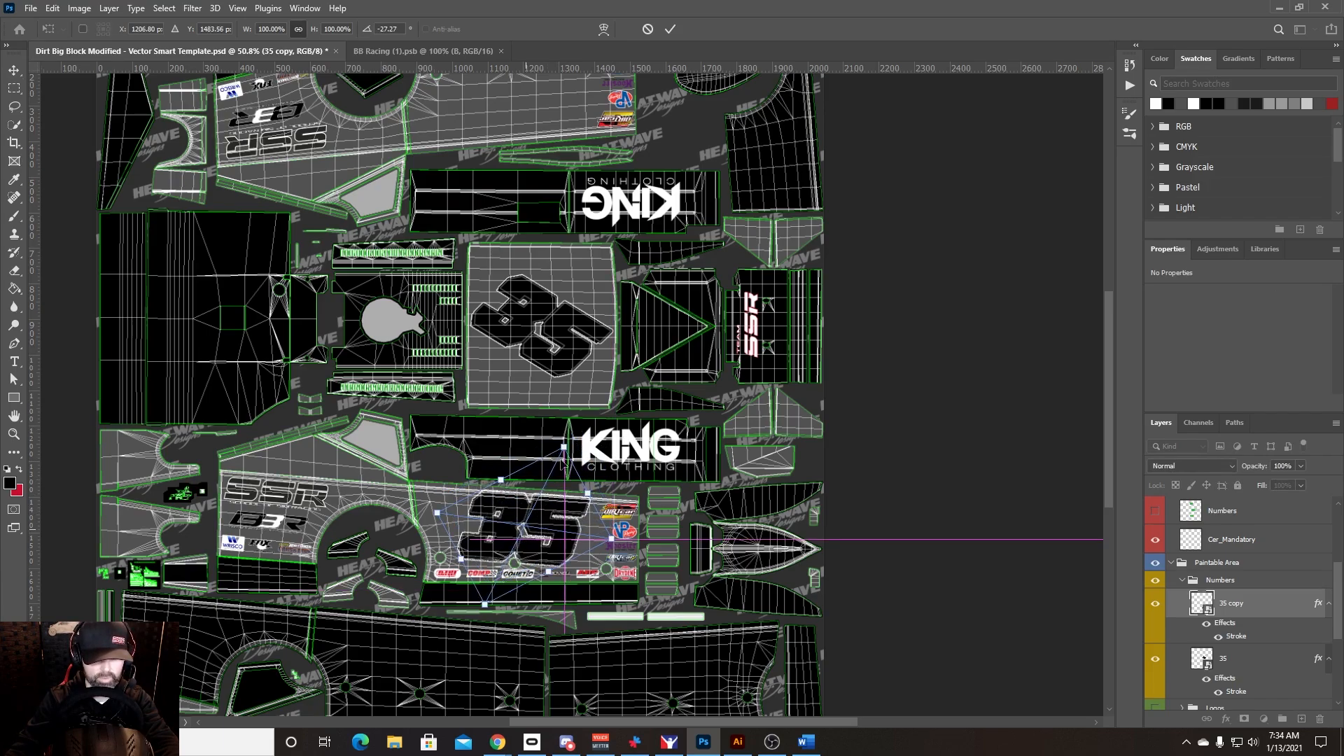
pyautogui.moveTo(564, 446); pyautogui.dragTo(555, 465)
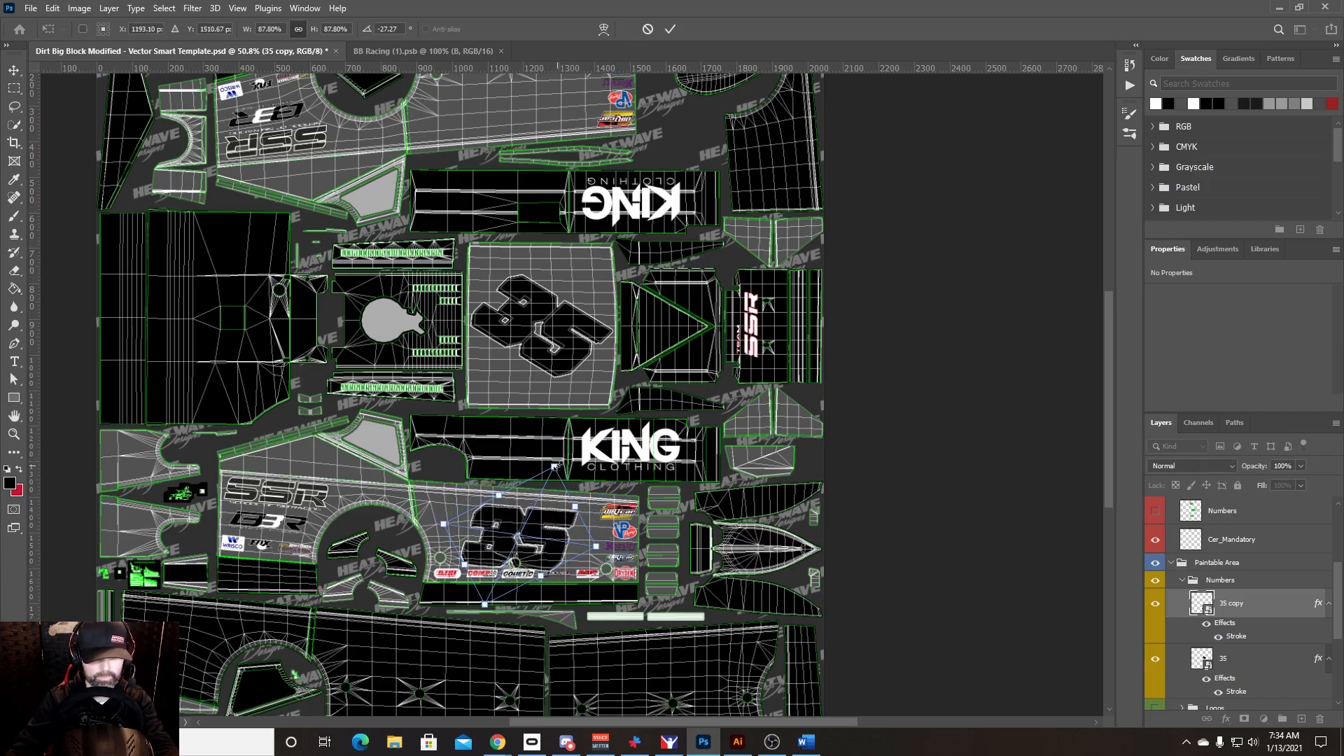
# Step: Center the 35 copy between the side panel's sponsor logos and fine-tune its rotation to -28.01°
pyautogui.scroll(4, 541, 547)
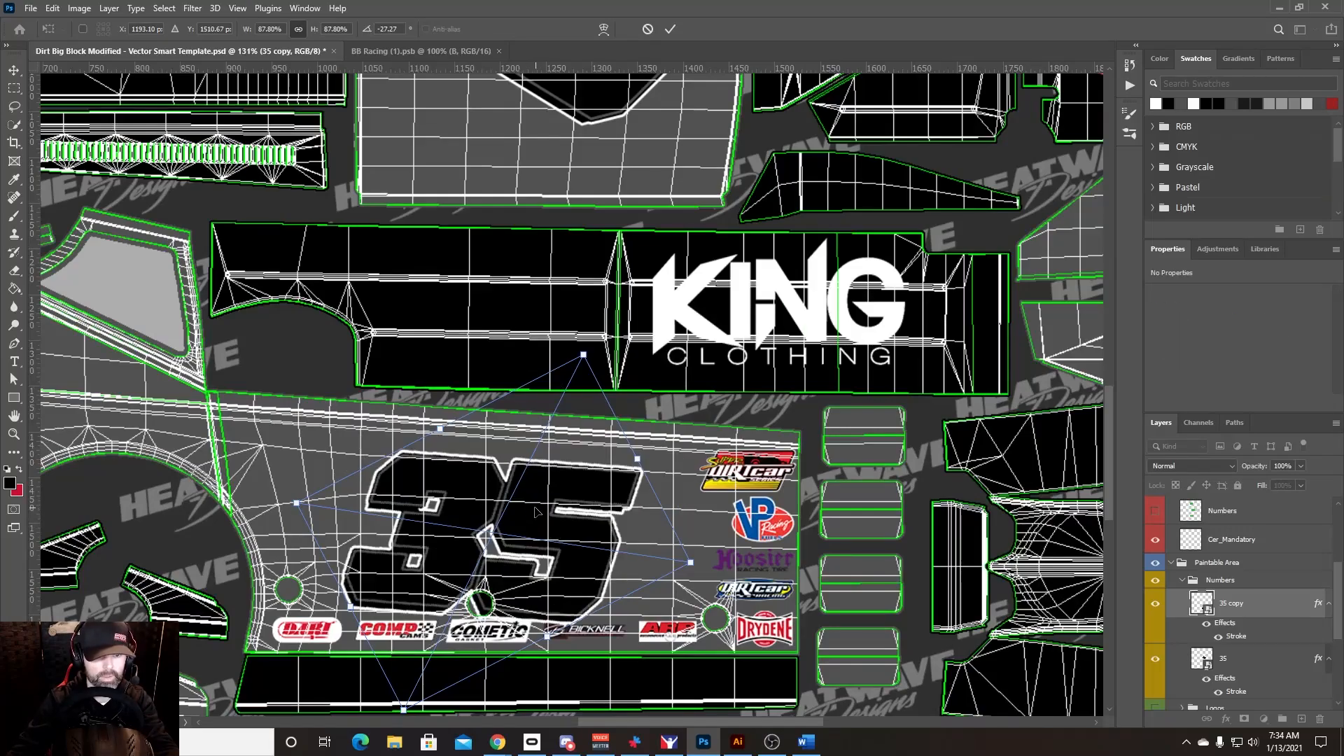
pyautogui.moveTo(534, 518)
pyautogui.mouseDown()
pyautogui.moveTo(553, 496)
pyautogui.moveTo(550, 507)
pyautogui.mouseUp()
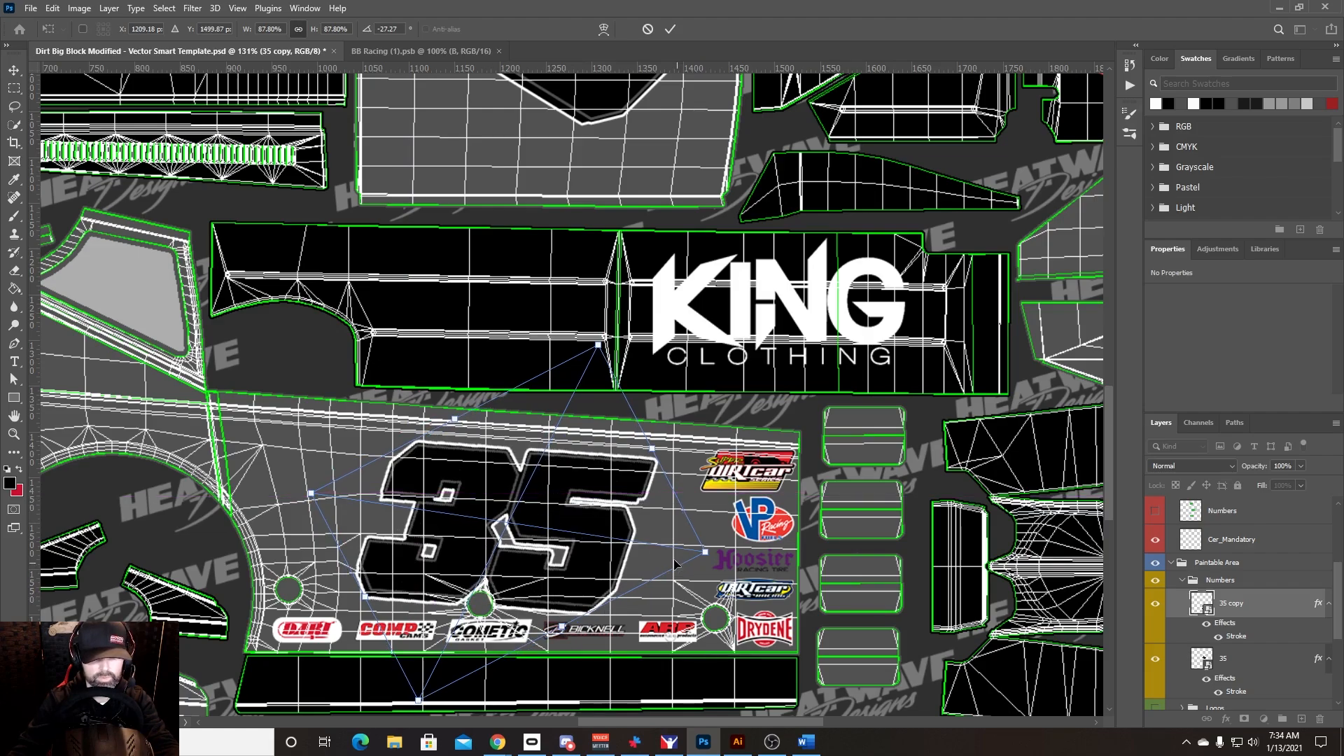
pyautogui.scroll(2, 651, 588)
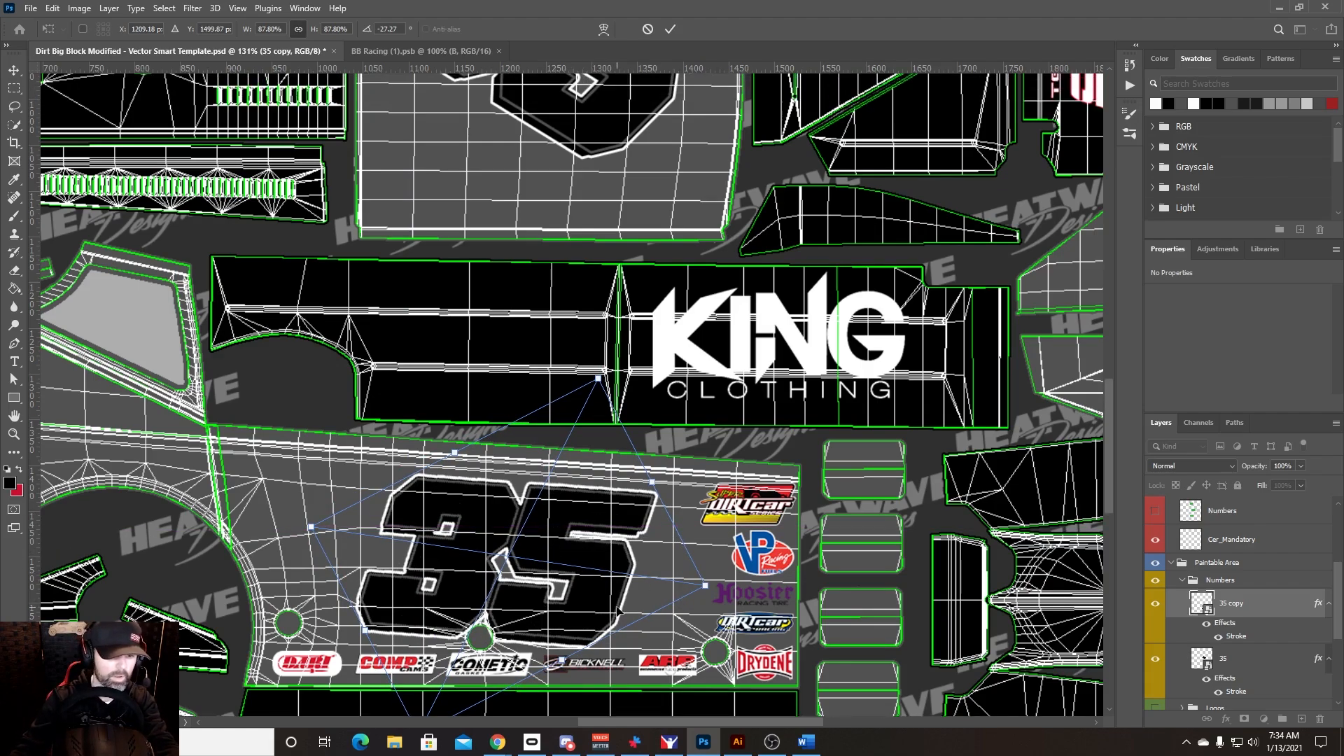
pyautogui.scroll(3, 618, 611)
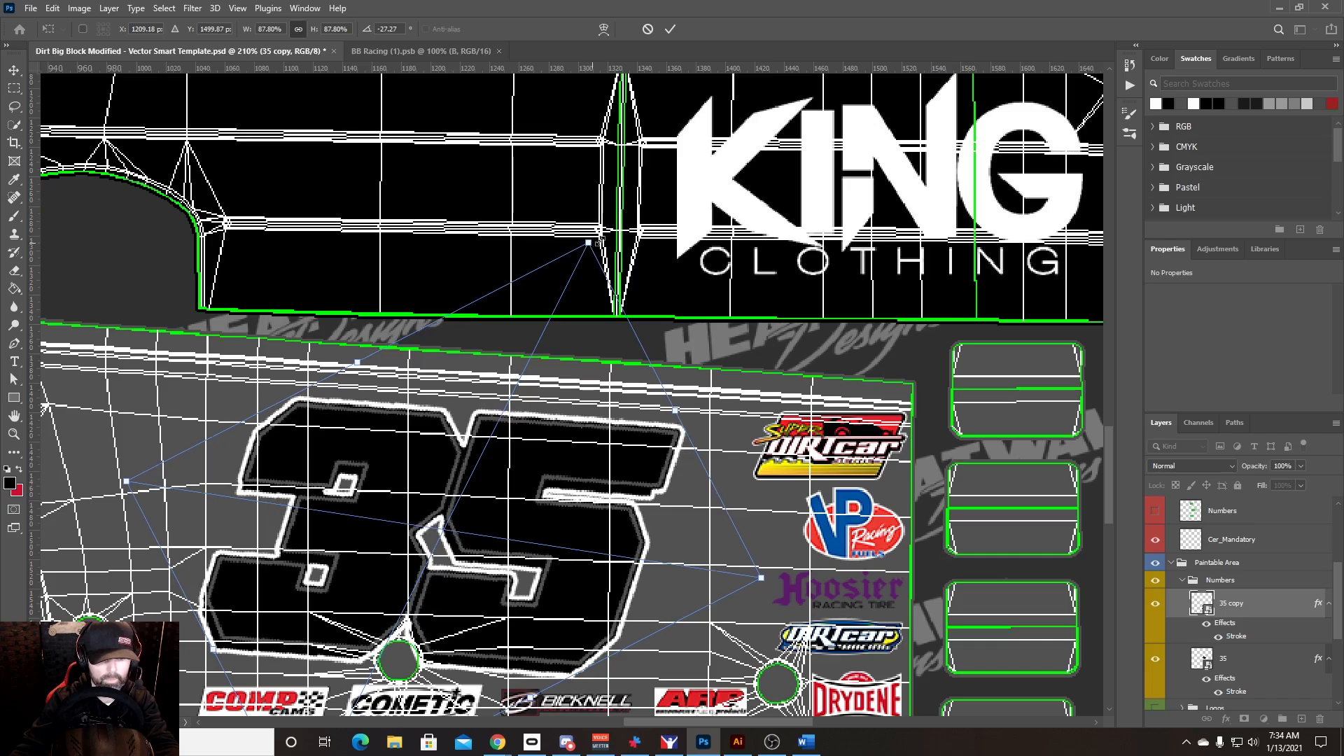
pyautogui.moveTo(608, 238); pyautogui.dragTo(604, 239)
pyautogui.press('Return')
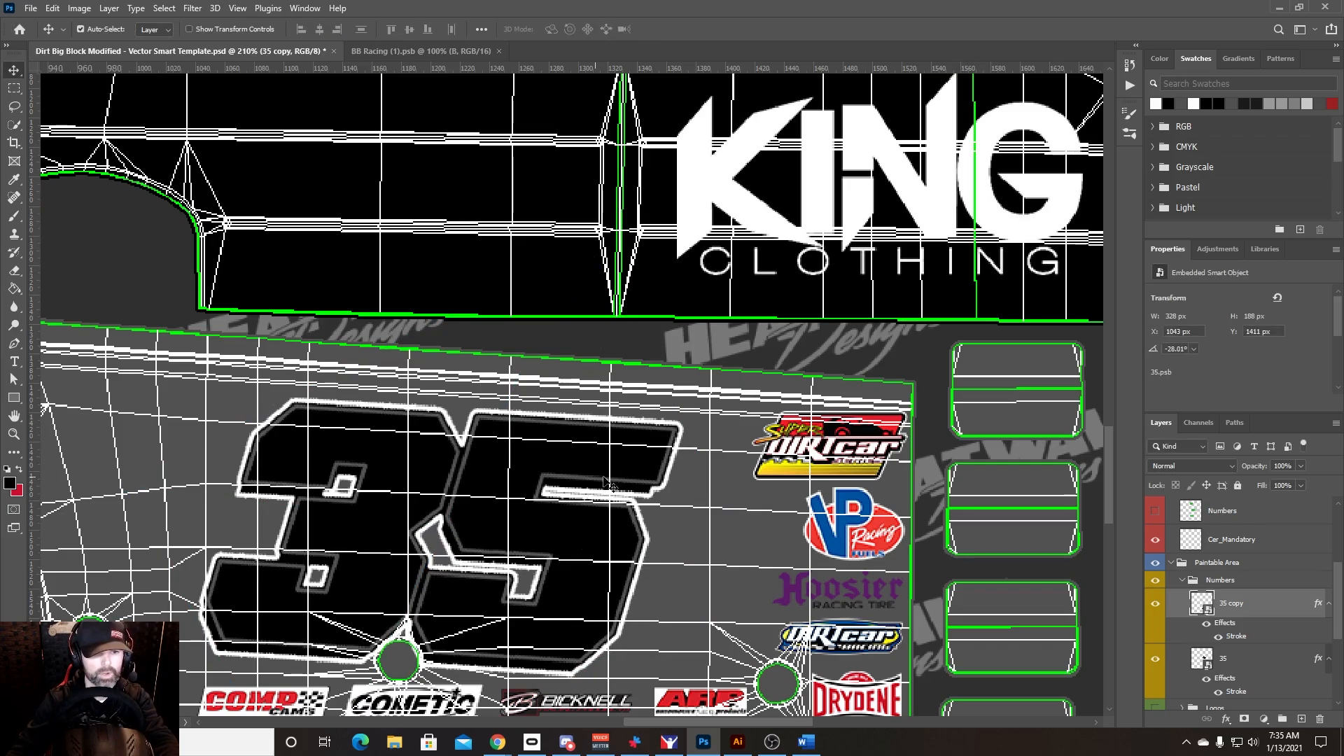
# Step: Duplicate the side panel's 35 smart object and move the copy onto the opposite side panel
pyautogui.scroll(-2, 567, 560)
pyautogui.scroll(-6, 567, 560)
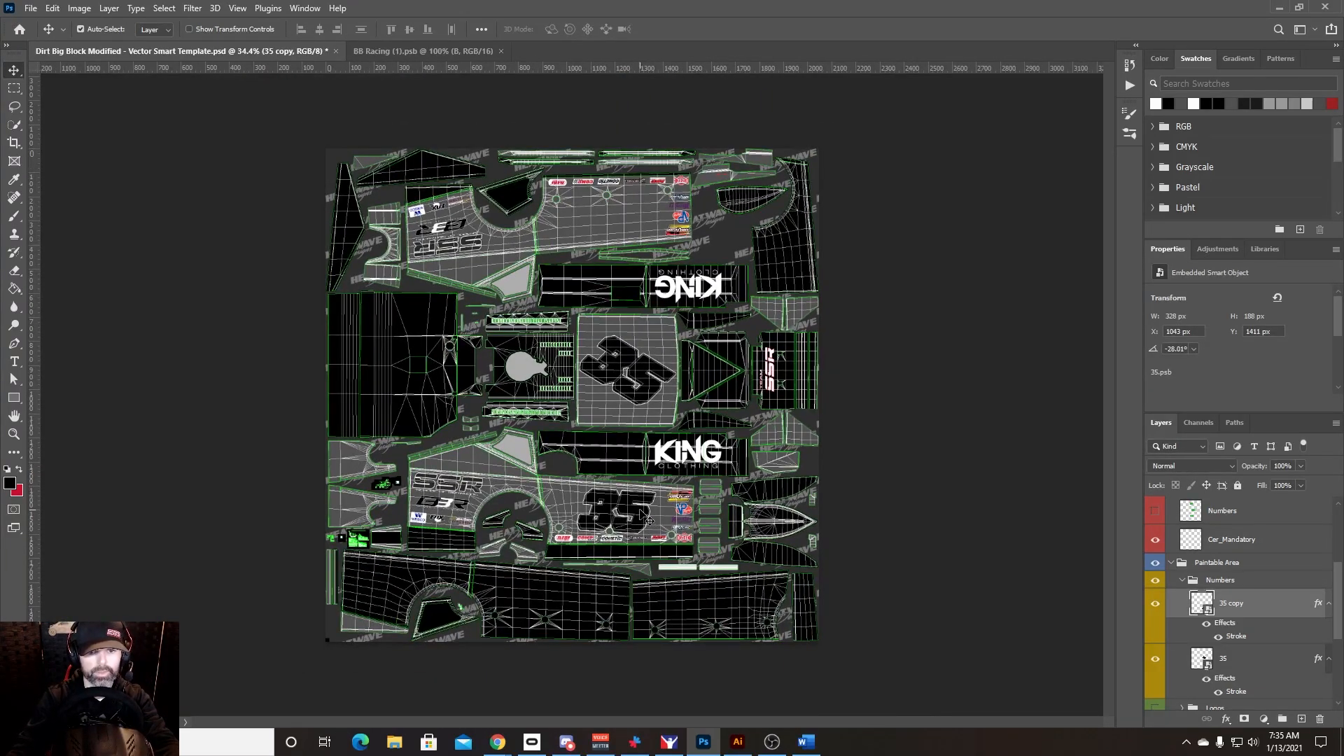
pyautogui.moveTo(1250, 603); pyautogui.dragTo(1303, 720)
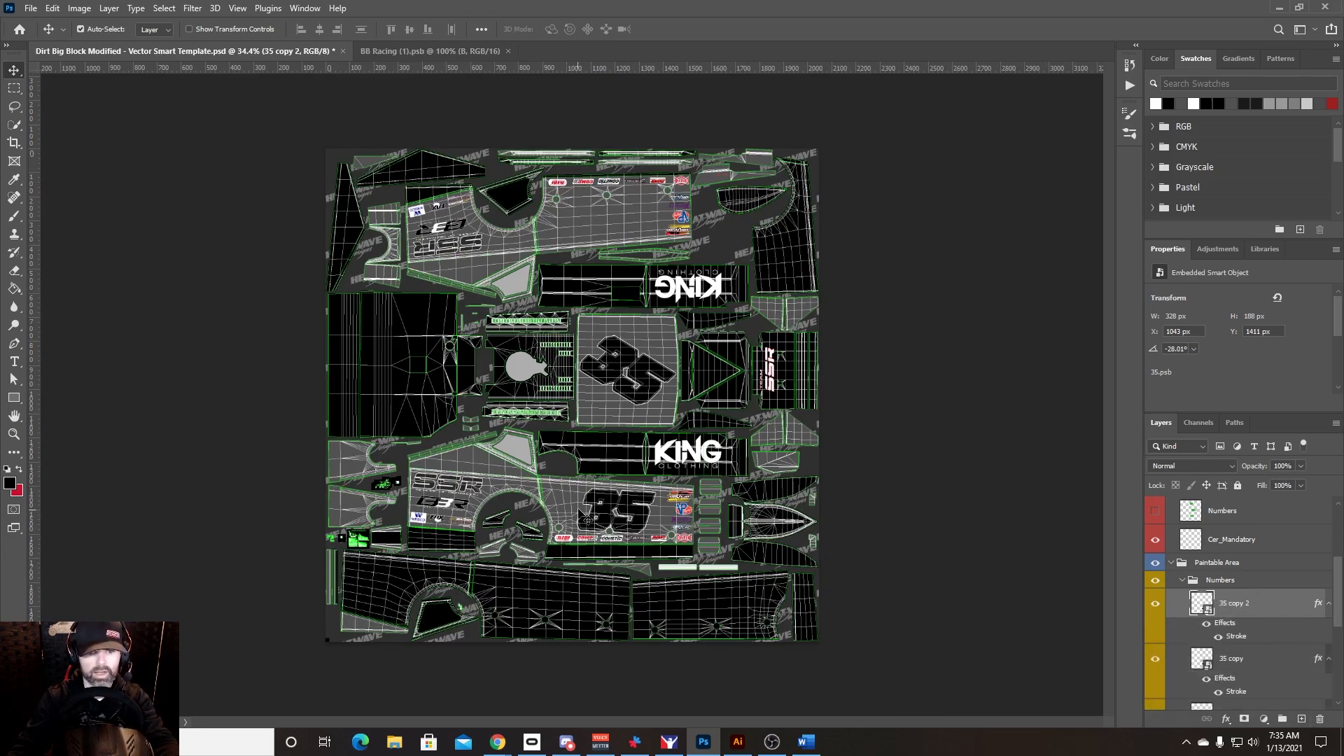
pyautogui.moveTo(609, 517); pyautogui.dragTo(597, 228)
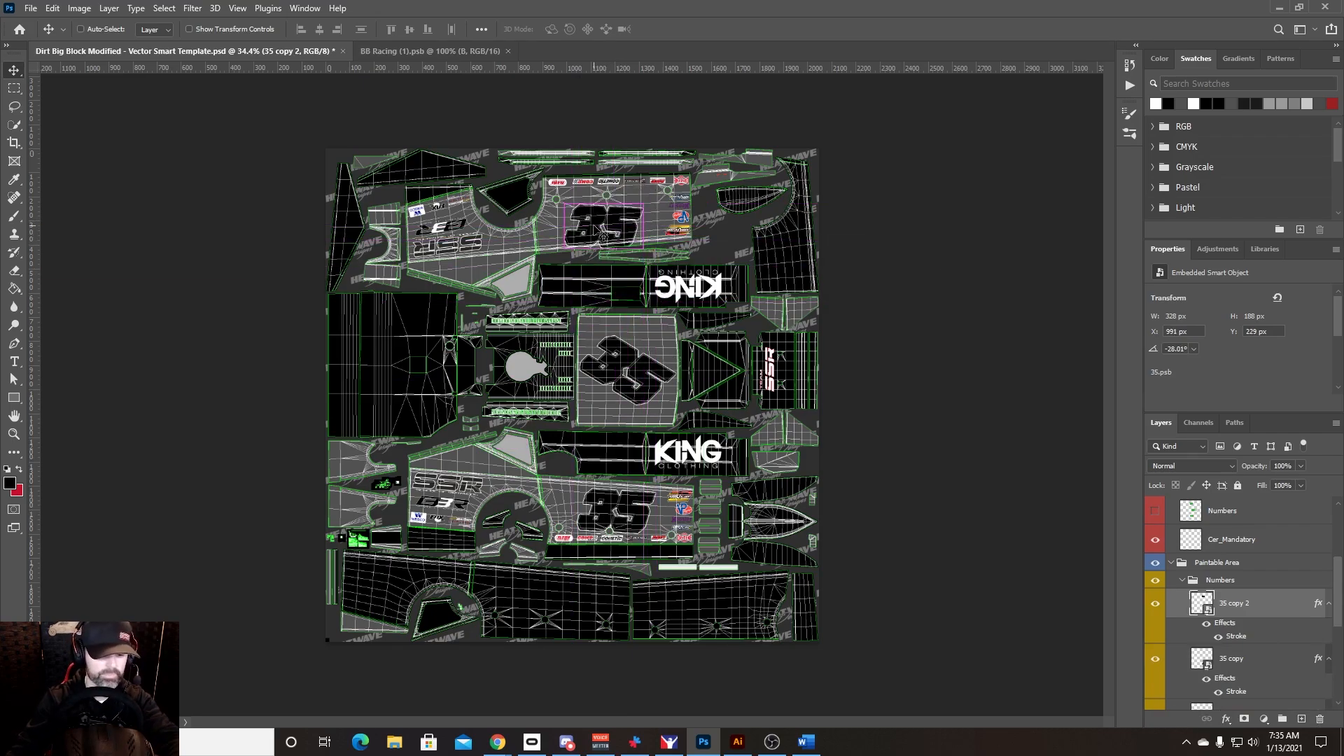
# Step: Flip the new 35 upside down by rotating it to 144.66° and fit it beside the opposite panel's sponsor logos
pyautogui.hotkey('ctrl', 't')
pyautogui.scroll(9, 602, 235)
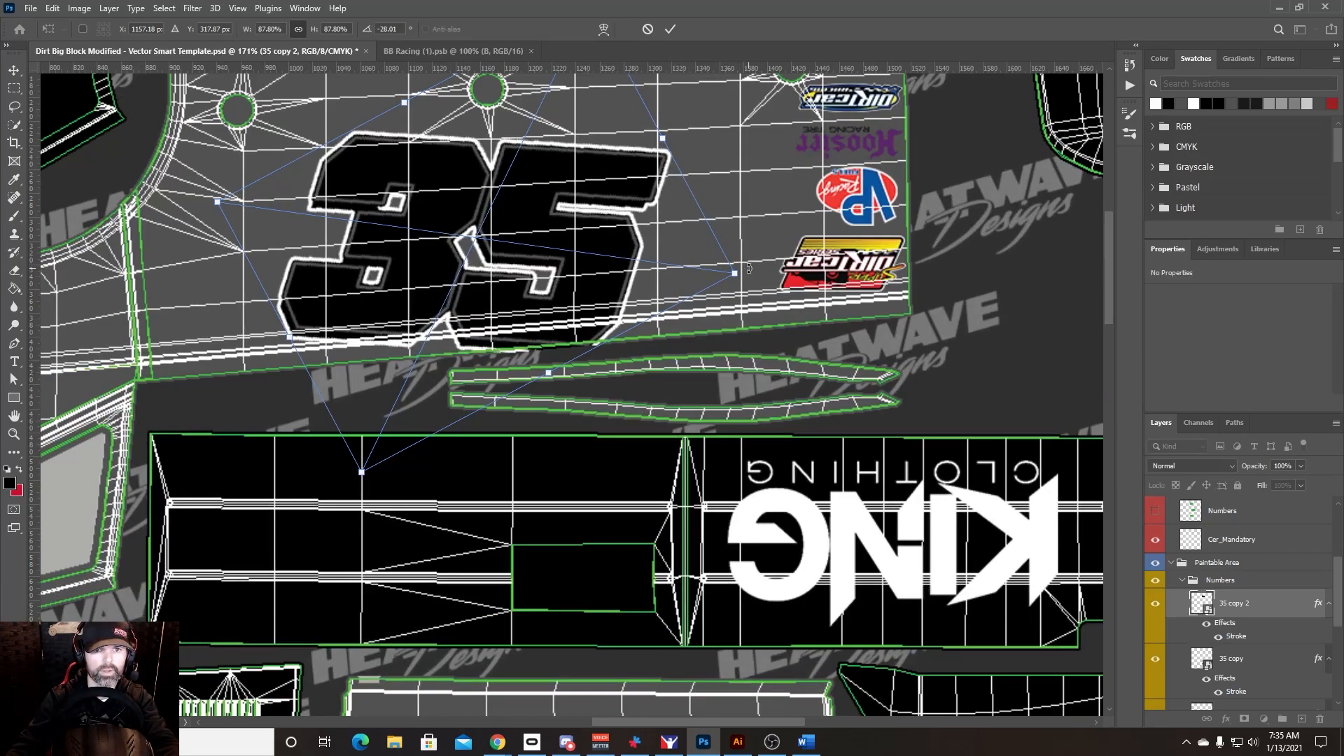
pyautogui.moveTo(748, 268); pyautogui.dragTo(309, 241)
pyautogui.moveTo(494, 229); pyautogui.dragTo(478, 200)
pyautogui.press('Return')
pyautogui.scroll(-8, 522, 308)
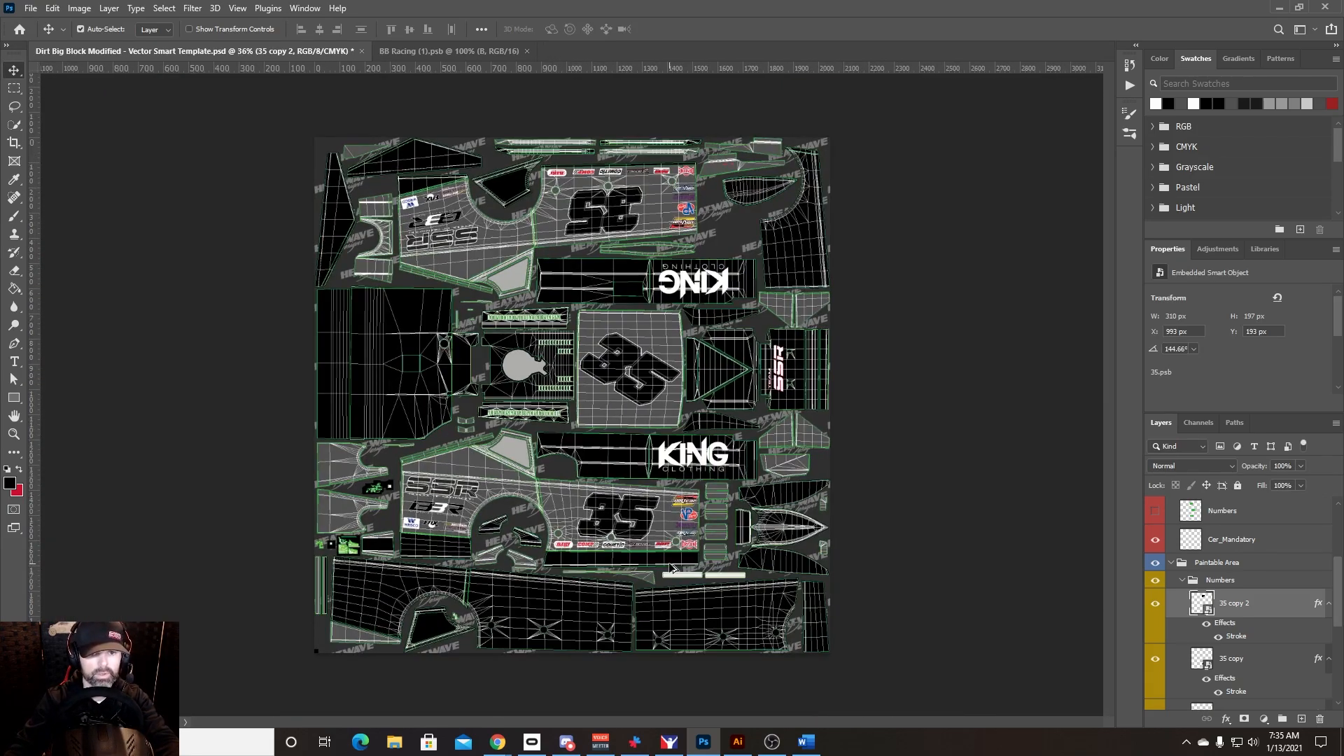
pyautogui.scroll(1, 672, 568)
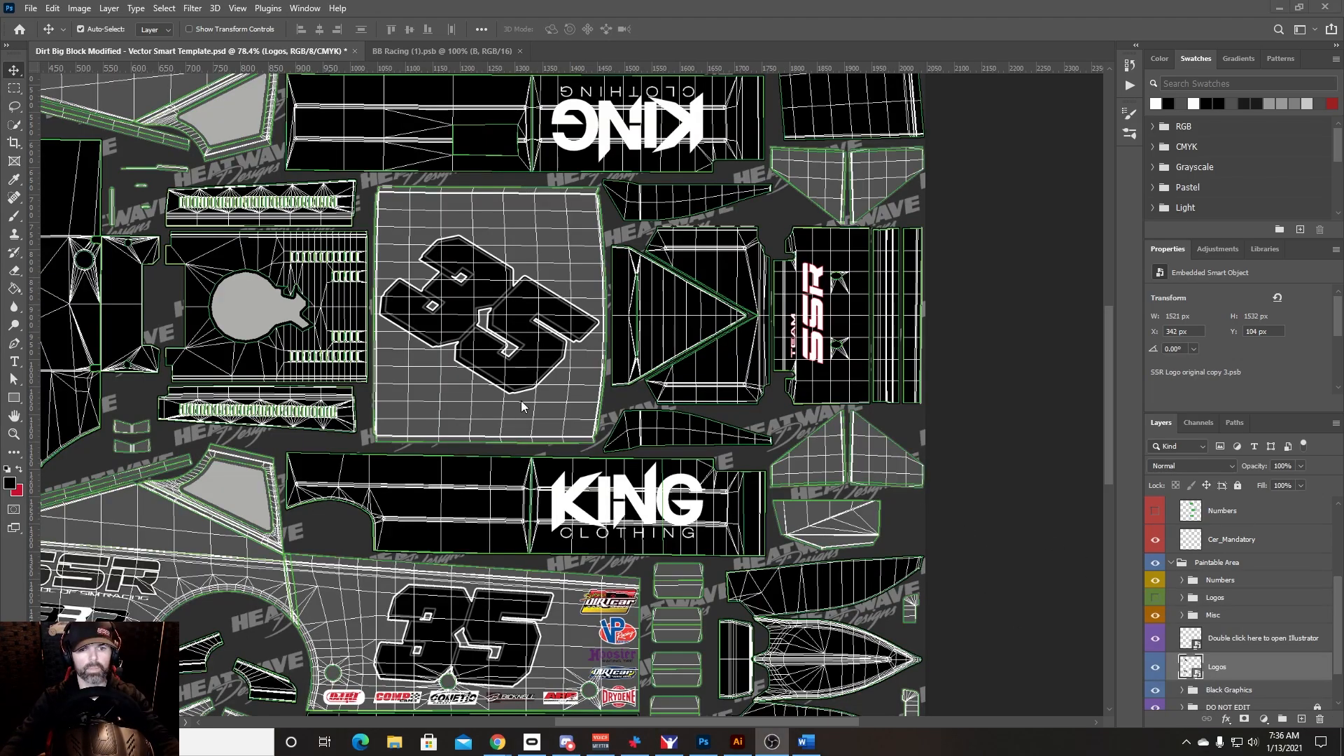
pyautogui.scroll(-5, 385, 428)
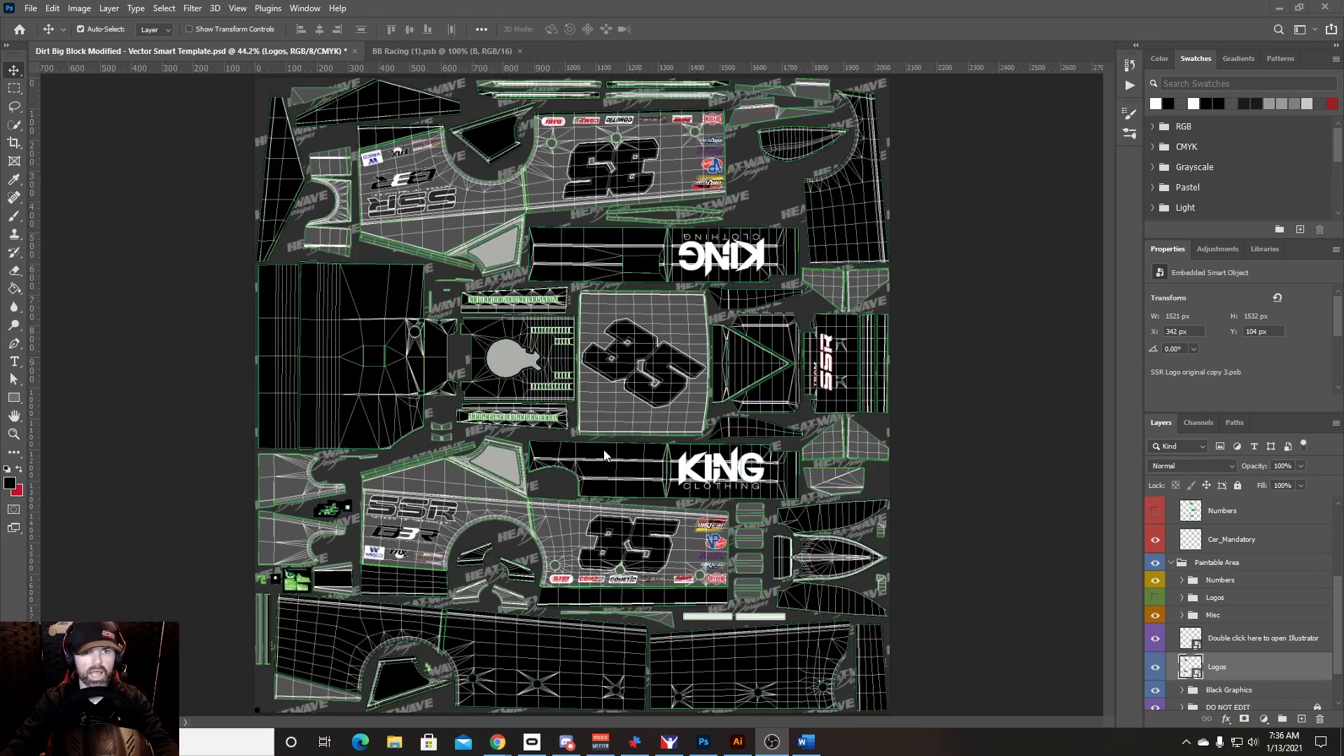
pyautogui.scroll(1, 610, 451)
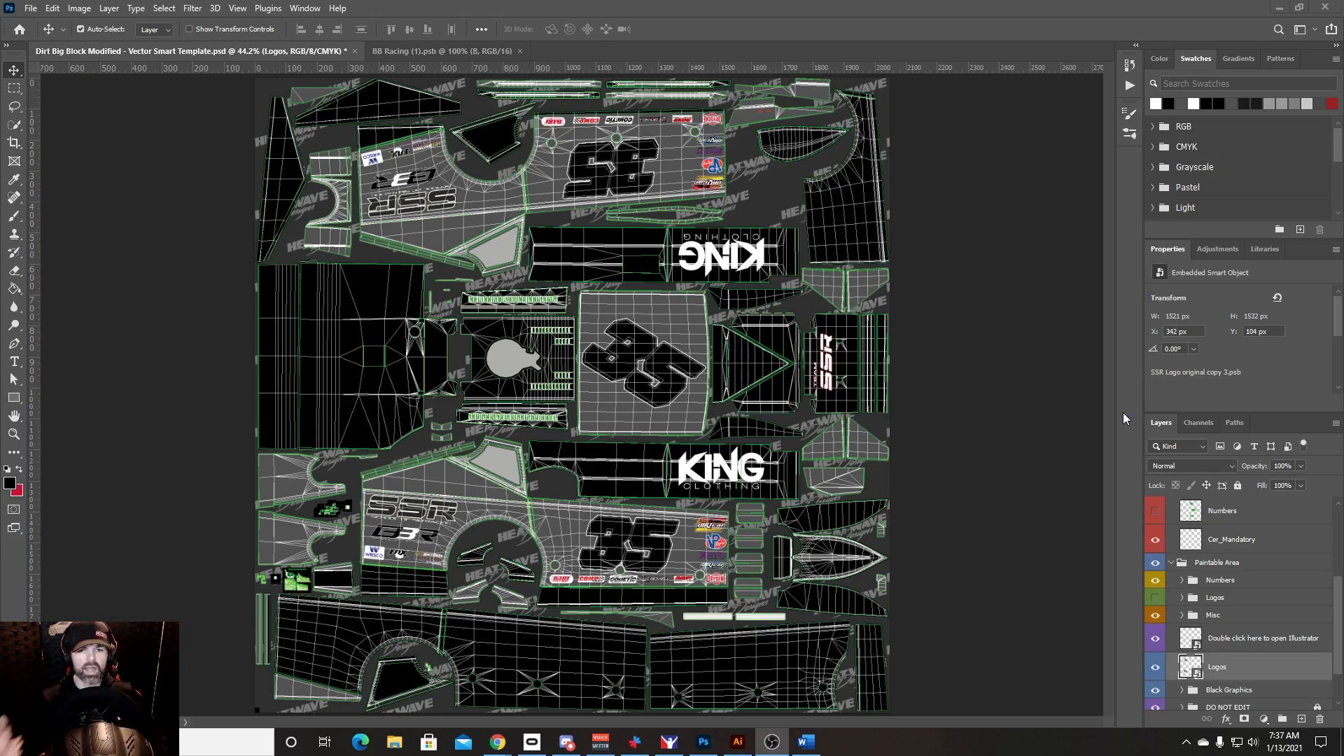
# Step: Switch to Illustrator and close it without saving the changes to Vector Smart Object1.ai
pyautogui.click(737, 741)
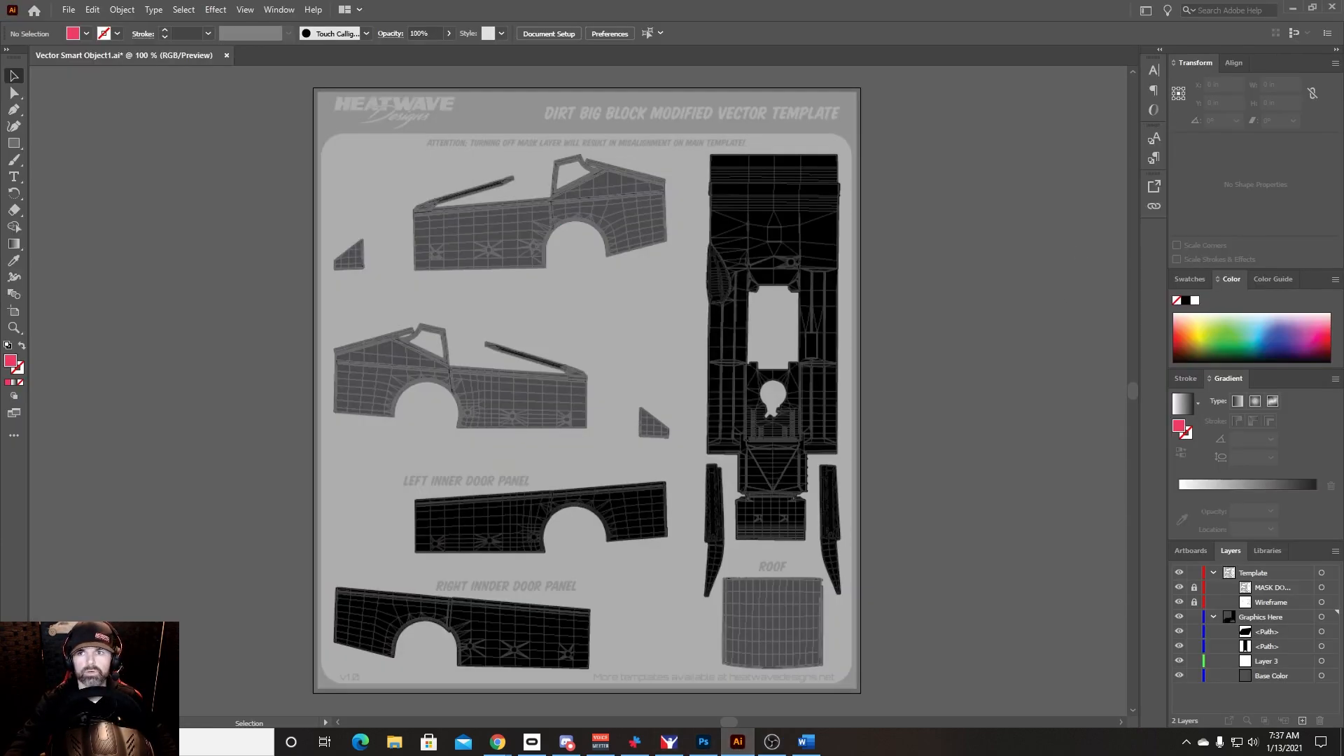
pyautogui.click(1333, 7)
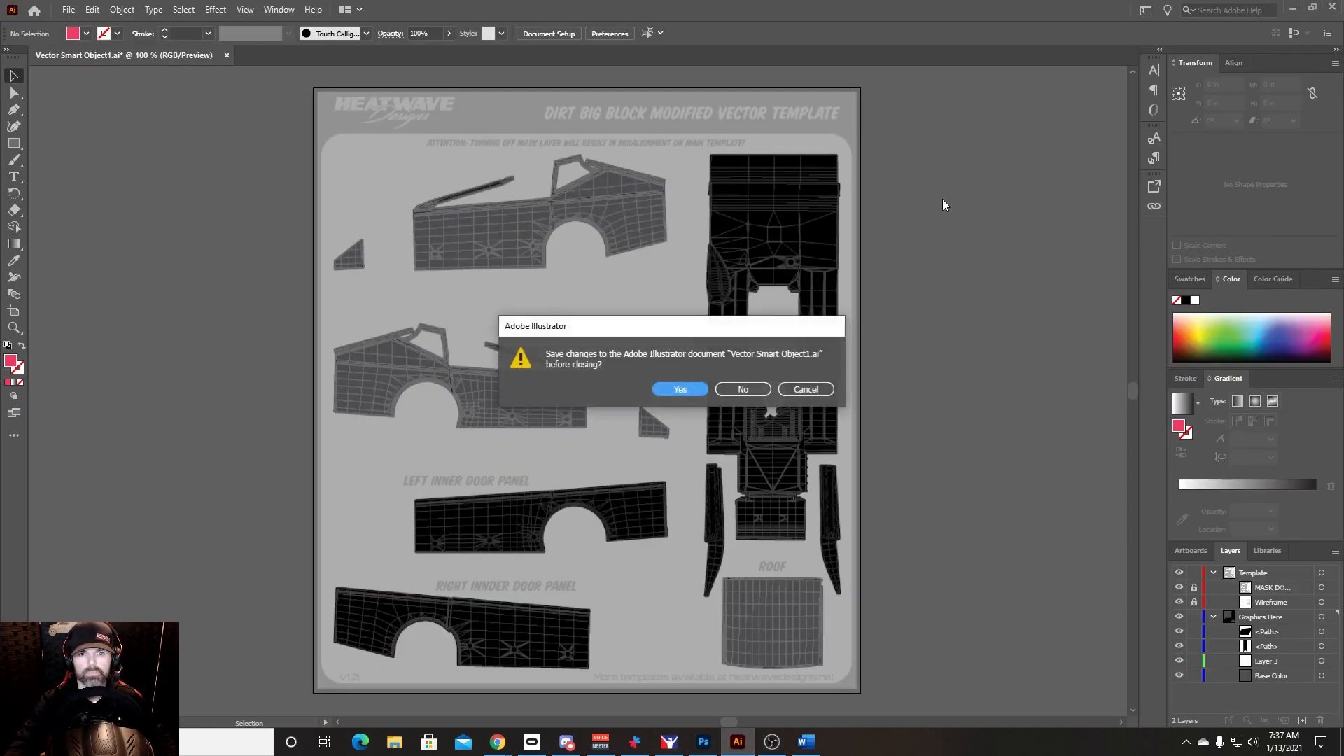
pyautogui.click(737, 389)
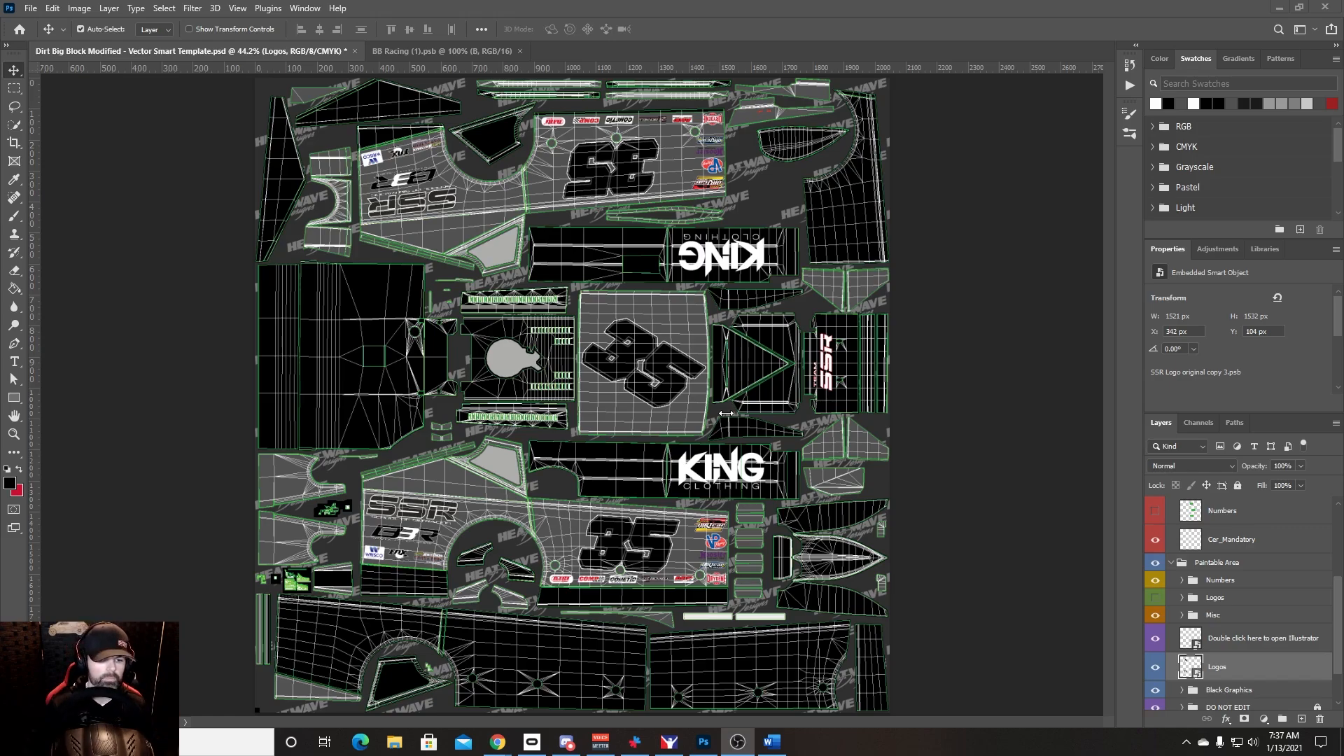
# Step: Switch to iRacing, browse the owned cars, and open the Dirt Big Block Modified's car model
pyautogui.click(669, 742)
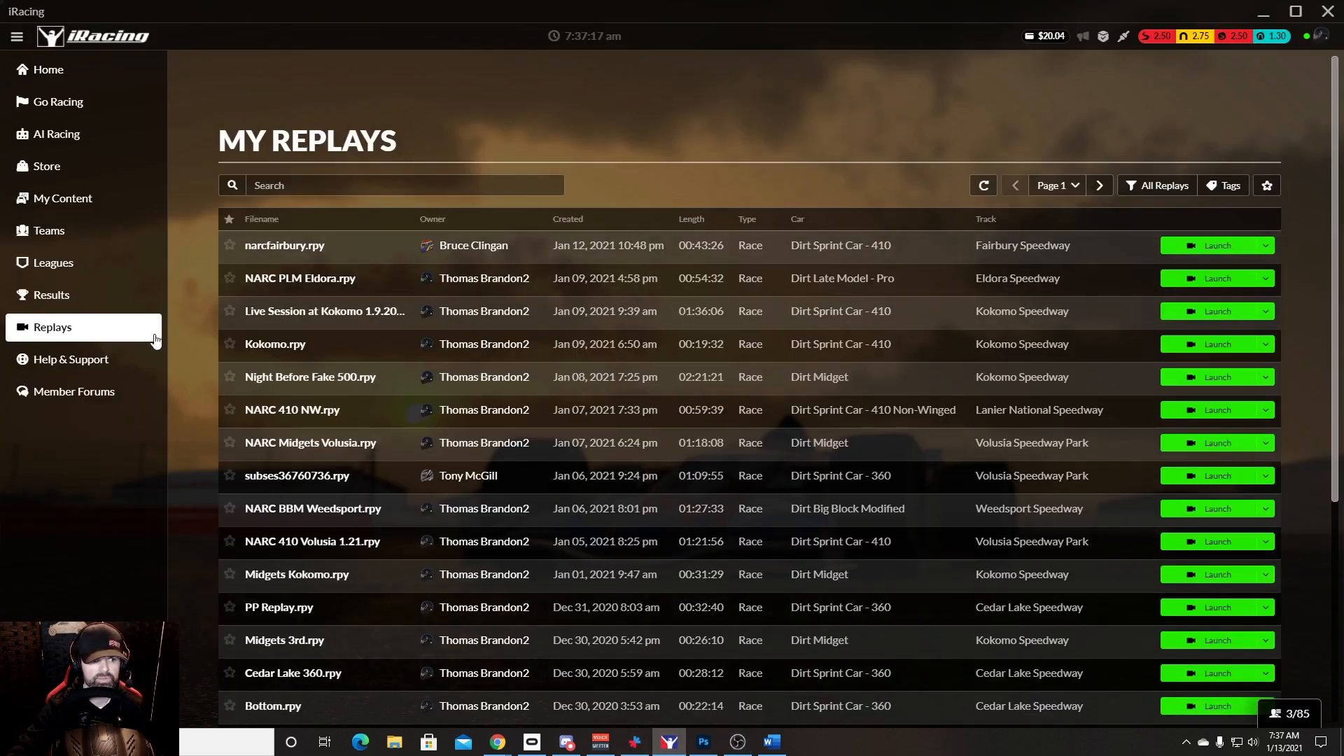
pyautogui.click(70, 199)
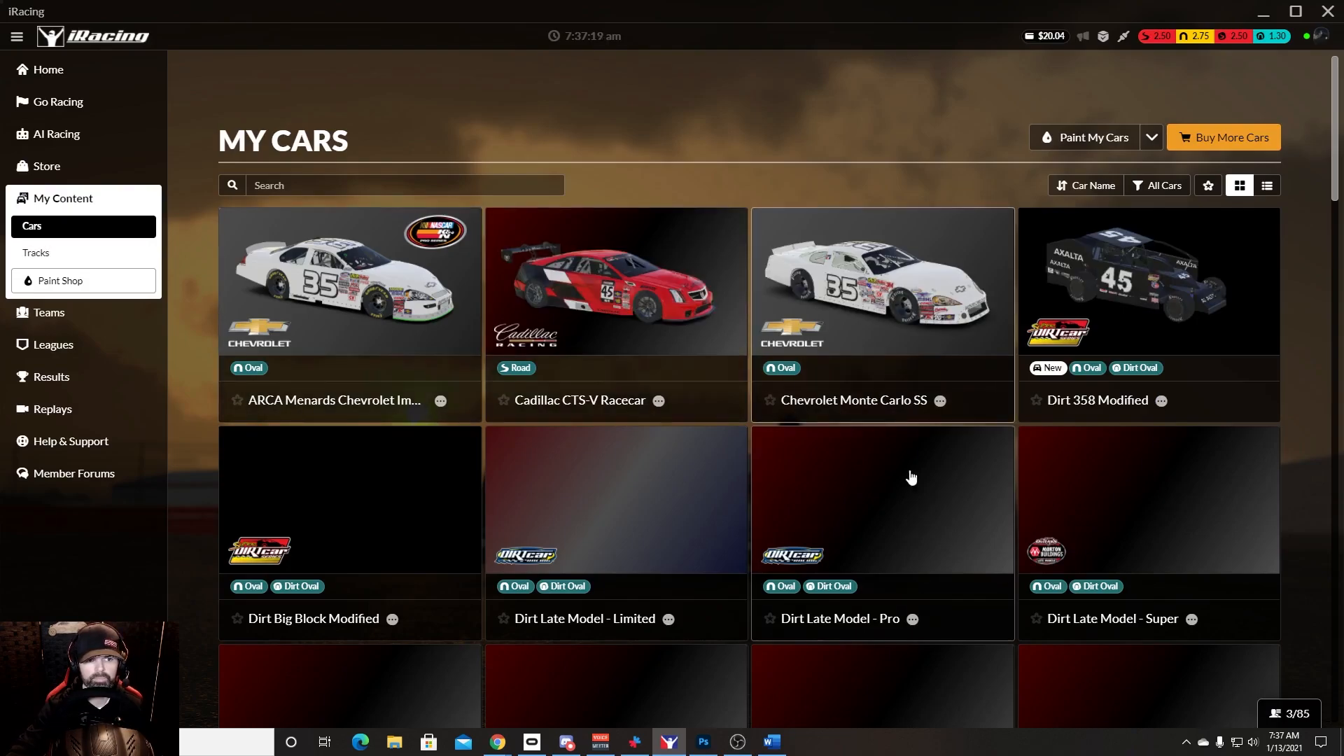
pyautogui.scroll(-2, 910, 475)
pyautogui.scroll(-7, 928, 483)
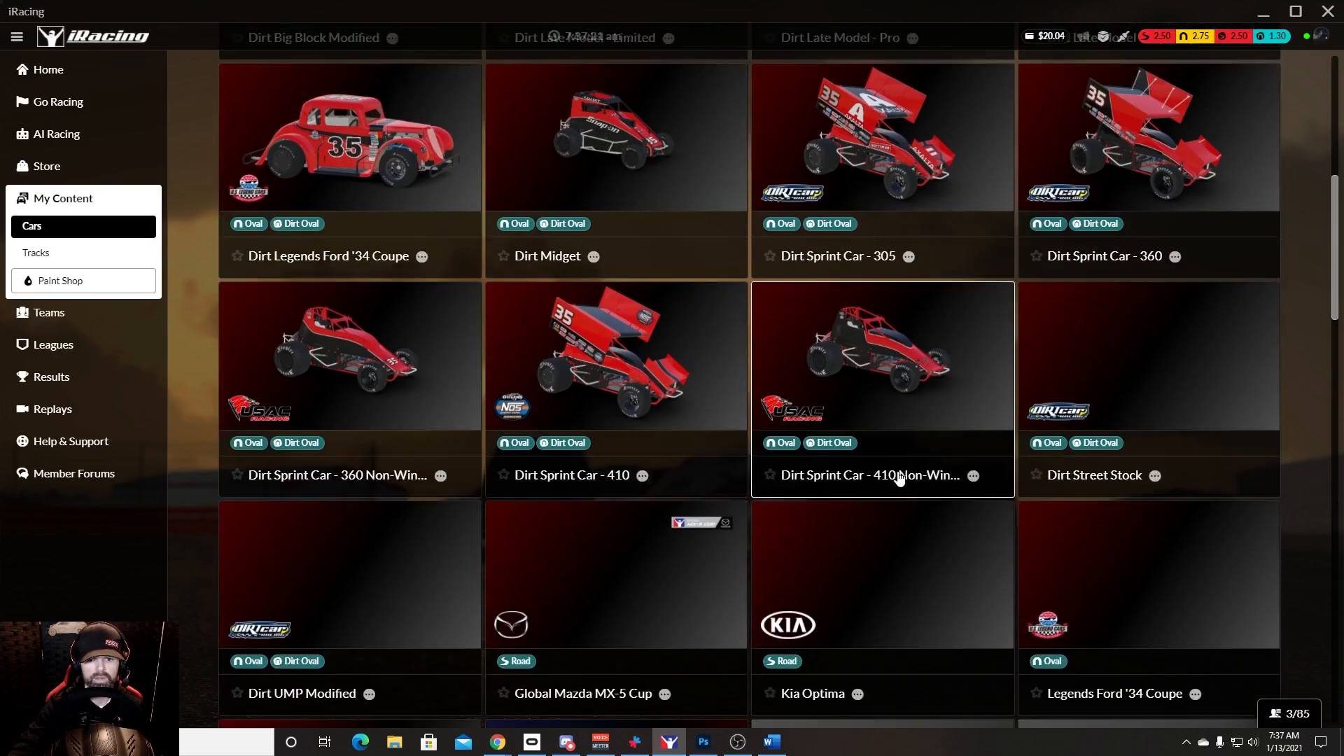
pyautogui.scroll(9, 741, 392)
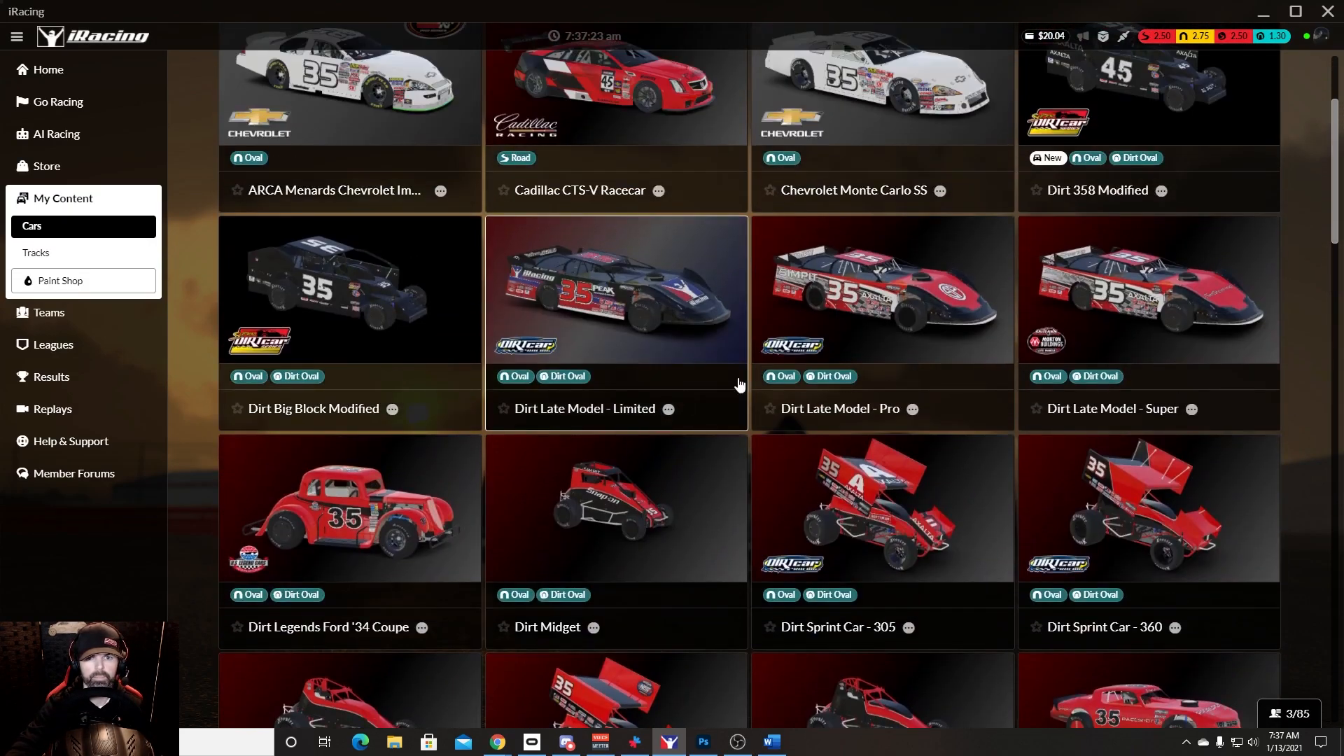
pyautogui.scroll(-12, 868, 457)
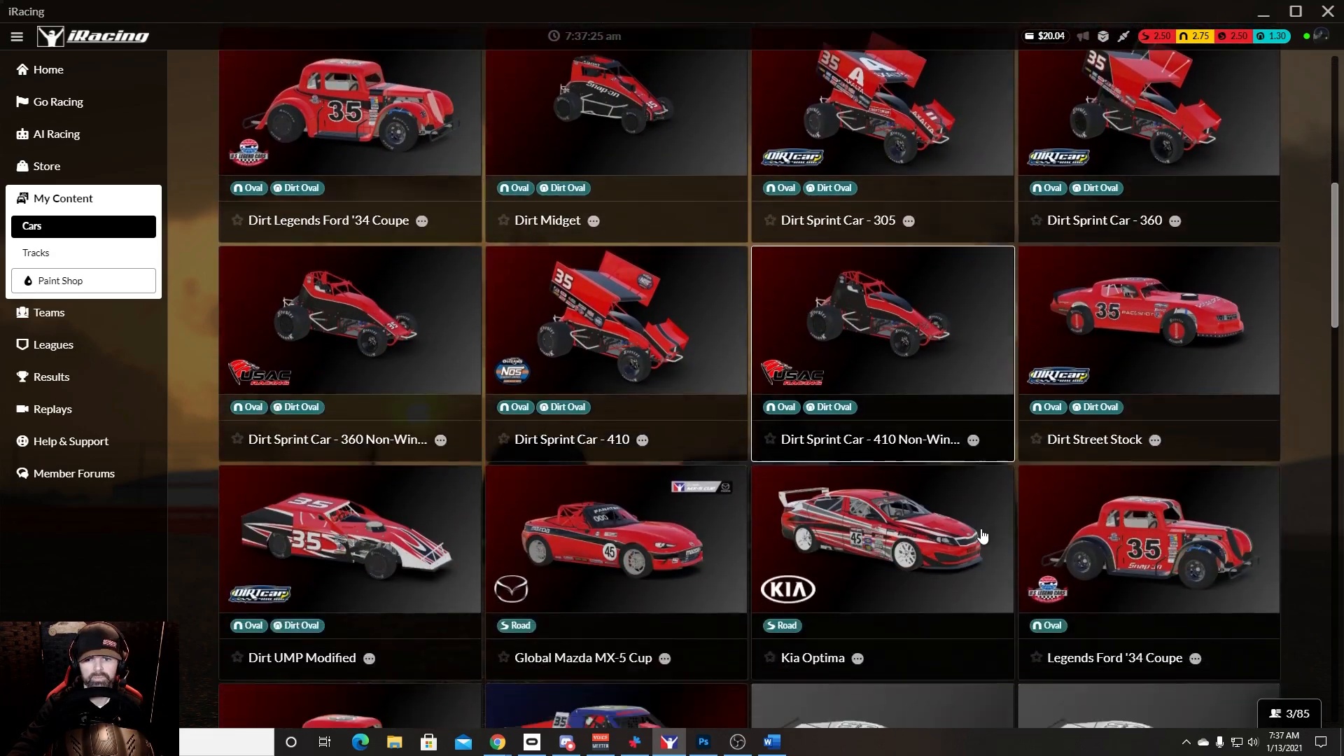
pyautogui.scroll(-6, 984, 537)
pyautogui.scroll(11, 711, 558)
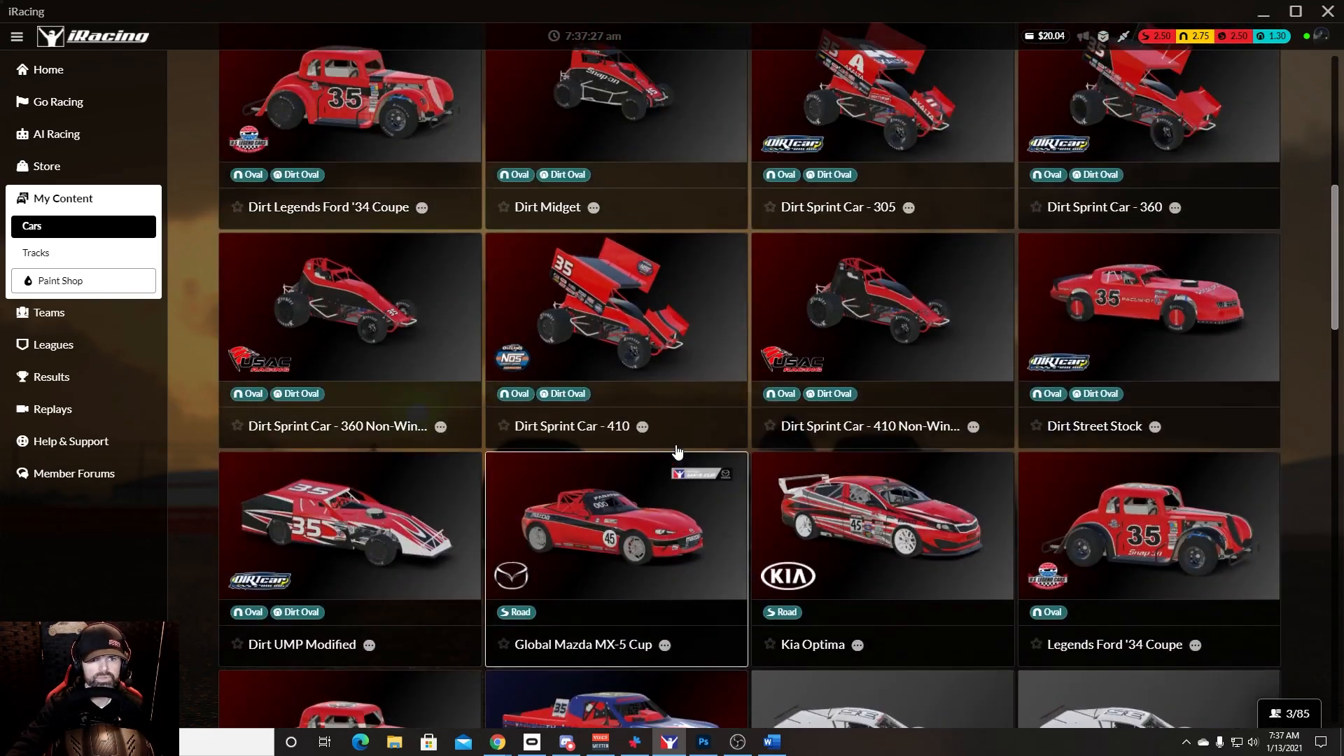
pyautogui.scroll(7, 664, 462)
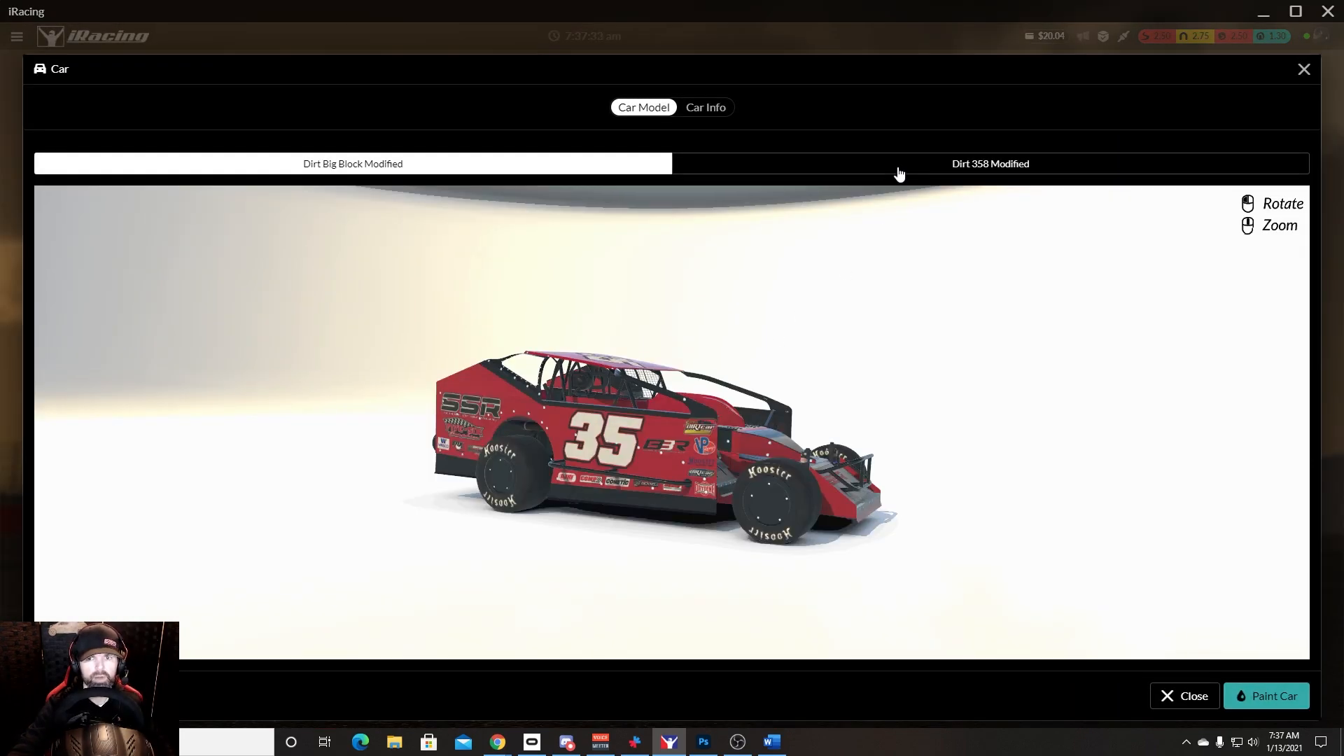
# Step: Compare the Dirt 358 Modified and Dirt Big Block Modified models, and inspect the Big Block's paint from both sides
pyautogui.click(895, 177)
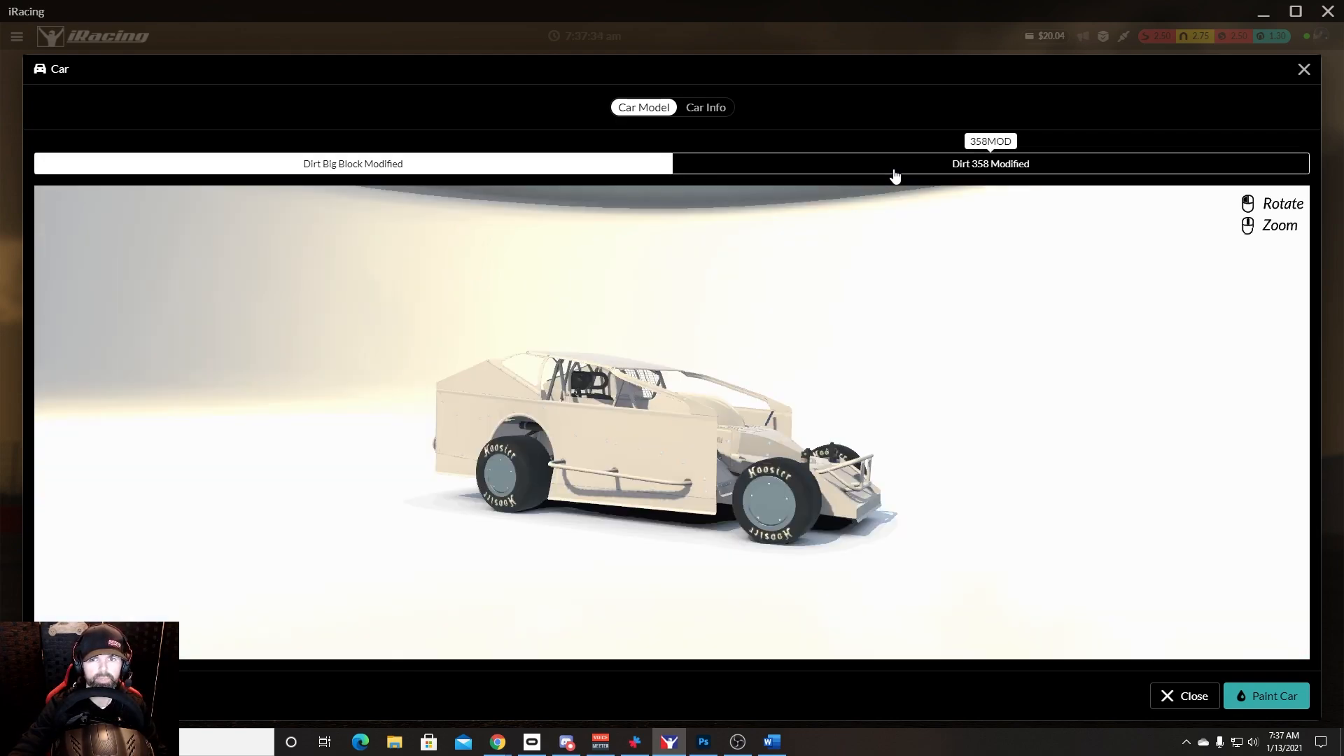
pyautogui.click(547, 173)
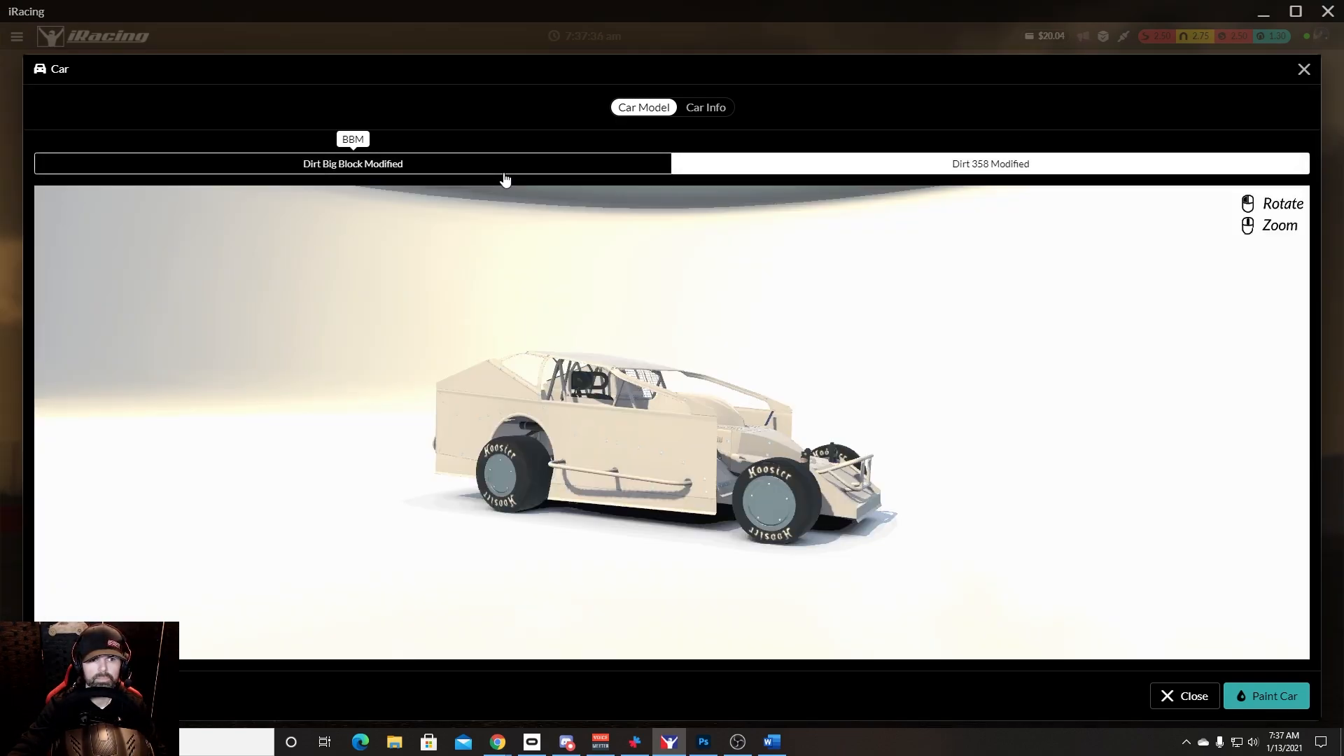
pyautogui.click(503, 173)
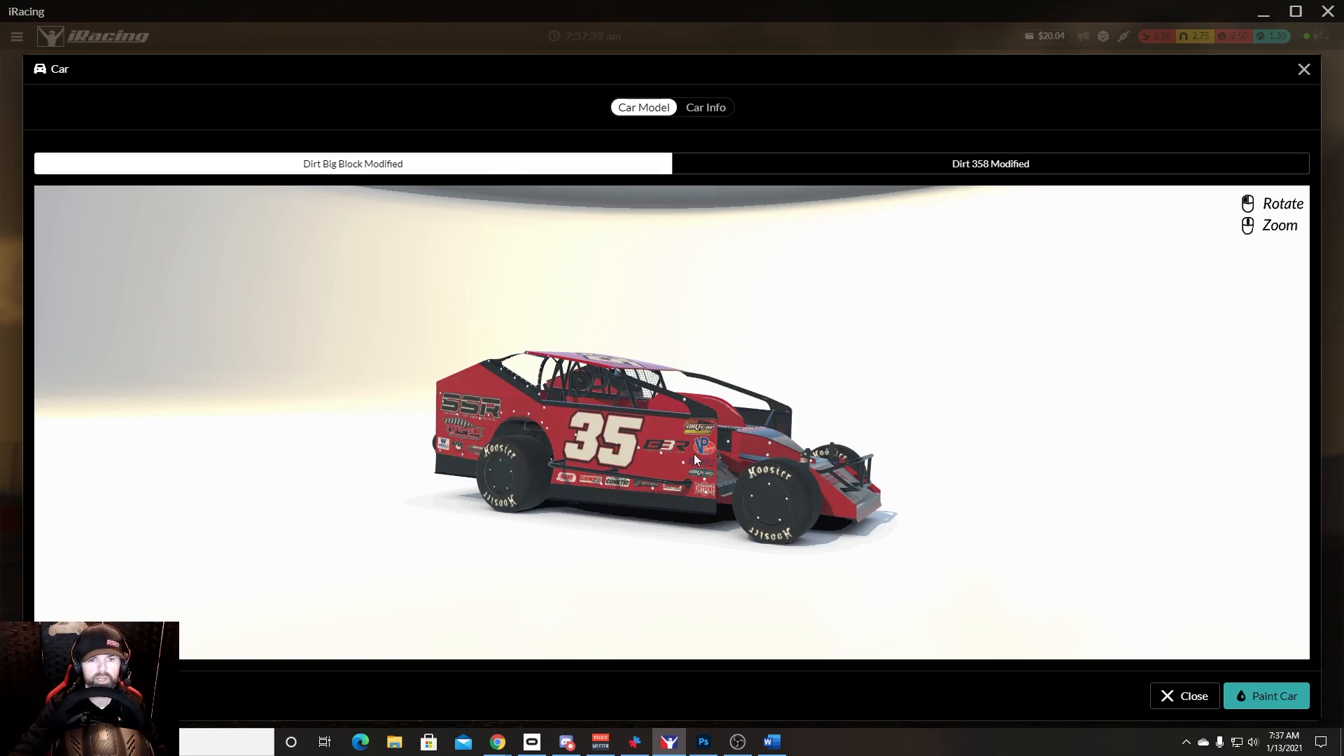
pyautogui.moveTo(611, 481); pyautogui.dragTo(677, 531)
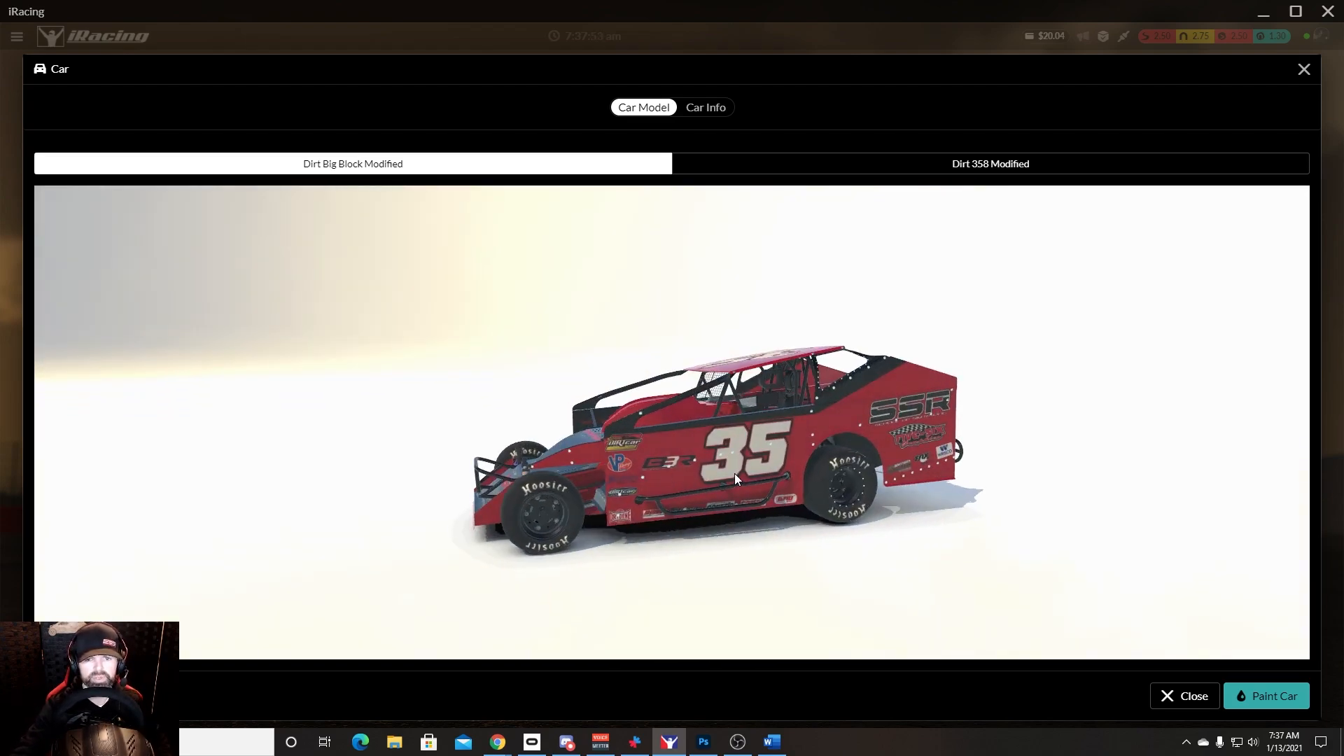
pyautogui.moveTo(732, 468); pyautogui.dragTo(759, 440)
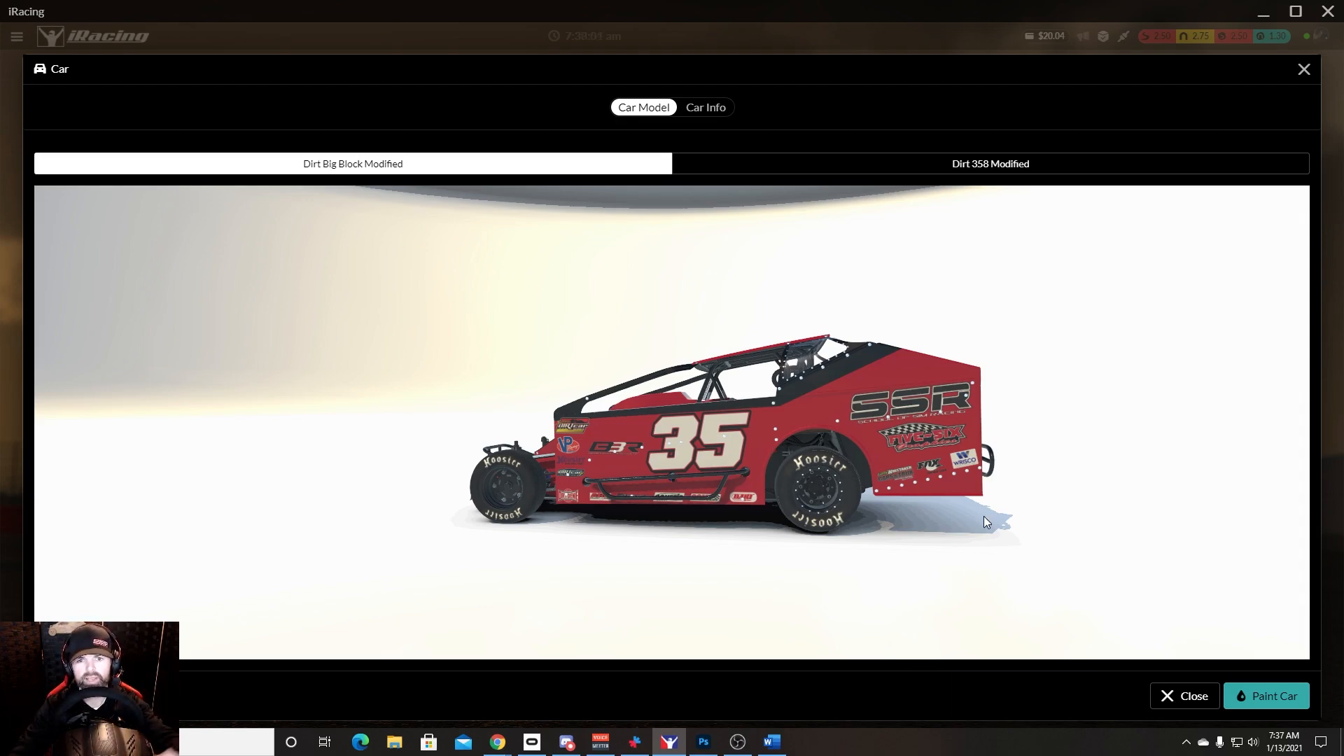
# Step: Close the car model viewer and open the setup for a new Test Drive session
pyautogui.click(1187, 696)
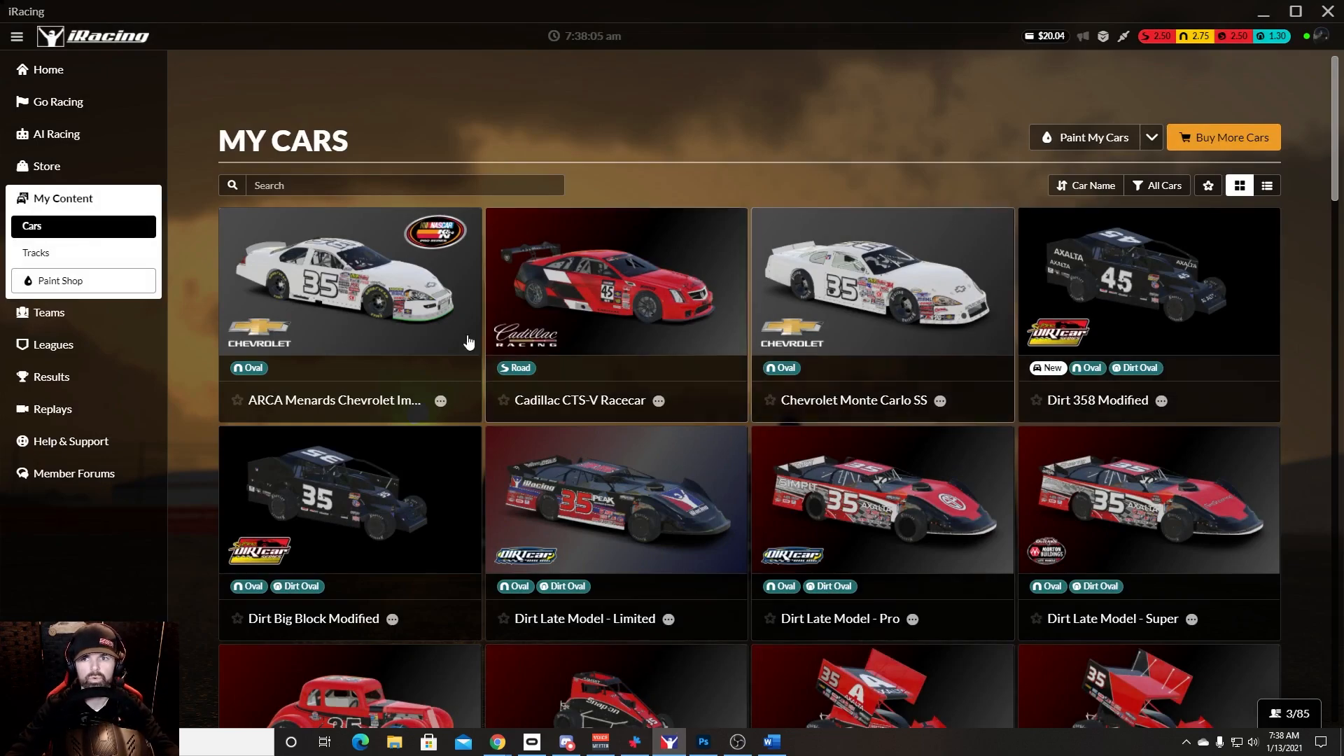
pyautogui.click(57, 105)
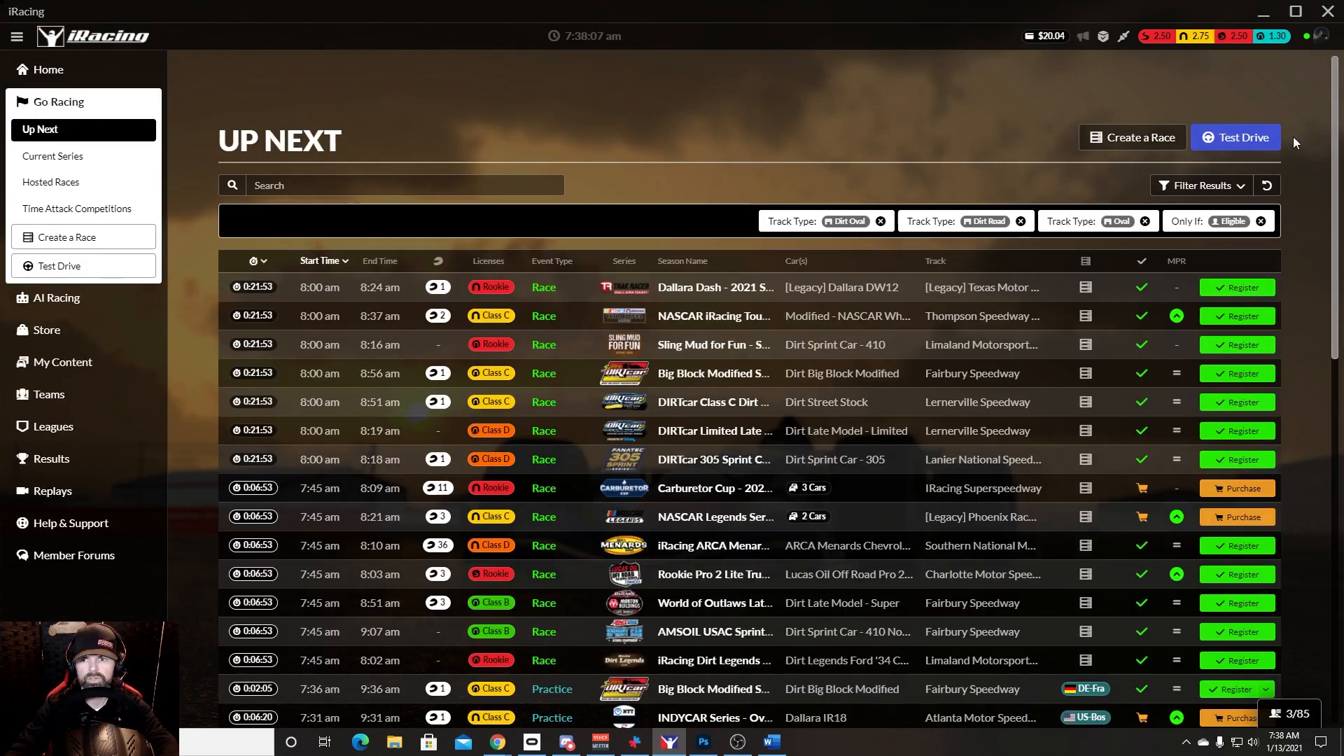
pyautogui.click(1225, 135)
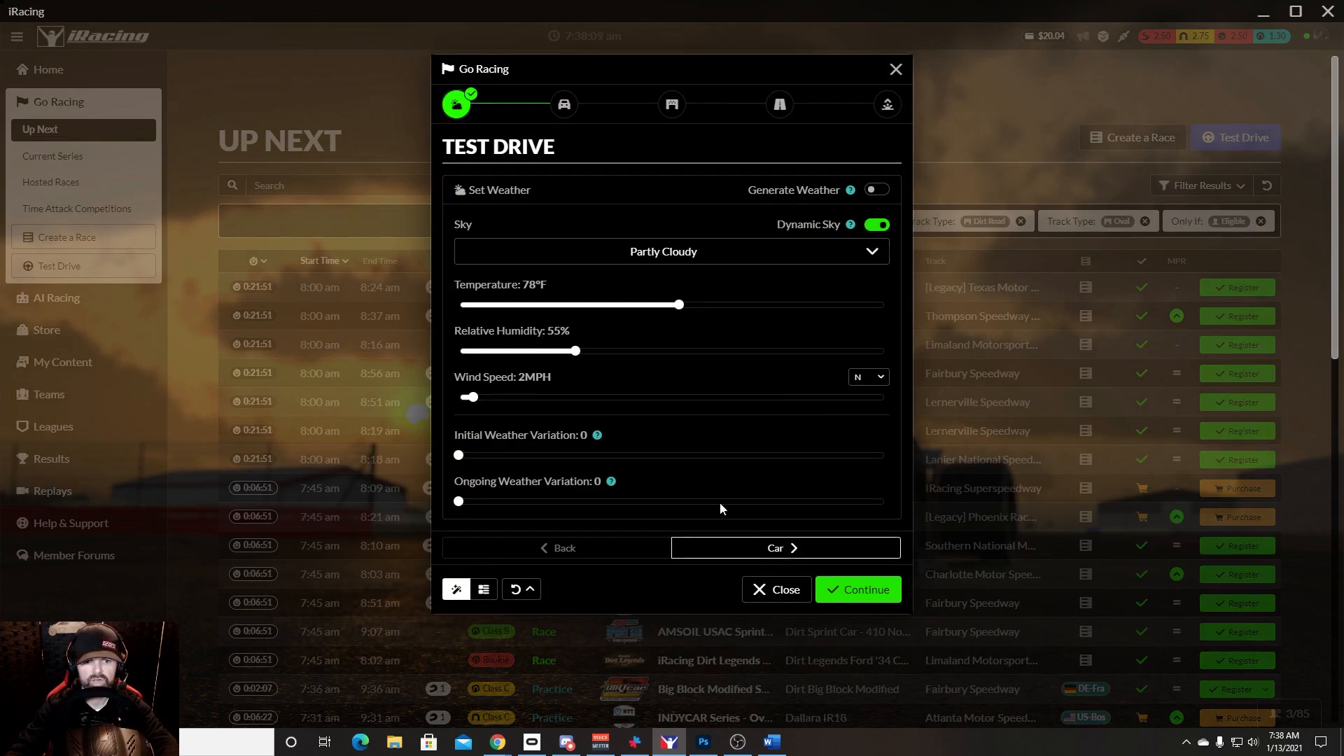
# Step: Replace the current Test Drive car with the Dirt Big Block Modified, leaving the weather settings as they are
pyautogui.click(776, 548)
pyautogui.click(466, 254)
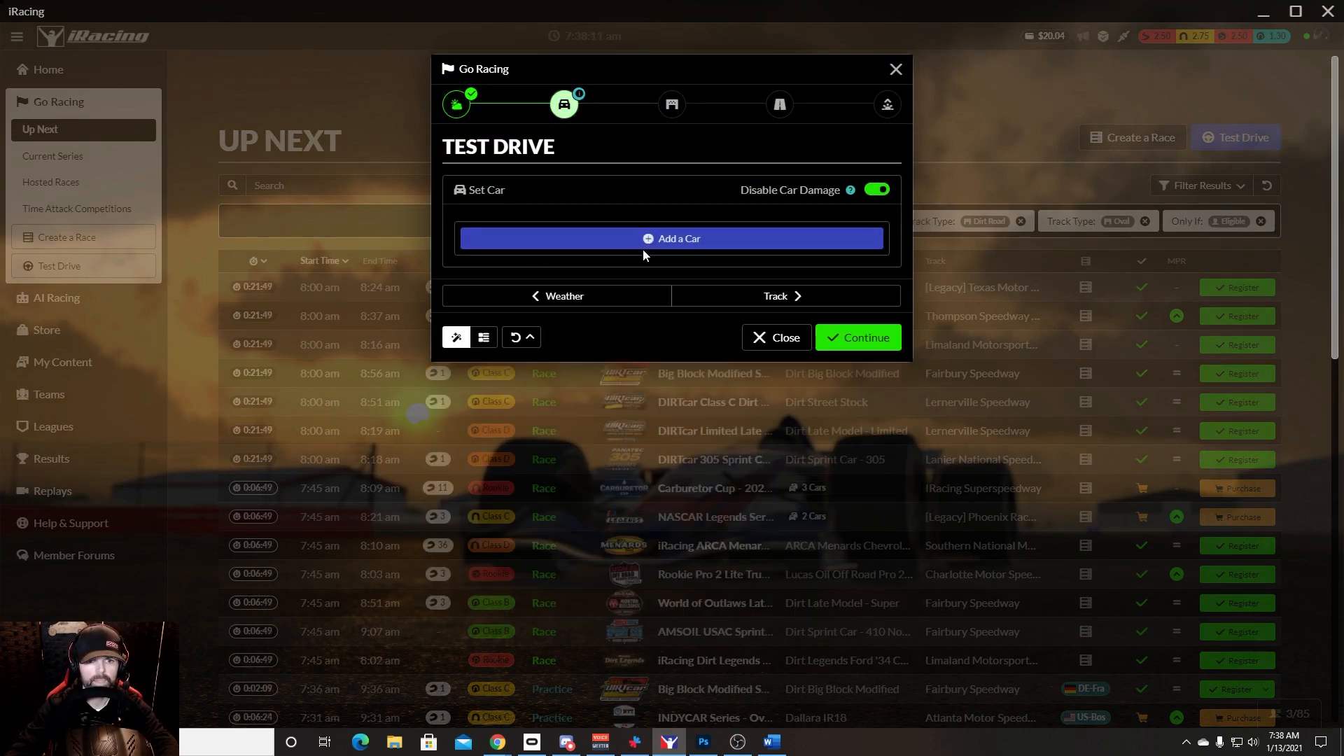
pyautogui.click(644, 244)
pyautogui.scroll(-5, 742, 582)
pyautogui.scroll(-4, 741, 560)
pyautogui.scroll(2, 716, 497)
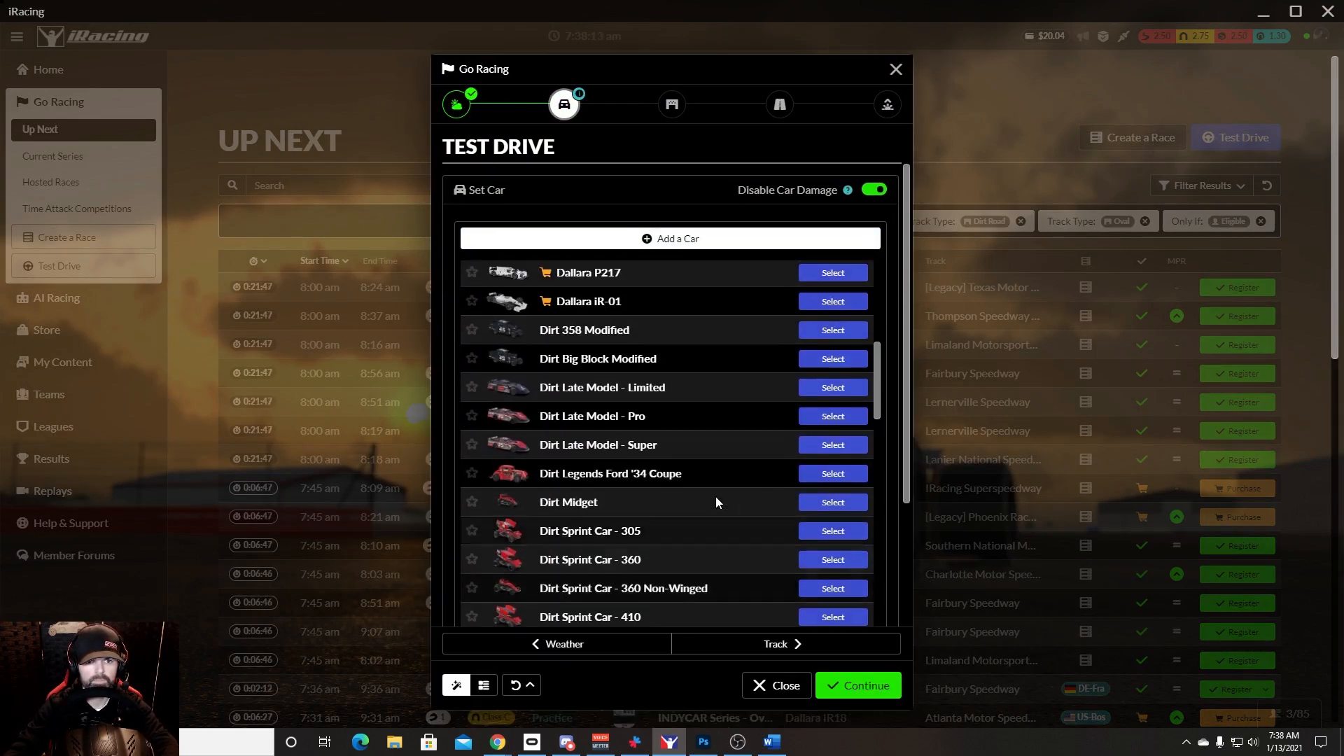
pyautogui.click(833, 398)
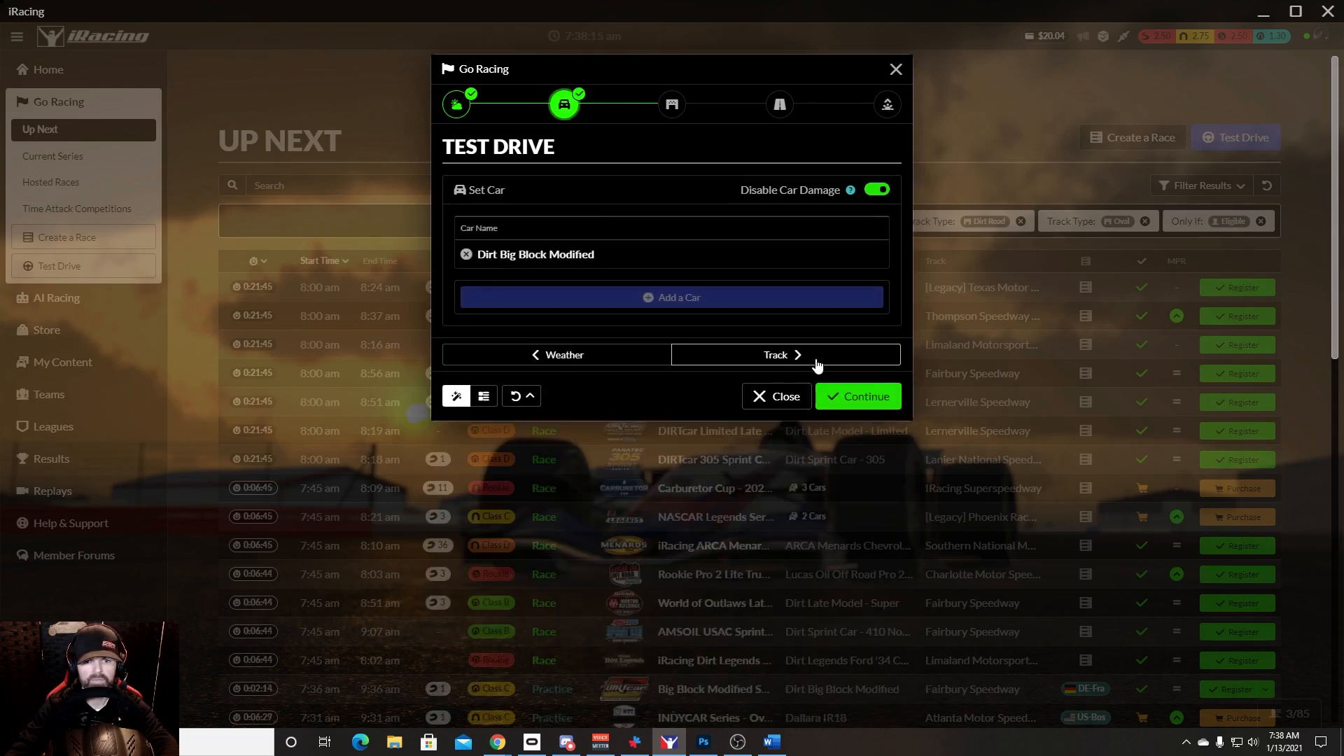
# Step: Launch the Test Drive at Fairbury Speedway under a partly cloudy sky and enter the car
pyautogui.click(812, 361)
pyautogui.click(846, 397)
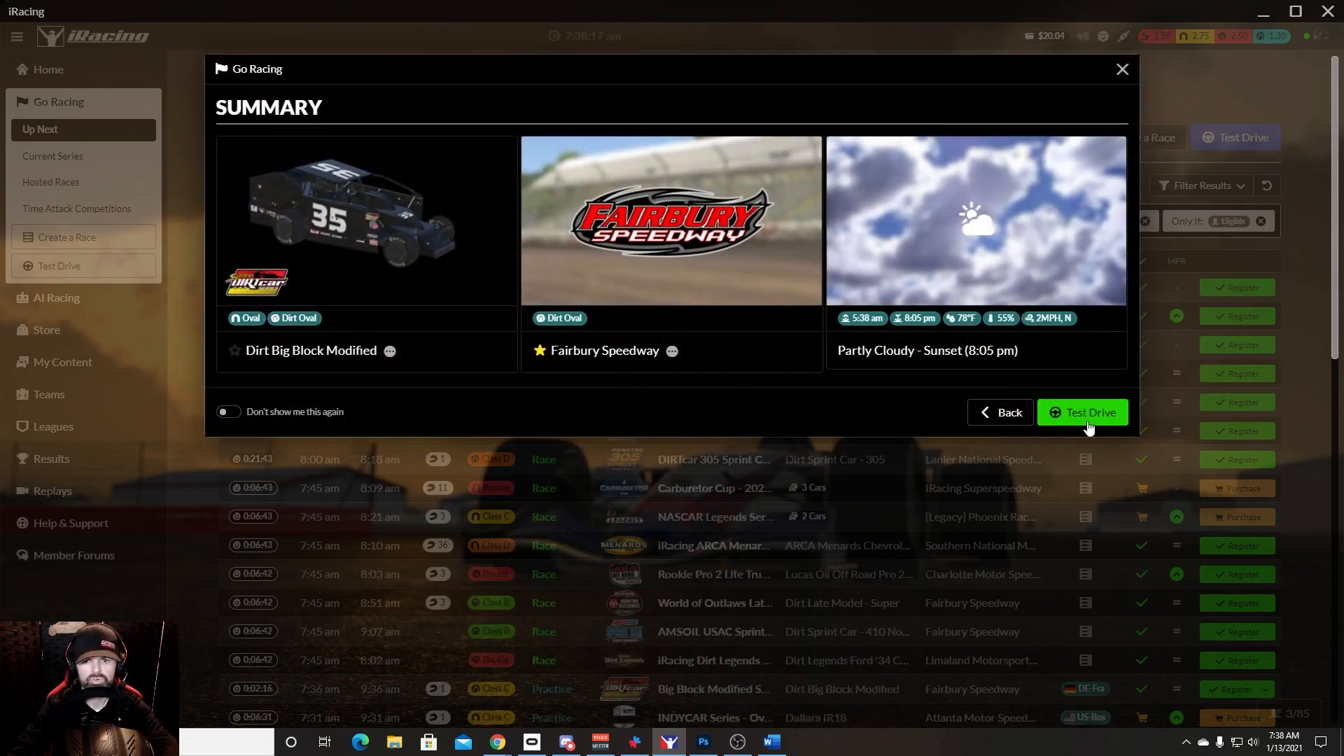
pyautogui.click(1086, 419)
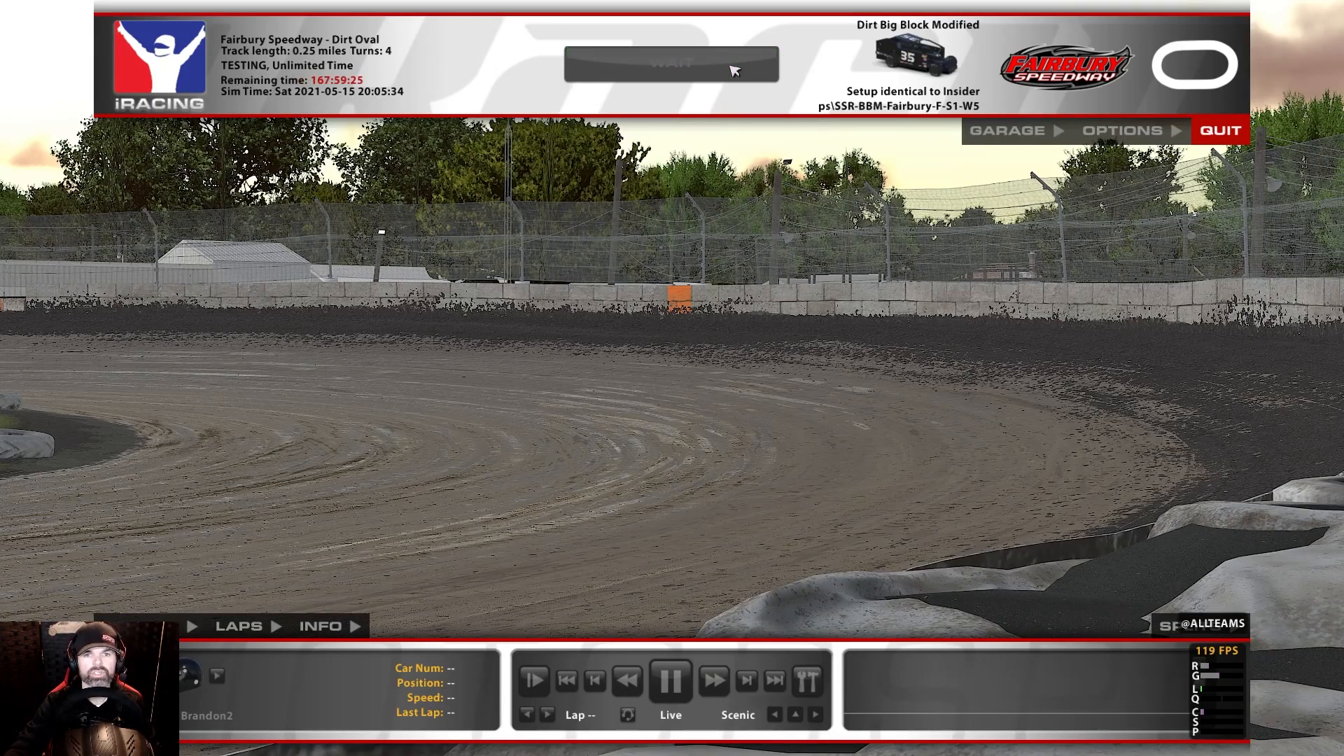
pyautogui.click(733, 70)
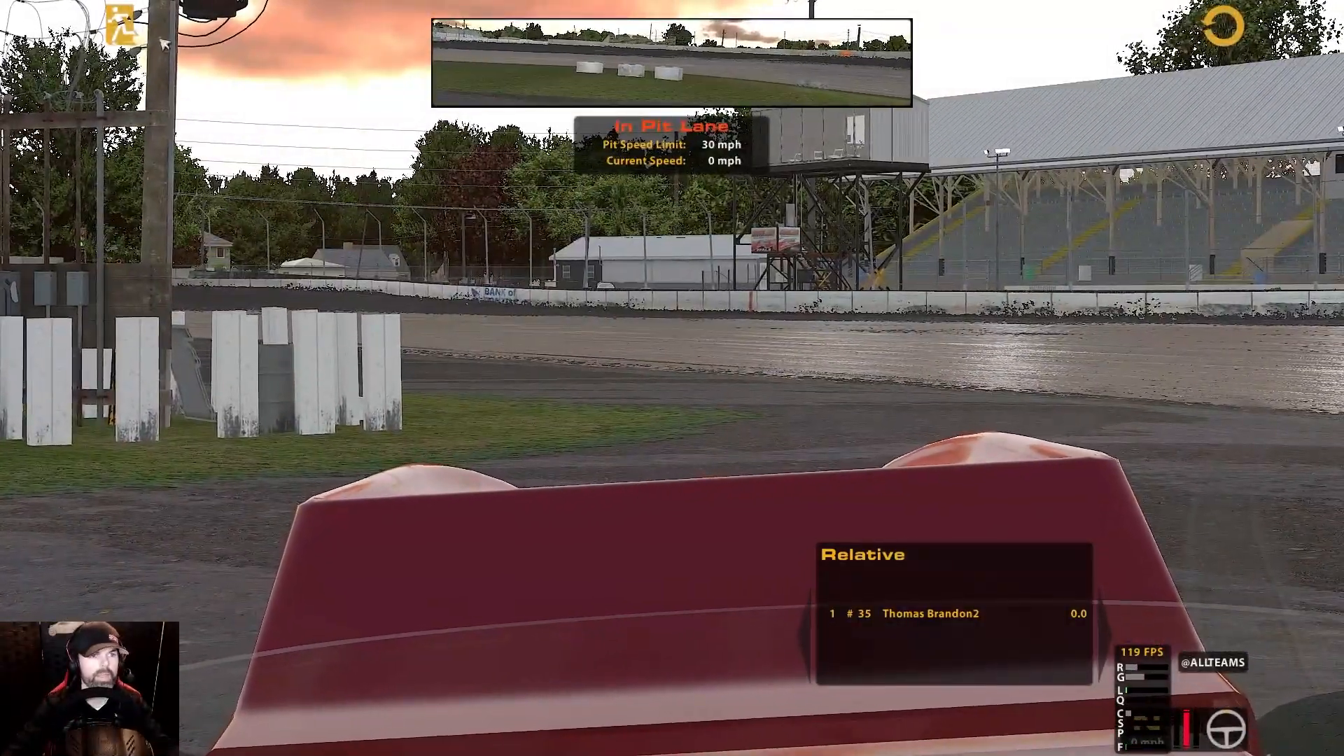
# Step: Exit the car, fast-forward the replay at 8x, and pause it with the car in view on the track
pyautogui.click(133, 32)
pyautogui.press('Escape')
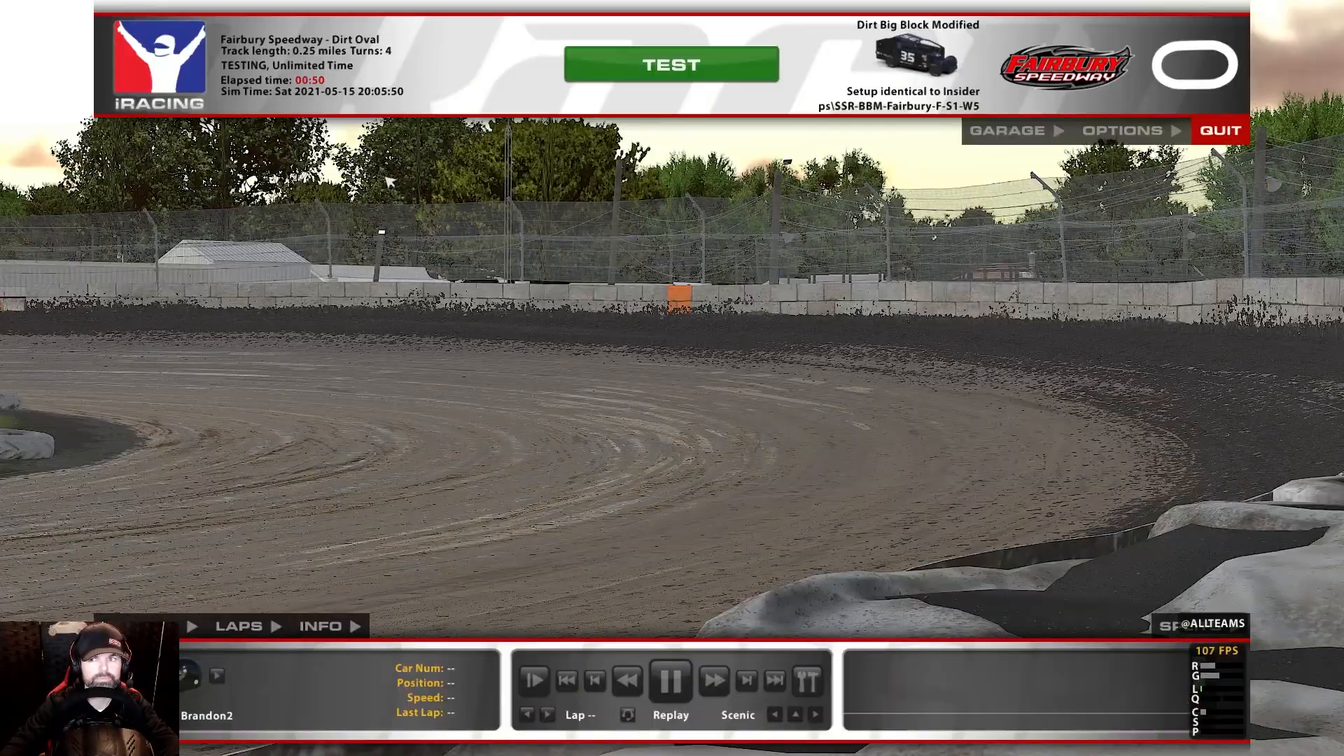
pyautogui.click(716, 685)
pyautogui.click(715, 685)
pyautogui.click(715, 685)
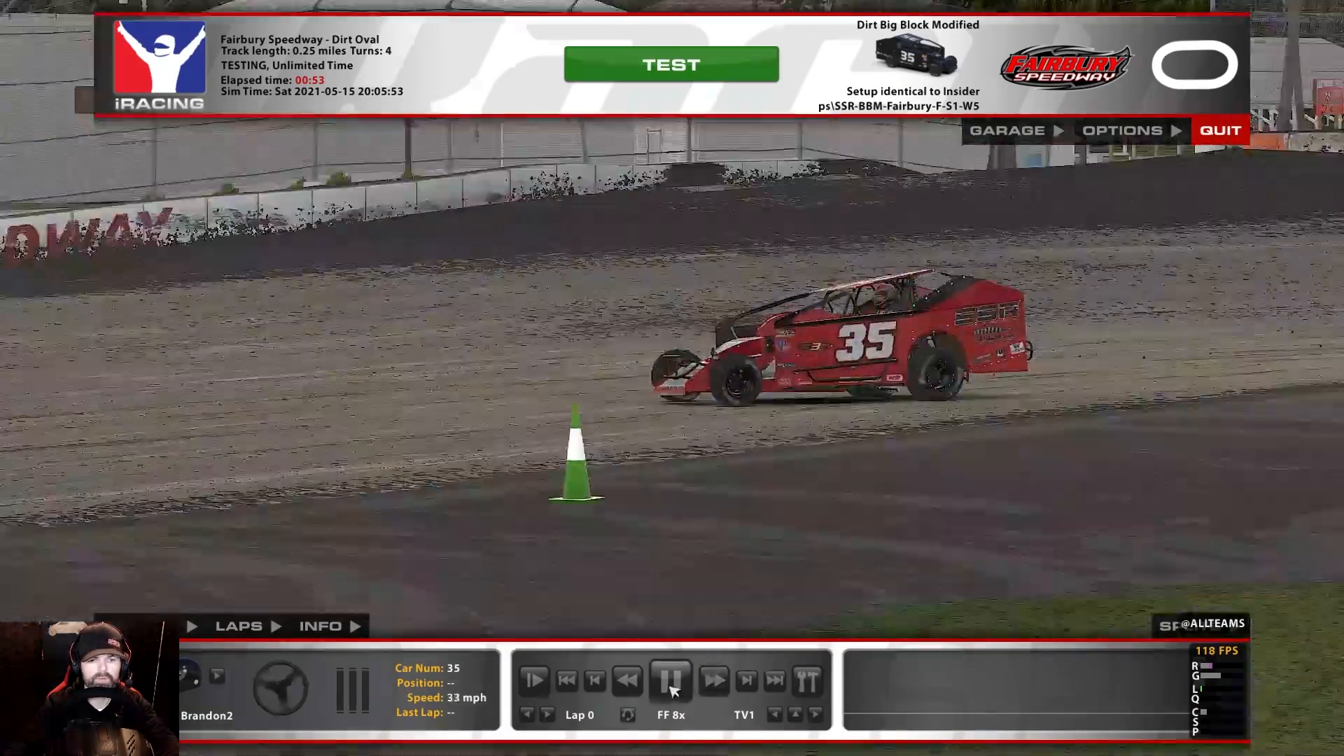
pyautogui.click(671, 690)
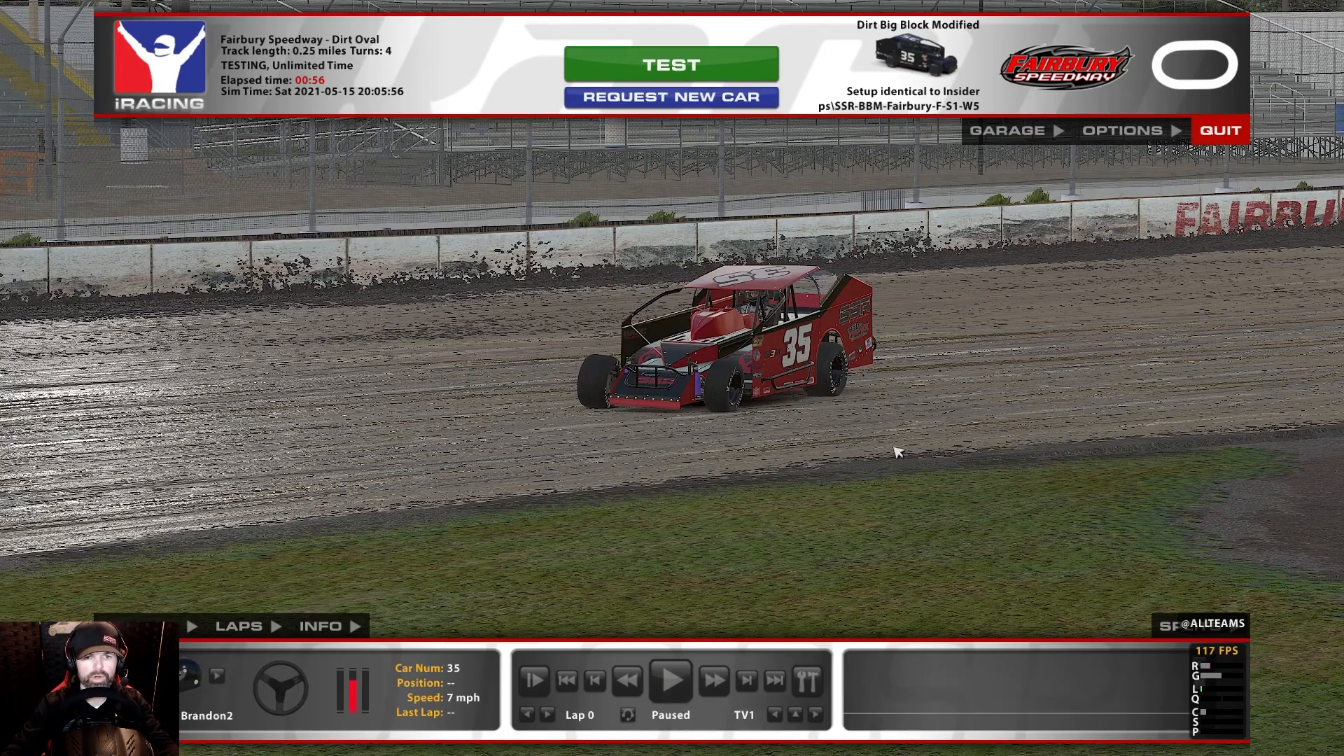
# Step: Switch to Photoshop and hide the Turn Off Before Exporting TGA group in the Big Block Modified template
pyautogui.press('super')
pyautogui.click(712, 748)
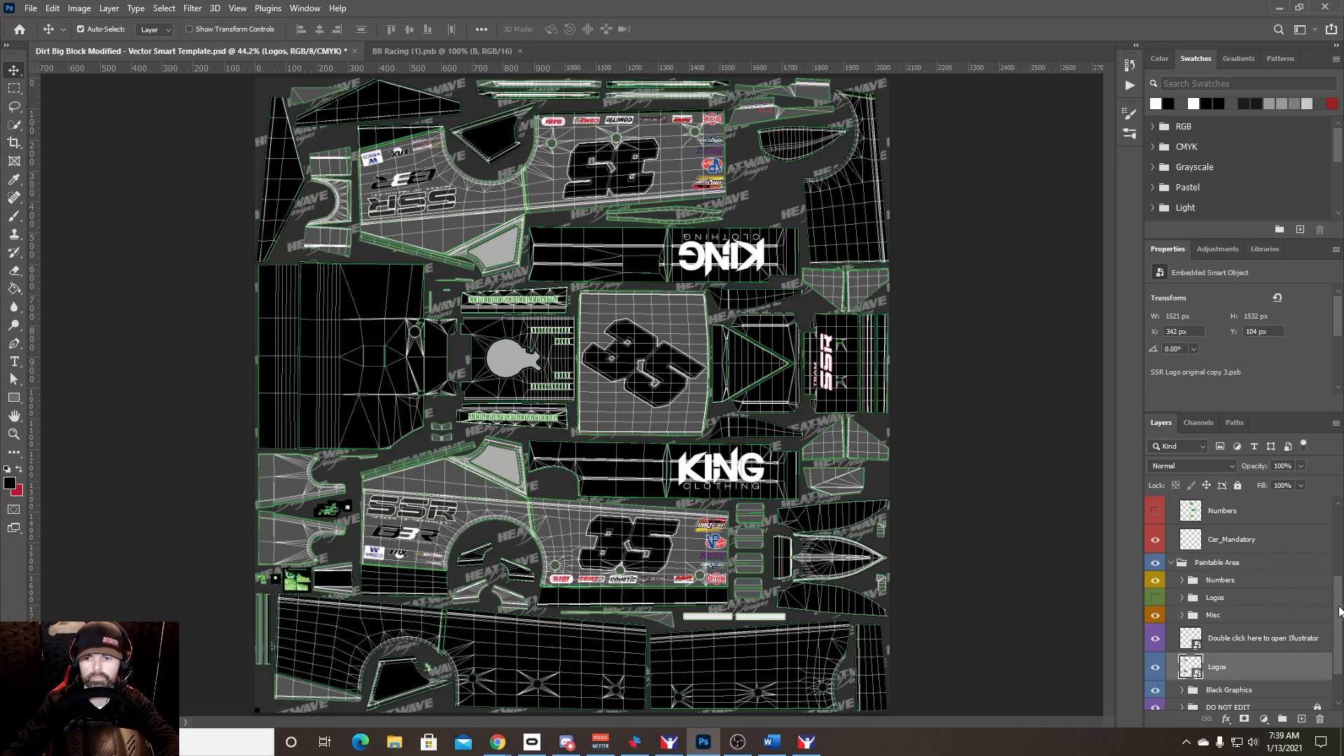
pyautogui.hotkey('alt', 'Tab')
pyautogui.hotkey('alt', 'Tab')
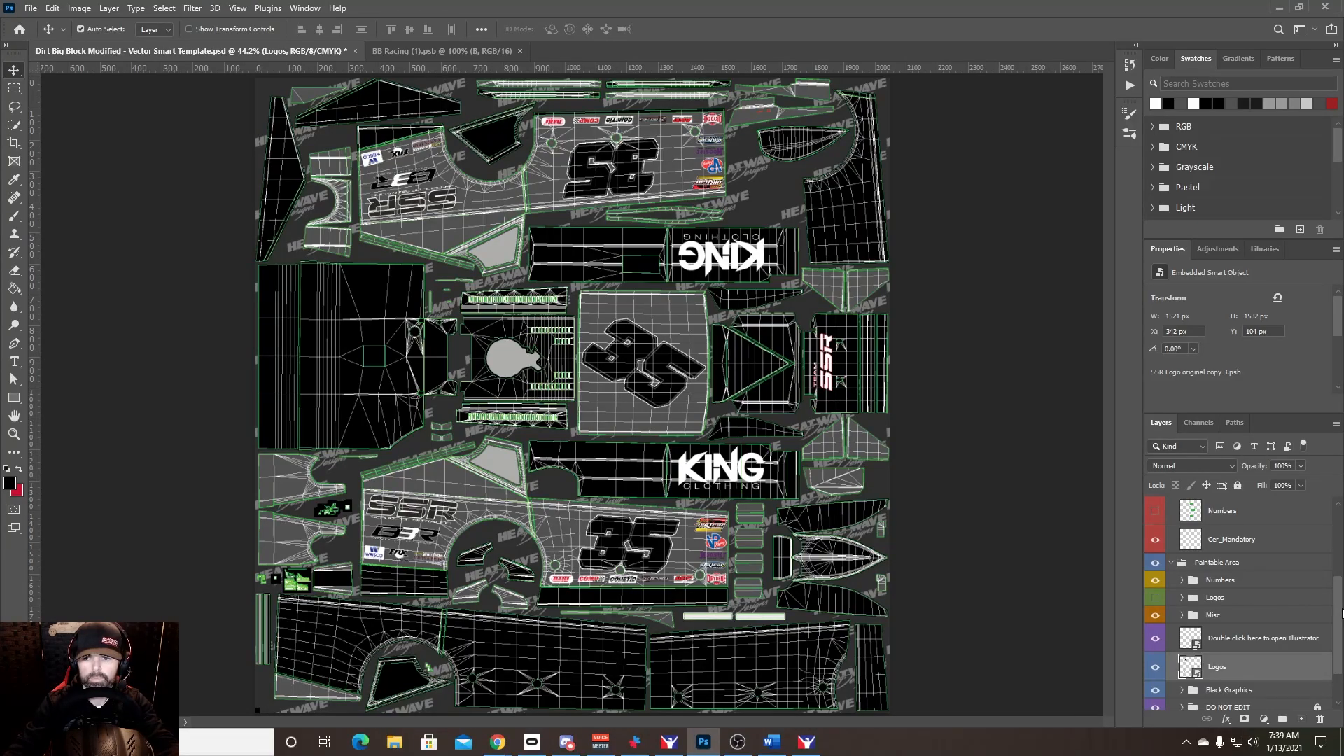
pyautogui.scroll(-2, 1215, 545)
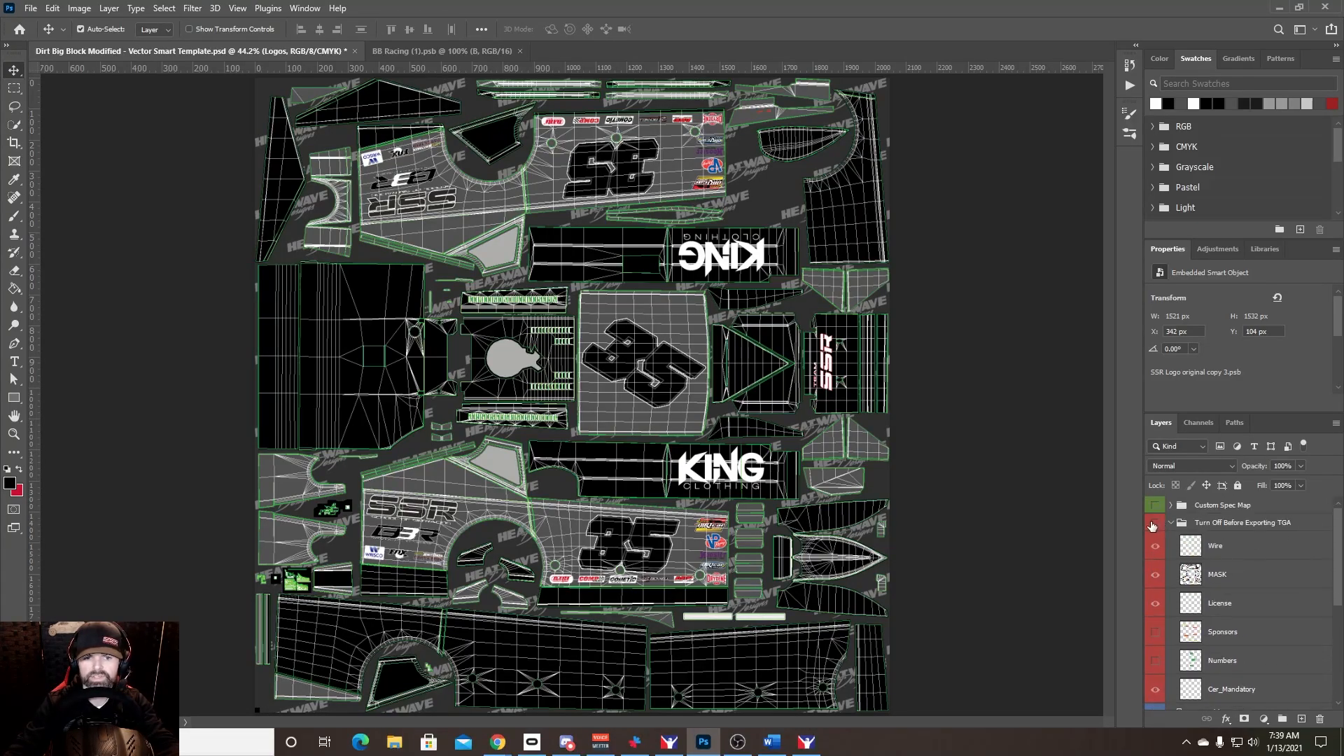
pyautogui.click(1154, 524)
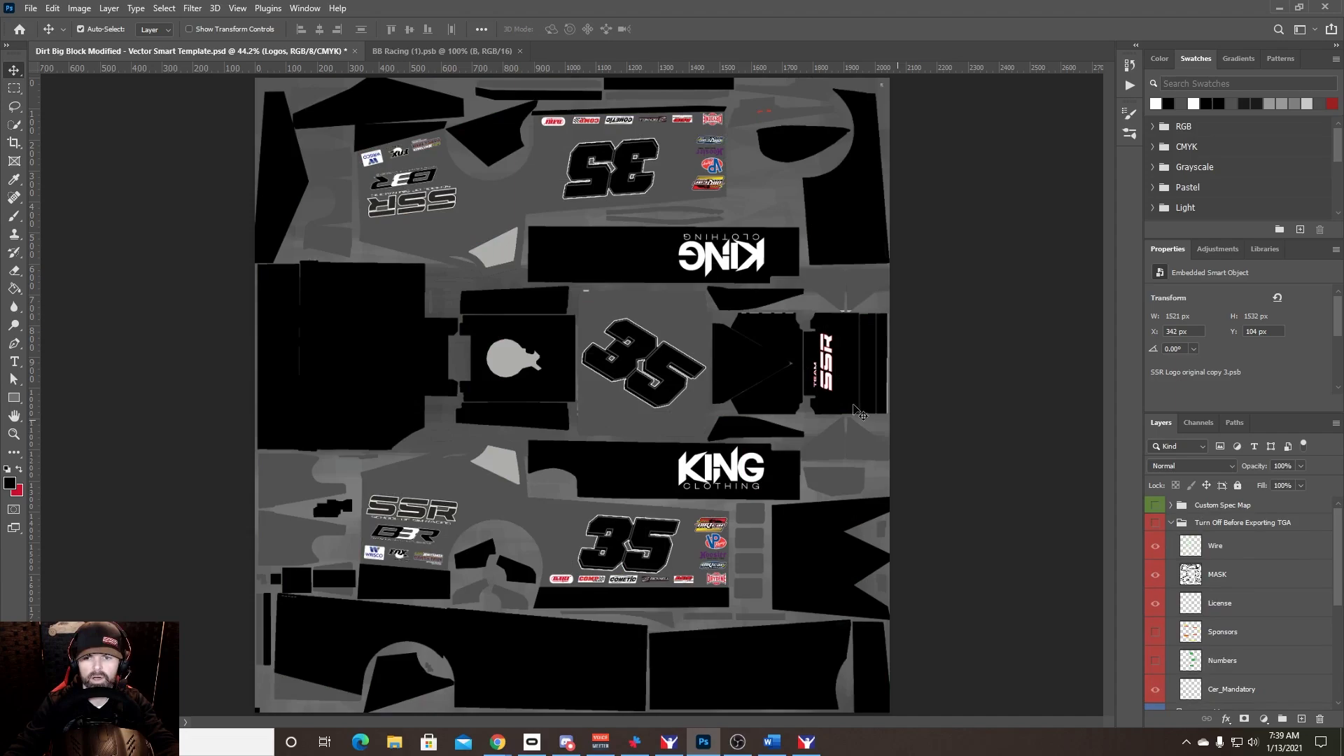
# Step: Save the template as a cloud document named Big Block black ghost in the Racing Logos folder
pyautogui.click(31, 9)
pyautogui.click(60, 175)
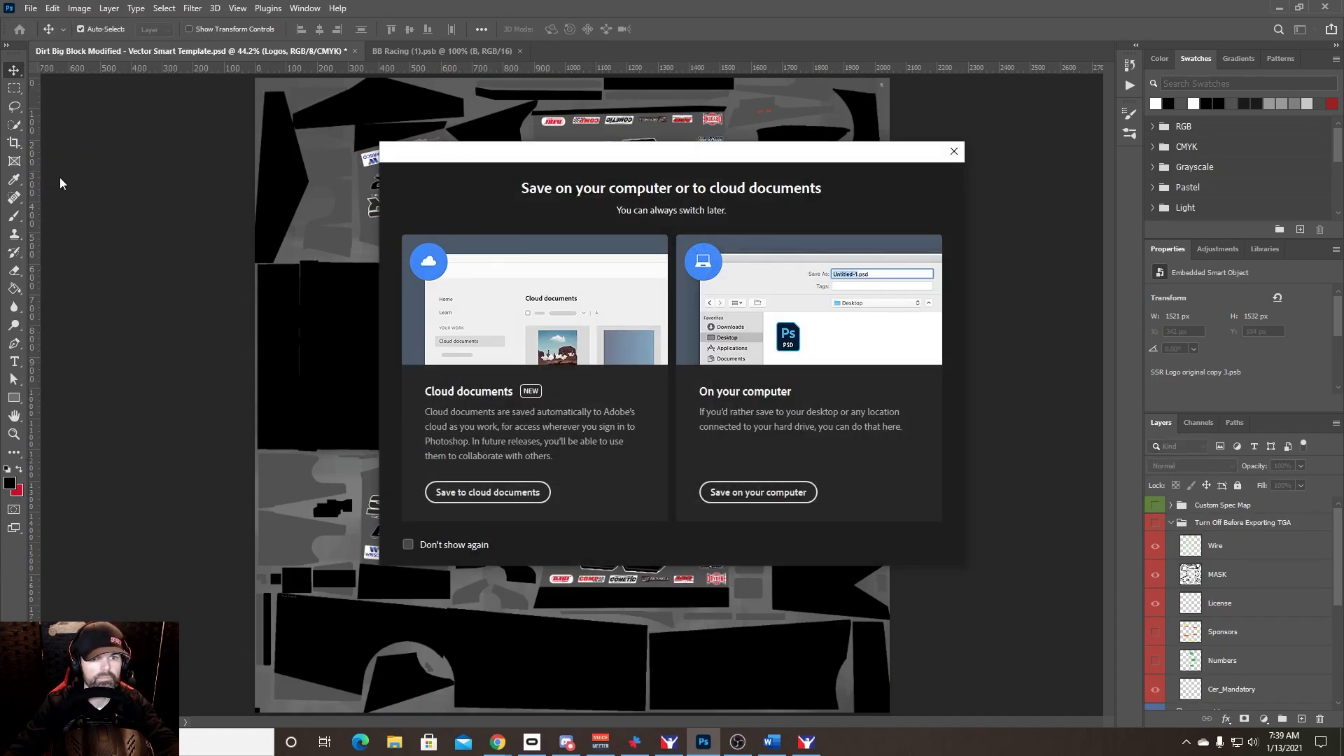
pyautogui.click(488, 492)
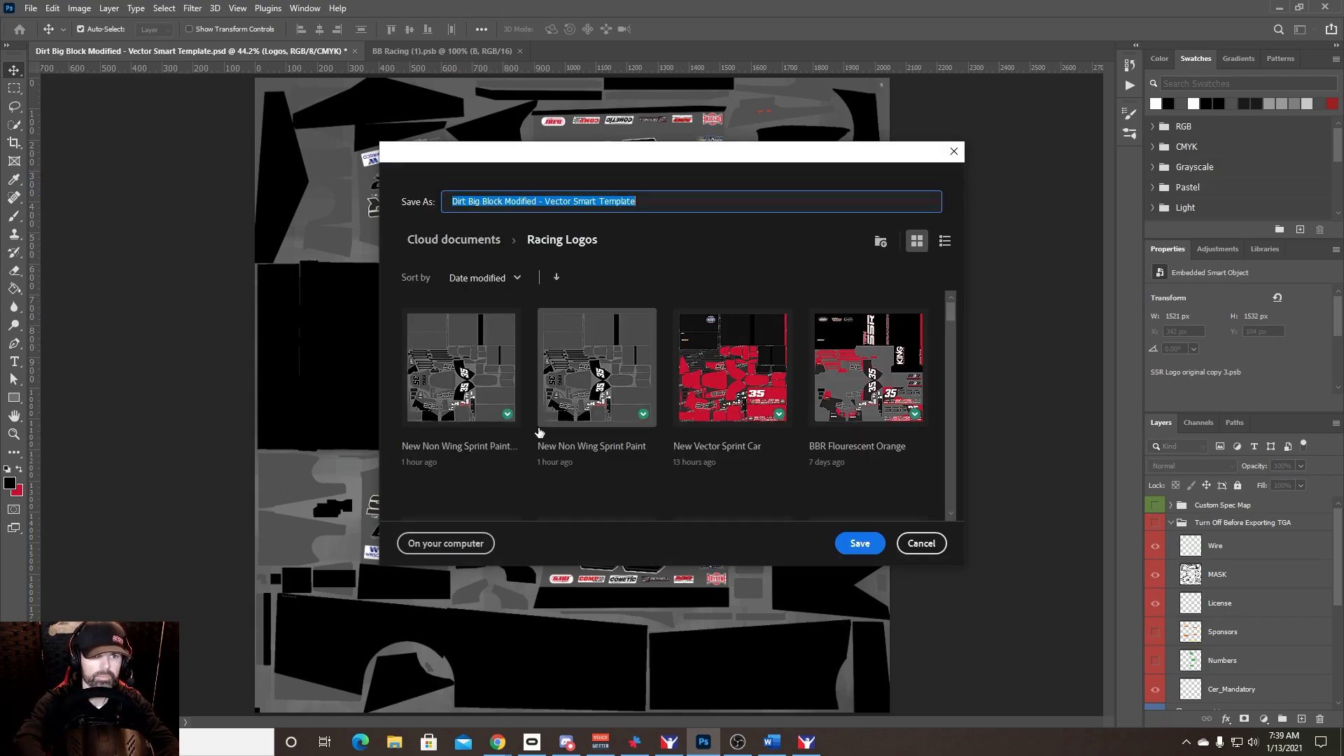
pyautogui.write('N')
pyautogui.press('BackSpace')
pyautogui.write('Big Block')
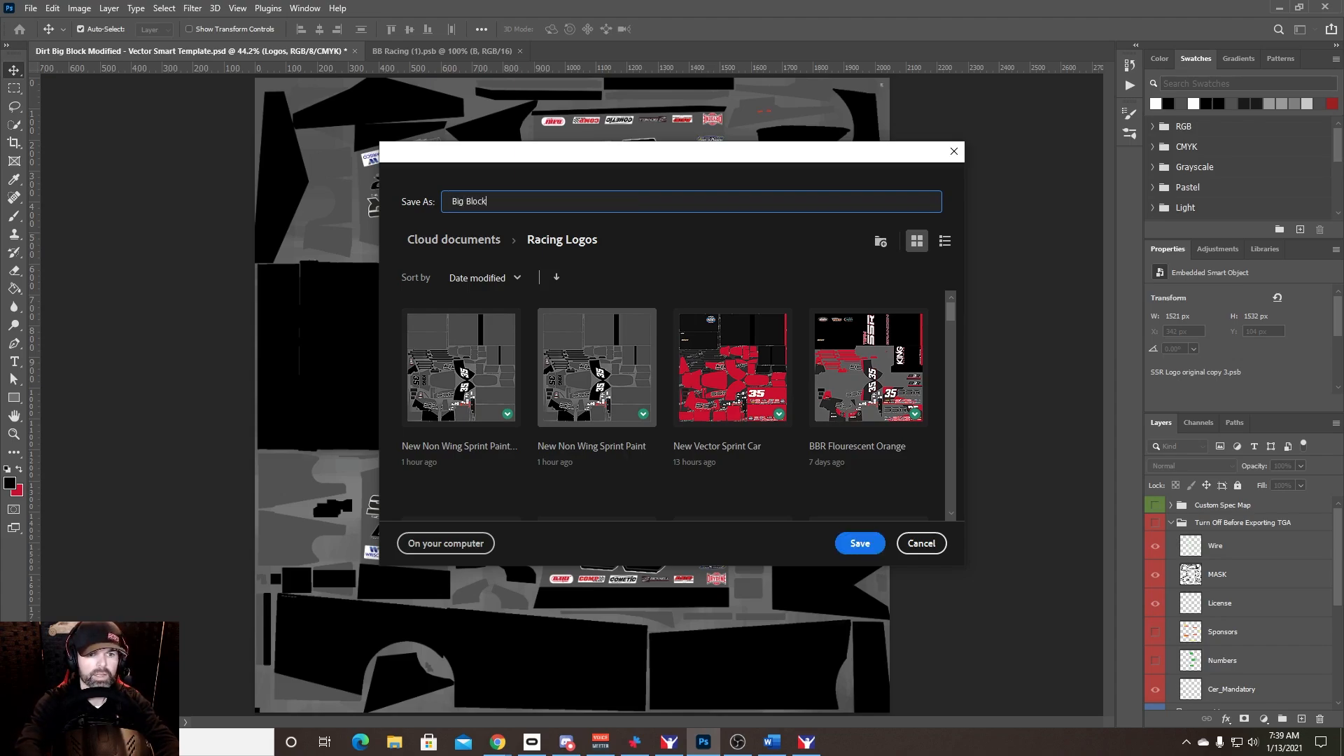
pyautogui.write(' black gho')
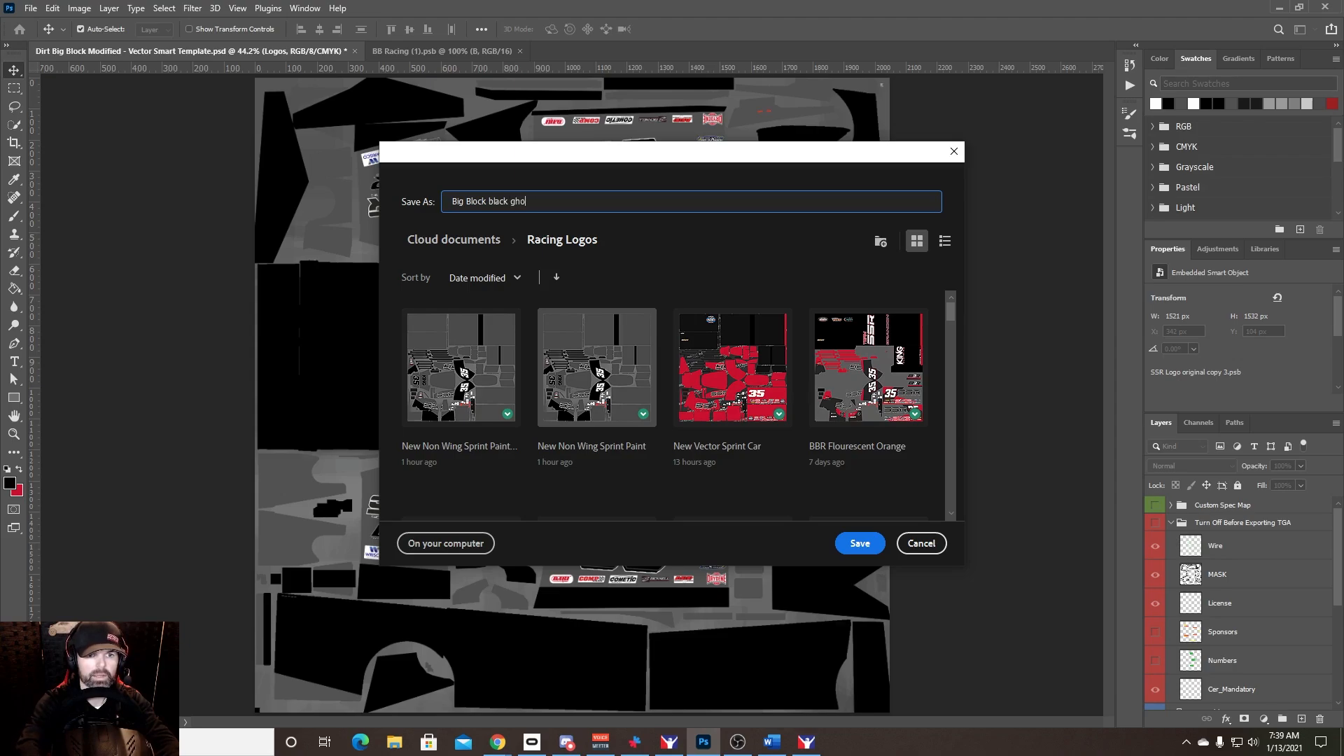
pyautogui.write('st\\')
pyautogui.press('Return')
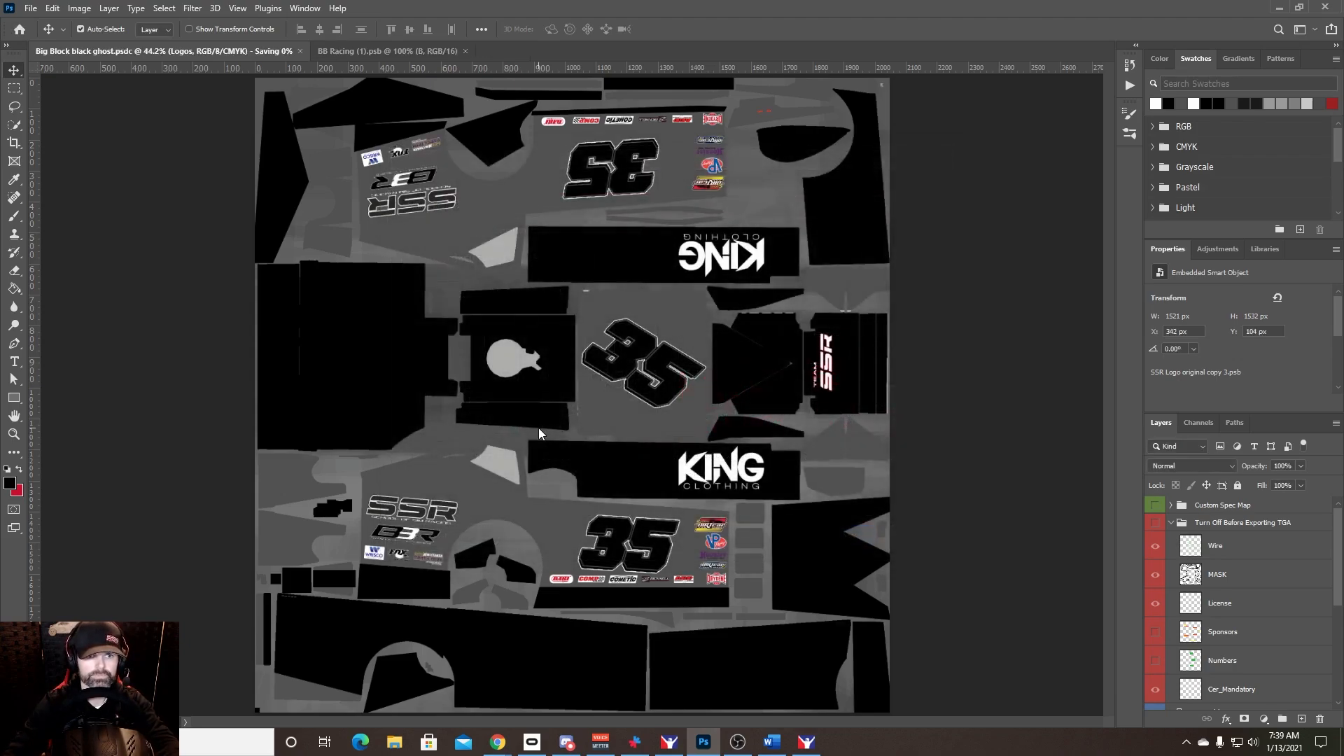
pyautogui.click(33, 9)
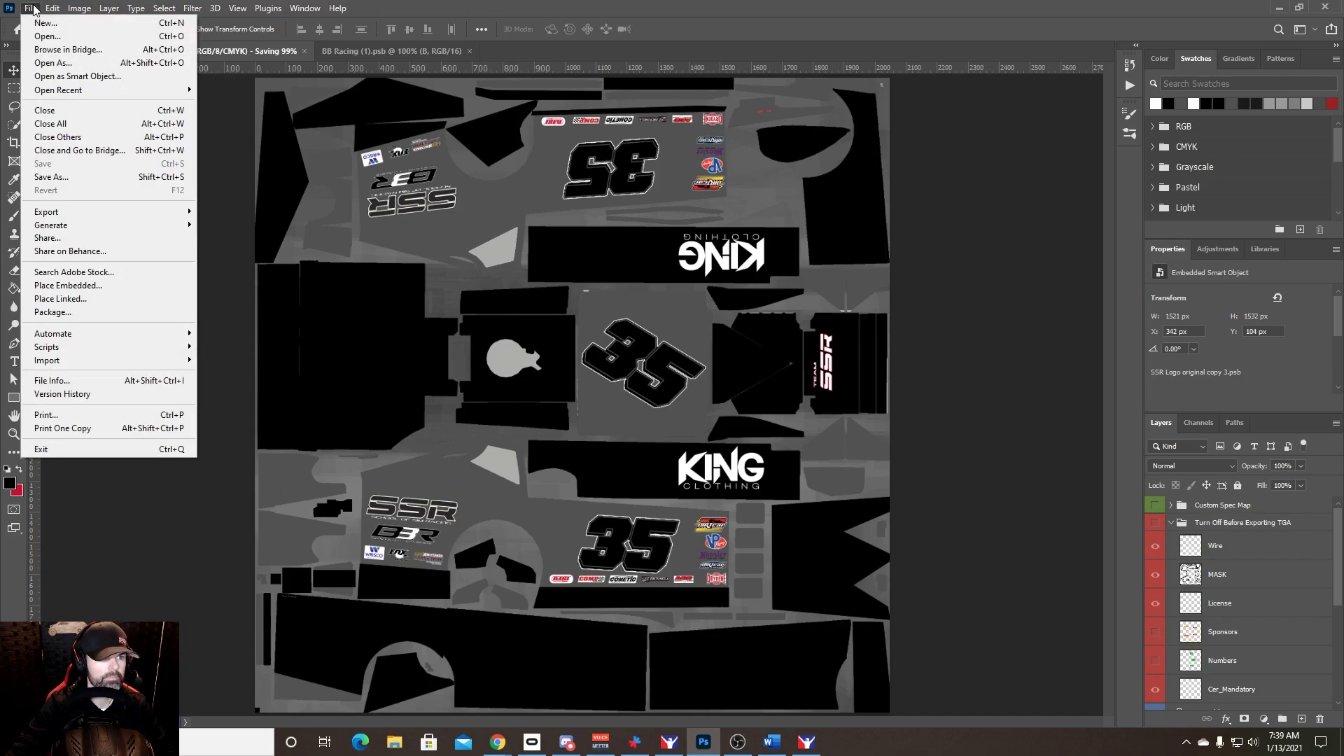
pyautogui.click(84, 180)
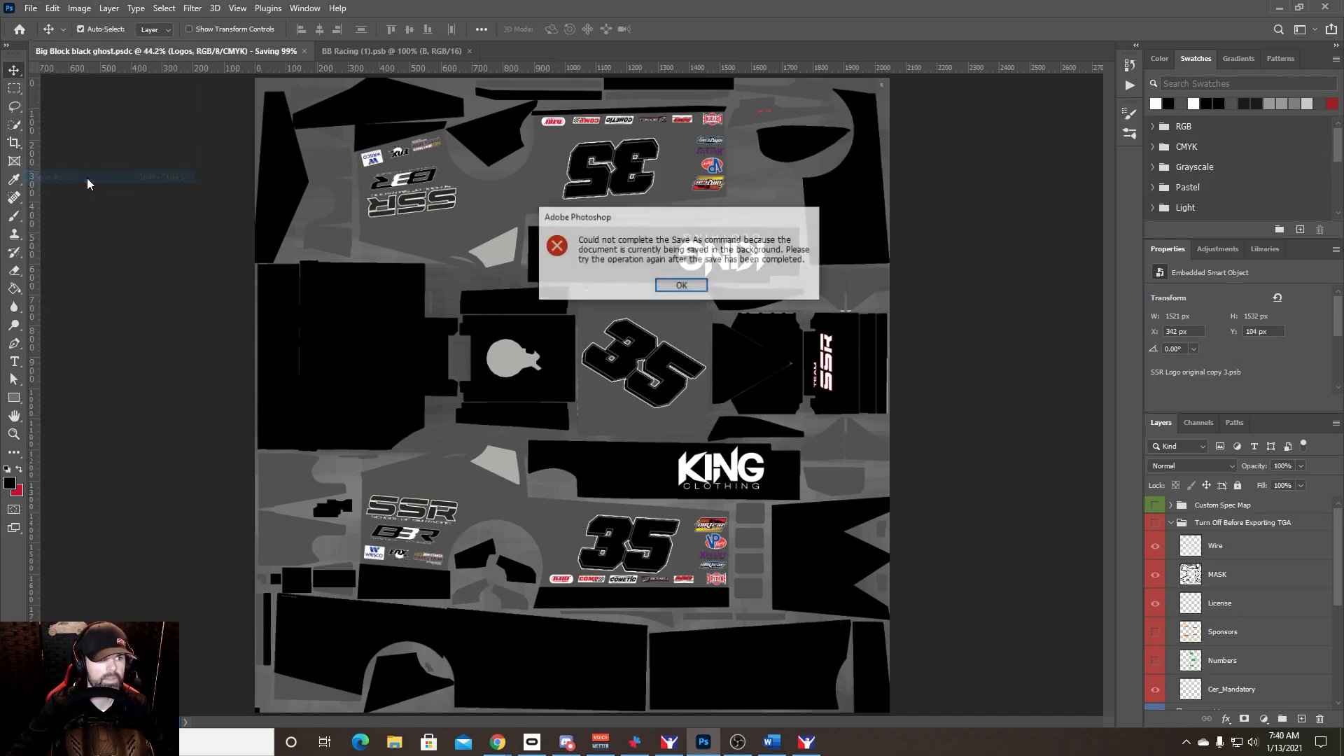
pyautogui.click(678, 288)
# Step: Start saving a copy on the computer and navigate to the Documents > iRacing > paint > dirtmodified bigblock folder
pyautogui.click(32, 8)
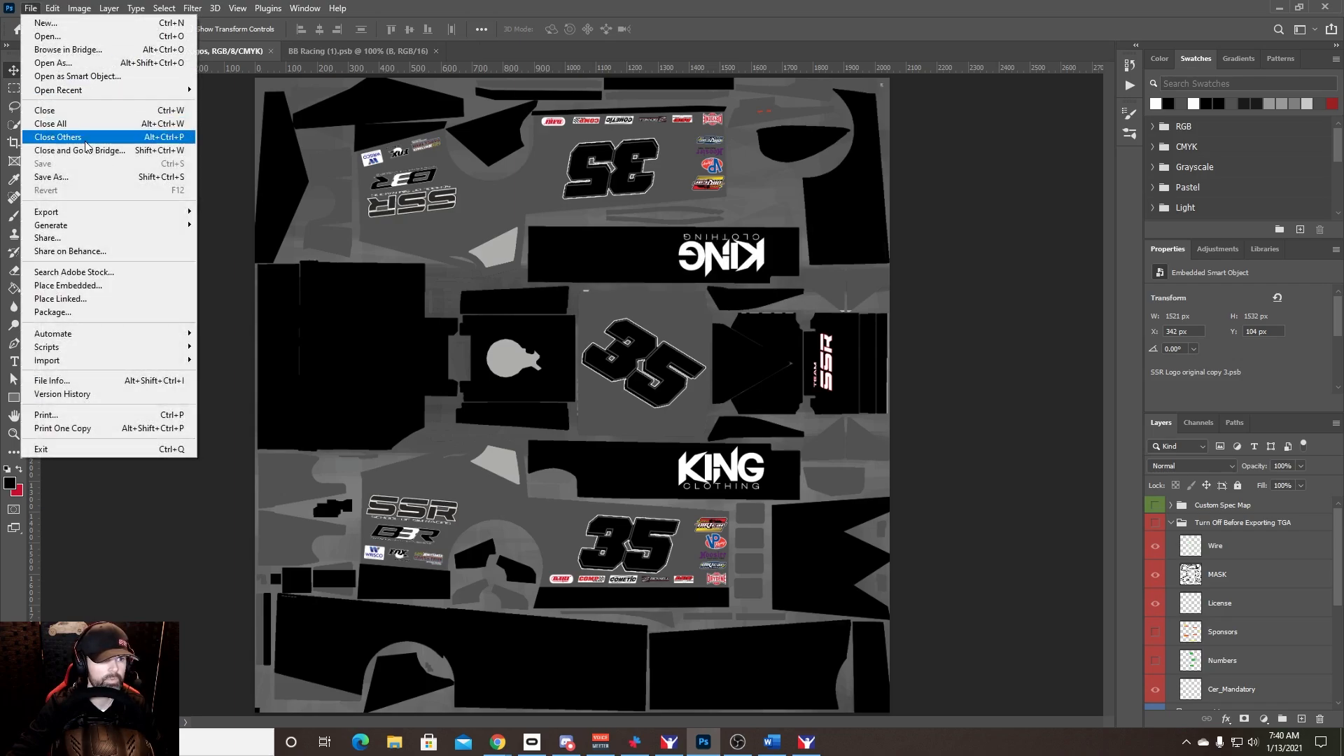
pyautogui.click(97, 176)
pyautogui.click(735, 490)
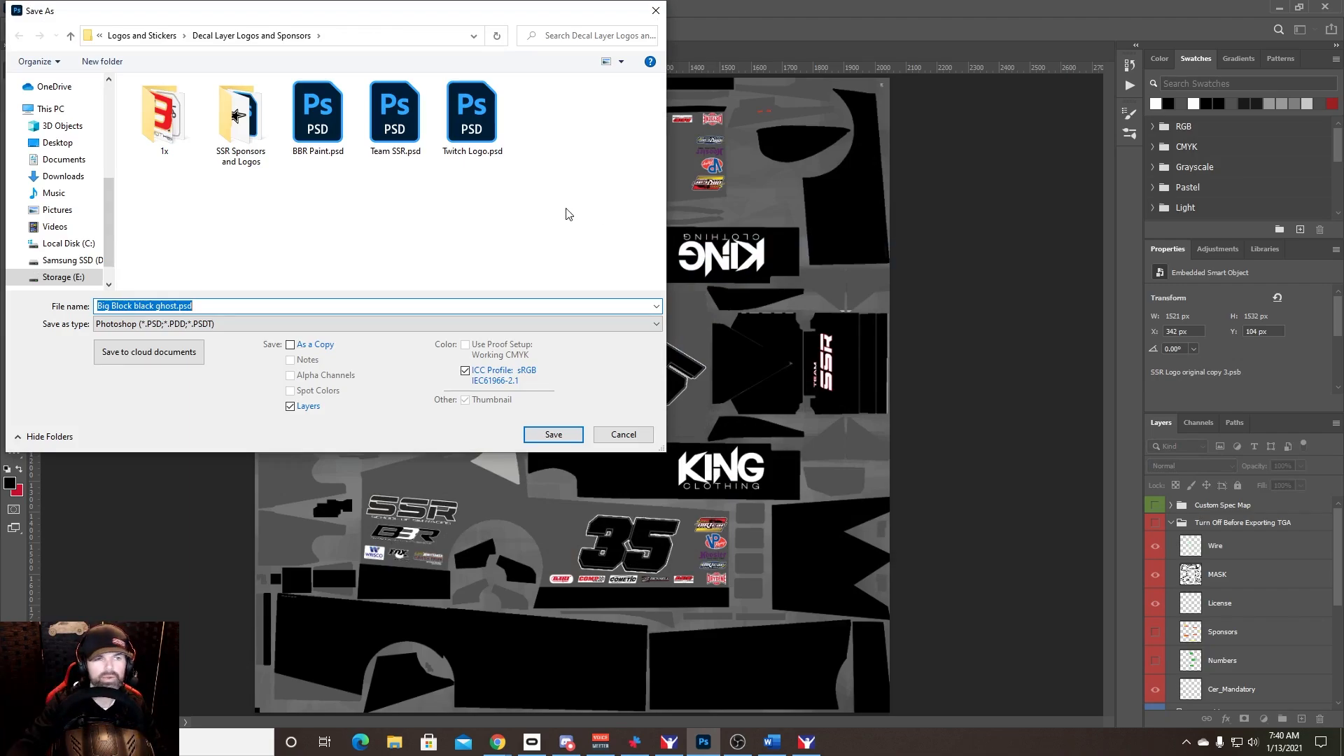
pyautogui.click(64, 160)
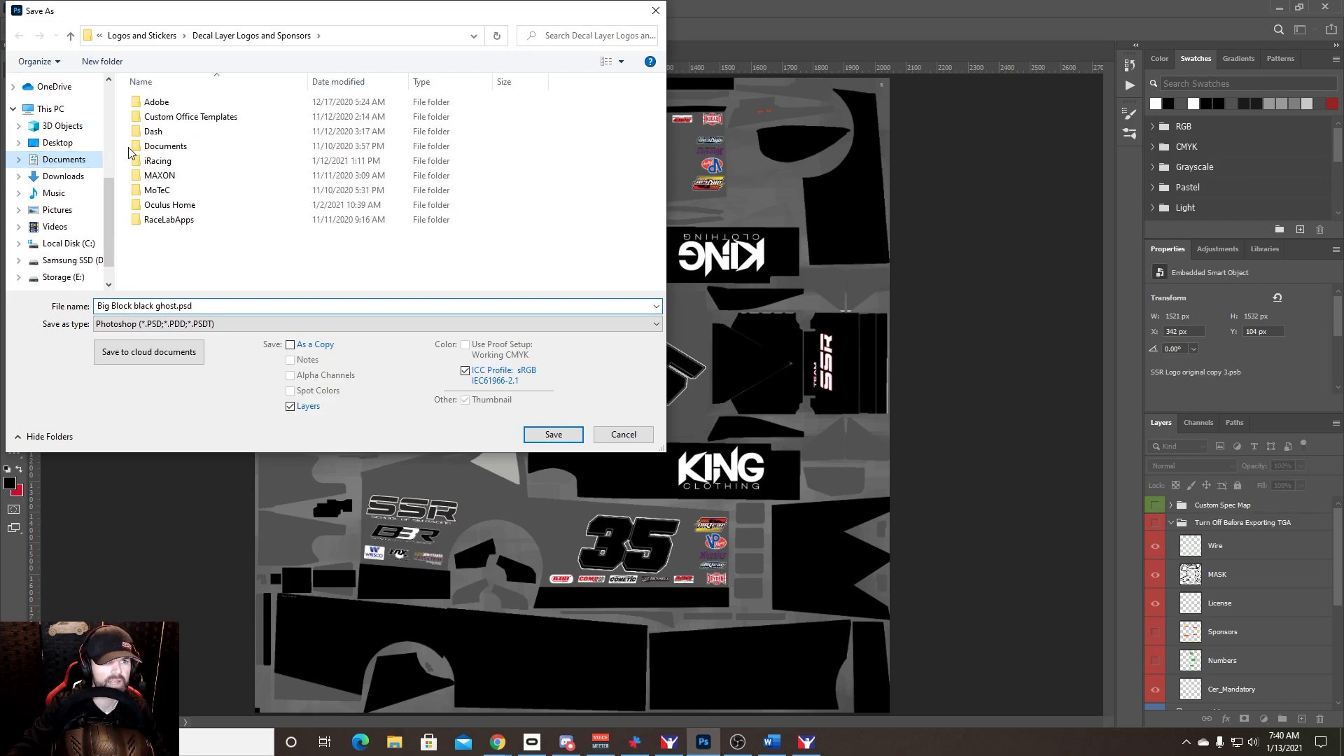
pyautogui.doubleClick(225, 163)
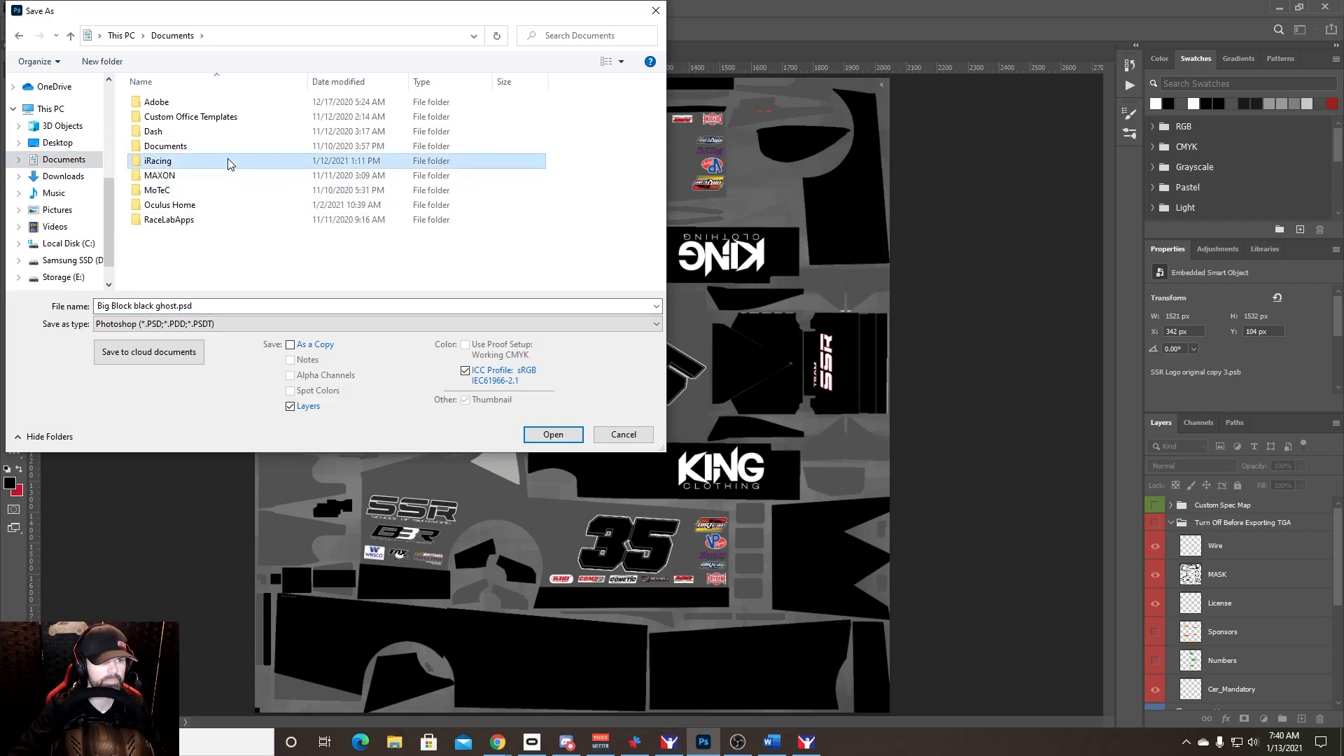
pyautogui.scroll(-1, 259, 210)
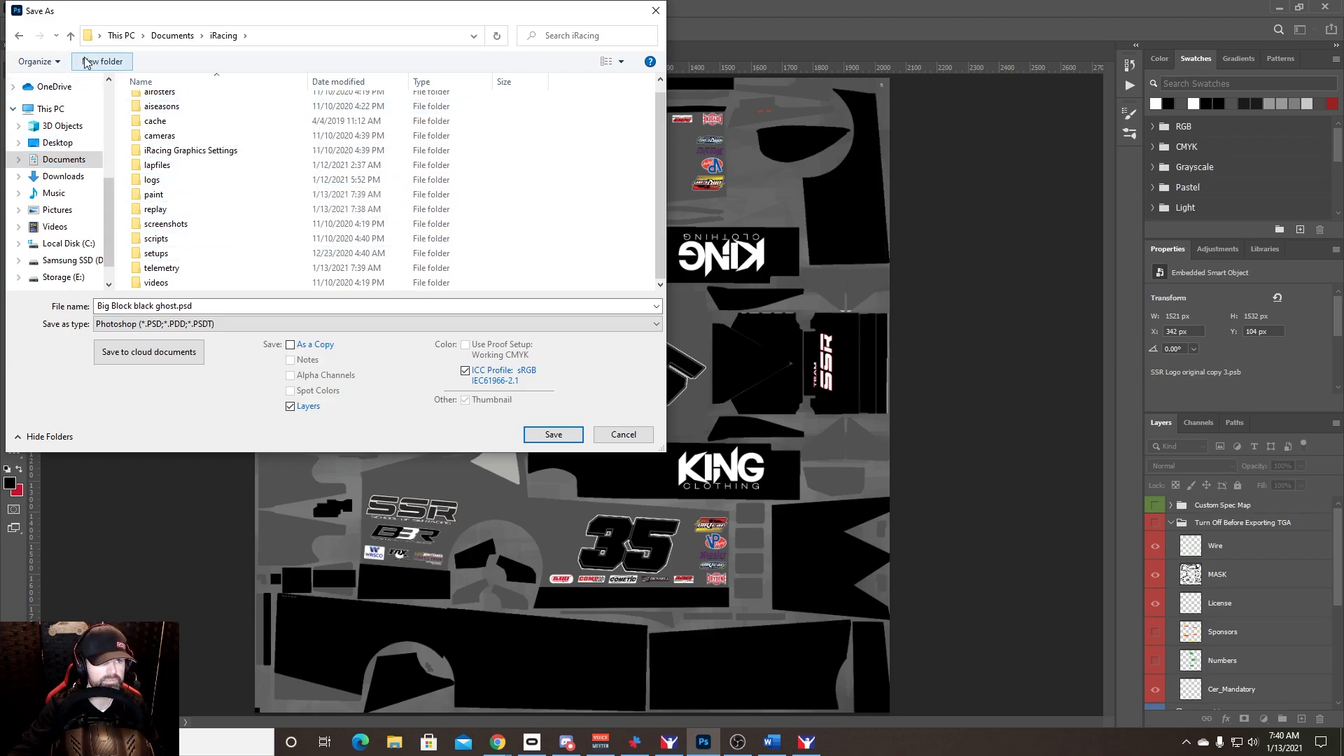
pyautogui.click(191, 202)
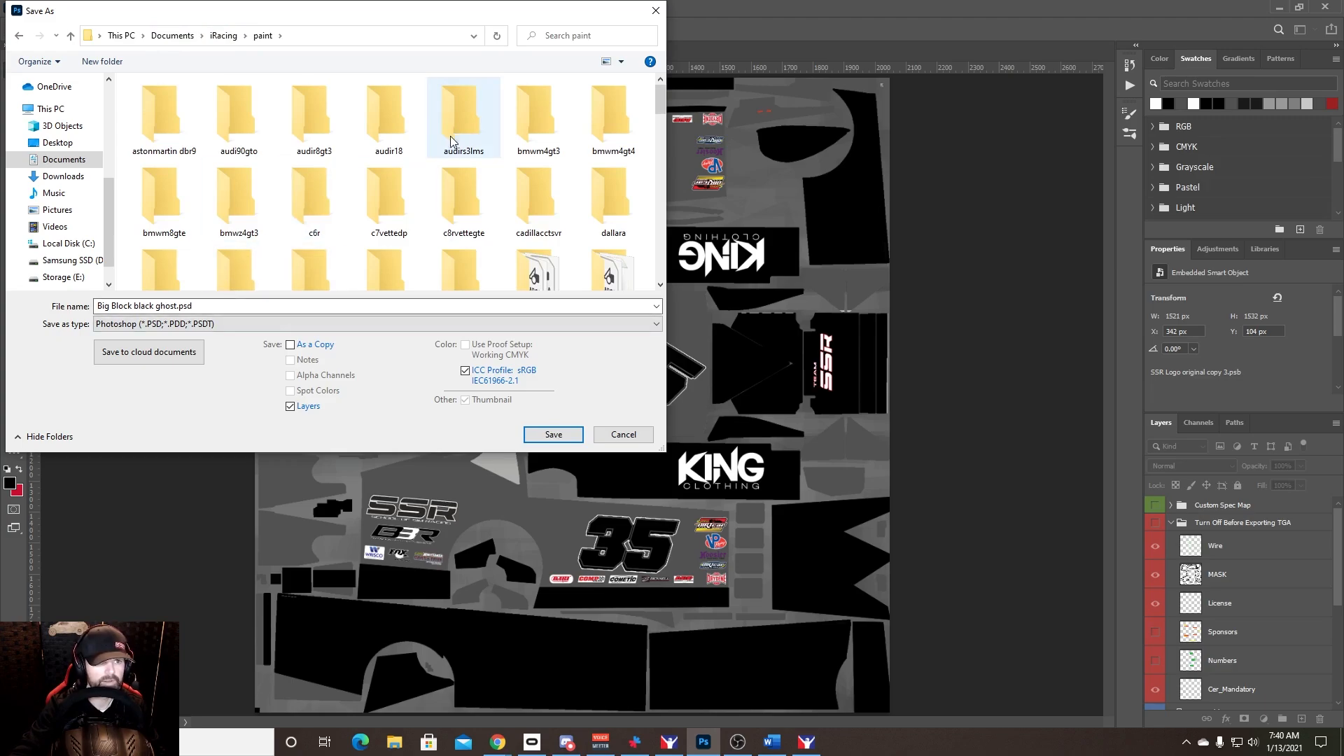
pyautogui.scroll(-2, 518, 227)
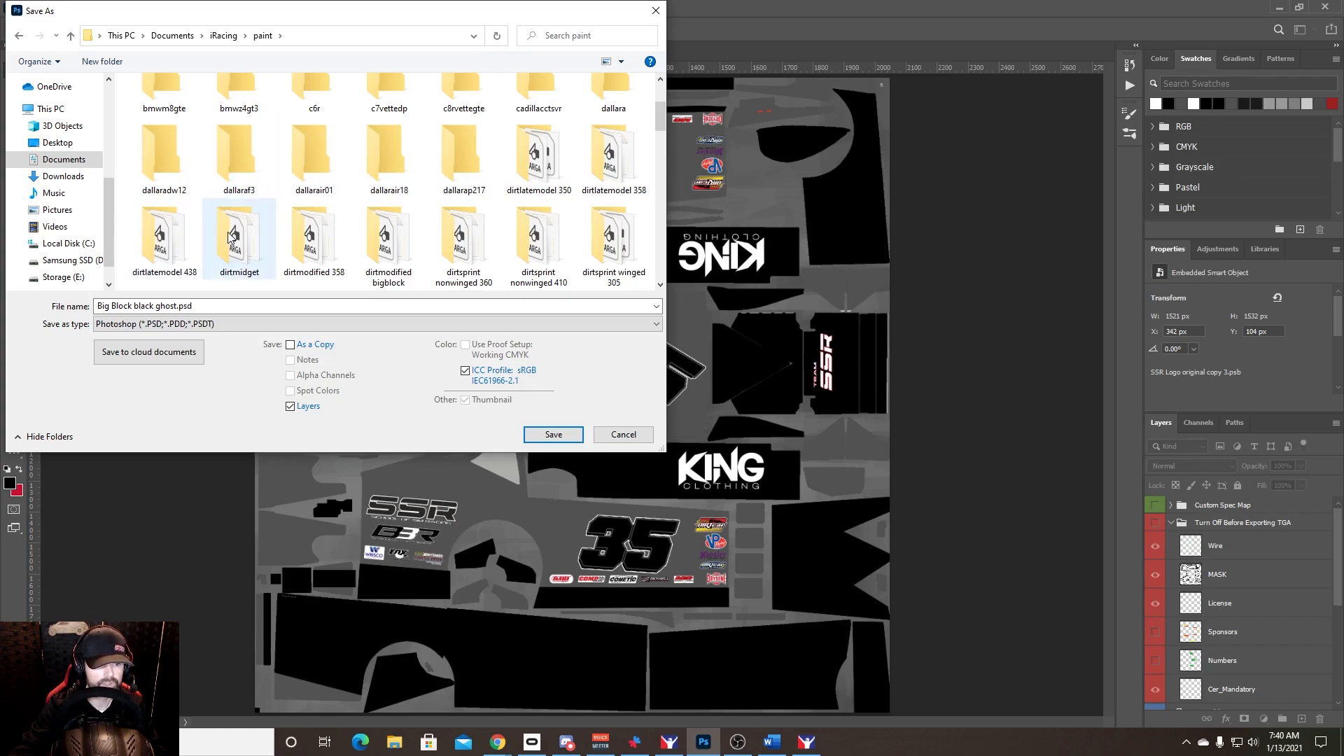
pyautogui.doubleClick(396, 284)
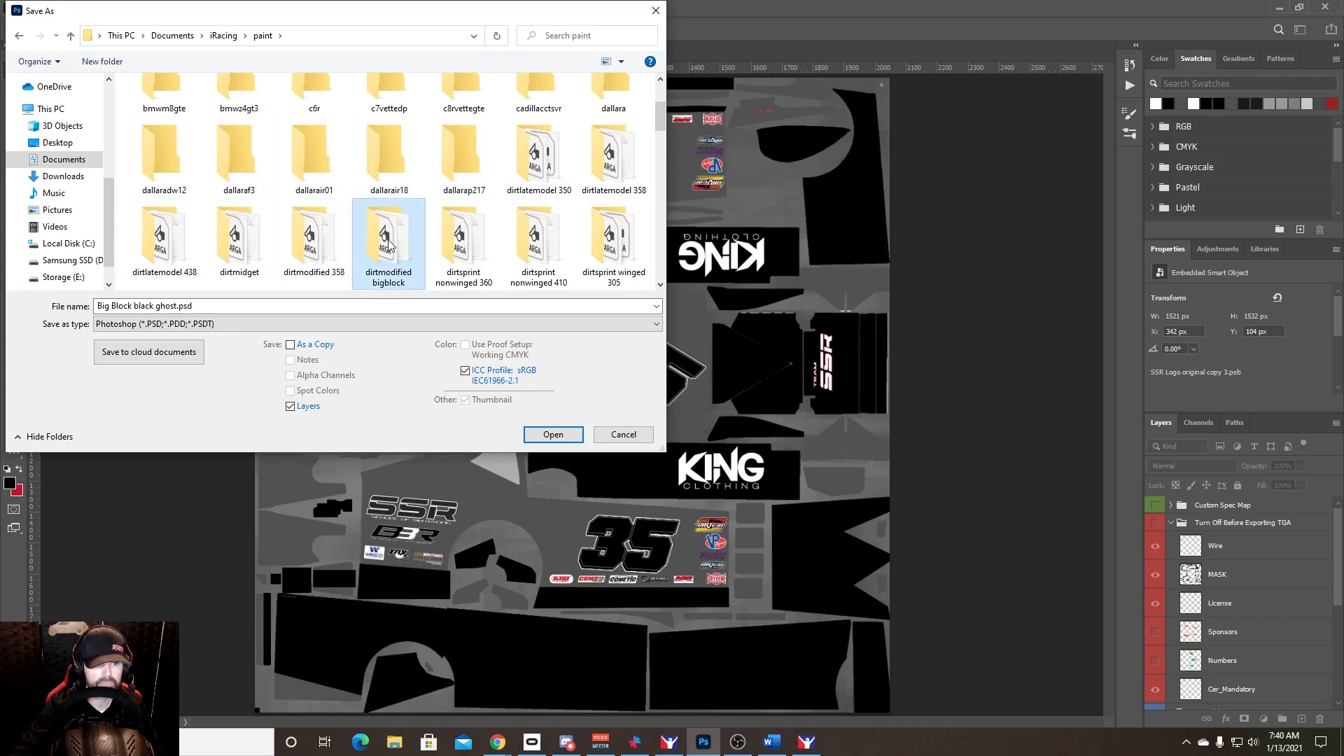
# Step: Save the livery in Targa format over the existing car_num TGA file and accept the Targa options
pyautogui.click(252, 323)
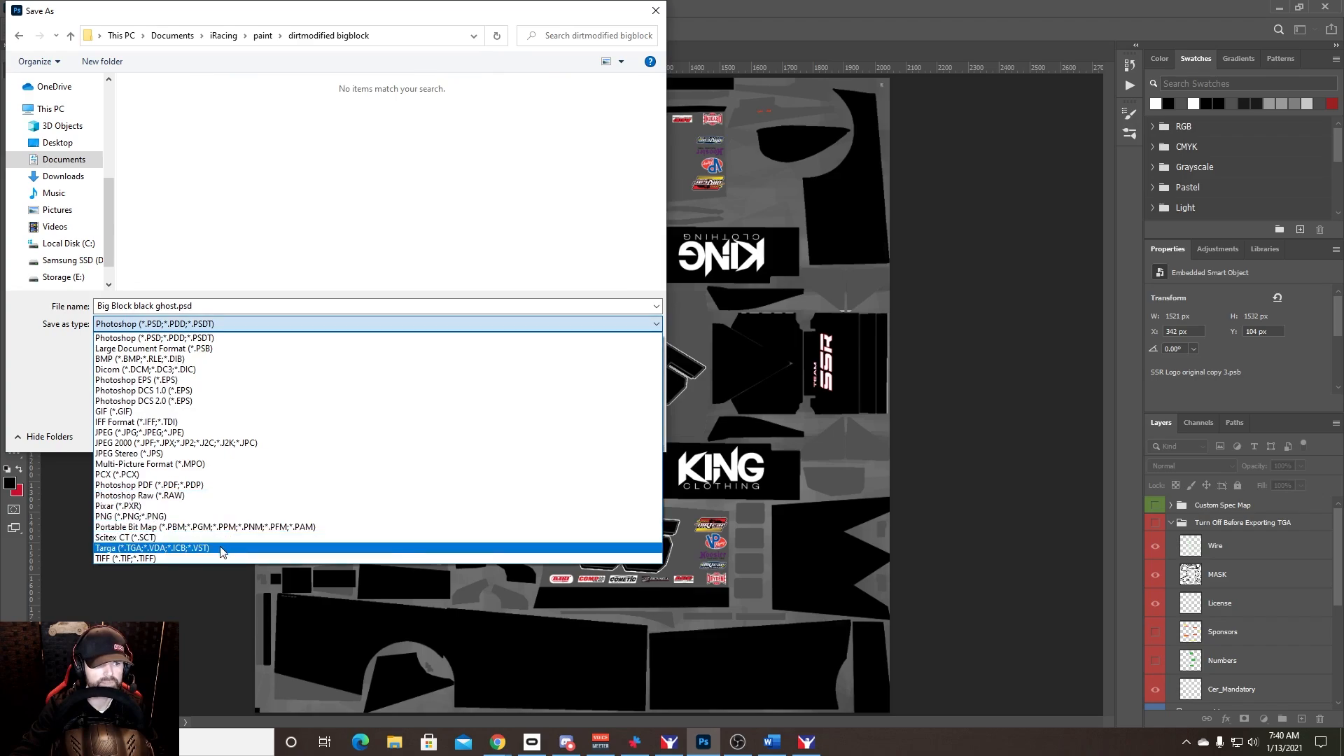
pyautogui.click(175, 548)
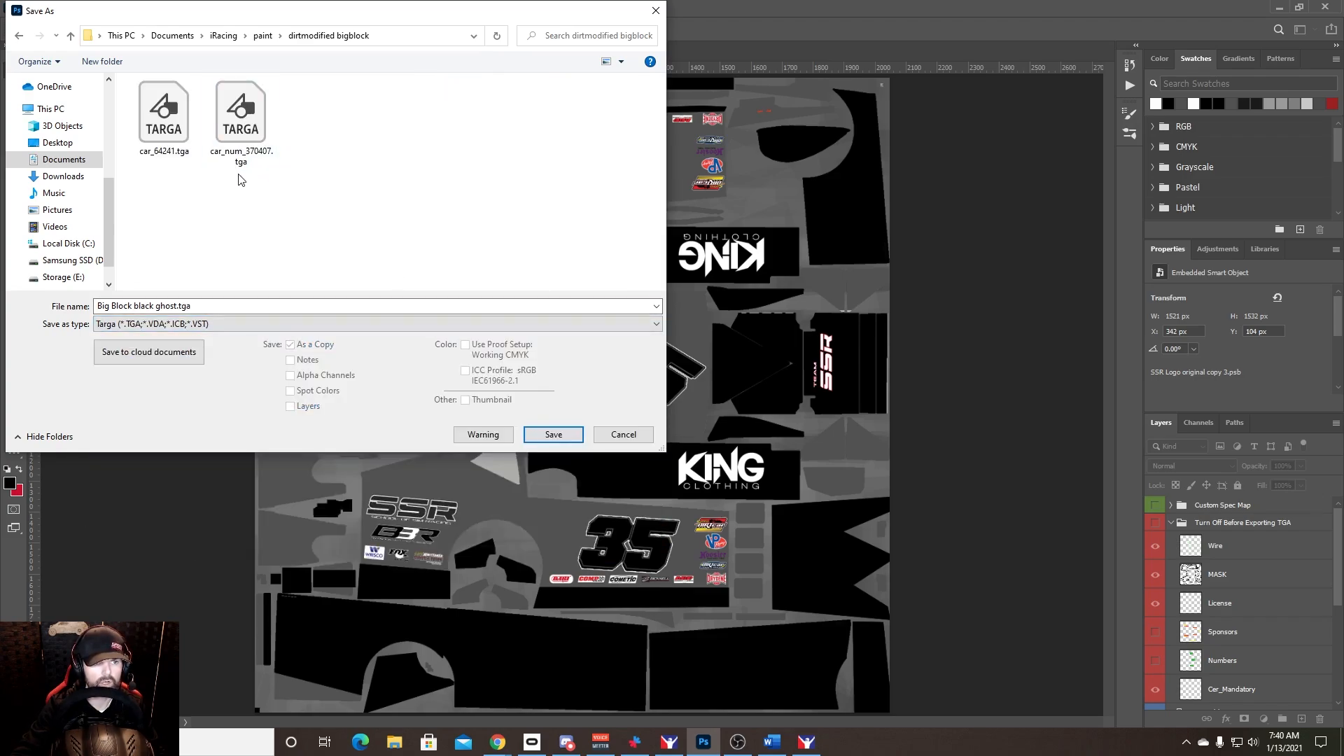
pyautogui.doubleClick(245, 128)
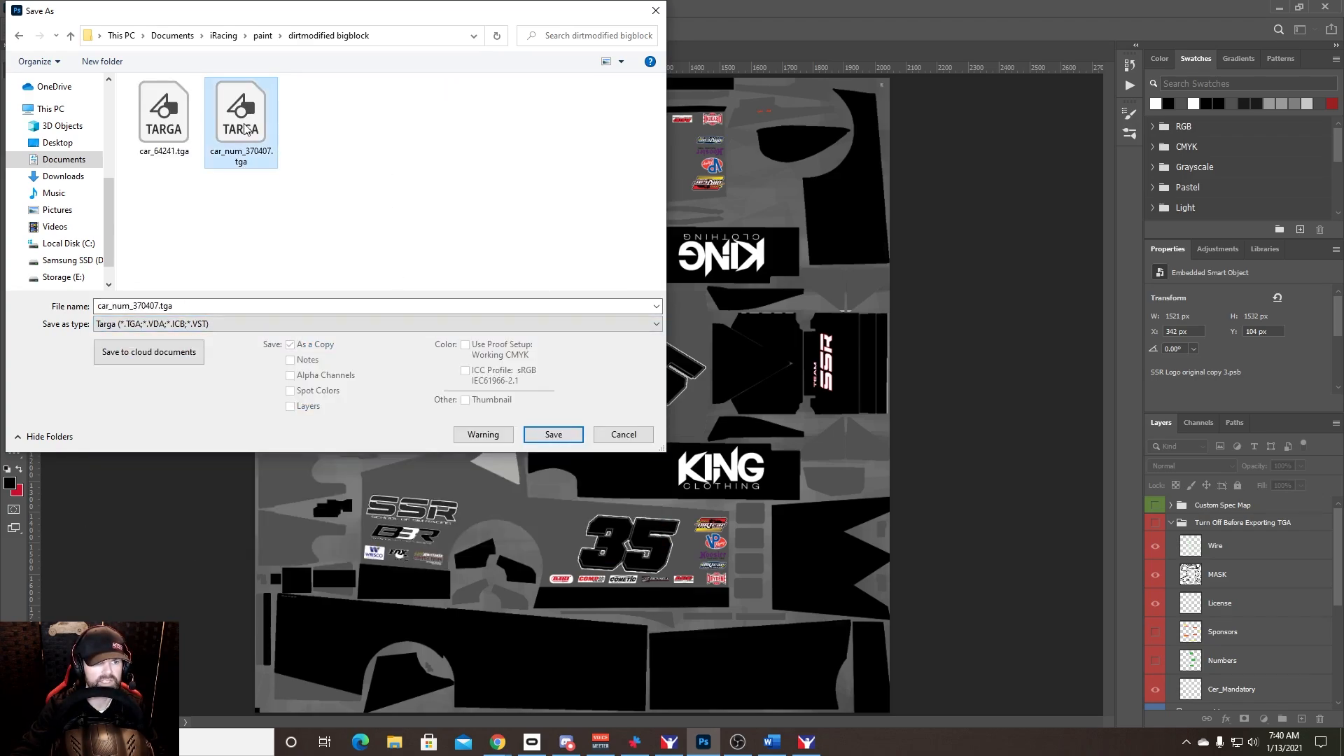
pyautogui.click(719, 377)
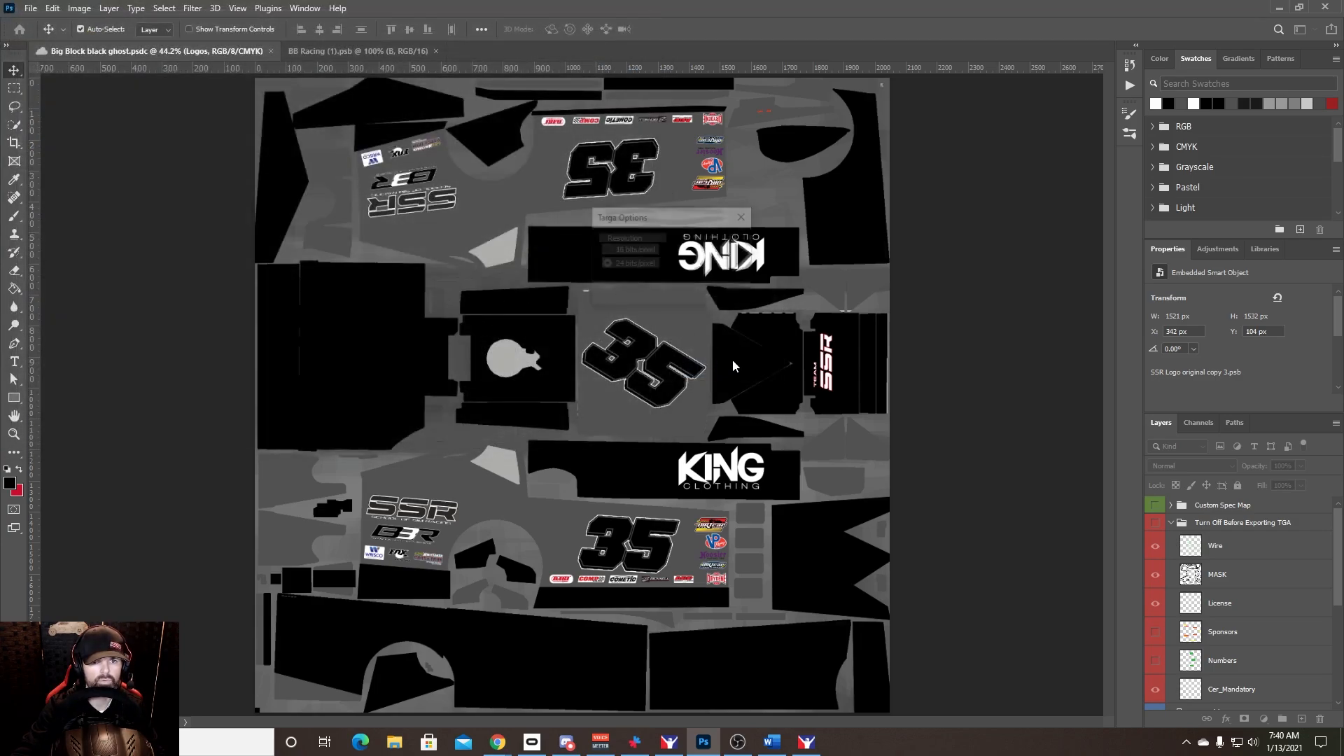
pyautogui.click(715, 242)
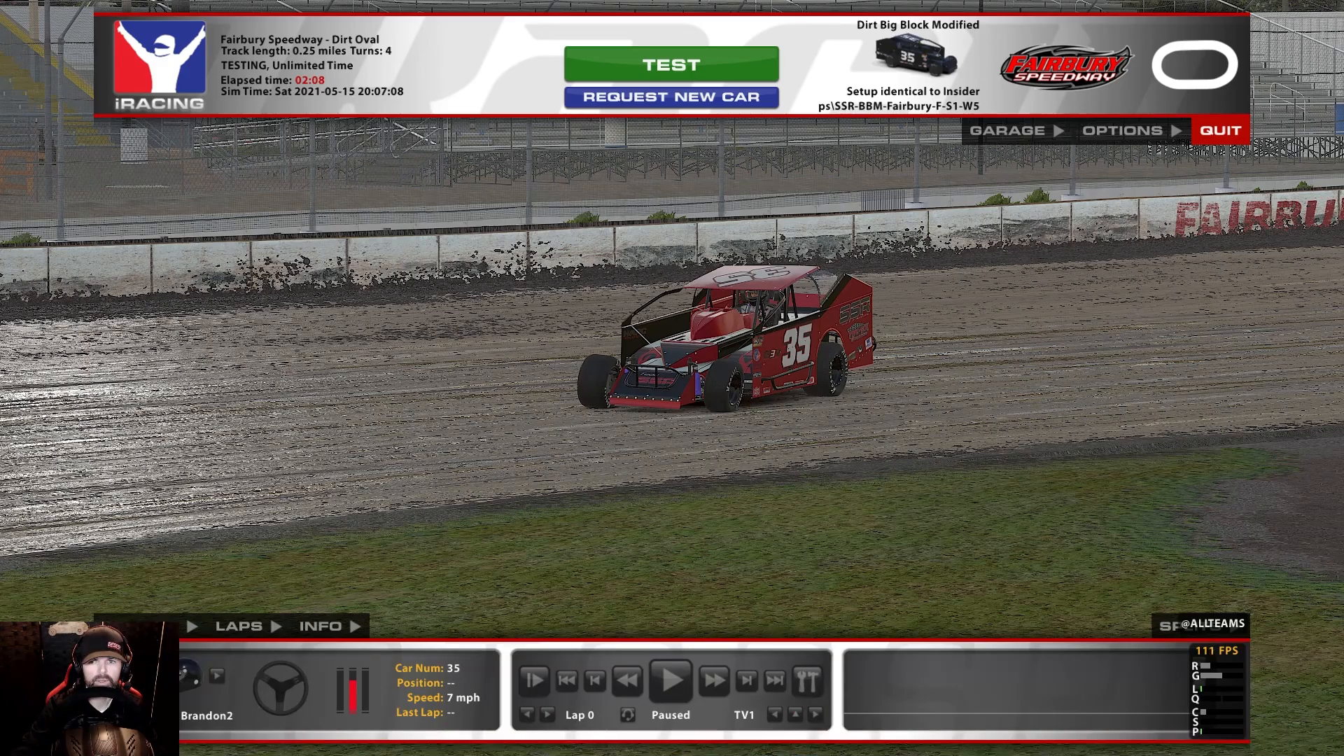
# Step: Reload the car textures in iRacing and bring up the camera tool to view the new livery from the car's left side
pyautogui.hotkey('ctrl', 'r')
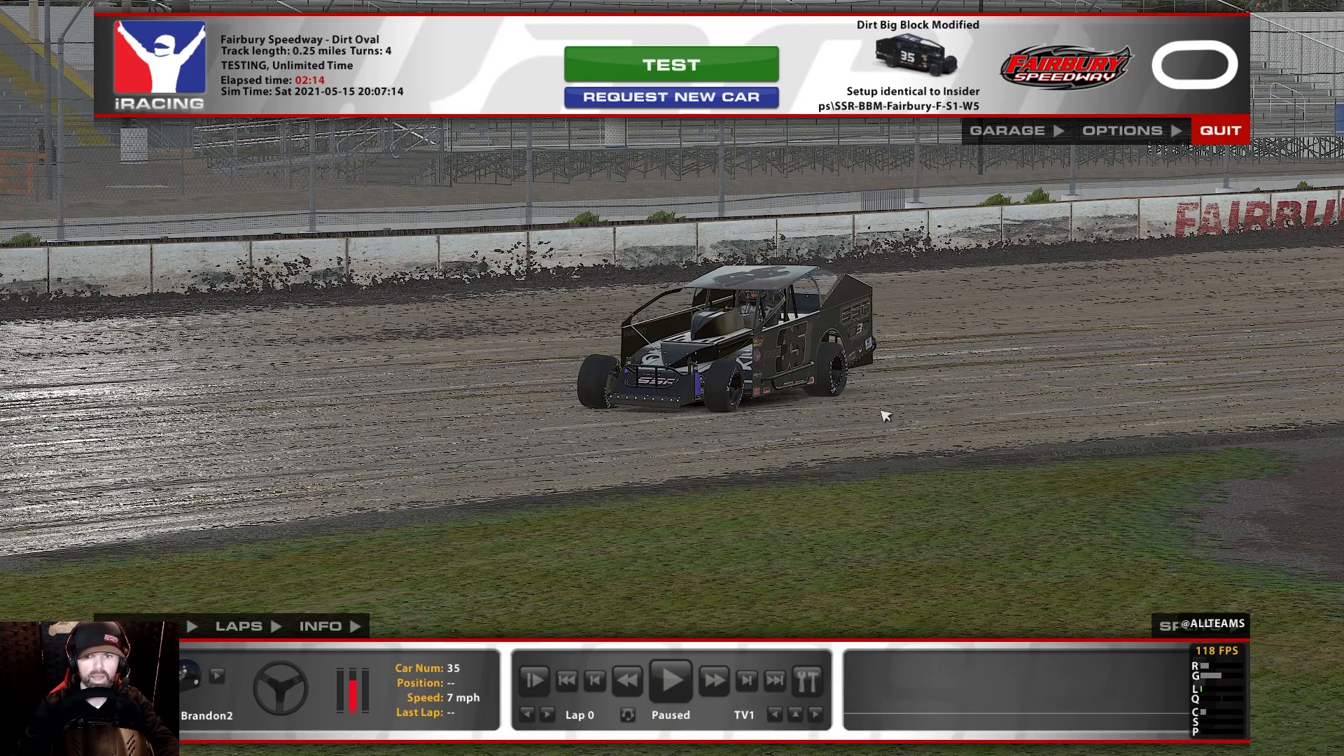
pyautogui.hotkey('ctrl', 'F12')
pyautogui.hotkey('ctrl', 'F12')
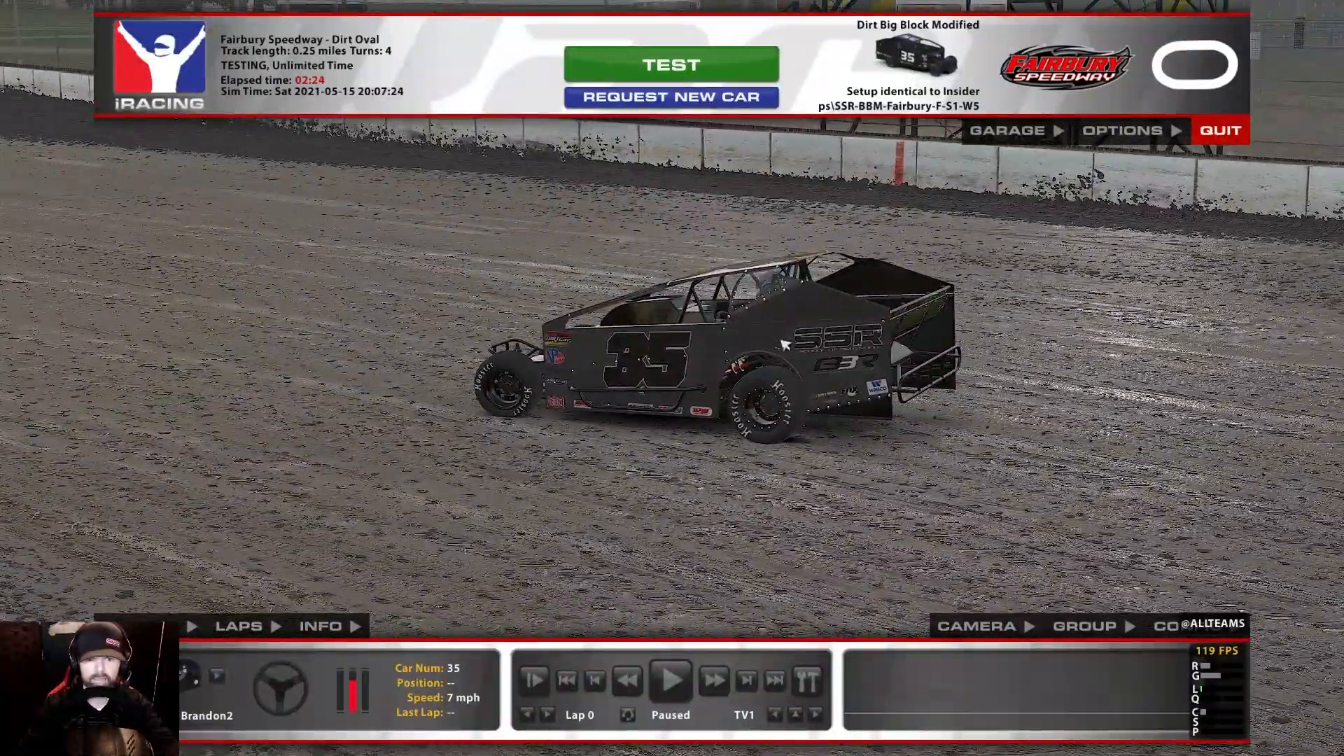
# Step: Delete the car_spec MIP file from the dirtmodified bigblock paint folder in File Explorer and close the folder
pyautogui.press('super')
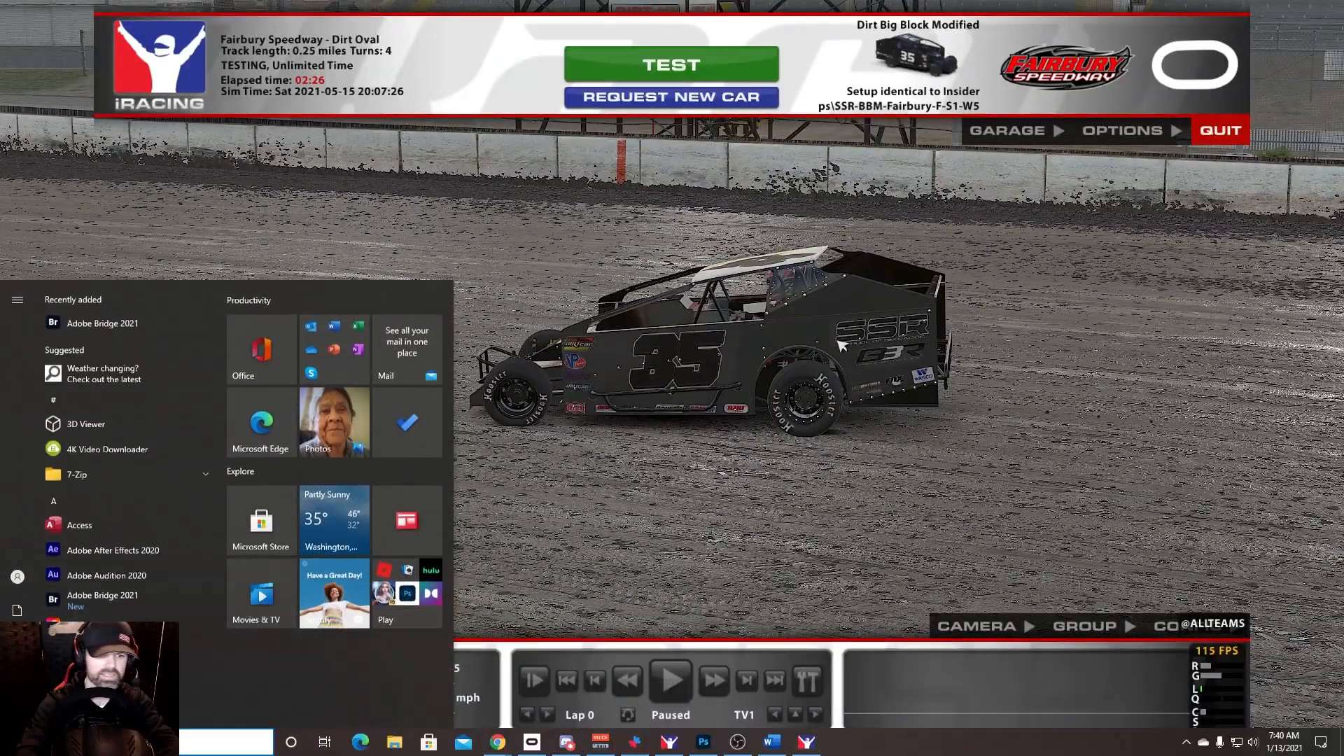
pyautogui.click(395, 742)
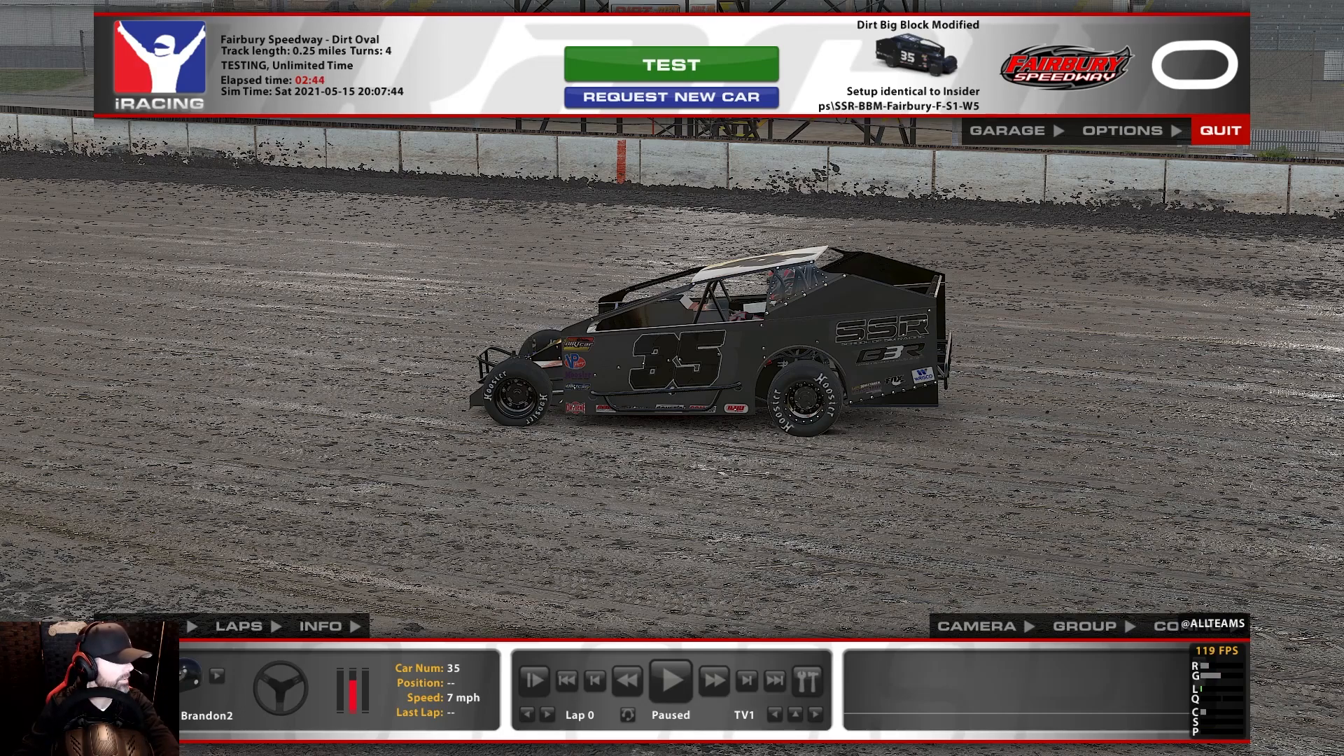
pyautogui.moveTo(636, 4); pyautogui.dragTo(590, 110)
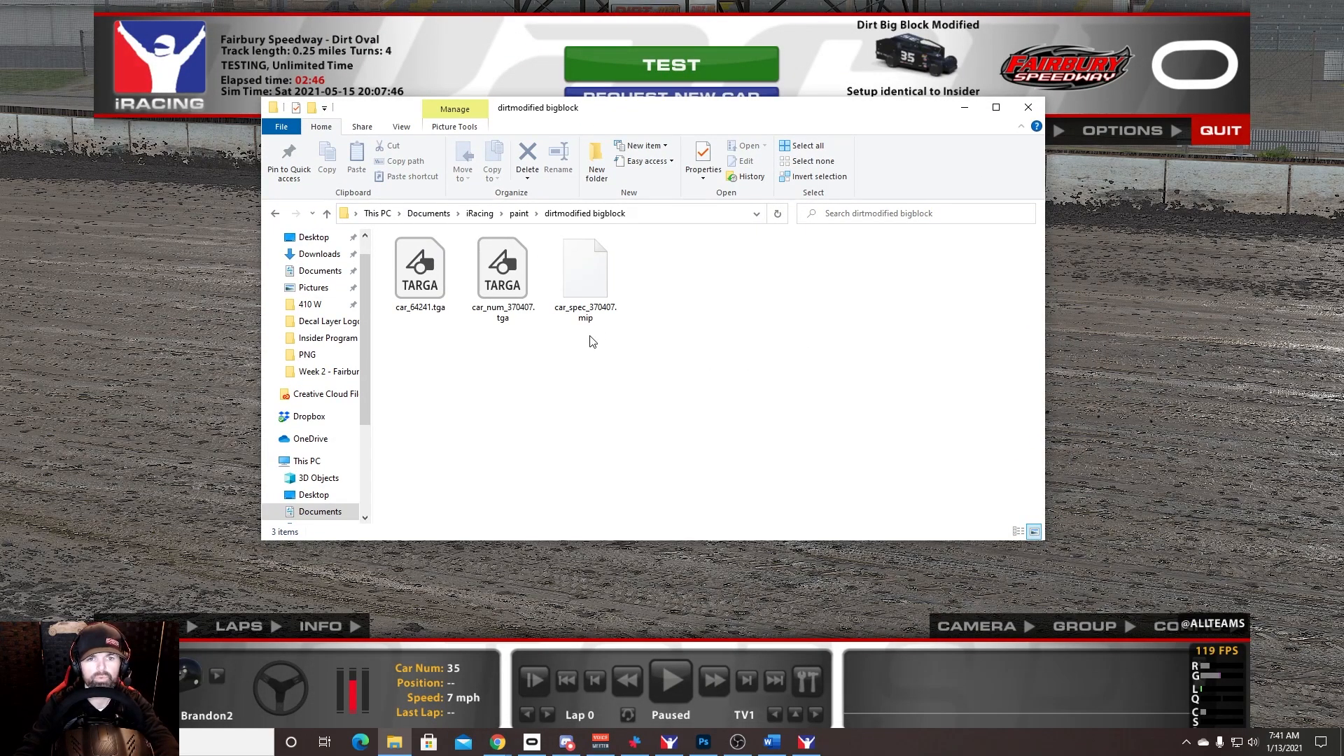
pyautogui.click(593, 287)
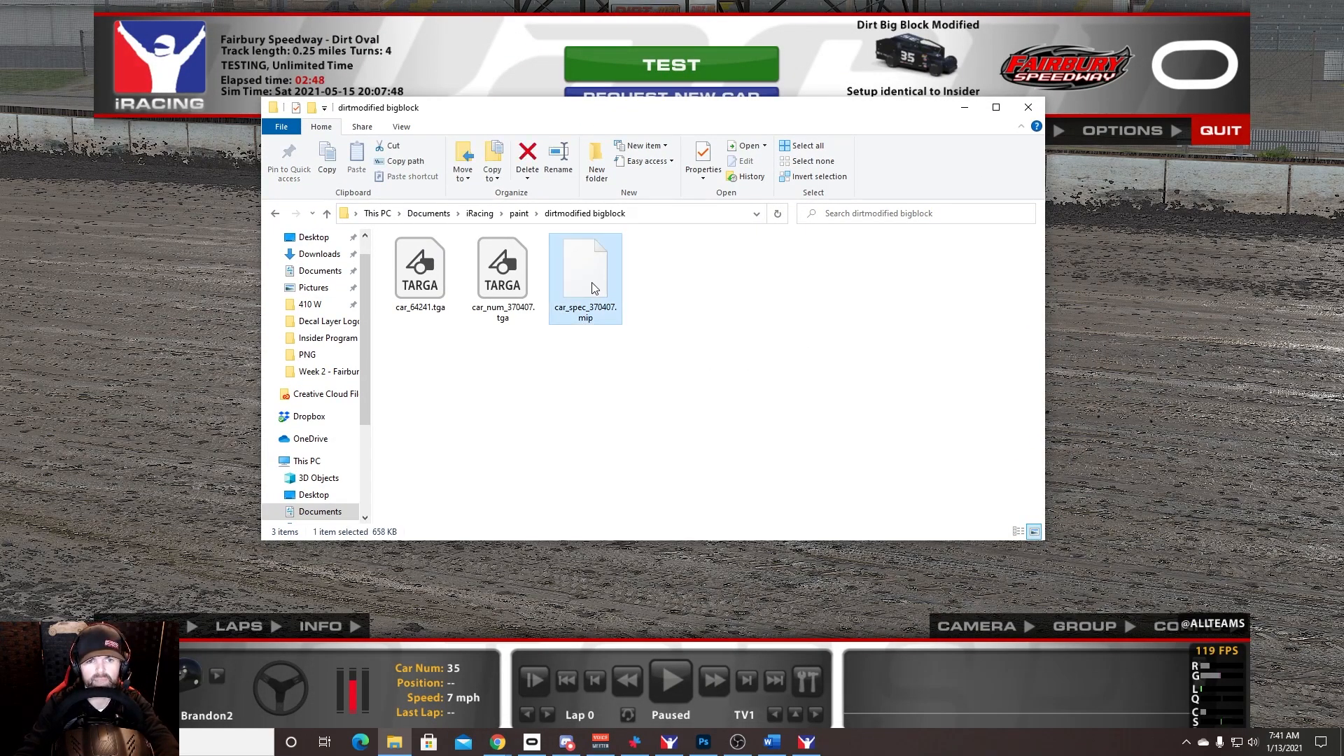
pyautogui.press('Delete')
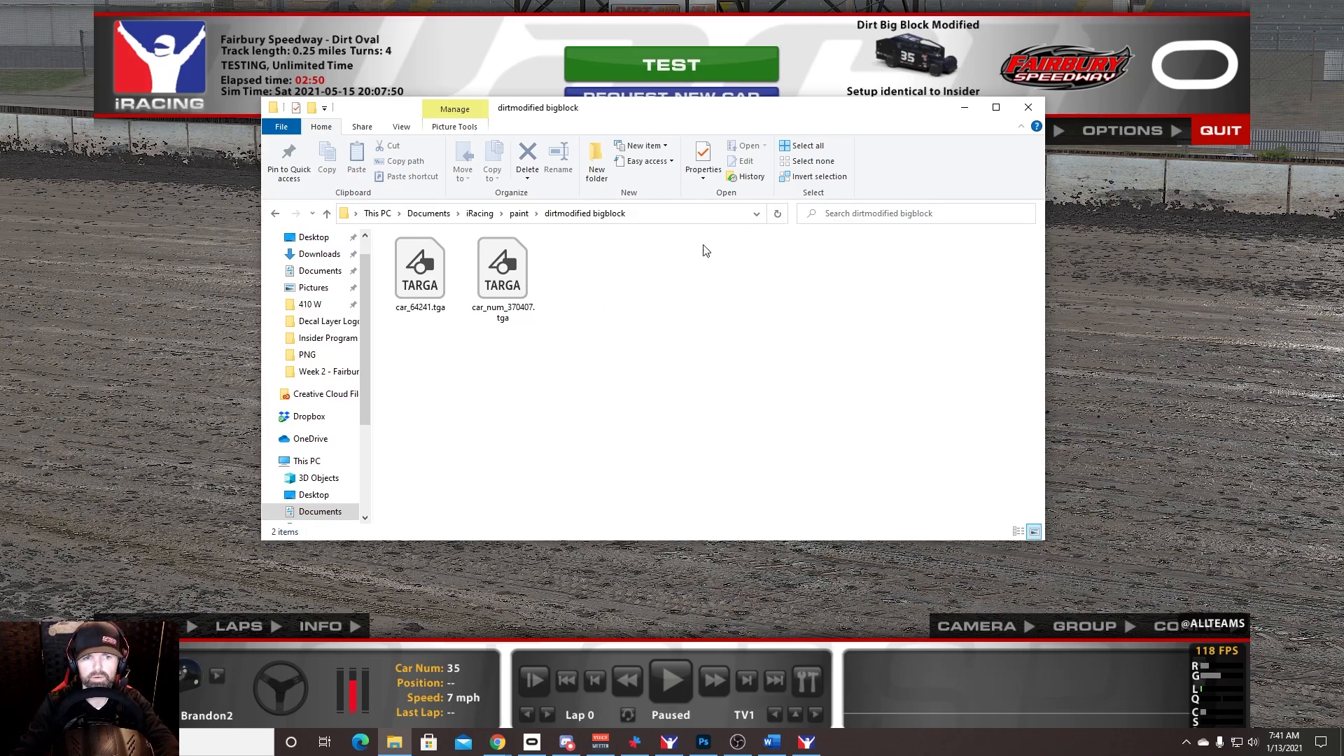
pyautogui.click(1026, 108)
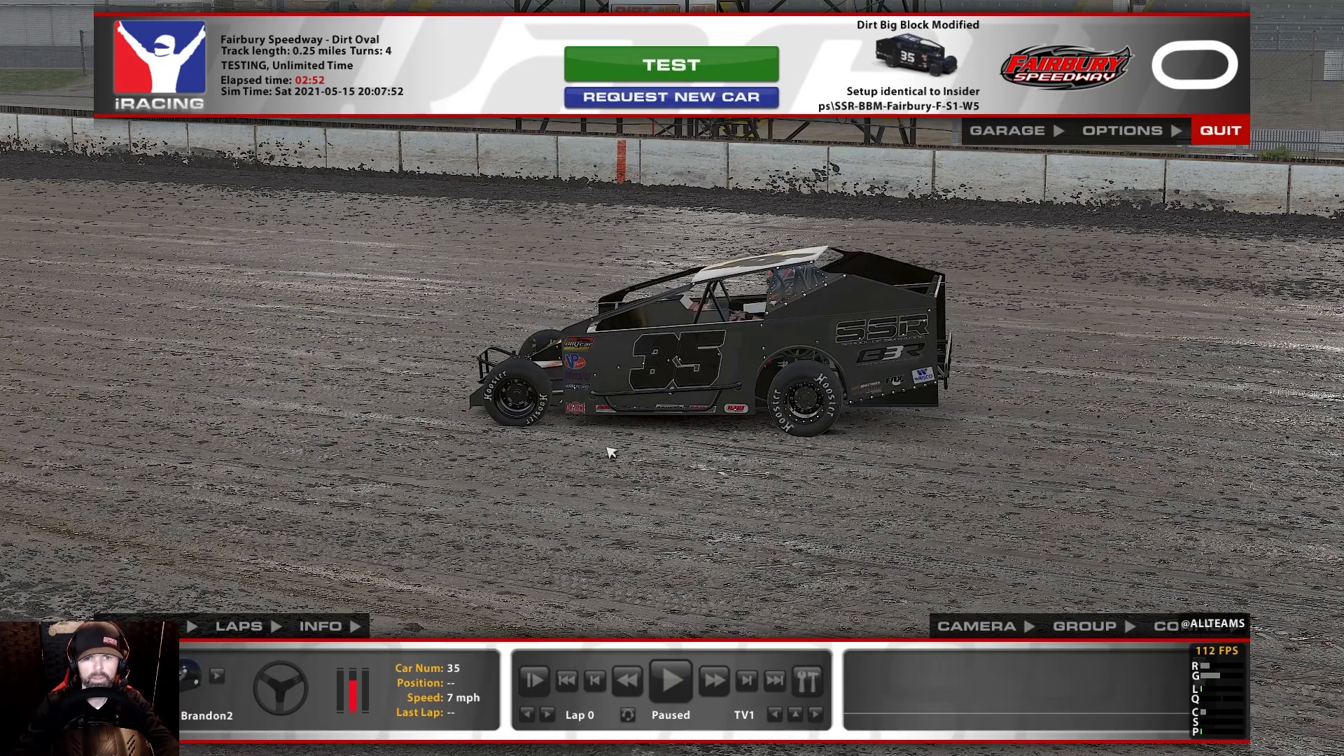
# Step: Reload the car textures in iRacing and inspect the car's left side from several camera angles
pyautogui.hotkey('ctrl', 'r')
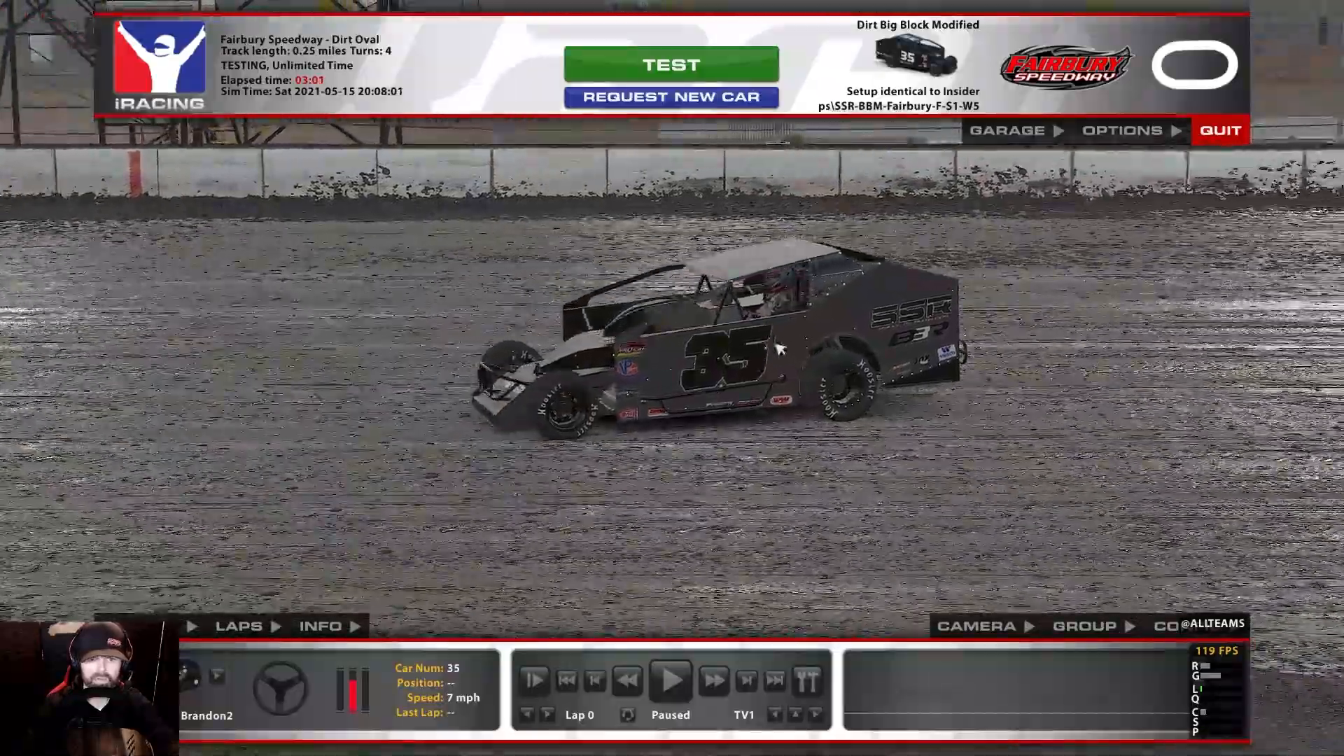
pyautogui.moveTo(779, 348); pyautogui.dragTo(660, 331)
pyautogui.moveTo(478, 378); pyautogui.dragTo(780, 341)
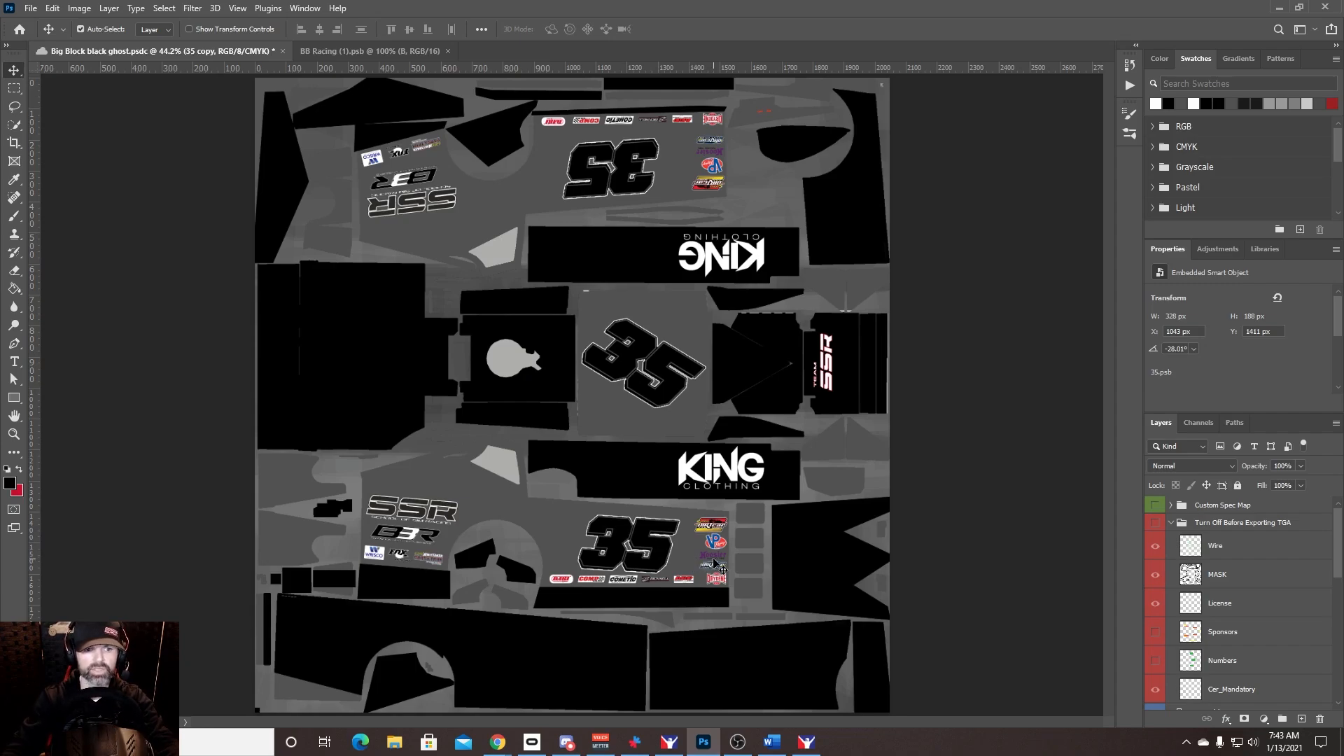
# Step: Collapse the Turn Off Before Exporting TGA and Numbers layer groups to reach the Logos and Black Graphics layers
pyautogui.click(1172, 523)
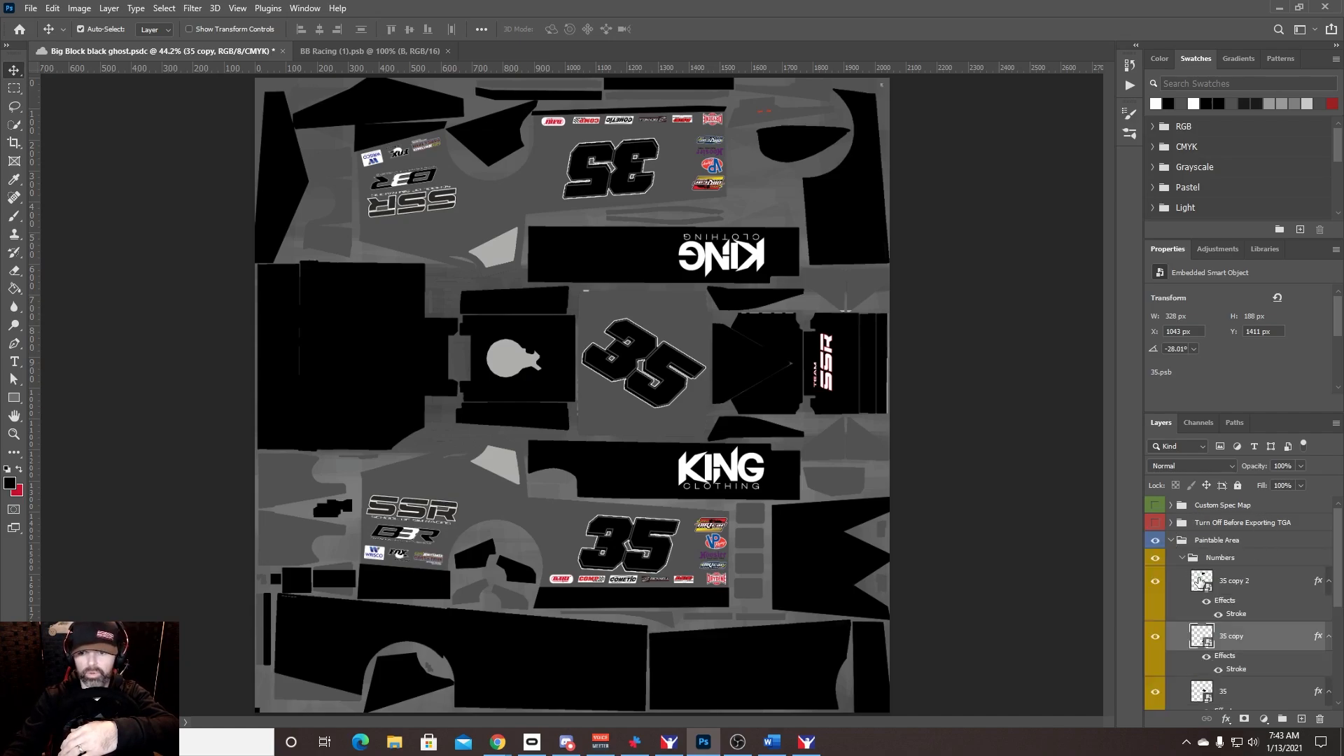
pyautogui.click(1182, 558)
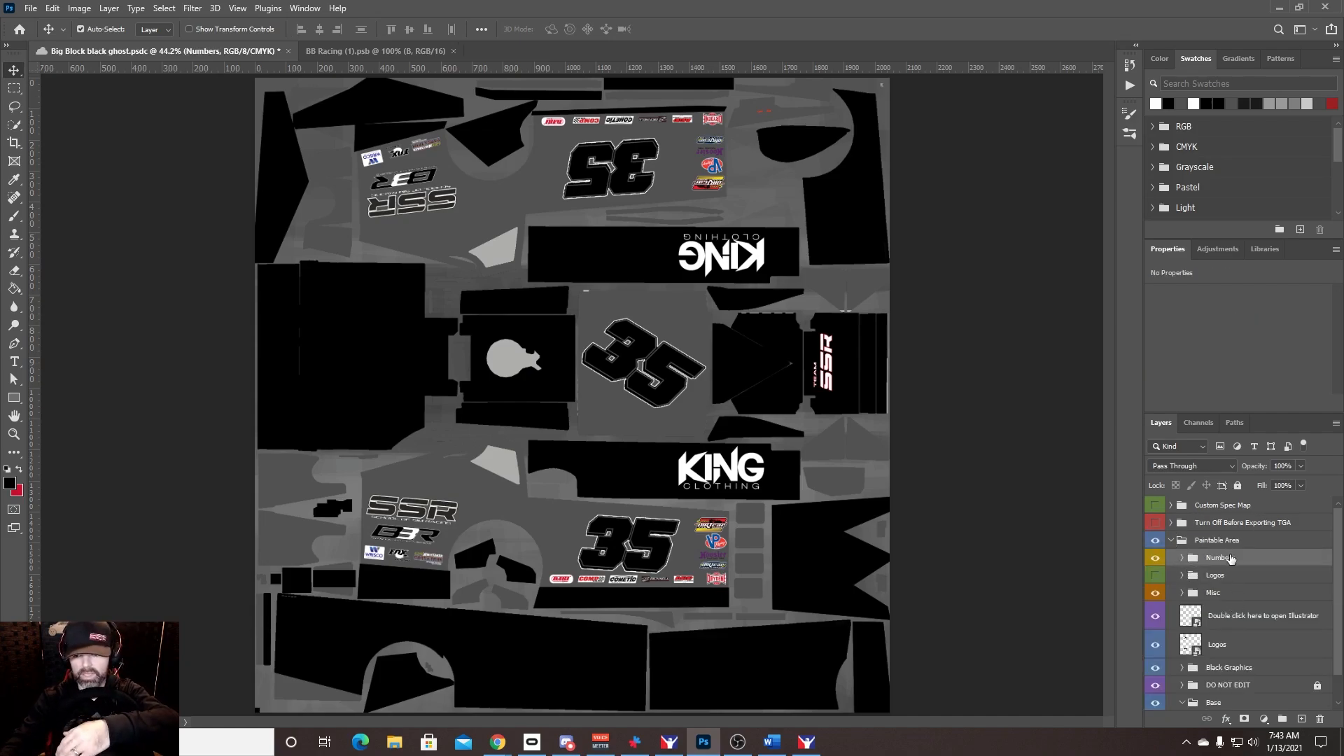
pyautogui.scroll(-2, 1222, 571)
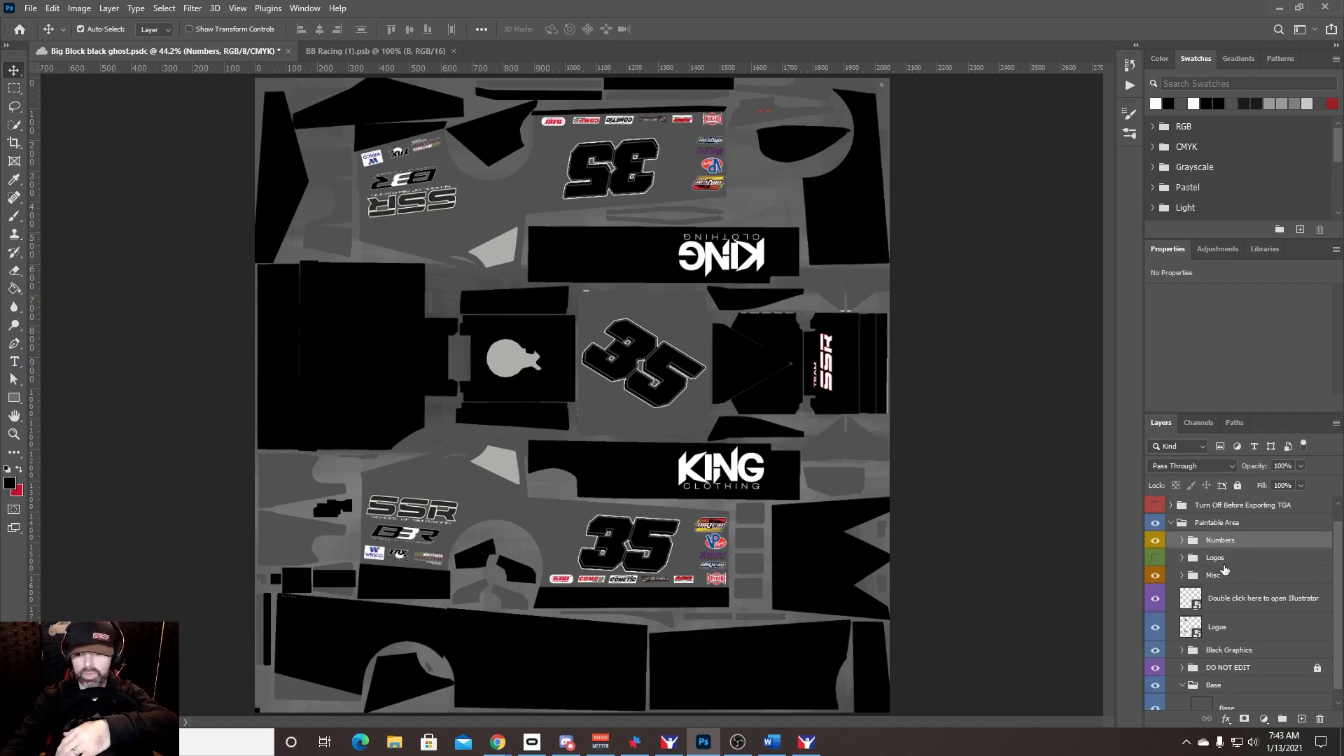
pyautogui.click(1237, 619)
pyautogui.click(1232, 639)
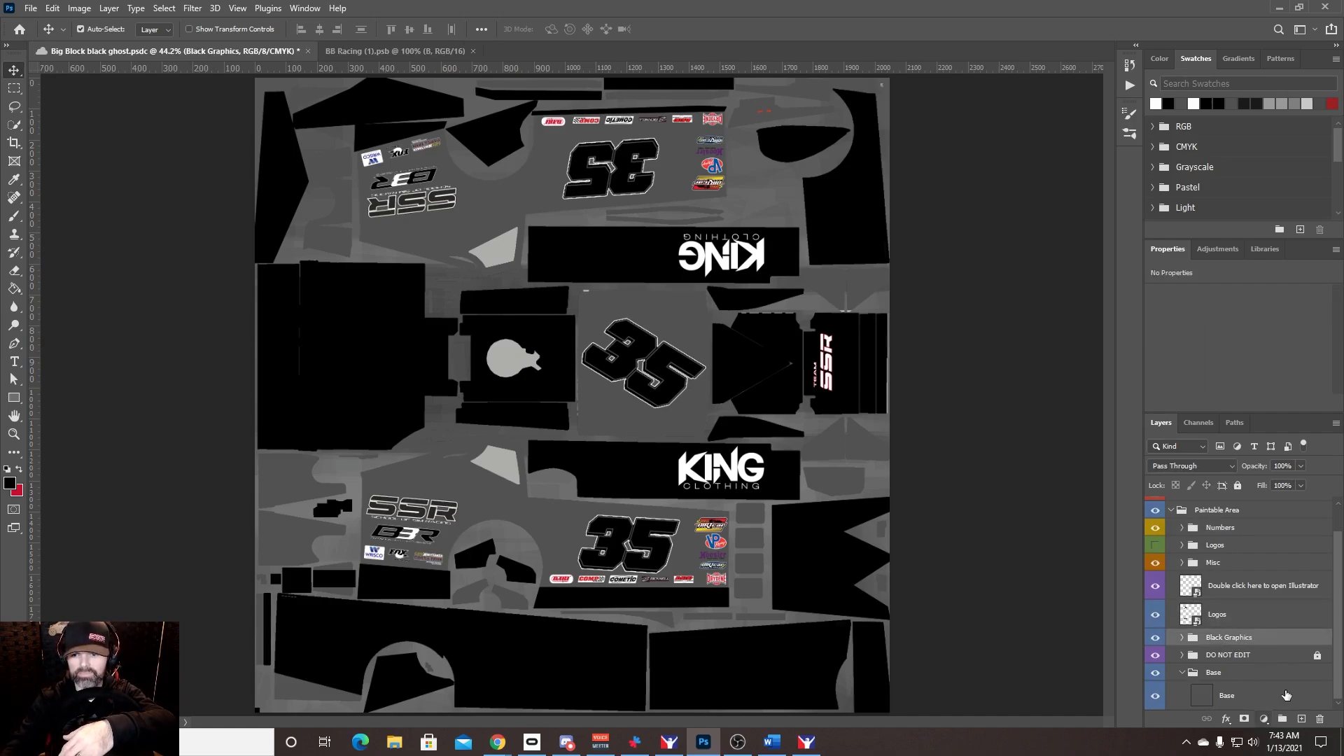
# Step: Duplicate the Numbers group, place the copy directly above the Logos smart object, and convert it to a smart object
pyautogui.click(1216, 534)
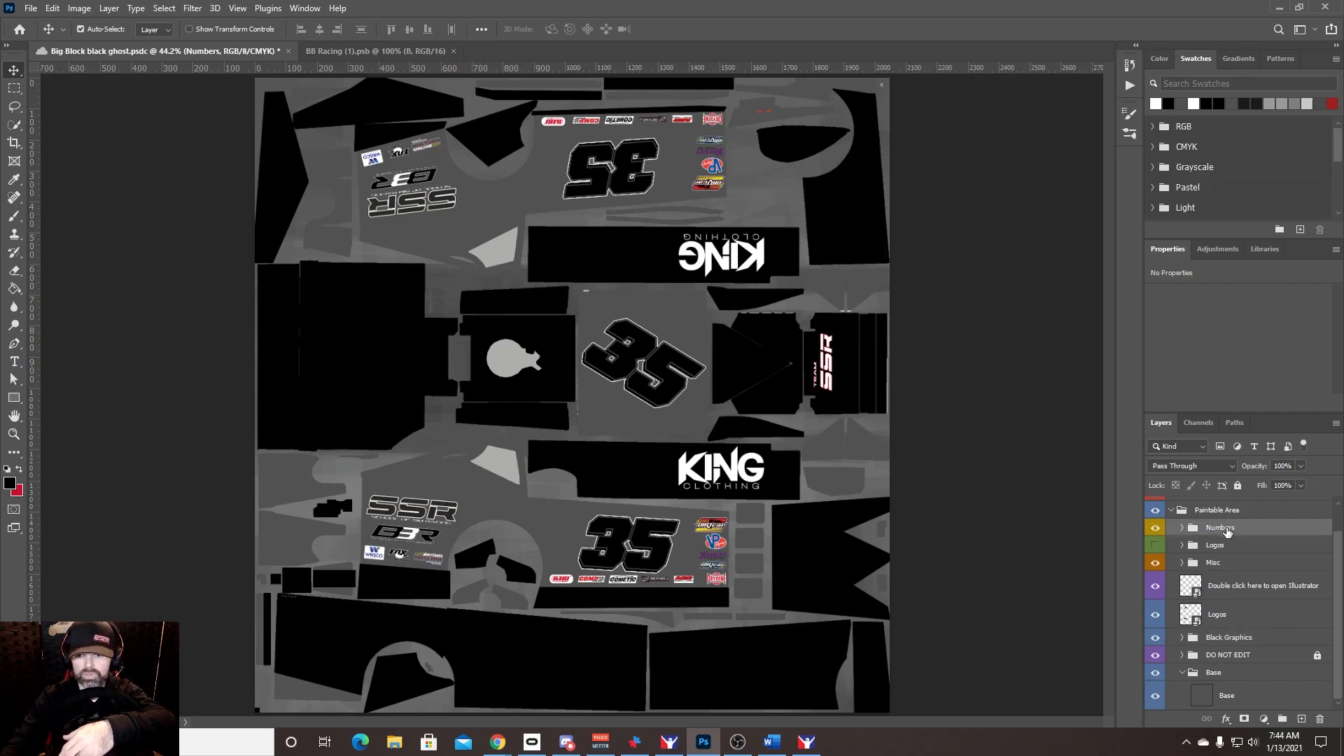
pyautogui.moveTo(1226, 532); pyautogui.dragTo(1303, 718)
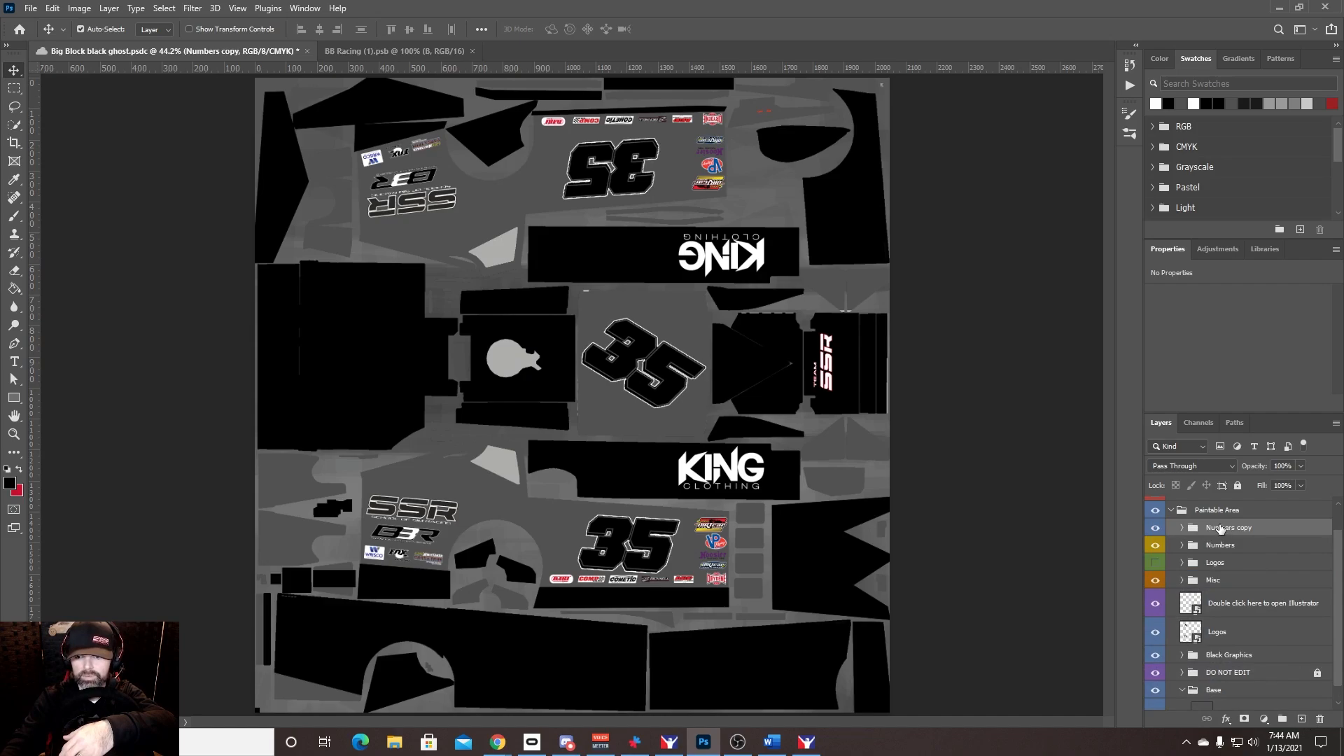
pyautogui.moveTo(1219, 529); pyautogui.dragTo(1219, 611)
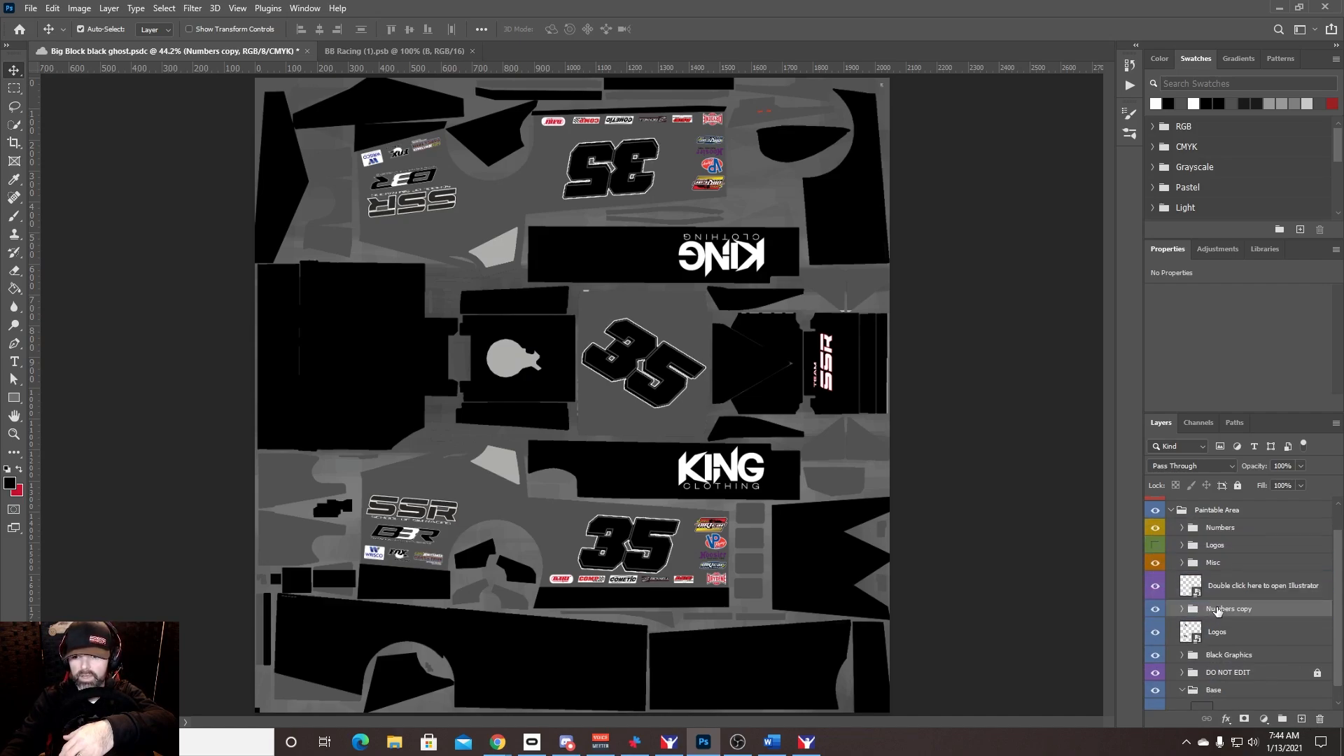
pyautogui.rightClick(1214, 611)
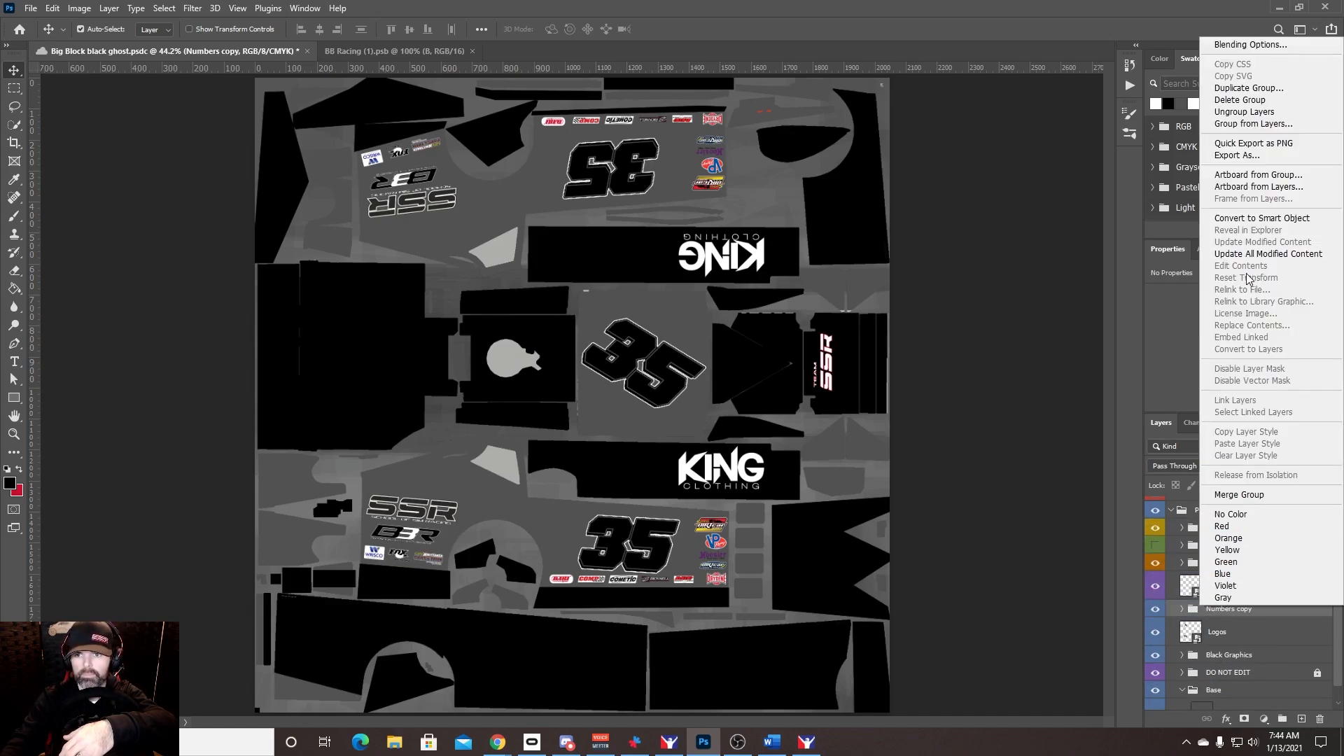
pyautogui.click(1261, 217)
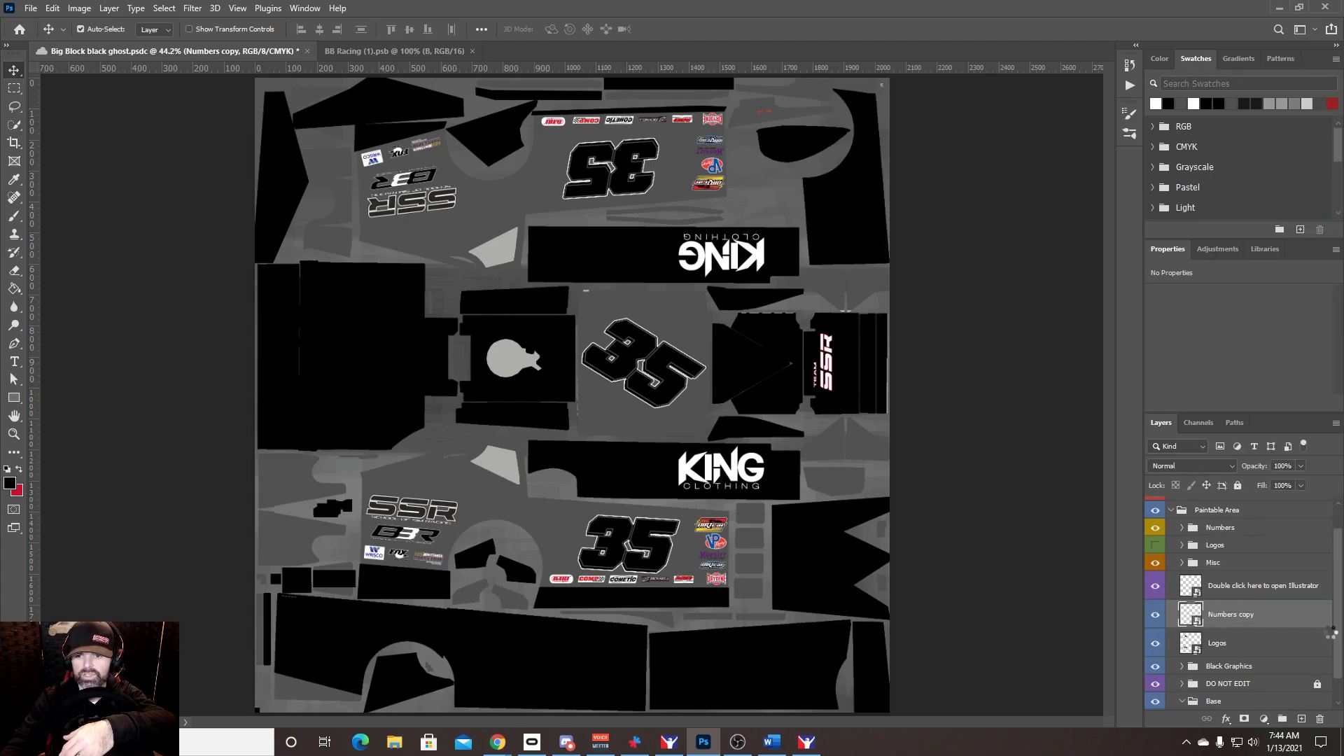
# Step: Duplicate the Black Graphics group and convert the copy to a smart object
pyautogui.scroll(-1, 1258, 642)
pyautogui.click(1252, 651)
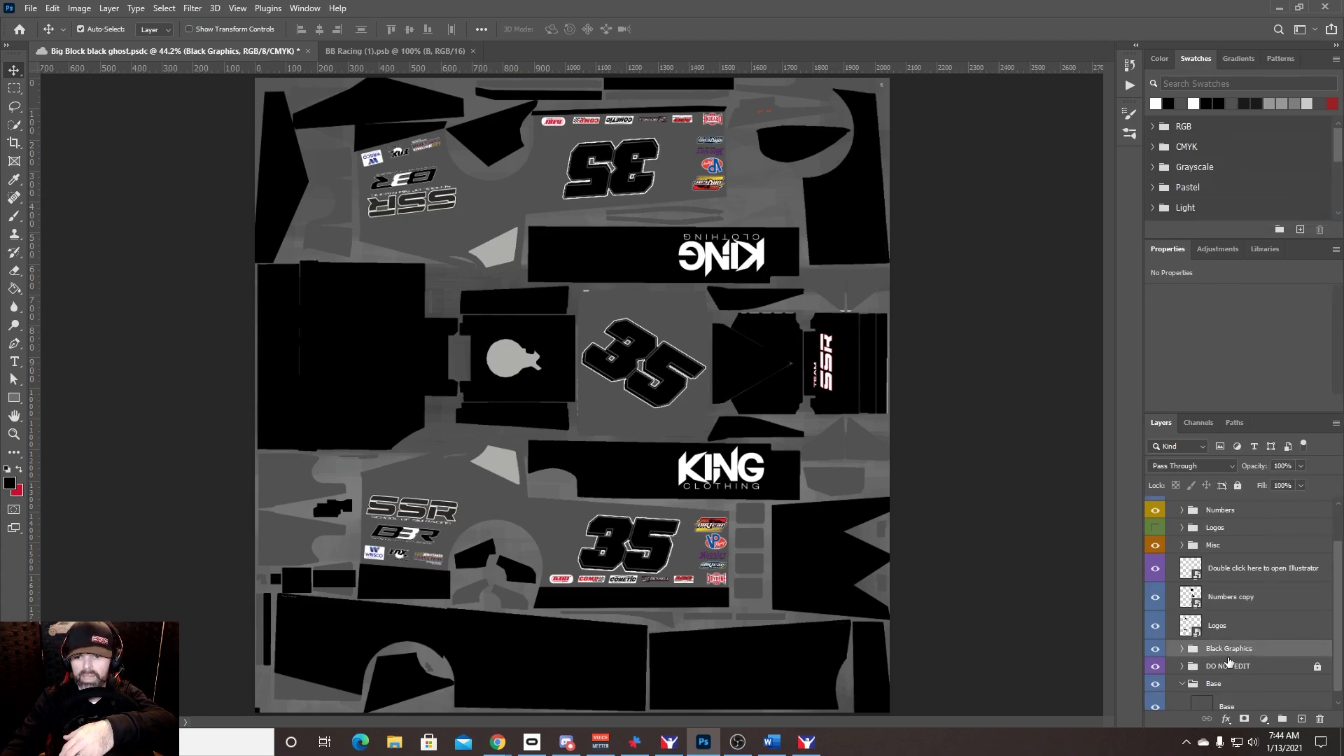
pyautogui.hotkey('ctrl', 'j')
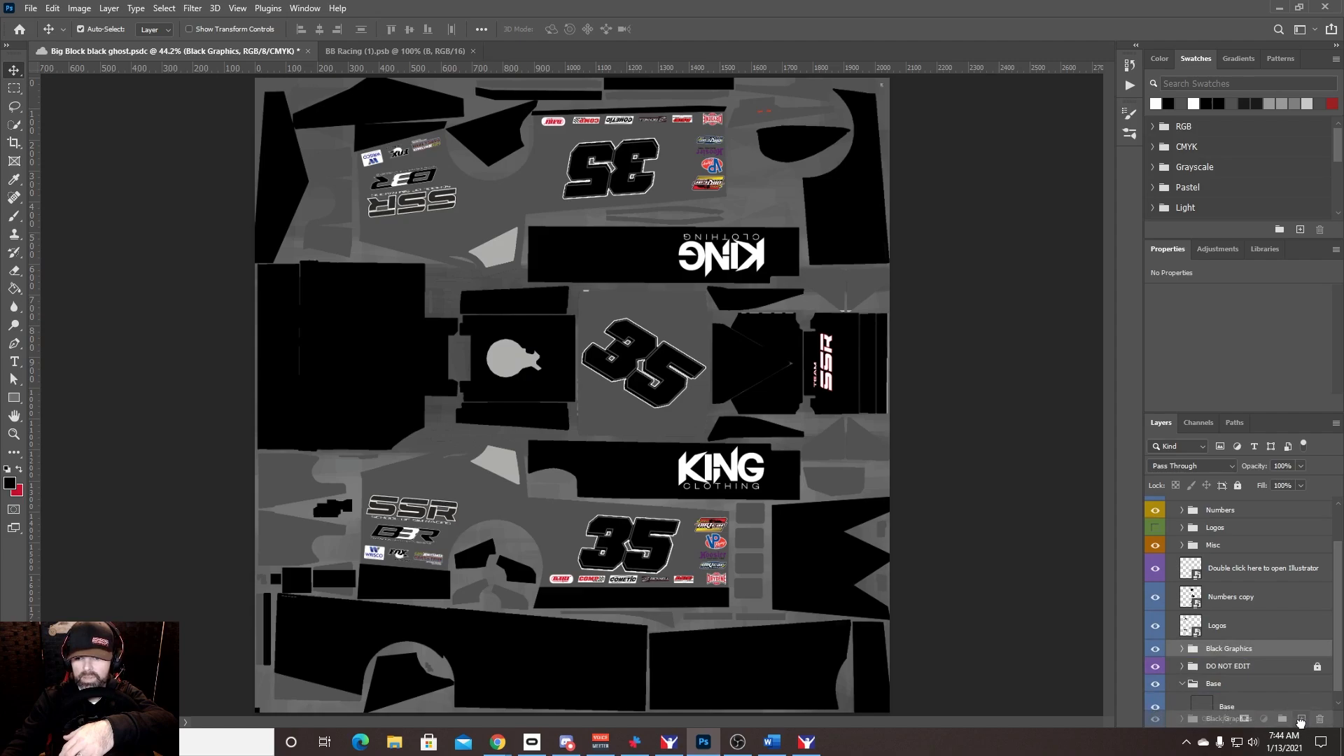
pyautogui.rightClick(1231, 652)
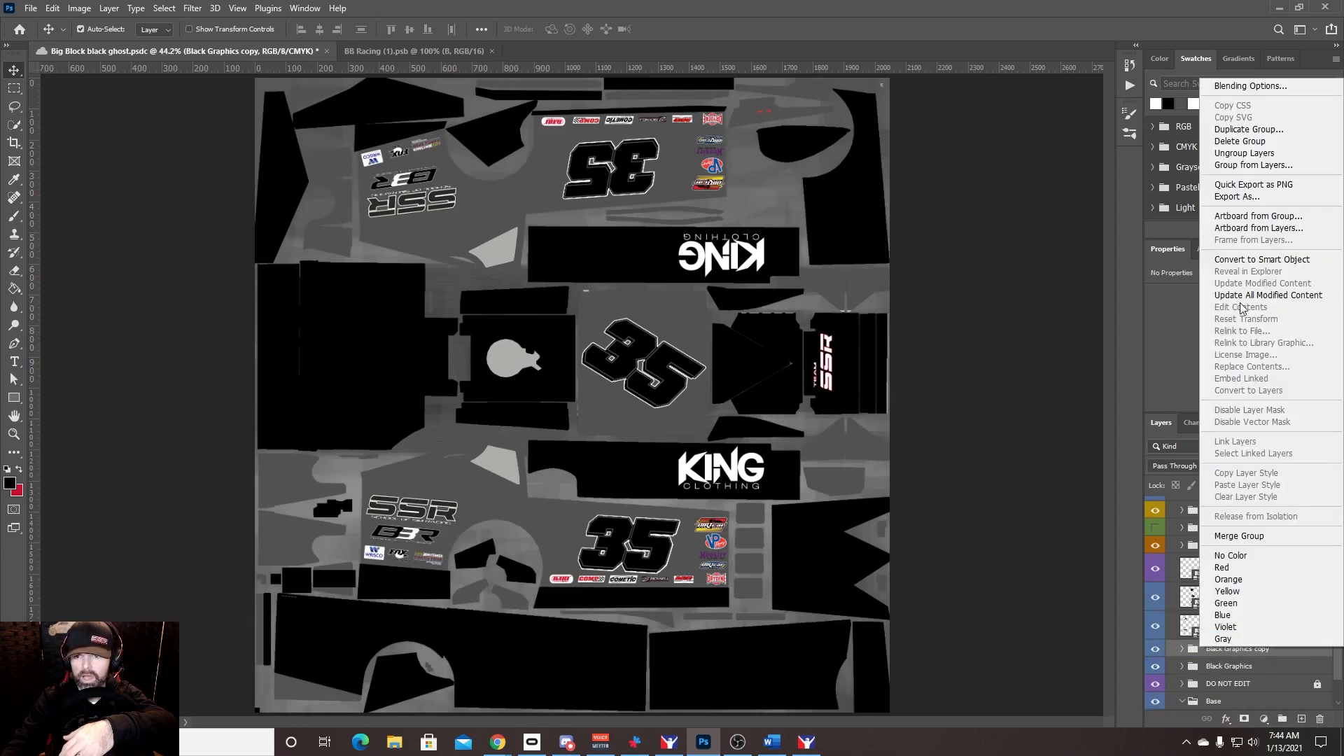
pyautogui.click(1262, 260)
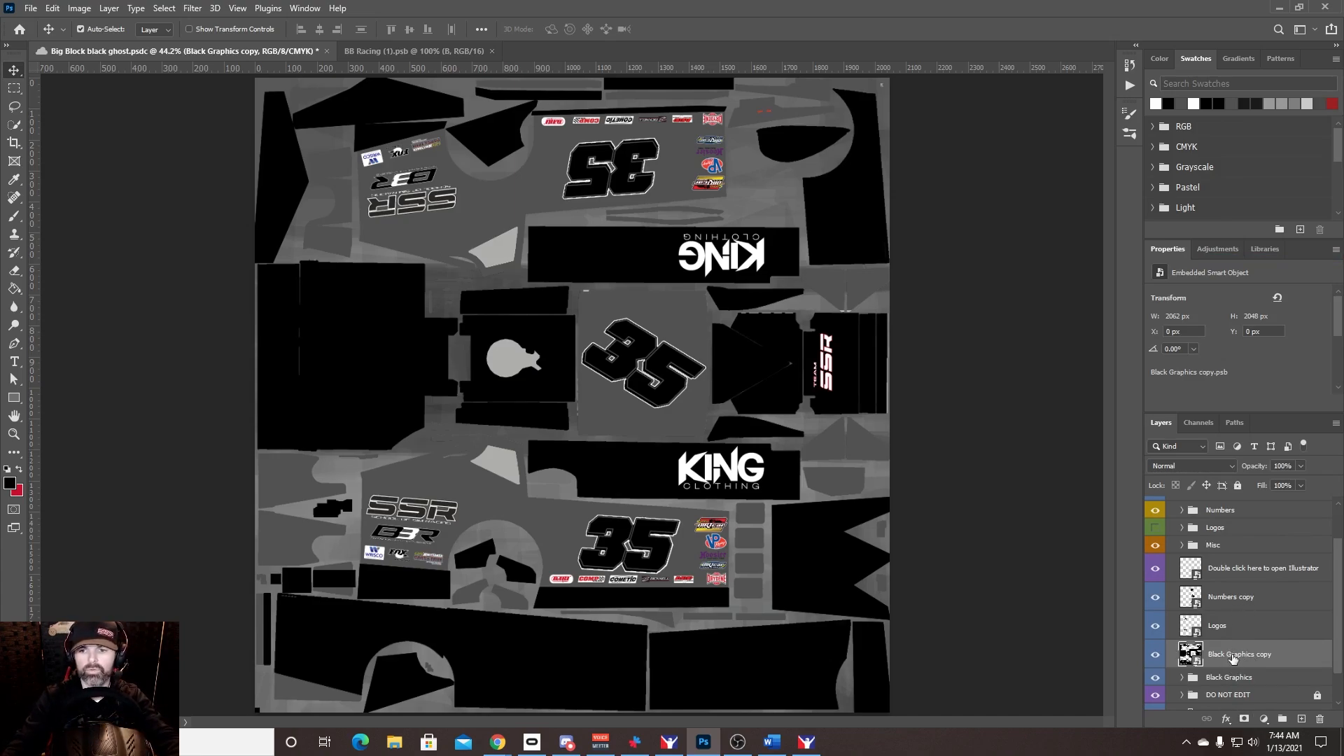
# Step: Duplicate the Logos smart object and move the original above the Numbers copy layer
pyautogui.scroll(-1, 1222, 631)
pyautogui.scroll(2, 1232, 629)
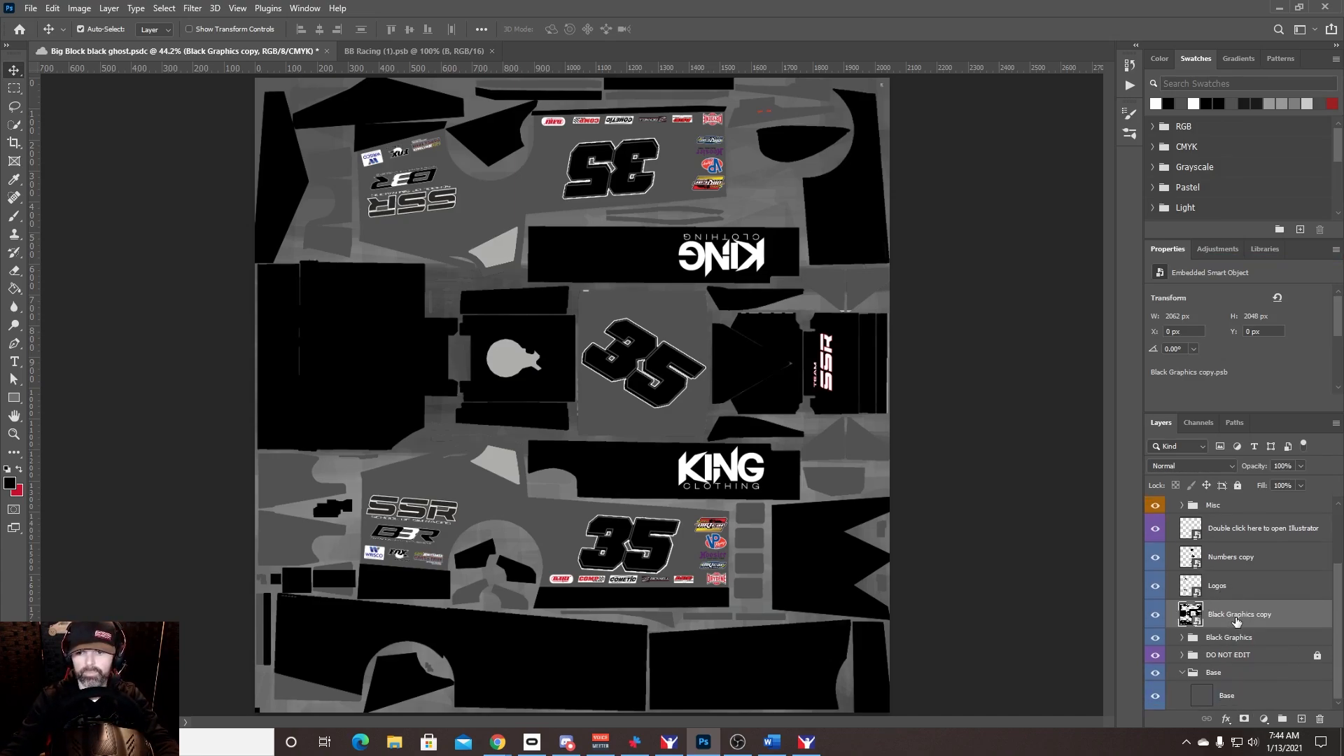
pyautogui.click(1230, 640)
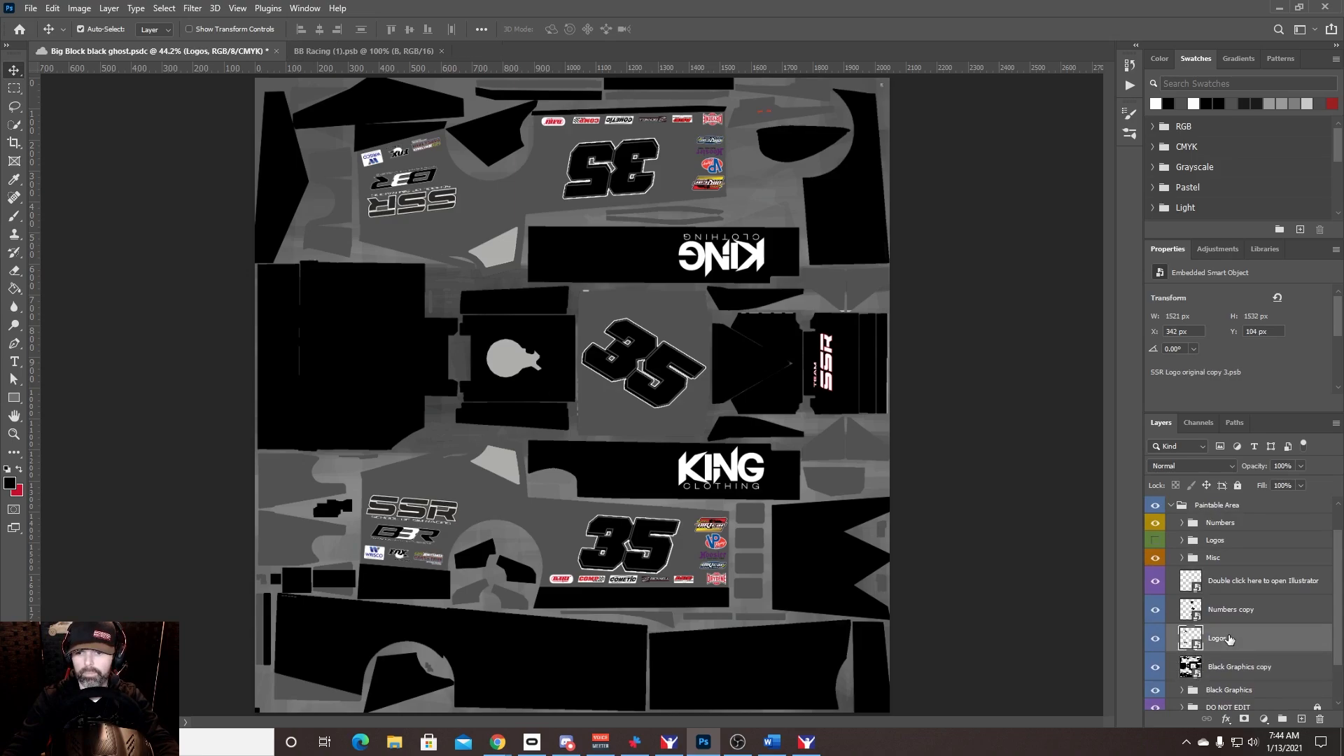
pyautogui.moveTo(1230, 641); pyautogui.dragTo(1303, 719)
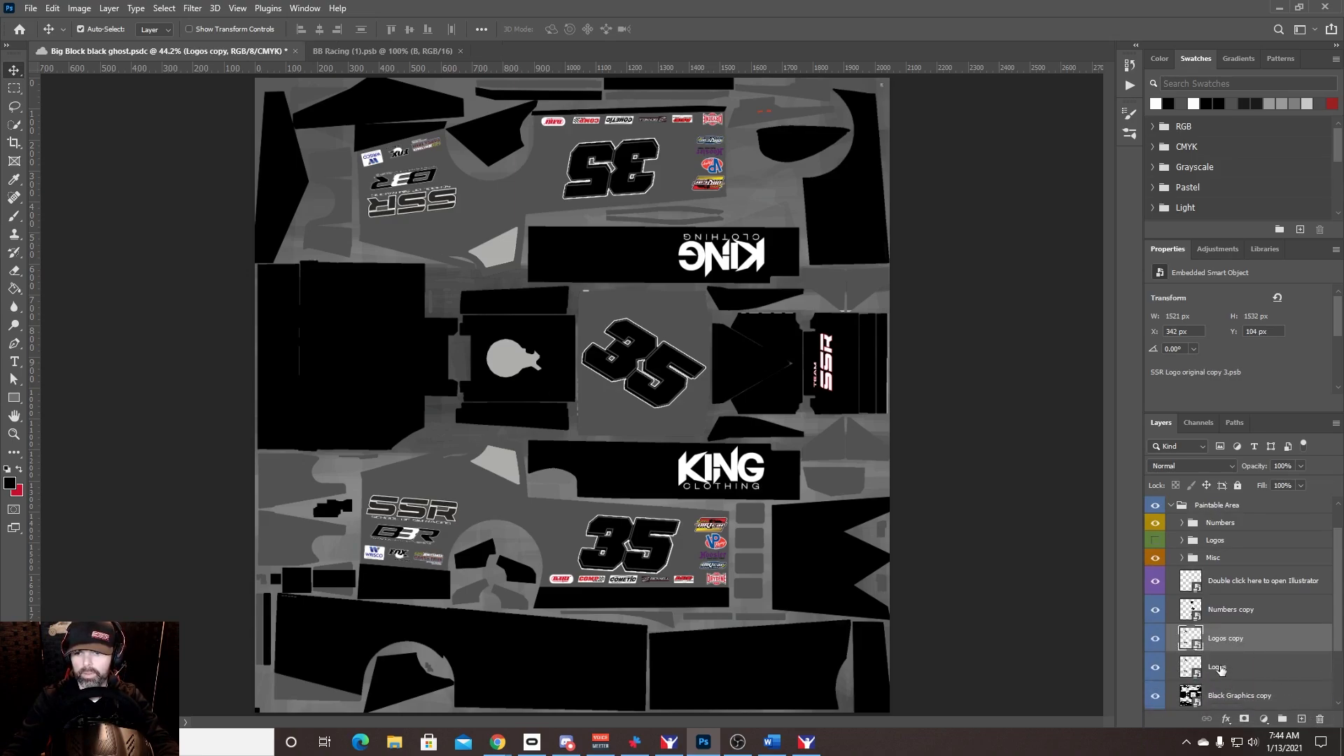
pyautogui.moveTo(1219, 668); pyautogui.dragTo(1214, 596)
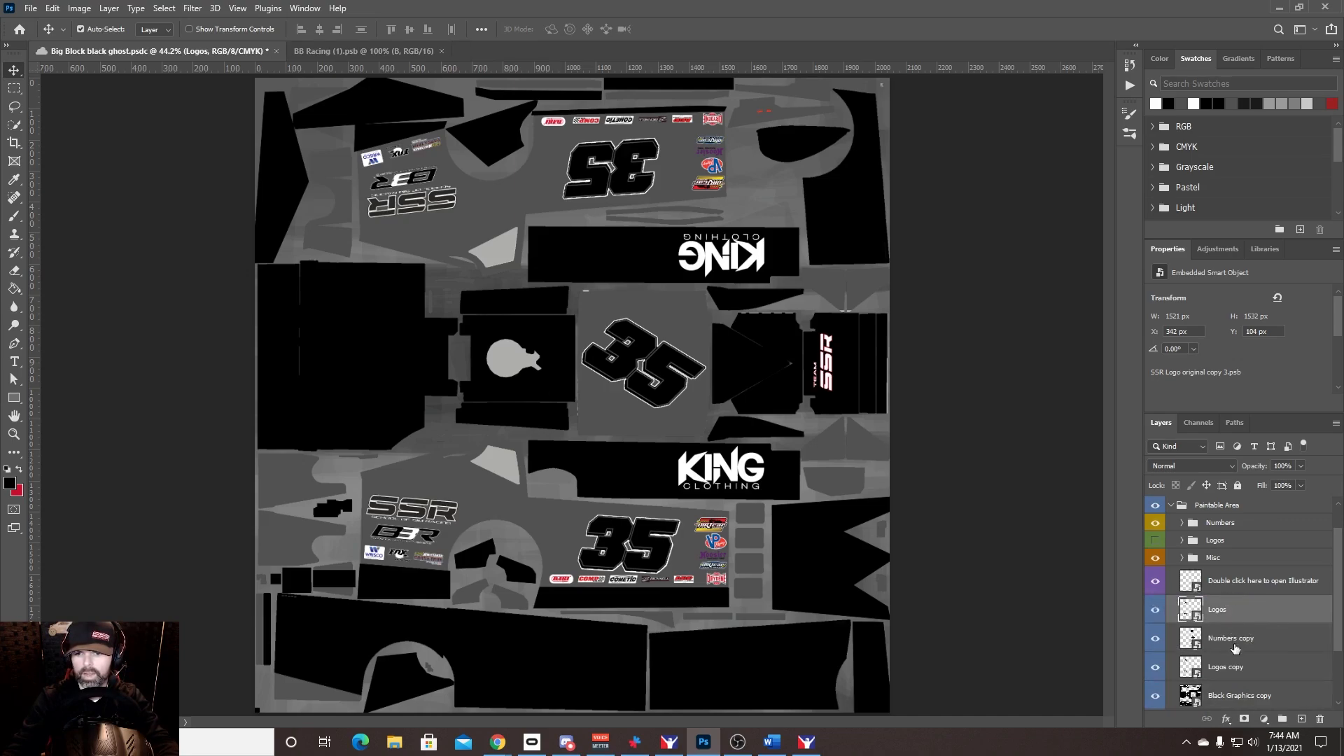
# Step: Move the Numbers copy, Logos copy and Black Graphics copy layers together into the Custom Spec Map group
pyautogui.scroll(-1, 1234, 630)
pyautogui.click(1239, 606)
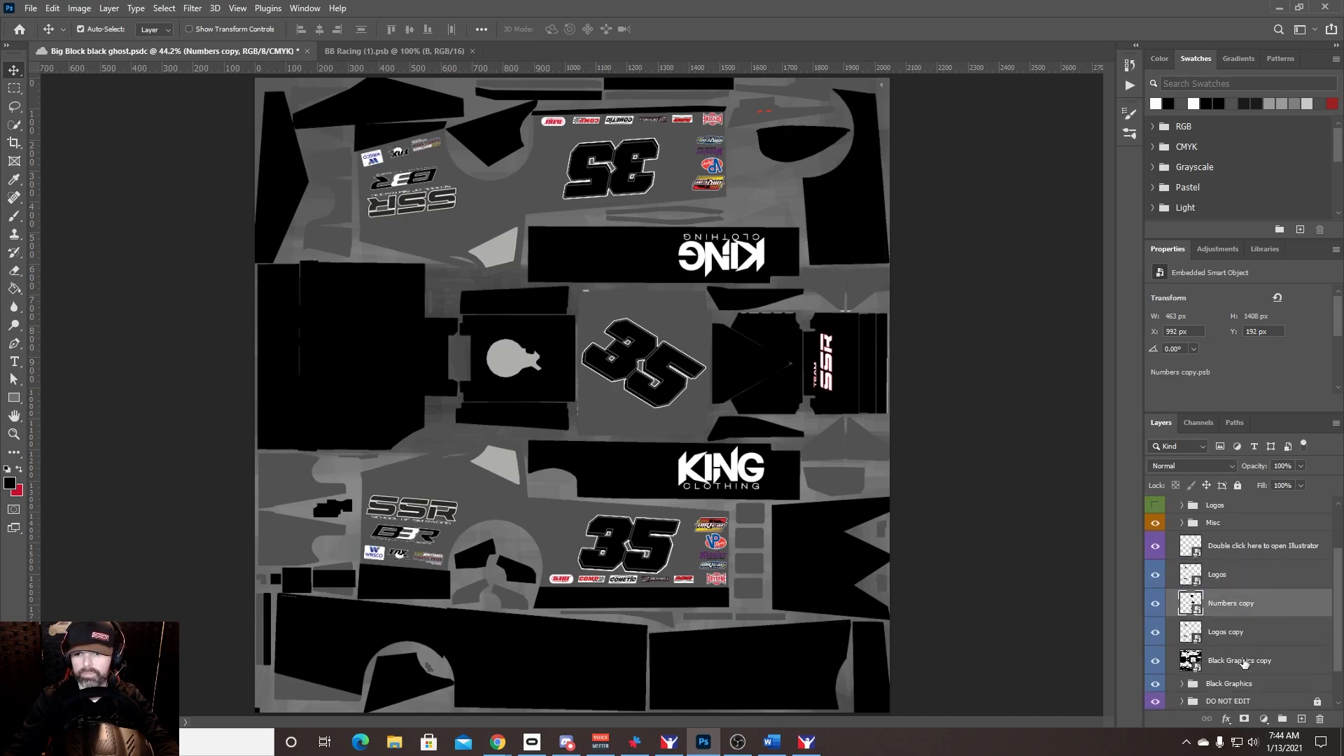
pyautogui.keyDown('shift'); pyautogui.click(1245, 664); pyautogui.keyUp('shift')
pyautogui.scroll(2, 1240, 595)
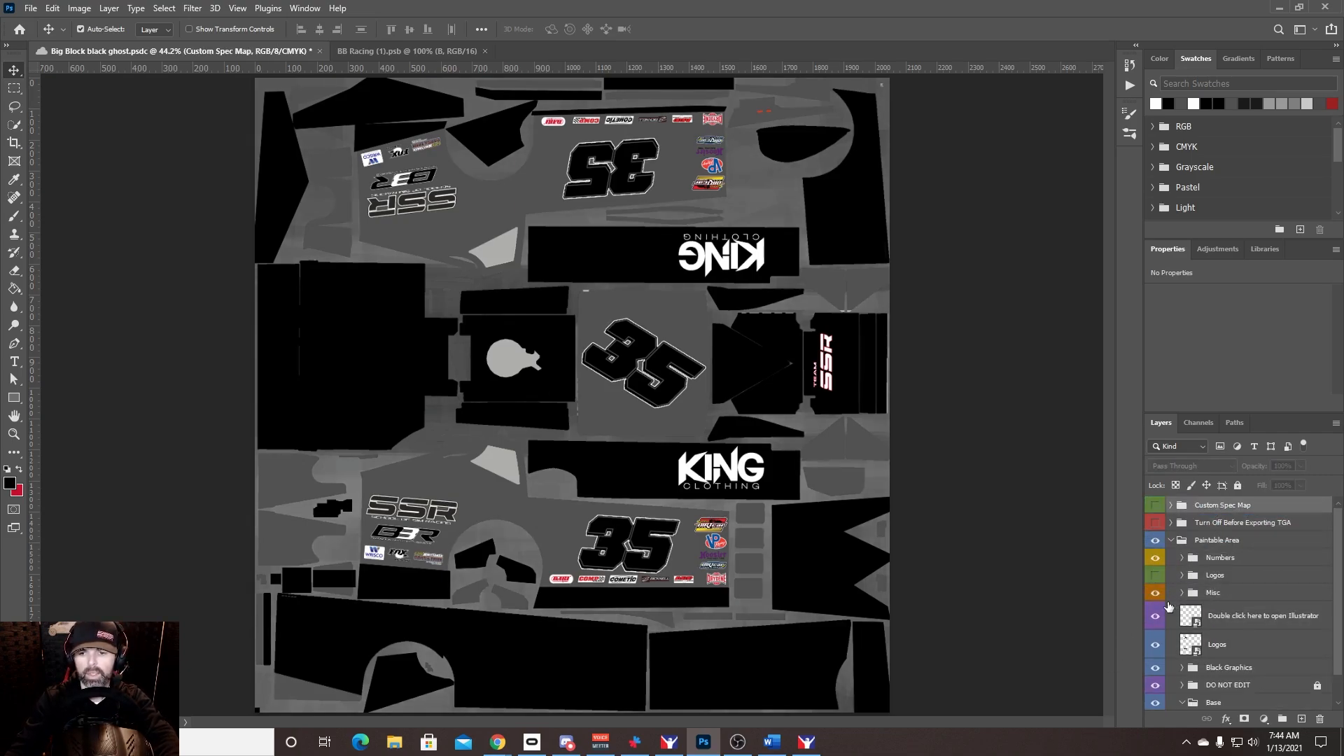
# Step: Hide the Paintable Area group, then show and expand the Custom Spec Map group
pyautogui.scroll(-1, 1185, 648)
pyautogui.scroll(1, 1176, 656)
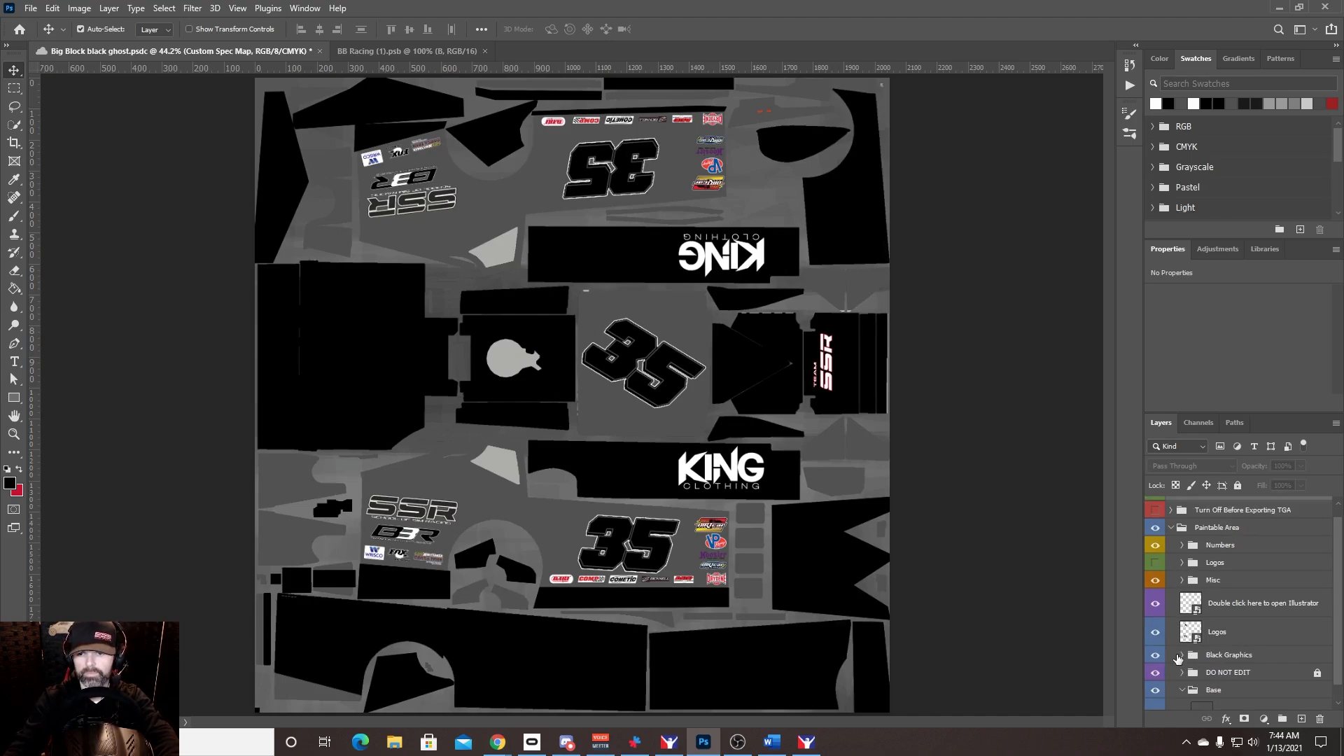
pyautogui.click(1155, 530)
pyautogui.scroll(1, 1192, 615)
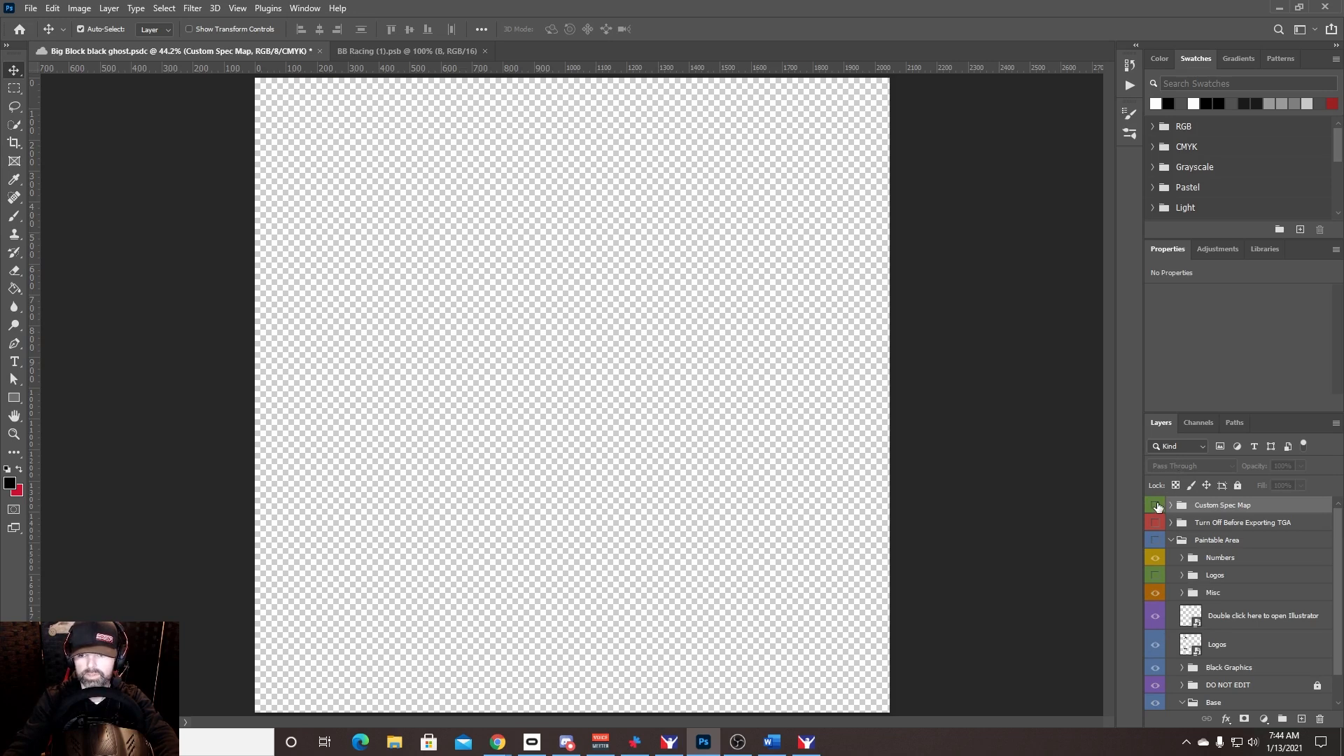
pyautogui.click(1155, 506)
pyautogui.click(1173, 506)
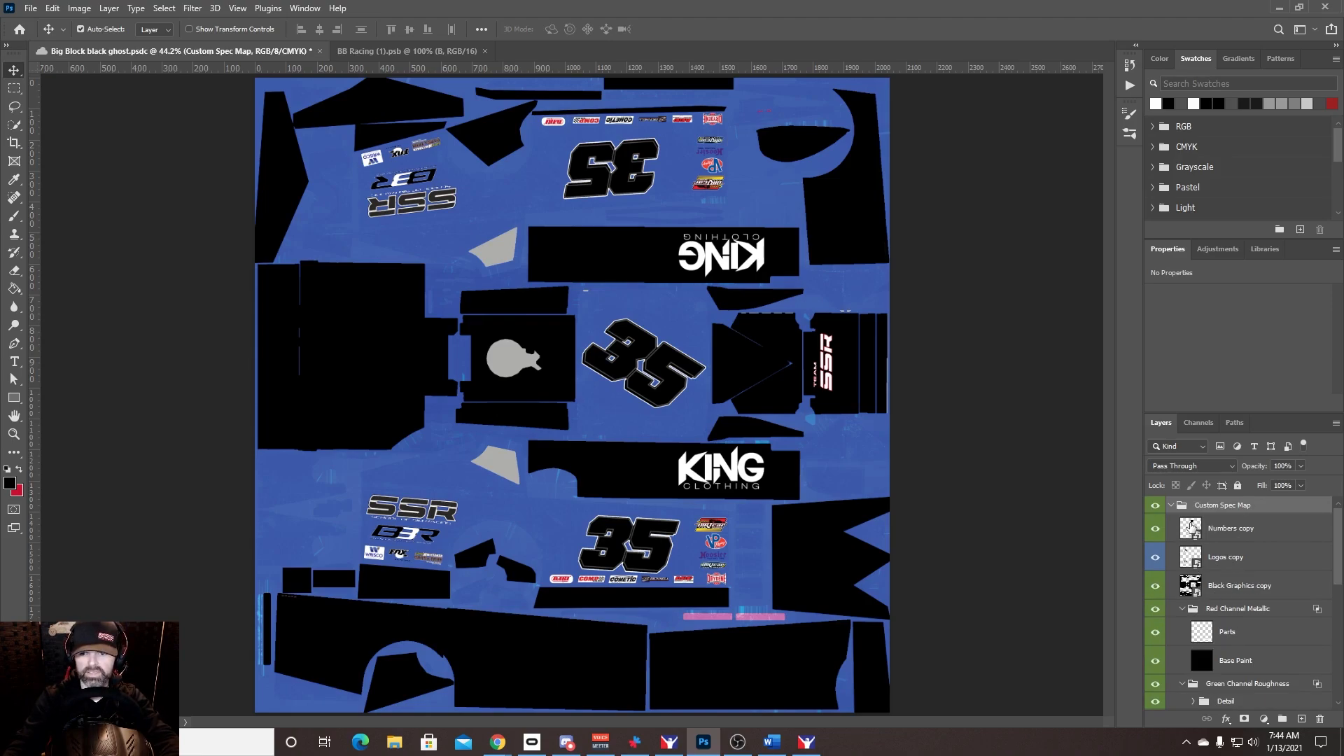
# Step: Move the Numbers copy, Logos copy and Black Graphics copy layers into the Red Channel Metallic group above Parts
pyautogui.click(1218, 530)
pyautogui.keyDown('shift'); pyautogui.click(1244, 590); pyautogui.keyUp('shift')
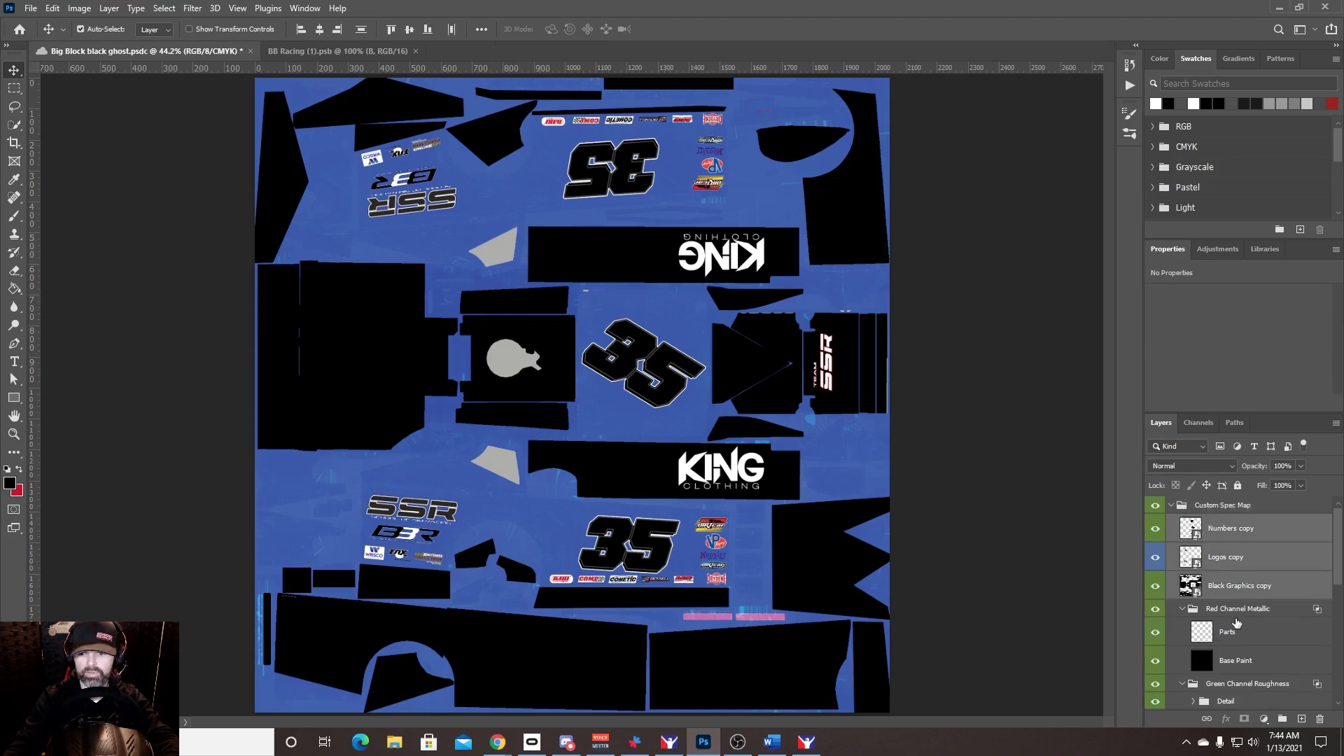
pyautogui.moveTo(1197, 526); pyautogui.dragTo(1201, 610)
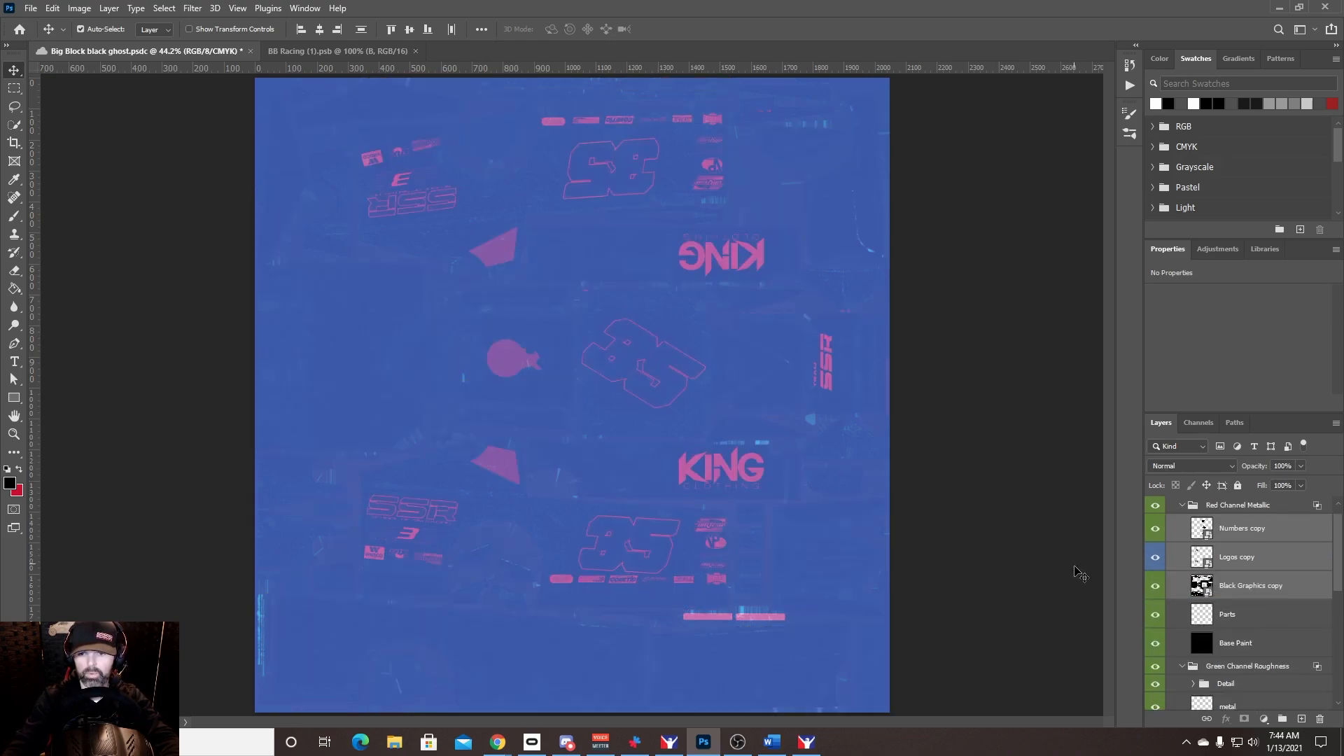
# Step: Move the Parts layer to the top of the Red Channel Metallic group and select the Base Paint layer
pyautogui.click(1206, 614)
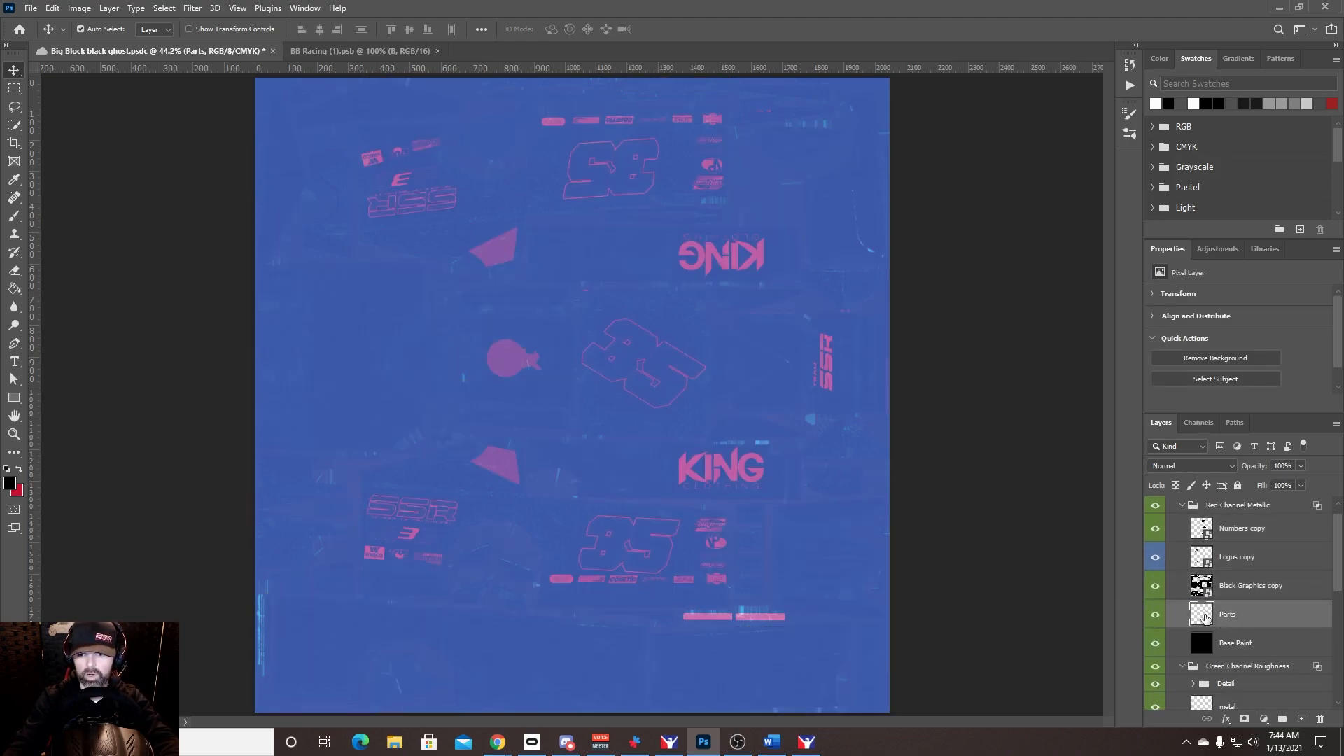
pyautogui.moveTo(1206, 614); pyautogui.dragTo(1216, 526)
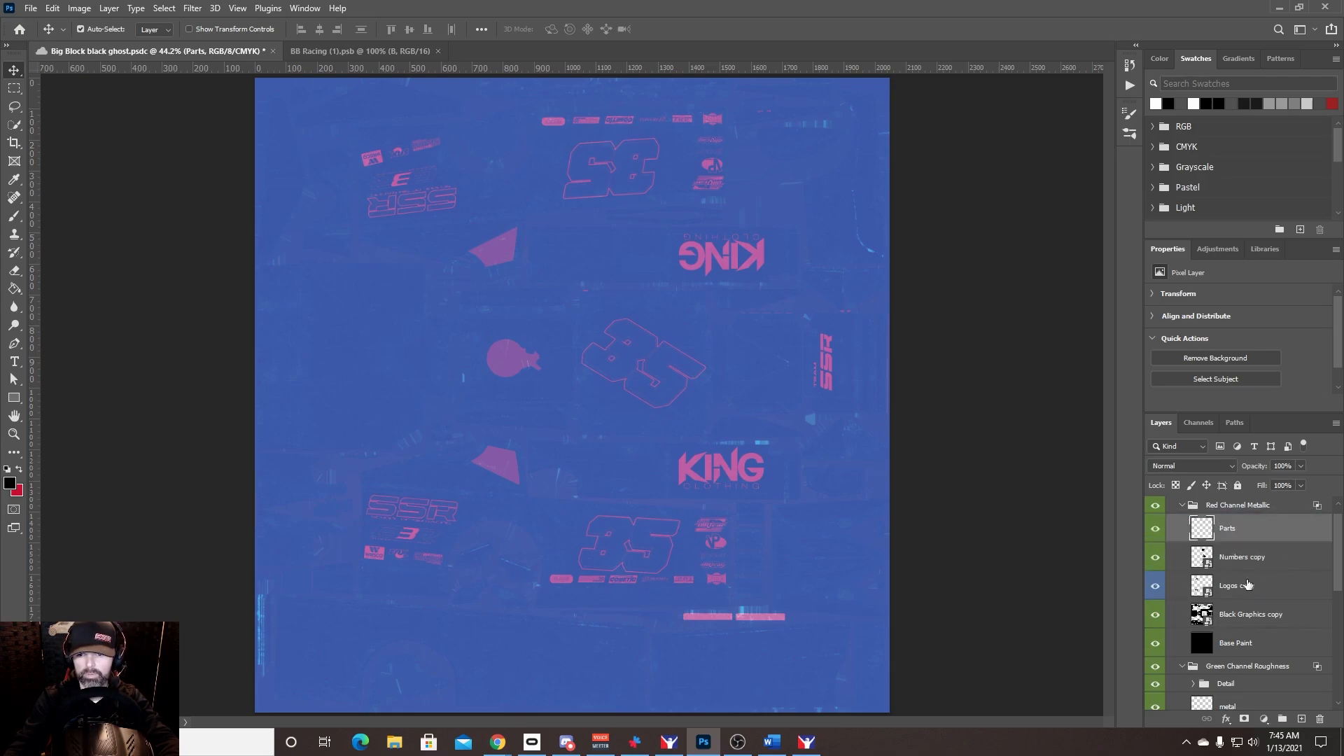
pyautogui.click(1231, 643)
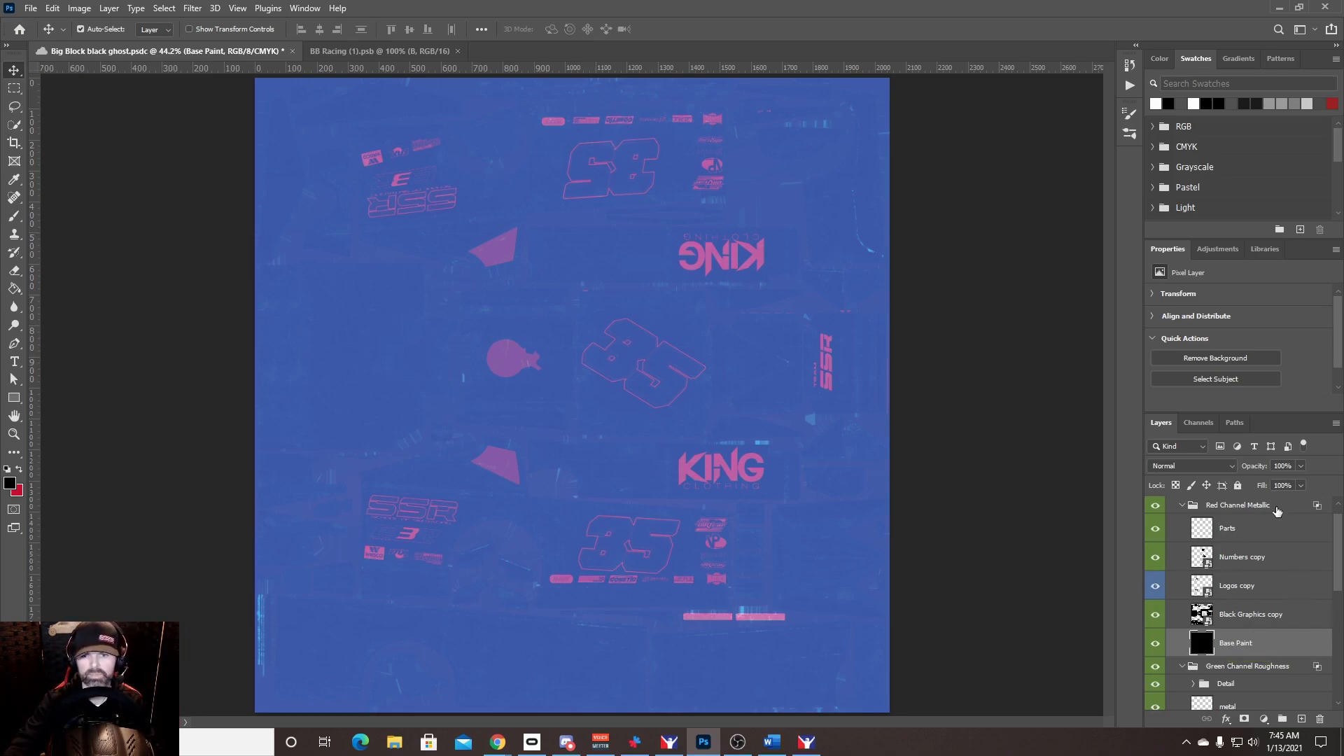
# Step: Add a Color Overlay to the Numbers copy layer in 50% brightness grey (808080)
pyautogui.click(1253, 558)
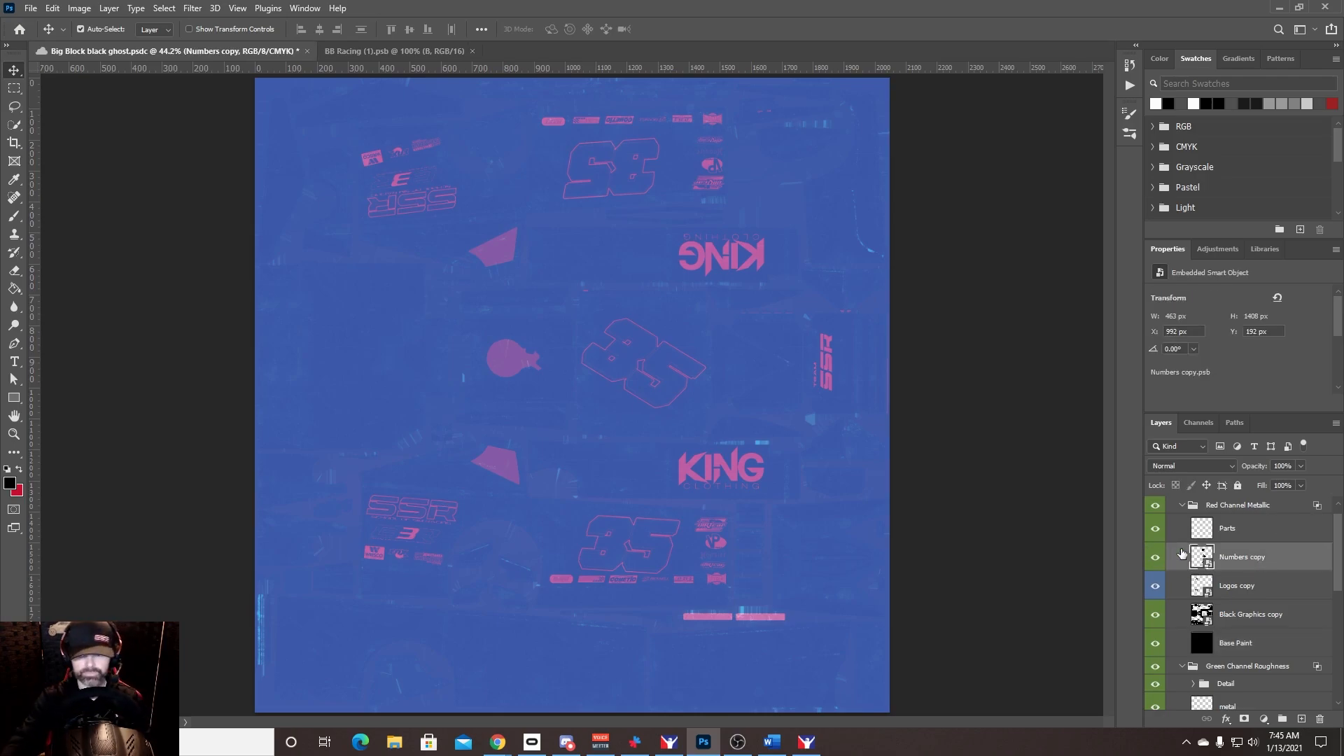
pyautogui.click(1227, 721)
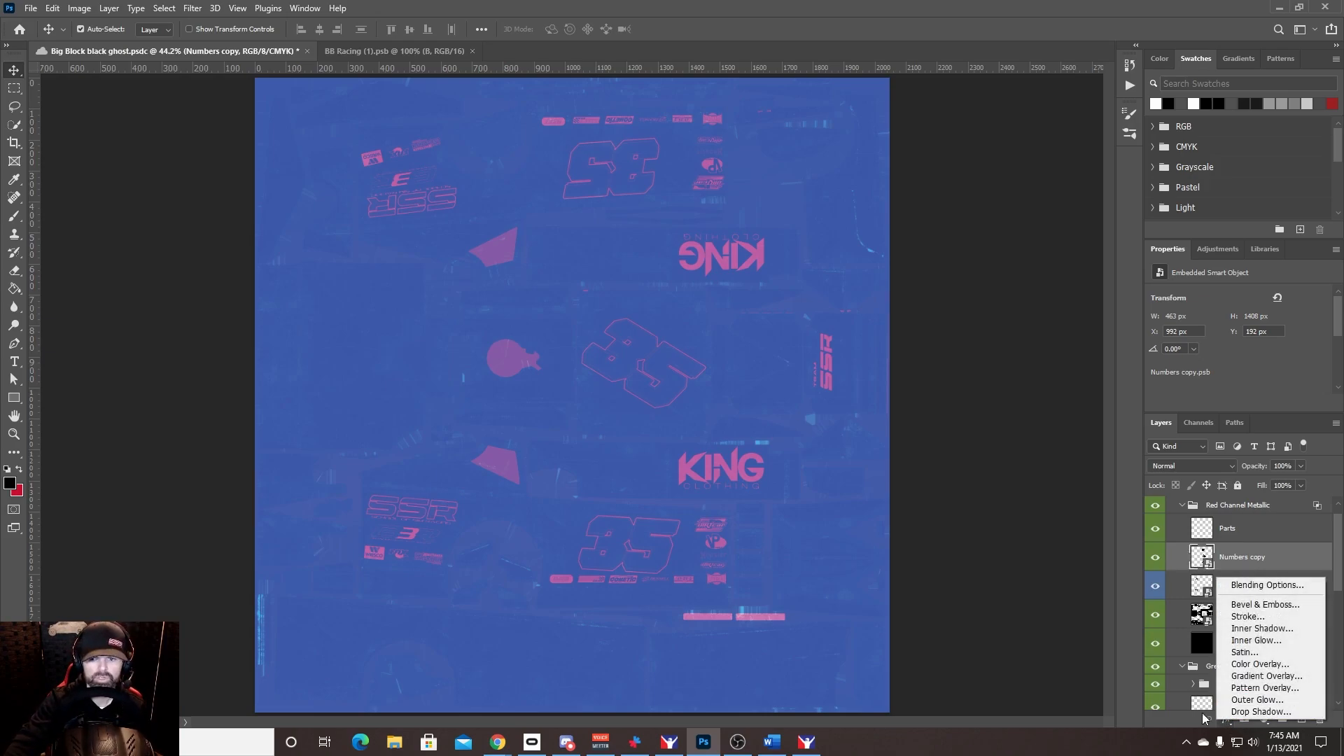
pyautogui.click(1249, 665)
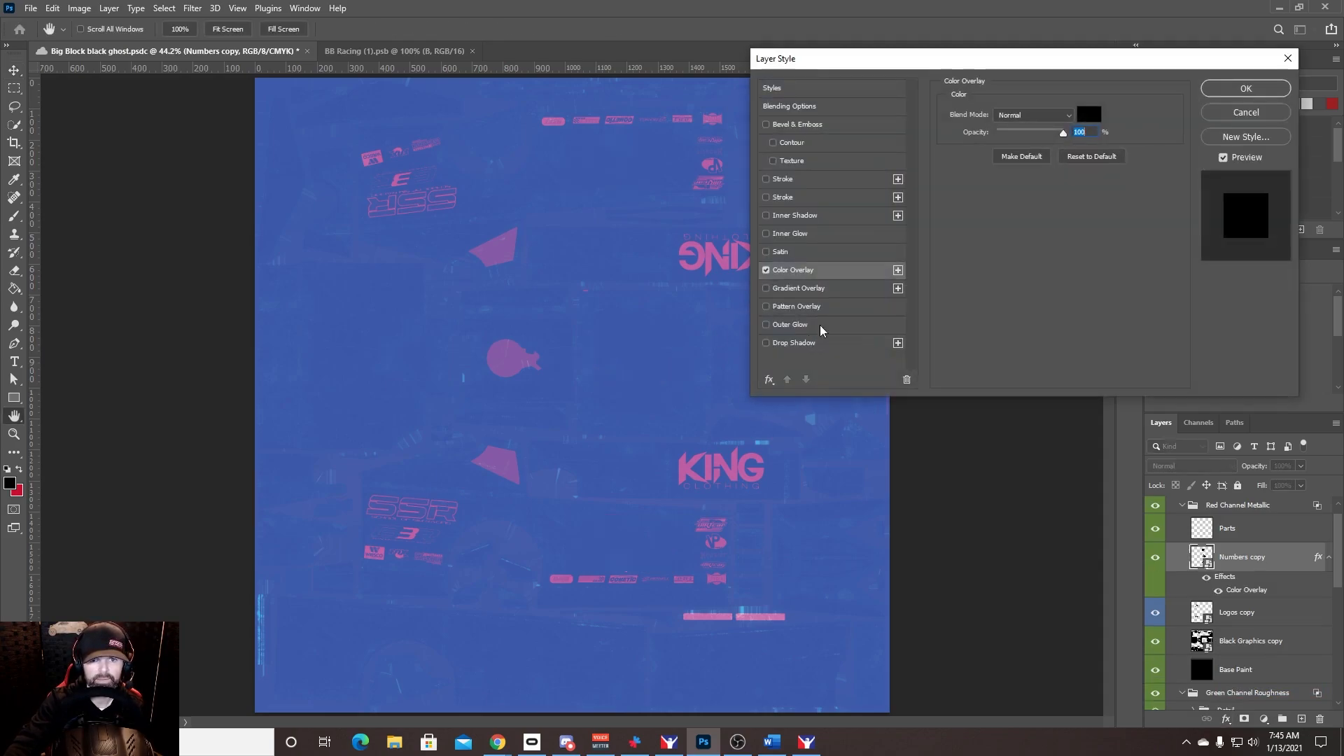
pyautogui.click(1088, 116)
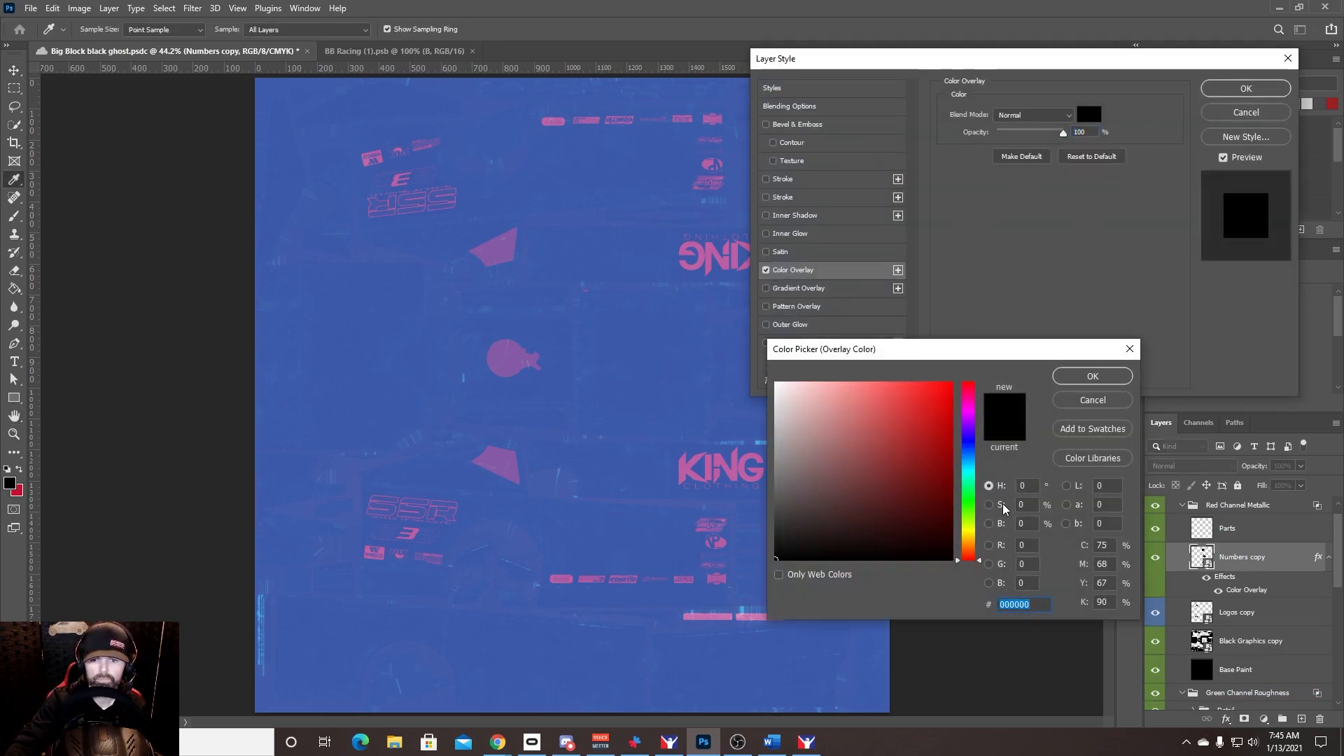
pyautogui.click(989, 525)
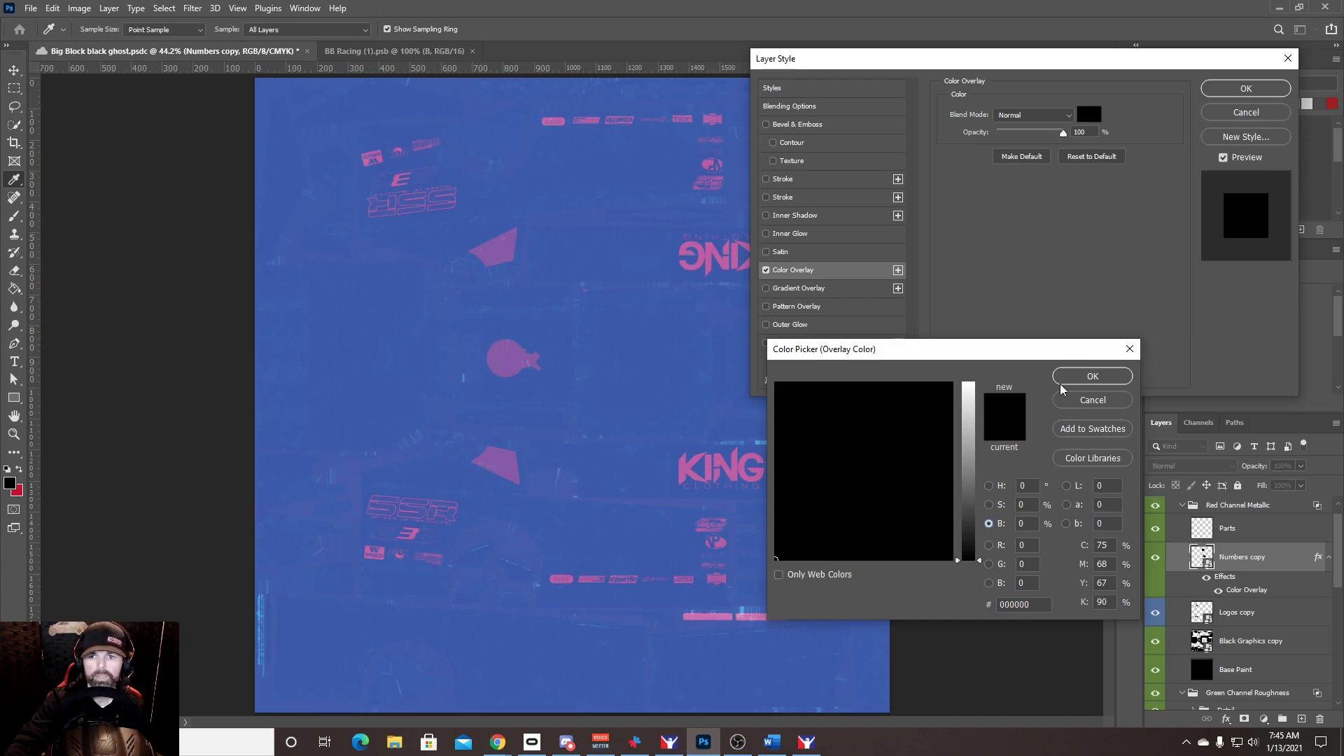
pyautogui.moveTo(978, 565); pyautogui.dragTo(978, 475)
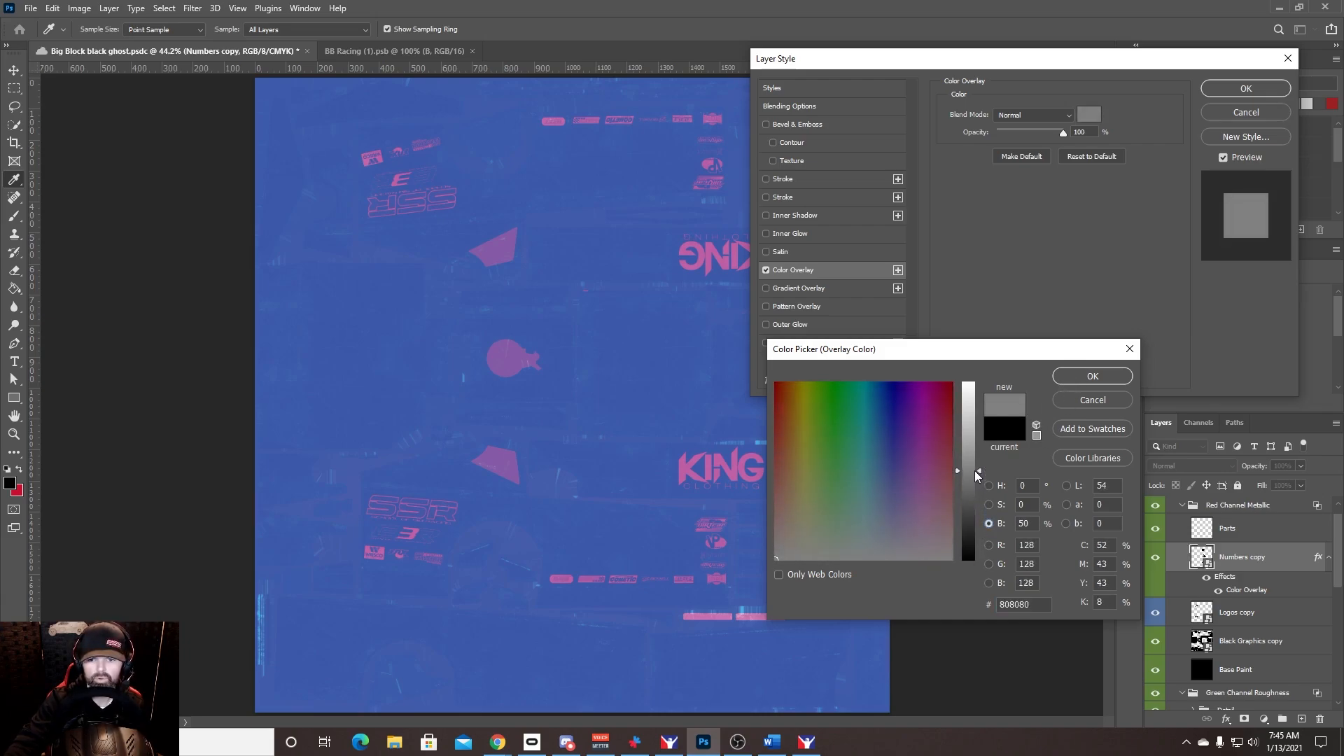
pyautogui.click(1092, 378)
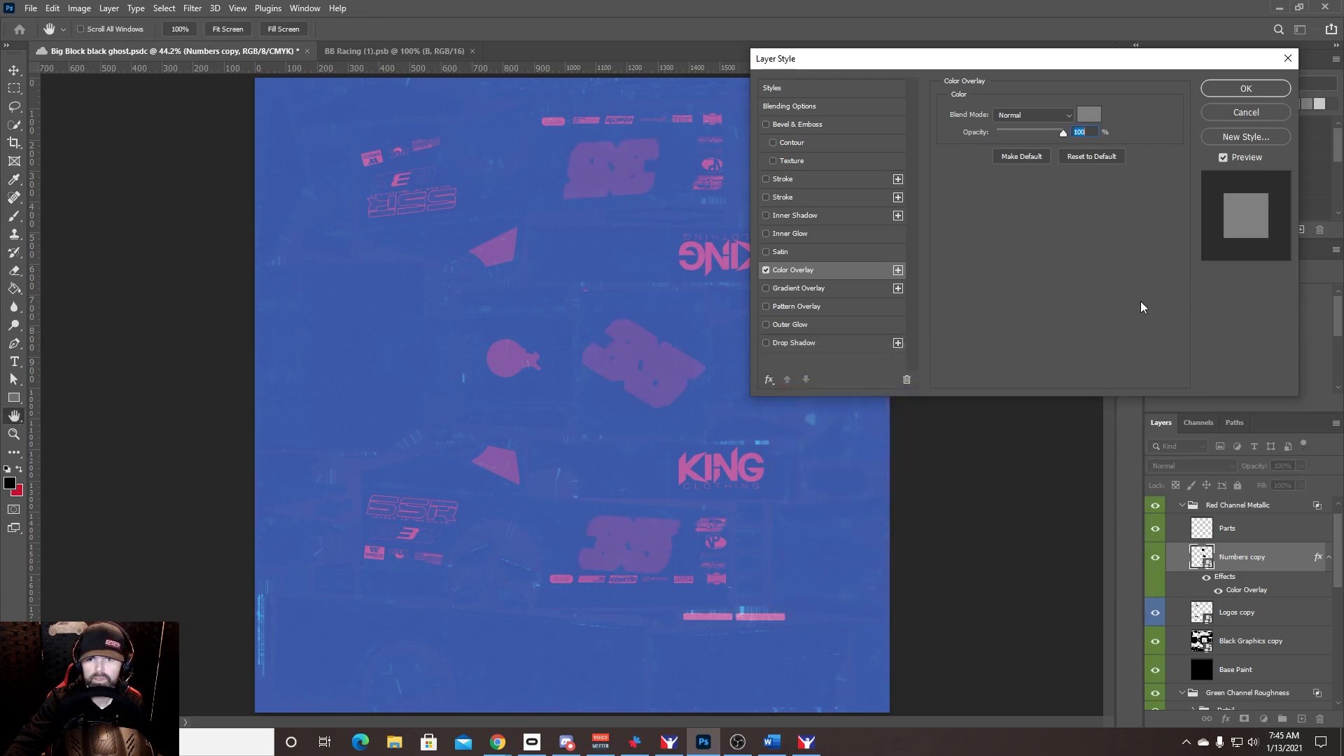
pyautogui.click(1277, 95)
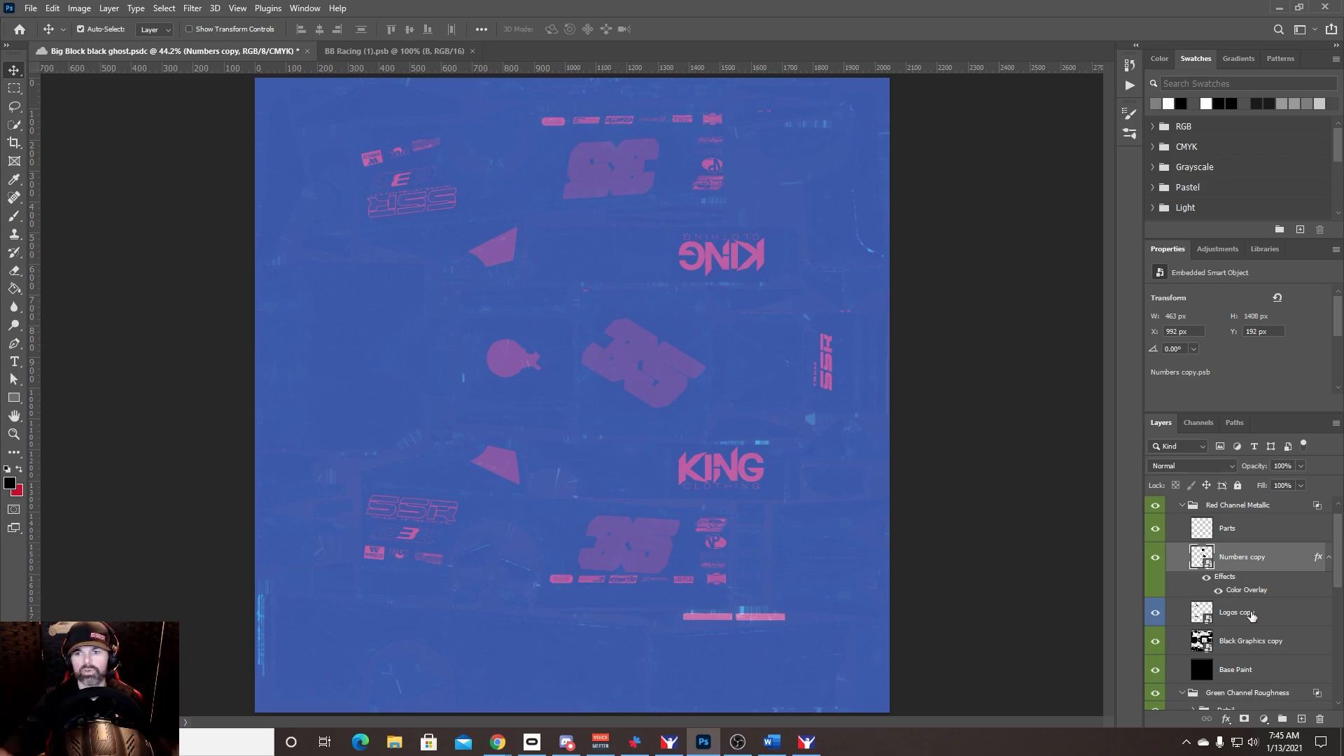
# Step: Add a Color Overlay to the Logos copy layer in darker 35% brightness grey (585858)
pyautogui.click(1197, 613)
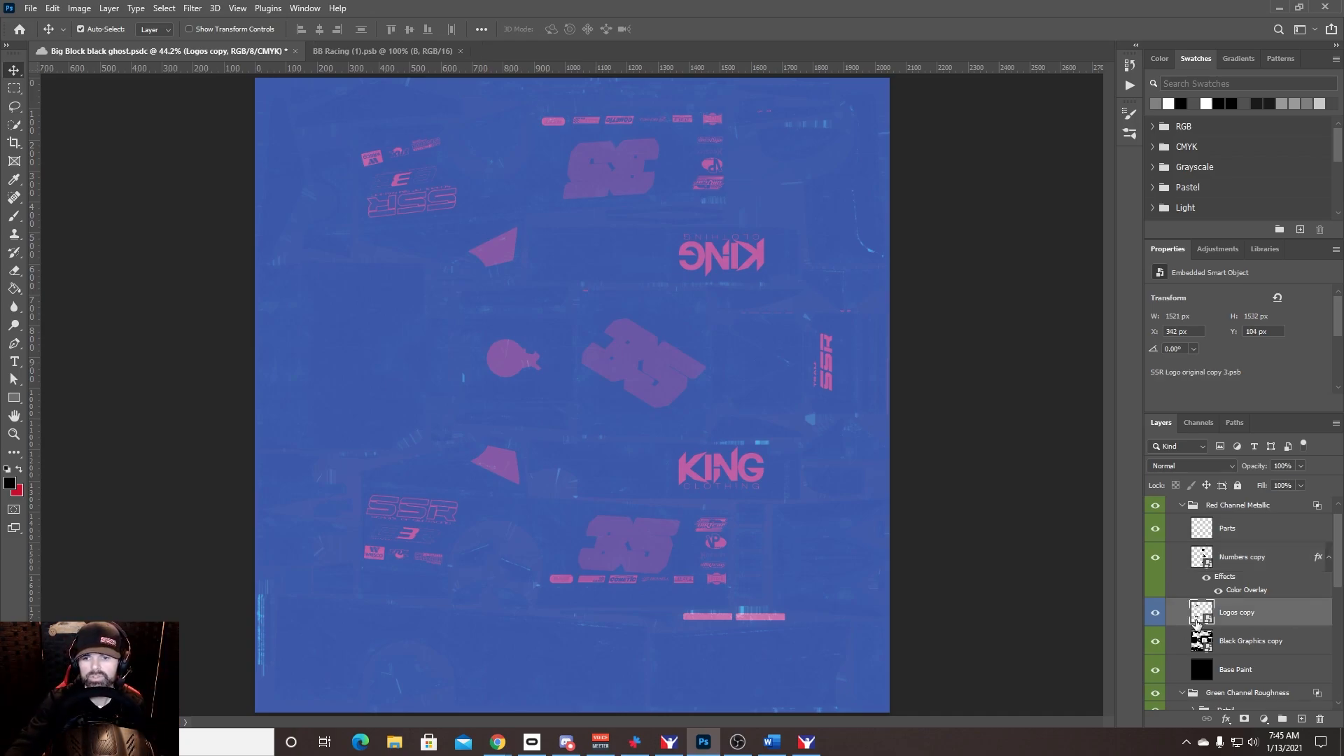
pyautogui.click(1225, 720)
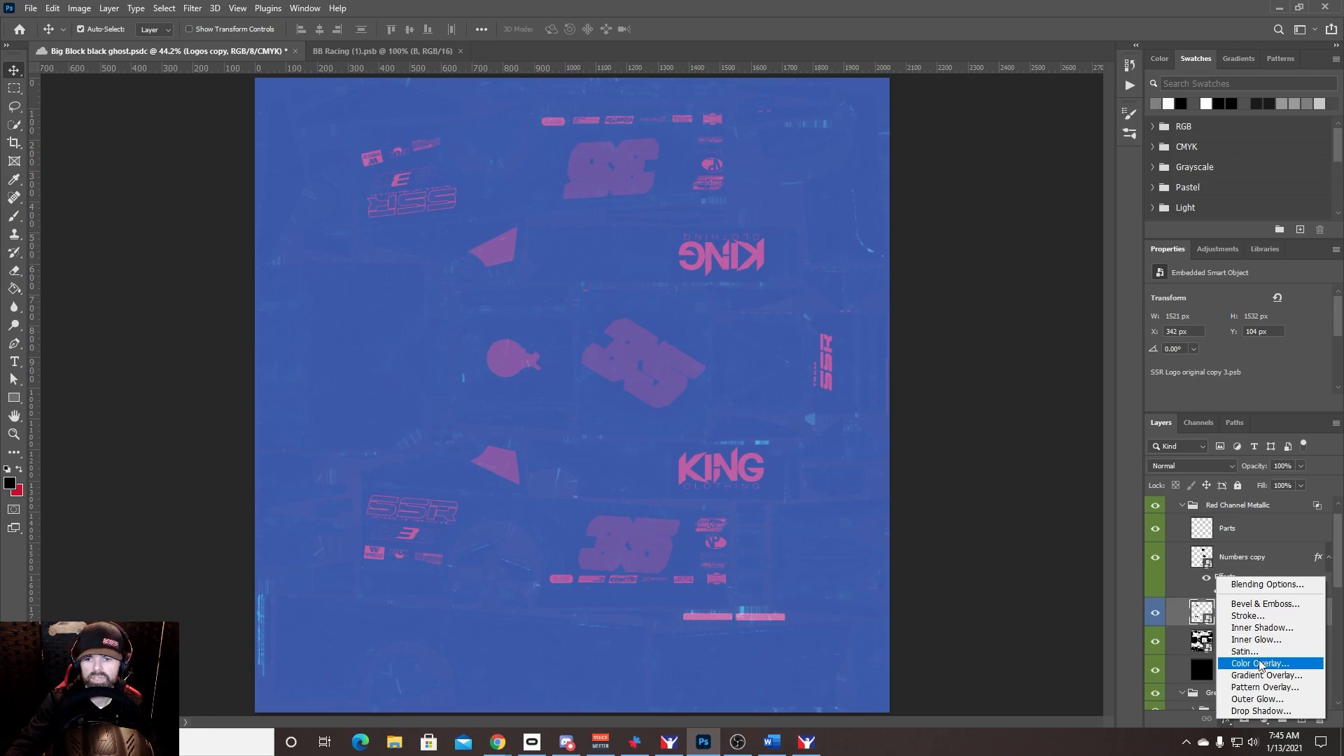
pyautogui.click(1260, 664)
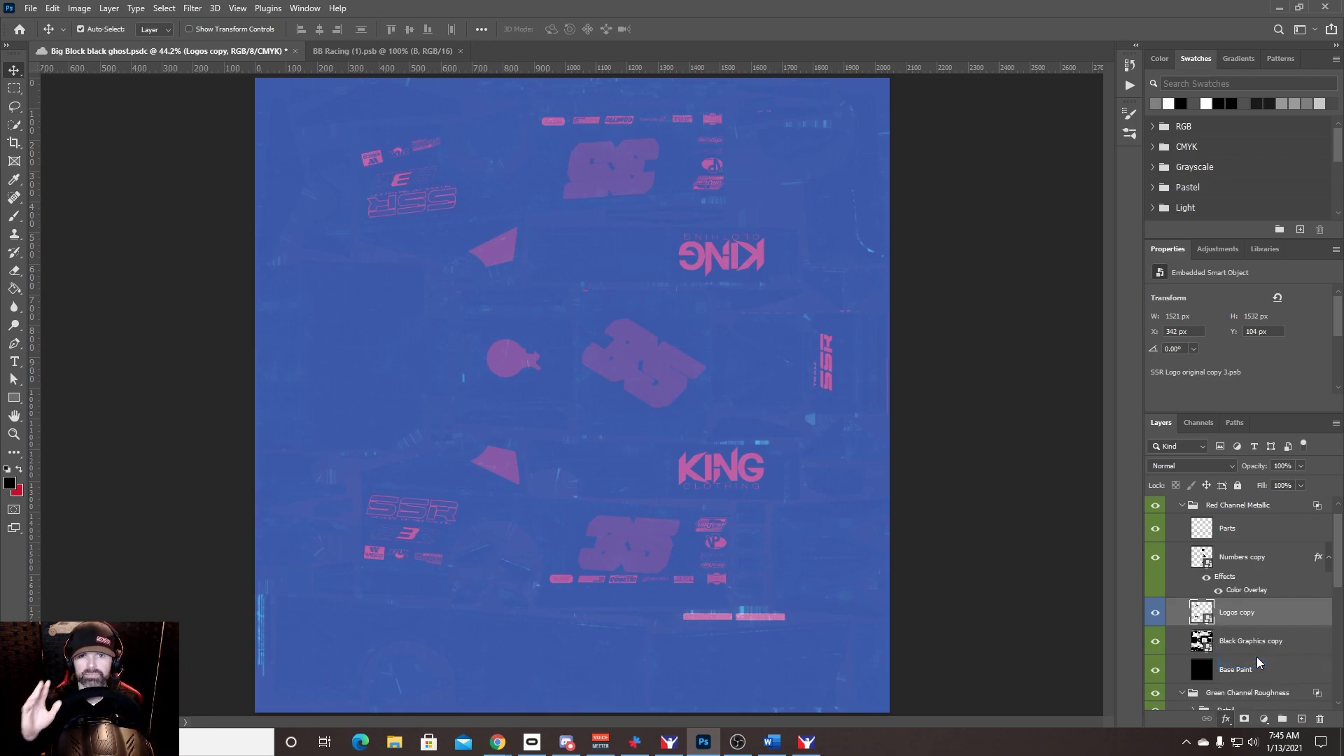
pyautogui.click(1089, 115)
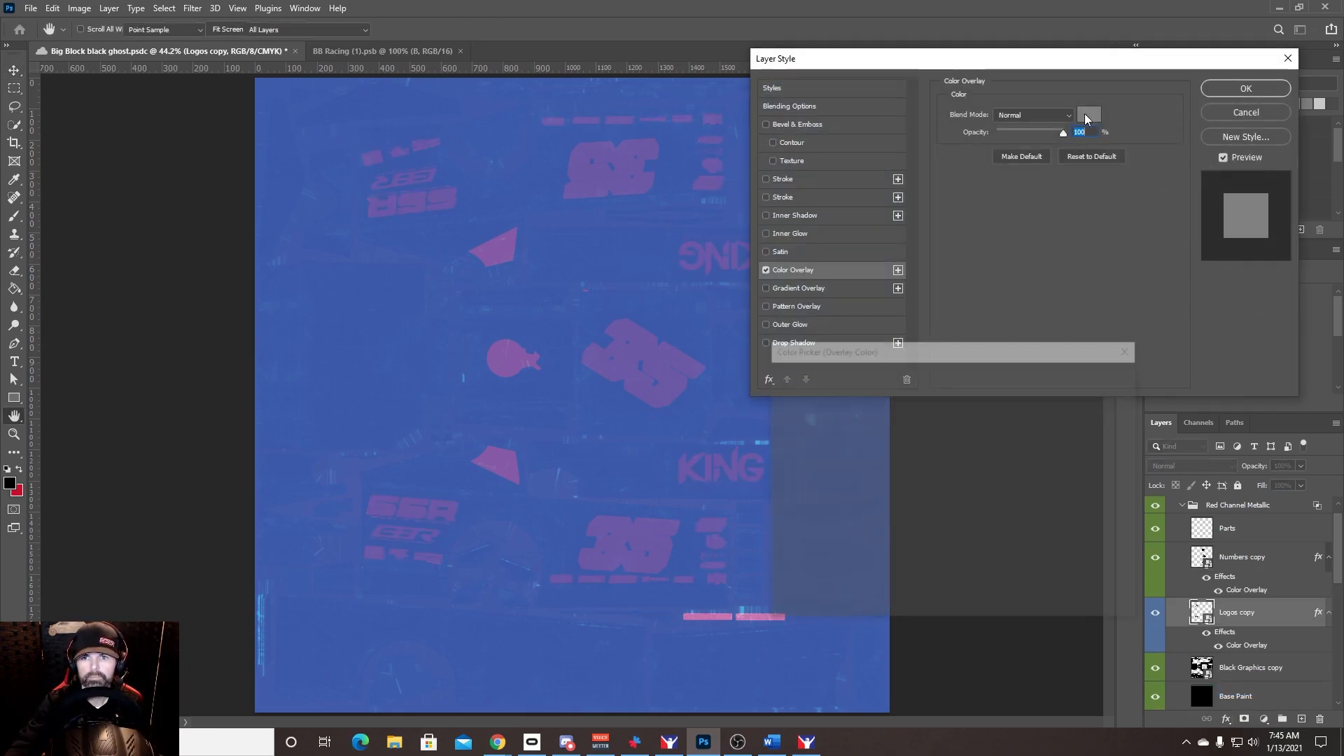
pyautogui.moveTo(979, 470); pyautogui.dragTo(976, 498)
pyautogui.click(1092, 376)
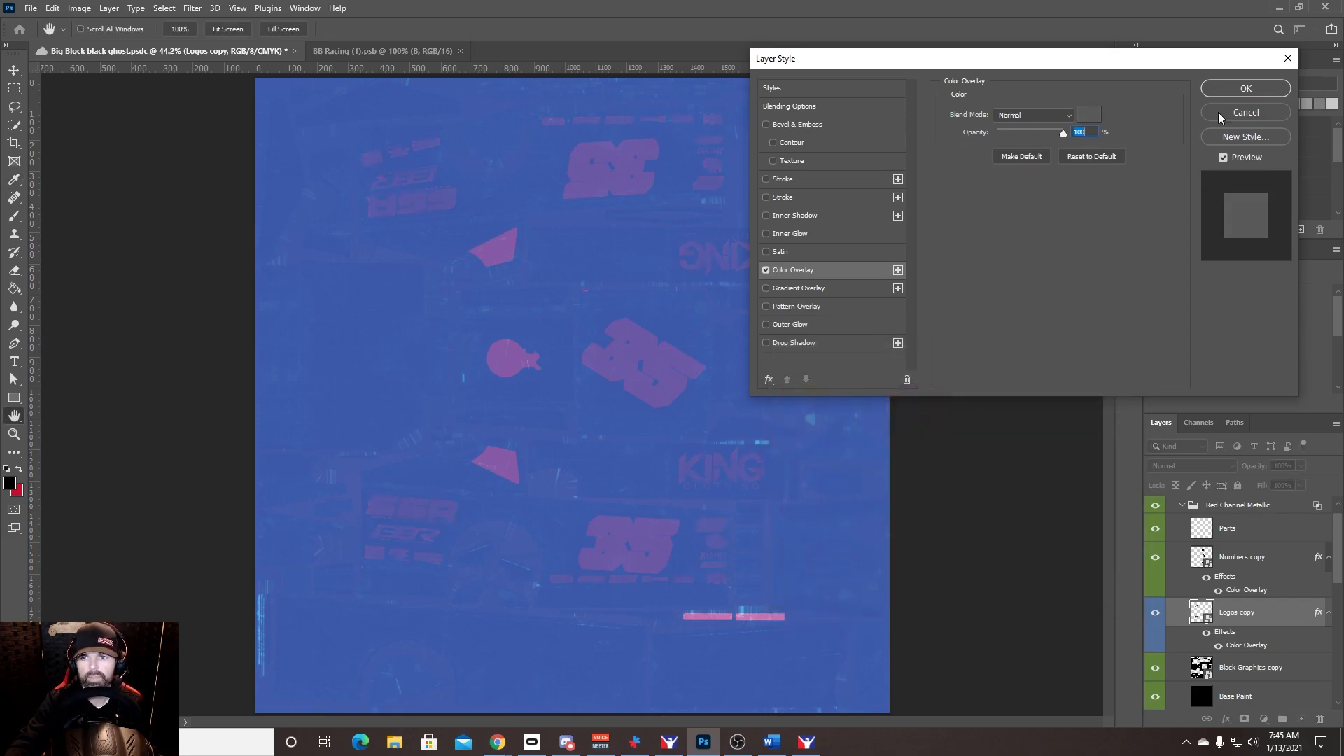
pyautogui.click(1246, 89)
# Step: Add a Color Overlay to the Black Graphics copy layer in 50% brightness grey (808080)
pyautogui.click(1201, 666)
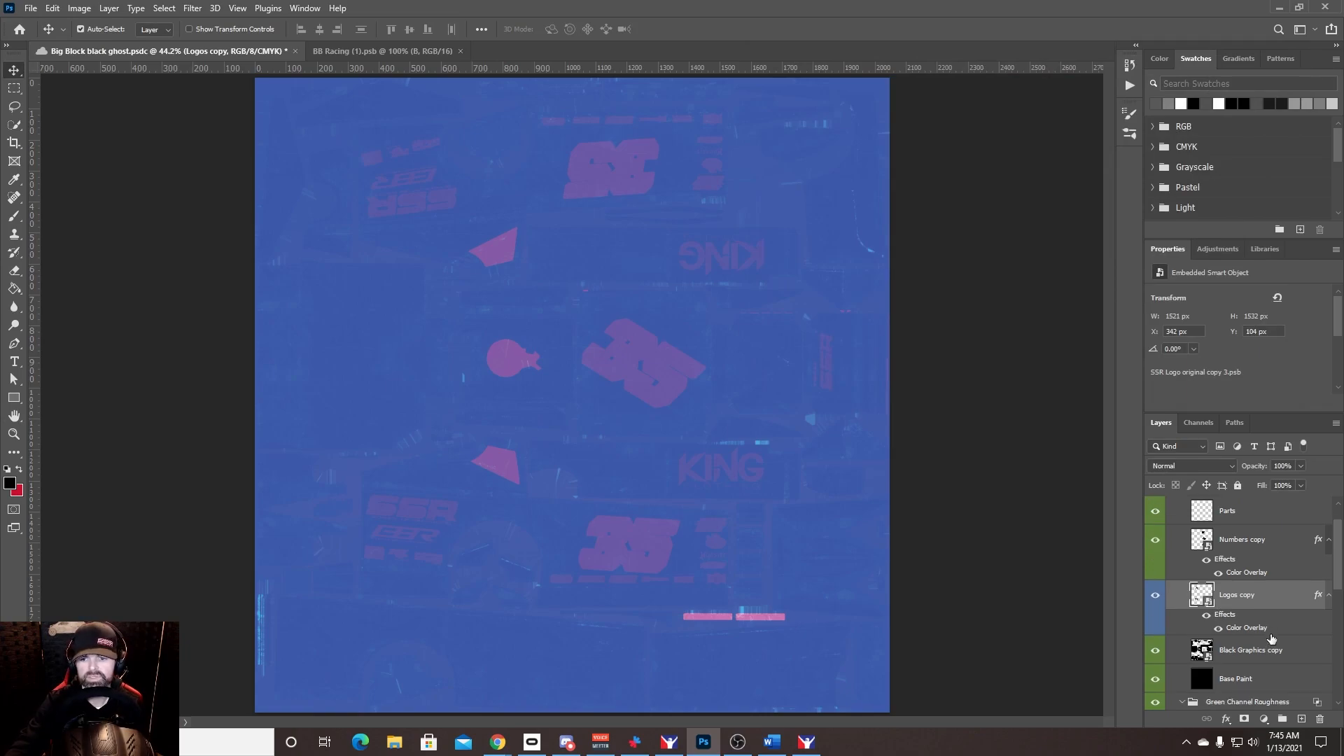
pyautogui.scroll(-1, 1197, 653)
pyautogui.click(1226, 719)
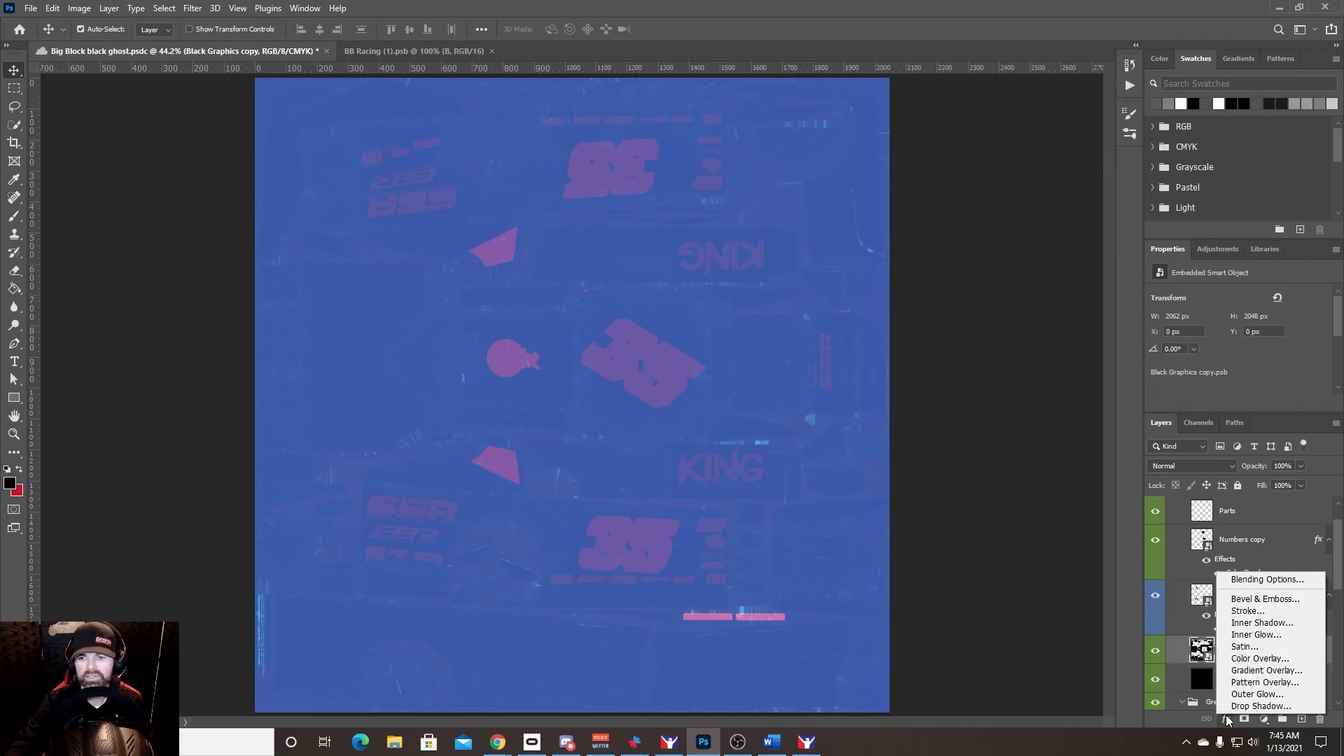
pyautogui.click(1269, 659)
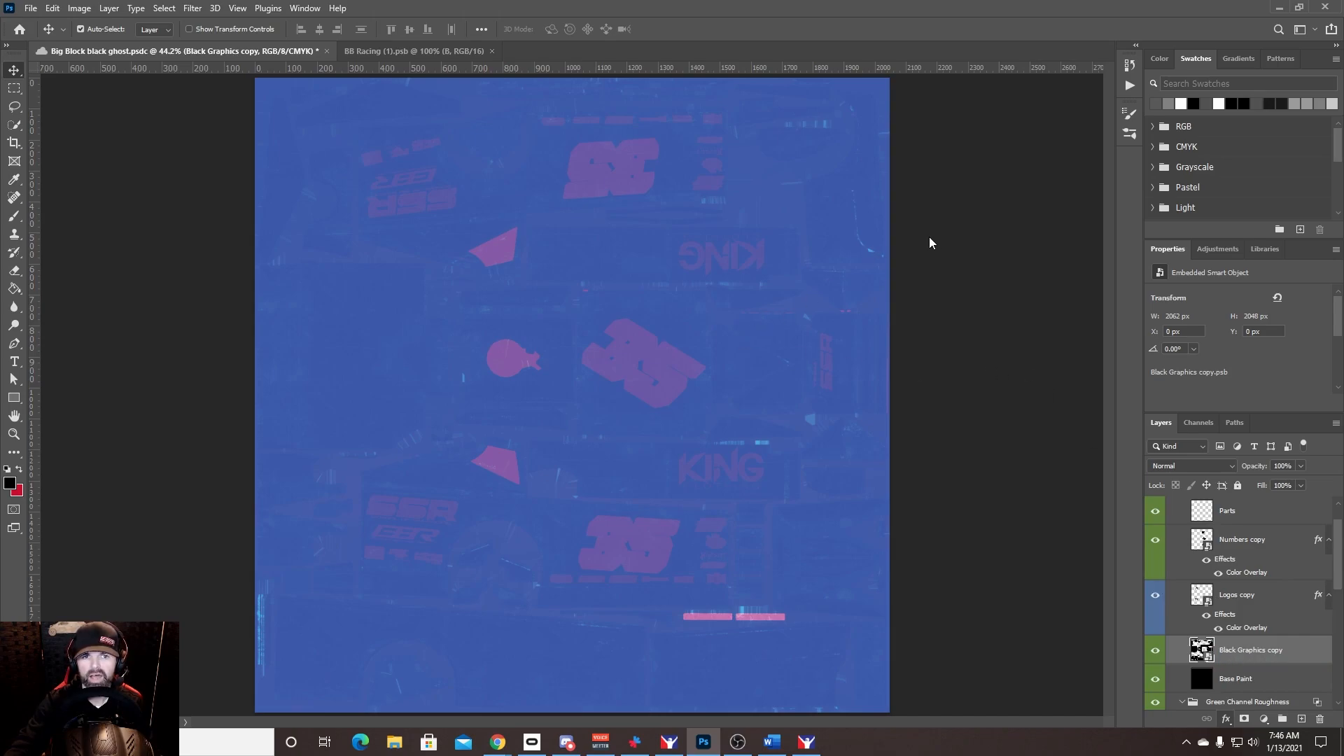
pyautogui.click(1089, 115)
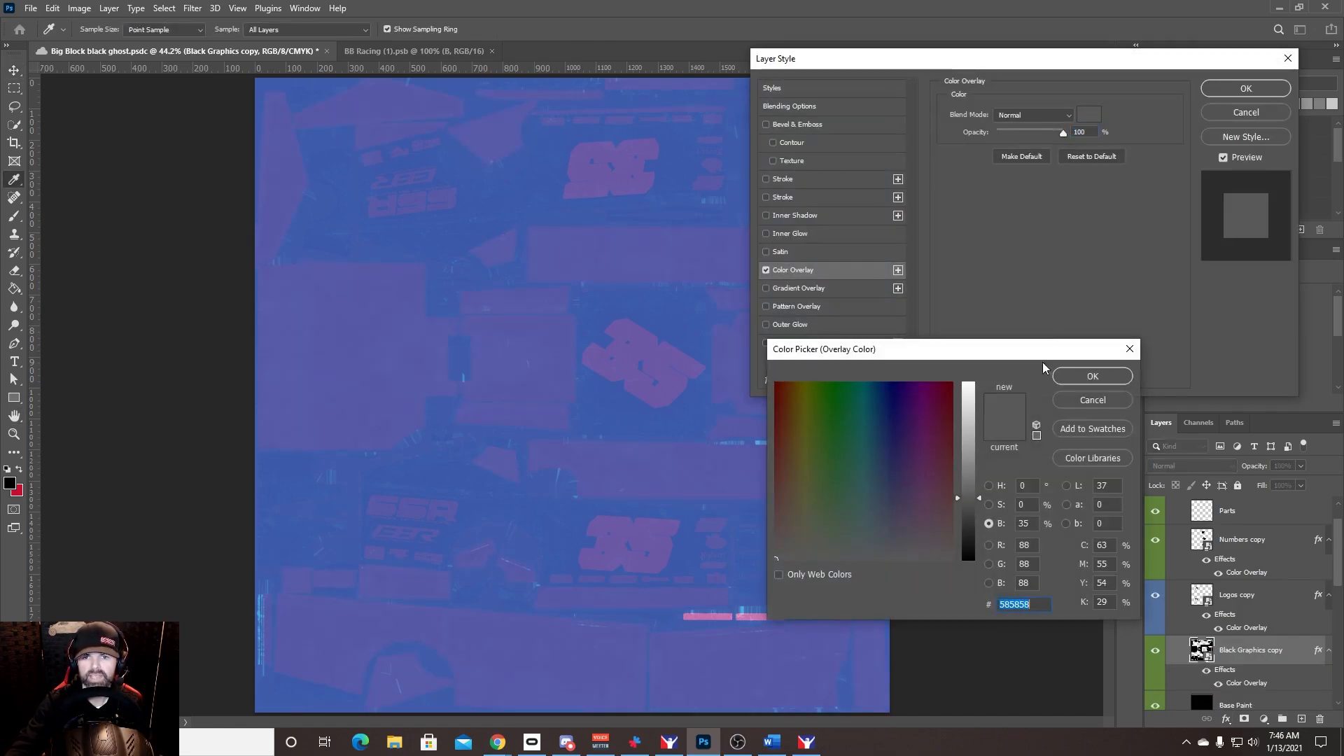
pyautogui.moveTo(979, 503); pyautogui.dragTo(985, 474)
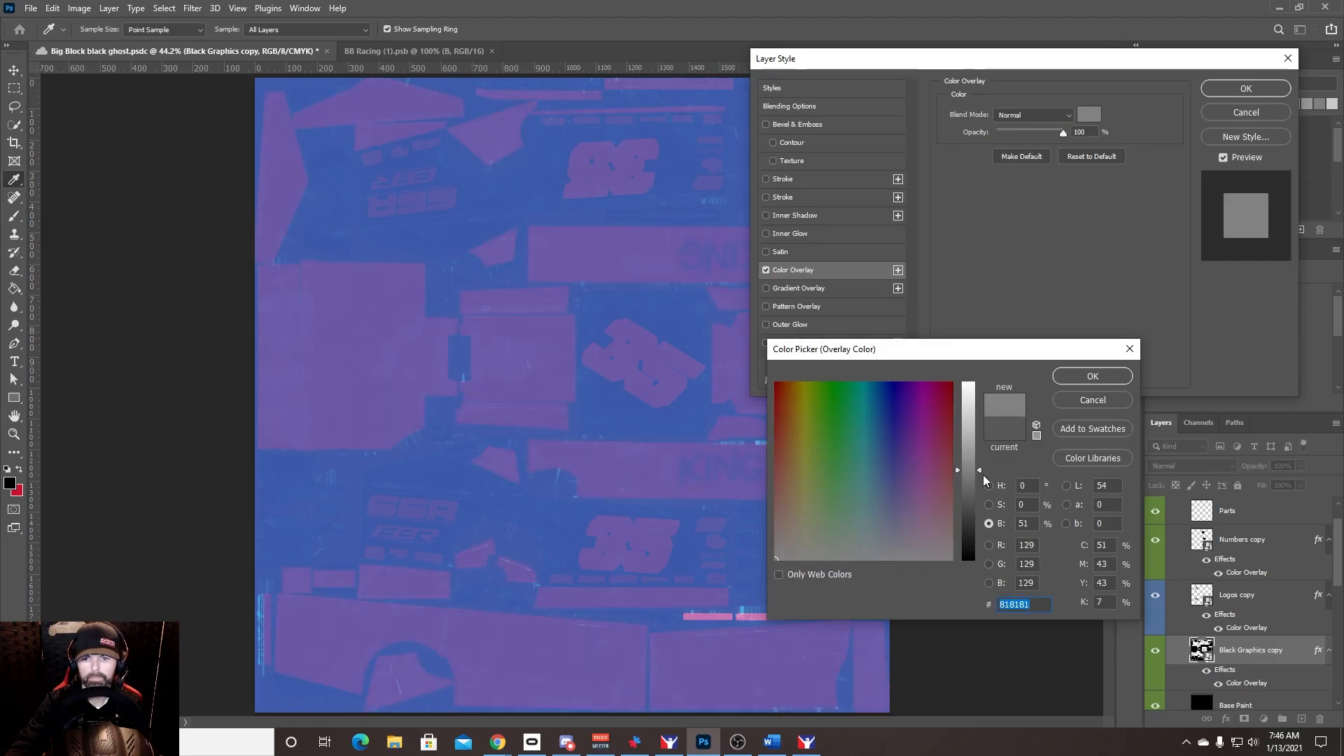
pyautogui.moveTo(981, 473); pyautogui.dragTo(978, 474)
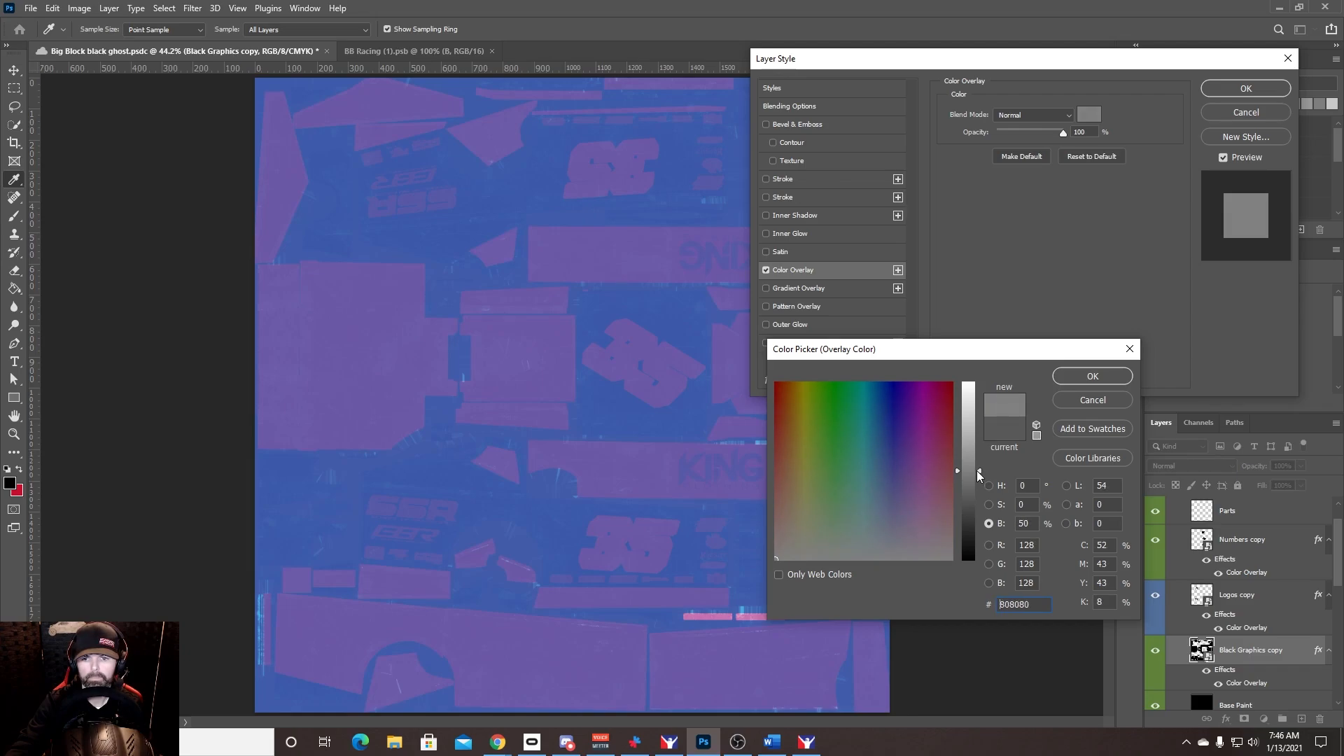
pyautogui.press('Return')
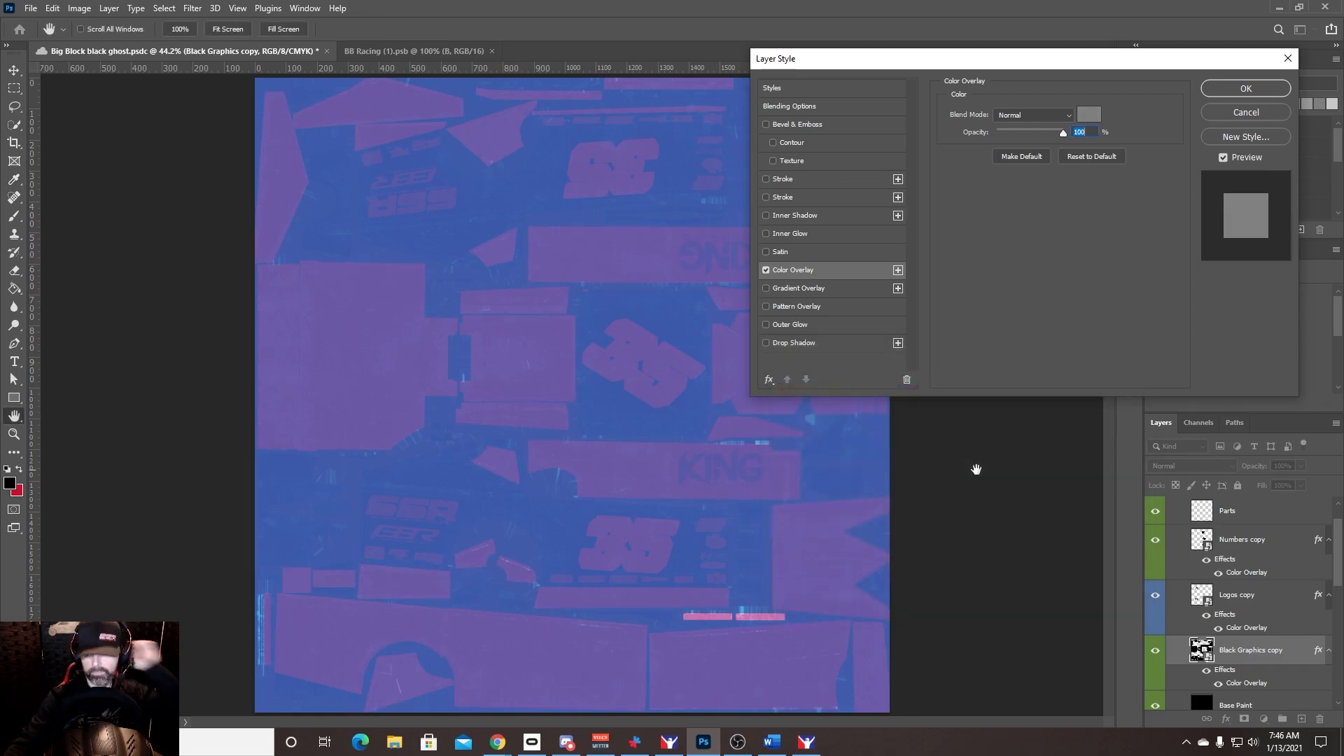
pyautogui.click(1258, 94)
# Step: Add a Color Overlay to the Base Paint layer under Red Channel Metallic in 60% brightness grey (989898)
pyautogui.scroll(-2, 1328, 588)
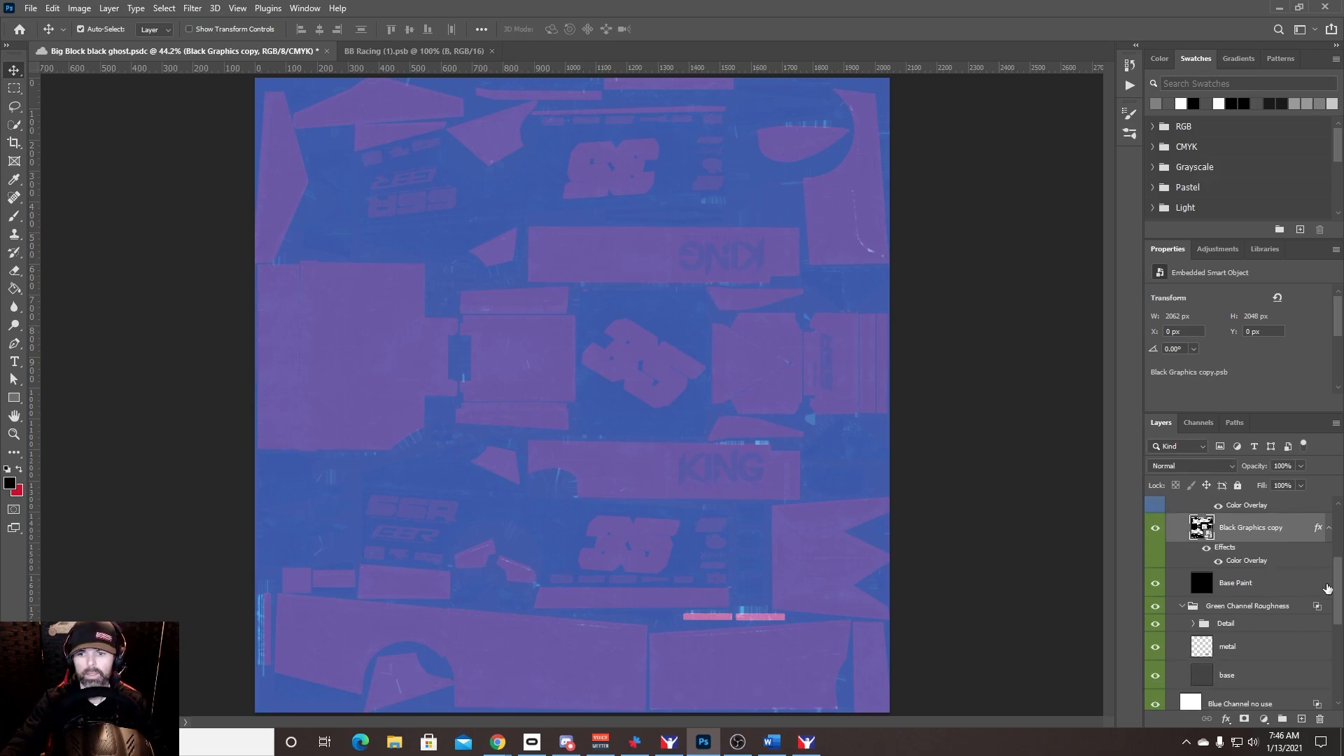
pyautogui.click(1199, 593)
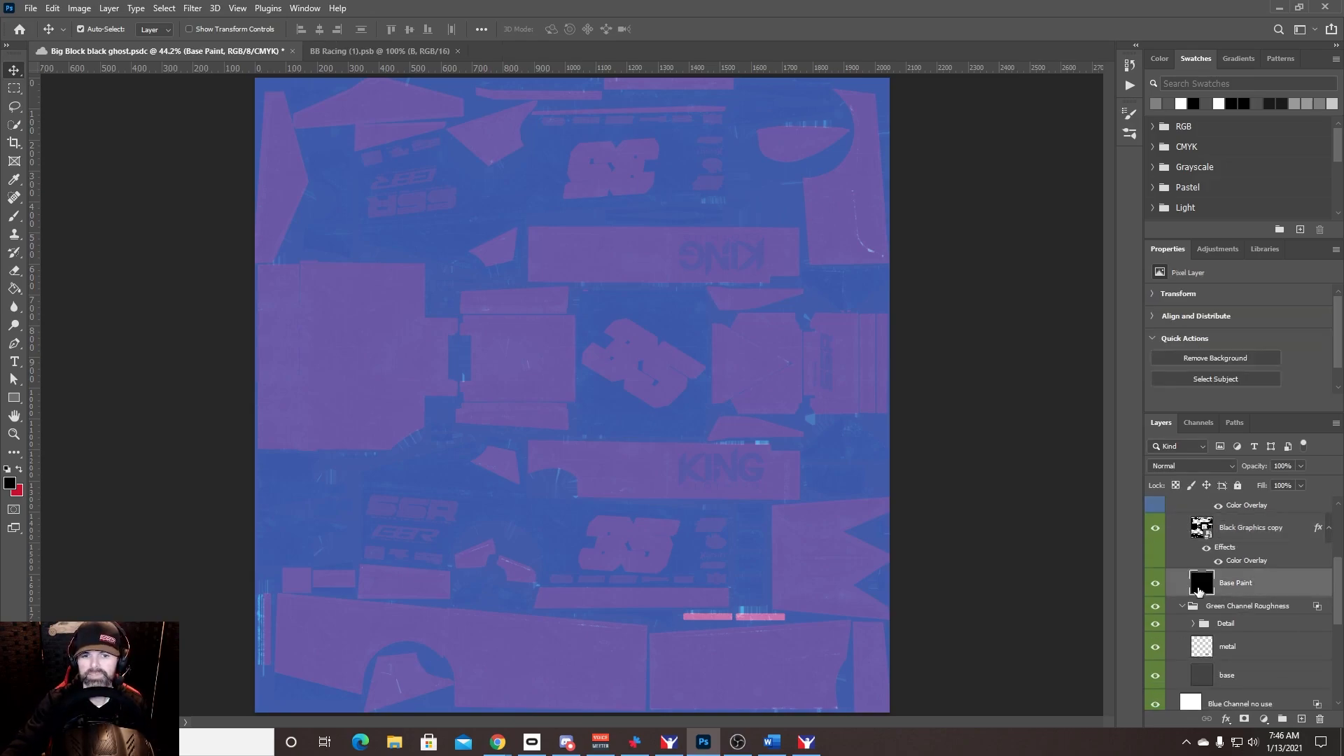
pyautogui.click(1225, 720)
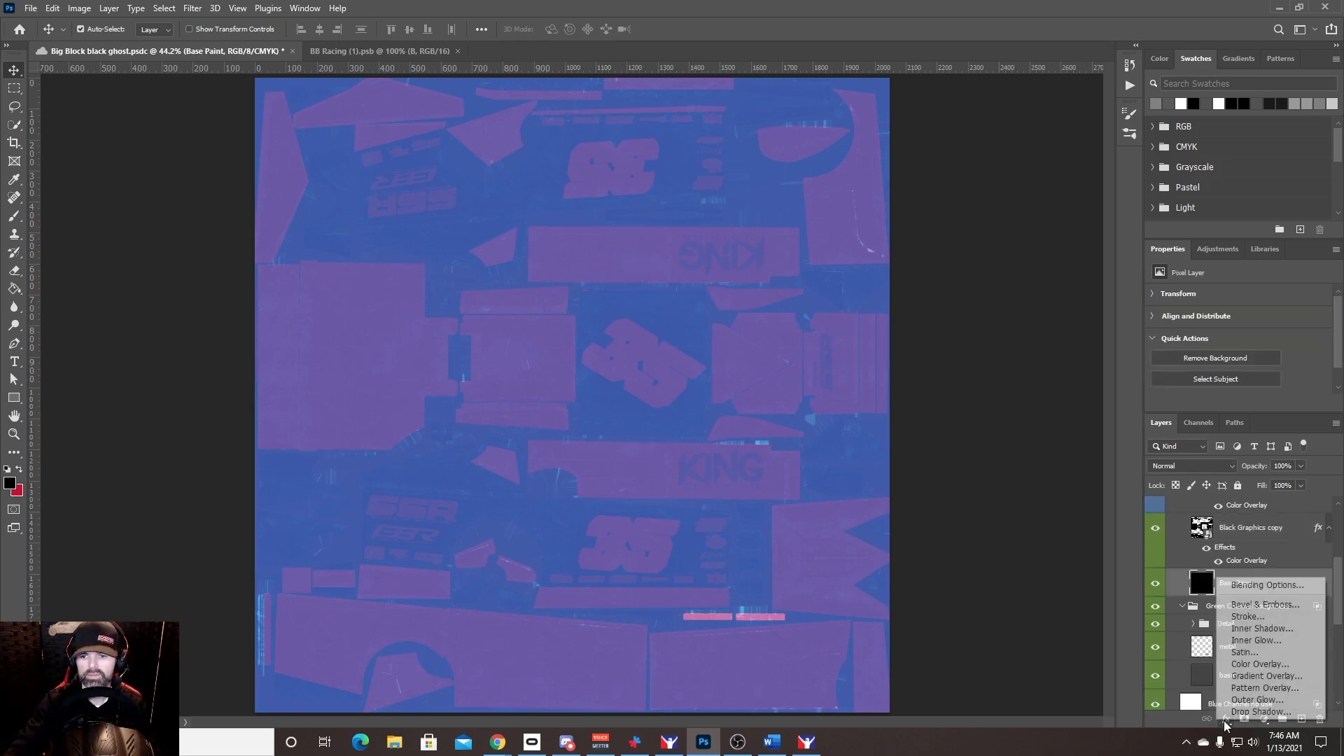
pyautogui.click(1261, 663)
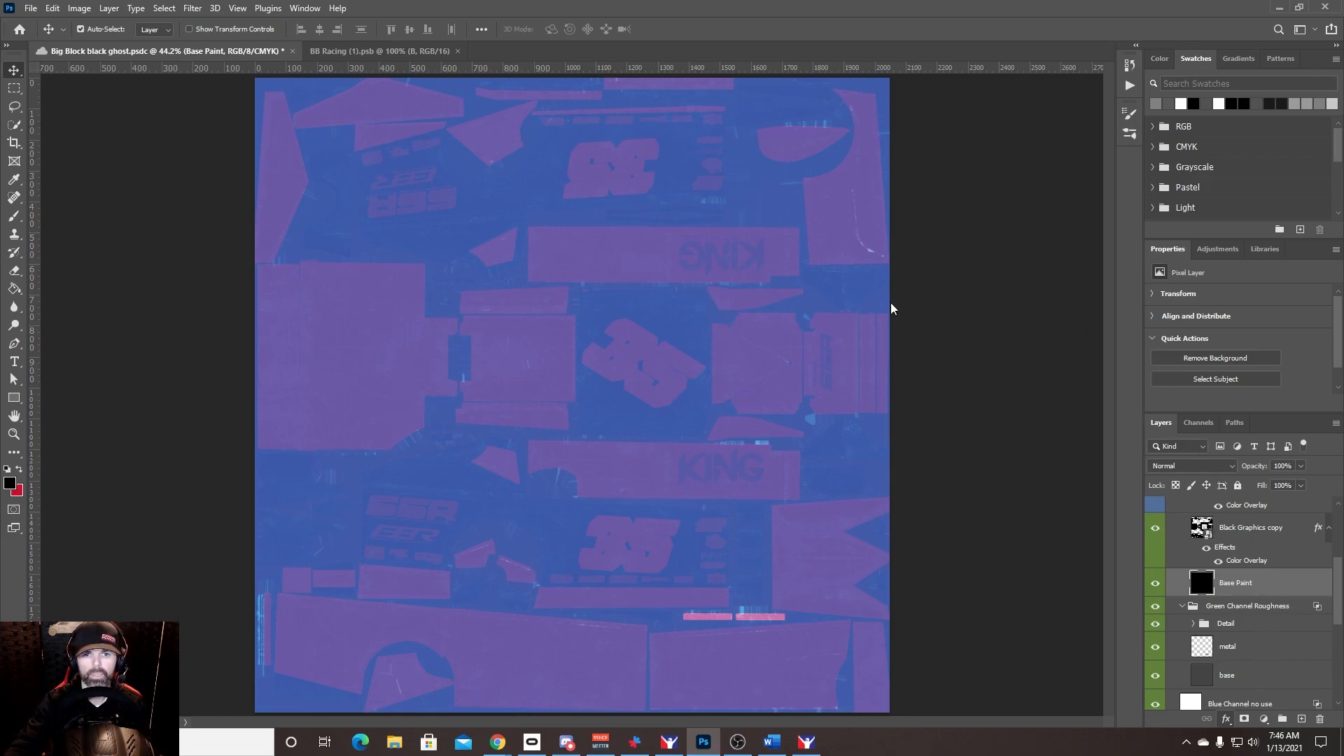
pyautogui.click(1089, 115)
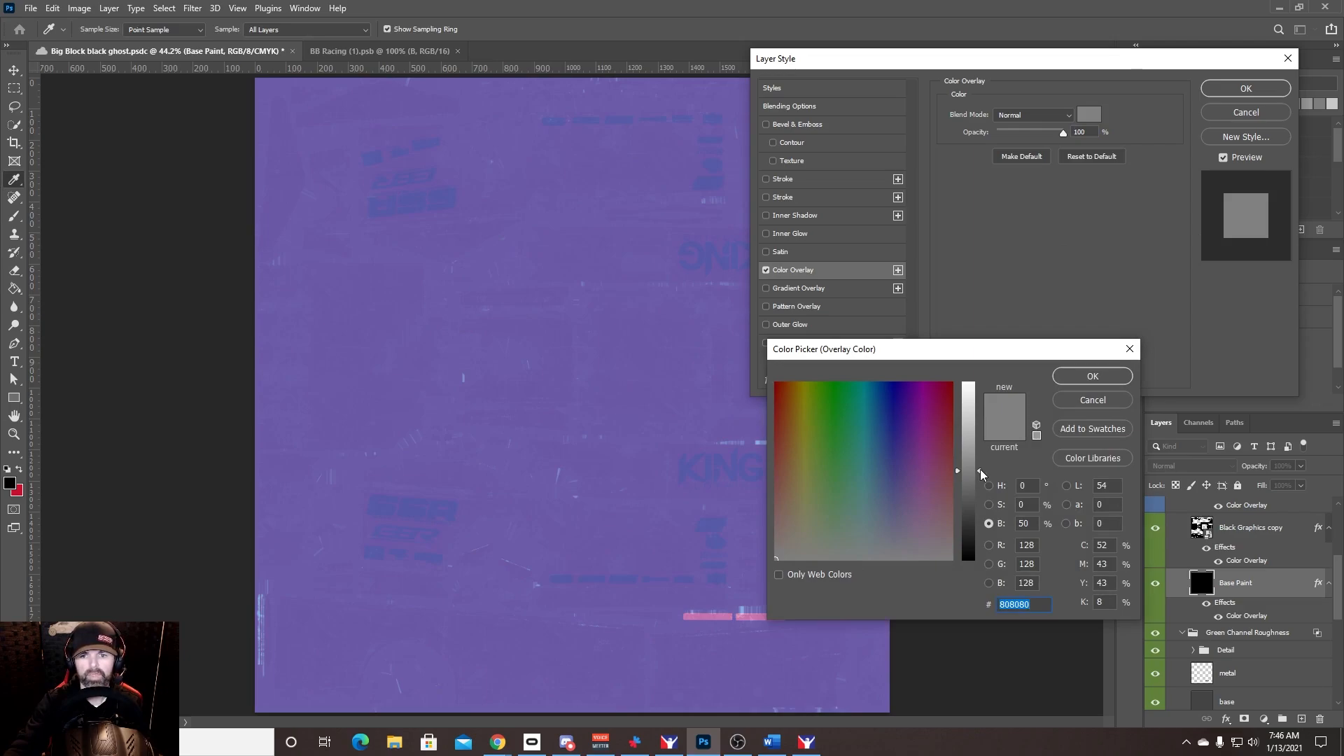
pyautogui.click(981, 469)
pyautogui.moveTo(980, 468); pyautogui.dragTo(982, 455)
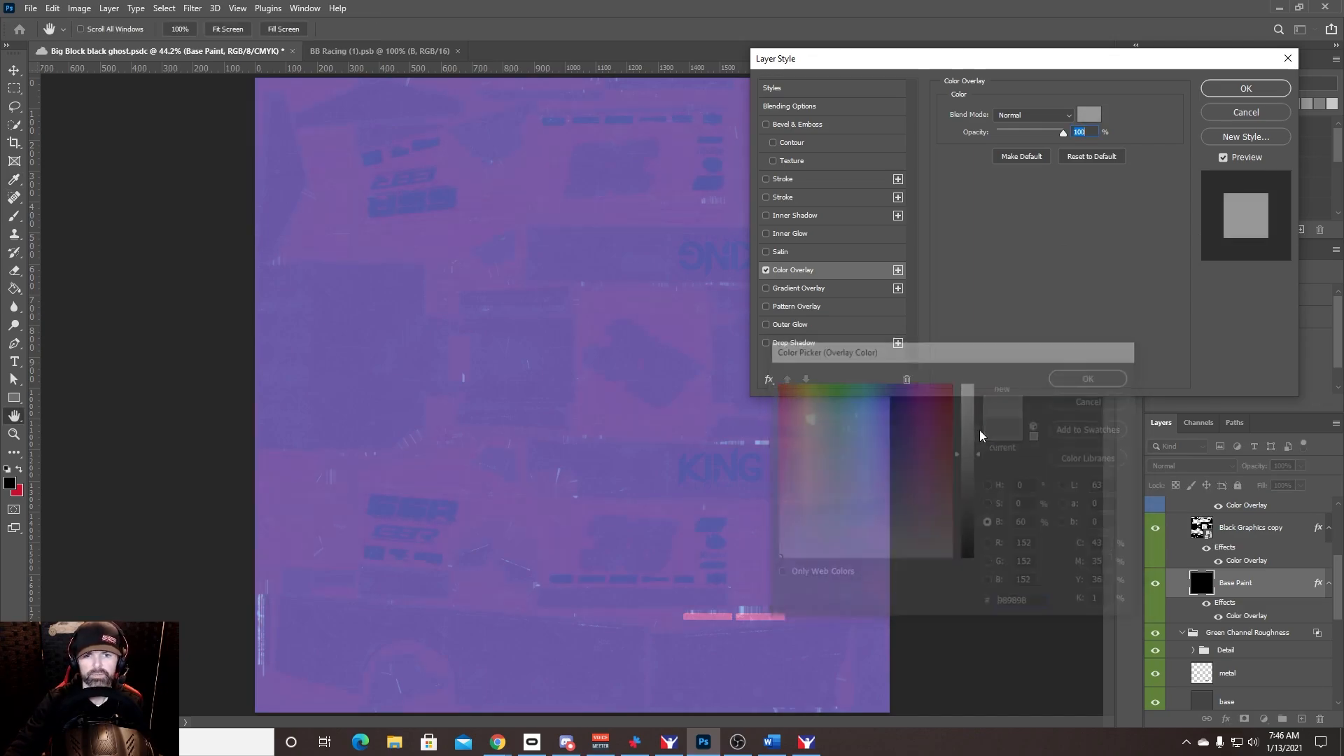
pyautogui.press('Return')
pyautogui.press('Return')
# Step: Expand the Misc group in Paintable Area, look through its part layers and collapse it again
pyautogui.scroll(-5, 1253, 665)
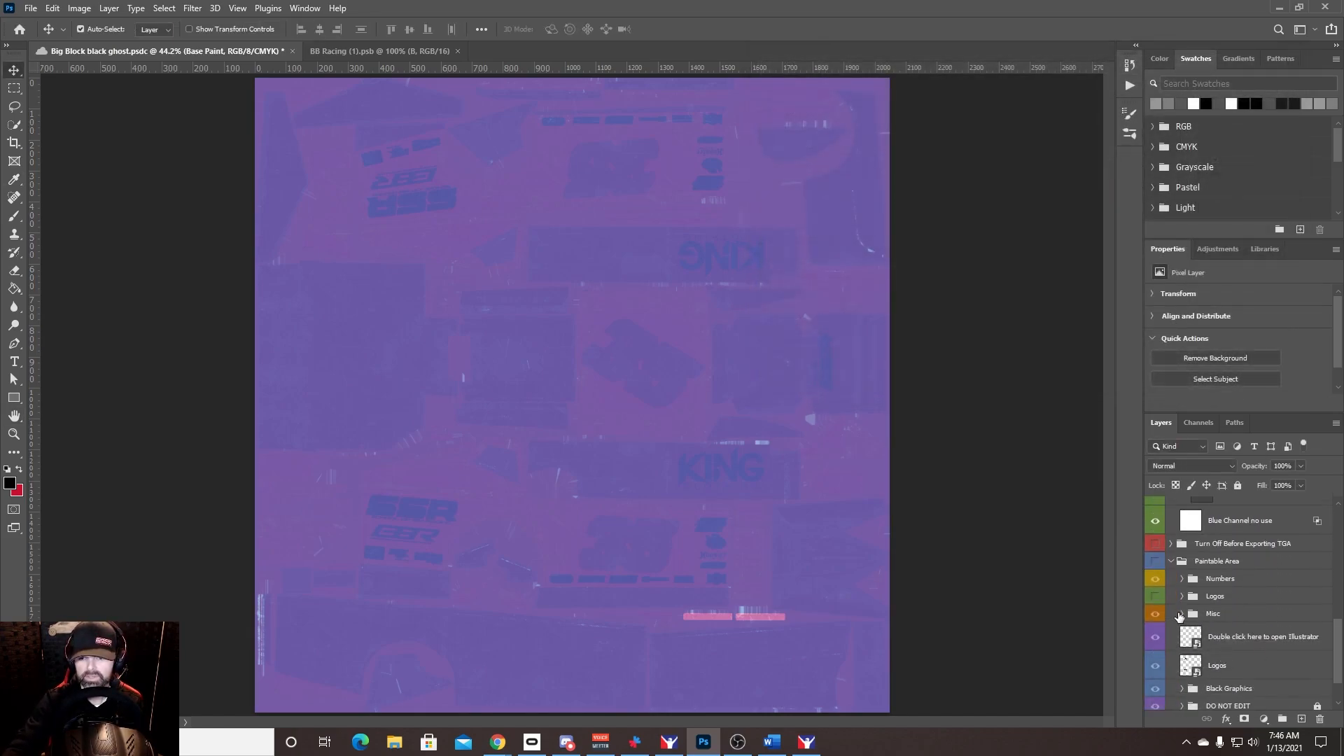
pyautogui.click(1181, 614)
pyautogui.scroll(-5, 1267, 609)
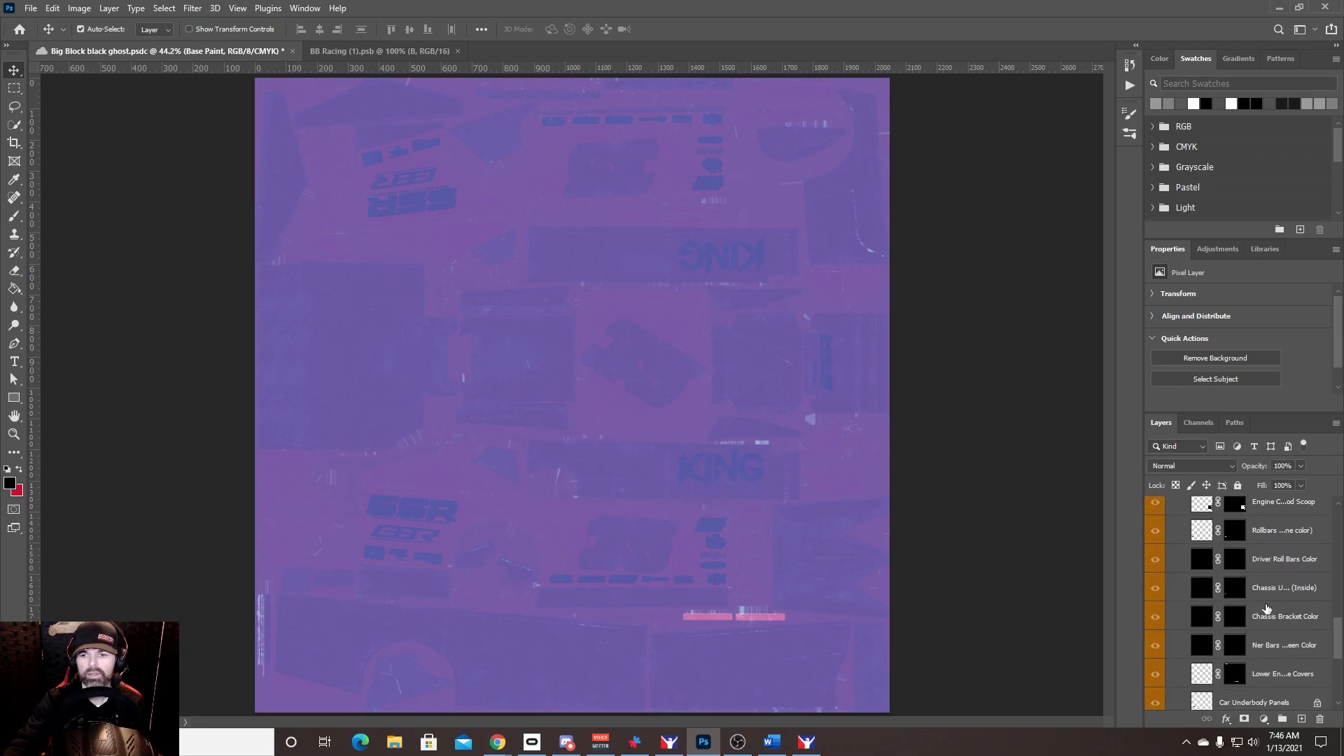
pyautogui.scroll(-2, 1218, 651)
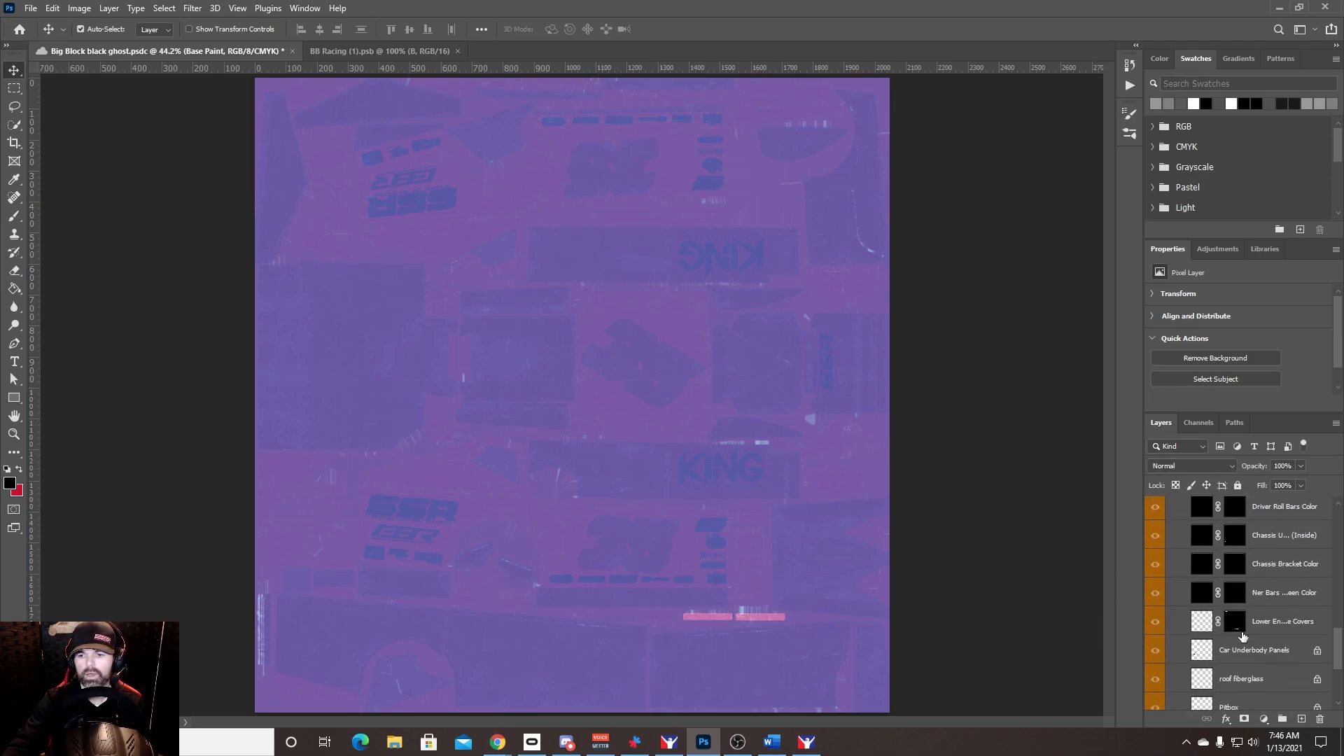
pyautogui.scroll(-4, 1243, 635)
pyautogui.scroll(8, 1225, 634)
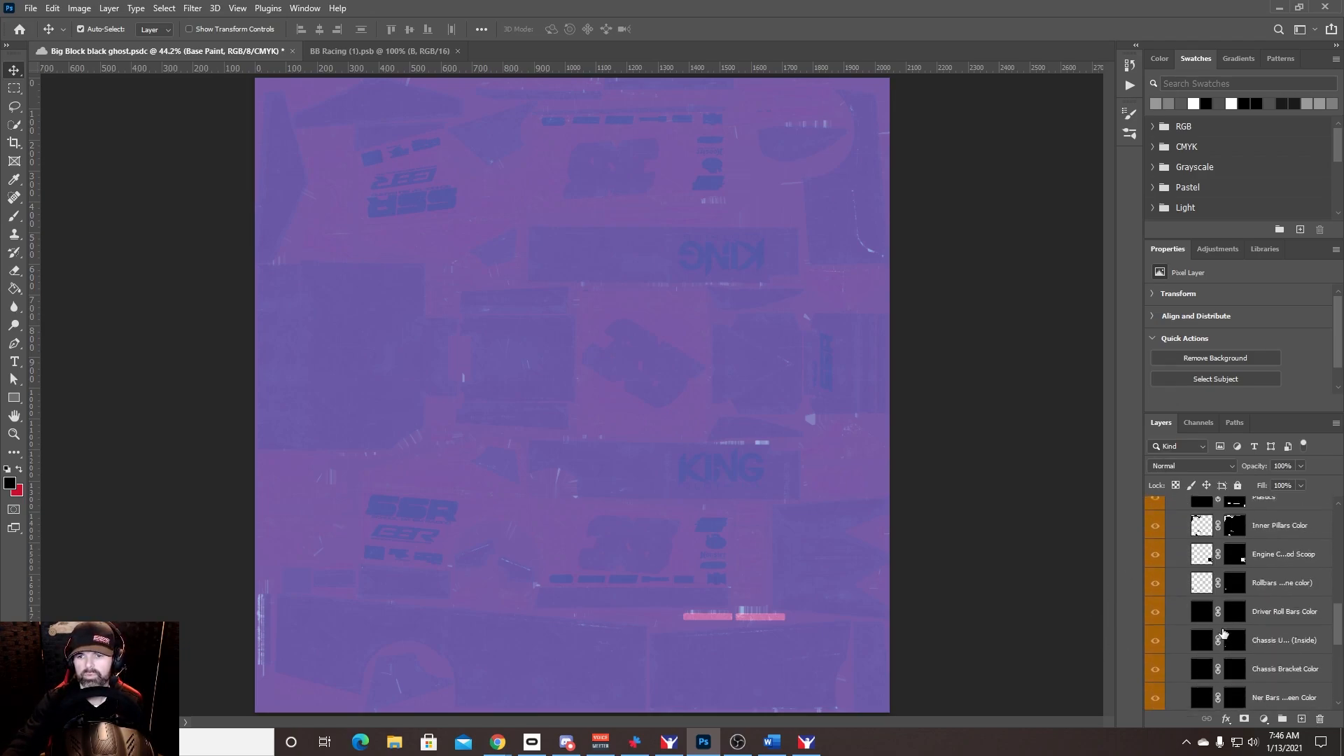
pyautogui.scroll(6, 1224, 634)
pyautogui.click(1183, 651)
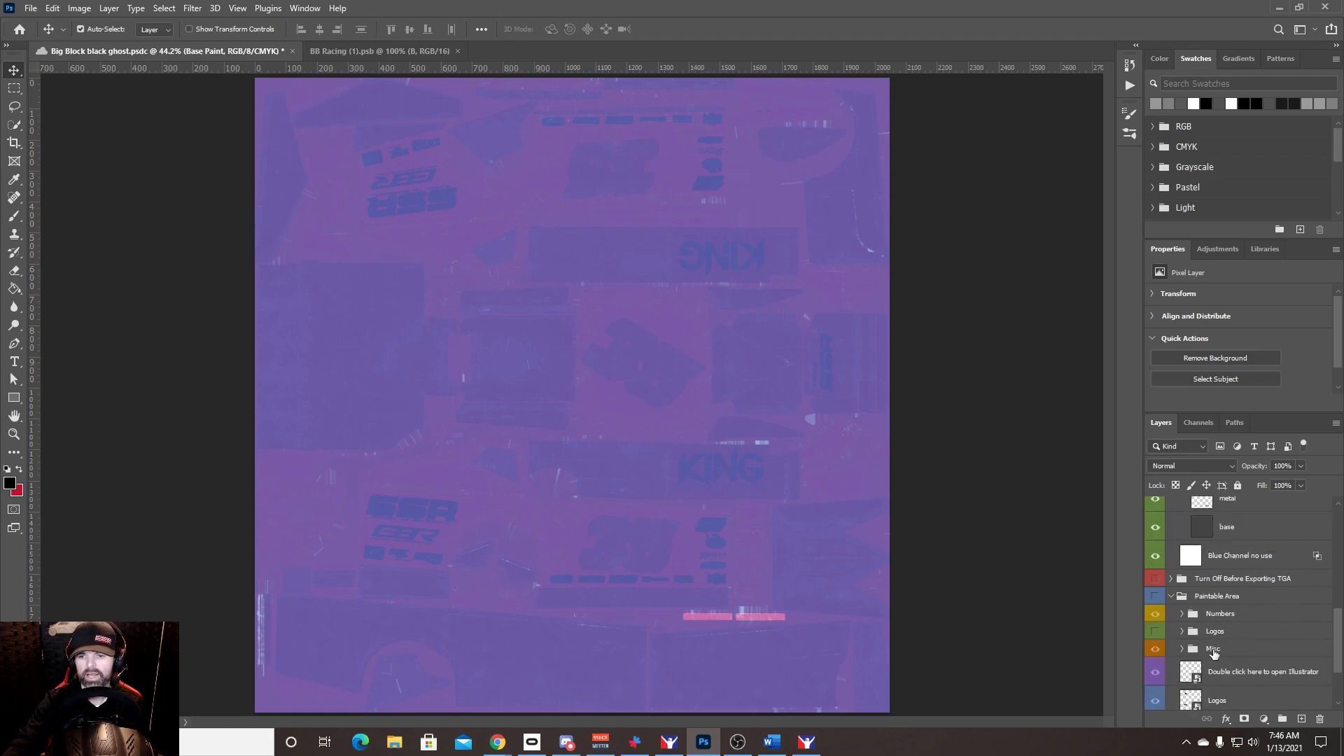
# Step: Duplicate the Numbers copy, Logos copy and Black Graphics copy layers and move the duplicates into Green Channel Roughness above Detail
pyautogui.scroll(8, 1253, 609)
pyautogui.scroll(2, 1268, 595)
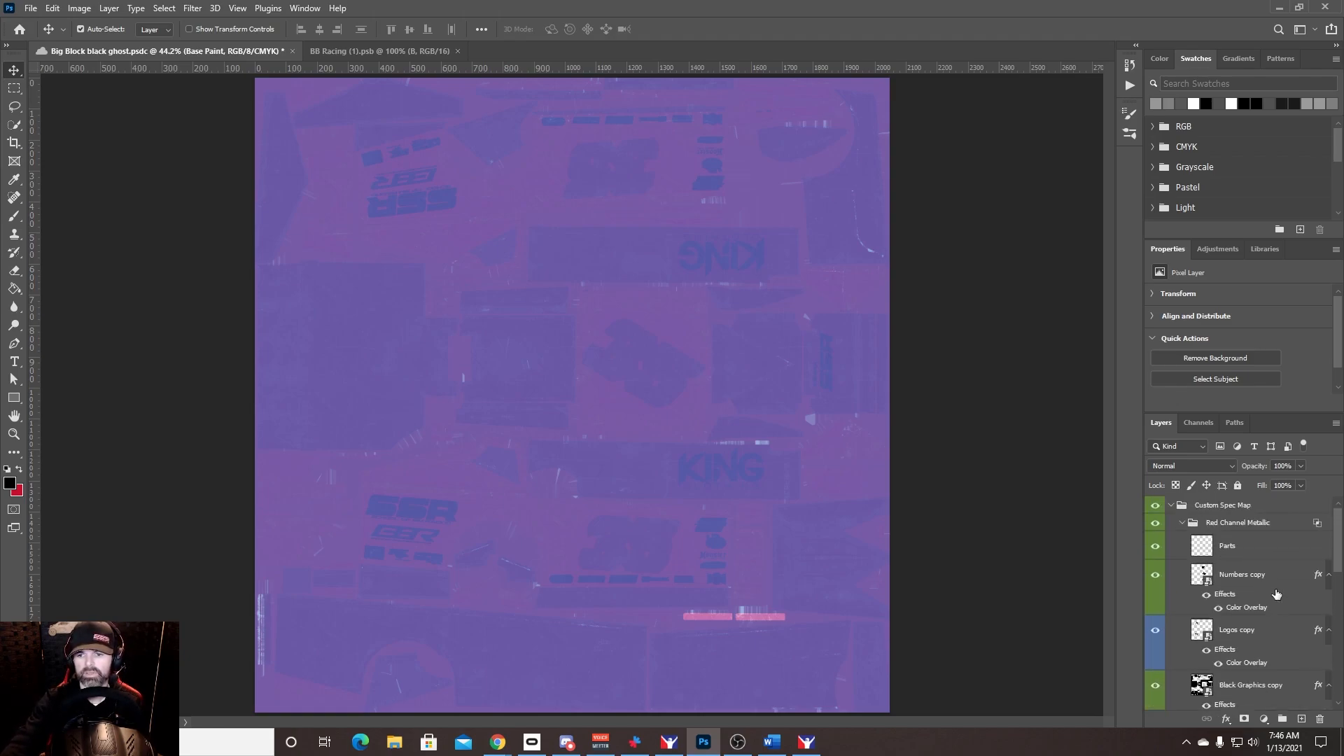
pyautogui.scroll(-3, 1268, 630)
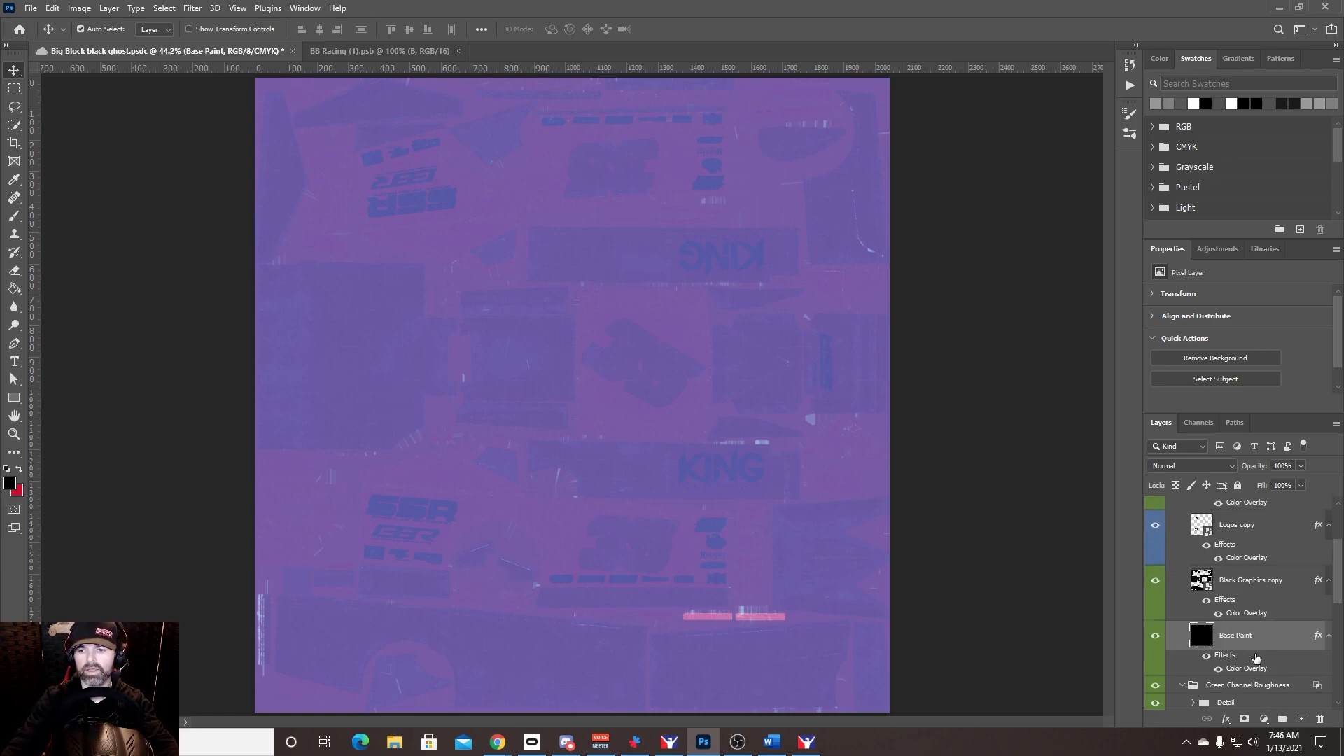
pyautogui.scroll(3, 1255, 647)
pyautogui.click(1248, 575)
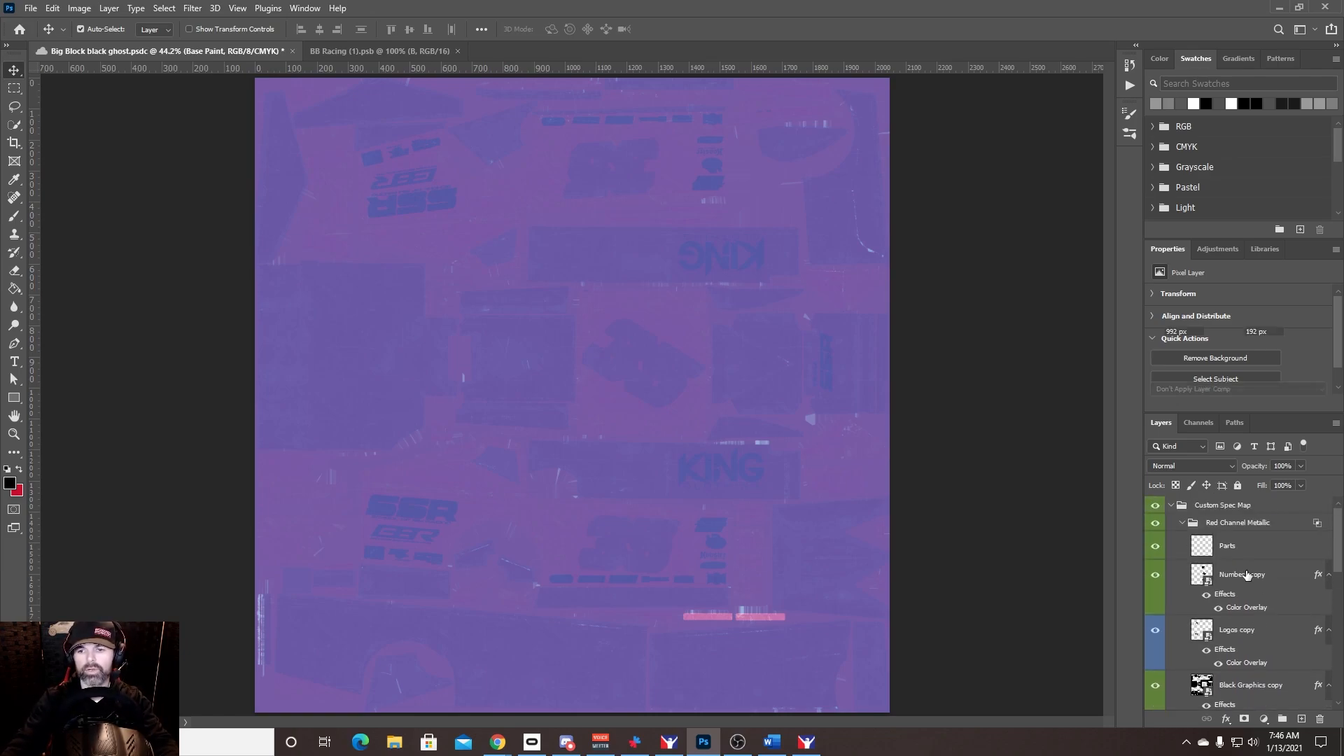
pyautogui.keyDown('shift'); pyautogui.click(1250, 687); pyautogui.keyUp('shift')
pyautogui.scroll(-2, 1249, 665)
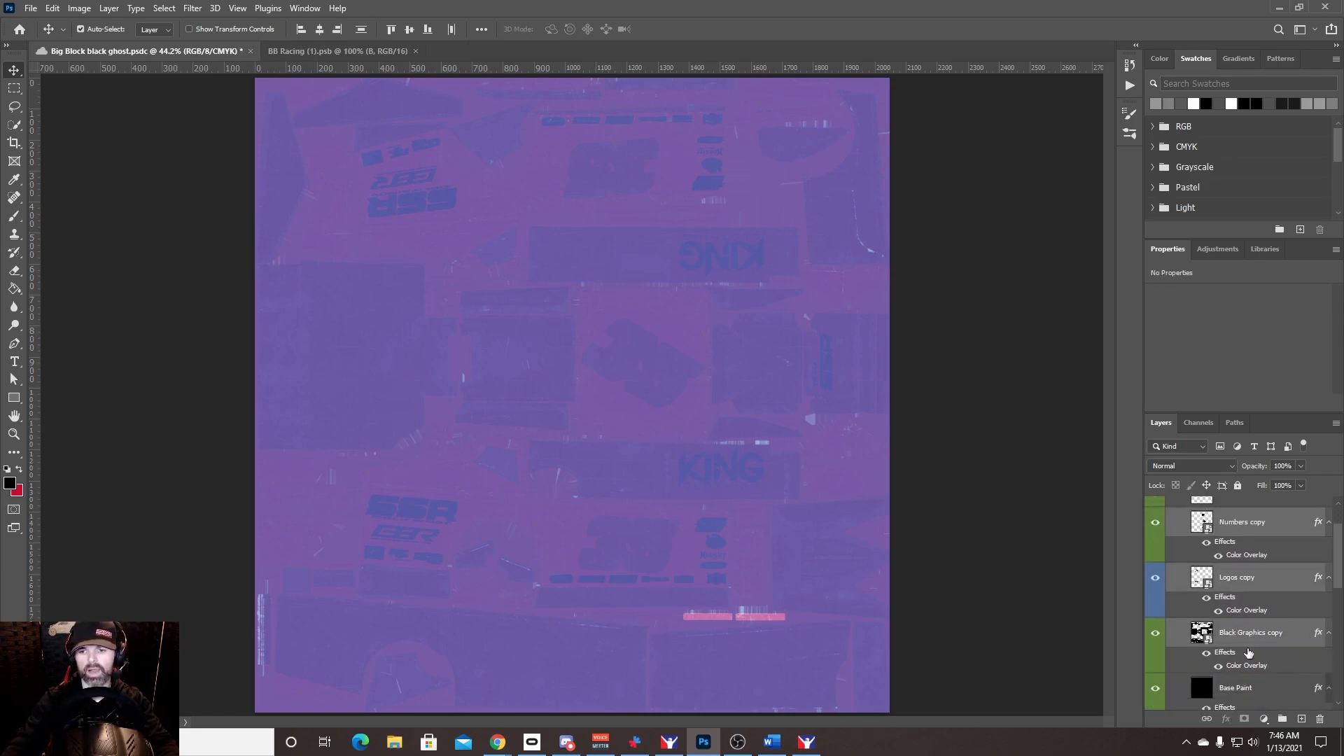
pyautogui.hotkey('ctrl', 'j')
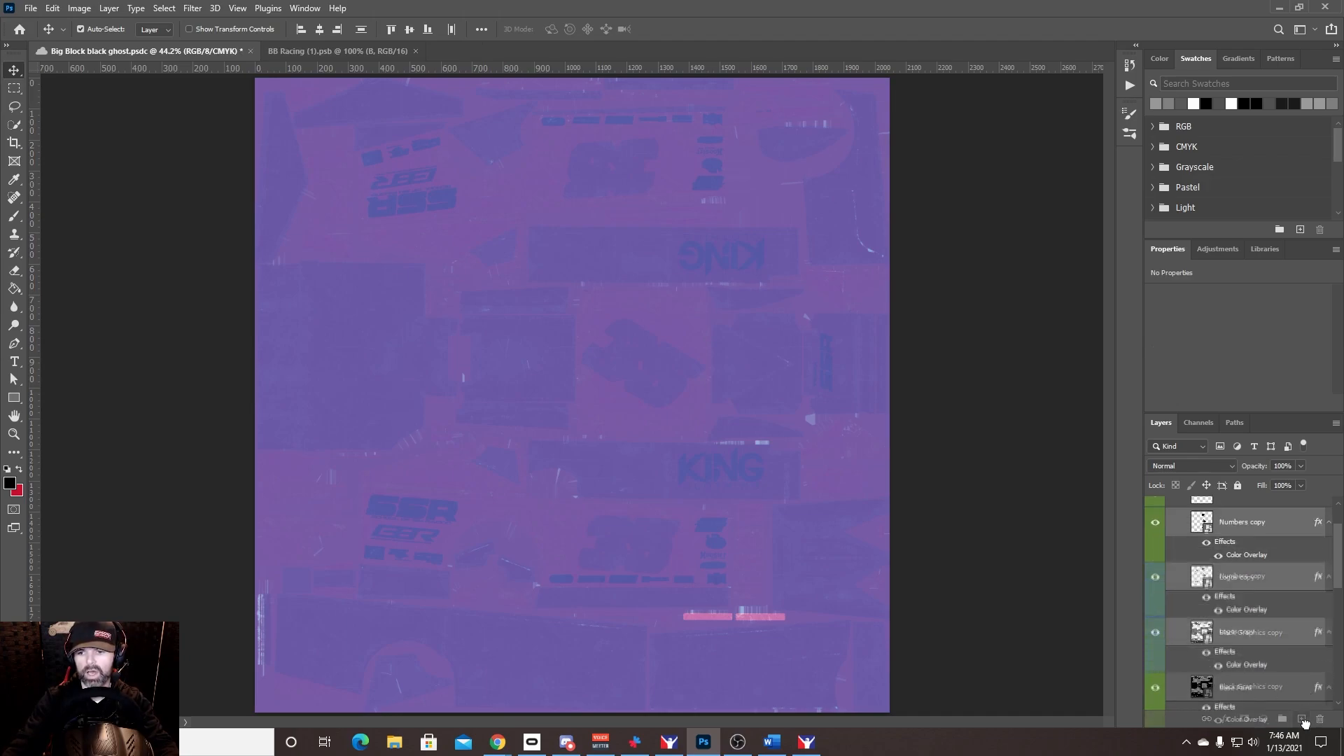
pyautogui.moveTo(1232, 632); pyautogui.dragTo(1235, 606)
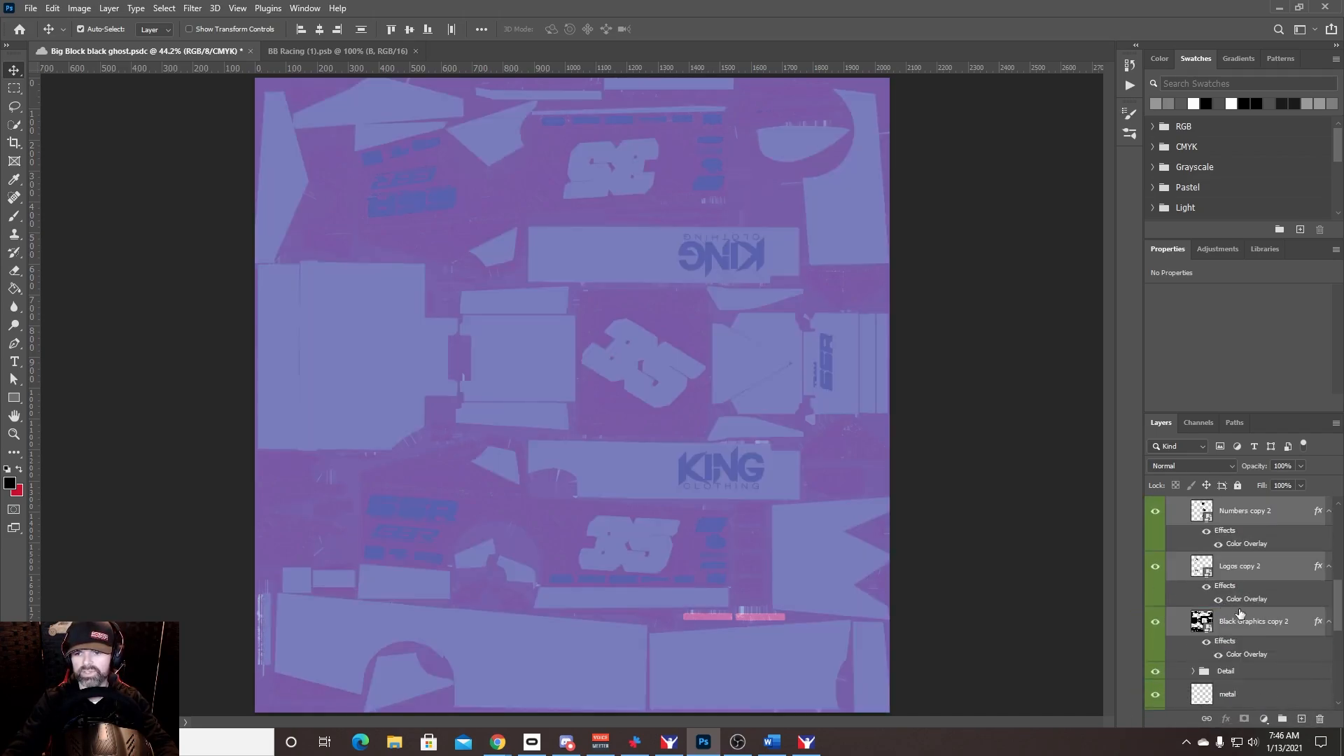
# Step: Look through the layers of the Green Channel Roughness group, expanding its Detail group to view the dirt layers and collapsing it again
pyautogui.scroll(-1, 1252, 648)
pyautogui.scroll(-1, 1252, 648)
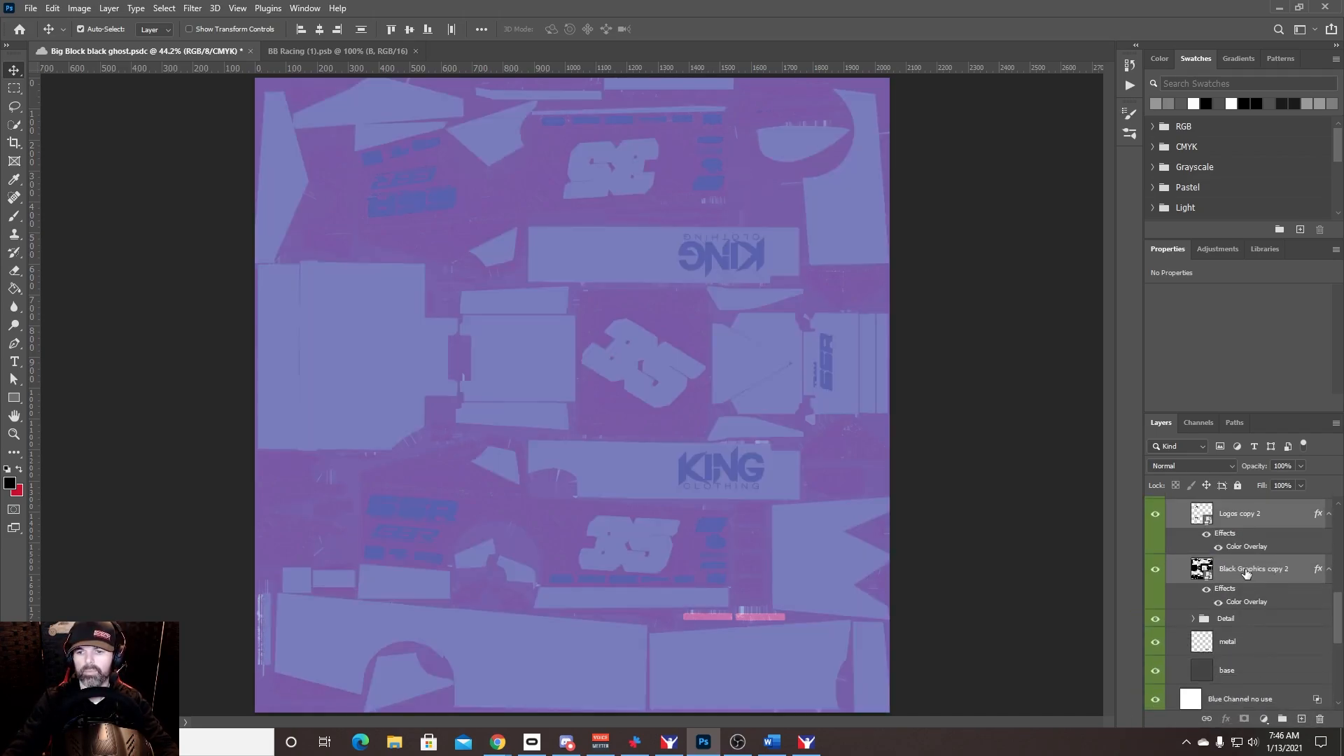
pyautogui.scroll(1, 1245, 569)
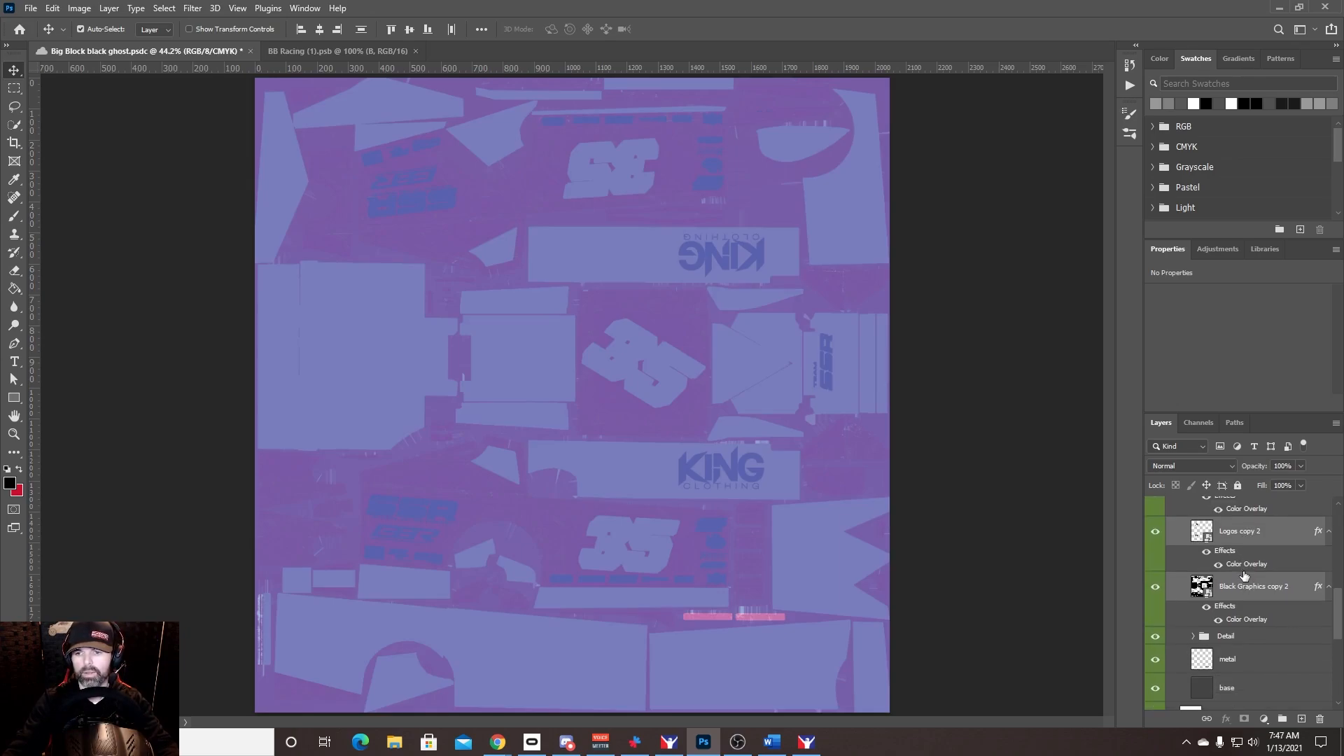
pyautogui.scroll(3, 1244, 576)
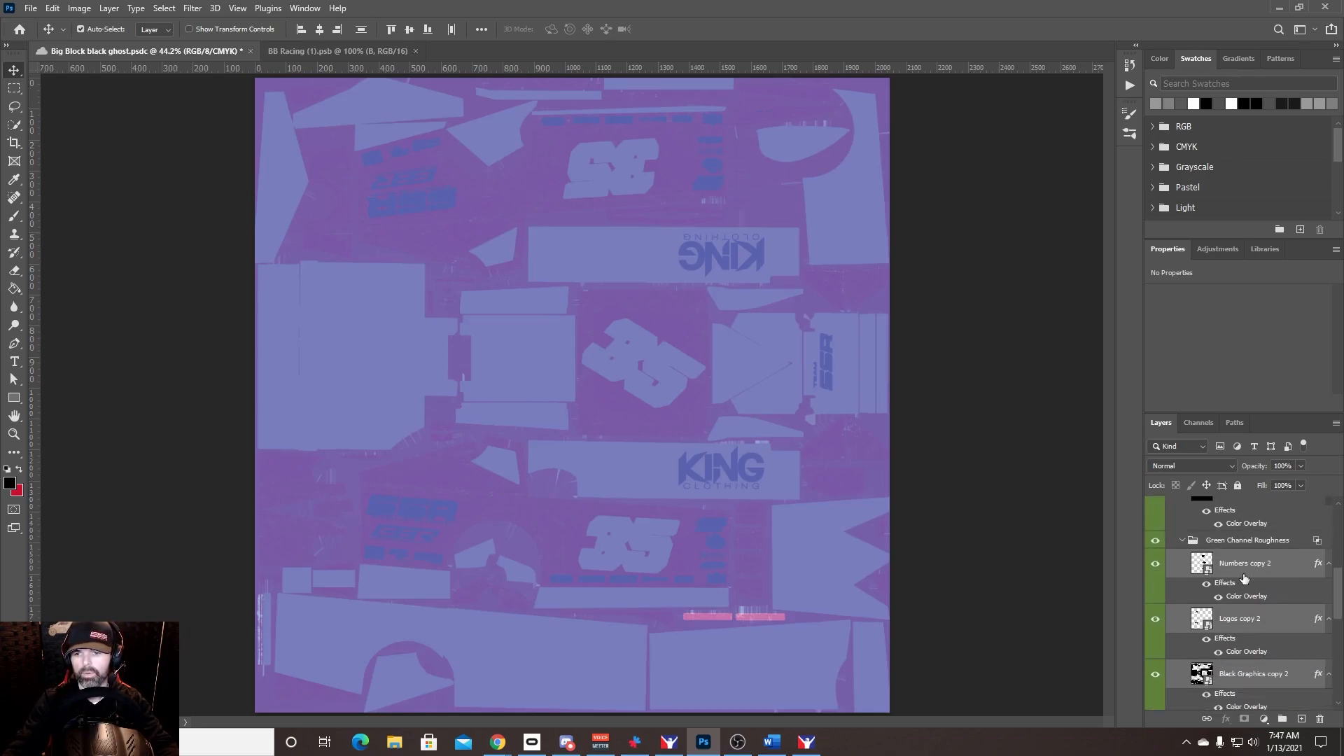
pyautogui.scroll(-4, 1235, 621)
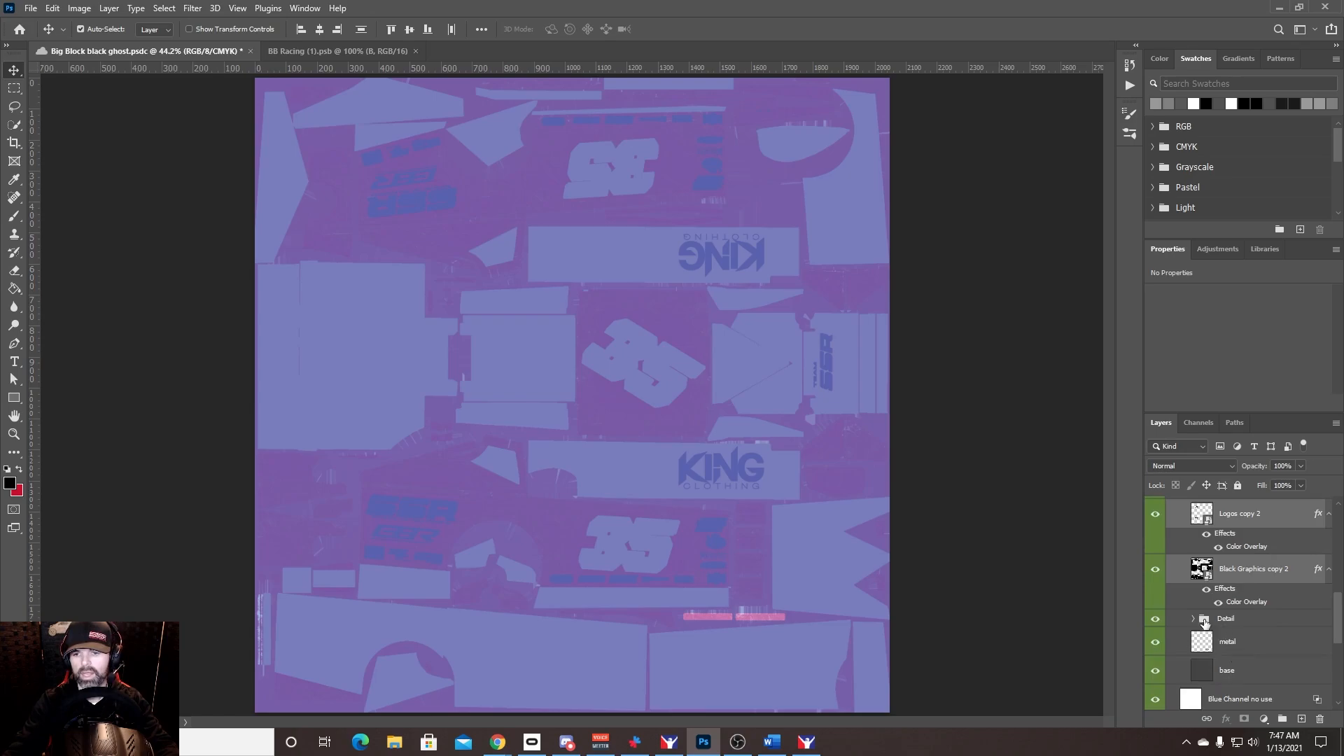
pyautogui.click(1194, 619)
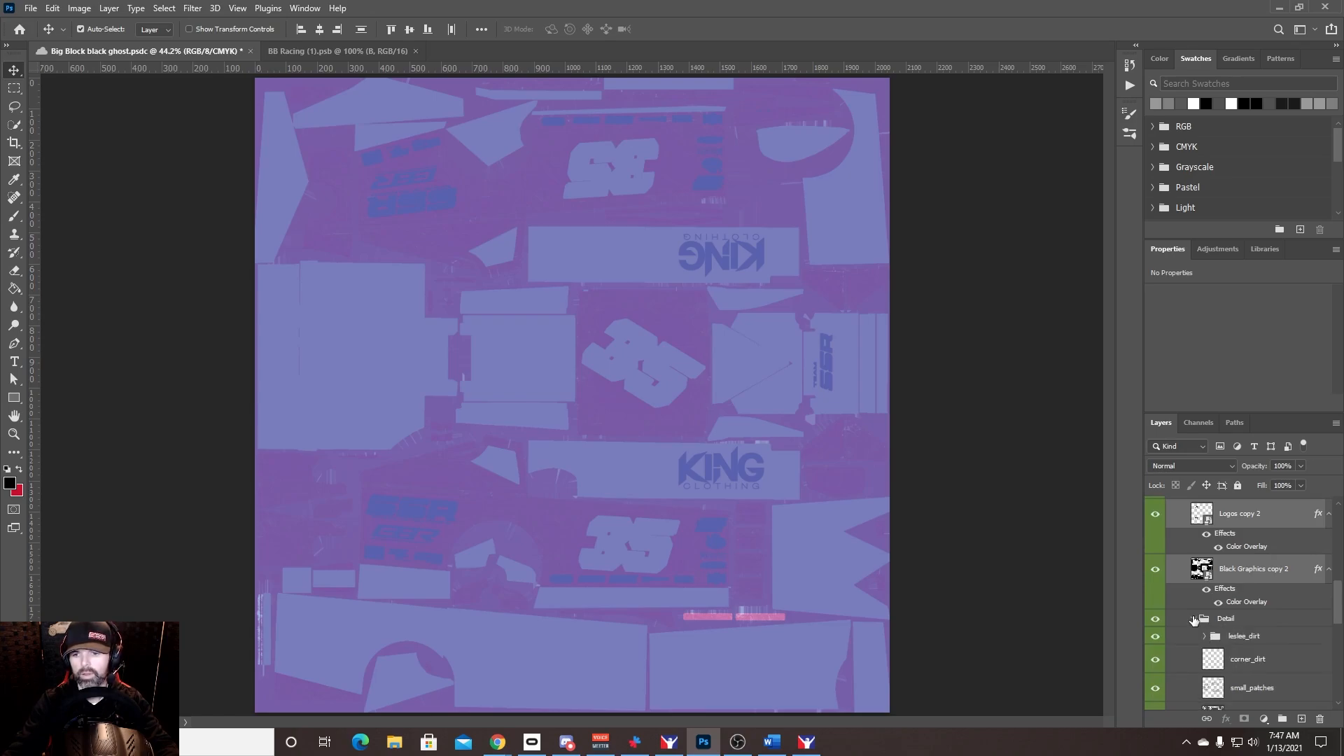
pyautogui.click(1194, 619)
pyautogui.scroll(-2, 1200, 617)
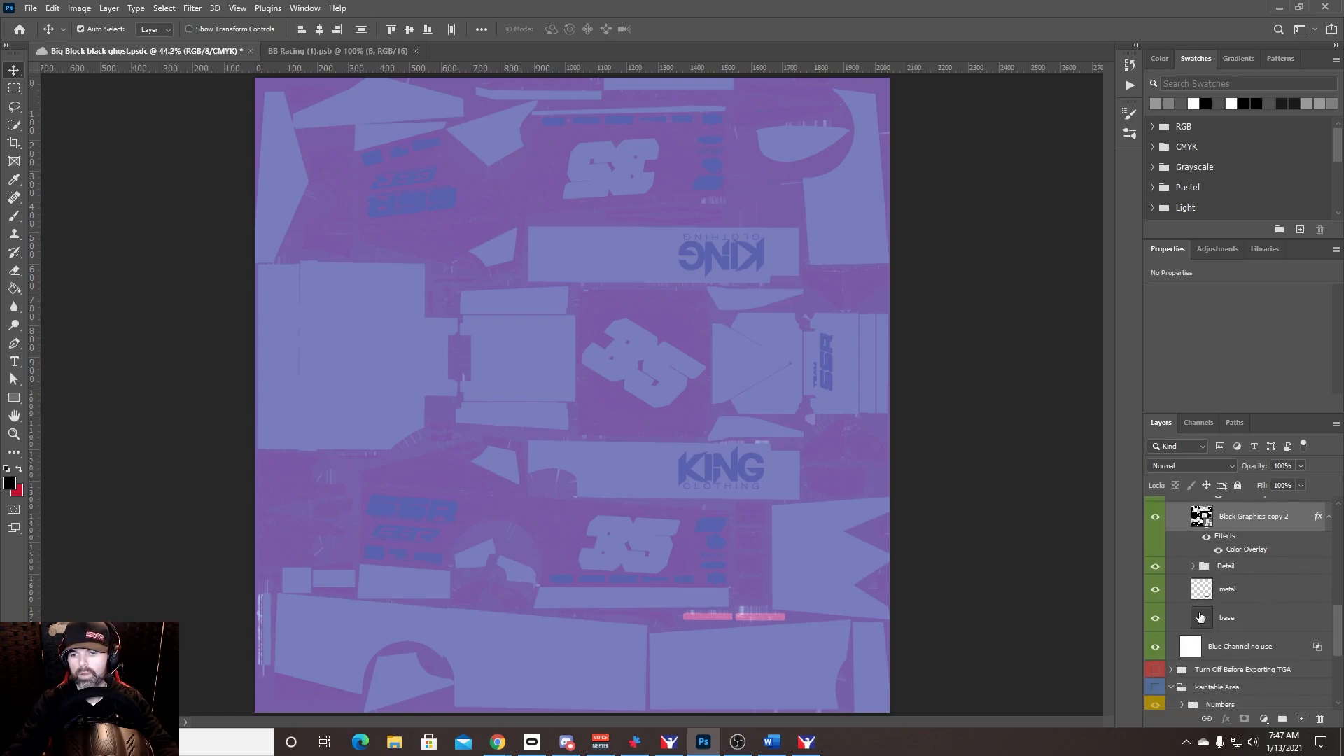
pyautogui.click(1226, 568)
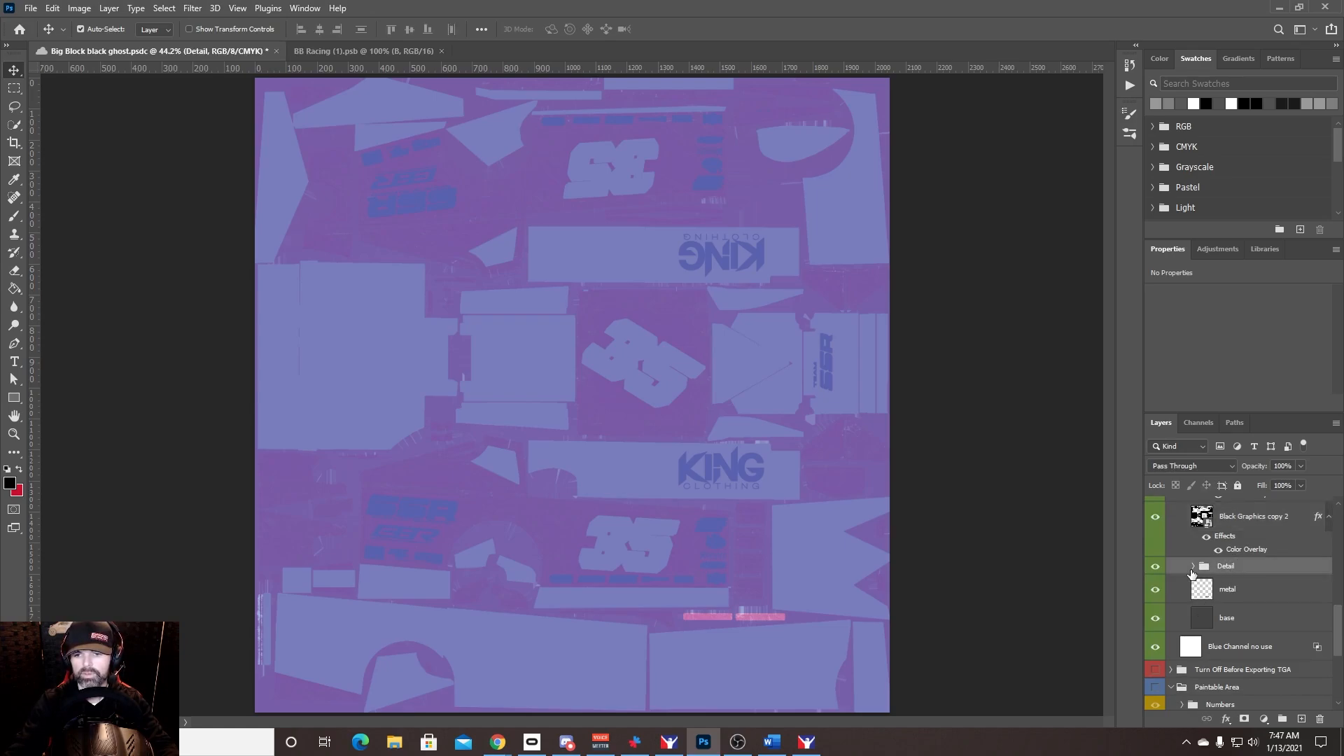
pyautogui.click(1193, 567)
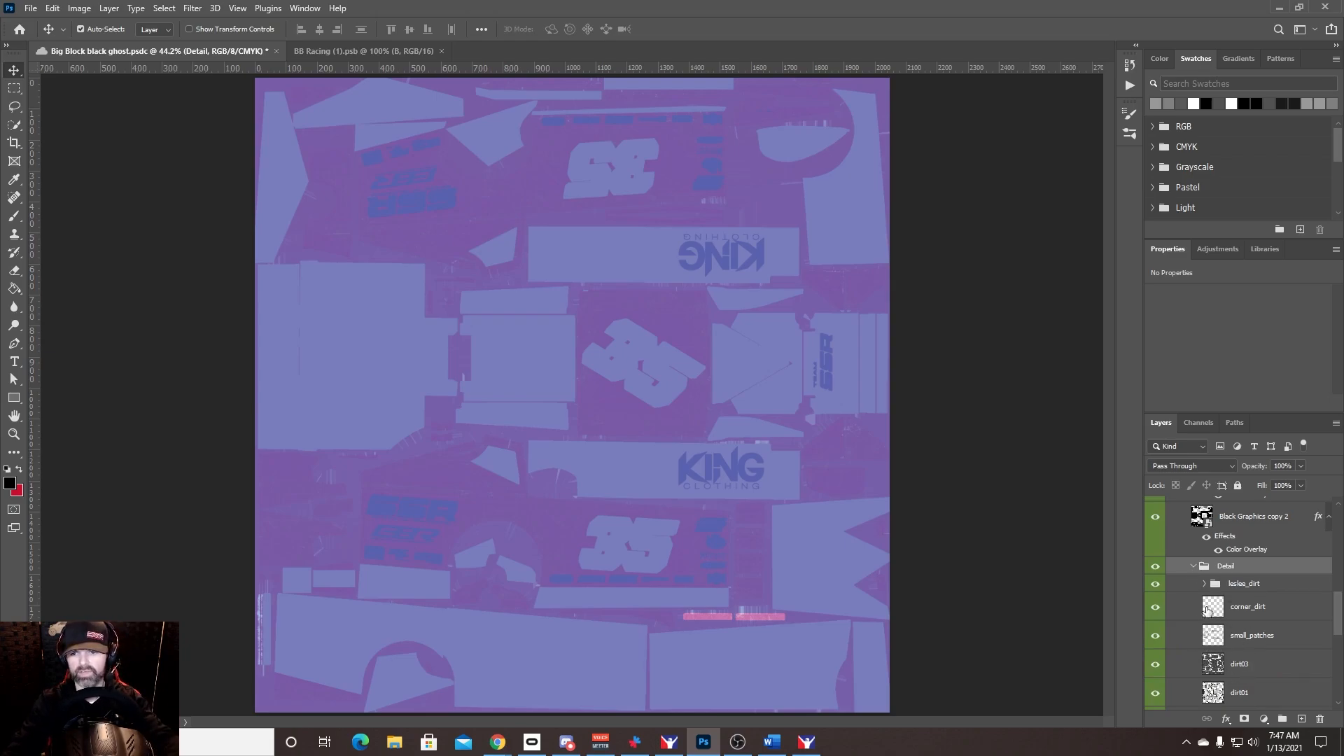
pyautogui.click(1193, 567)
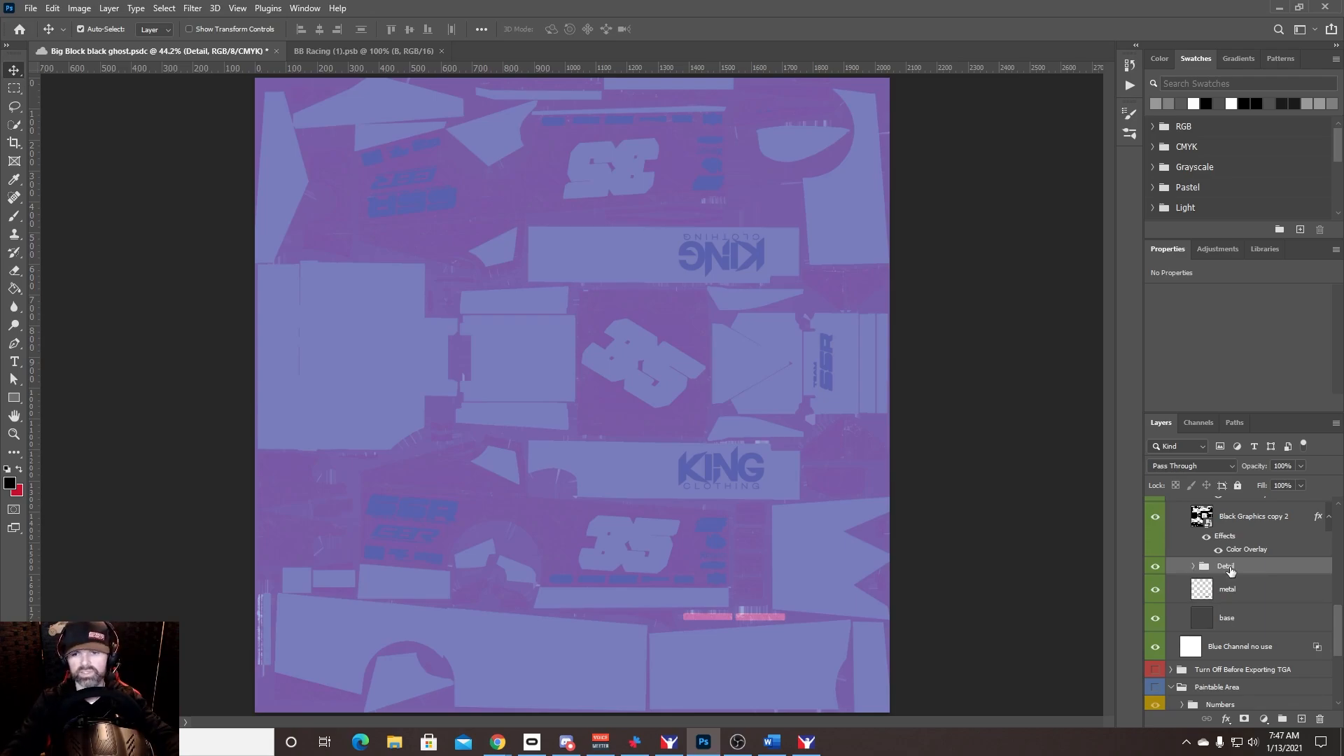
# Step: Load the metal layer's pixels as a selection to check which area it covers, and deselect
pyautogui.click(1204, 595)
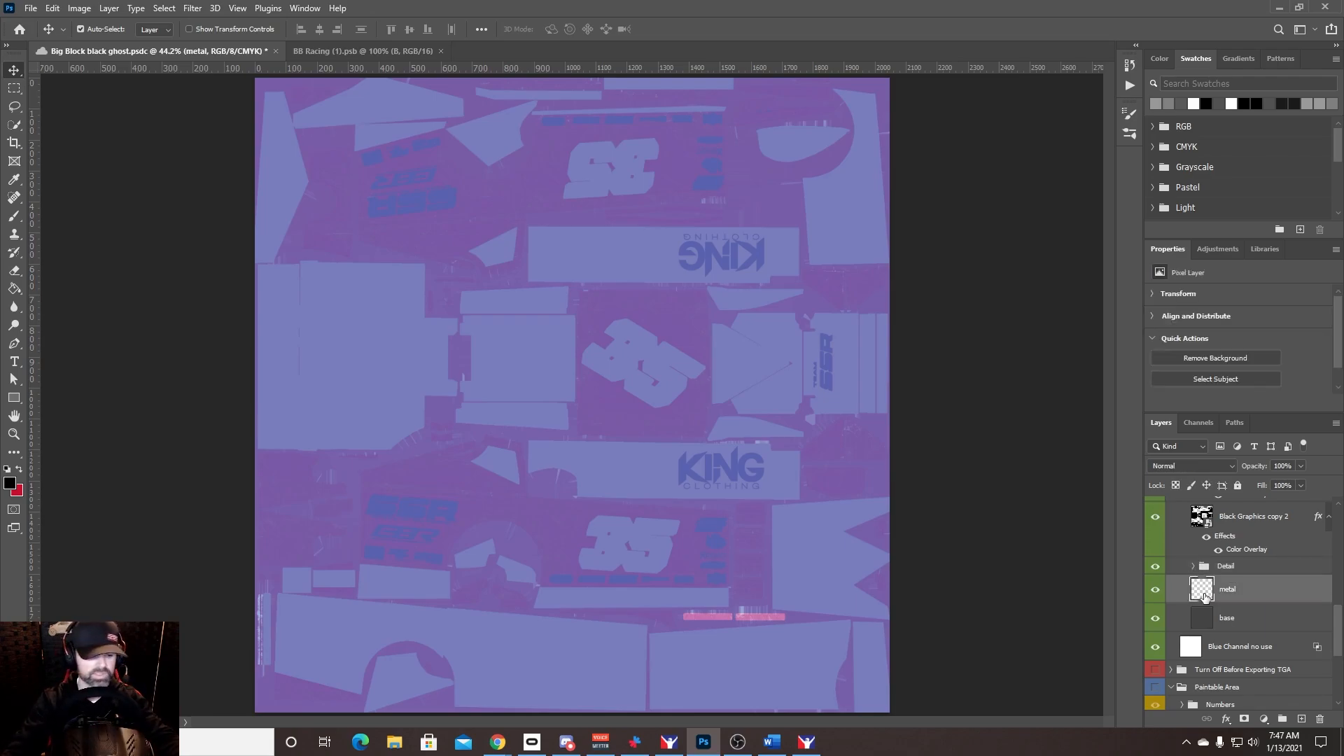
pyautogui.keyDown('ctrl'); pyautogui.click(1201, 591); pyautogui.keyUp('ctrl')
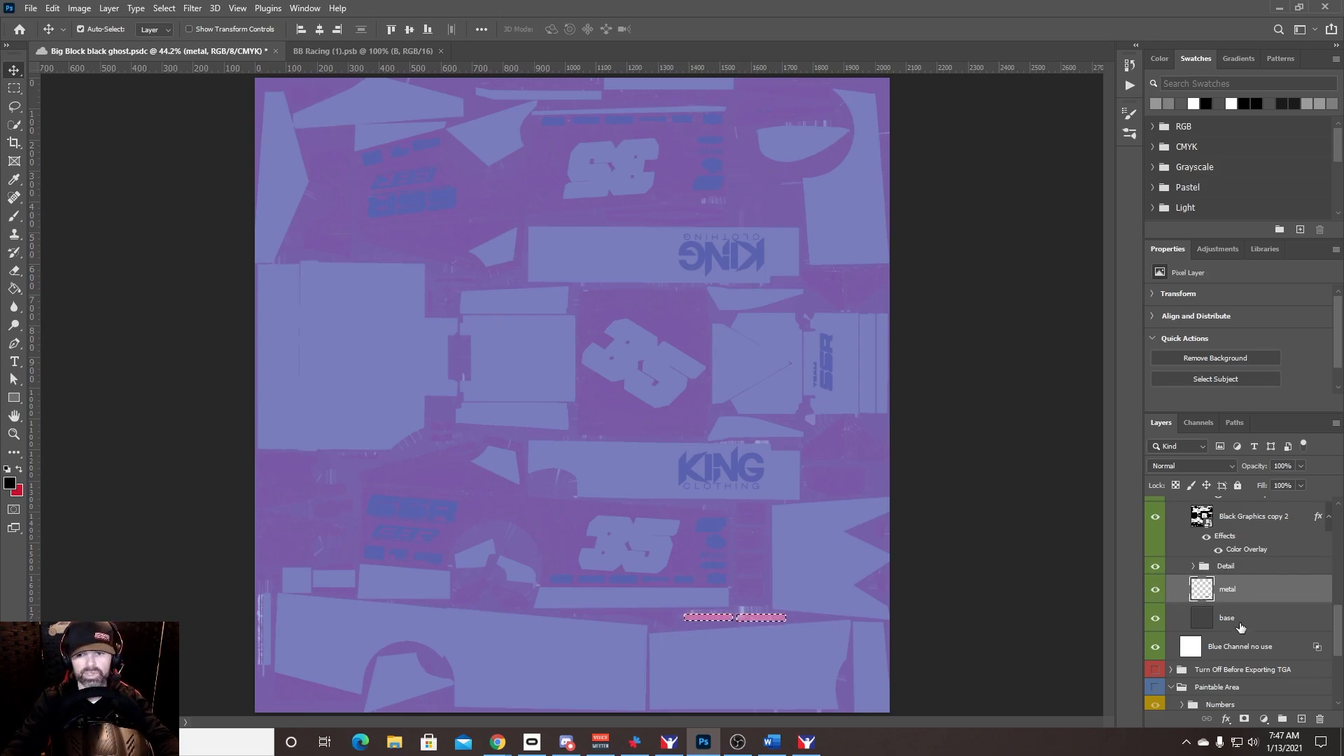
pyautogui.scroll(2, 1245, 588)
pyautogui.scroll(2, 1219, 604)
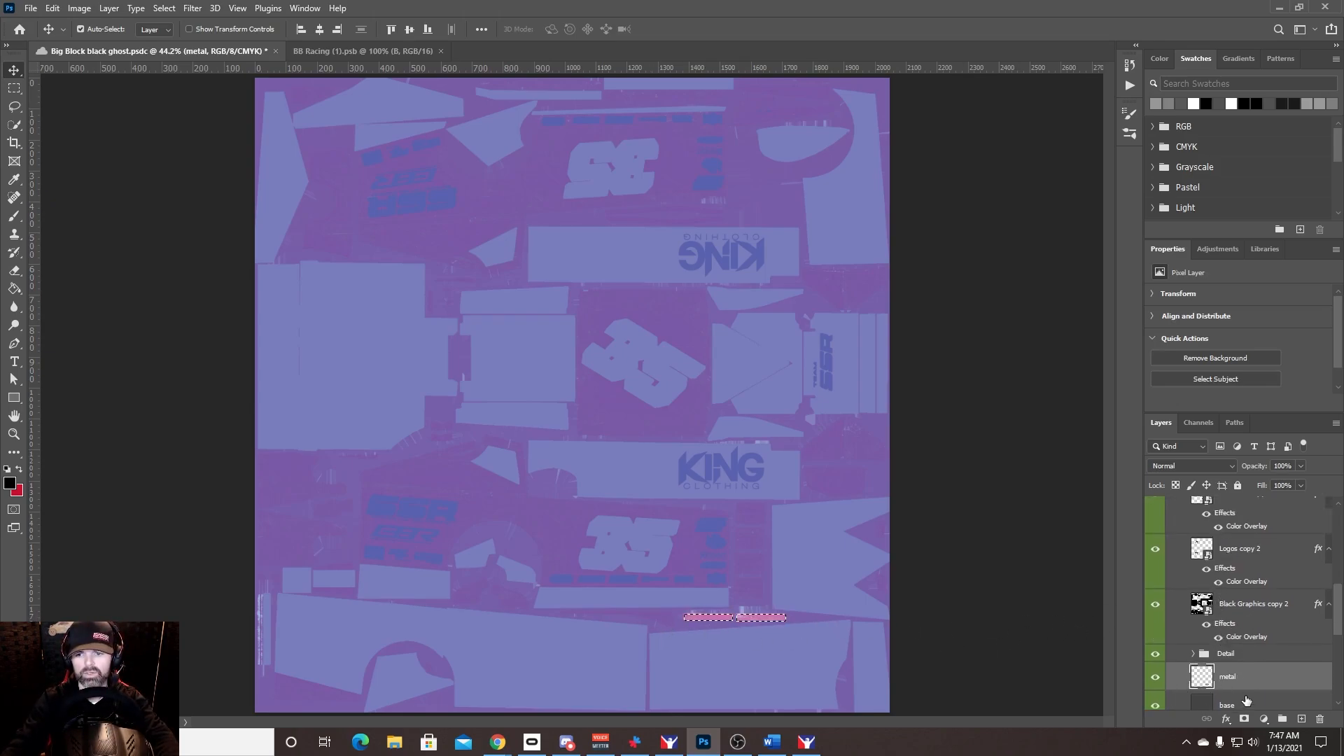
pyautogui.scroll(-1, 1227, 677)
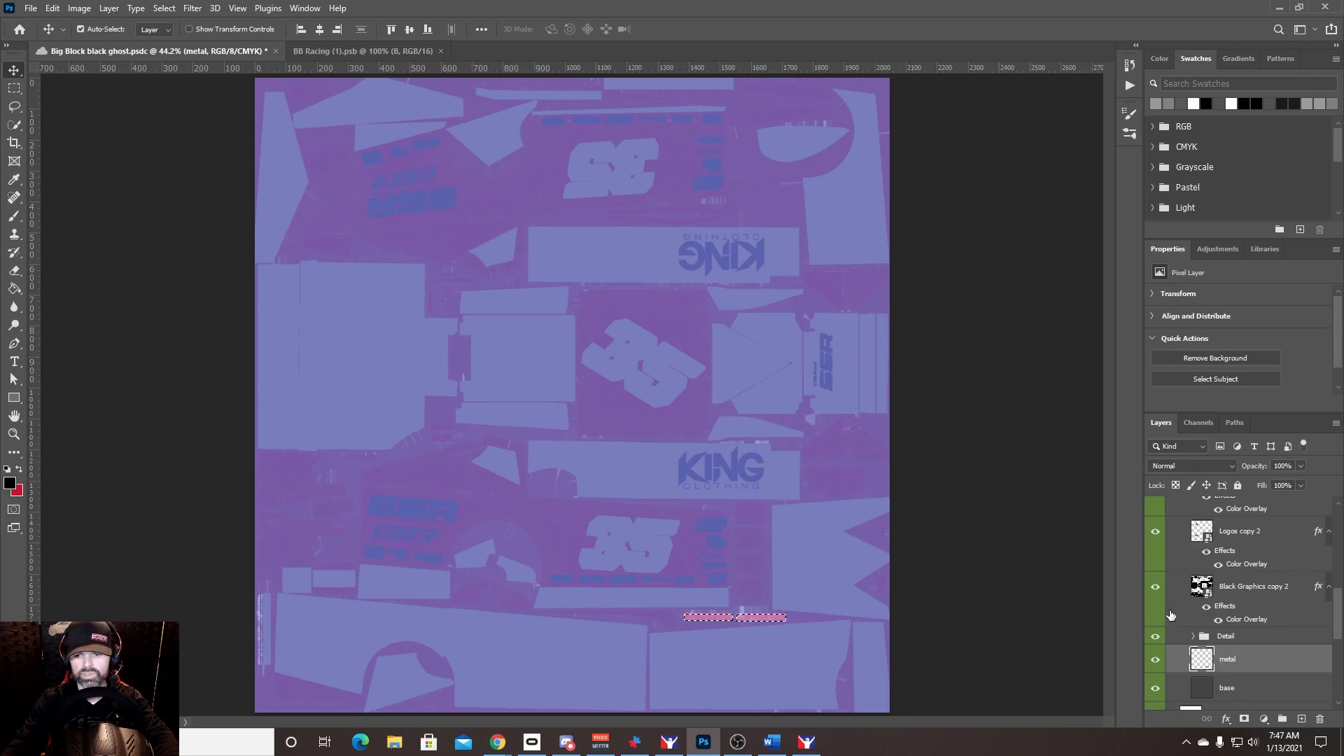
pyautogui.click(166, 9)
pyautogui.click(181, 36)
# Step: Change the Color Overlay of the Numbers copy 2 layer in Green Channel Roughness to a very dark grey
pyautogui.scroll(4, 1237, 601)
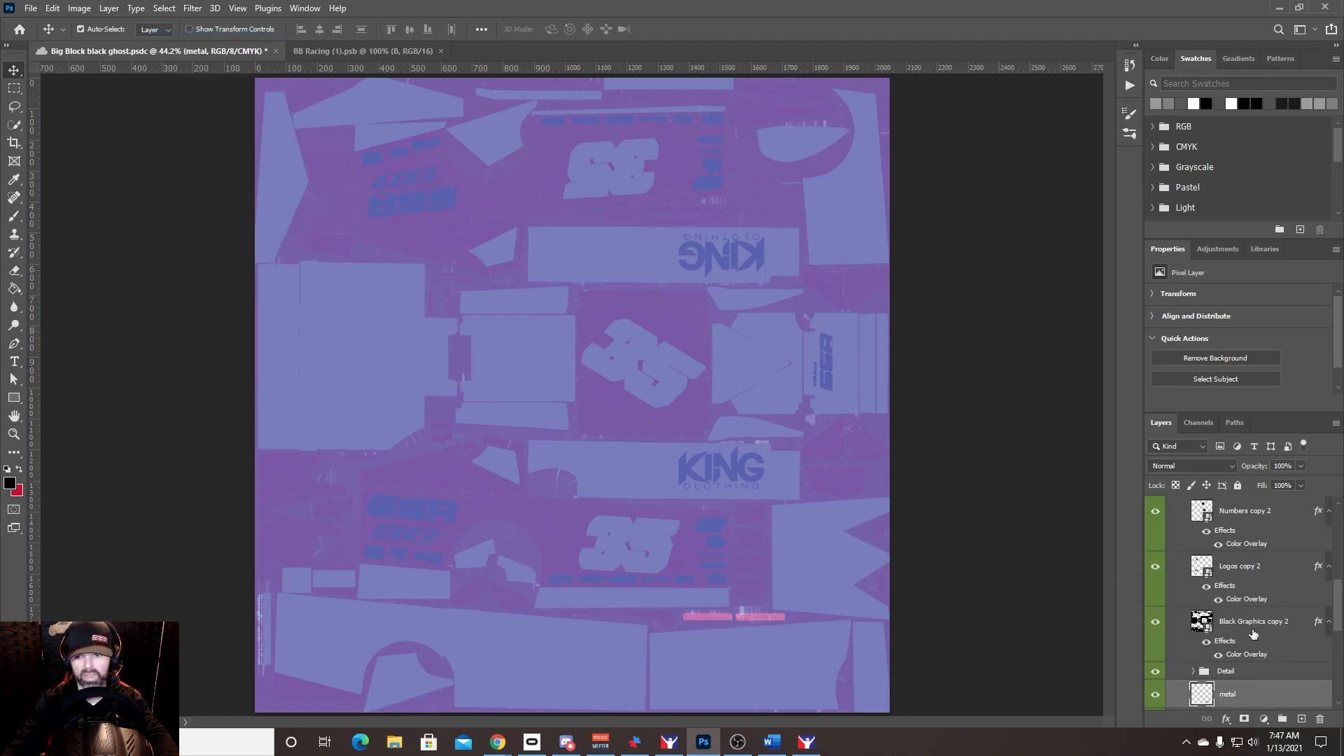
pyautogui.scroll(-5, 1238, 609)
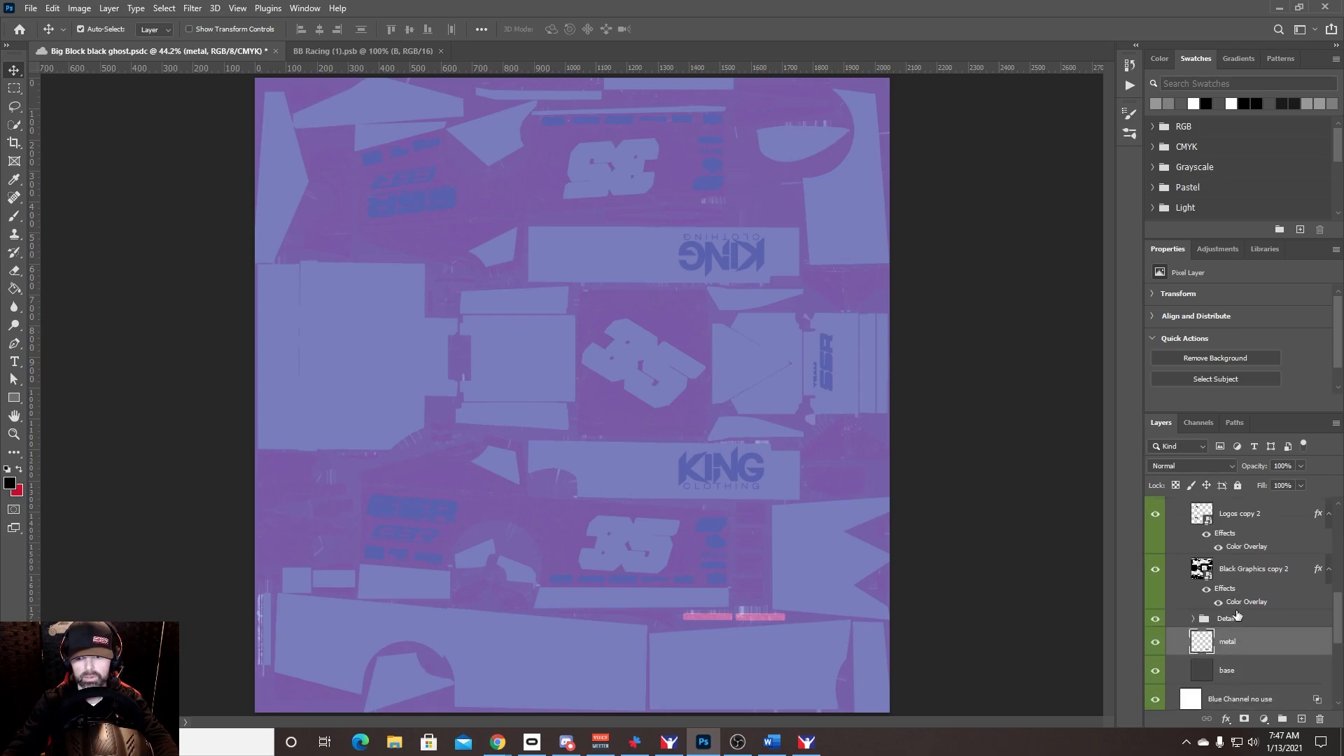
pyautogui.scroll(4, 1248, 666)
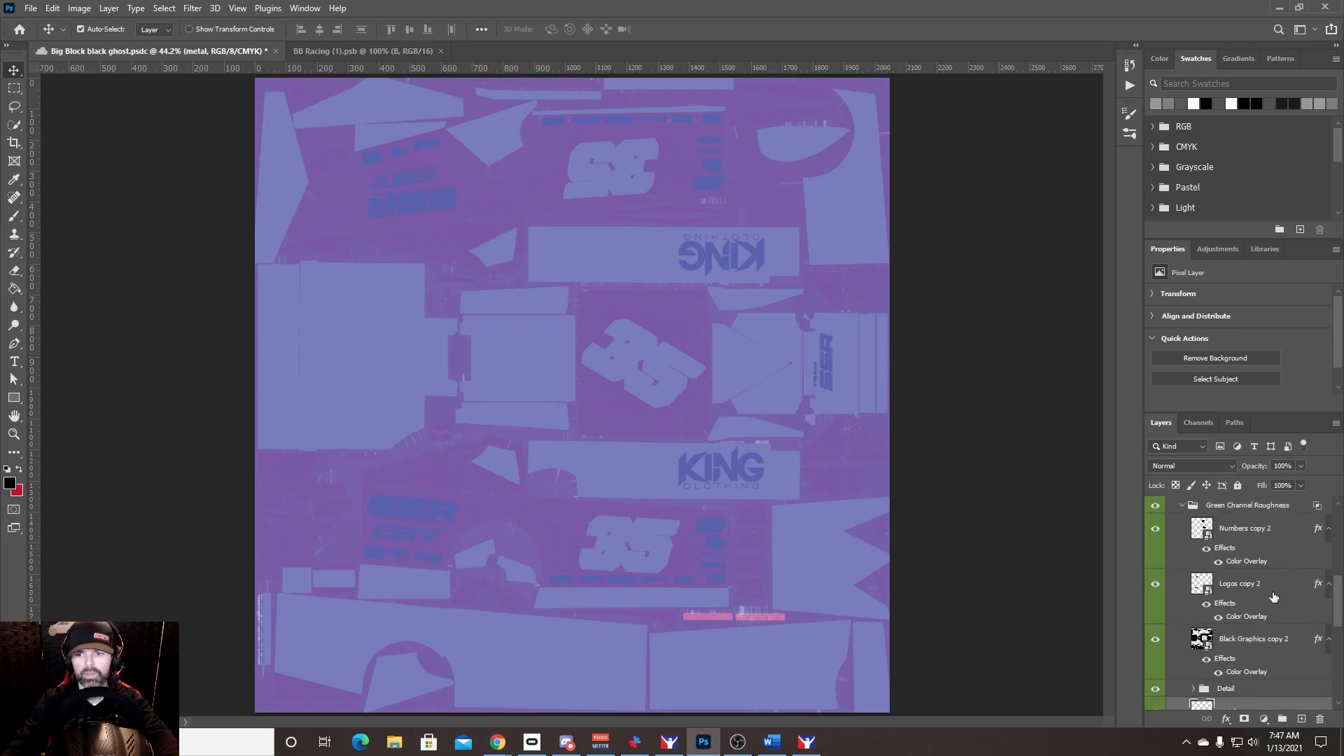
pyautogui.scroll(2, 1270, 599)
pyautogui.click(1209, 563)
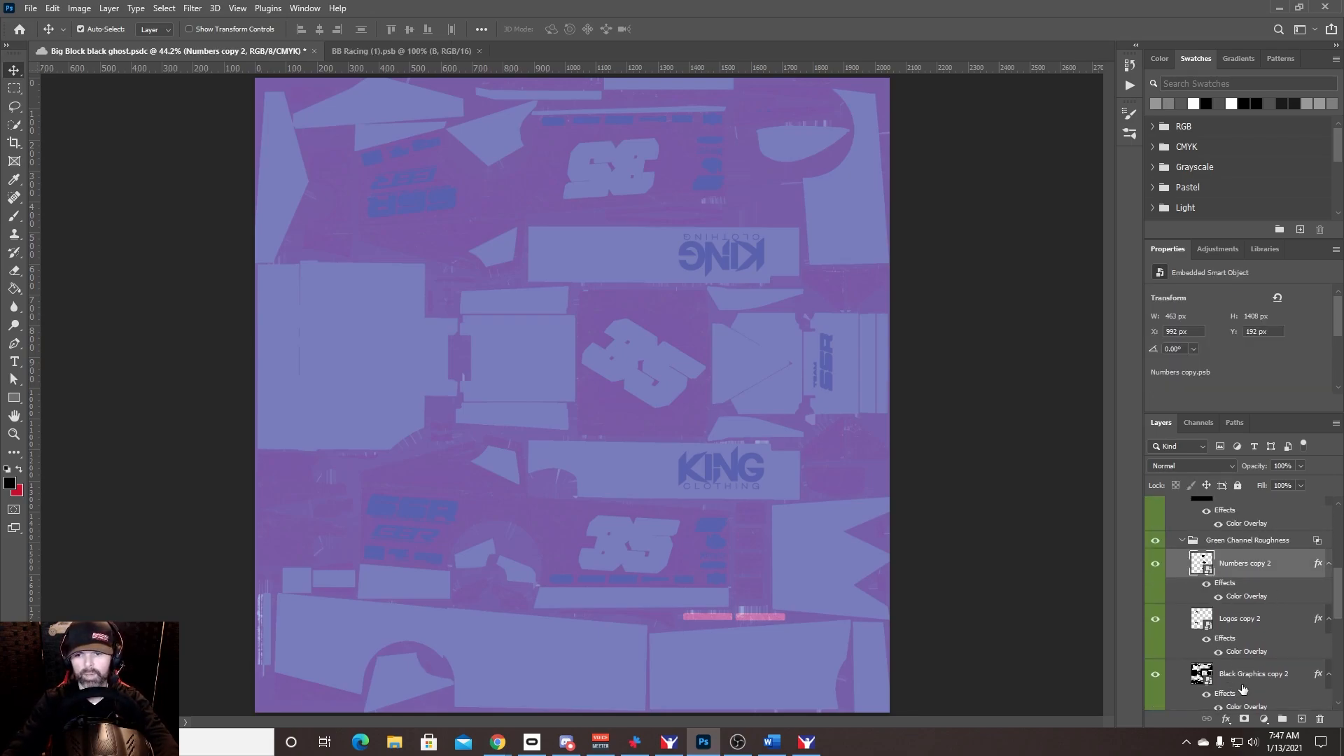
pyautogui.click(1226, 720)
pyautogui.click(1234, 663)
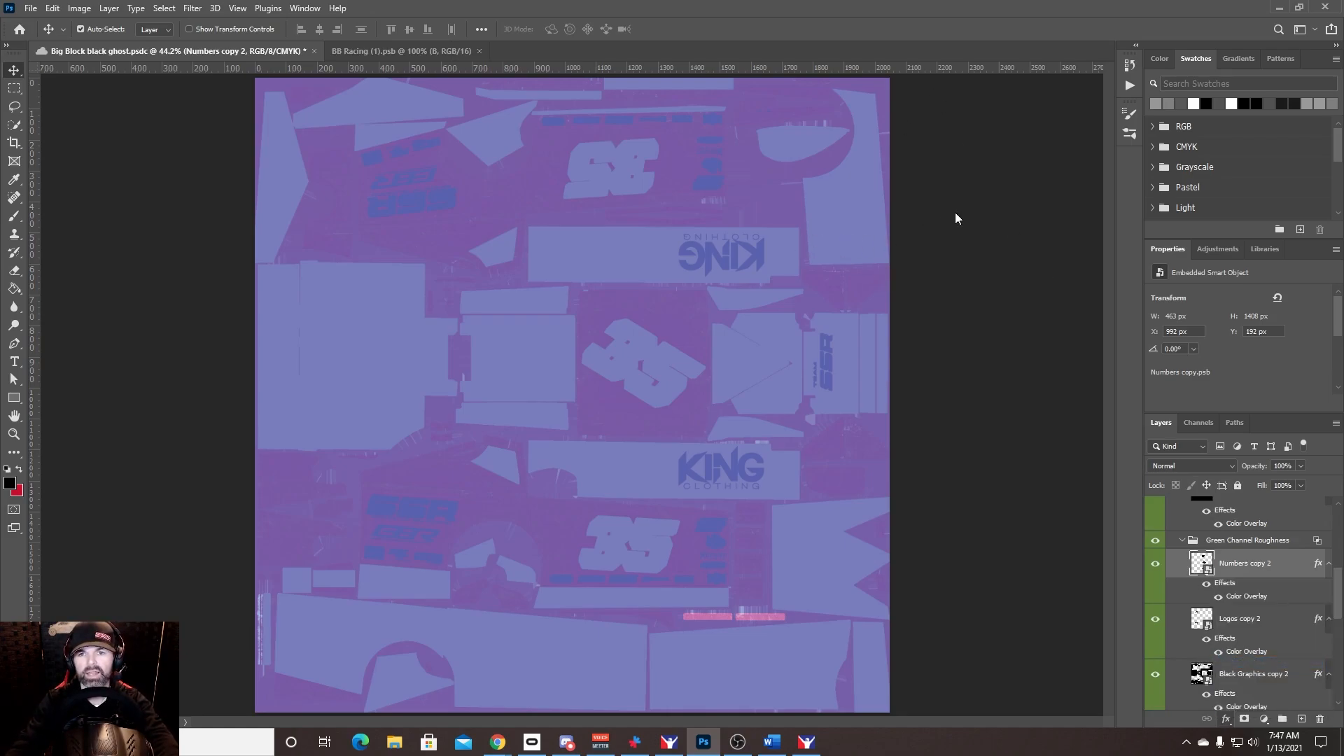
pyautogui.click(1089, 114)
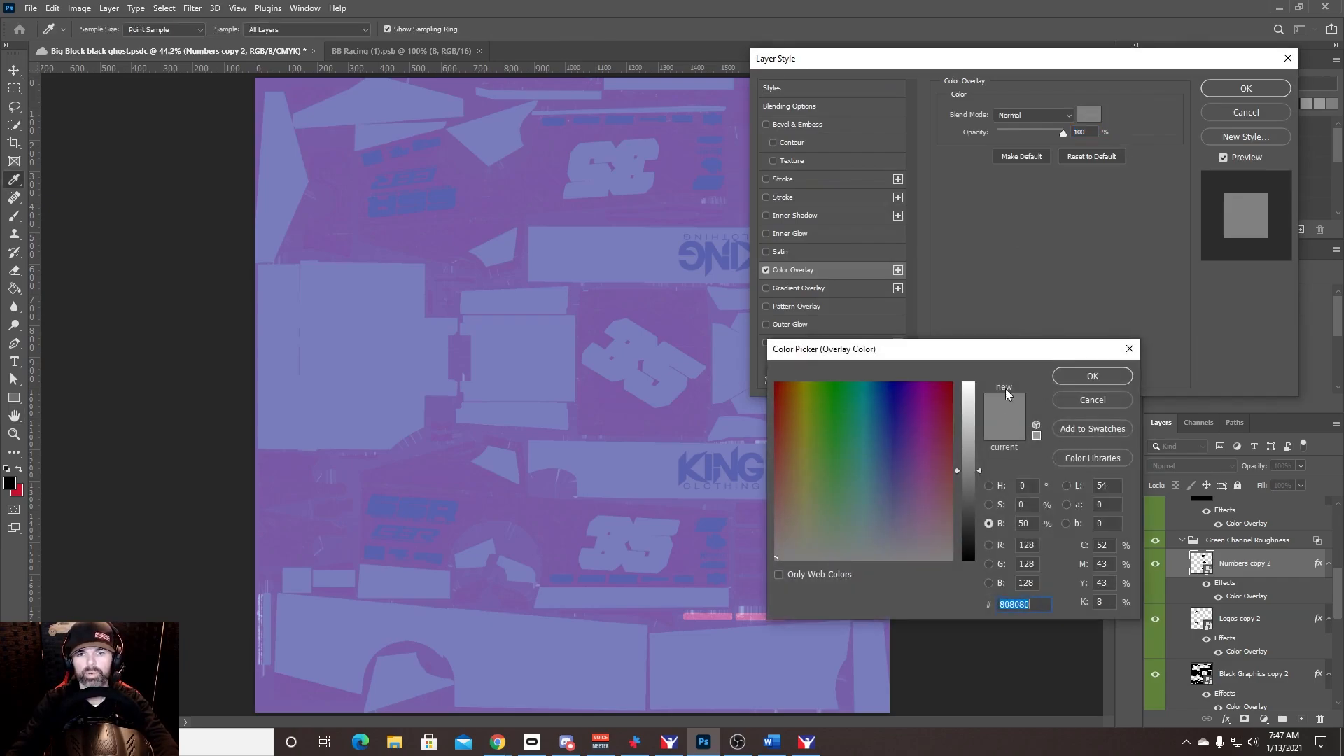
pyautogui.moveTo(983, 472); pyautogui.dragTo(970, 542)
pyautogui.press('Return')
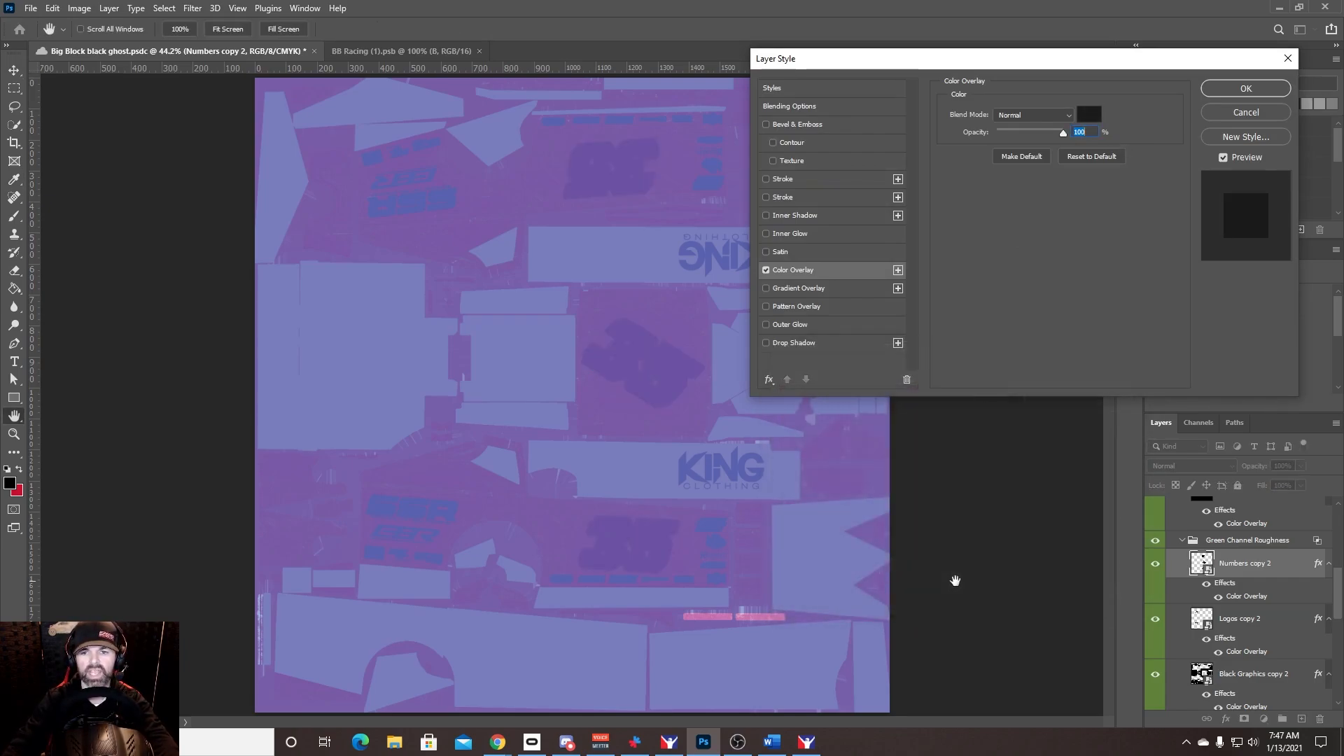
pyautogui.press('Return')
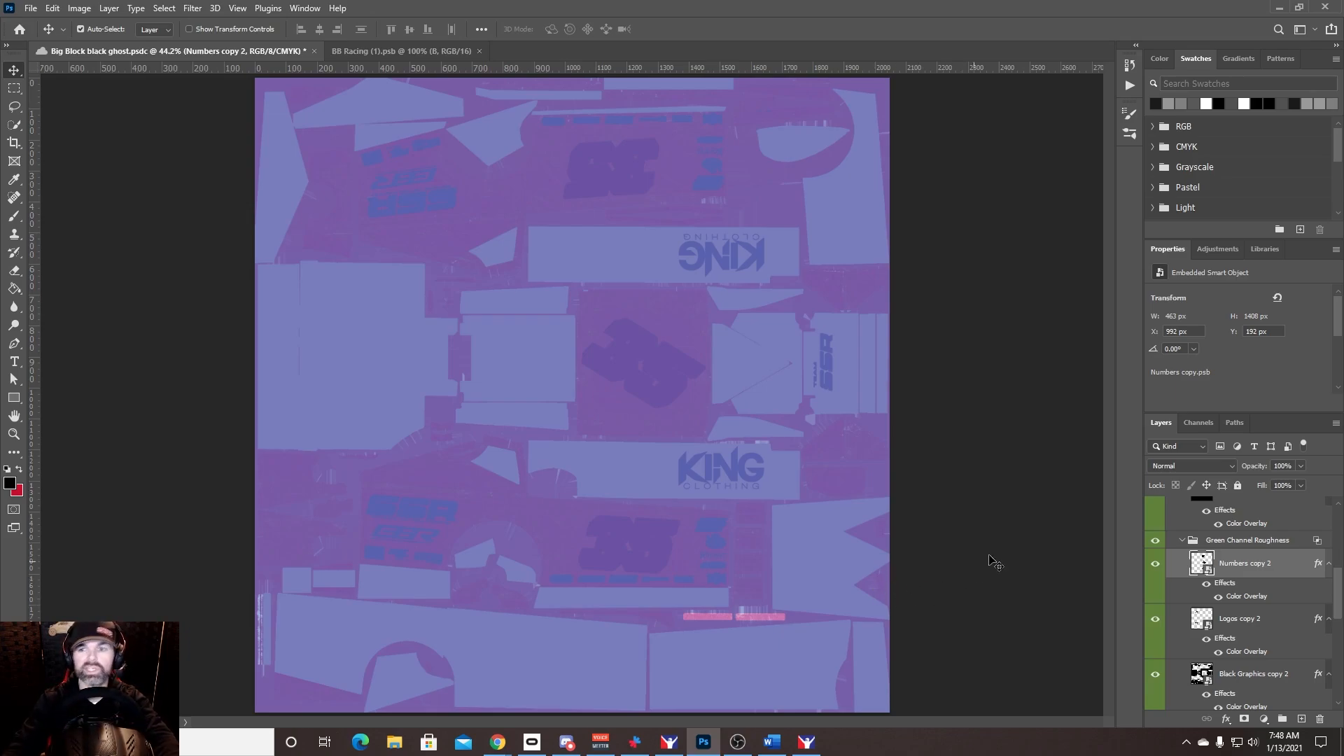
# Step: Set the Color Overlay of the Logos copy 2 layer to 10% brightness grey (1a1a1a)
pyautogui.scroll(-1, 1233, 611)
pyautogui.click(1197, 591)
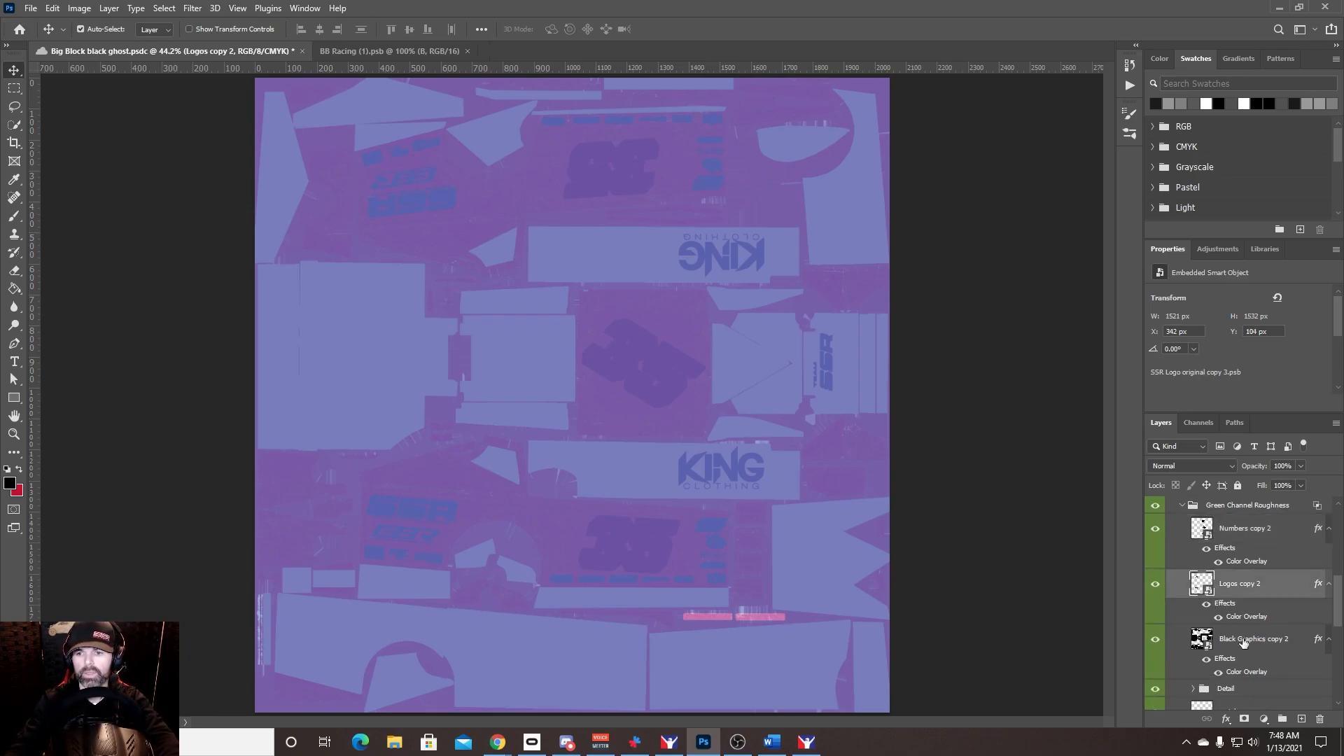
pyautogui.click(1226, 719)
pyautogui.click(1249, 663)
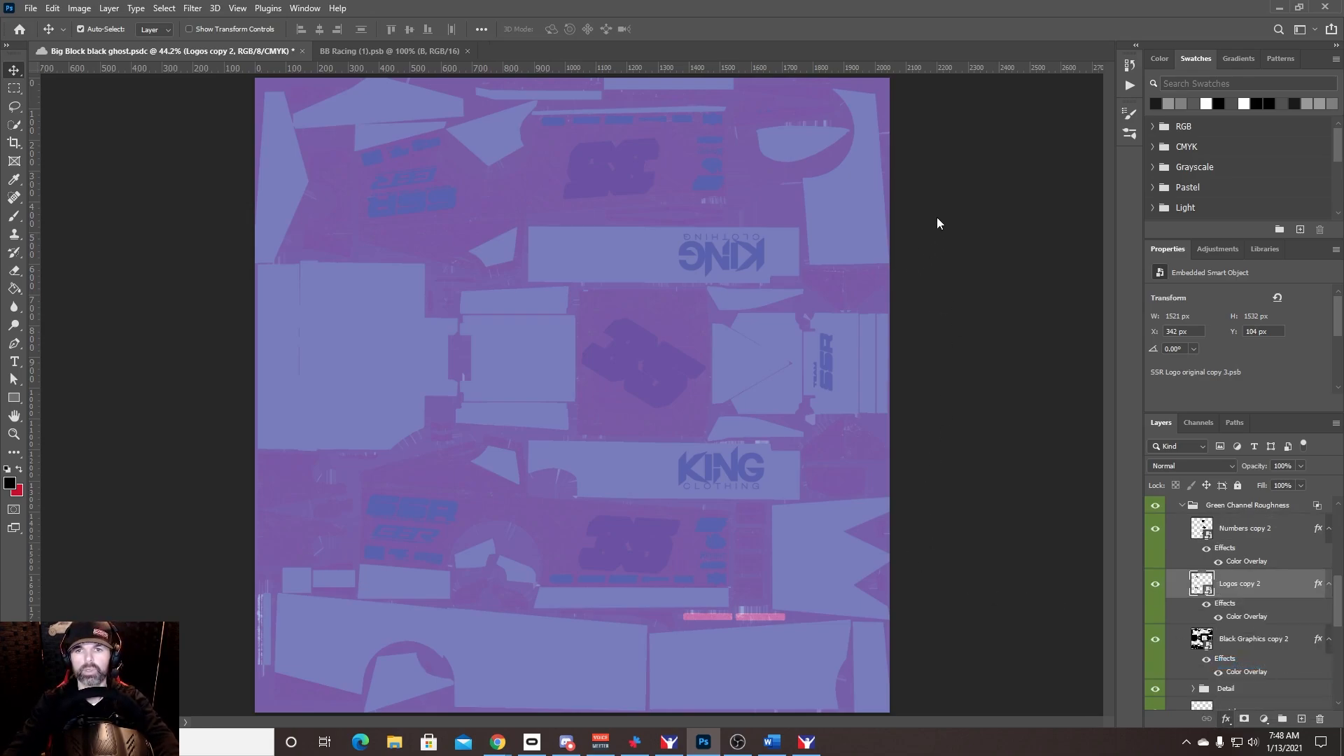
pyautogui.click(1089, 114)
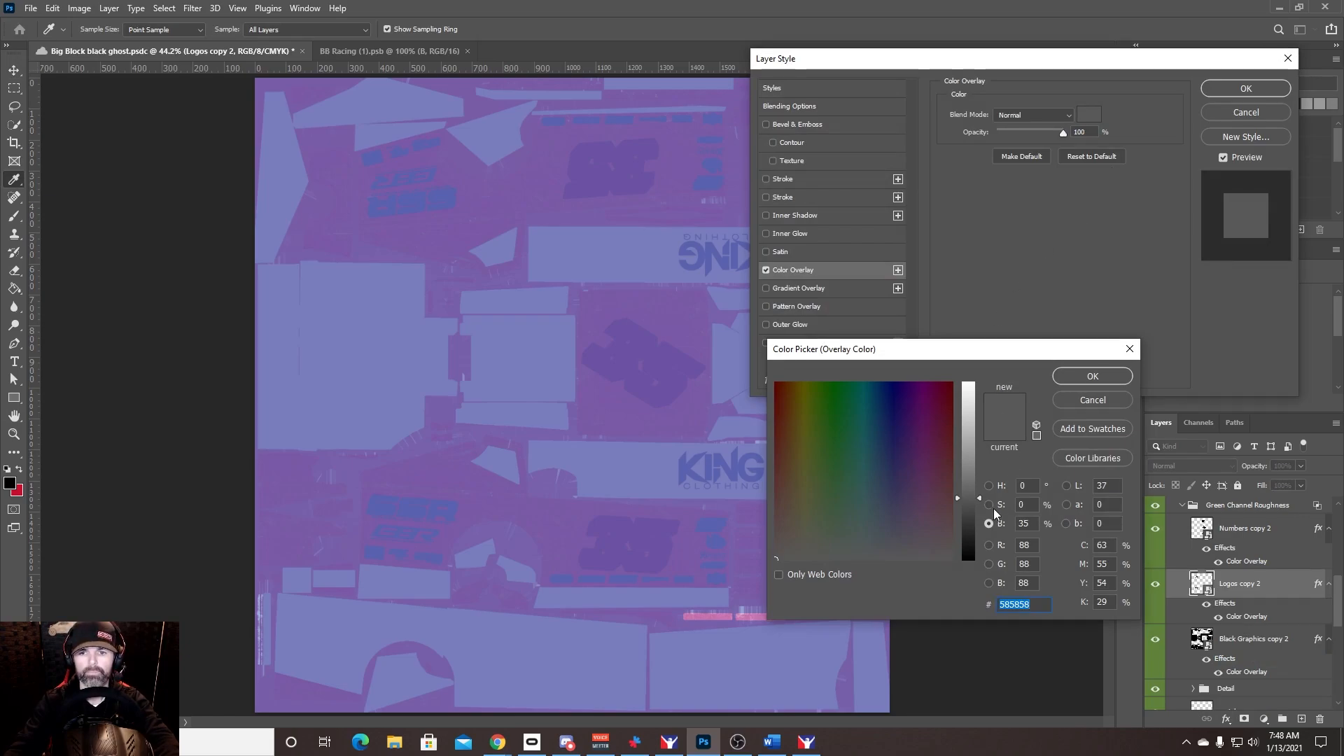
pyautogui.moveTo(979, 497); pyautogui.dragTo(968, 542)
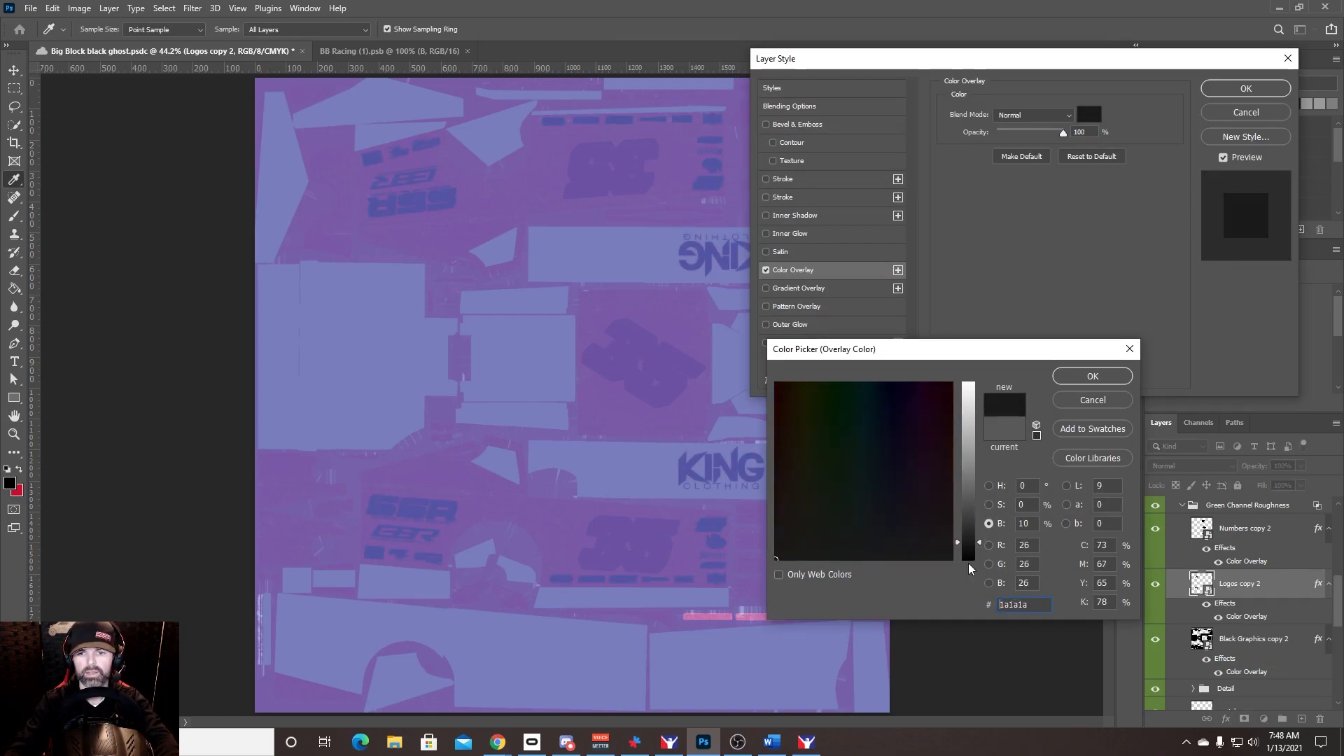
pyautogui.press('Return')
pyautogui.press('Return')
# Step: Change the Color Overlay of the Black Graphics copy 2 layer in Green Channel Roughness to a very dark grey of about 10% brightness
pyautogui.scroll(-1, 1246, 642)
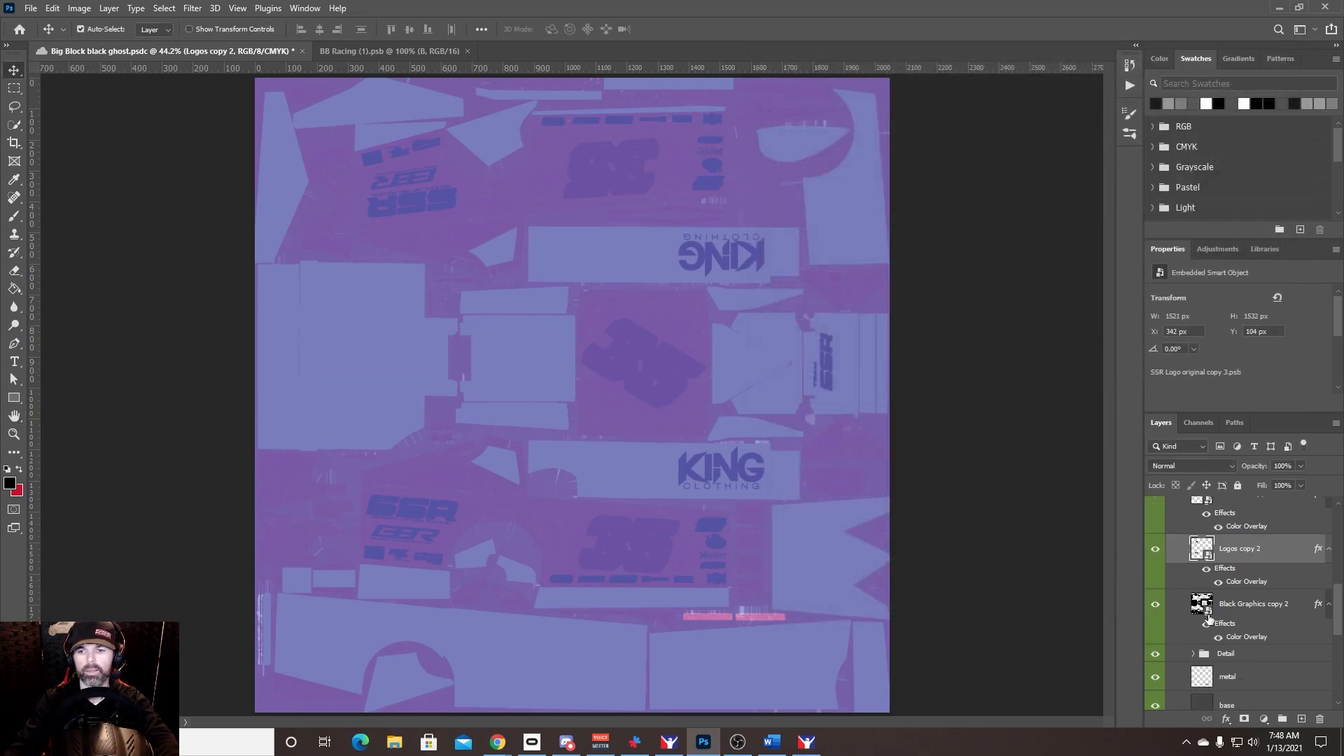
pyautogui.click(1209, 614)
pyautogui.click(1225, 719)
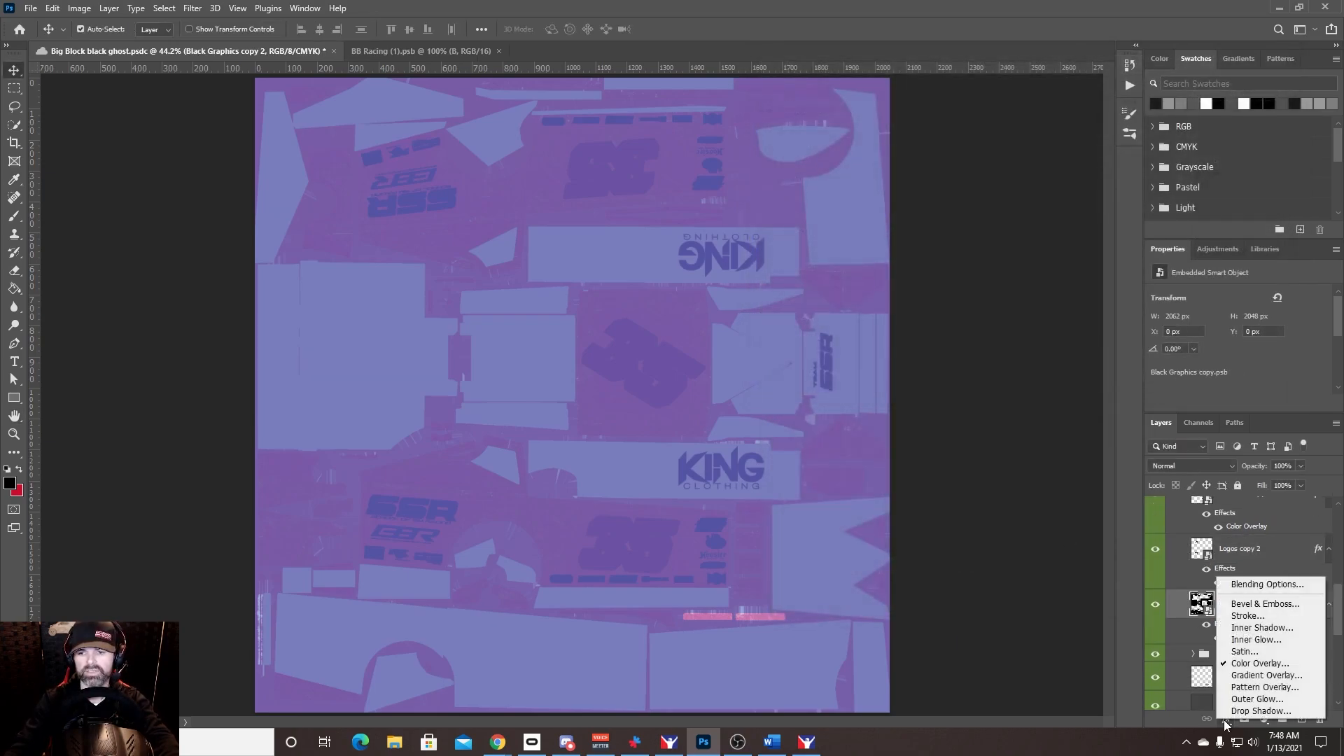
pyautogui.click(1246, 665)
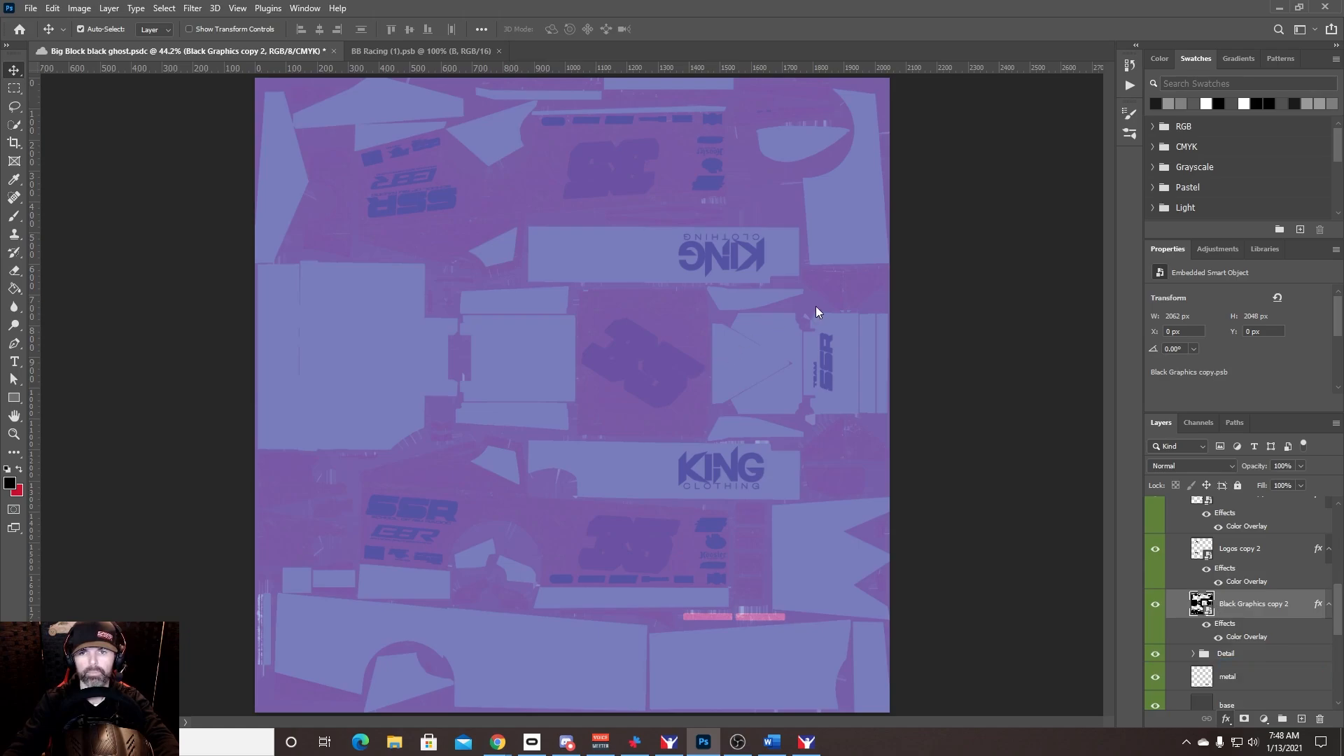
pyautogui.click(1089, 114)
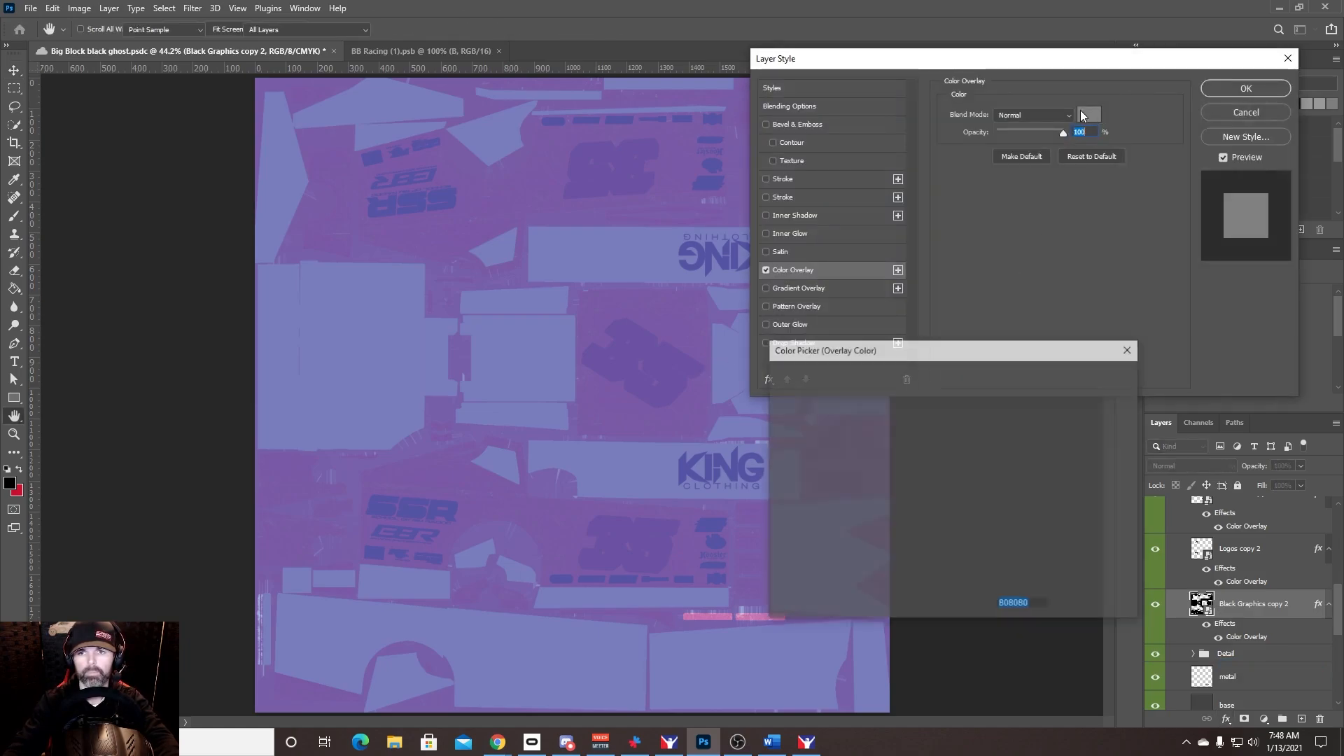
pyautogui.moveTo(982, 469); pyautogui.dragTo(977, 542)
pyautogui.press('Return')
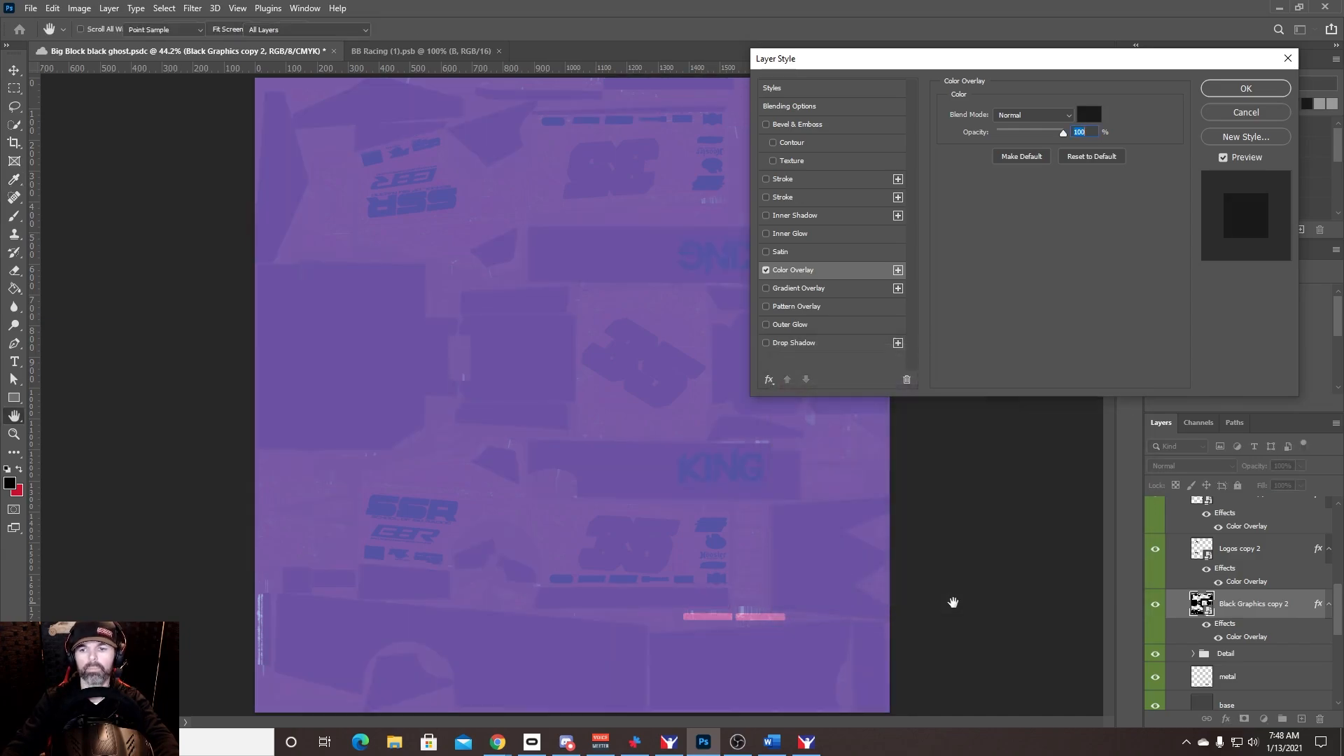
pyautogui.press('Return')
# Step: Add a Color Overlay to the base layer of Green Channel Roughness using the 10% brightness grey 191919
pyautogui.scroll(-3, 1325, 635)
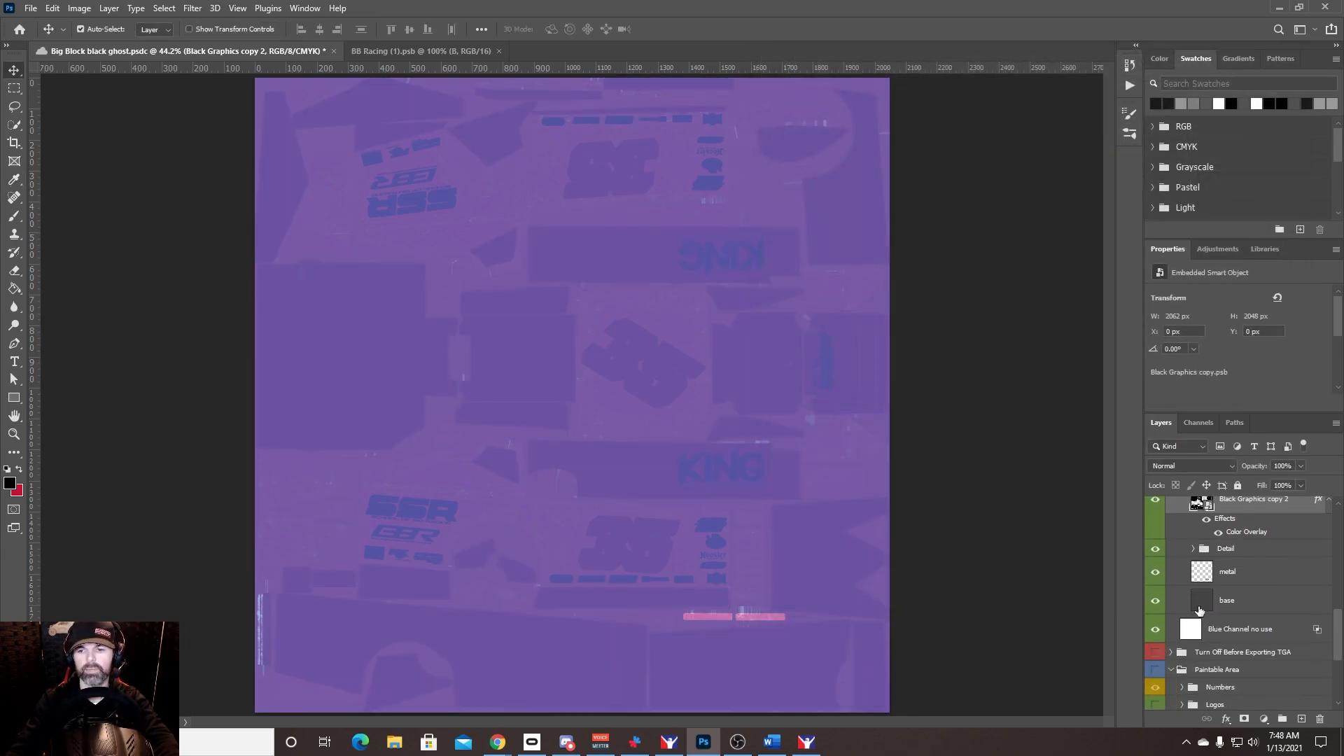
pyautogui.click(1199, 611)
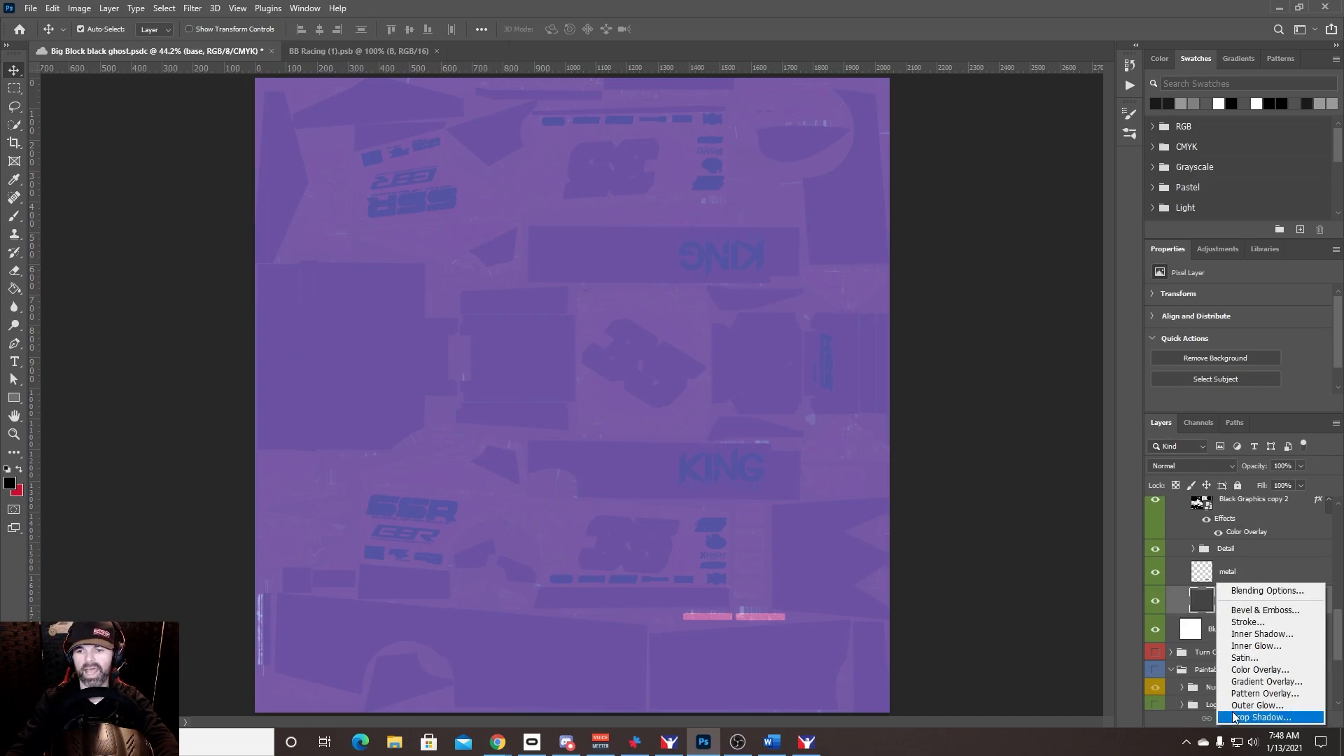
pyautogui.click(1254, 670)
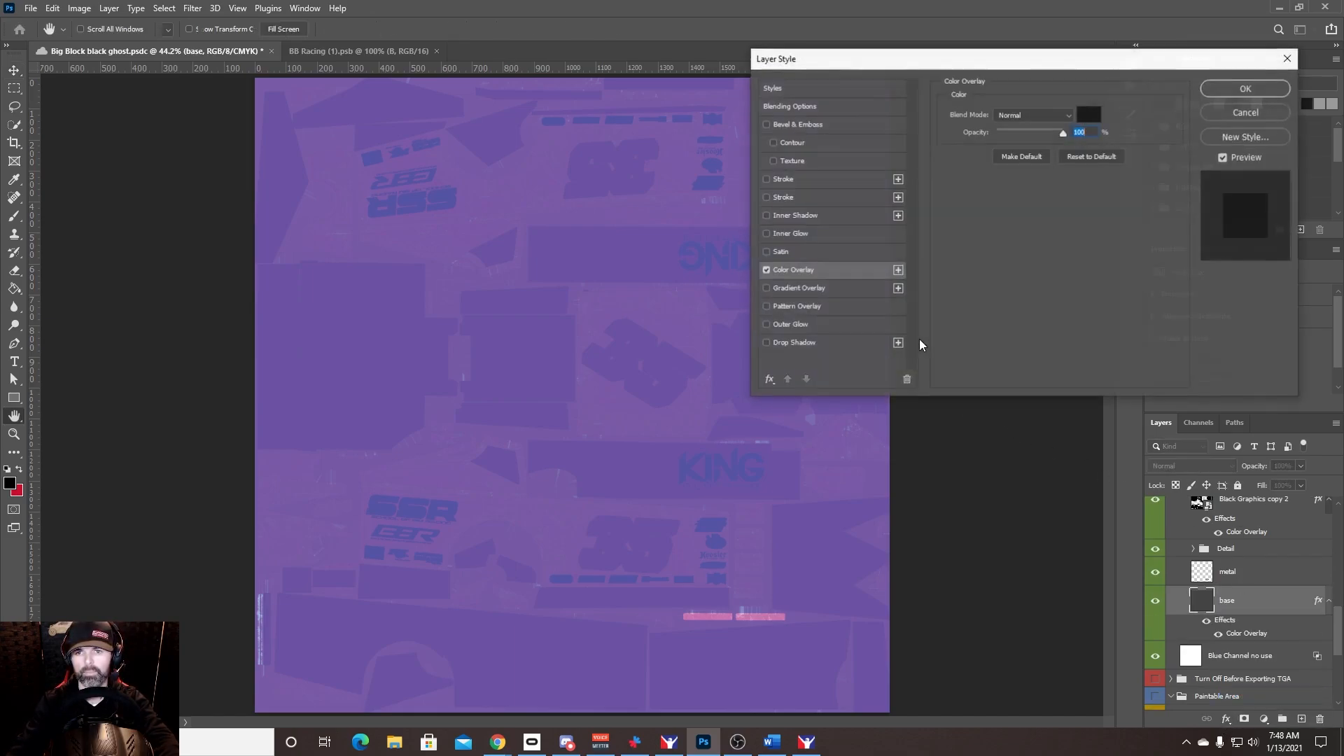
pyautogui.click(1088, 116)
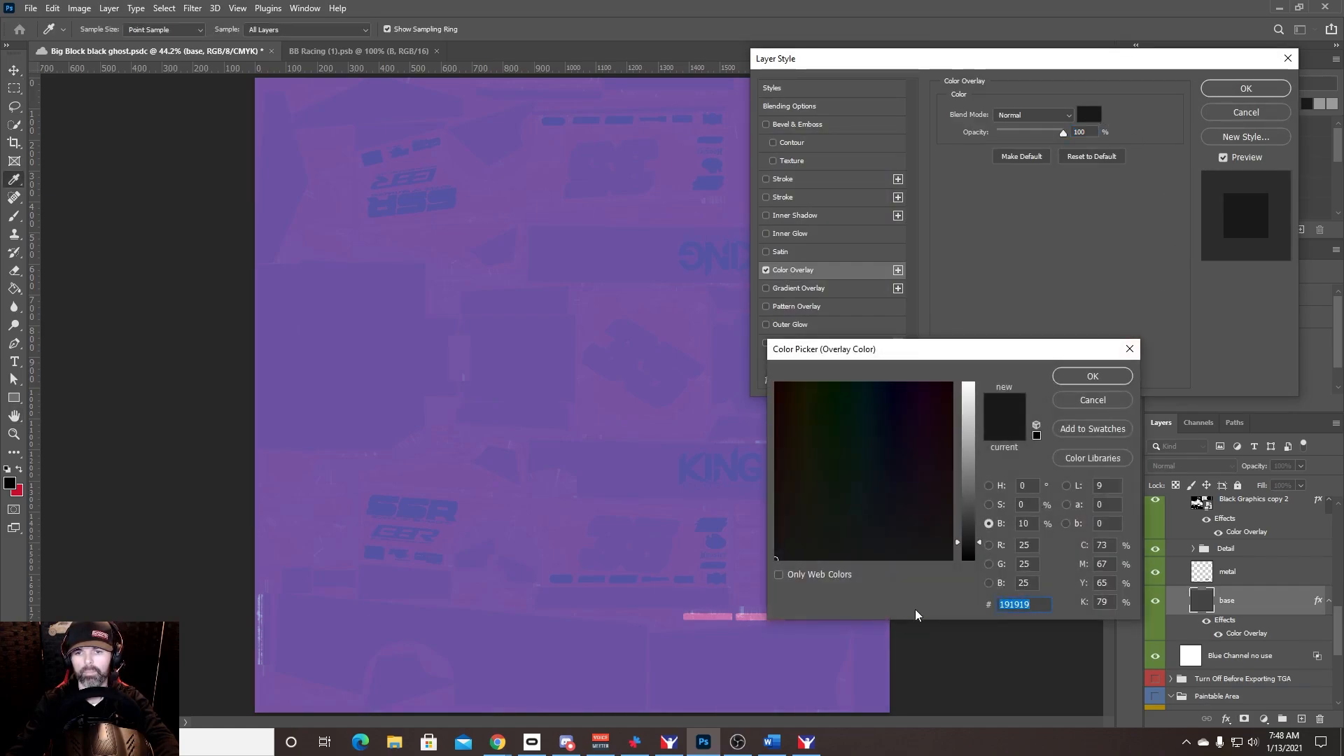
pyautogui.press('Return')
pyautogui.press('Return')
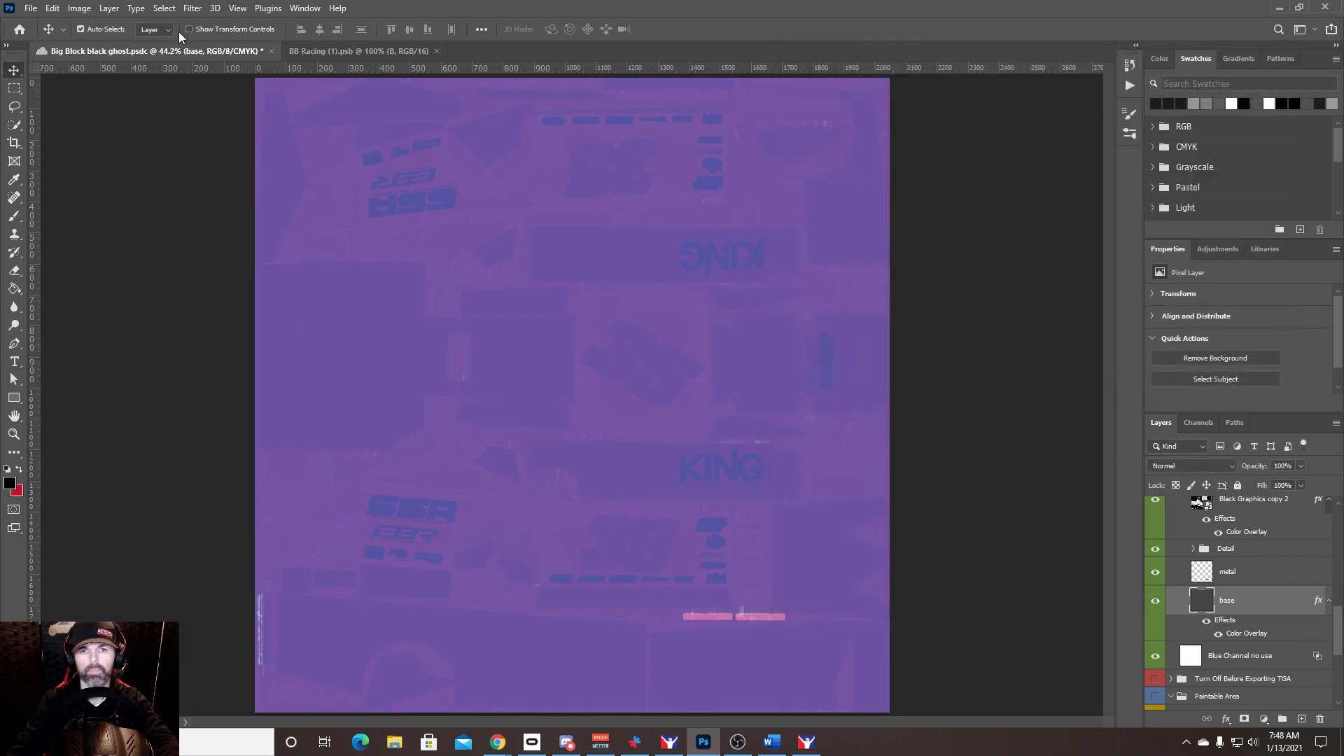
# Step: Start saving a copy of the spec map to the dirtmodified bigblock paint folder on the computer in Targa format
pyautogui.click(31, 8)
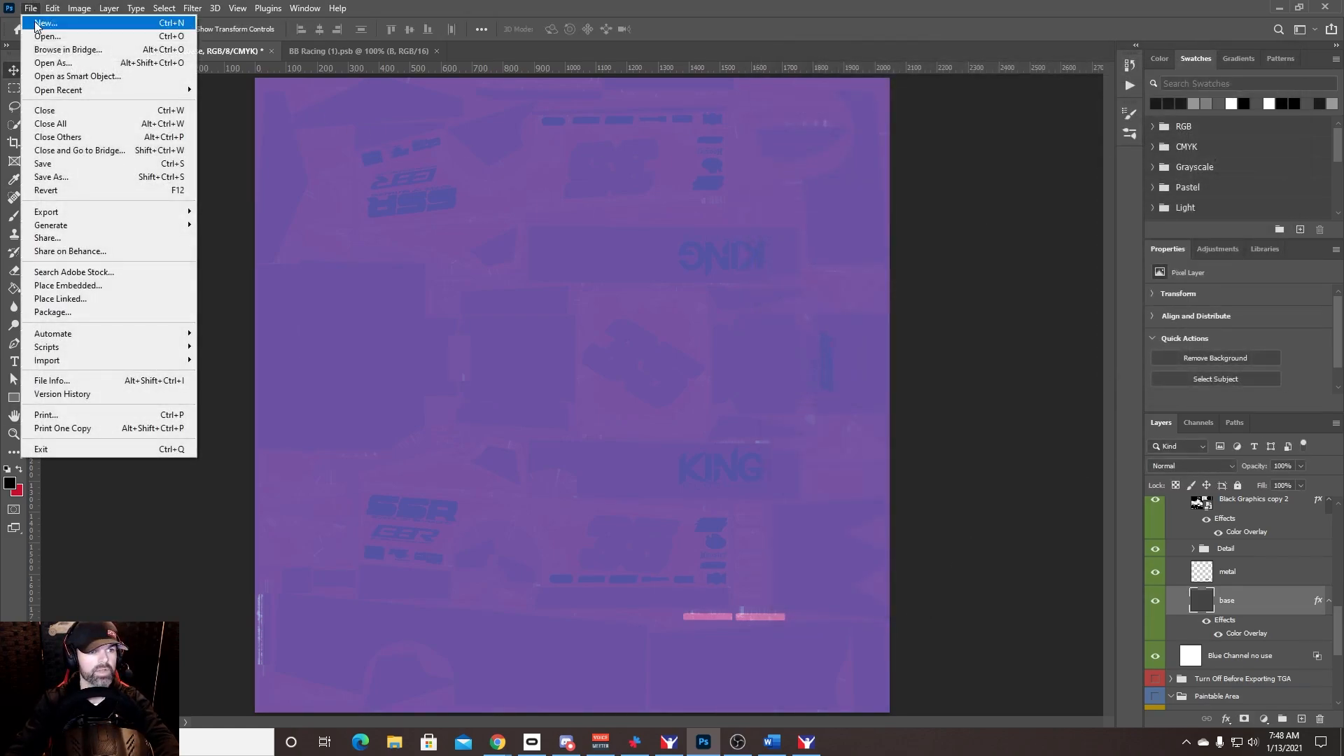
pyautogui.click(70, 177)
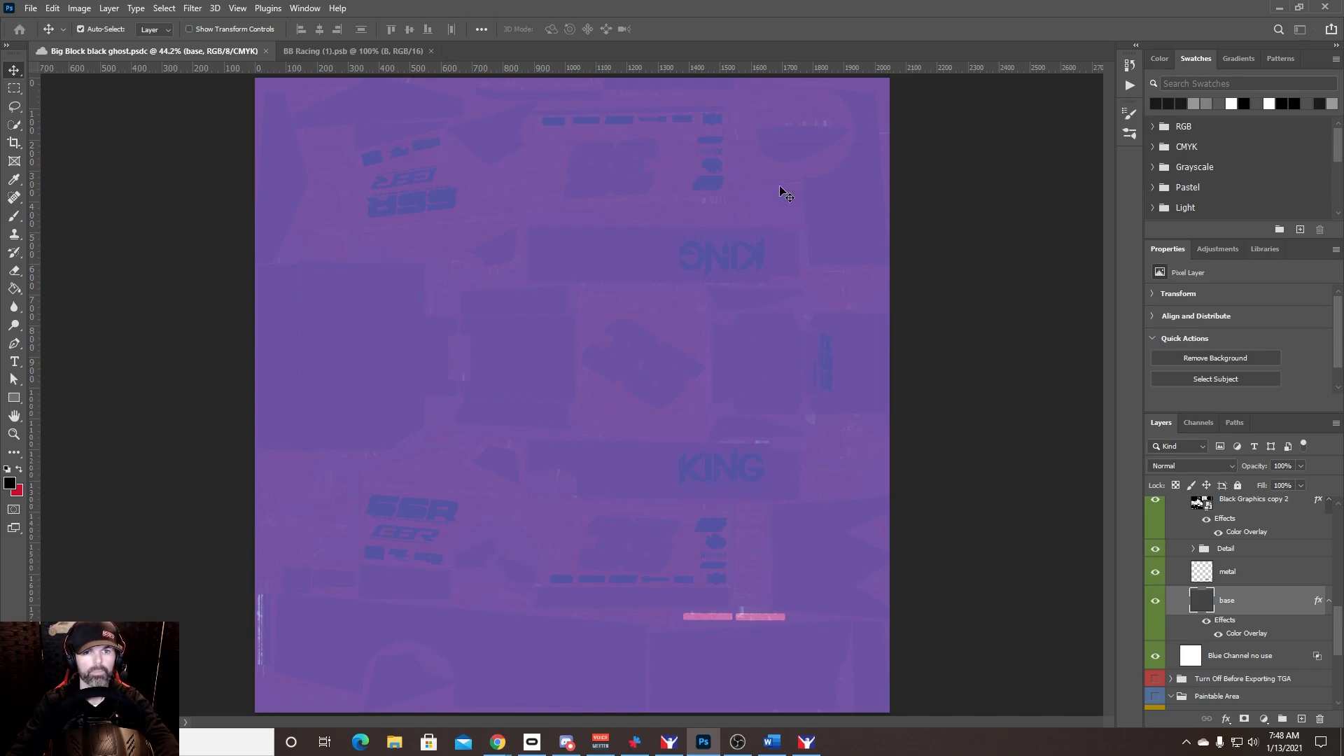
pyautogui.click(764, 492)
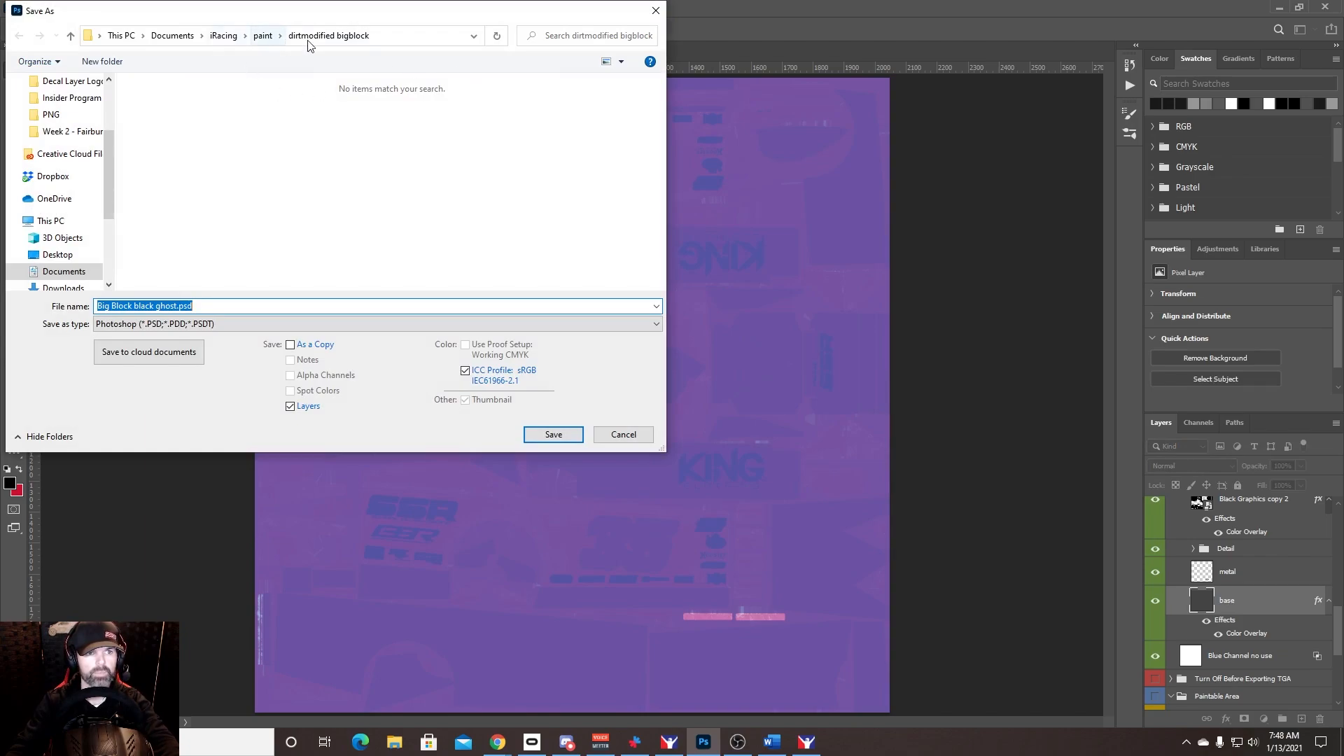
pyautogui.click(598, 323)
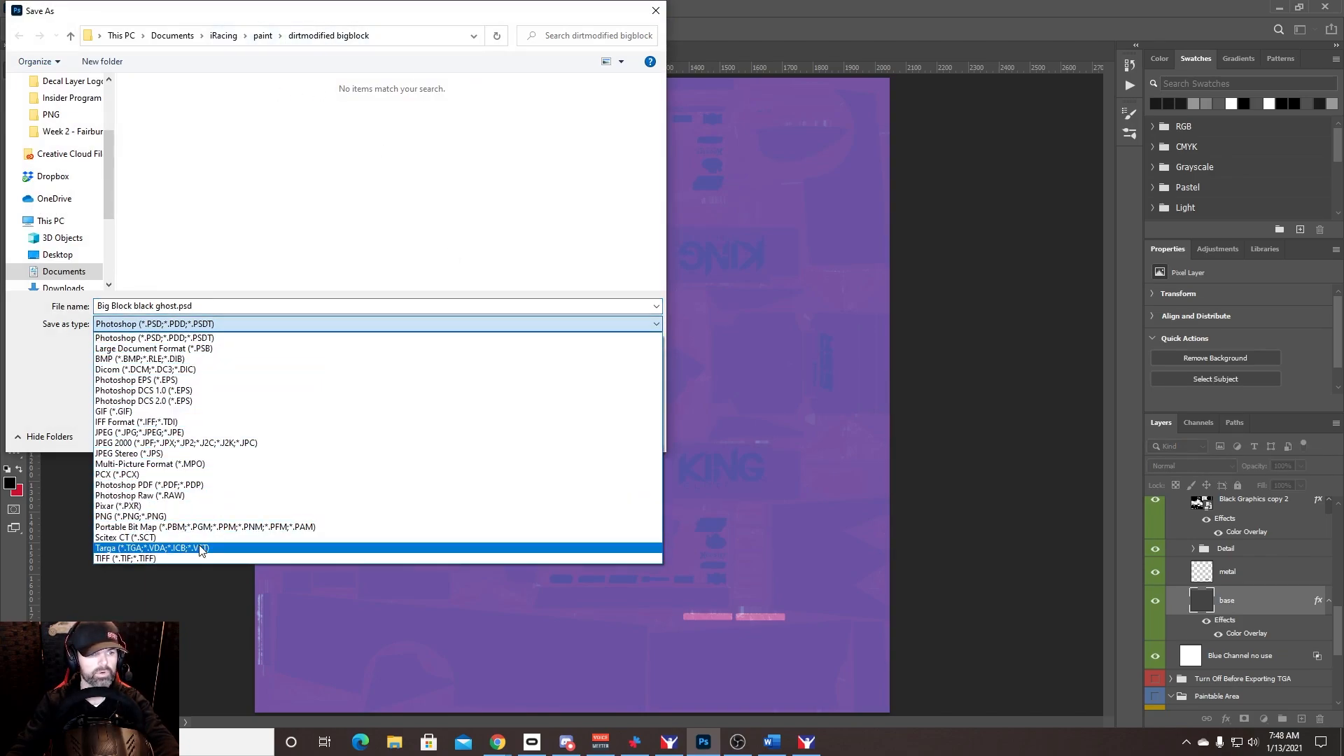
pyautogui.click(201, 551)
# Step: Name the copy car_spec_ followed by the customer number, based on the existing car_num file, and save it at 24 bits/pixel
pyautogui.click(236, 123)
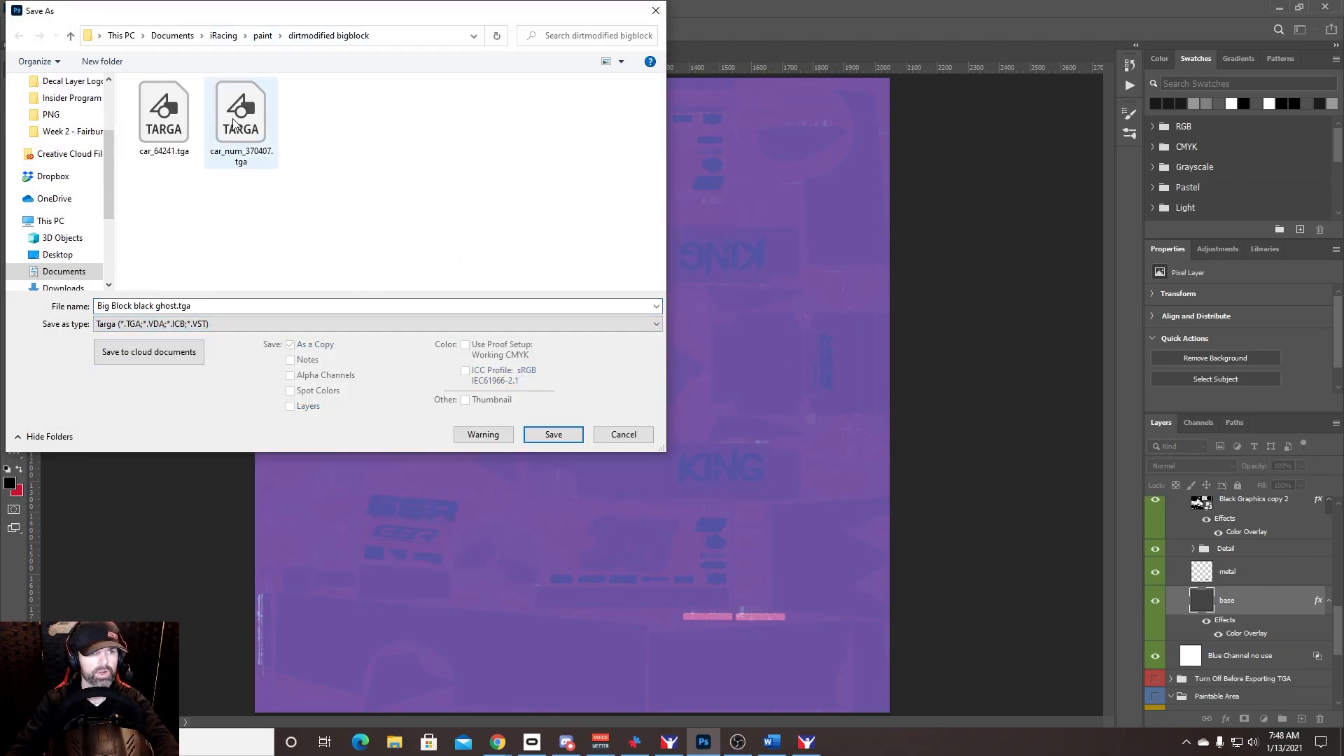
pyautogui.doubleClick(130, 304)
pyautogui.click(129, 305)
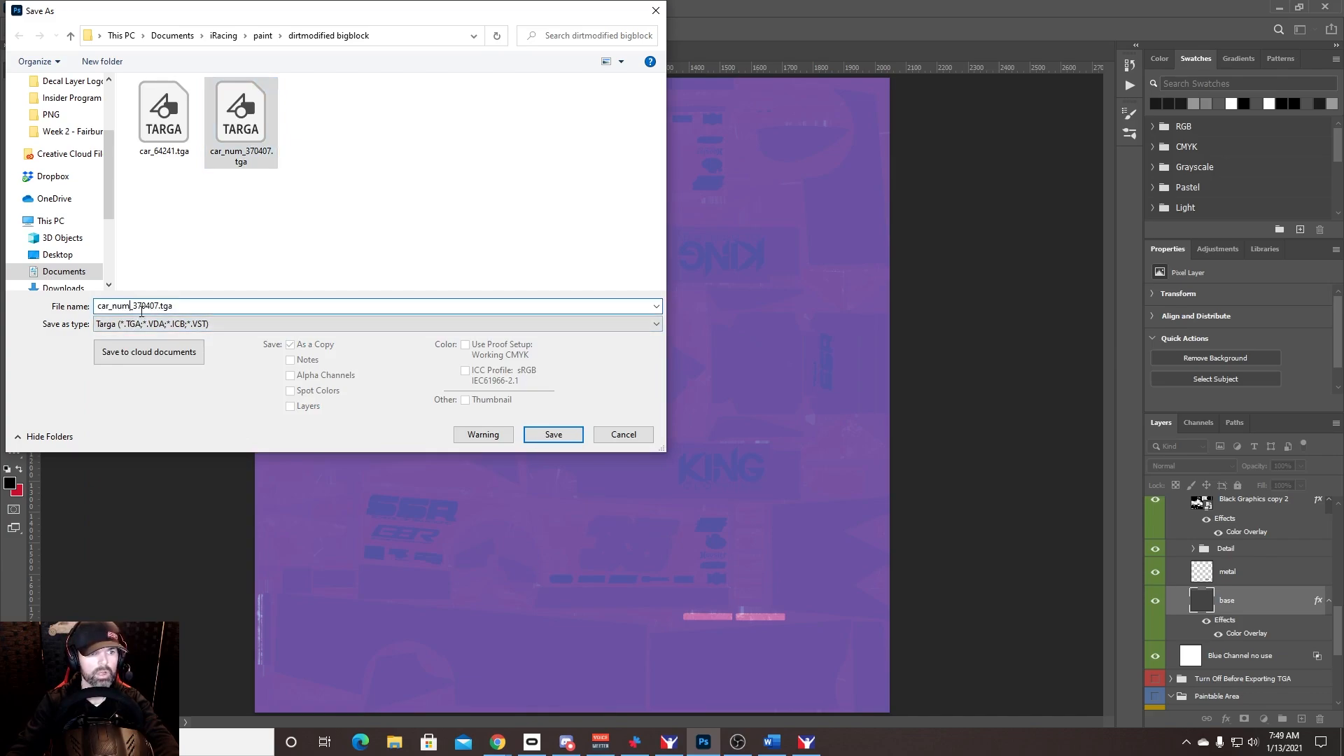
pyautogui.press('BackSpace')
pyautogui.press('BackSpace')
pyautogui.press('BackSpace')
pyautogui.write('spec')
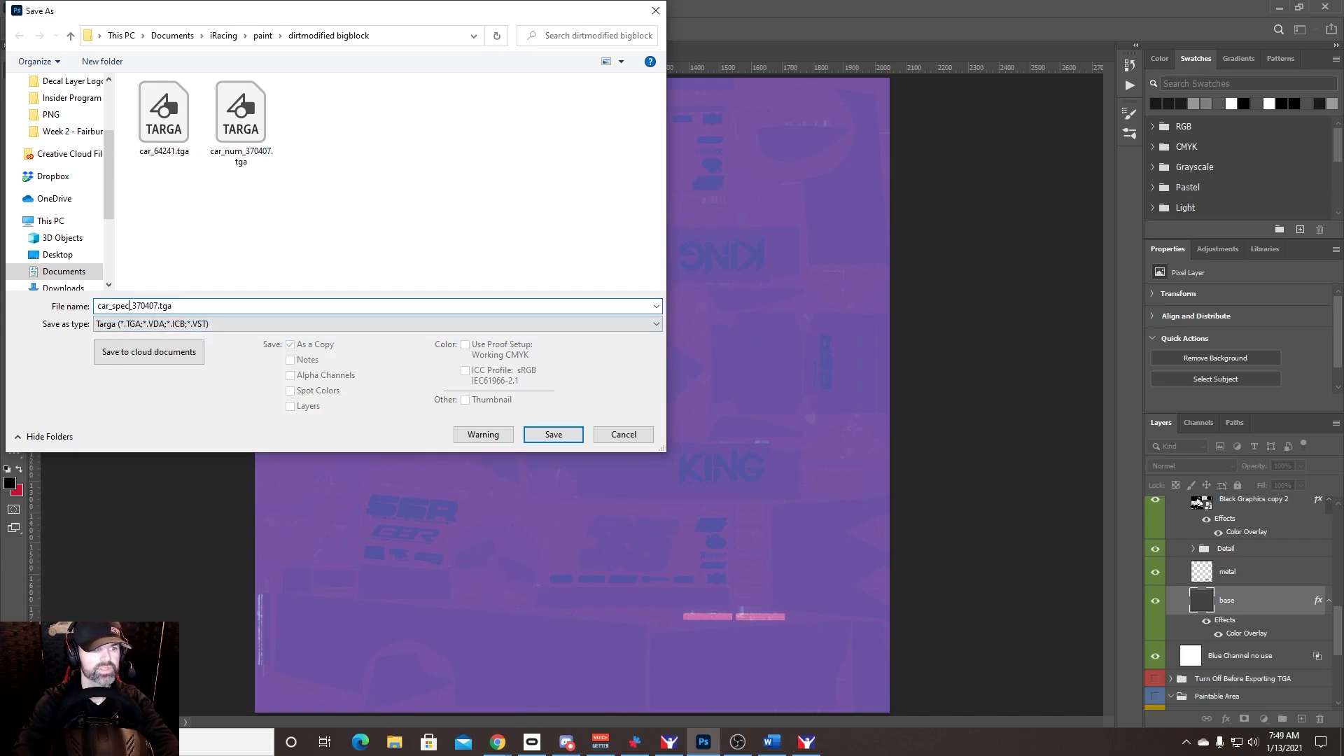
pyautogui.press('Return')
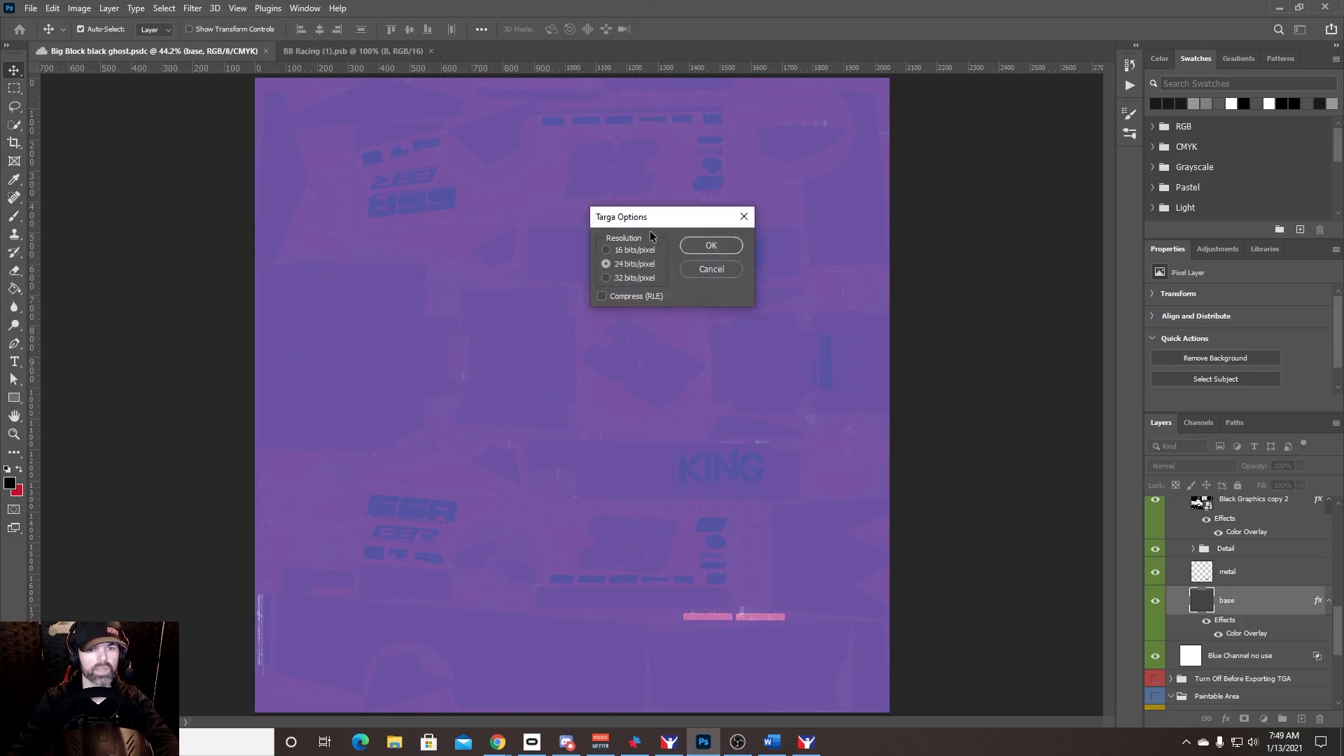
pyautogui.click(724, 249)
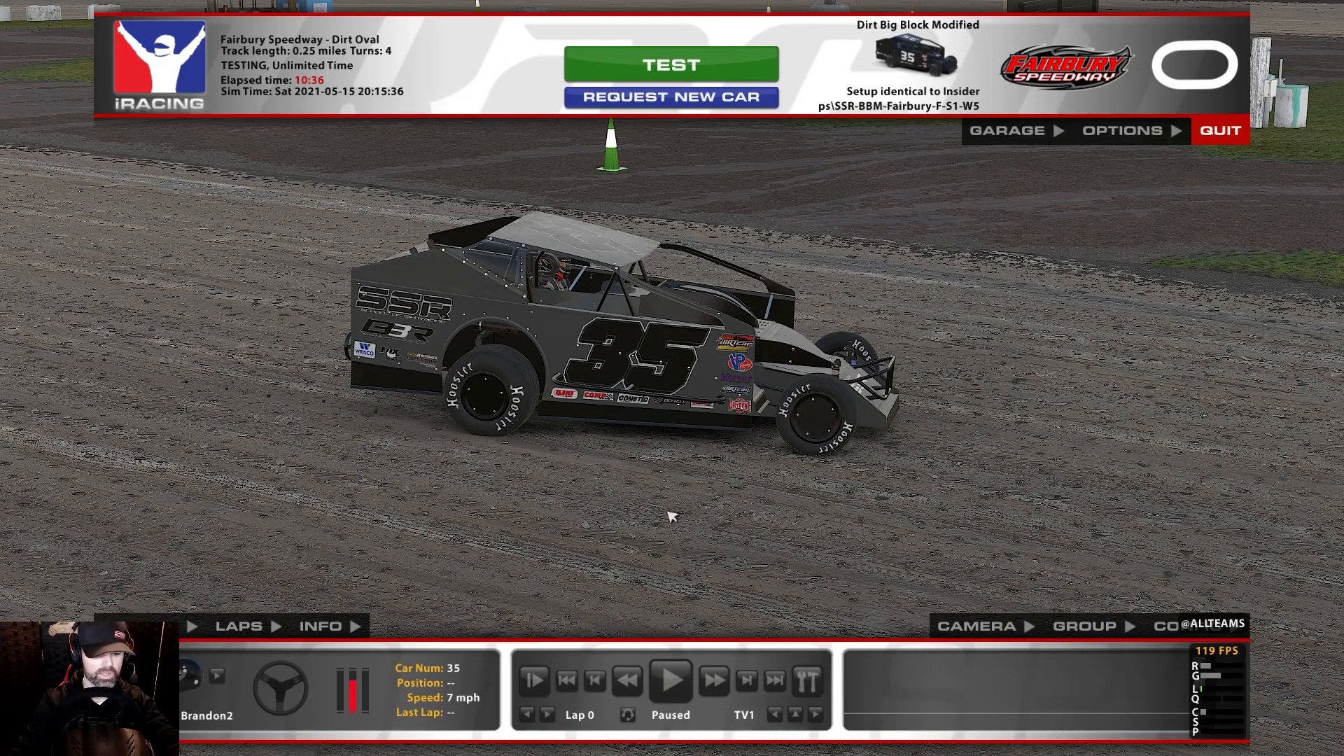
# Step: Switch to iRacing and reload the car textures to apply the custom spec map
pyautogui.hotkey('ctrl', 'r')
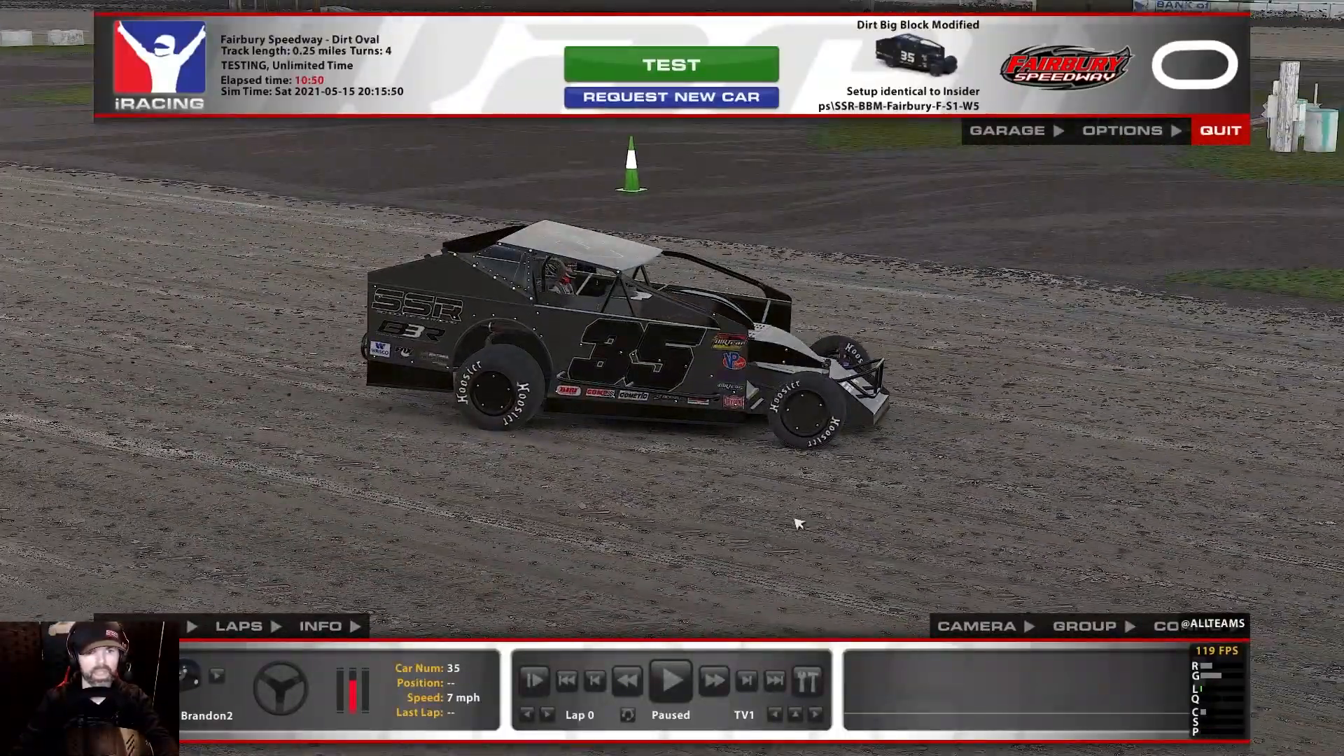
# Step: Switch back to Photoshop, hide the Custom Spec Map group and show the Paintable Area group
pyautogui.hotkey('alt', 'Tab')
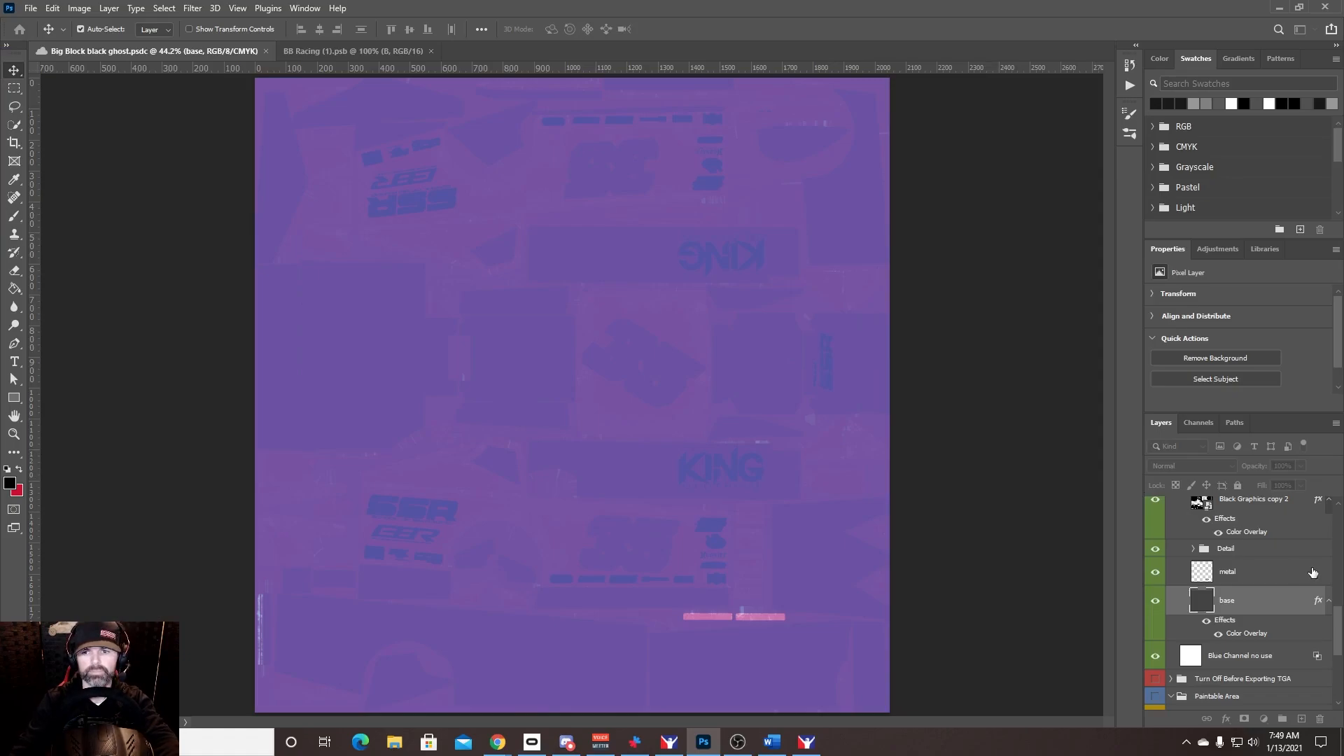
pyautogui.moveTo(1335, 630); pyautogui.dragTo(1331, 510)
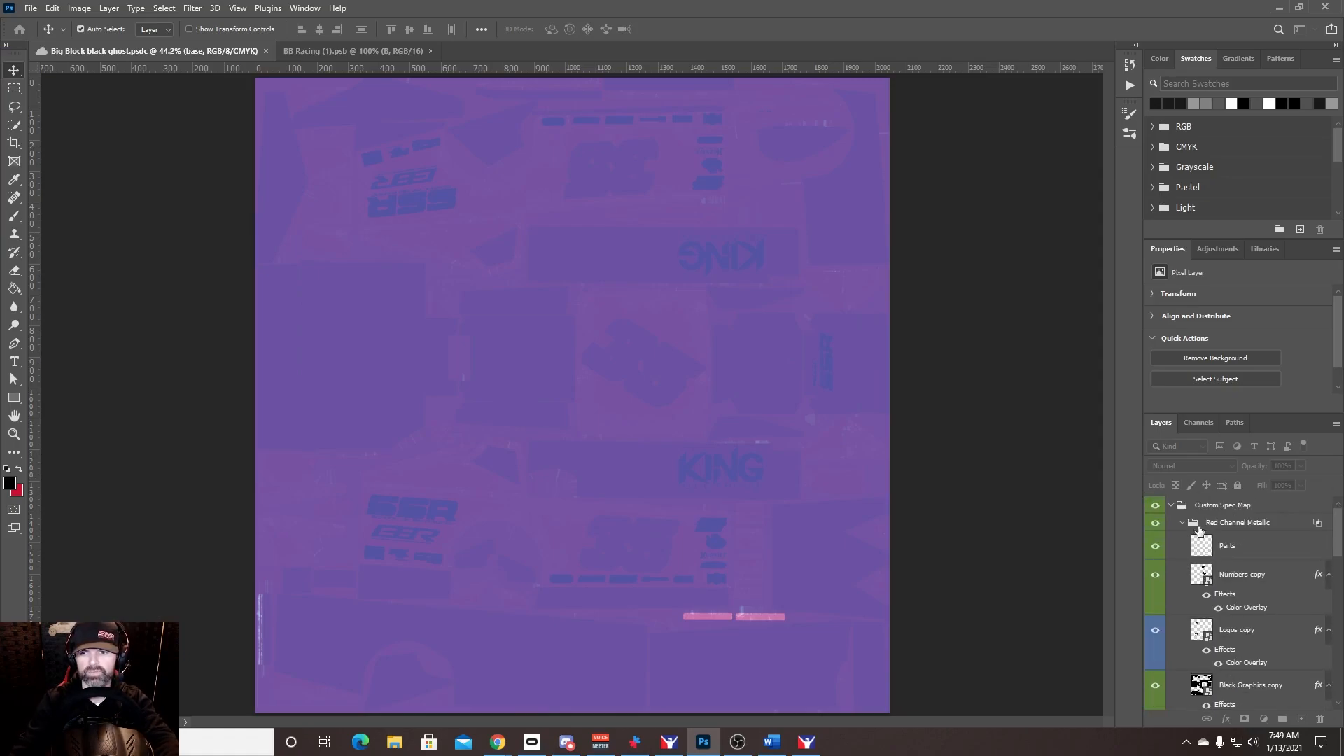
pyautogui.click(1155, 510)
pyautogui.scroll(-5, 1253, 603)
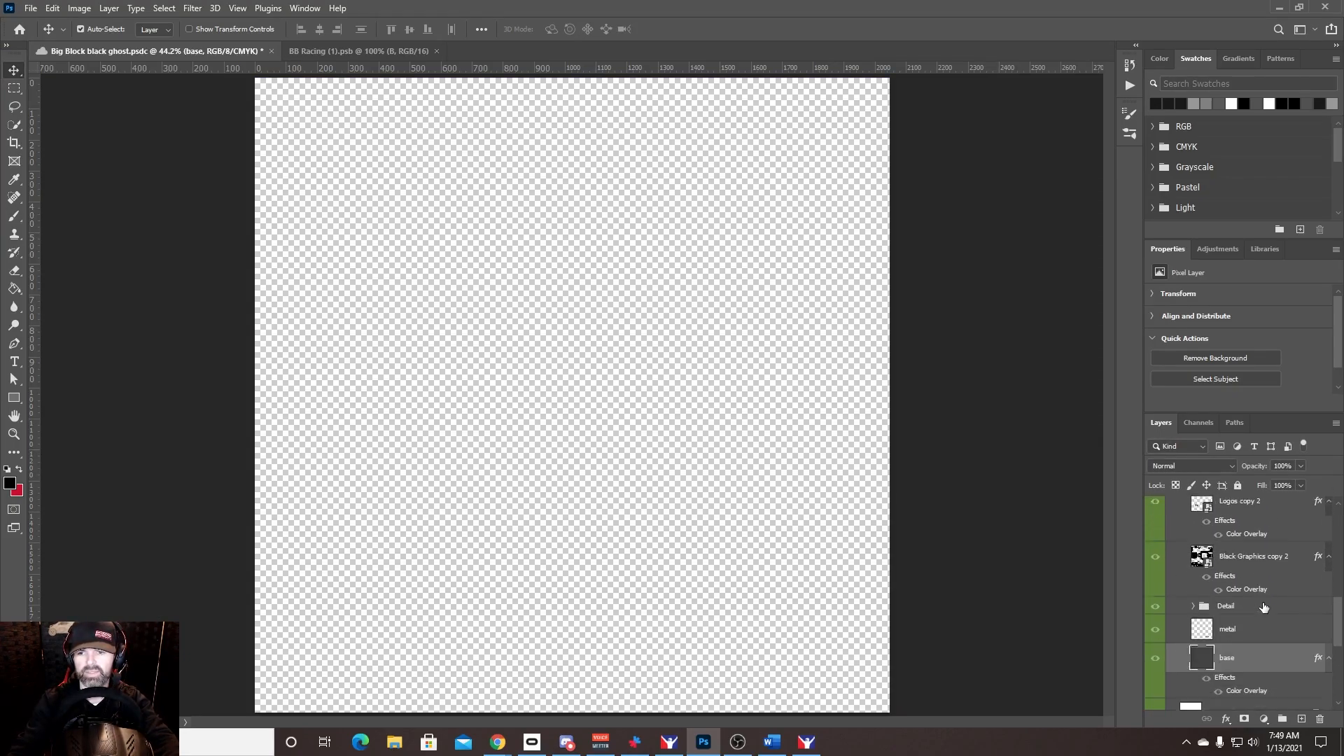
pyautogui.scroll(-5, 1260, 605)
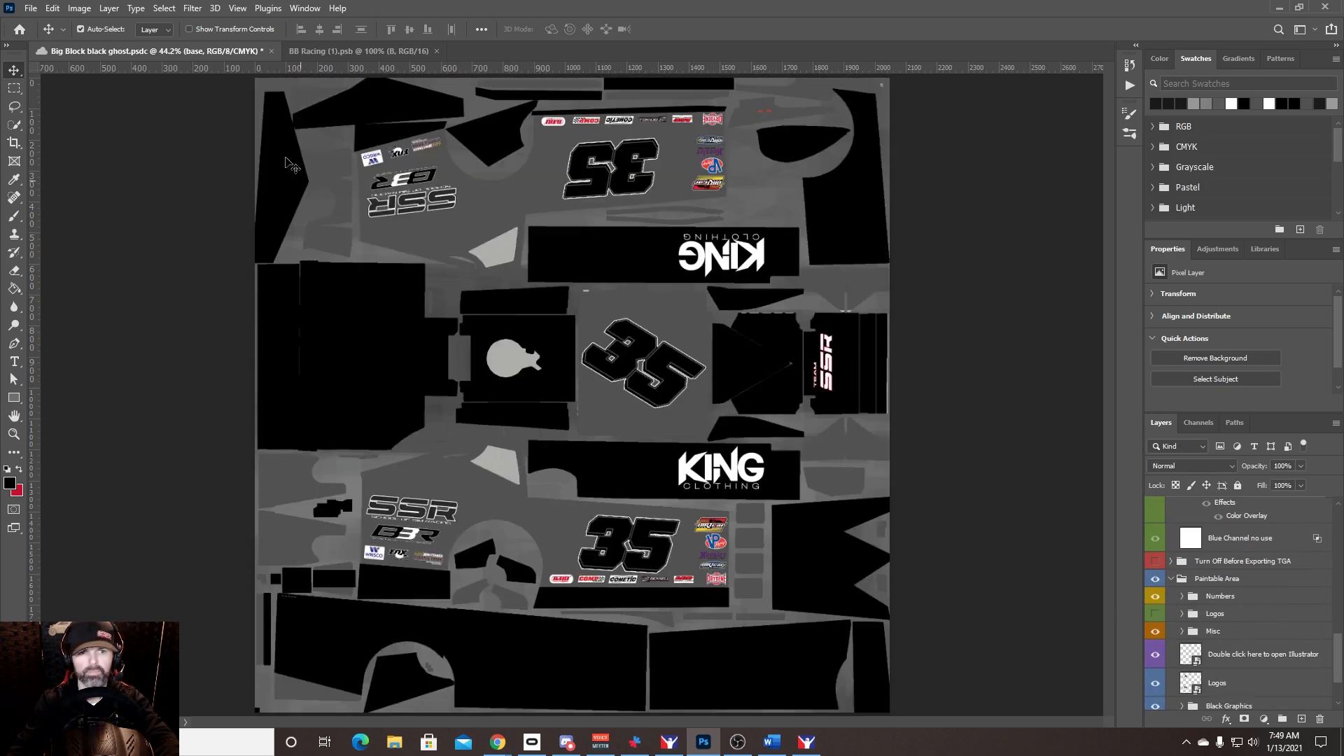
# Step: Save the livery paint to the computer as a 24 bits/pixel Targa, overwriting the existing car_num file with the customer number
pyautogui.click(30, 8)
pyautogui.click(42, 171)
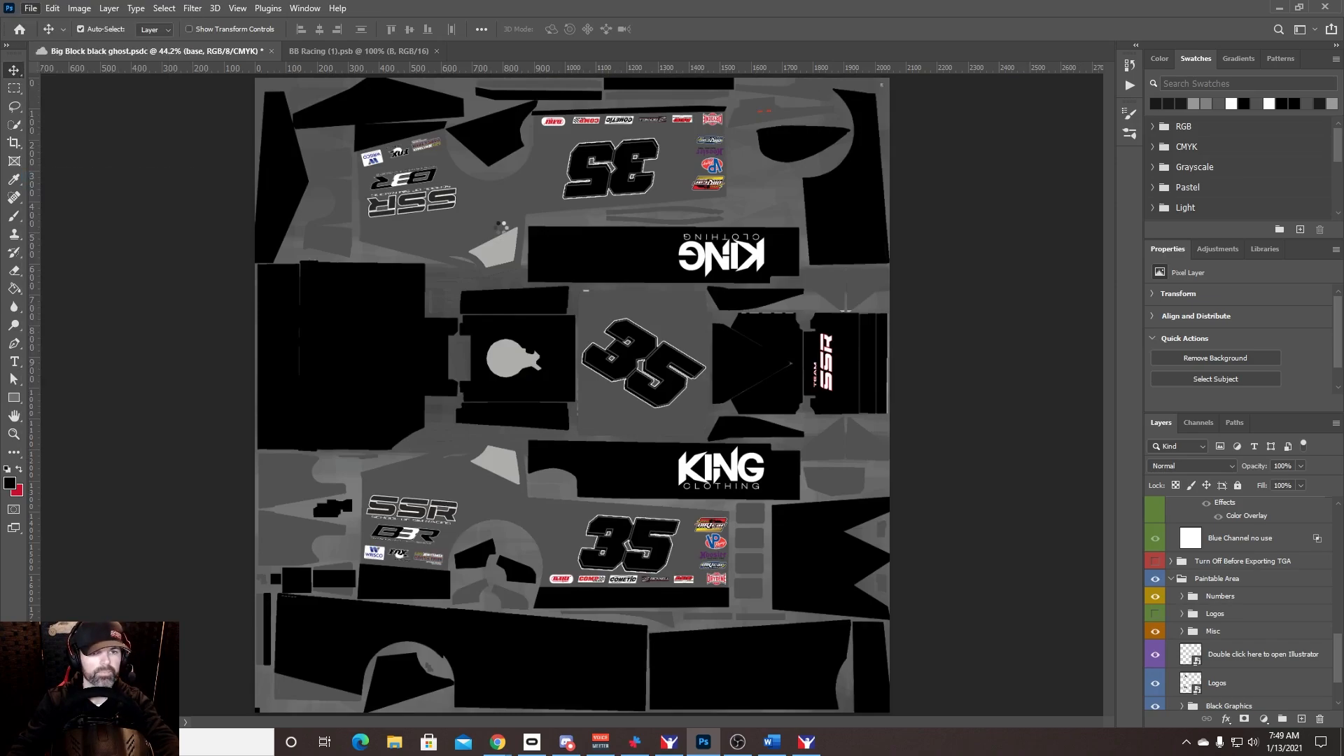
pyautogui.click(759, 492)
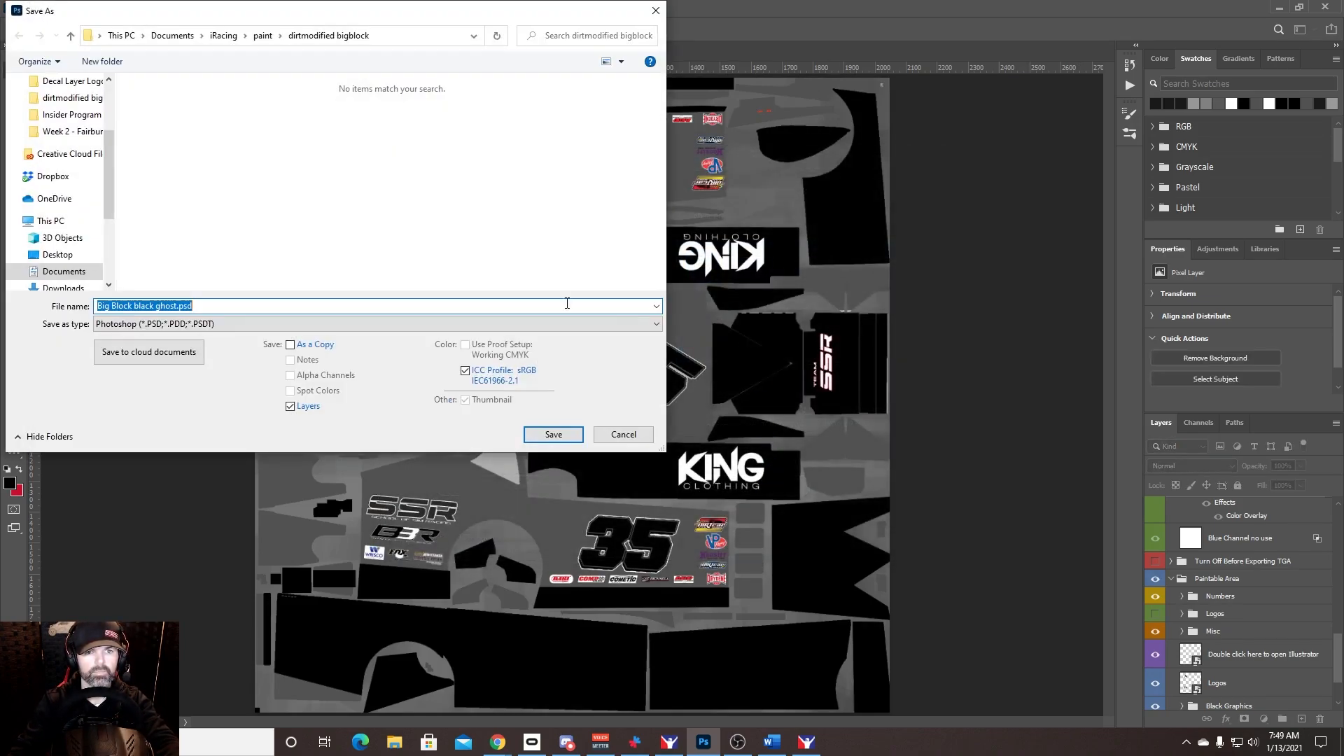
pyautogui.click(656, 323)
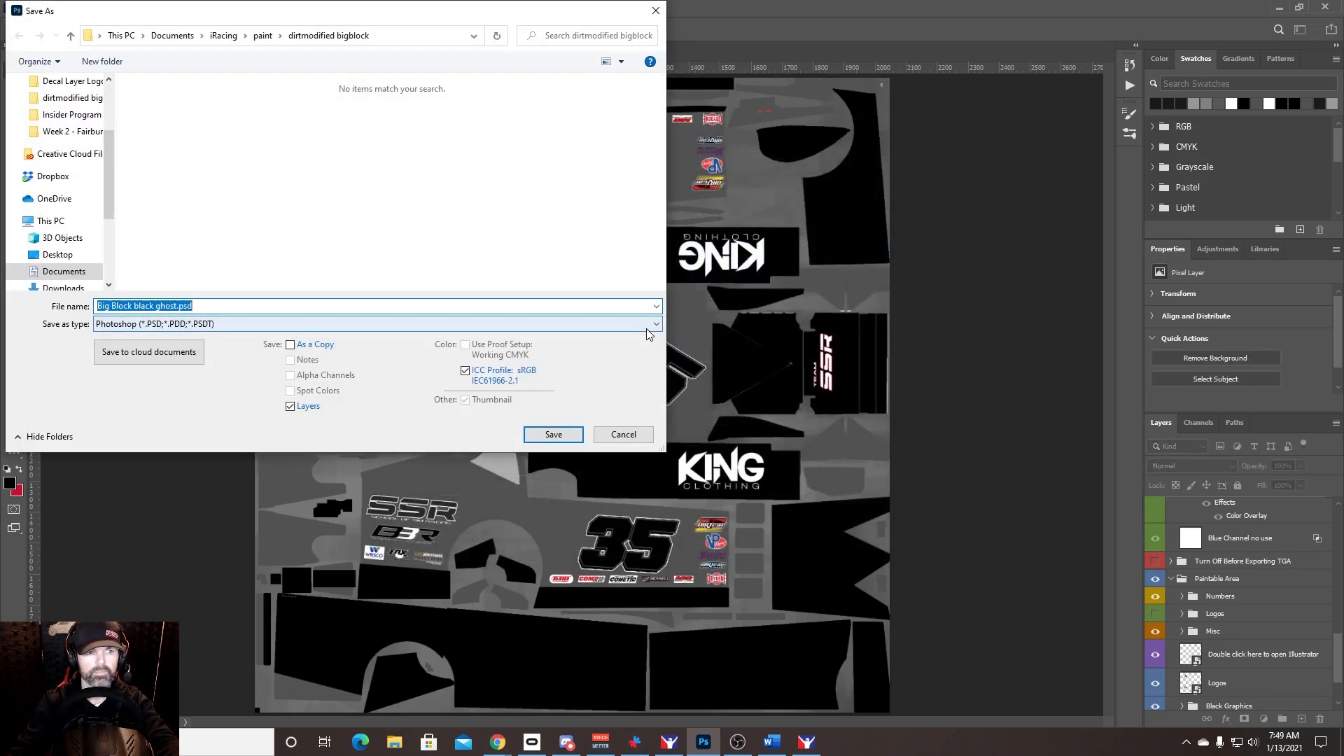
pyautogui.click(280, 548)
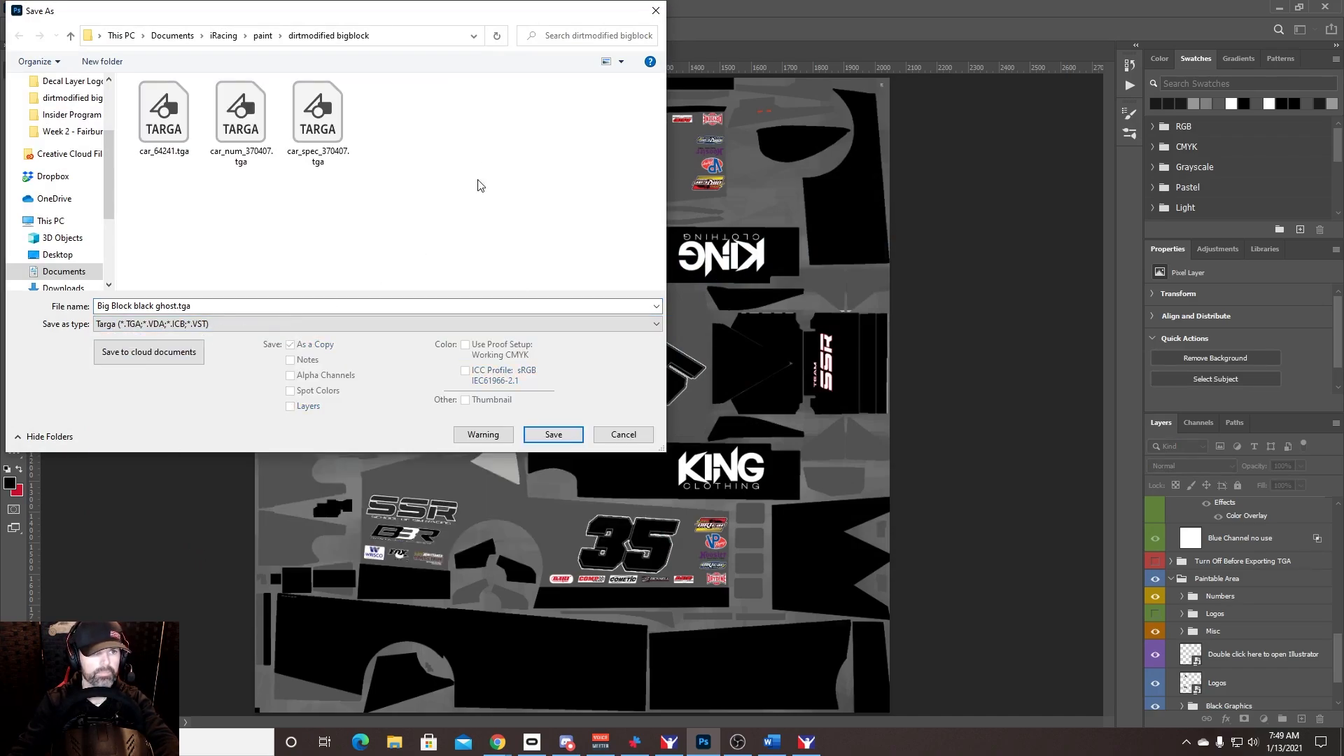
pyautogui.click(241, 112)
pyautogui.click(553, 435)
pyautogui.click(700, 372)
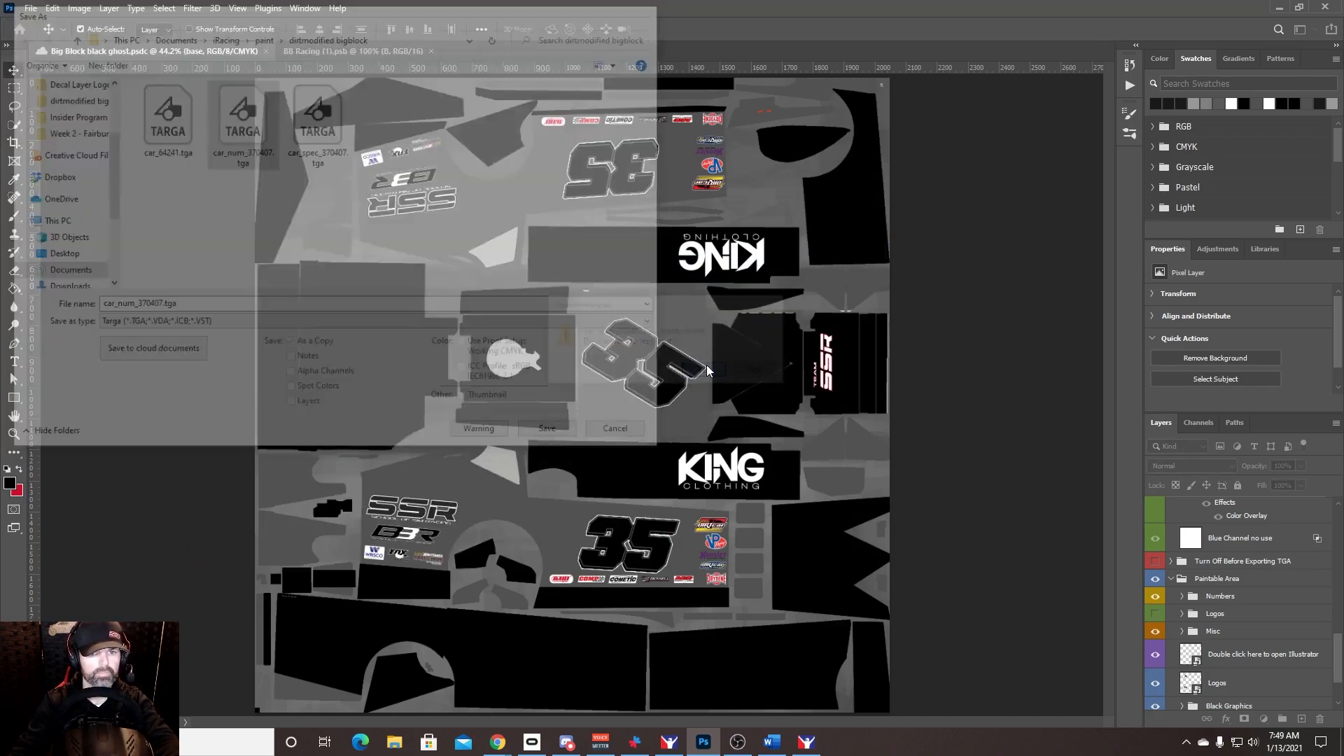
pyautogui.click(696, 245)
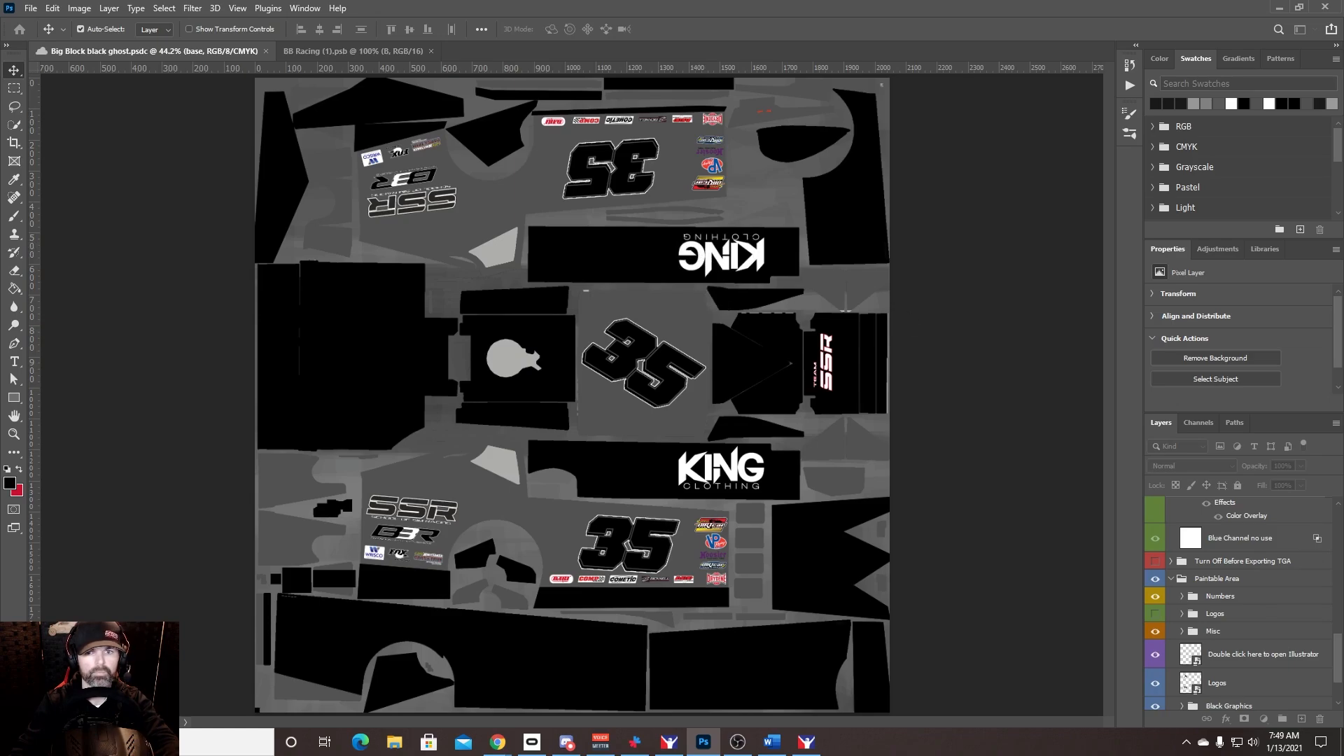
# Step: Switch to iRacing, reload the car textures and examine the updated livery and its finish from both sides of the car
pyautogui.hotkey('alt', 'Tab')
pyautogui.hotkey('ctrl', 'r')
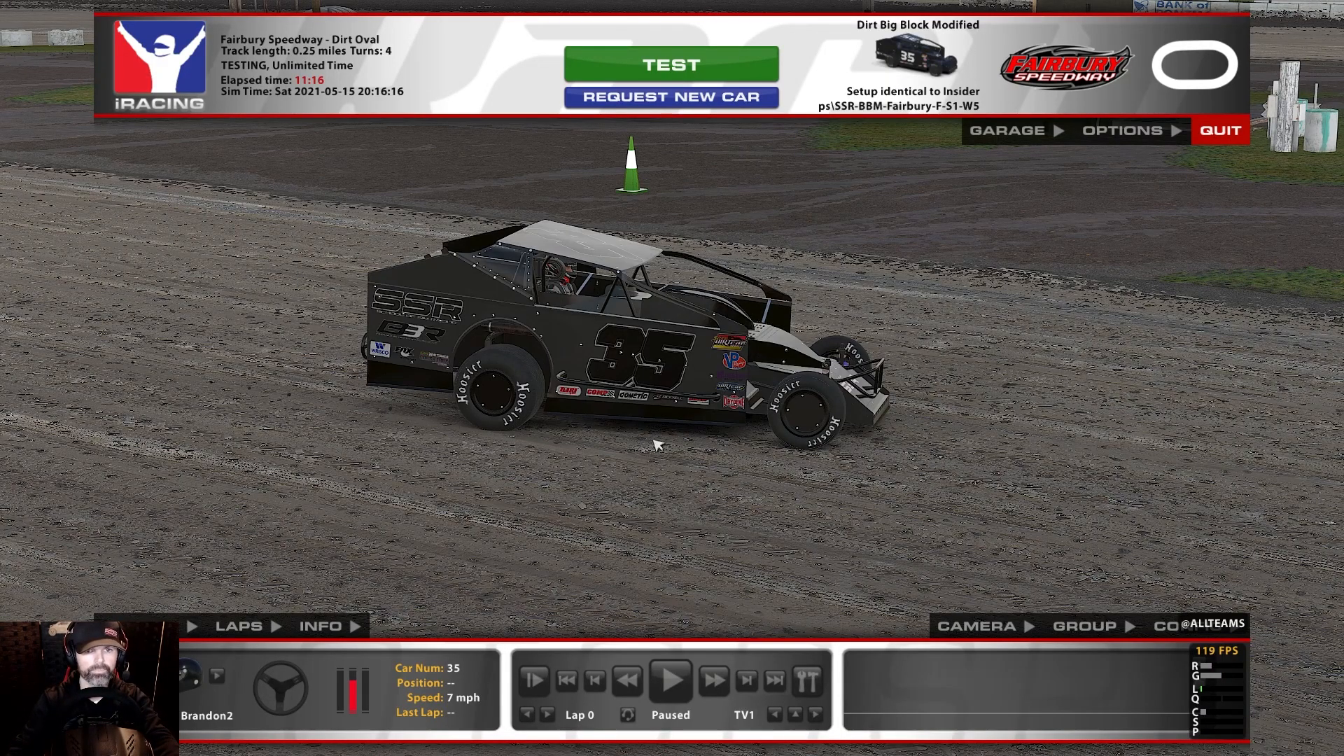
pyautogui.moveTo(753, 415); pyautogui.dragTo(1078, 343)
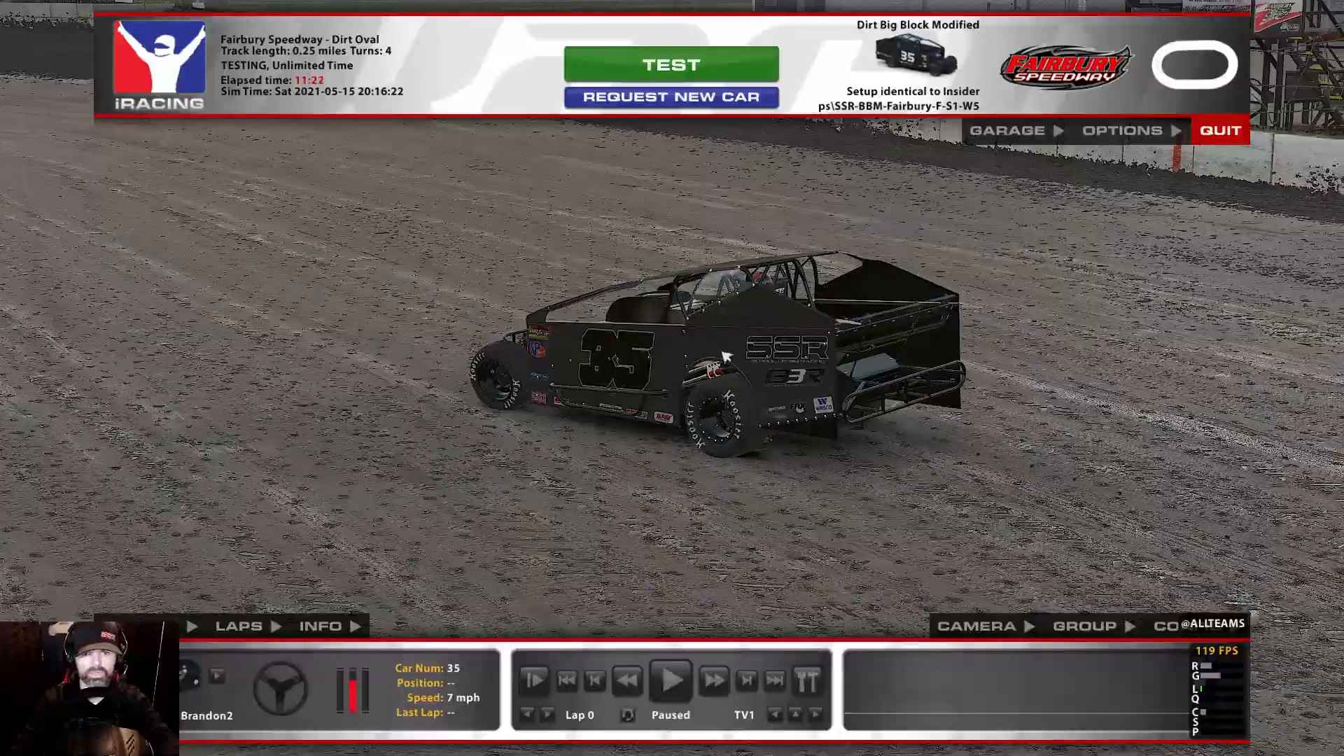
pyautogui.moveTo(723, 356); pyautogui.dragTo(631, 403)
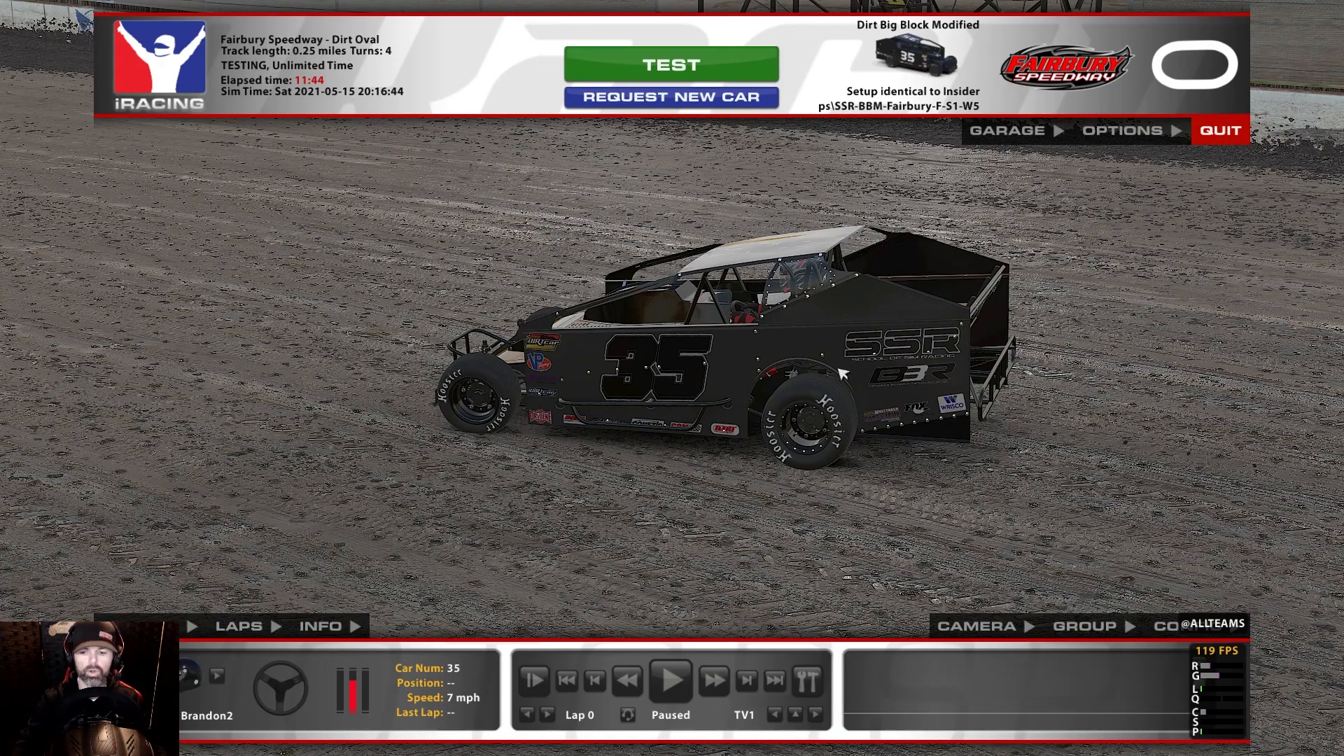
pyautogui.press('space')
pyautogui.press('space')
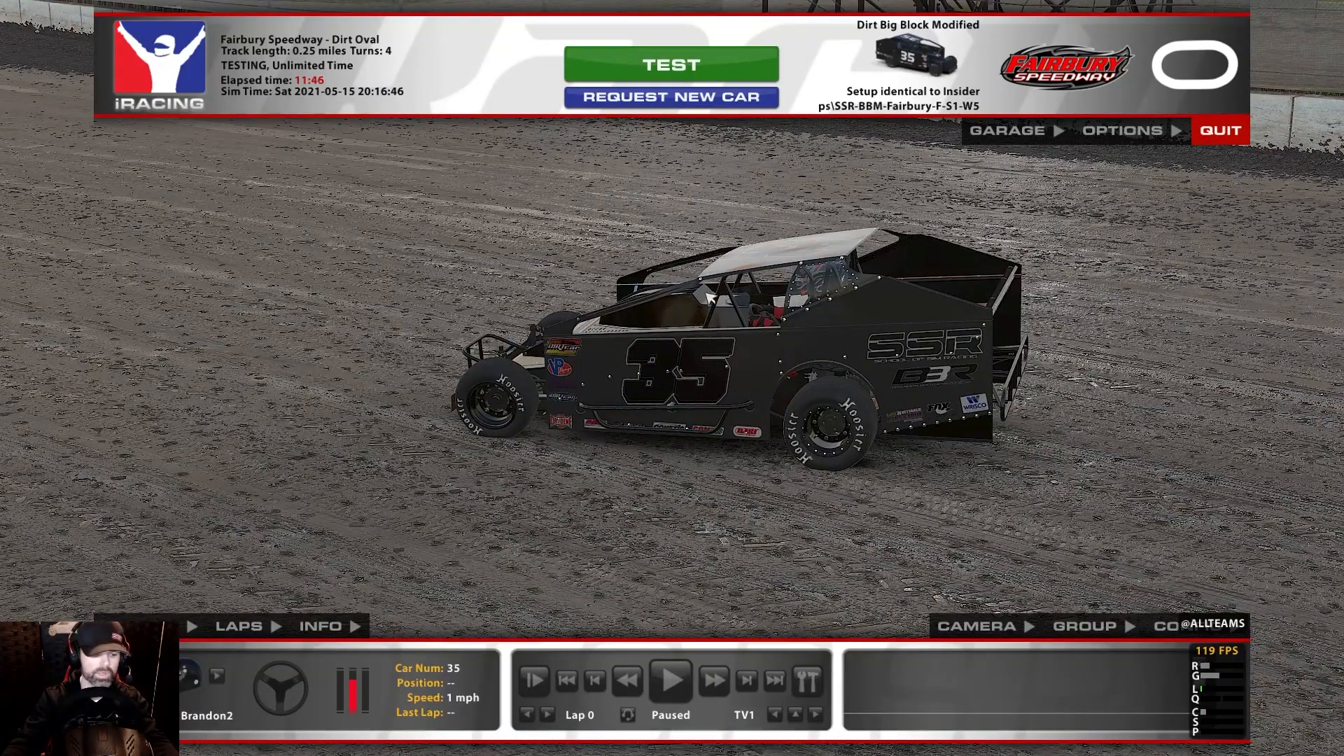
# Step: Open File Explorer and browse to the Documents\iRacing\paint\dirtmodified bigblock folder to view the exported paint and spec map files
pyautogui.press('super')
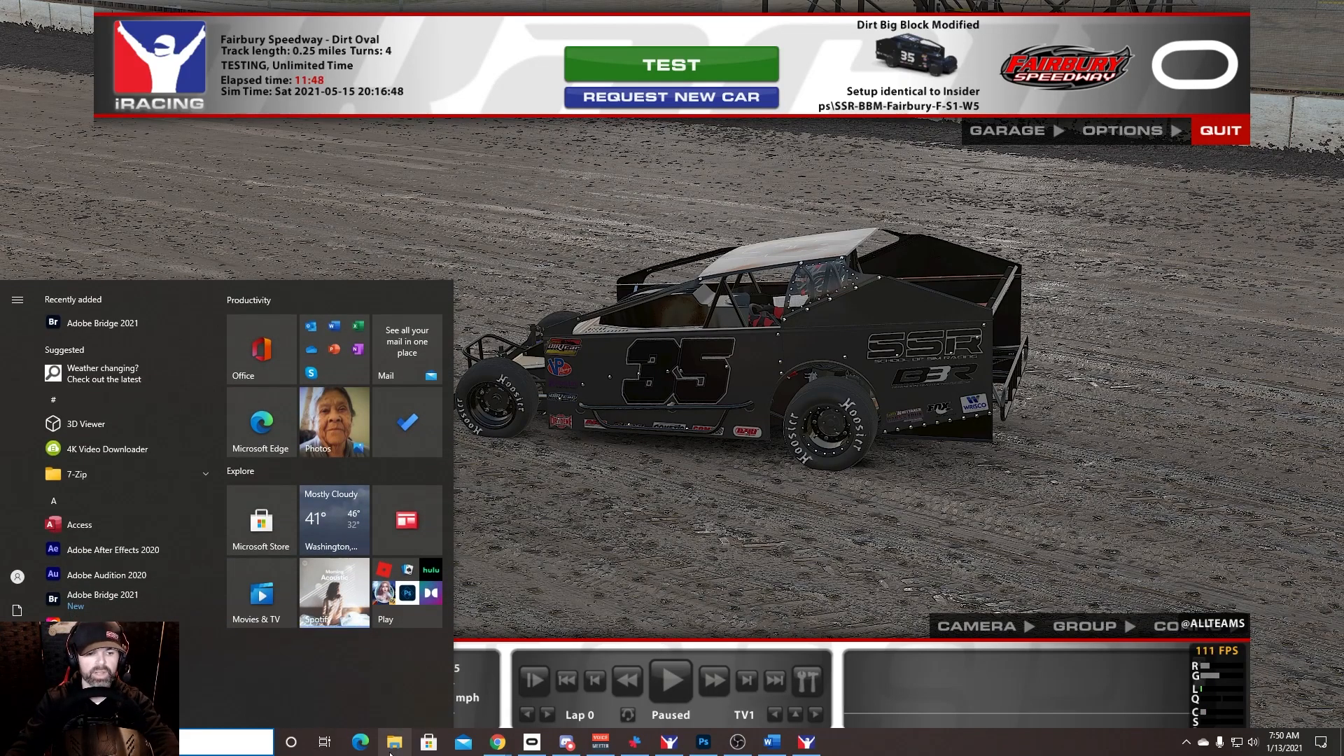
pyautogui.press('super')
pyautogui.press('super+e')
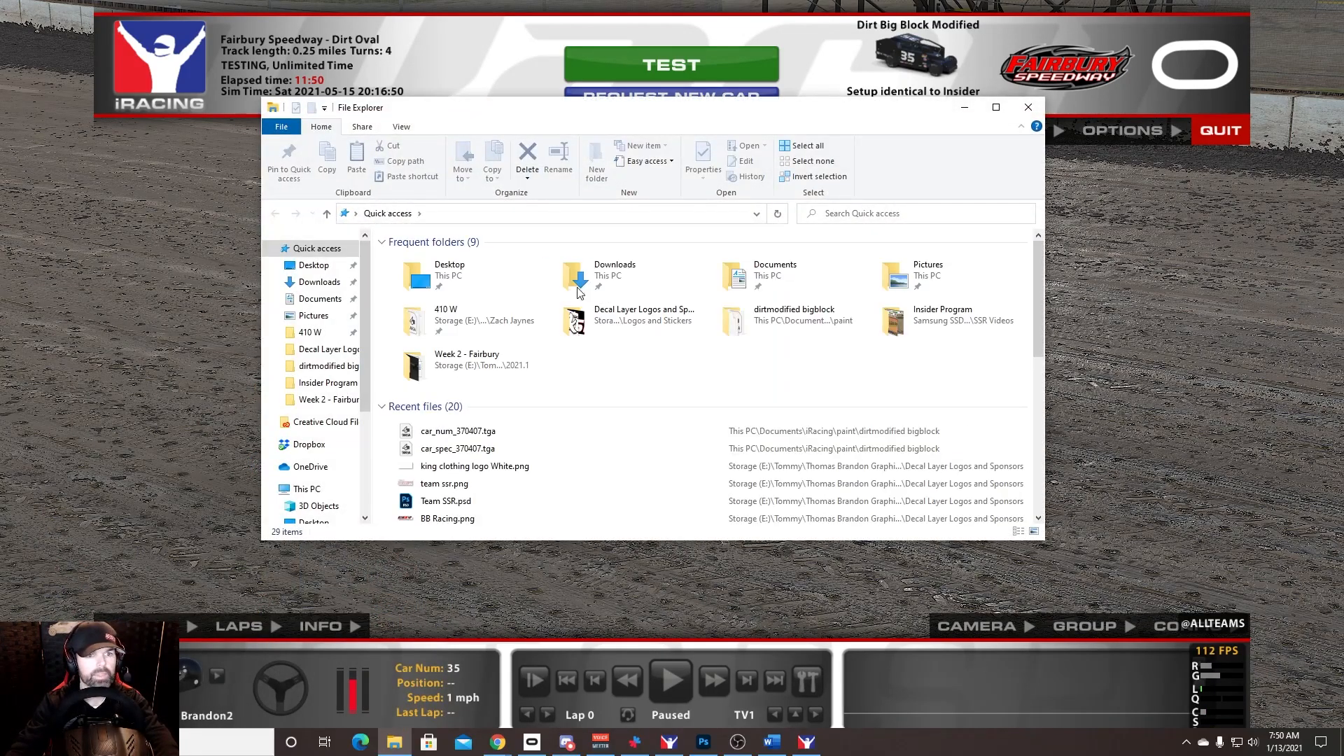
pyautogui.click(335, 305)
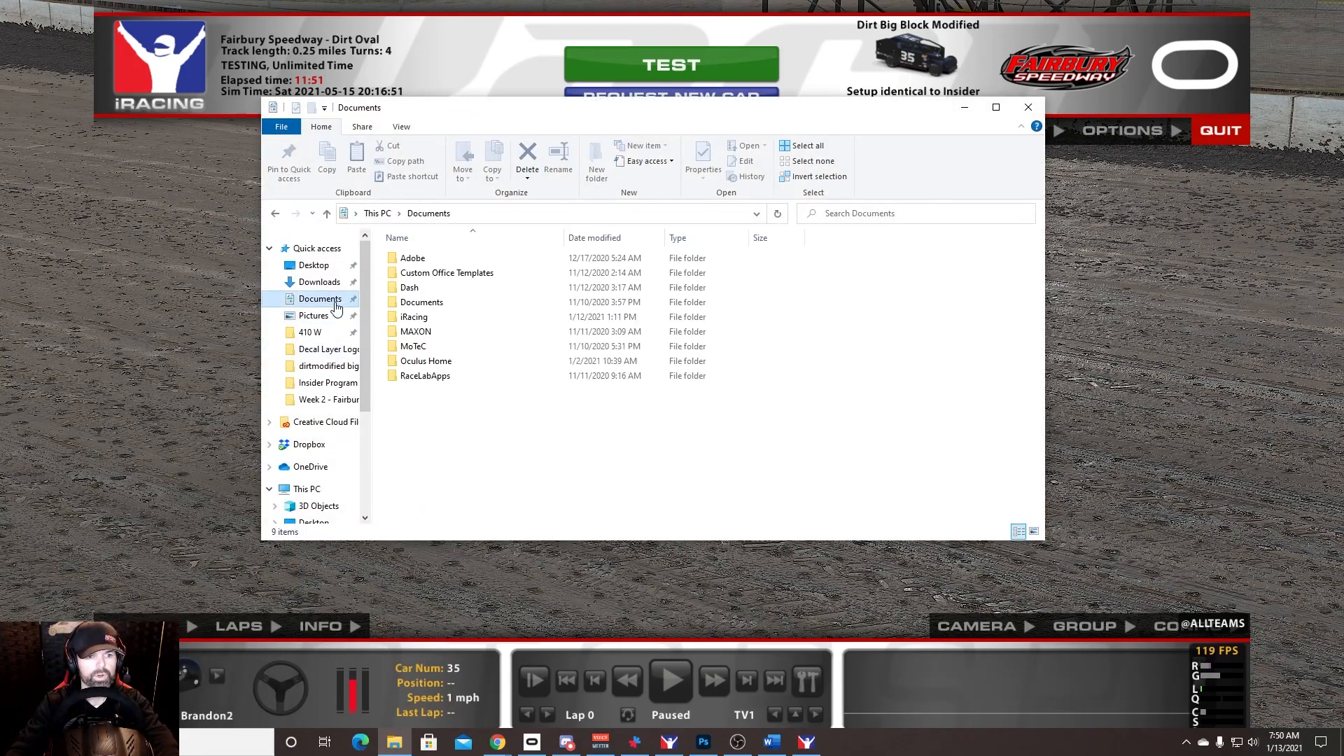
pyautogui.doubleClick(471, 319)
pyautogui.scroll(-3, 466, 327)
pyautogui.doubleClick(462, 281)
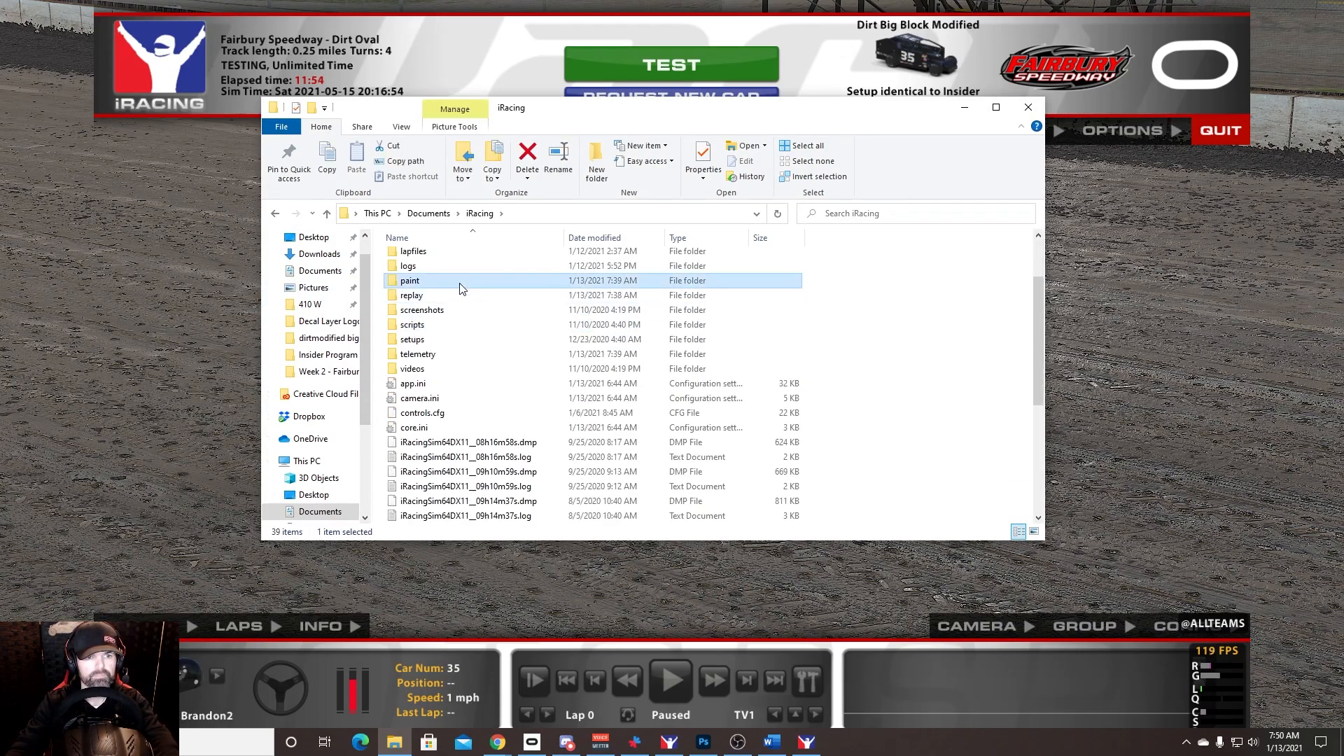
pyautogui.scroll(-2, 708, 434)
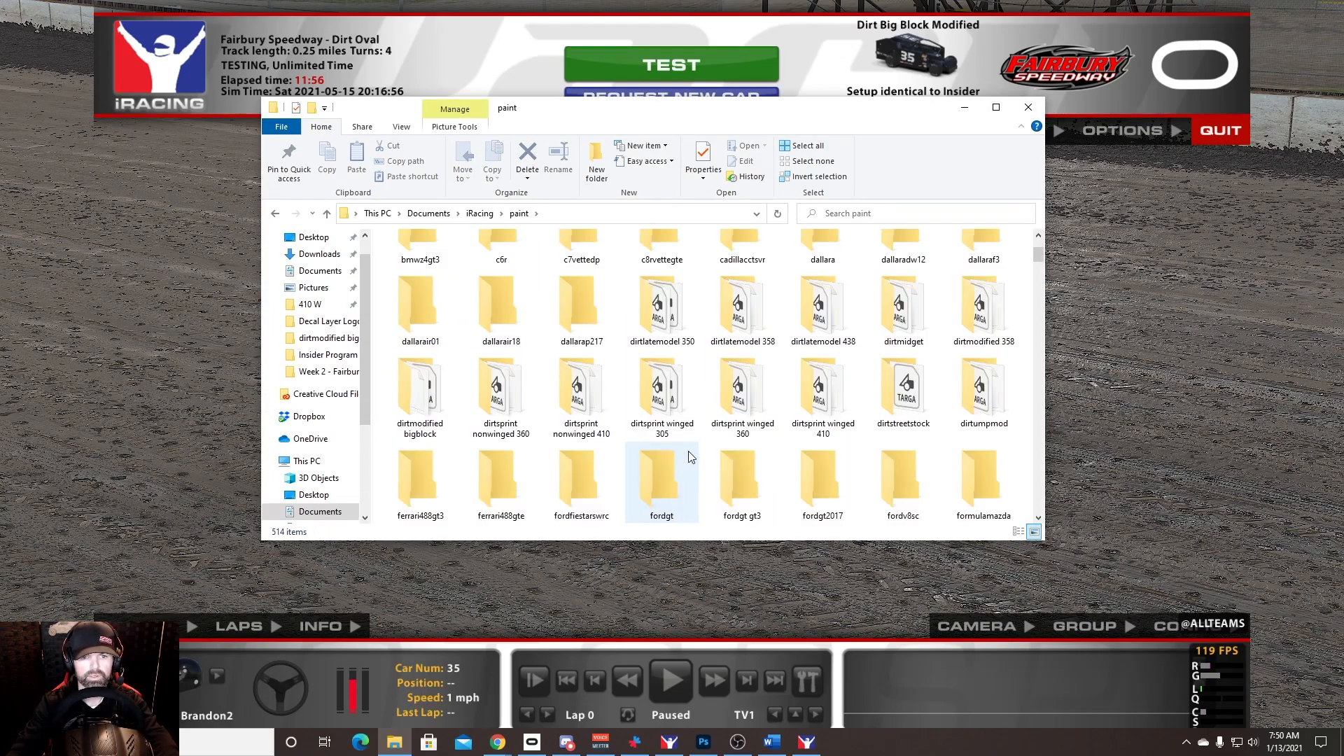
pyautogui.doubleClick(431, 401)
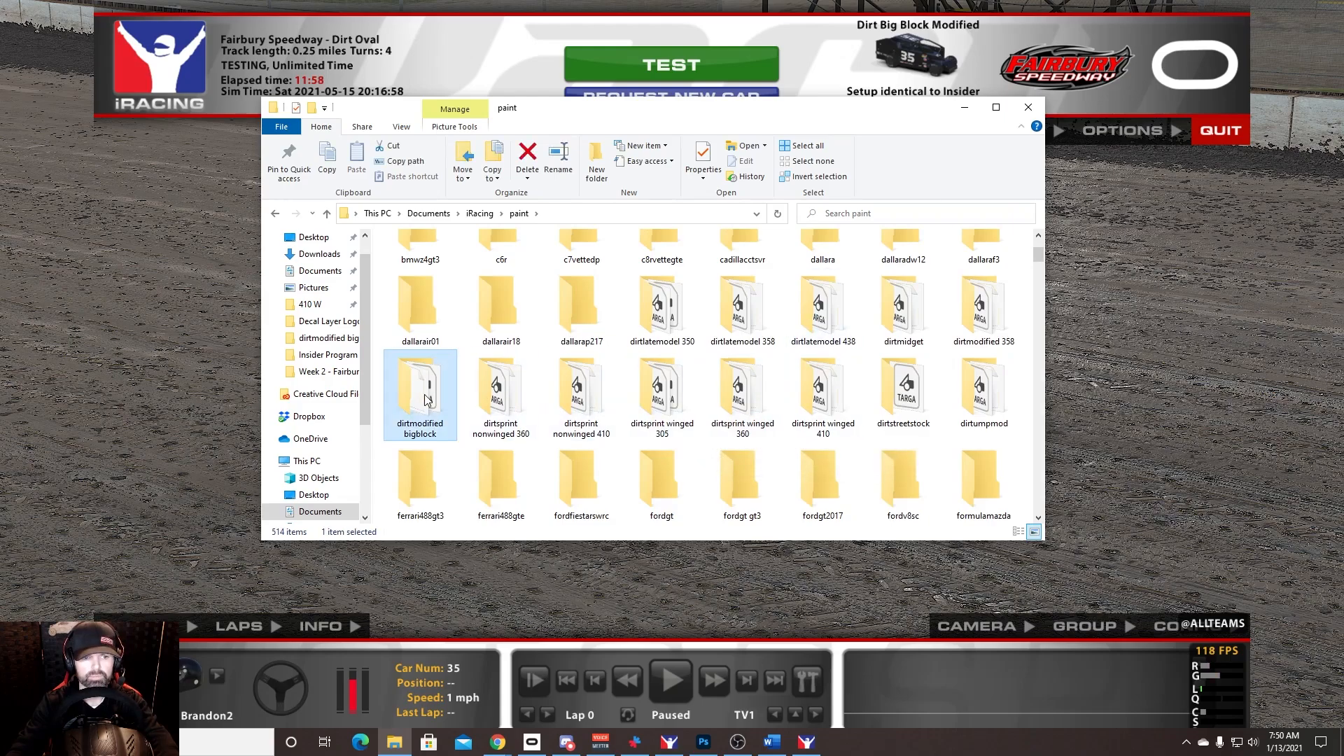
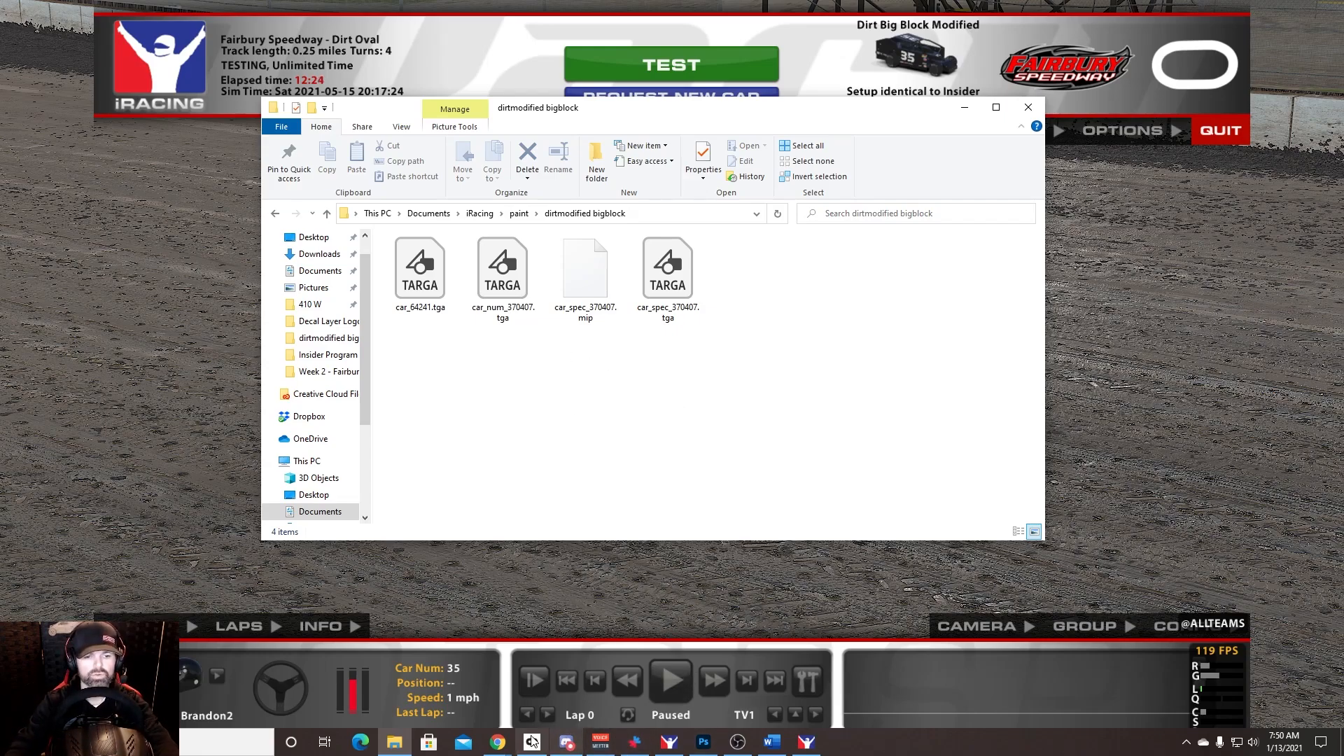
# Step: Switch to Trading Paints in Chrome and show the Custom Number paint for the Dirt Big Block Modified
pyautogui.click(509, 748)
pyautogui.click(490, 665)
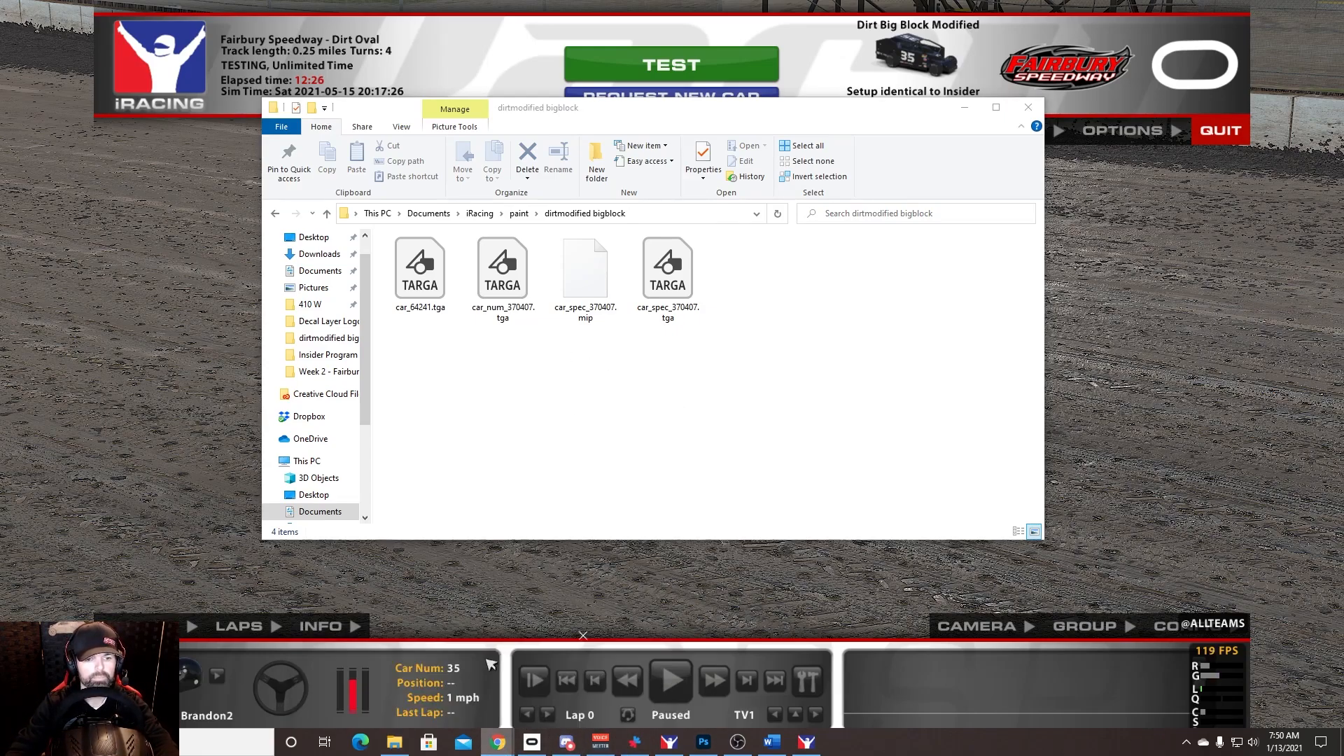
pyautogui.moveTo(627, 117); pyautogui.dragTo(0, 175)
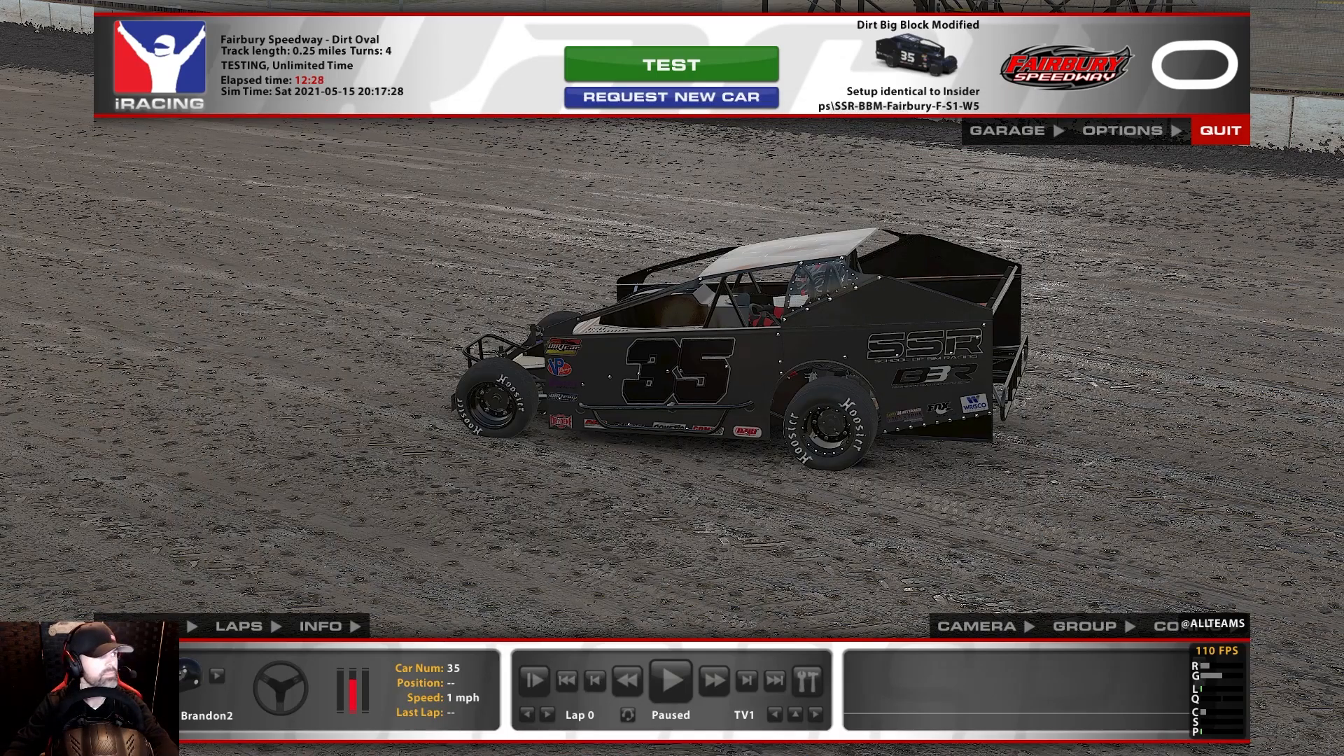
pyautogui.moveTo(0, 273); pyautogui.dragTo(591, 0)
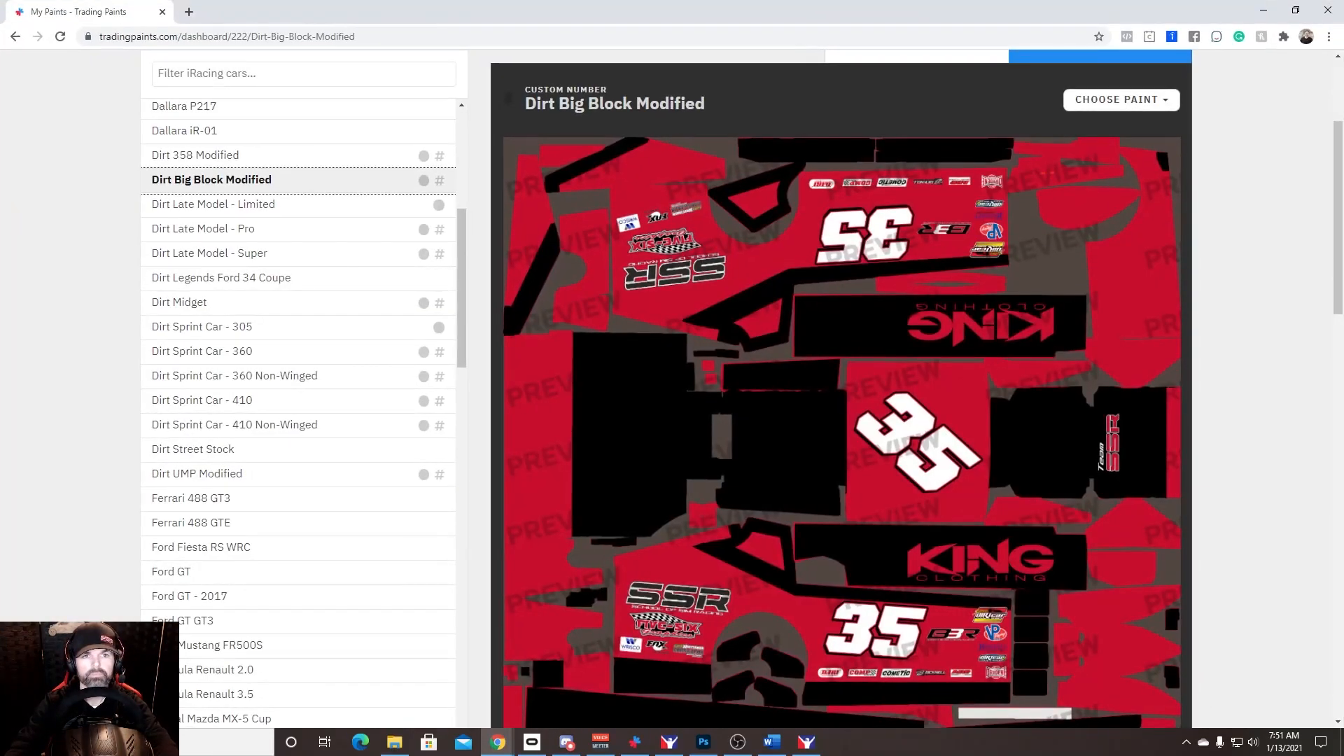
pyautogui.click(339, 180)
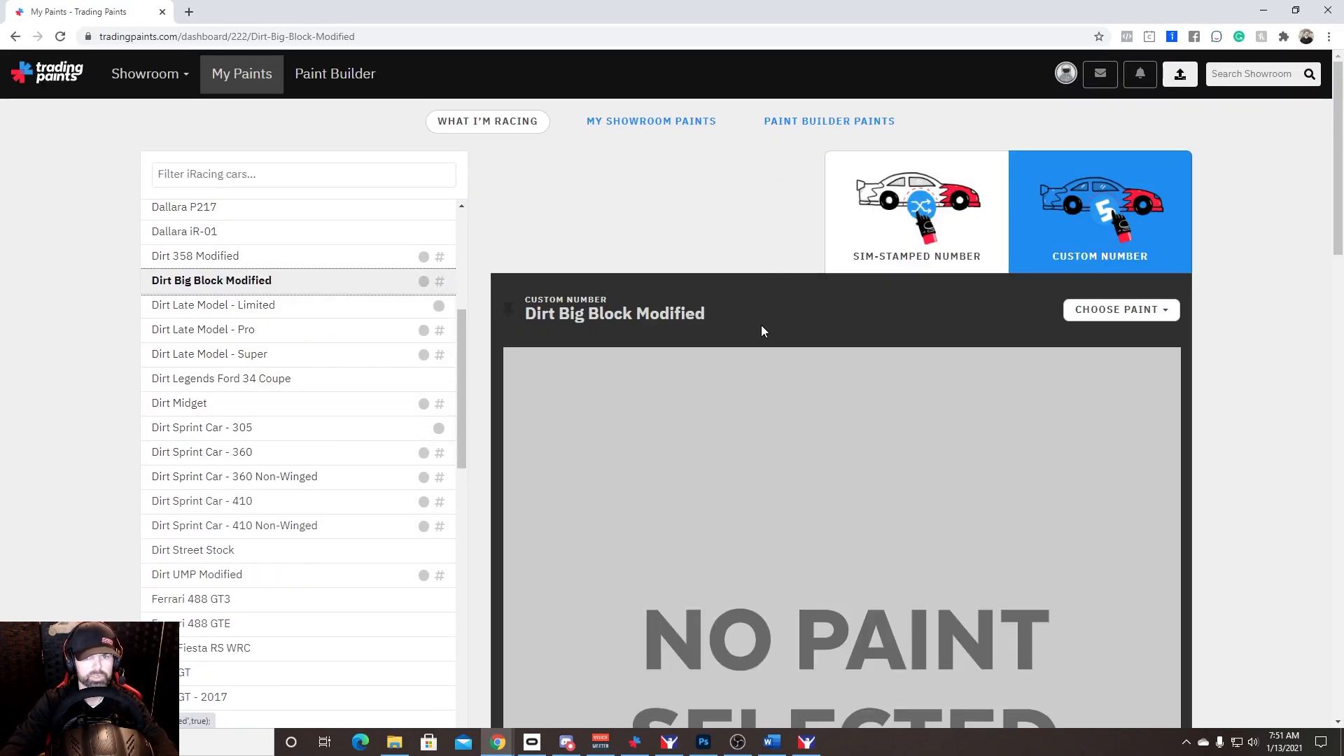
pyautogui.click(1116, 228)
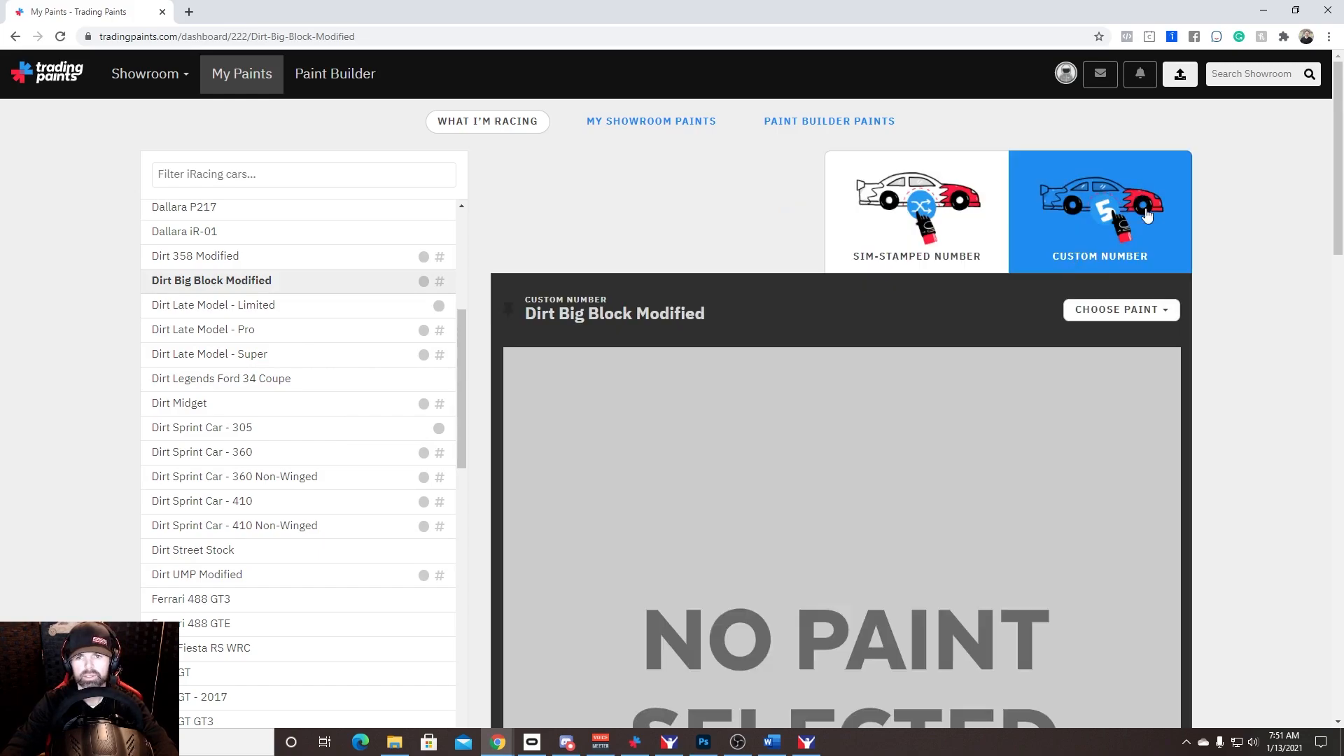
# Step: Start uploading a new custom number paint for the Dirt Big Block Modified with car number 35
pyautogui.click(1158, 309)
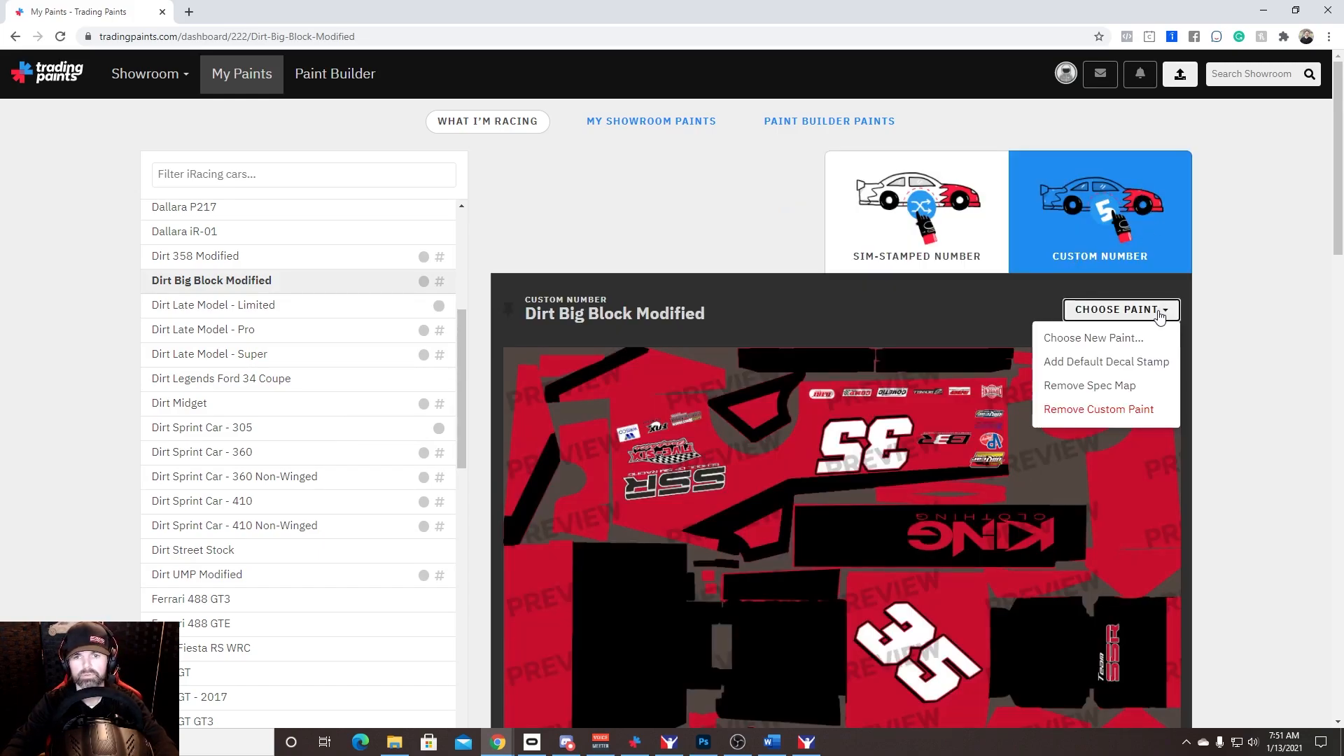
pyautogui.click(1125, 343)
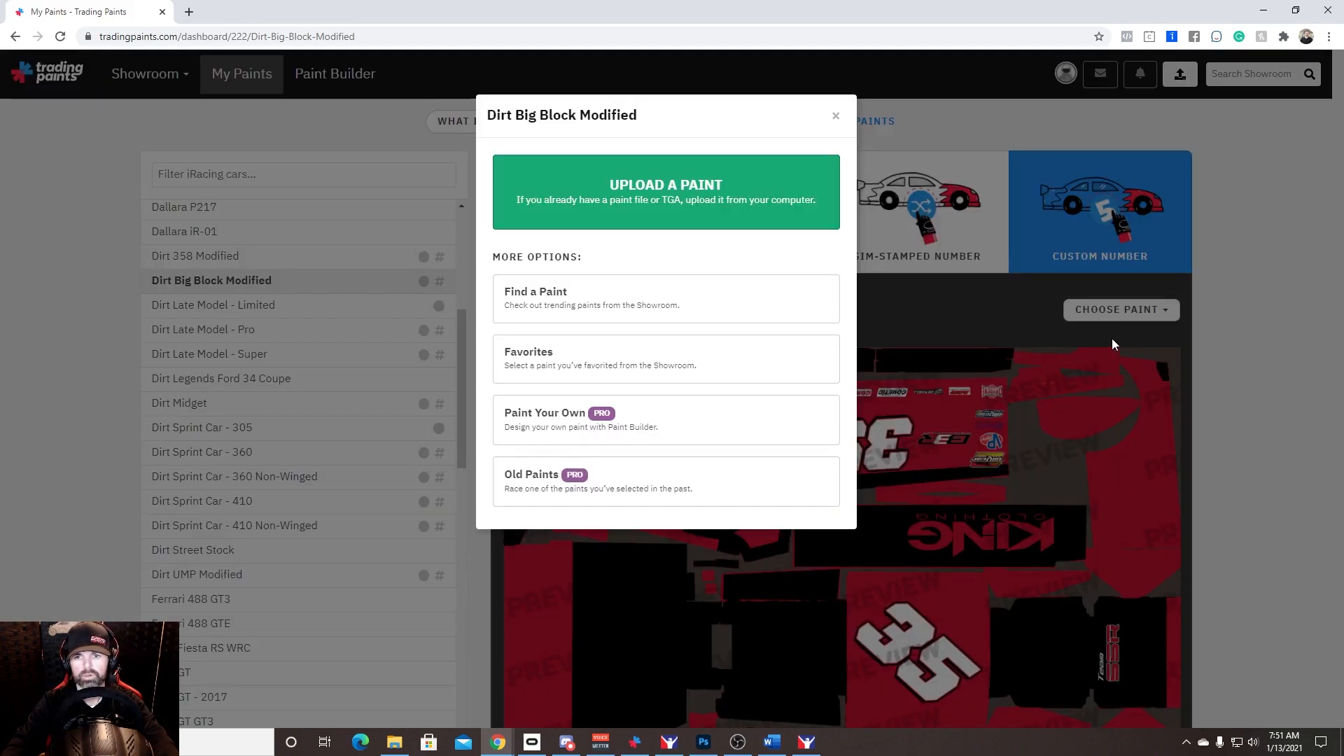
pyautogui.click(627, 187)
pyautogui.click(675, 359)
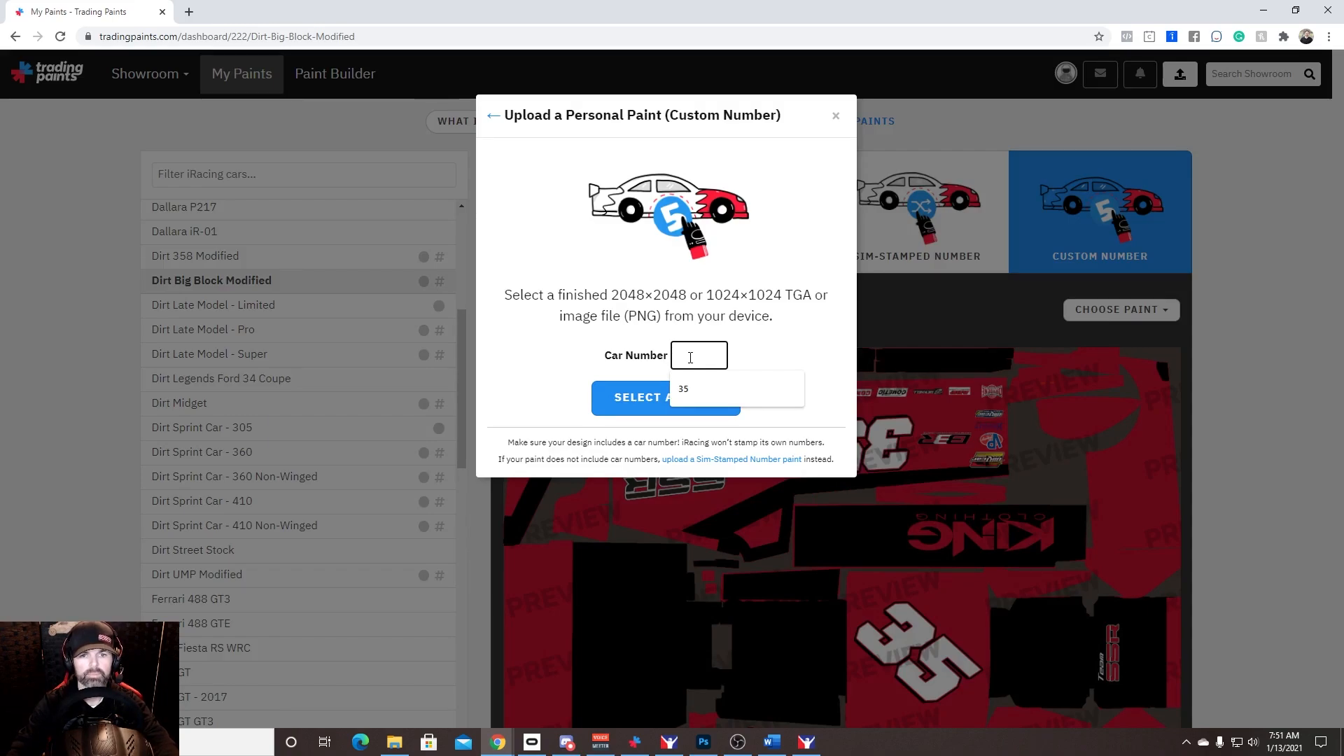
pyautogui.write('38')
pyautogui.write('5')
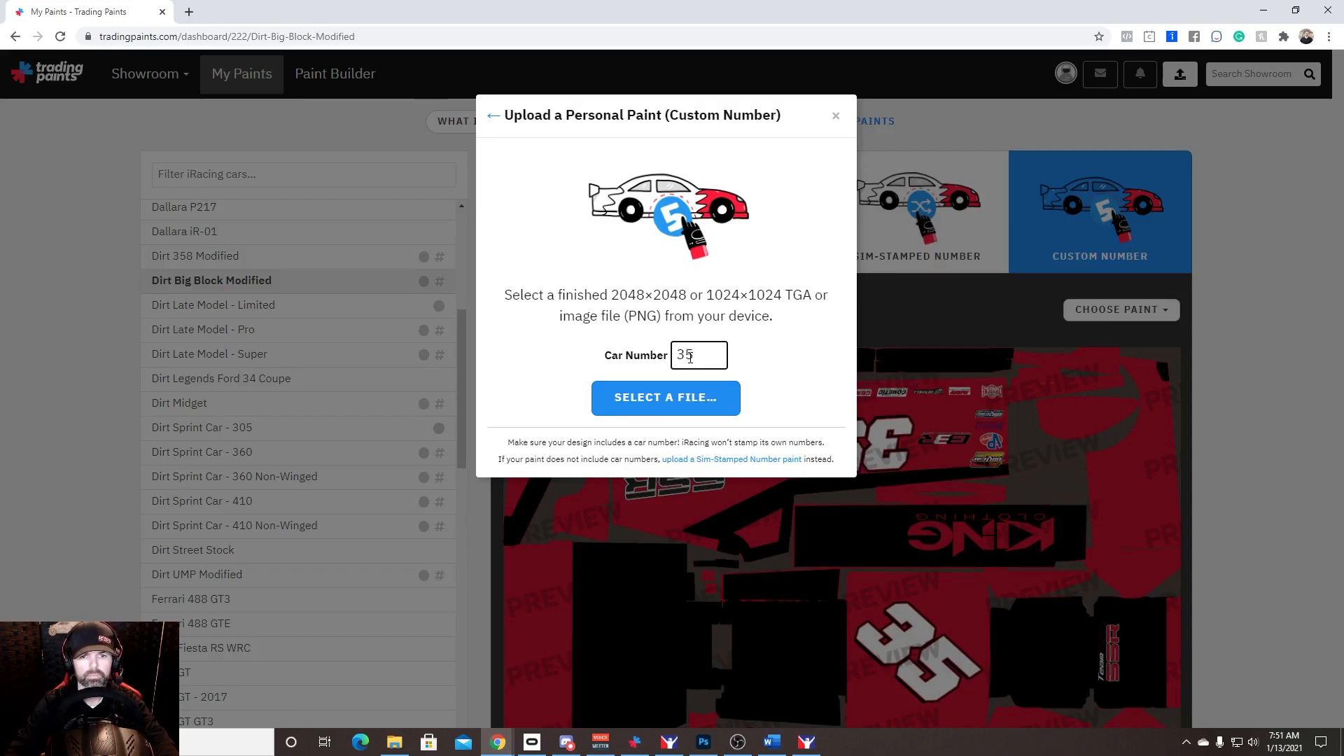
# Step: Upload the car_num Targa file with the customer number from Documents\iRacing\paint\dirtmodified bigblock and dismiss the upload dialog
pyautogui.click(695, 401)
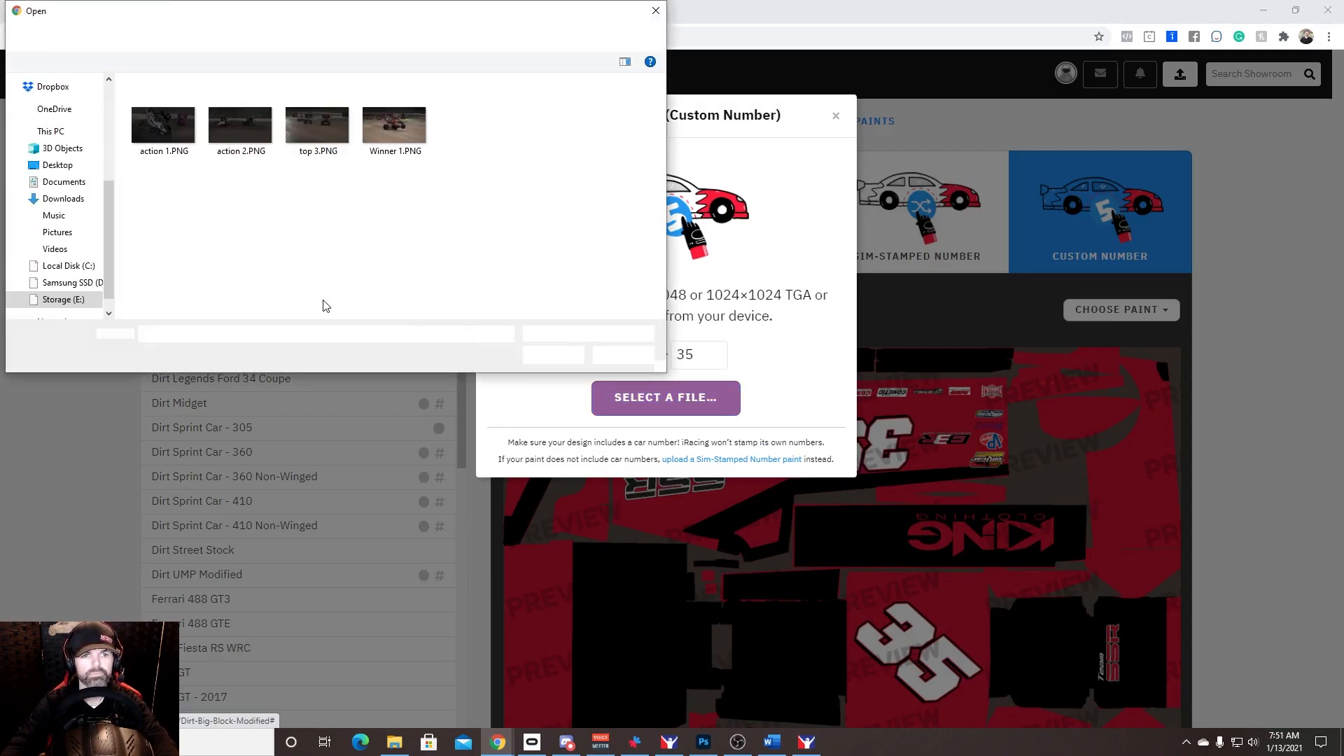
pyautogui.scroll(5, 23, 202)
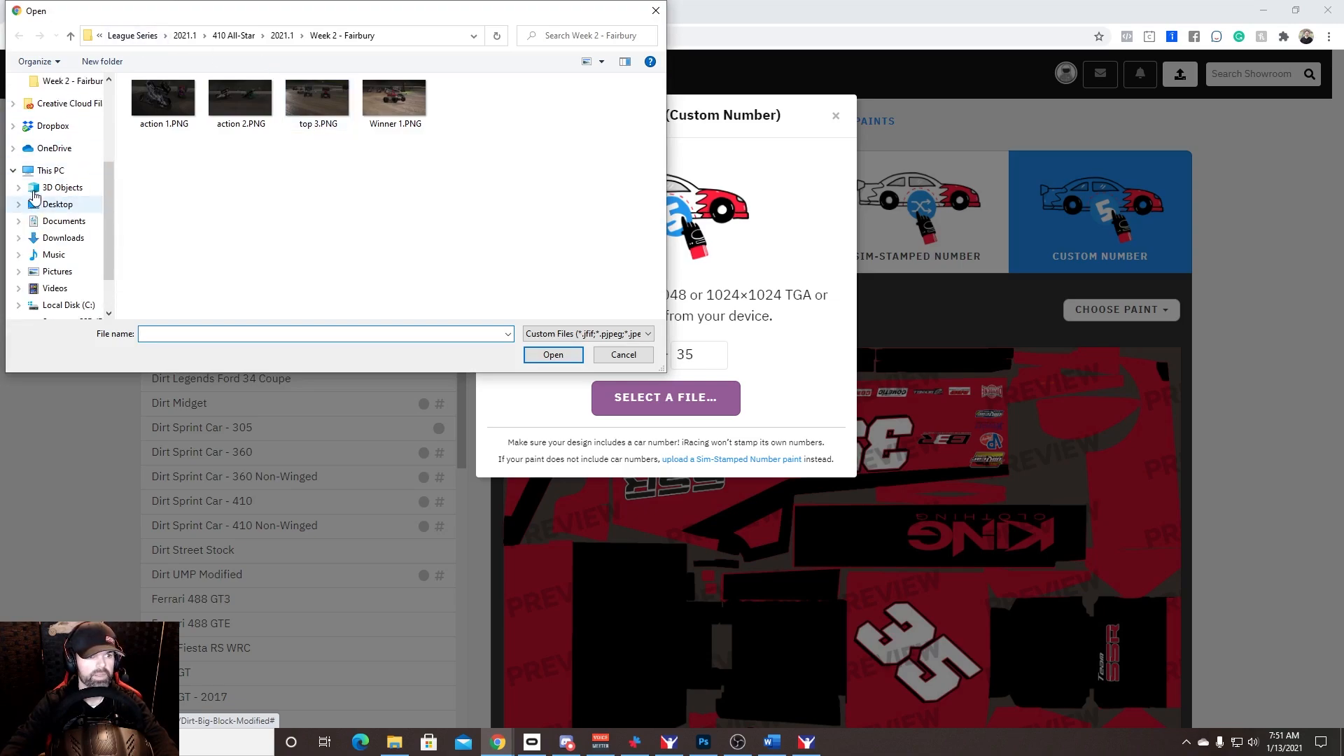
pyautogui.click(64, 142)
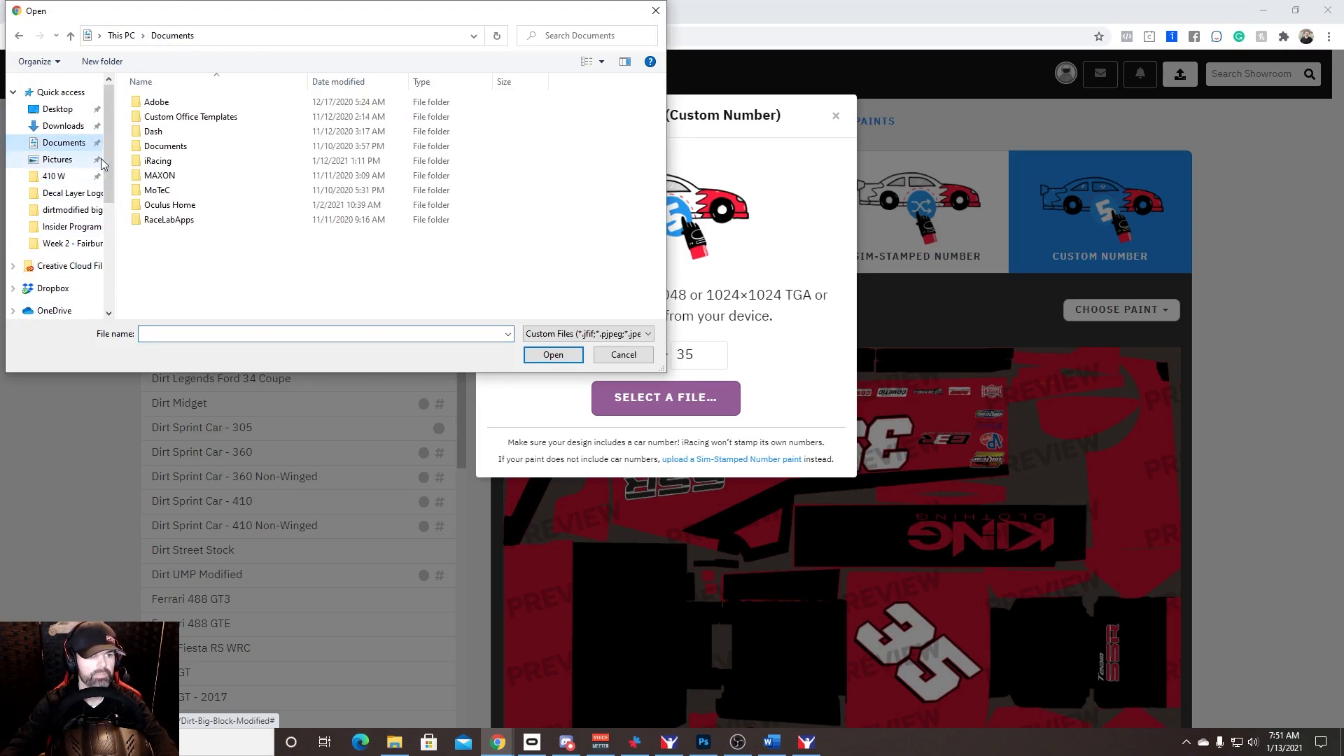
pyautogui.doubleClick(227, 167)
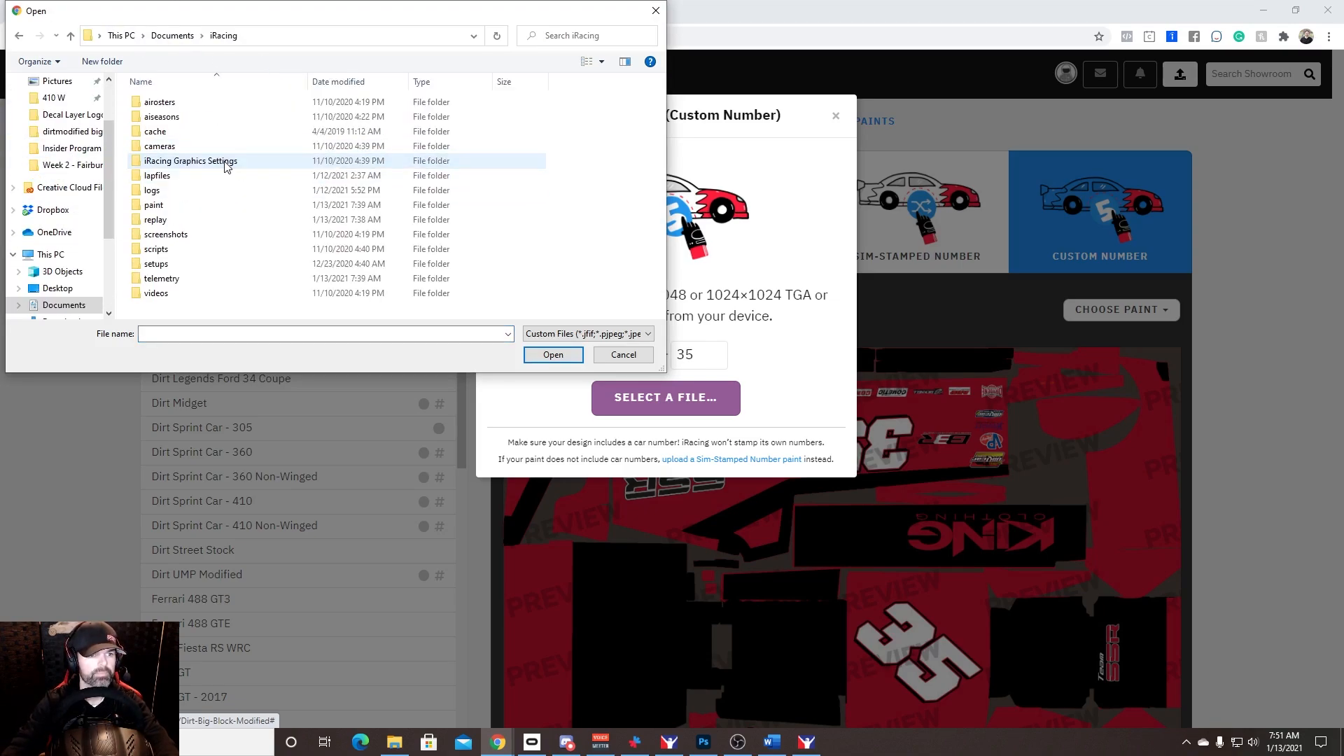
pyautogui.doubleClick(205, 208)
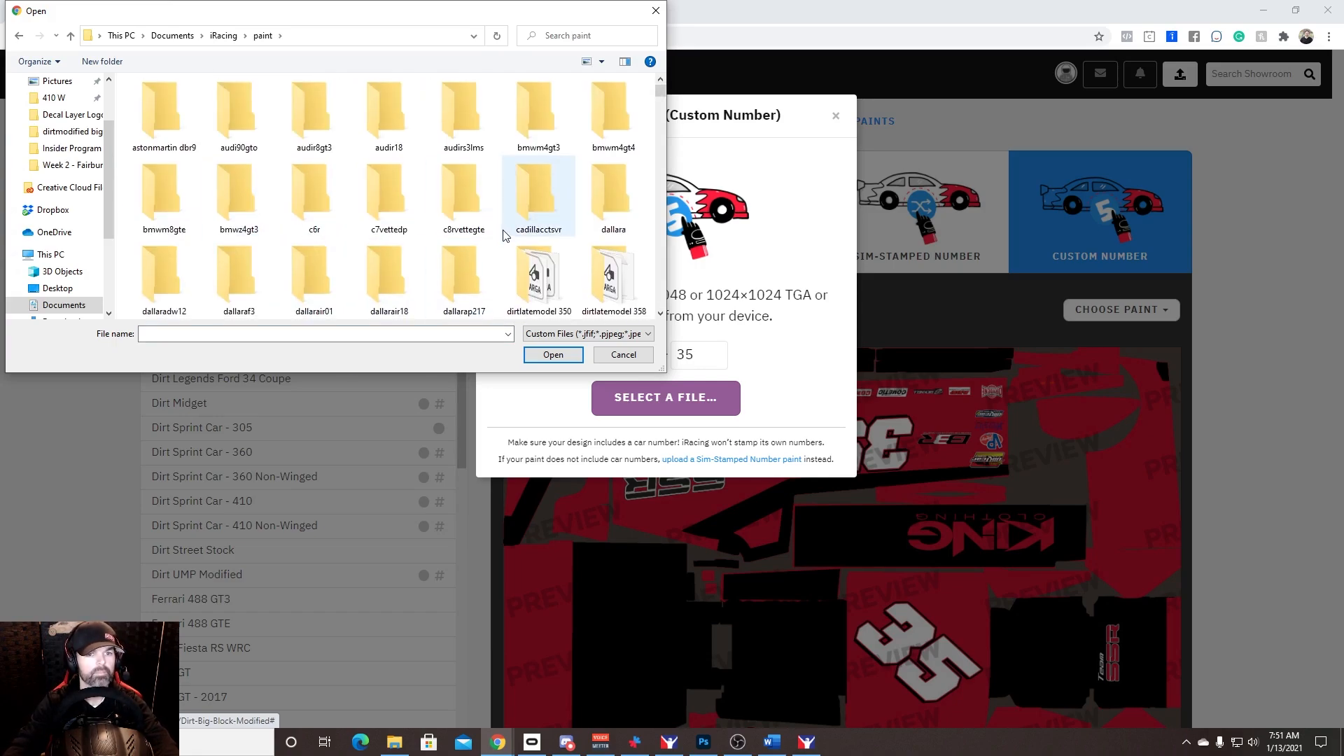
pyautogui.scroll(-3, 524, 250)
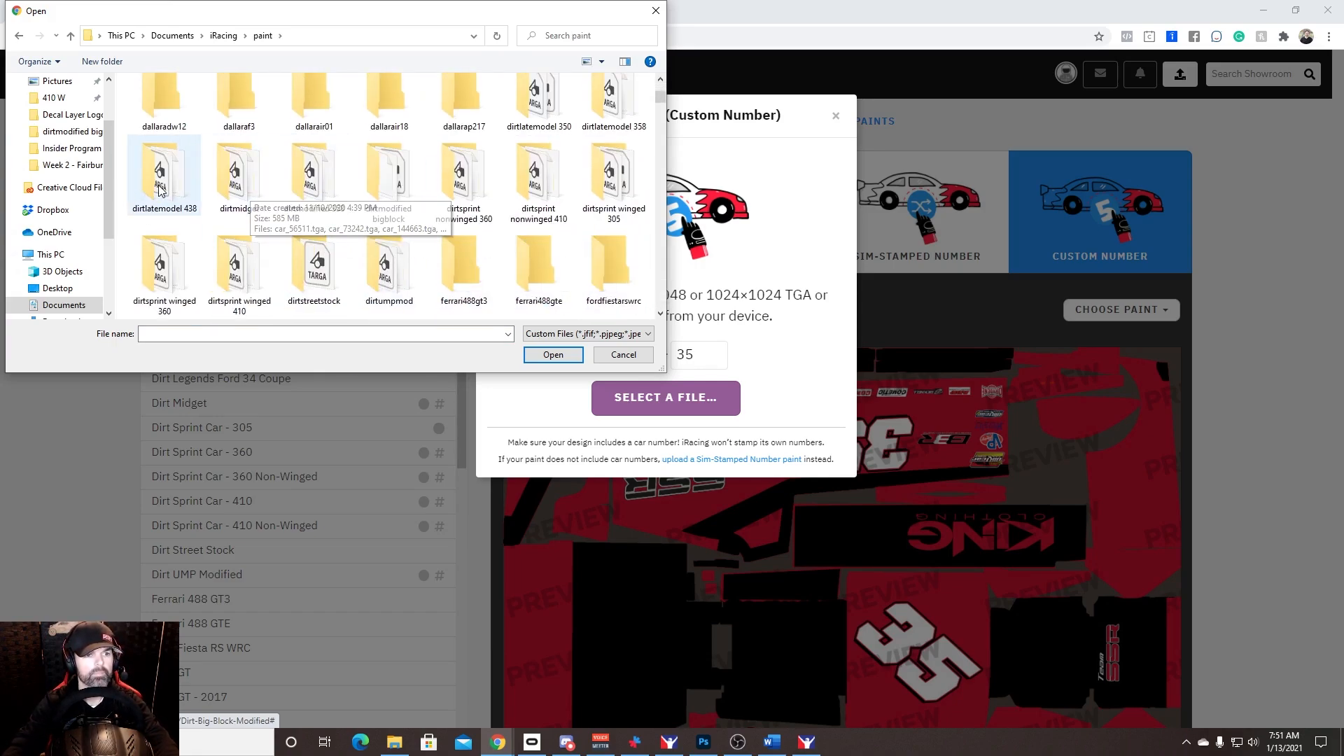
pyautogui.doubleClick(390, 195)
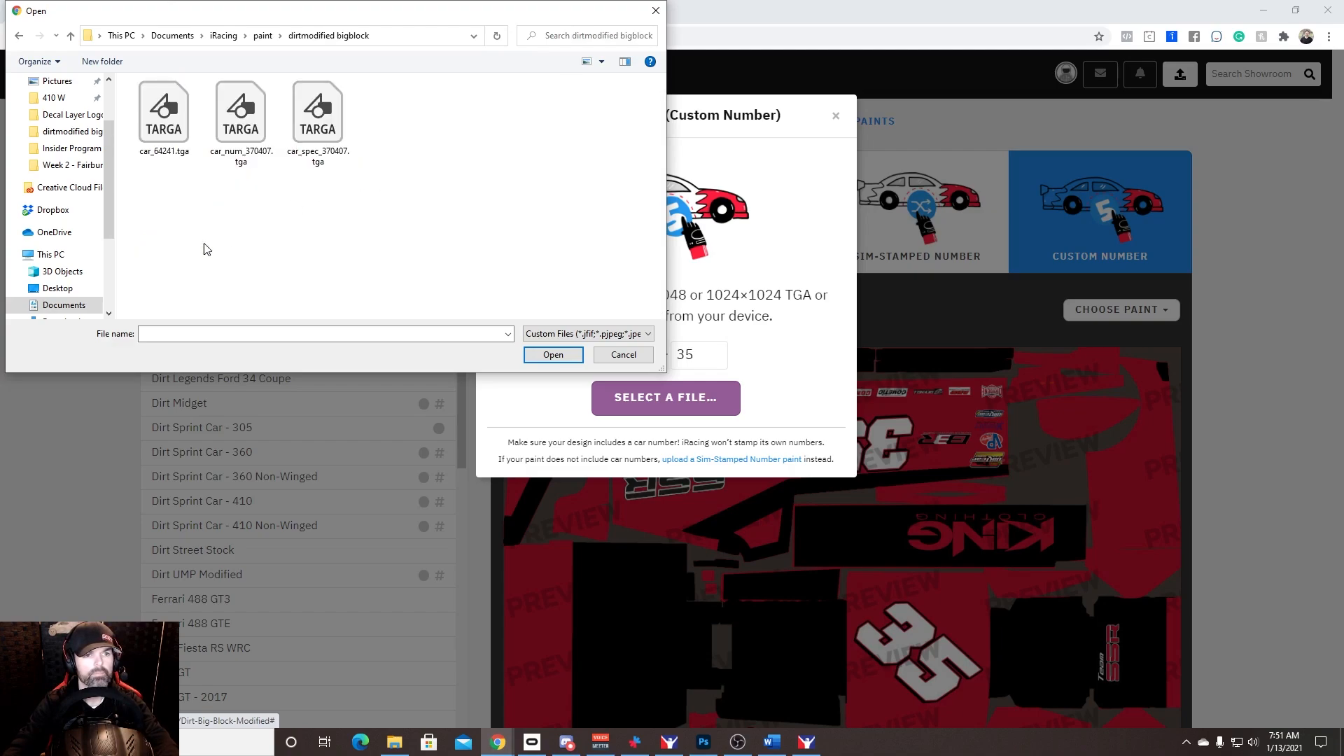
pyautogui.doubleClick(241, 133)
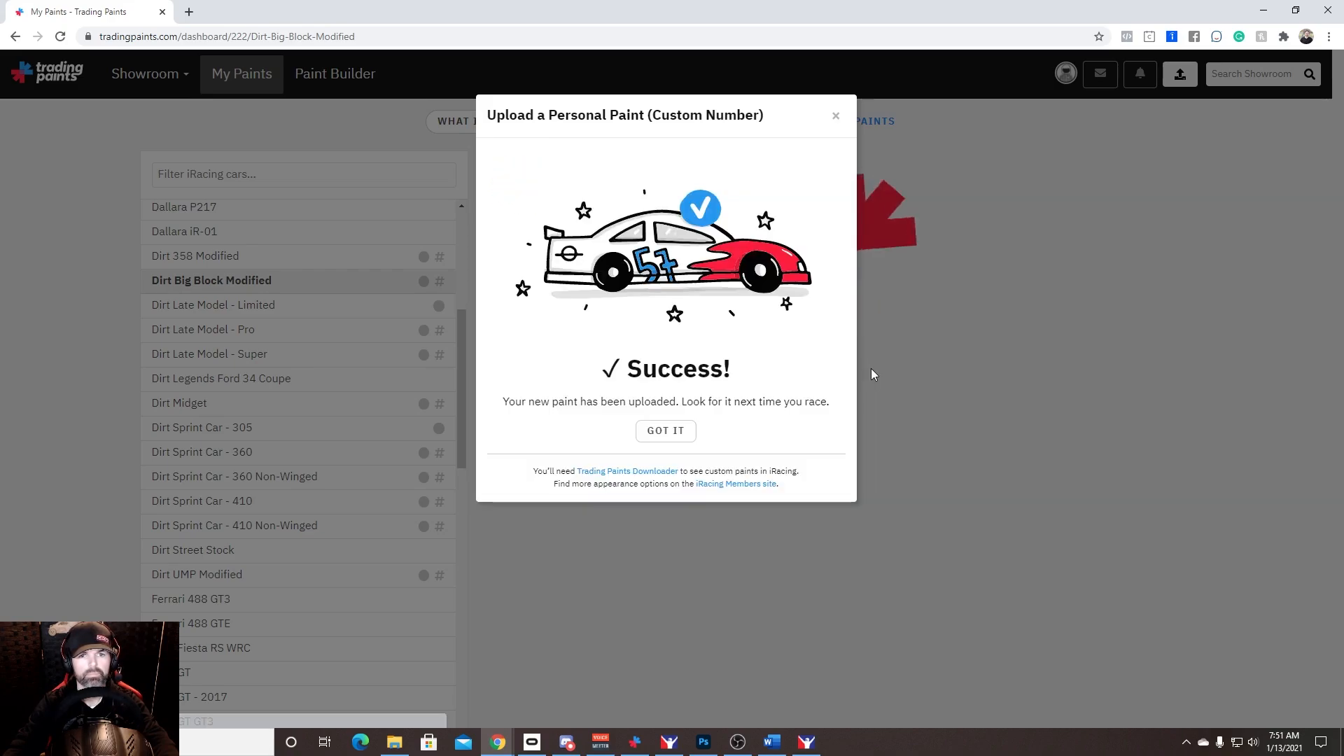
pyautogui.click(670, 428)
# Step: Add a spec map to the custom number paint by uploading the car_spec .mip file with the customer number
pyautogui.click(1087, 236)
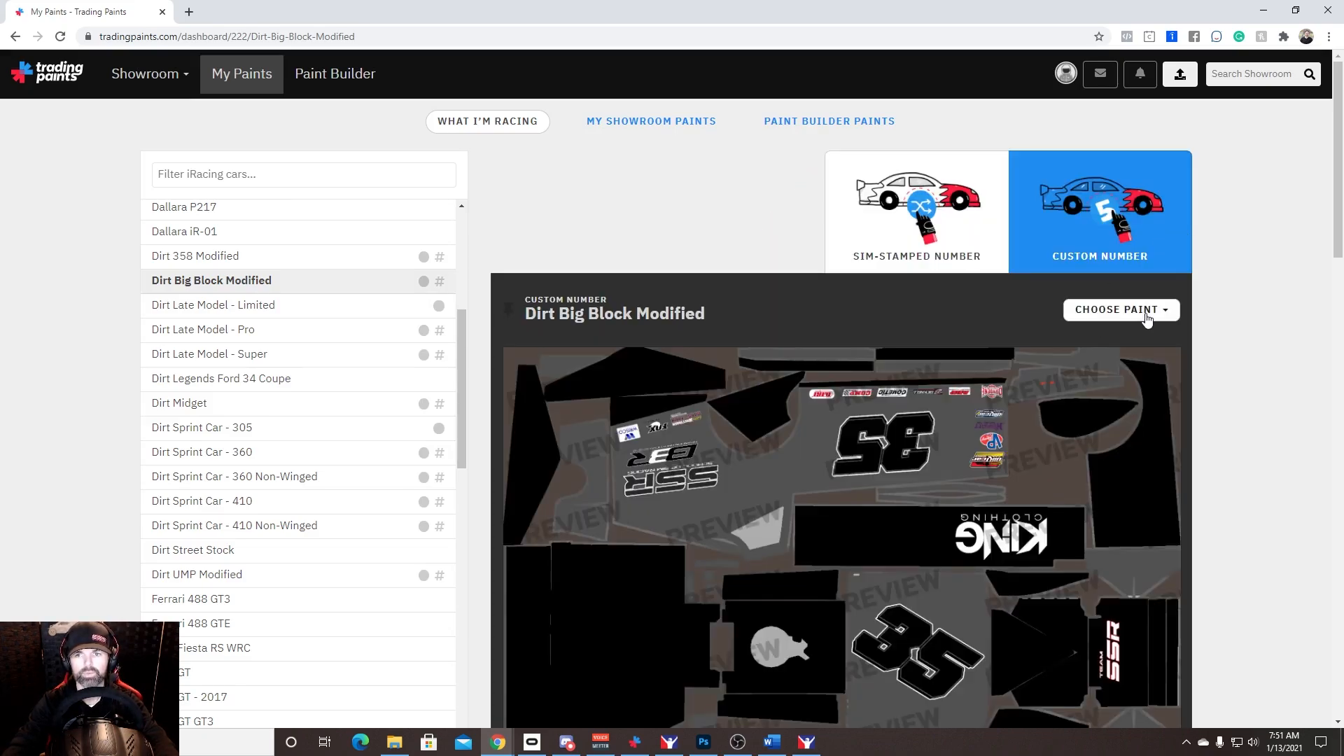
pyautogui.click(1135, 310)
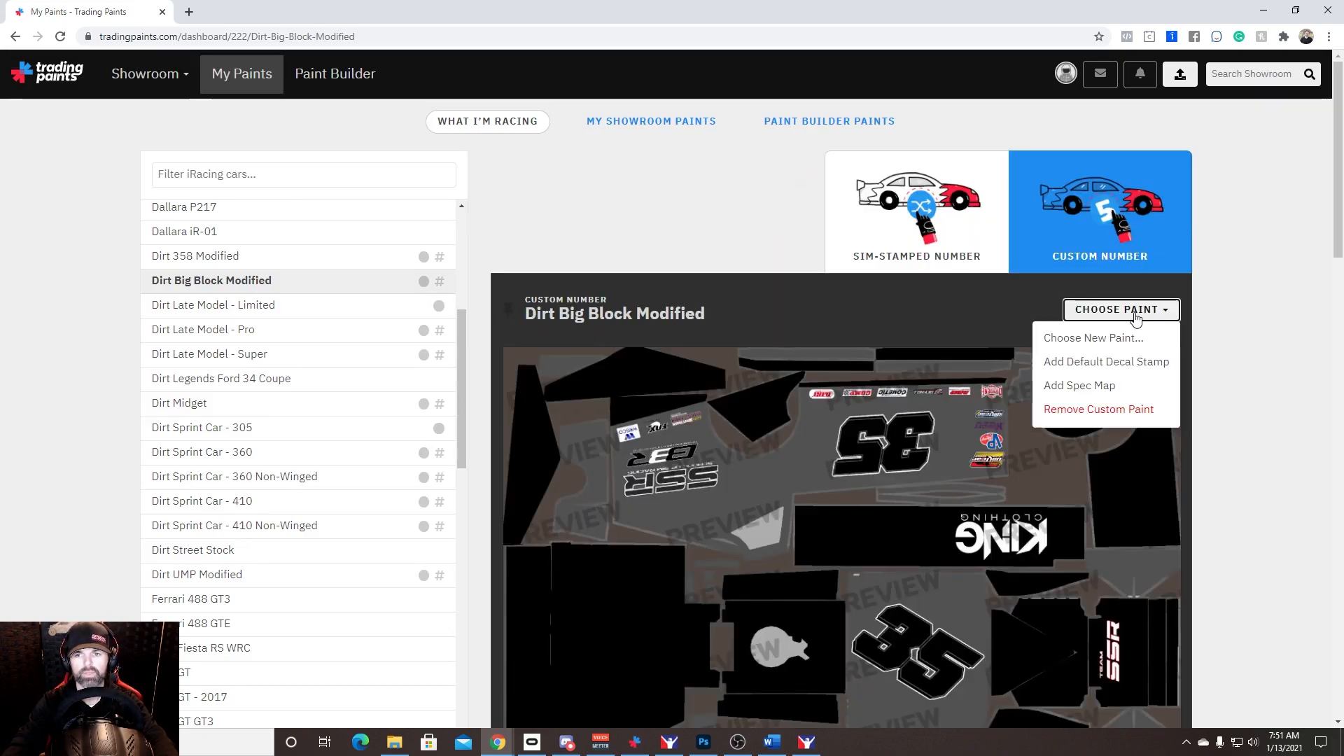
pyautogui.click(1102, 385)
pyautogui.click(706, 232)
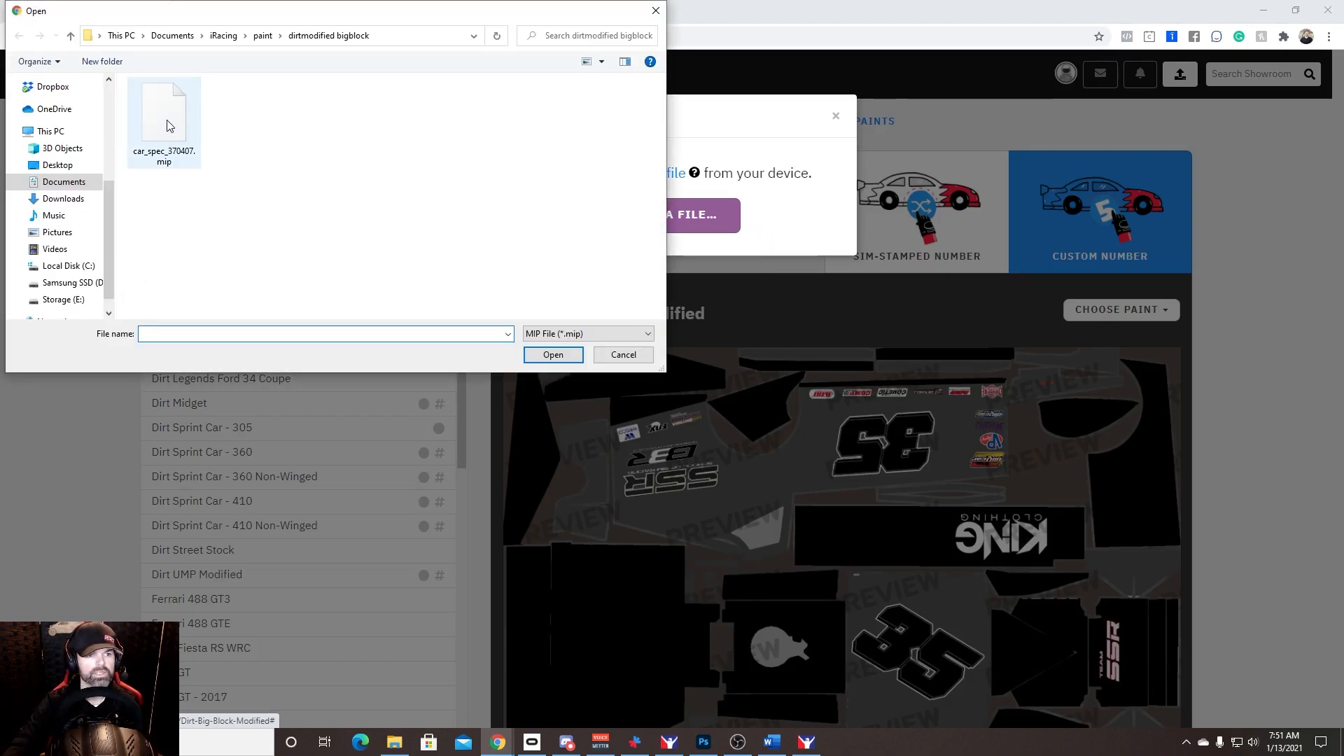
pyautogui.doubleClick(166, 122)
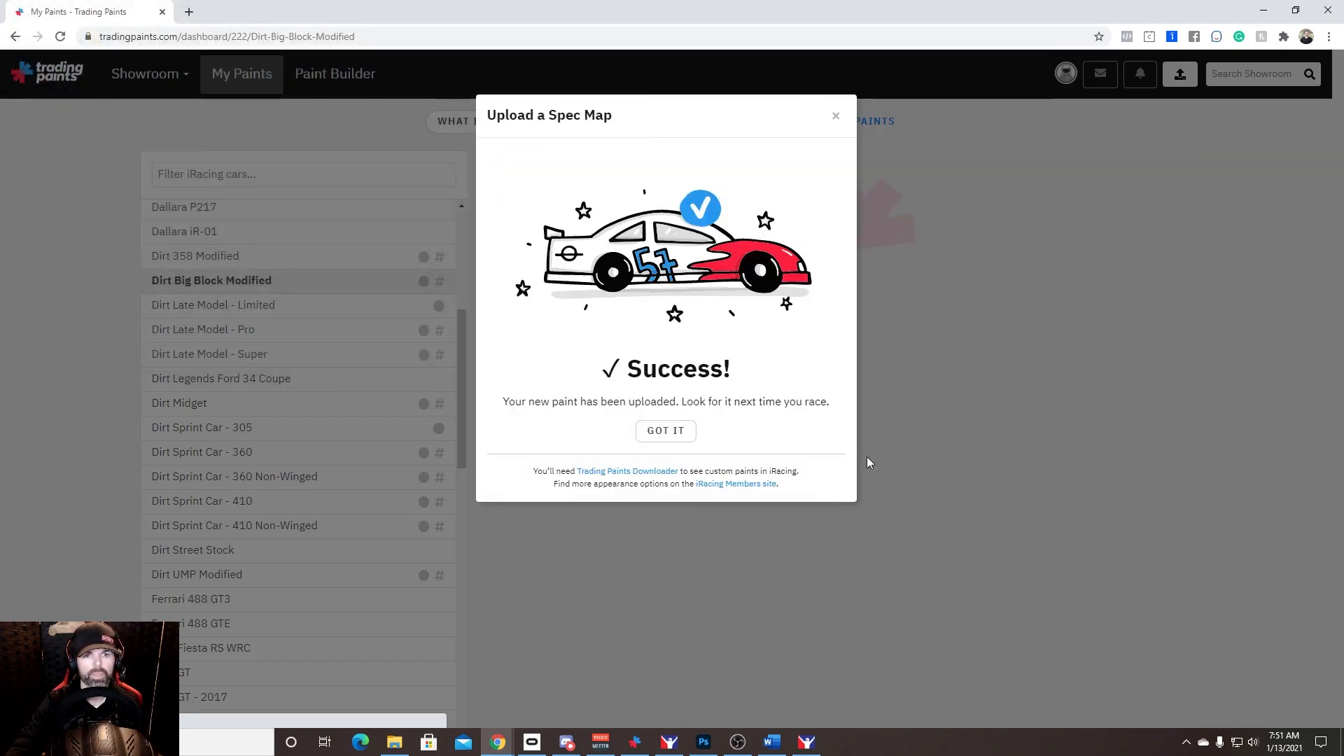
pyautogui.click(663, 430)
# Step: Examine the uploaded livery preview and its spec map status, and minimize the browser to return to iRacing
pyautogui.scroll(-9, 972, 430)
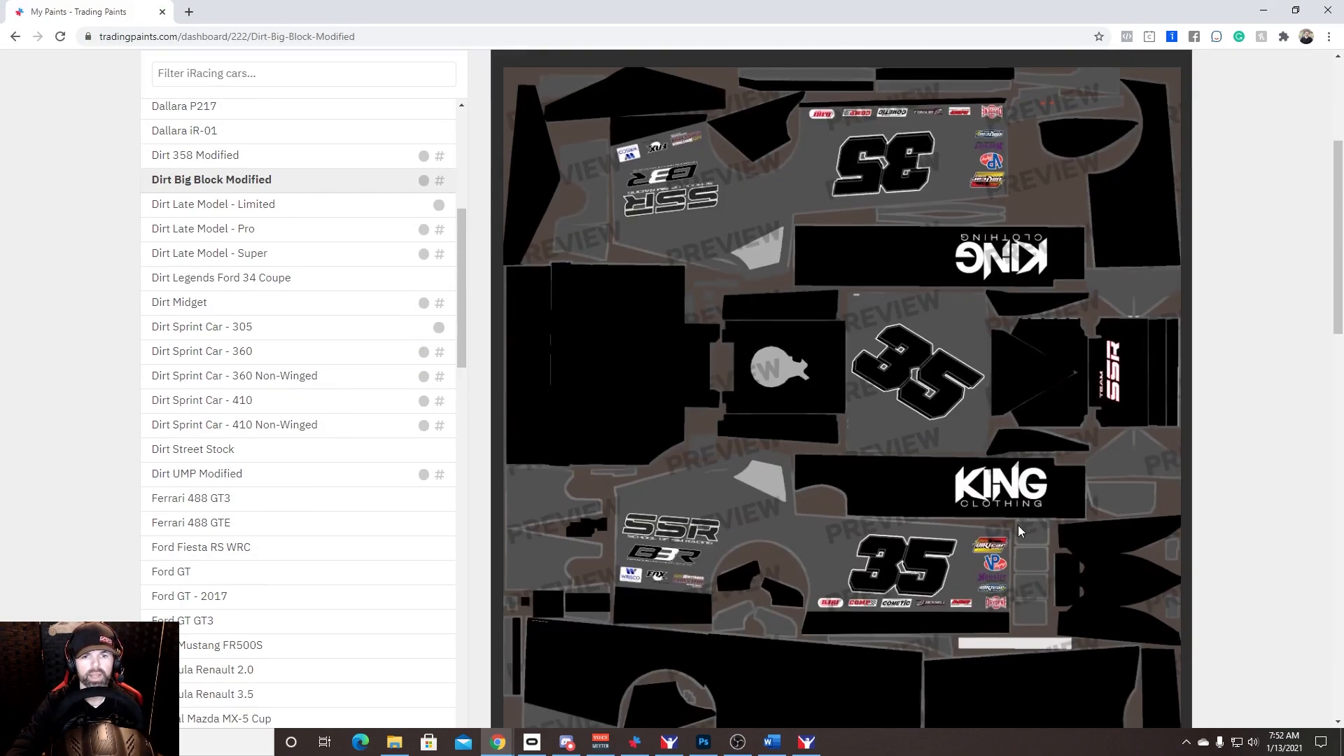
pyautogui.scroll(6, 1042, 509)
pyautogui.scroll(3, 912, 603)
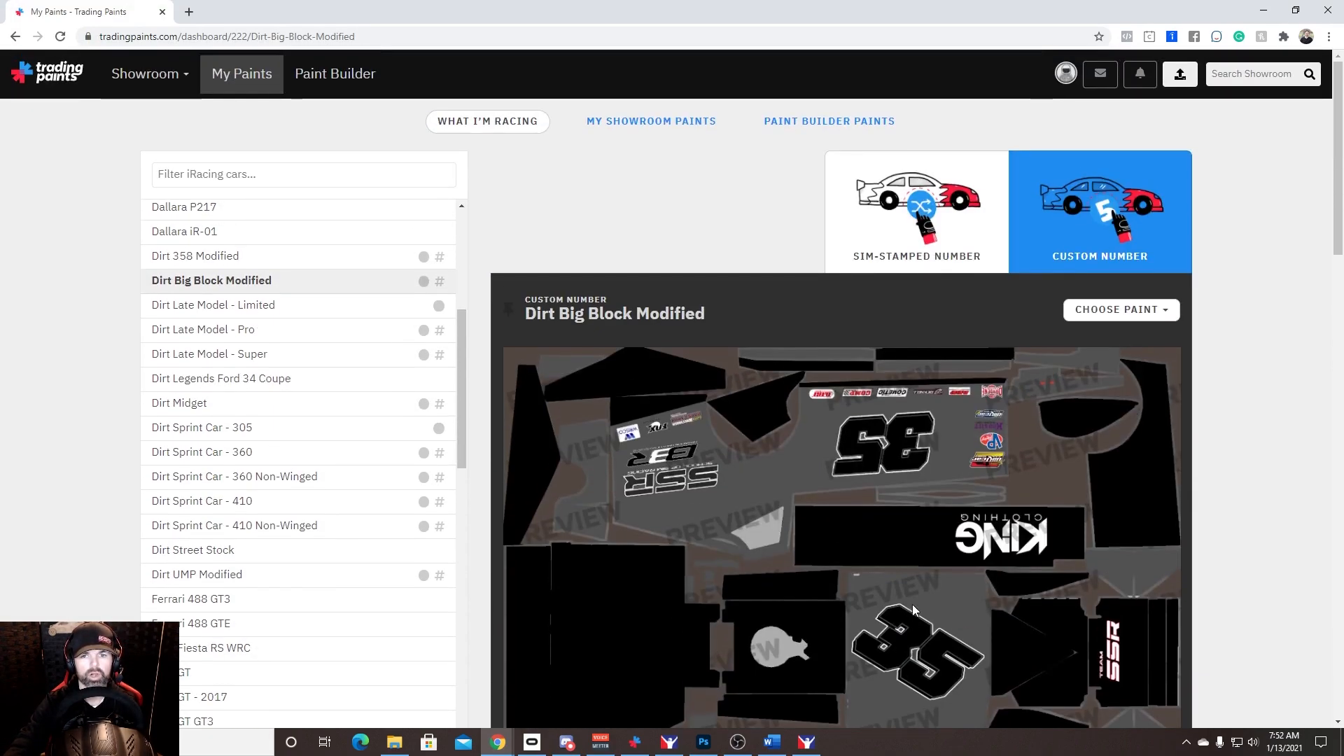
pyautogui.scroll(-7, 955, 405)
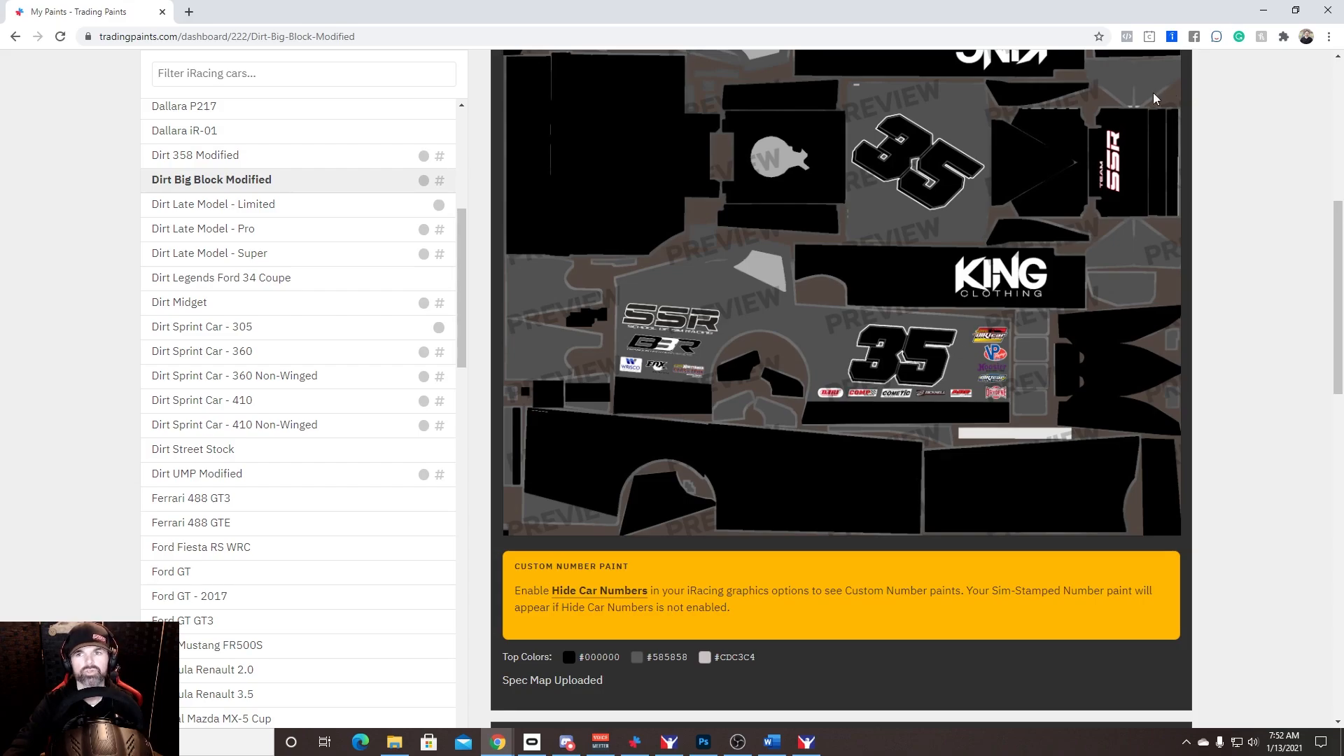
pyautogui.click(1264, 10)
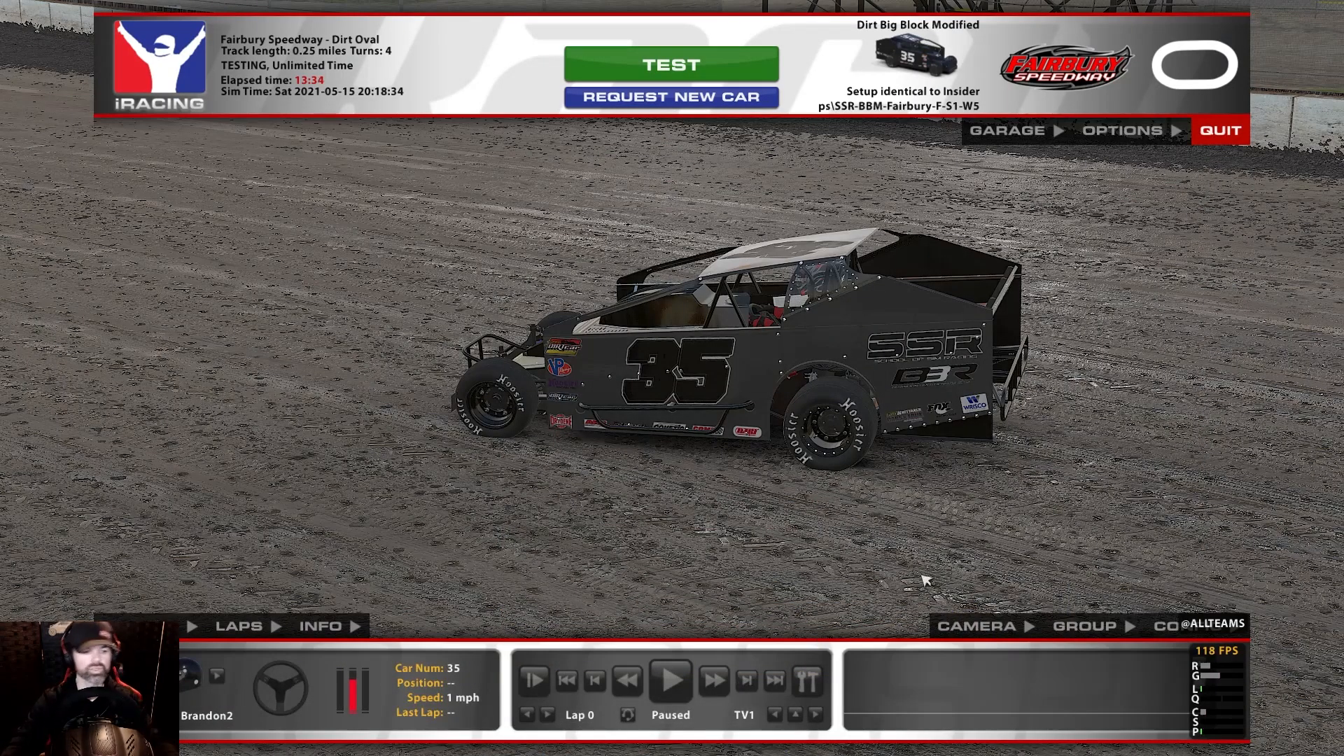
# Step: Switch back to File Explorer to view the files in the dirtmodified bigblock paint folder
pyautogui.press('super')
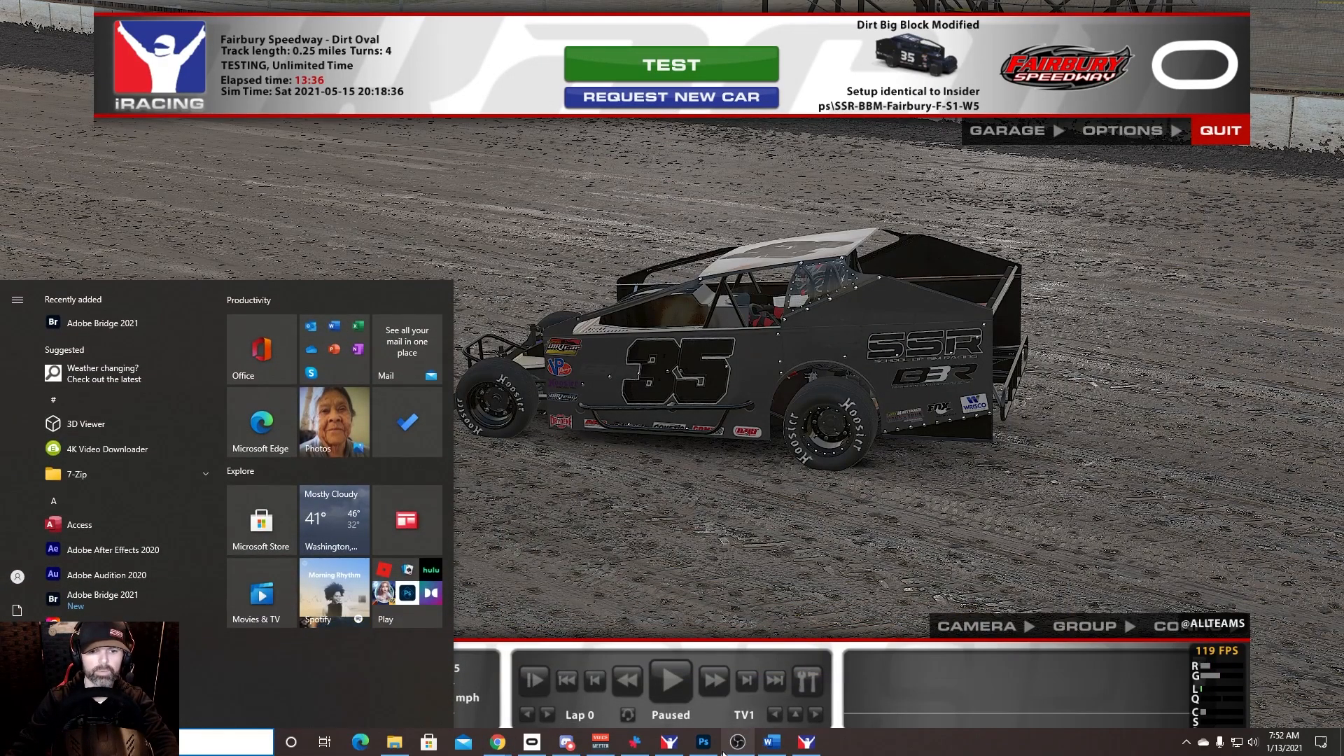
pyautogui.click(725, 544)
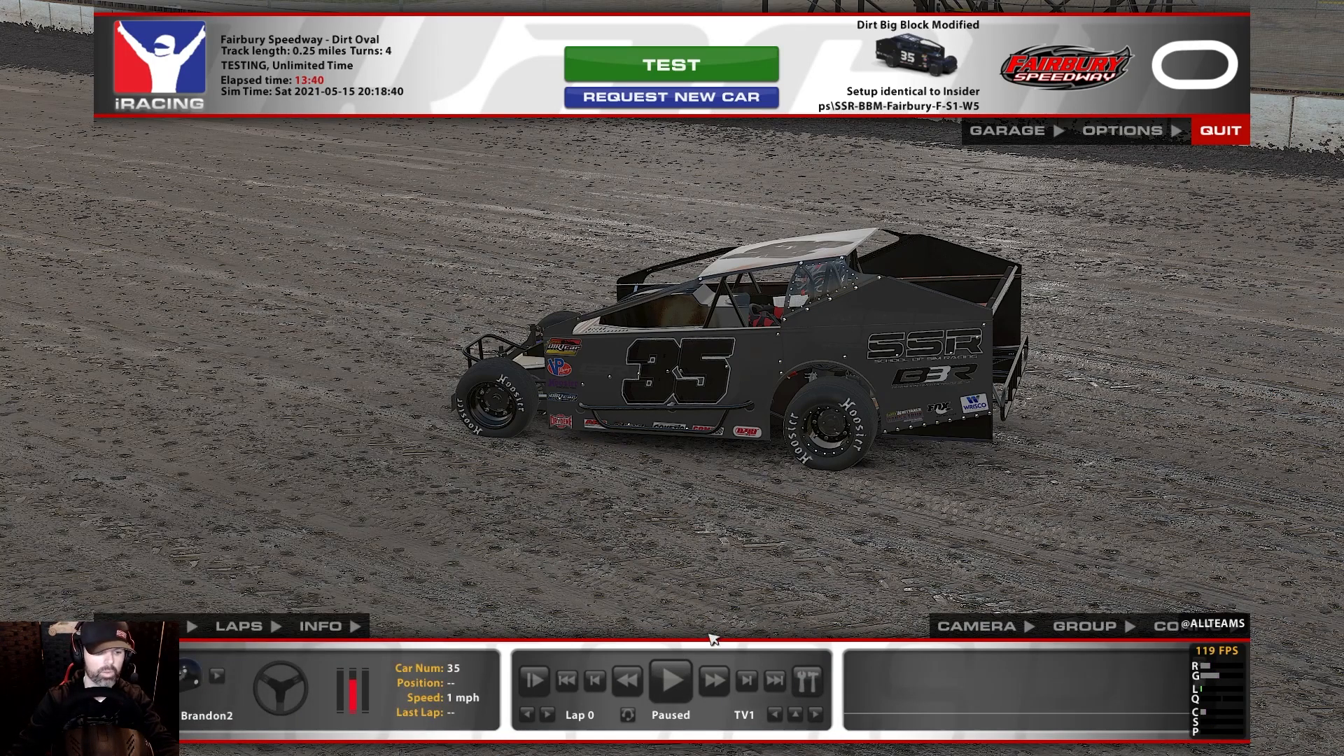
pyautogui.press('super')
pyautogui.click(404, 746)
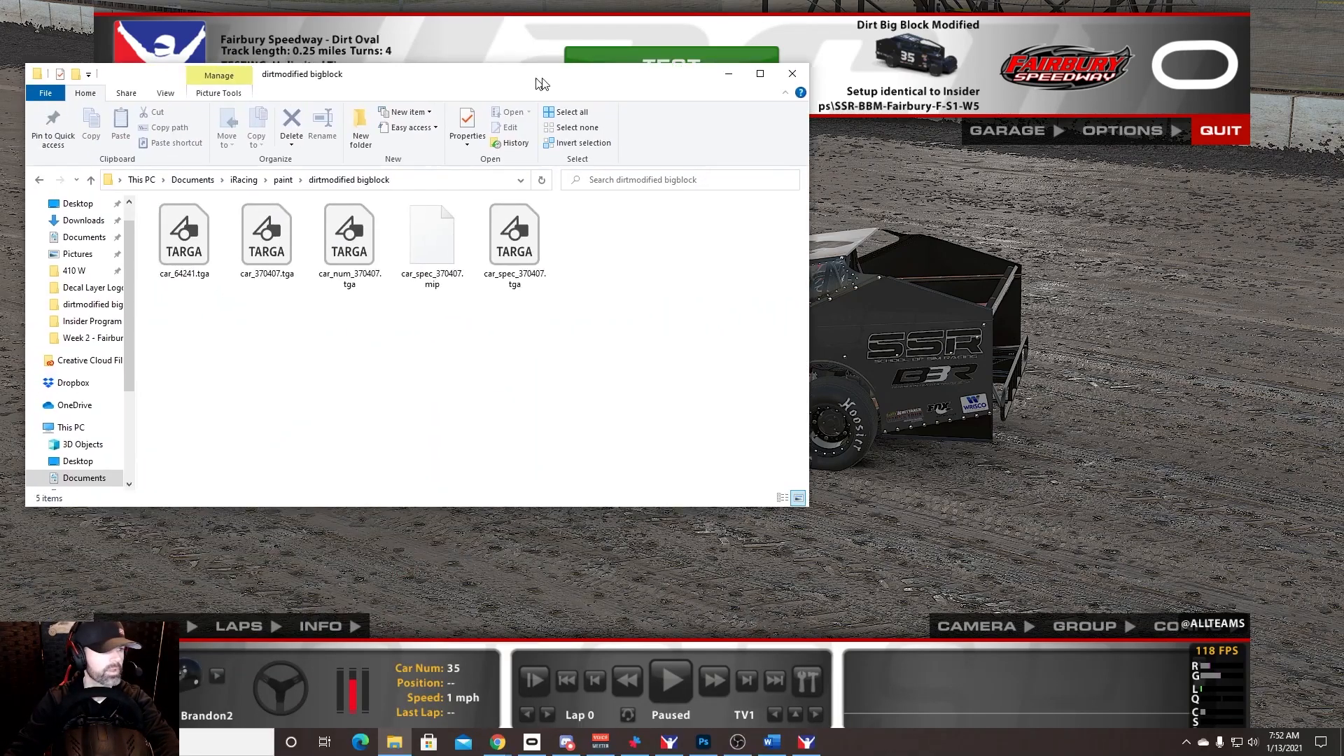
# Step: Cut the four paint and spec files carrying the customer number from the dirtmodified bigblock folder, leaving the other car Targa file in place
pyautogui.moveTo(539, 80); pyautogui.dragTo(779, 123)
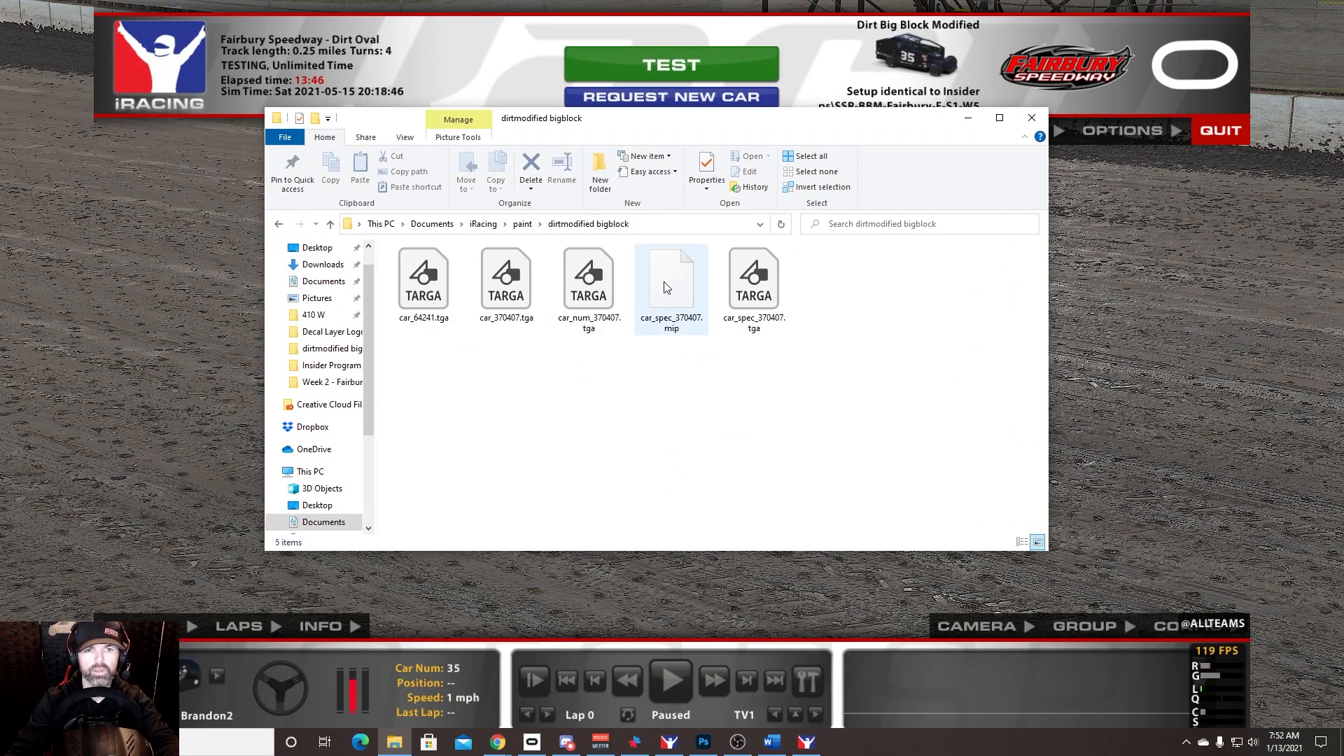
pyautogui.click(500, 297)
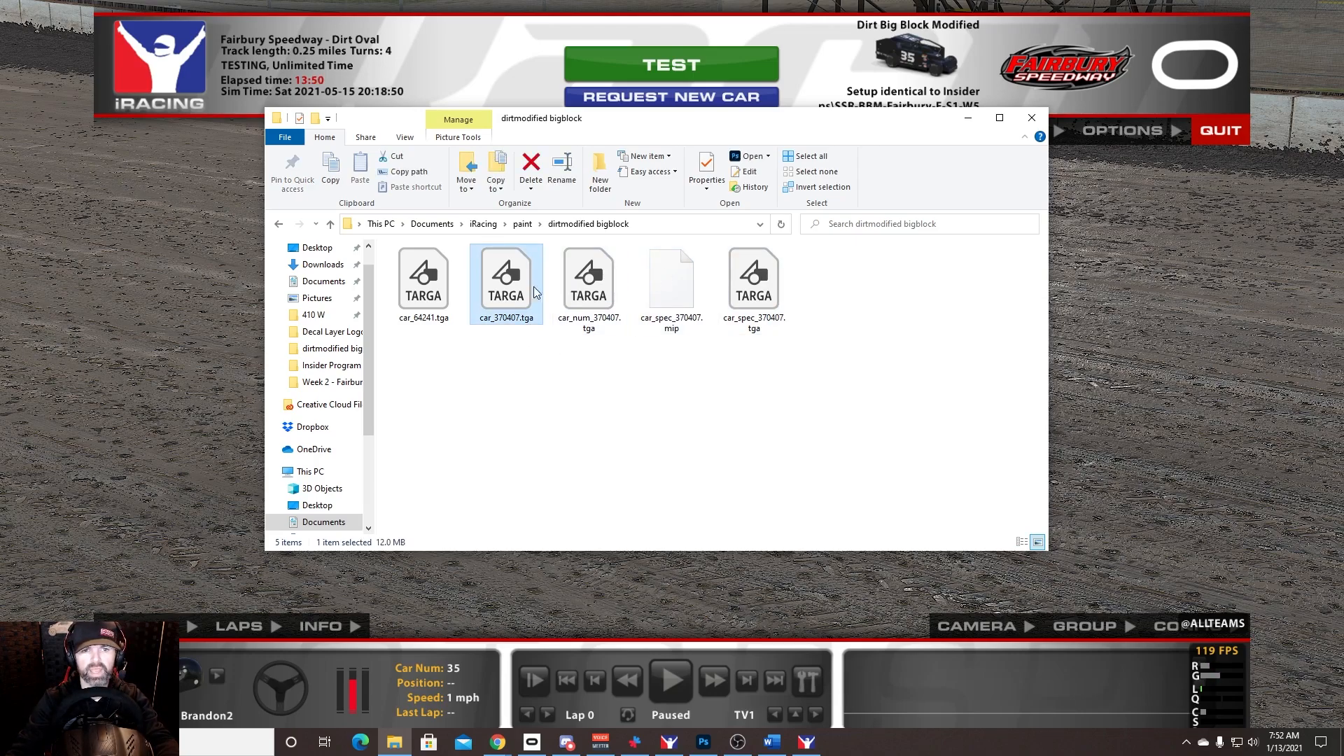
pyautogui.keyDown('shift'); pyautogui.click(762, 296); pyautogui.keyUp('shift')
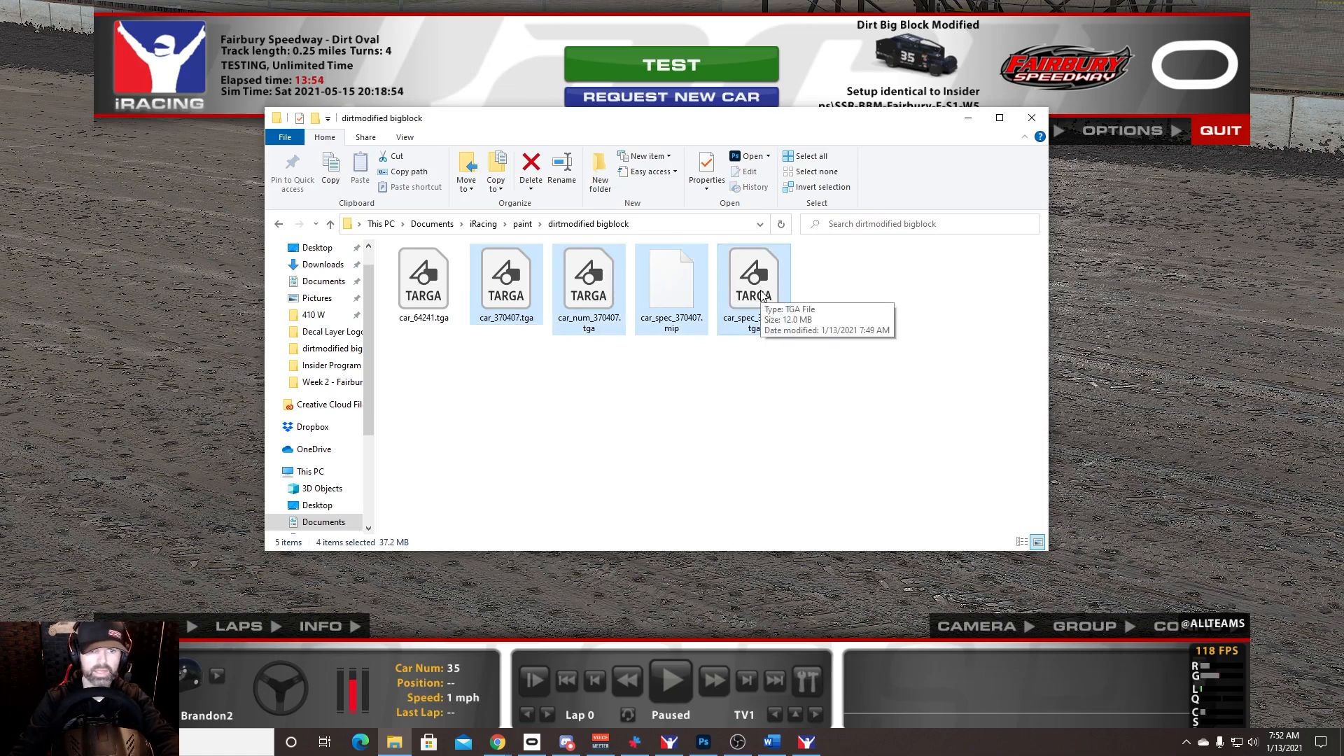
pyautogui.hotkey('ctrl', 'x')
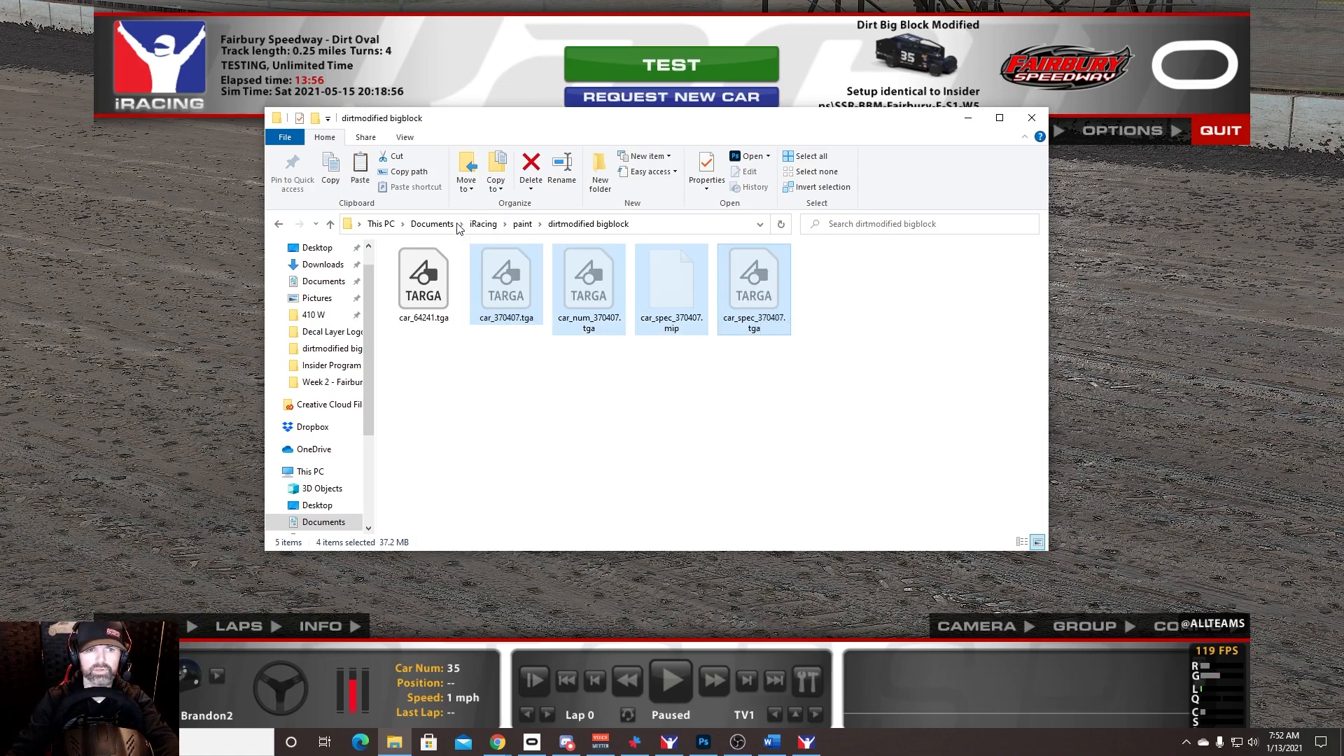
# Step: Open the Custom Number folder under New Paint Schemes\BB Mods in the personal graphics folder on the Storage (E:) drive
pyautogui.scroll(-2, 333, 512)
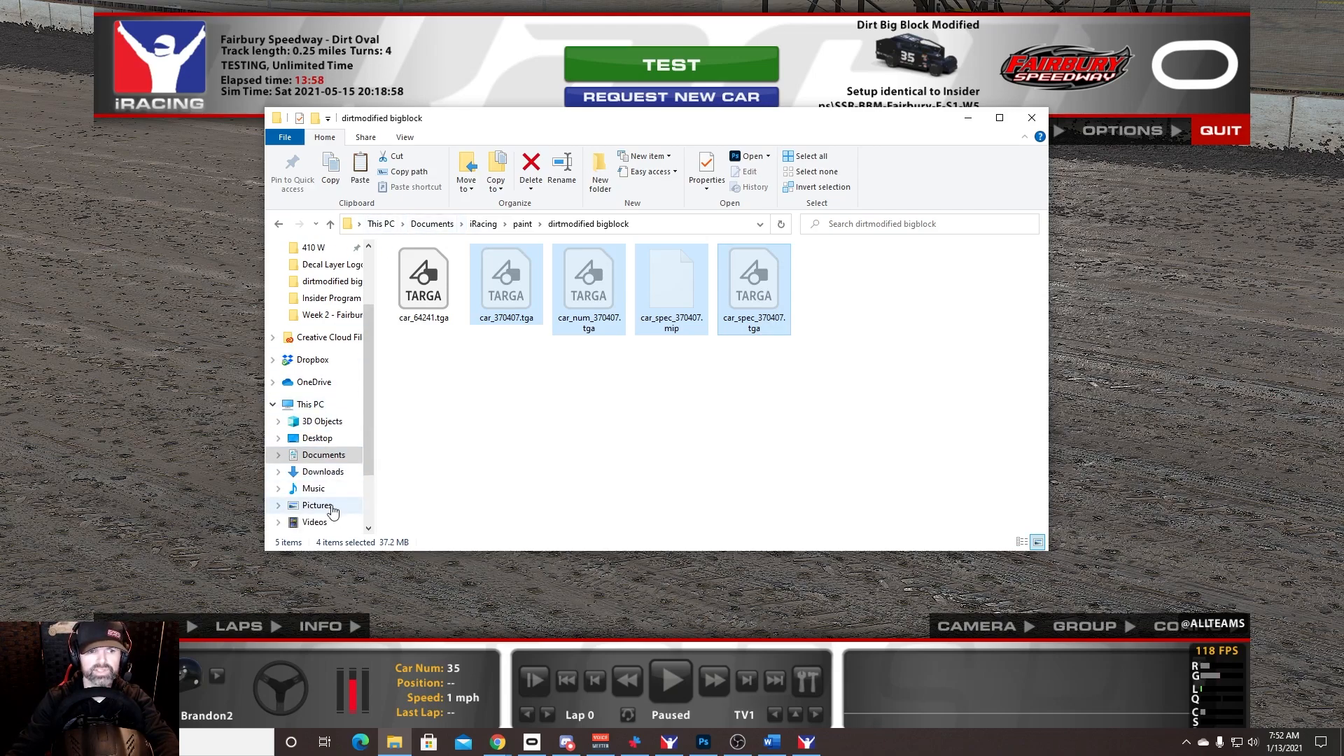
pyautogui.scroll(-3, 334, 512)
pyautogui.click(319, 505)
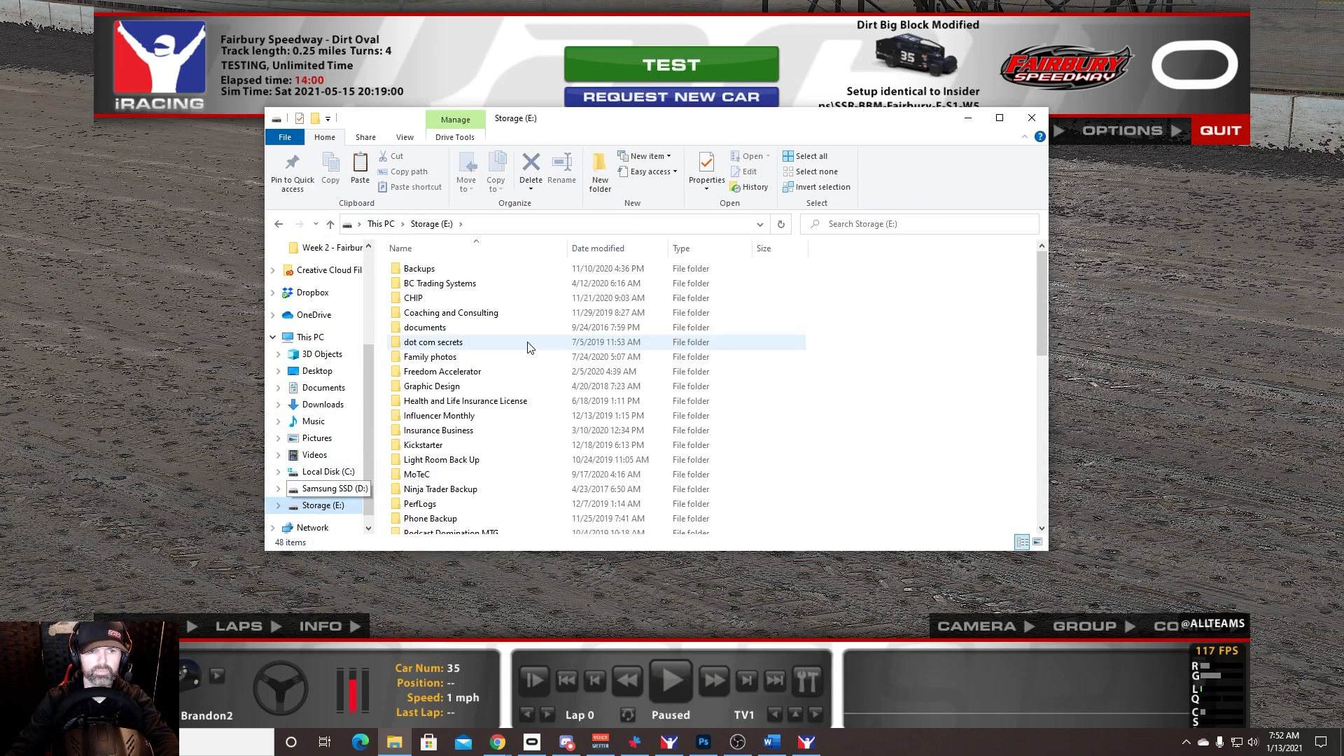
pyautogui.scroll(-4, 511, 420)
pyautogui.doubleClick(516, 439)
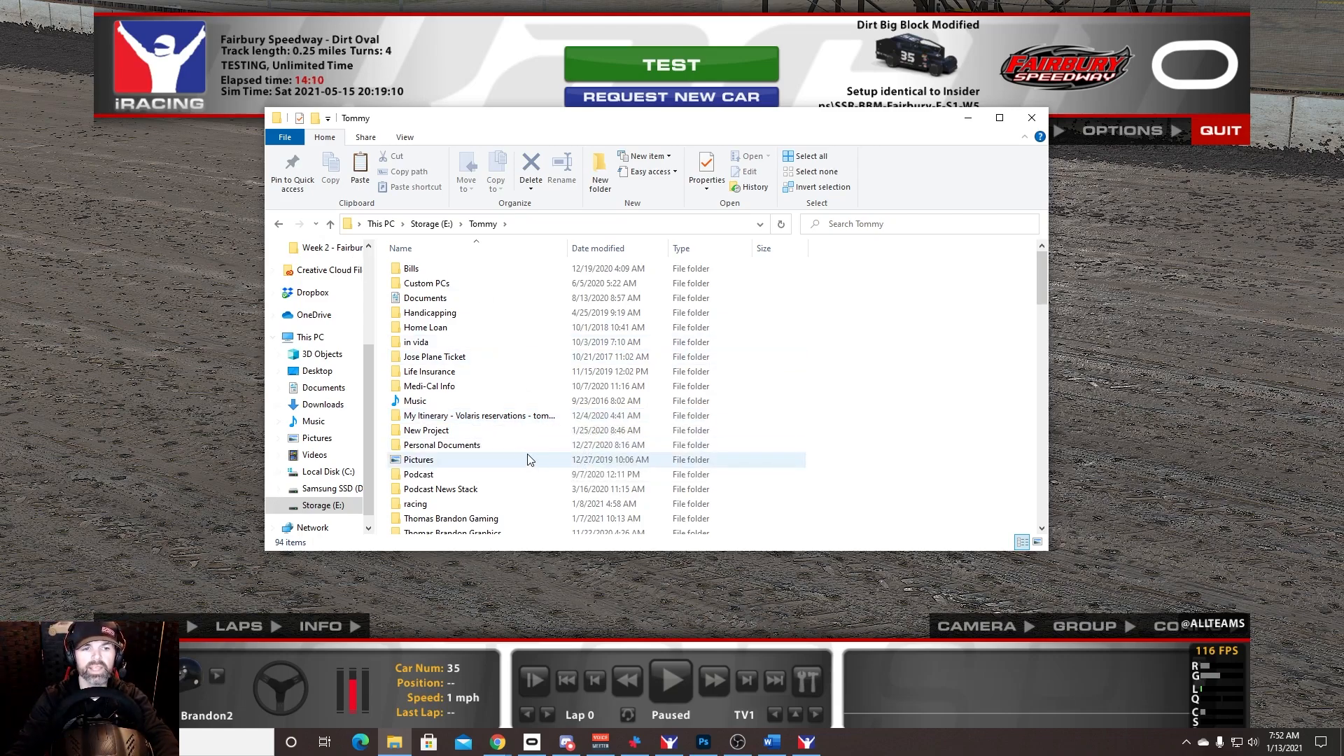
pyautogui.scroll(-2, 518, 462)
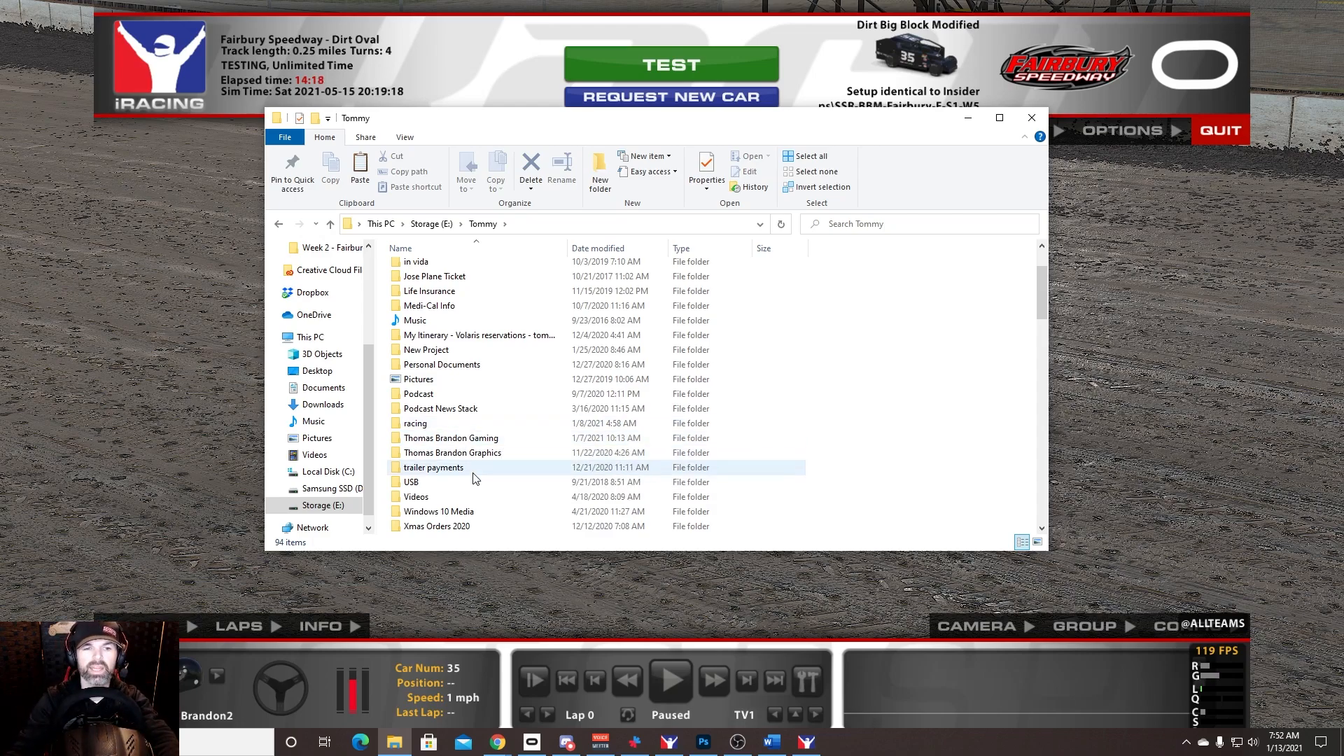
pyautogui.doubleClick(468, 455)
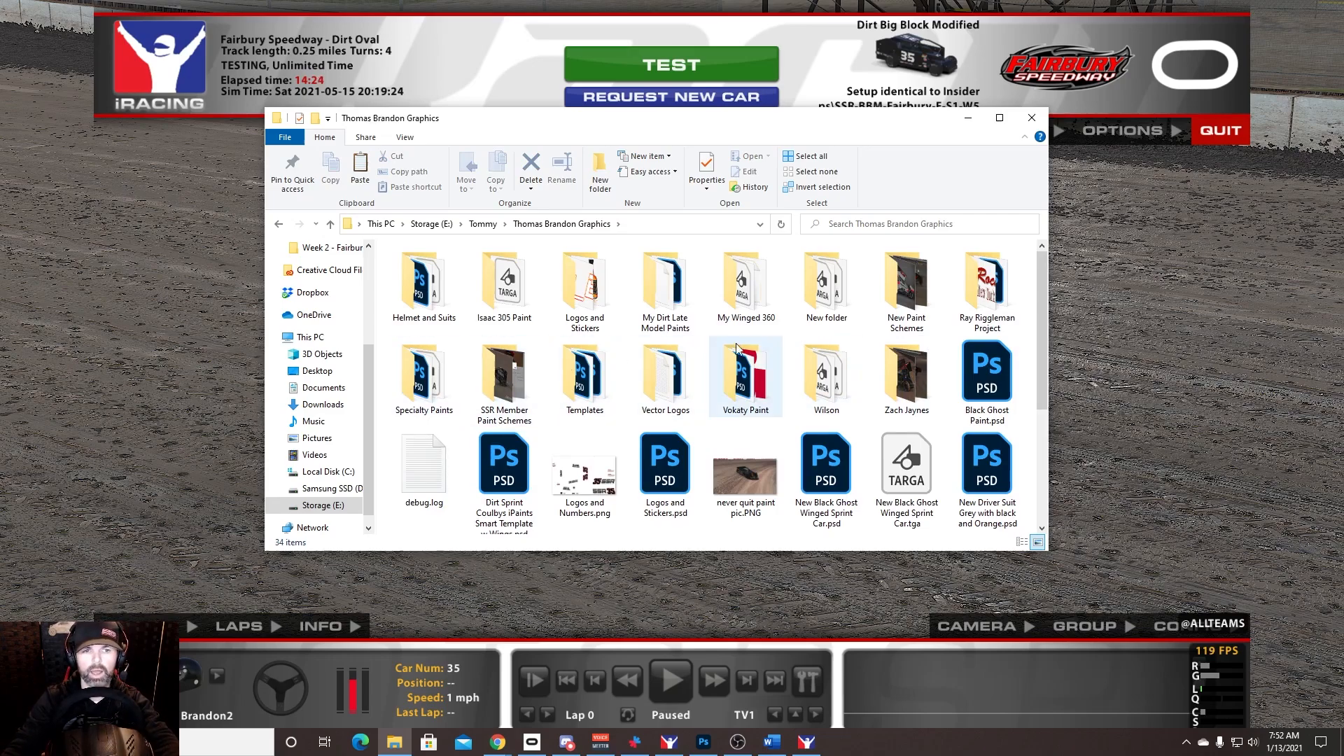
pyautogui.doubleClick(910, 294)
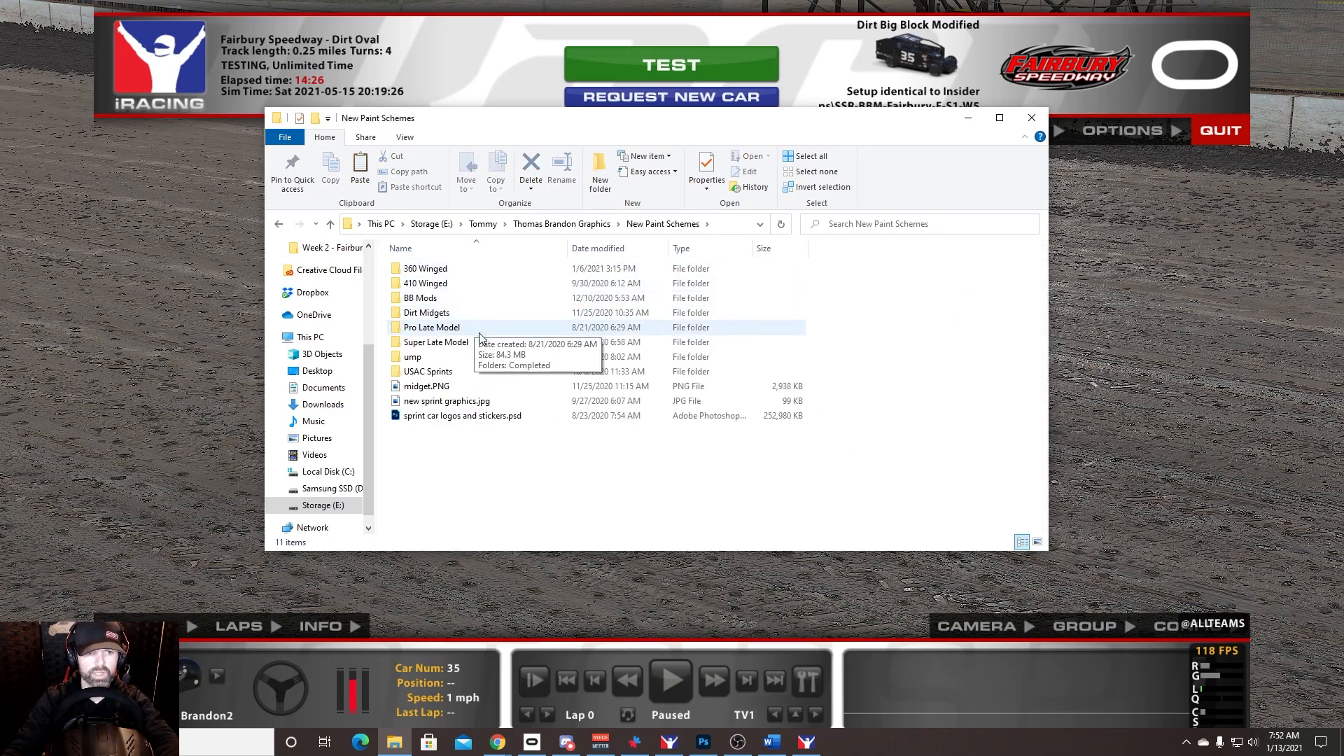
pyautogui.doubleClick(441, 299)
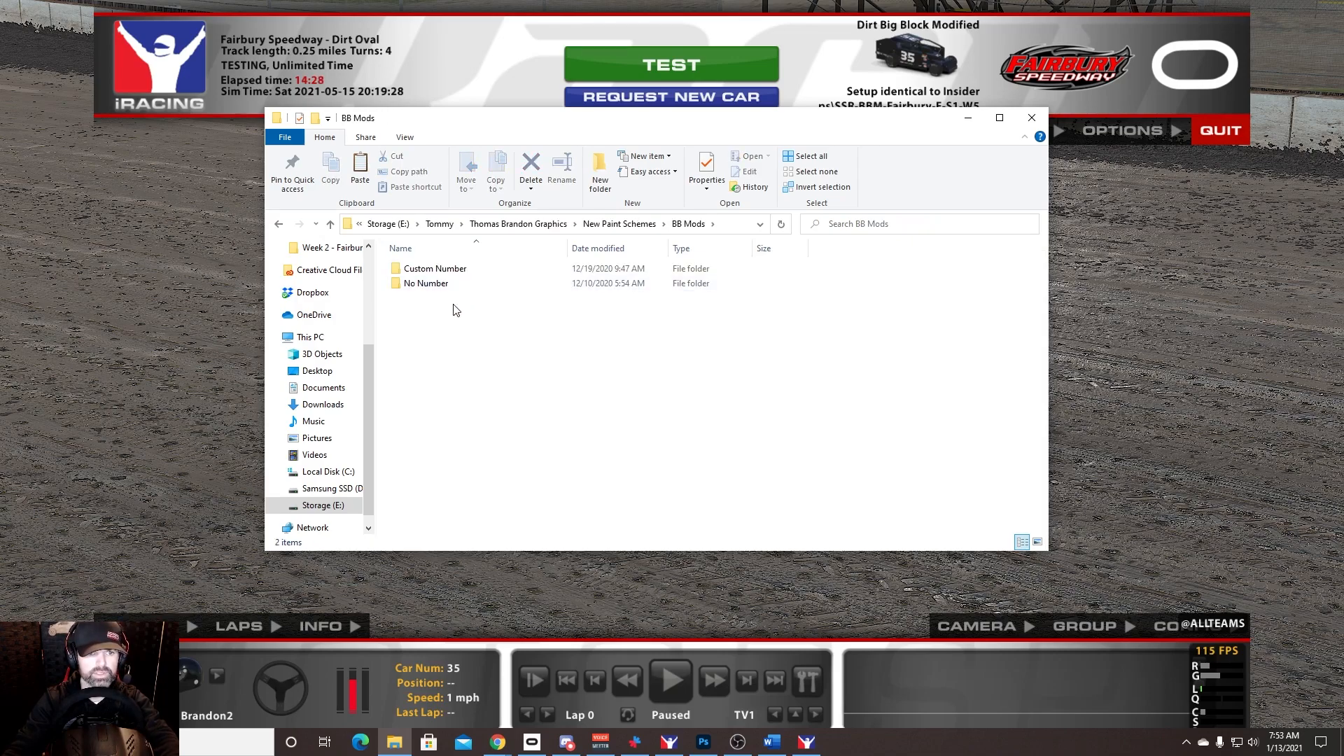
pyautogui.doubleClick(462, 270)
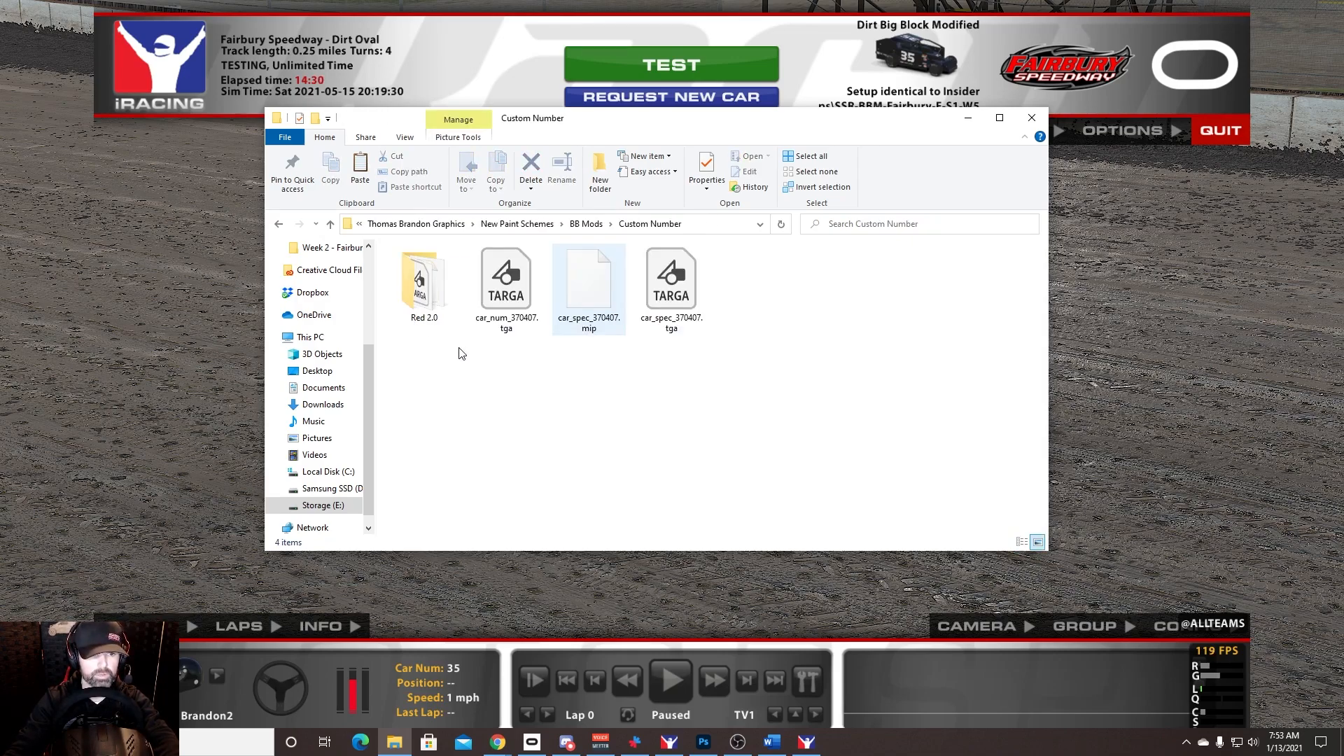
# Step: Create a new folder named "Black ghost" in the Custom Number folder
pyautogui.rightClick(450, 374)
pyautogui.moveTo(532, 578)
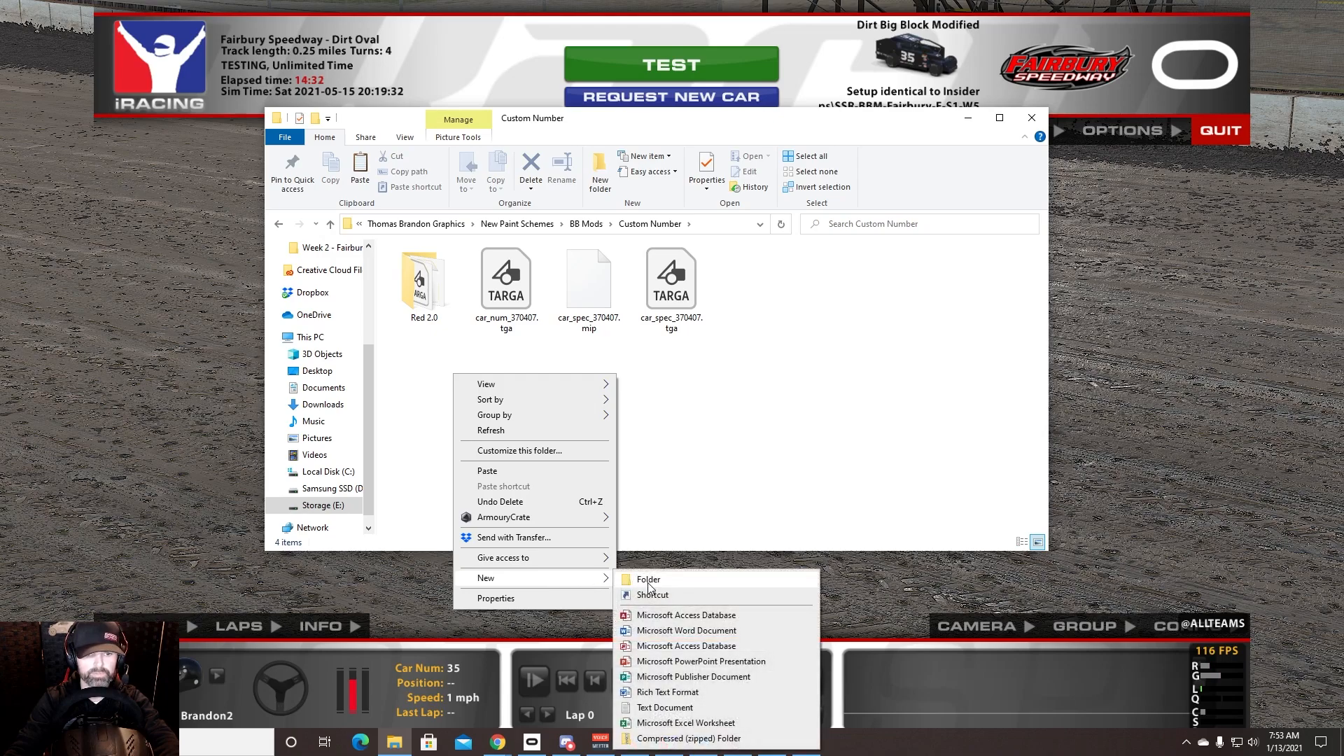
pyautogui.click(651, 586)
pyautogui.write('Black go')
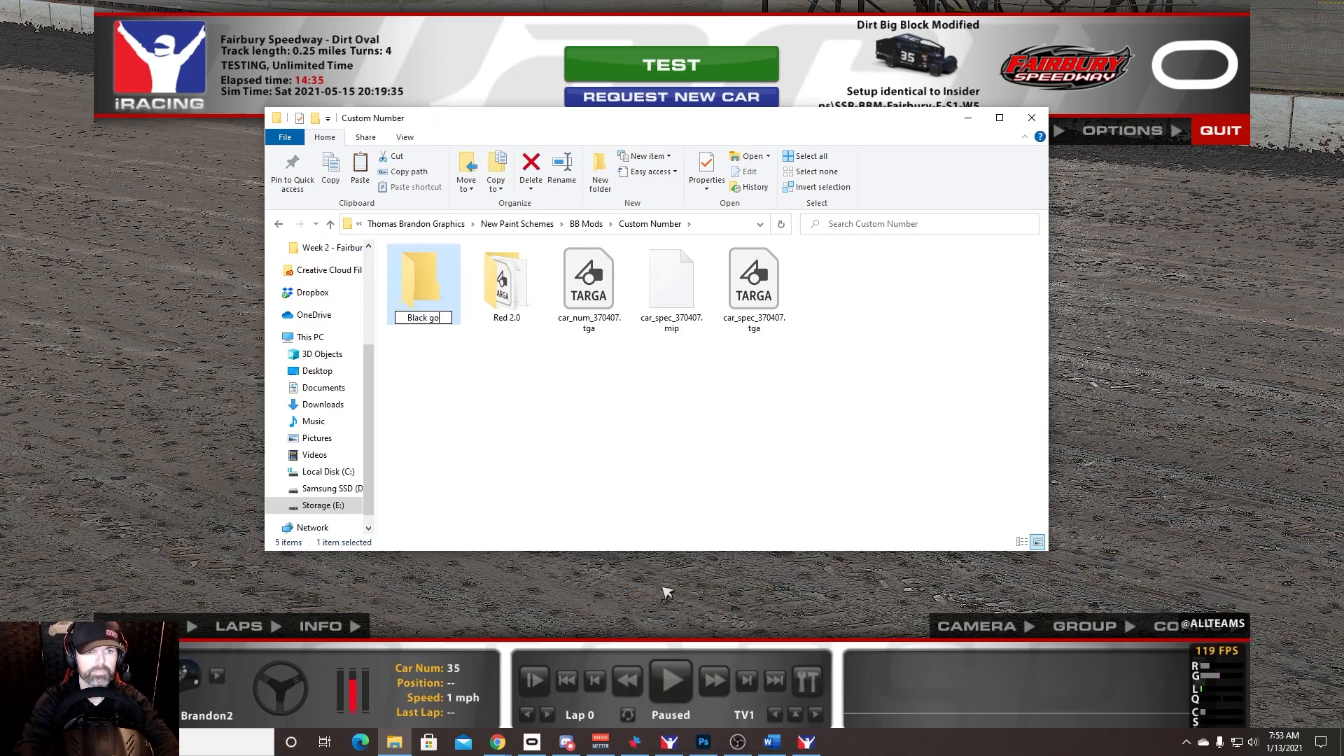
pyautogui.press('BackSpace')
pyautogui.write('host')
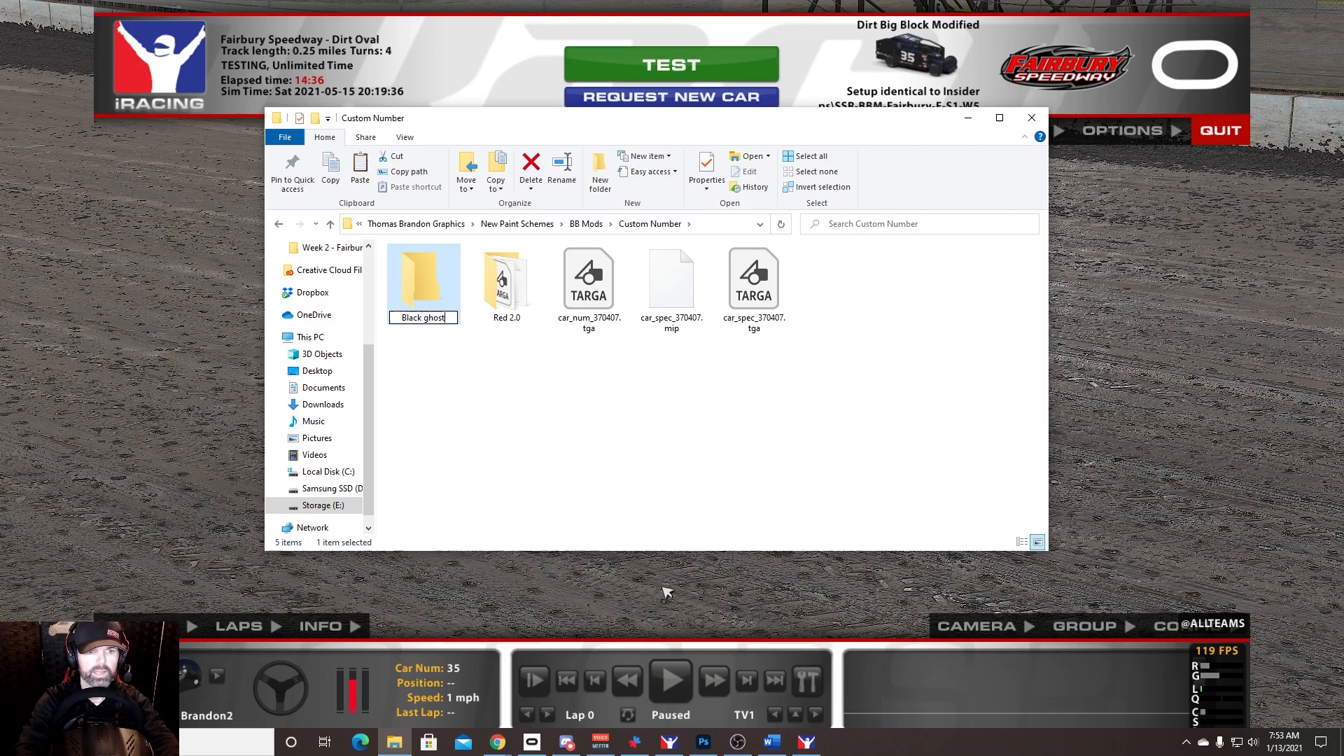
pyautogui.press('Return')
# Step: Paste the four cut paint and spec files into the Black ghost folder and close File Explorer
pyautogui.doubleClick(437, 303)
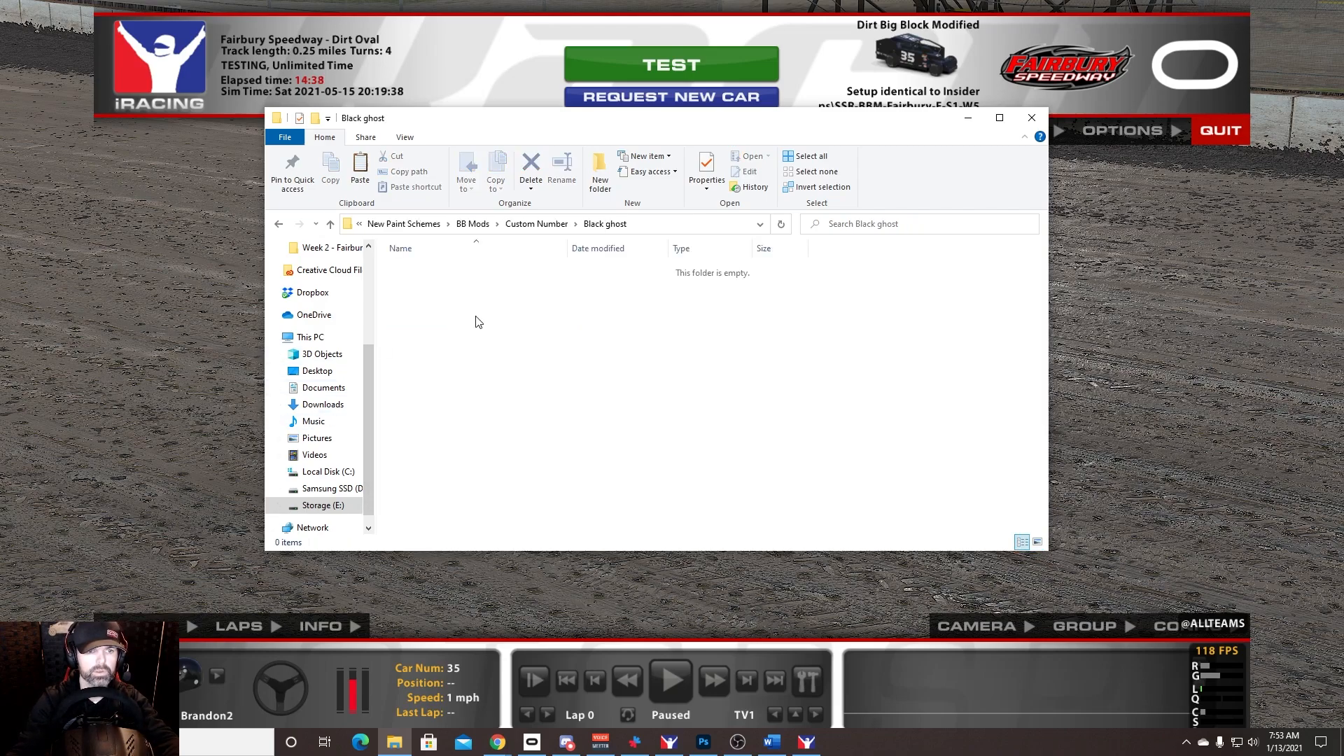
pyautogui.hotkey('ctrl', 'v')
pyautogui.click(613, 425)
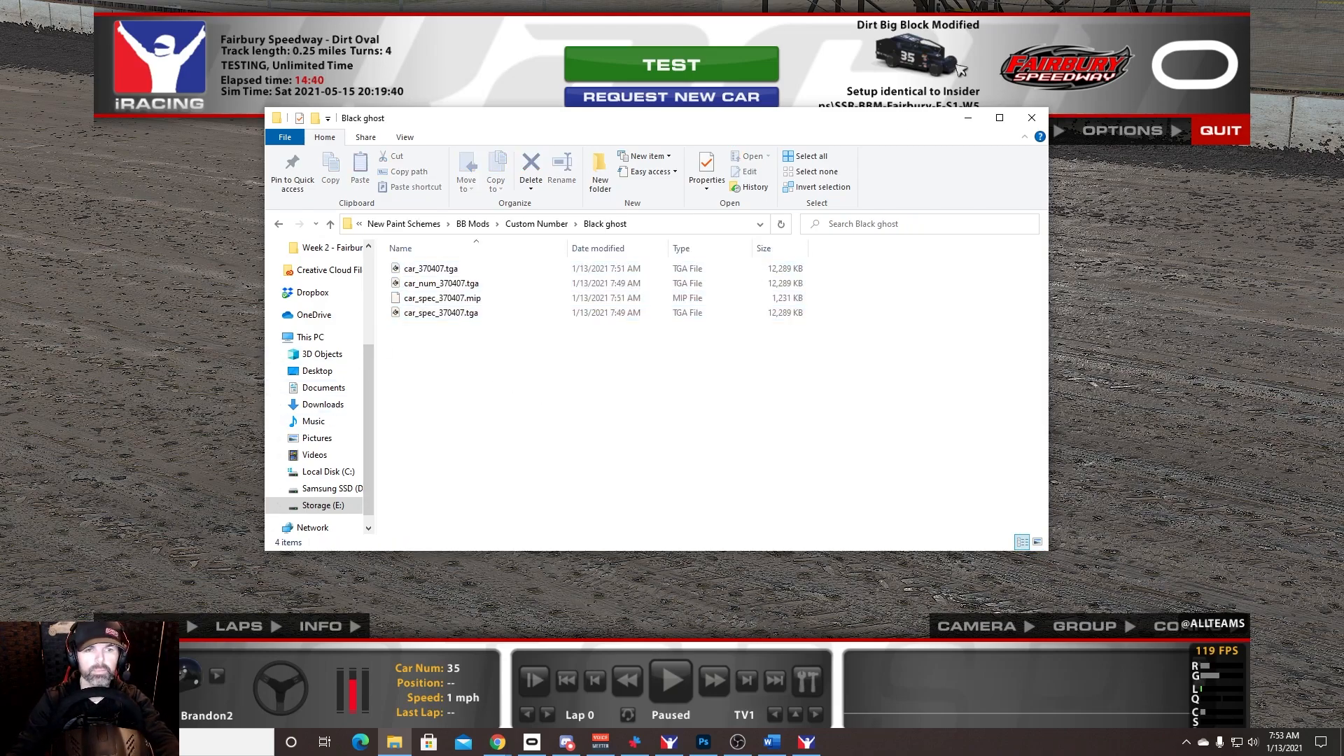
pyautogui.click(1032, 120)
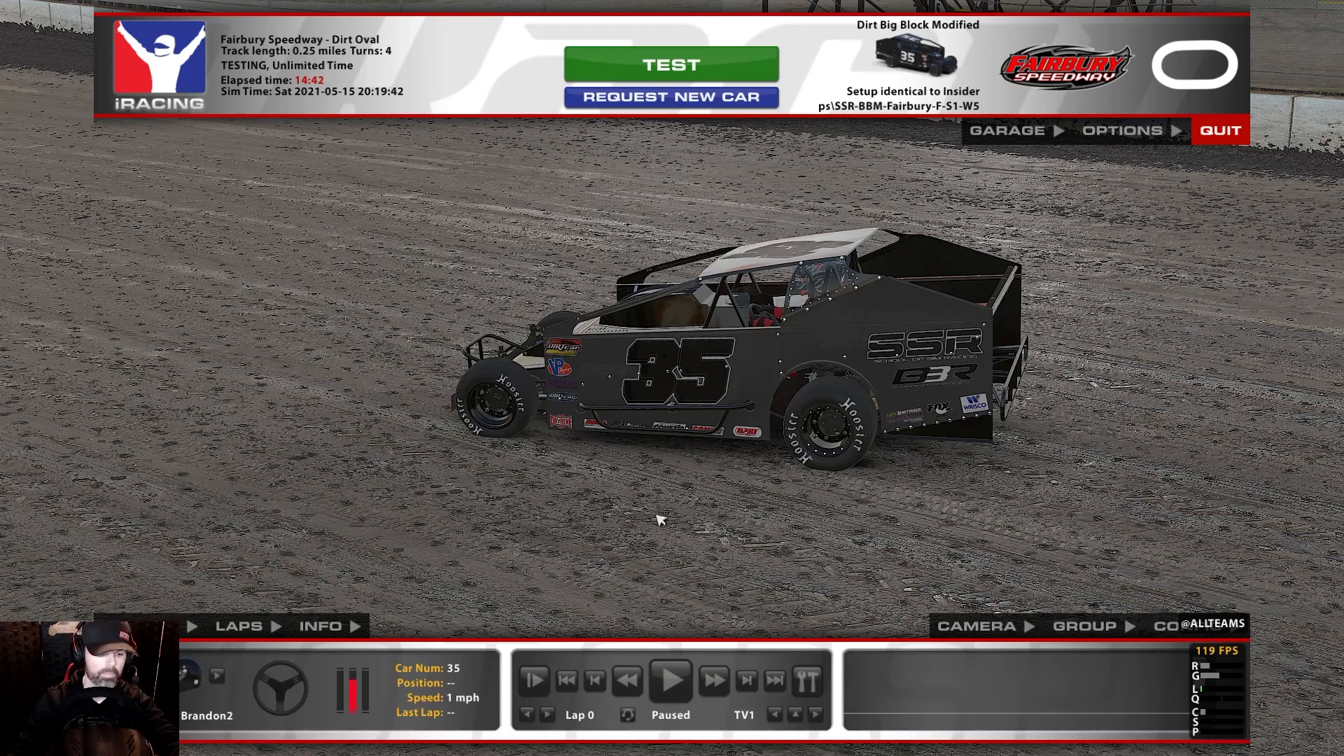
# Step: Reload the car textures in iRacing, and quit the test session
pyautogui.hotkey('ctrl', 'r')
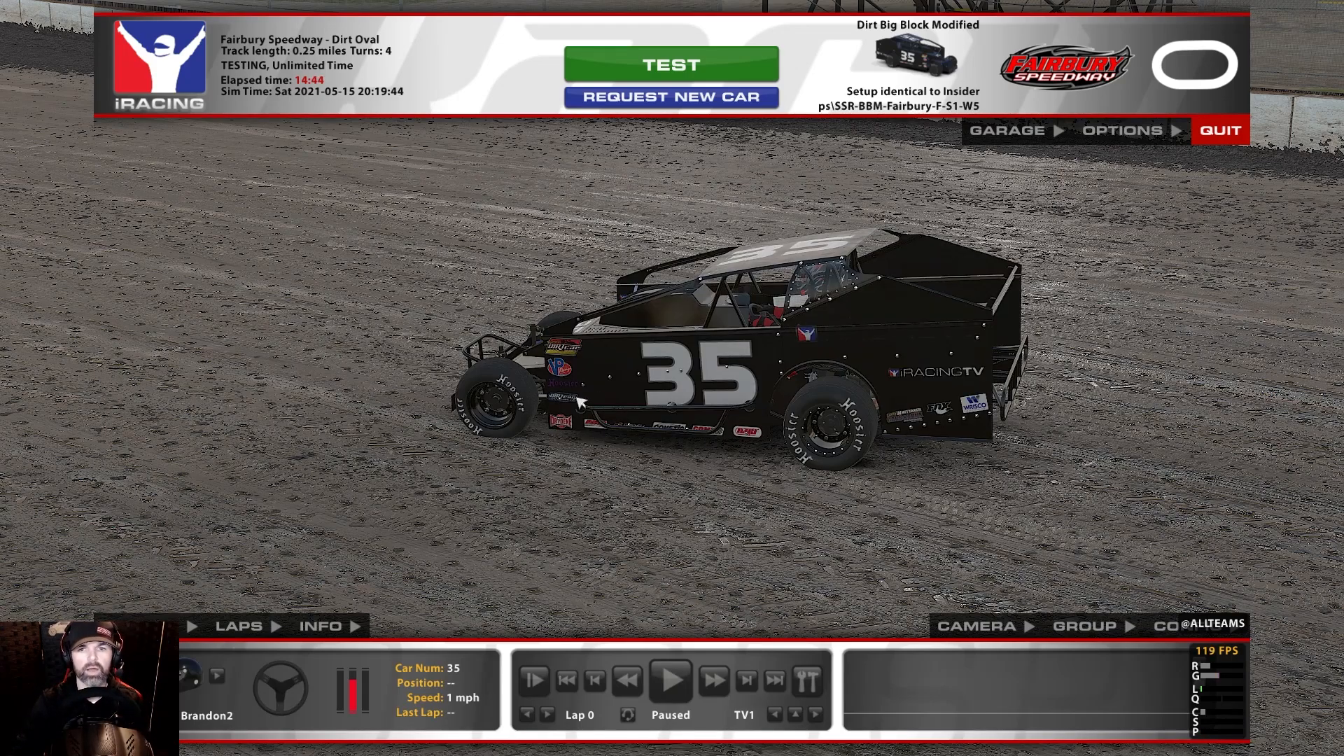
pyautogui.click(1218, 131)
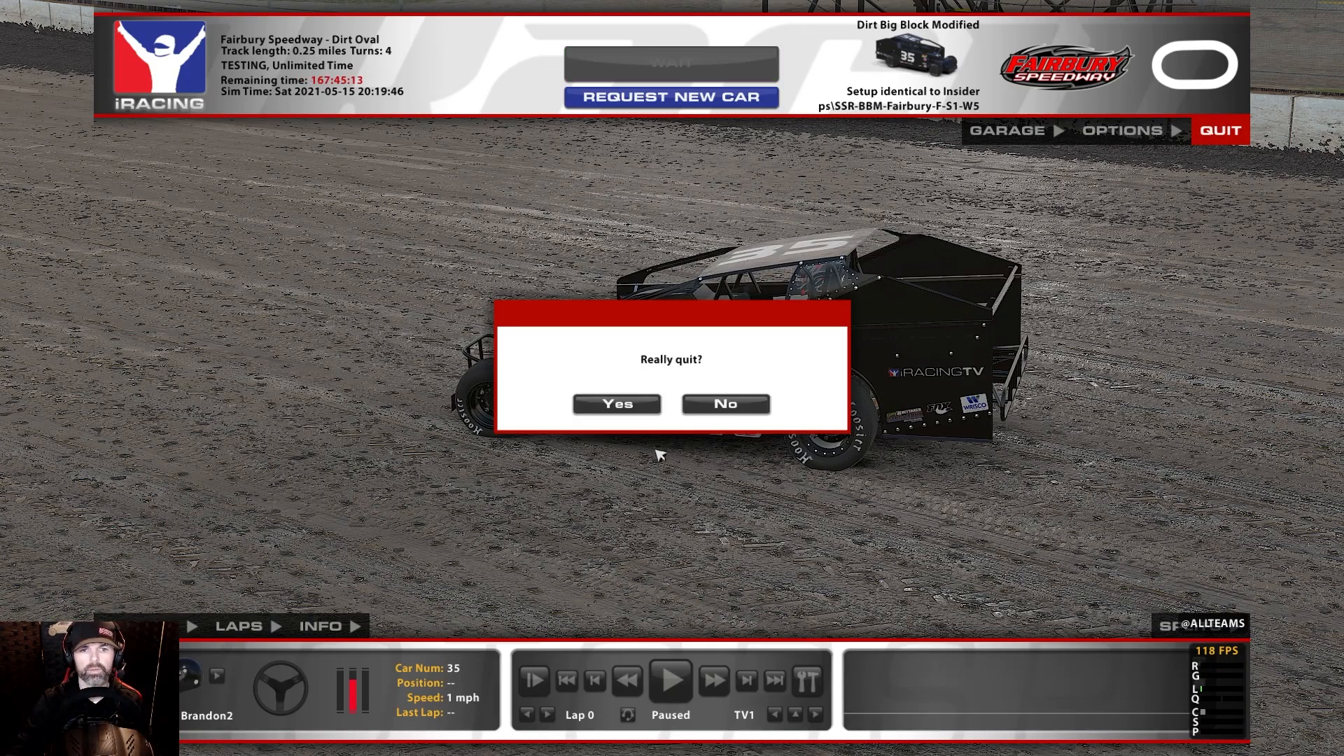
pyautogui.click(617, 405)
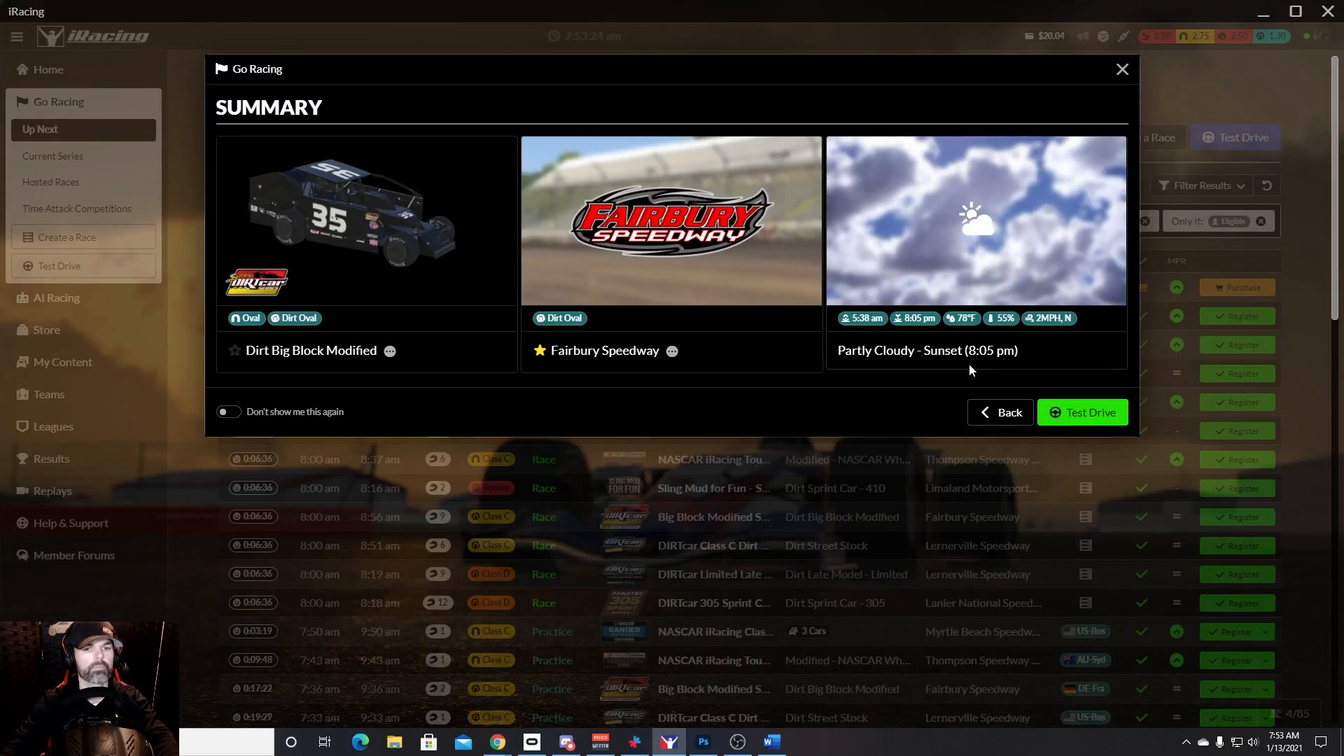
# Step: Launch a new Fairbury Speedway test drive with the Dirt Big Block Modified and fast-forward its replay at 12x from outside the car
pyautogui.click(1083, 410)
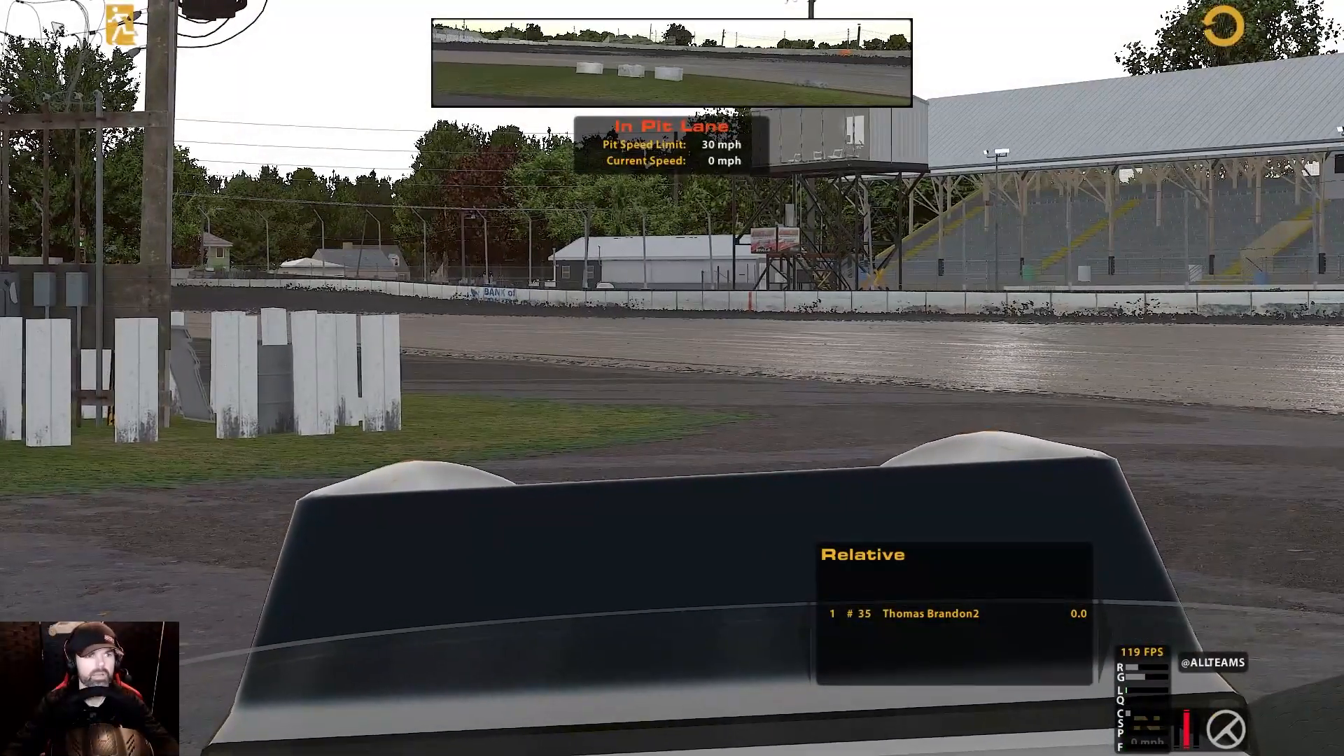
pyautogui.click(120, 28)
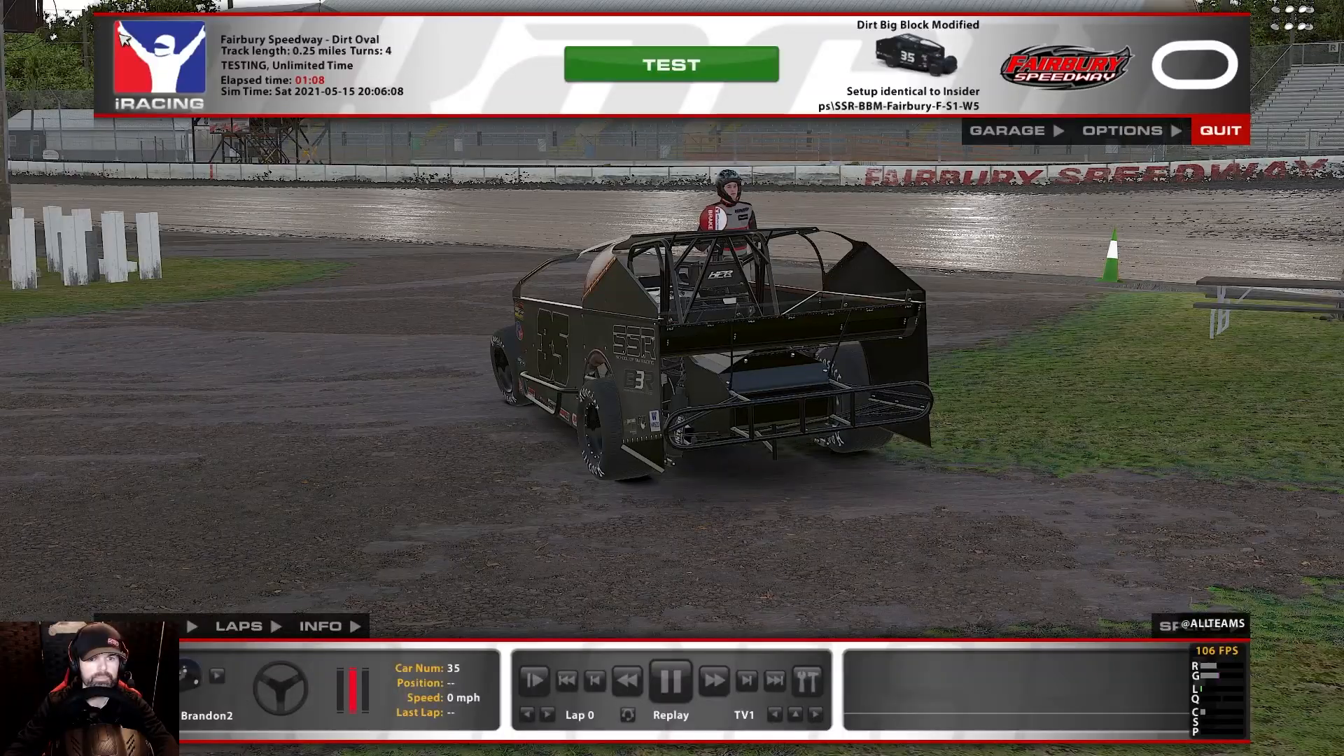
pyautogui.click(721, 683)
pyautogui.click(721, 683)
pyautogui.click(721, 683)
pyautogui.click(721, 683)
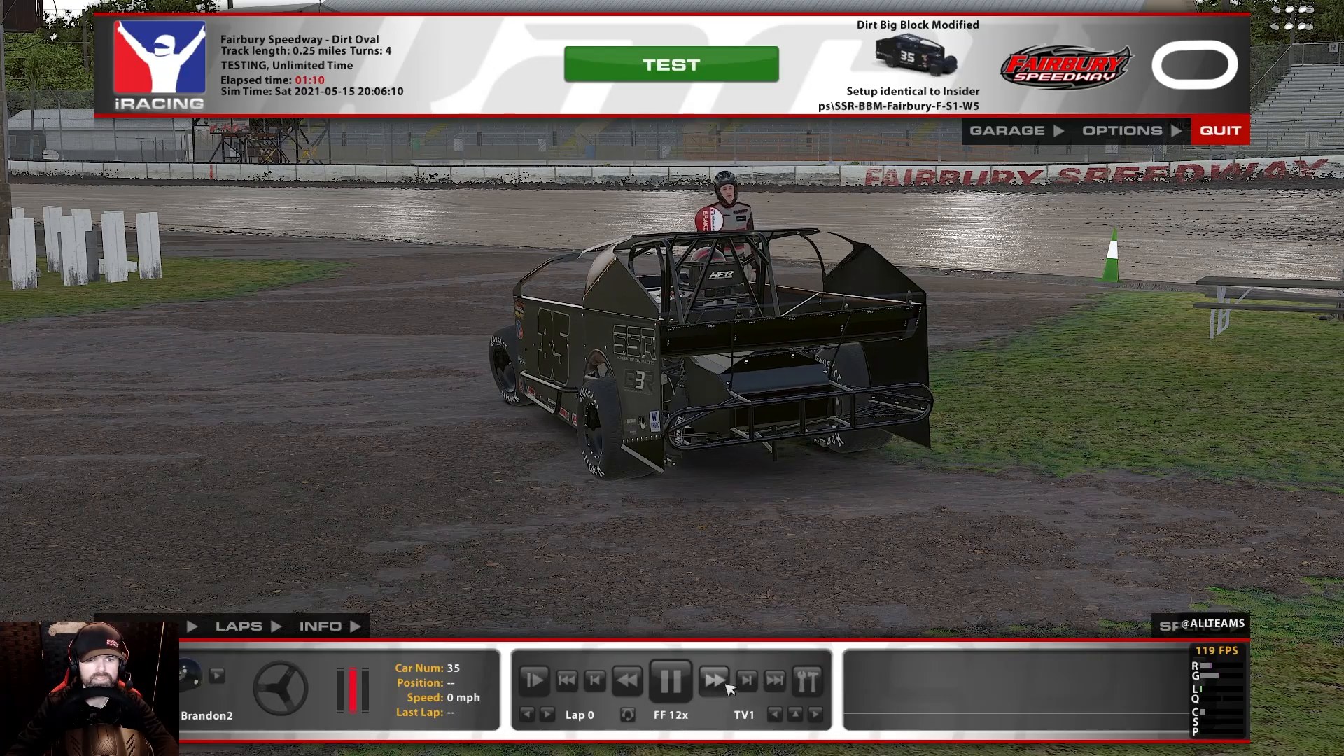